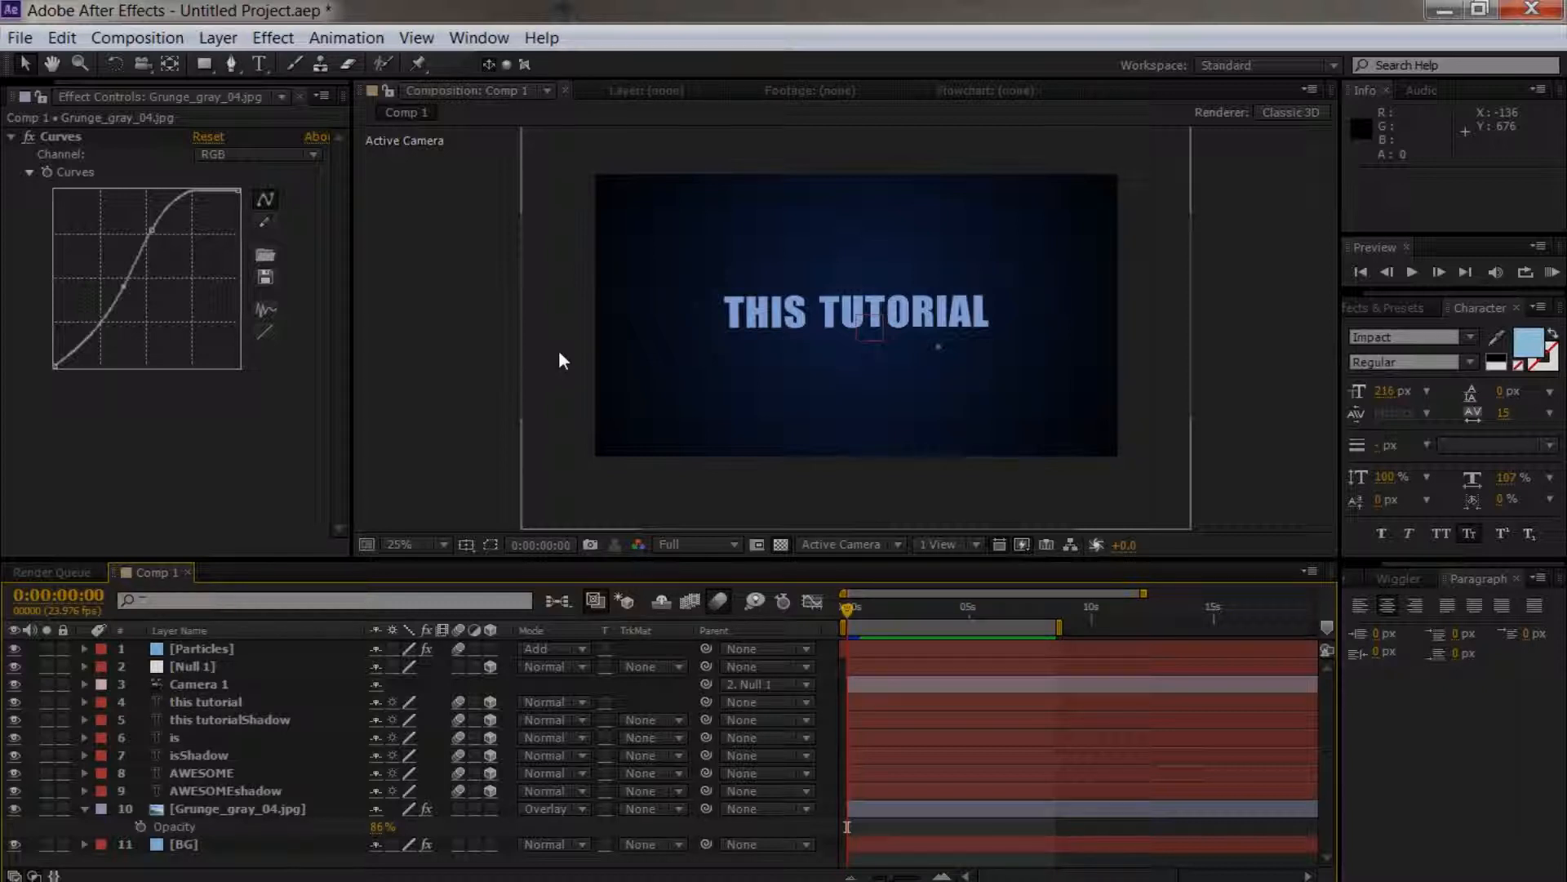
Step: Preview the finished animation and examine the motion-blurred first transition frame by frame from 0:00:01:22 to 0:00:02:00
key("KP_0")
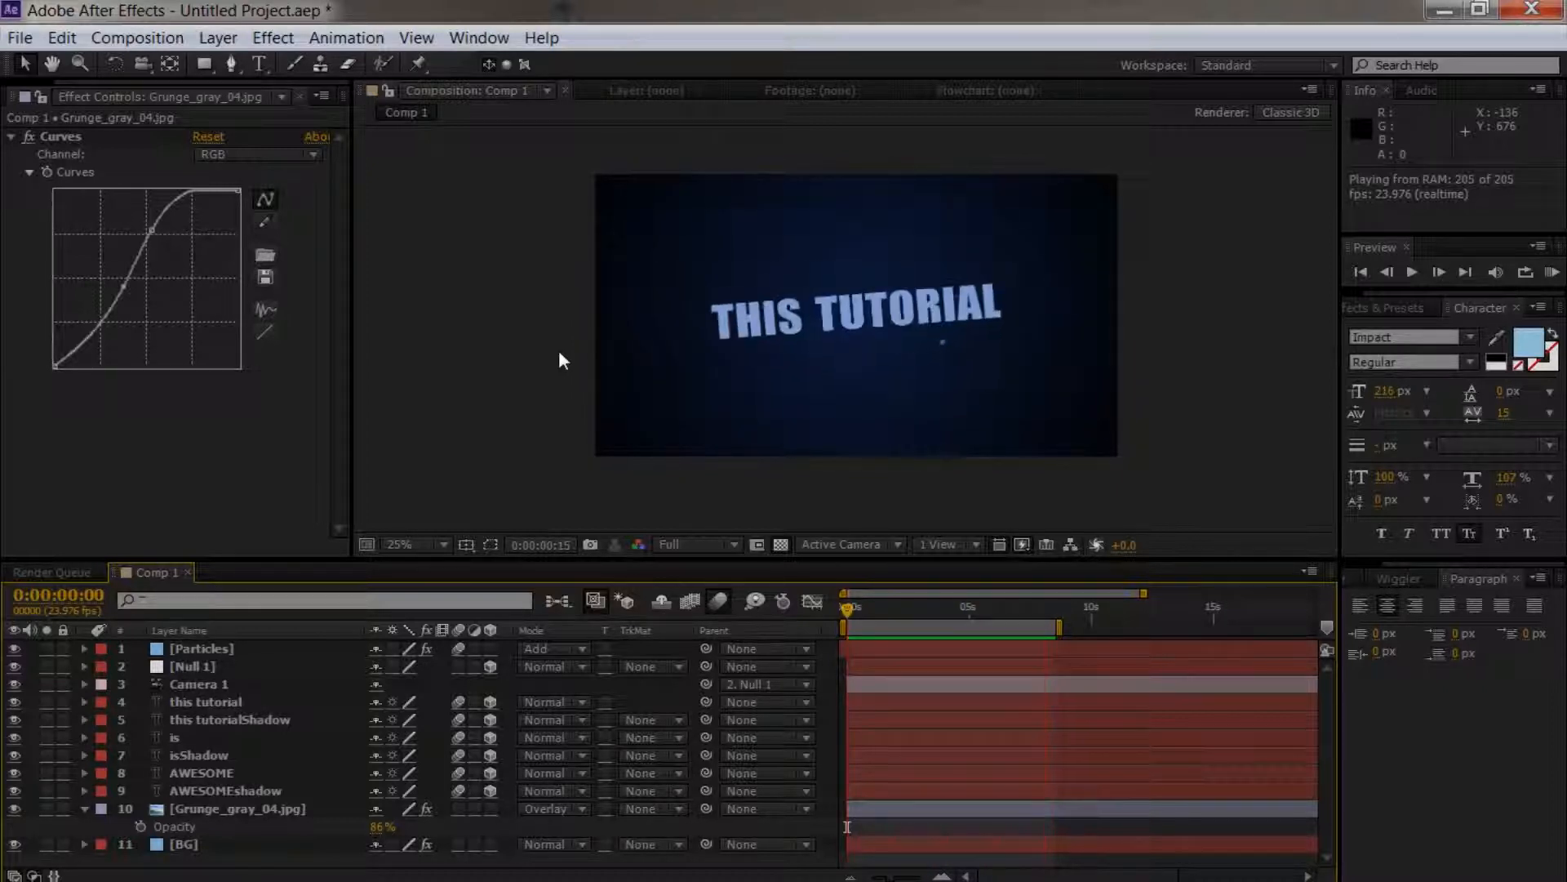
left_click(558, 349)
left_click_drag(849, 606, 896, 611)
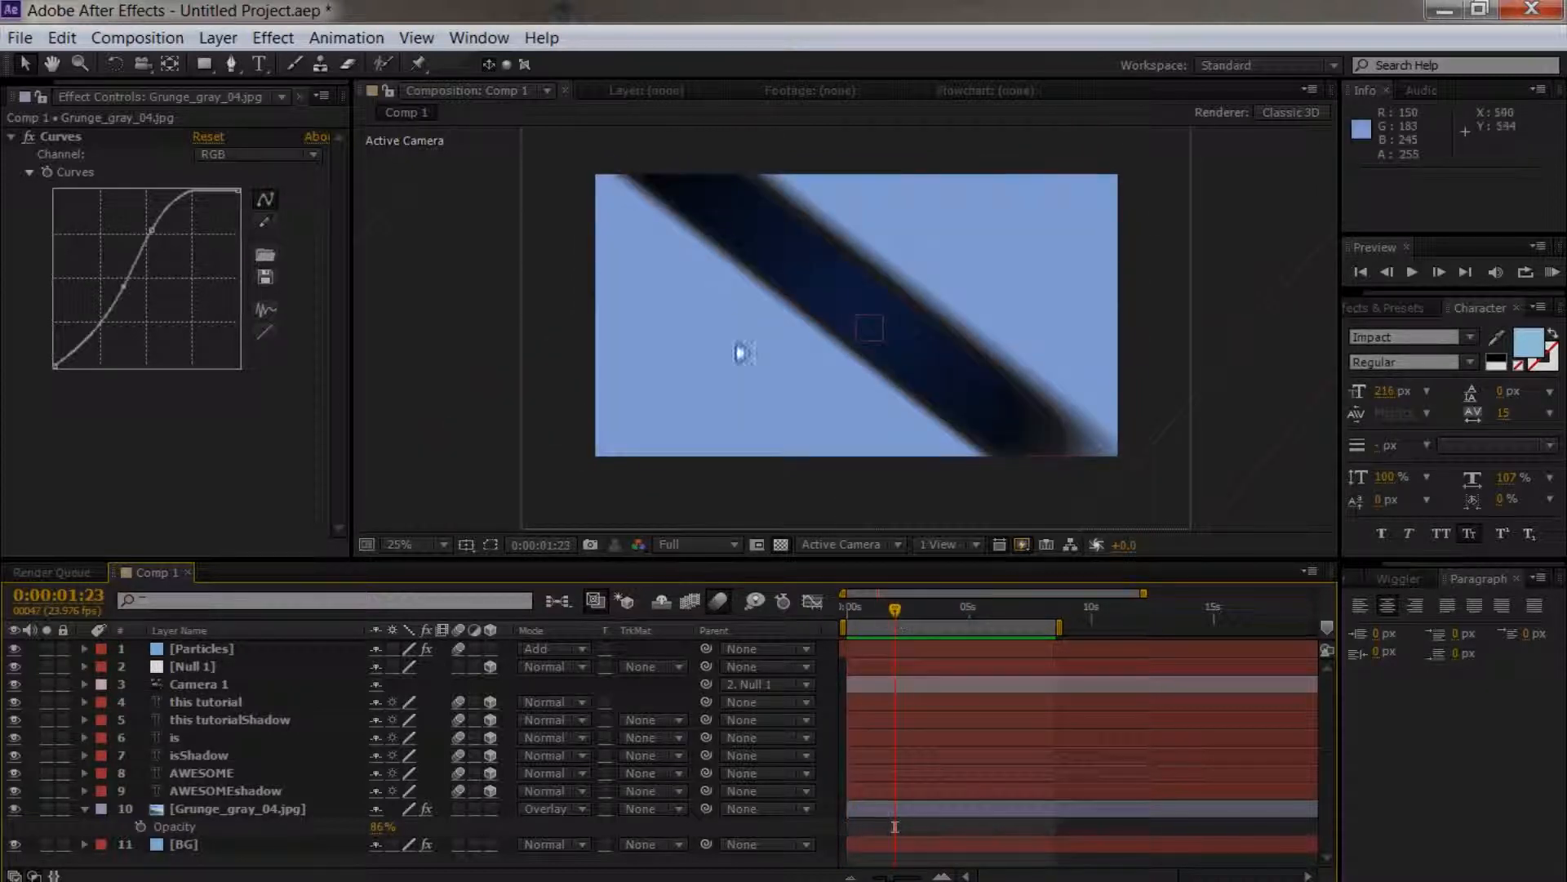
key("Page_Up")
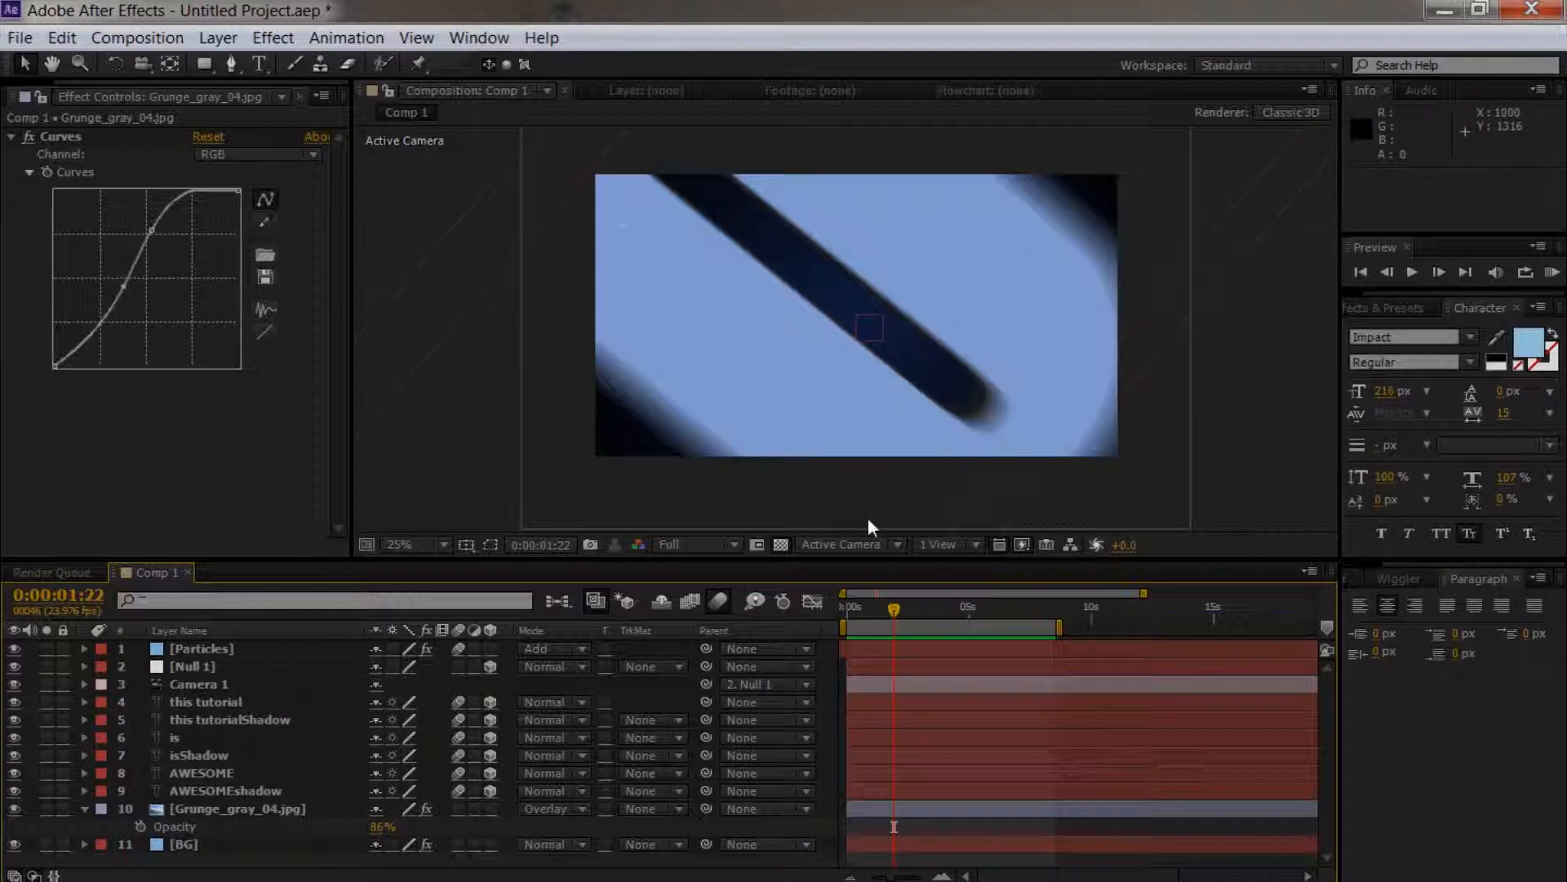
scroll(823, 355, "up", 1)
left_click_drag(833, 354, 801, 214)
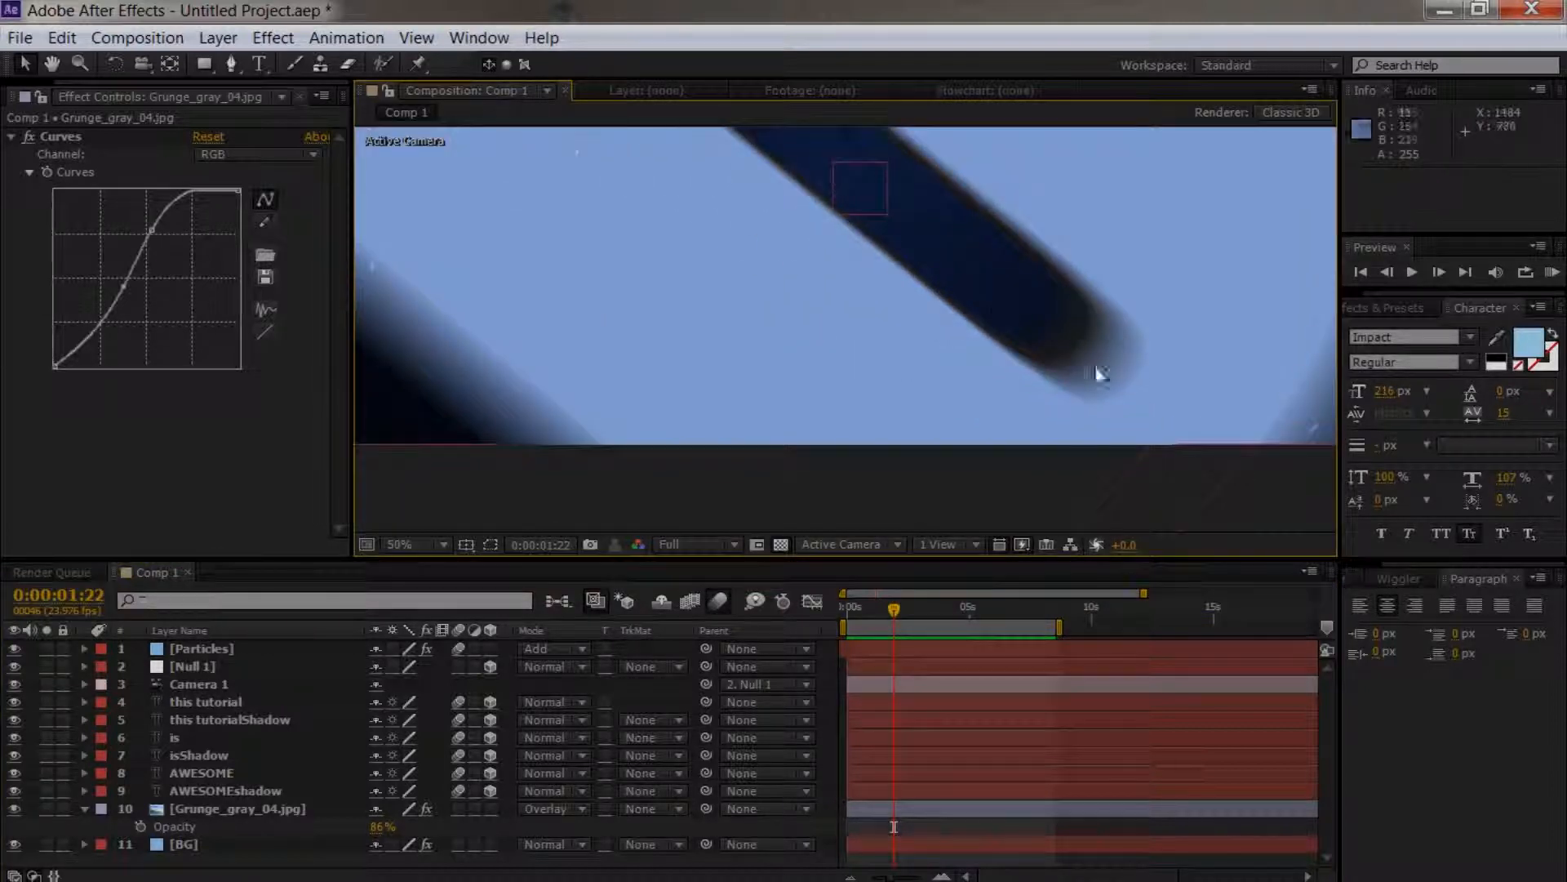
key("Page_Down")
key("Page_Down")
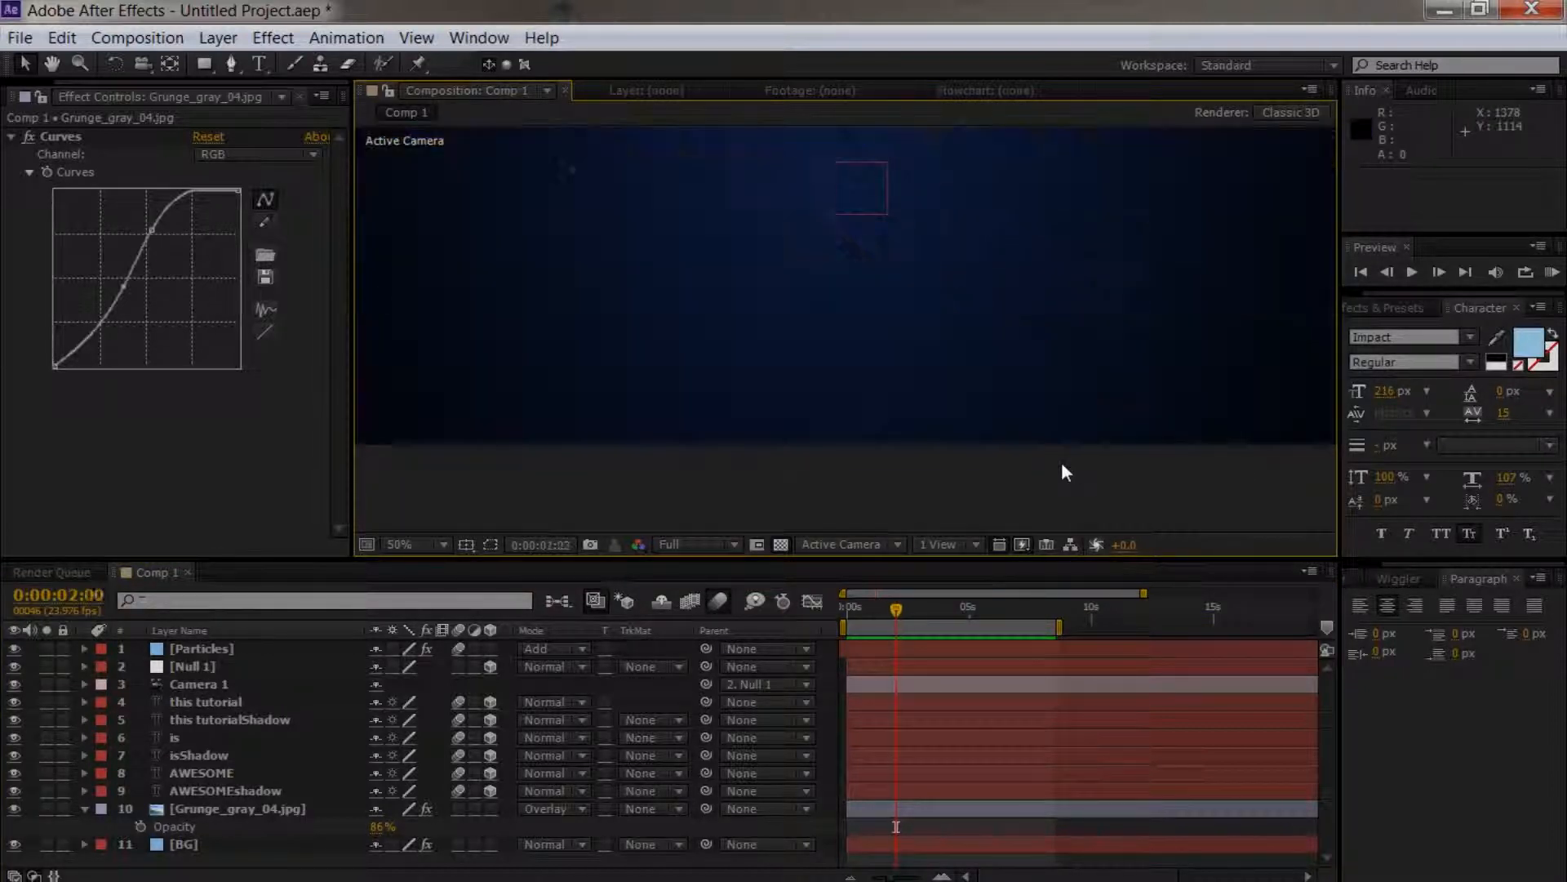
Step: Examine the motion blur on the large beige lettering at 0:00:04:01, including in an enlarged composition view
left_click_drag(896, 610, 947, 610)
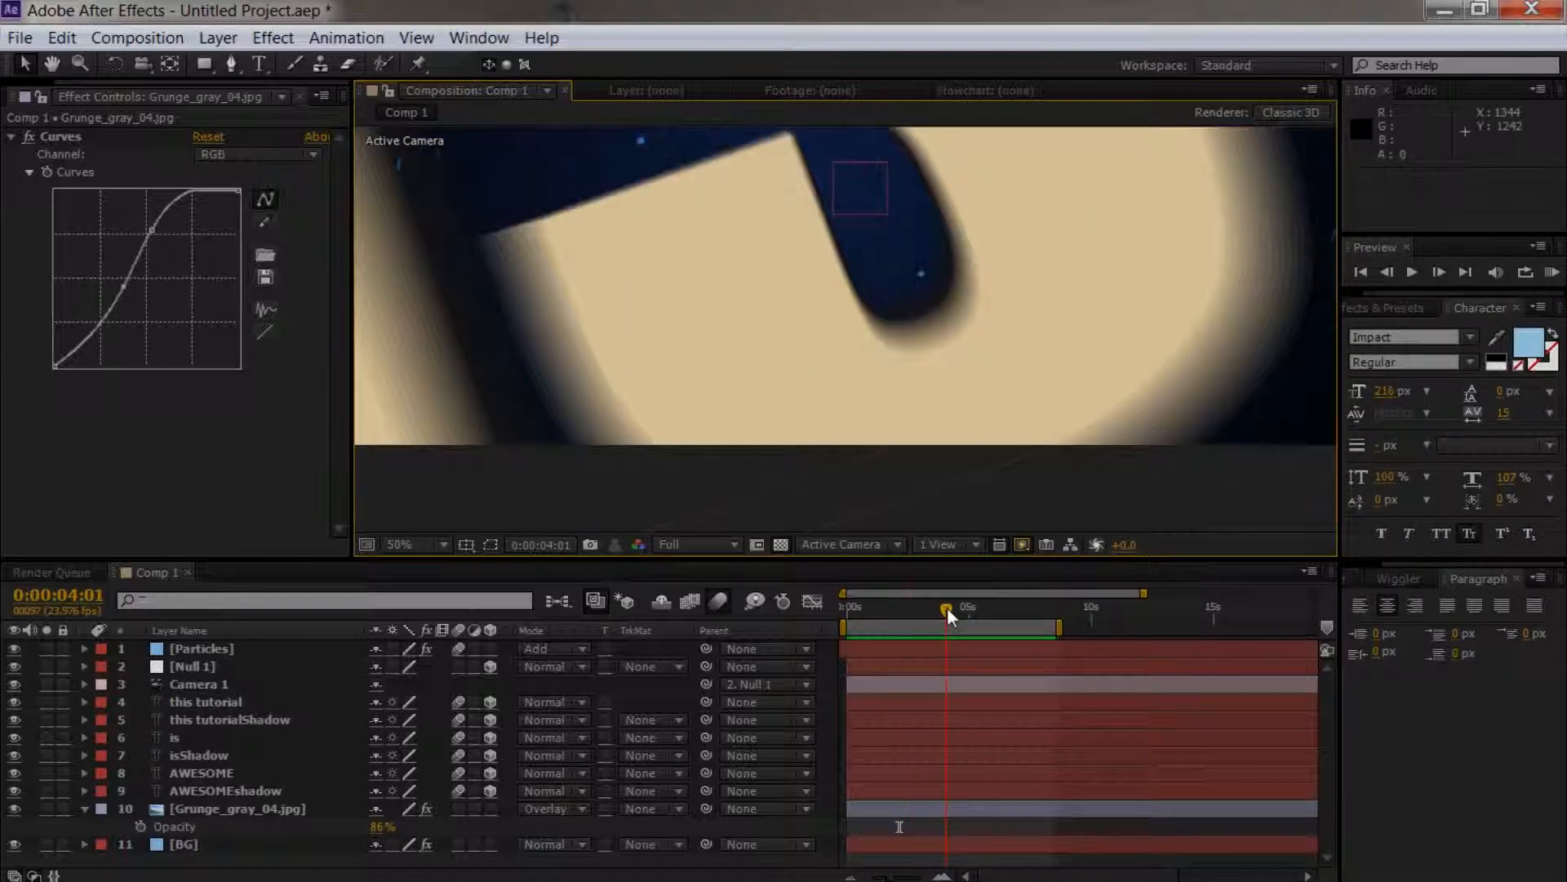
scroll(1187, 367, "down", 2)
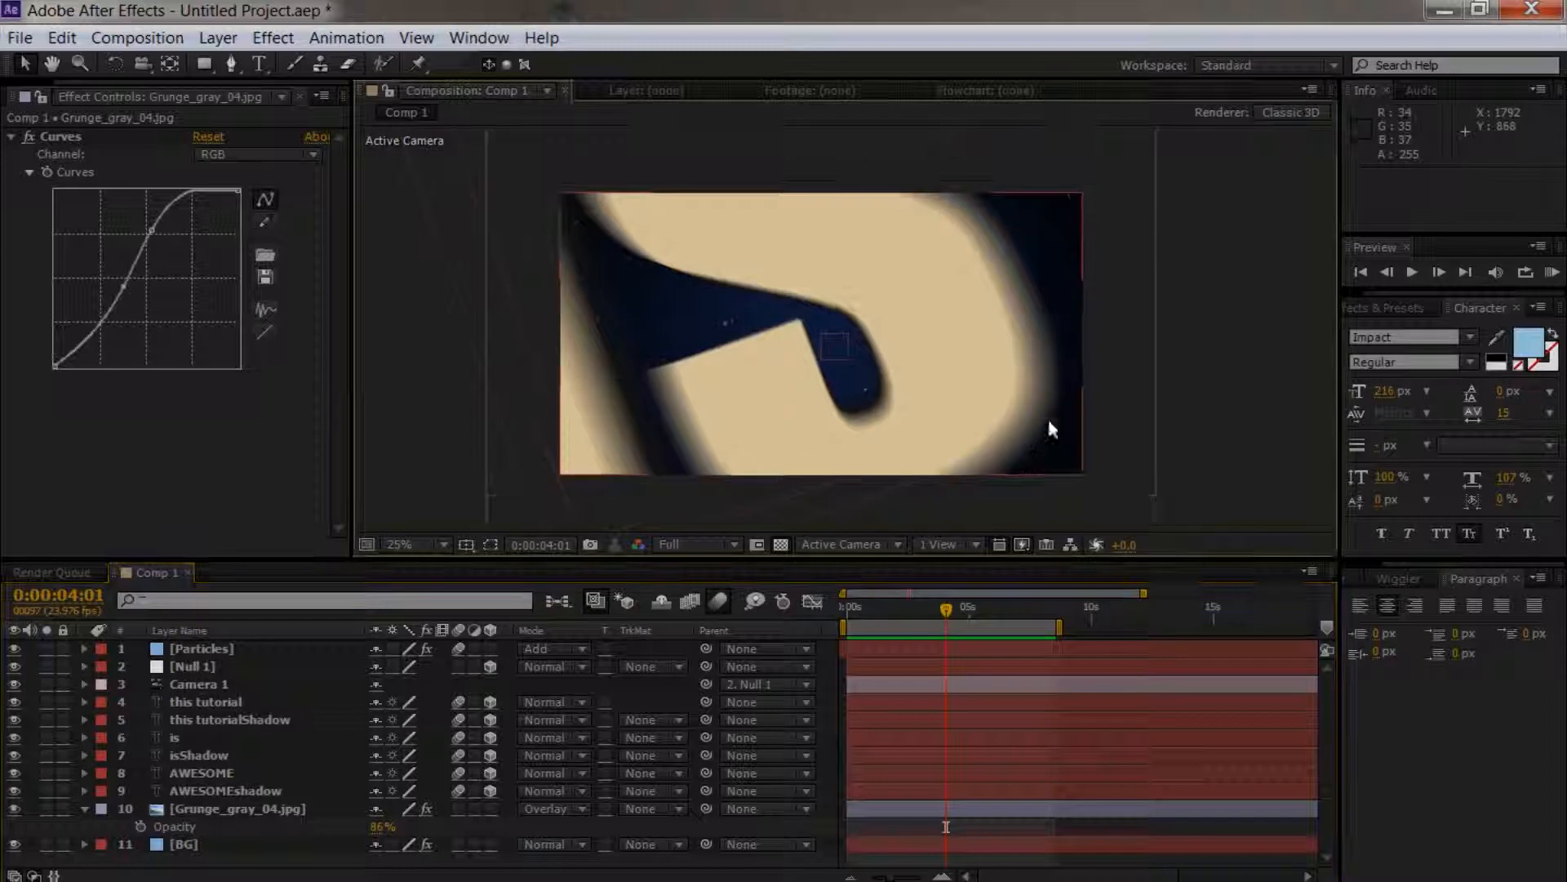
key("grave")
scroll(998, 449, "up", 2)
left_click_drag(1002, 421, 1020, 211)
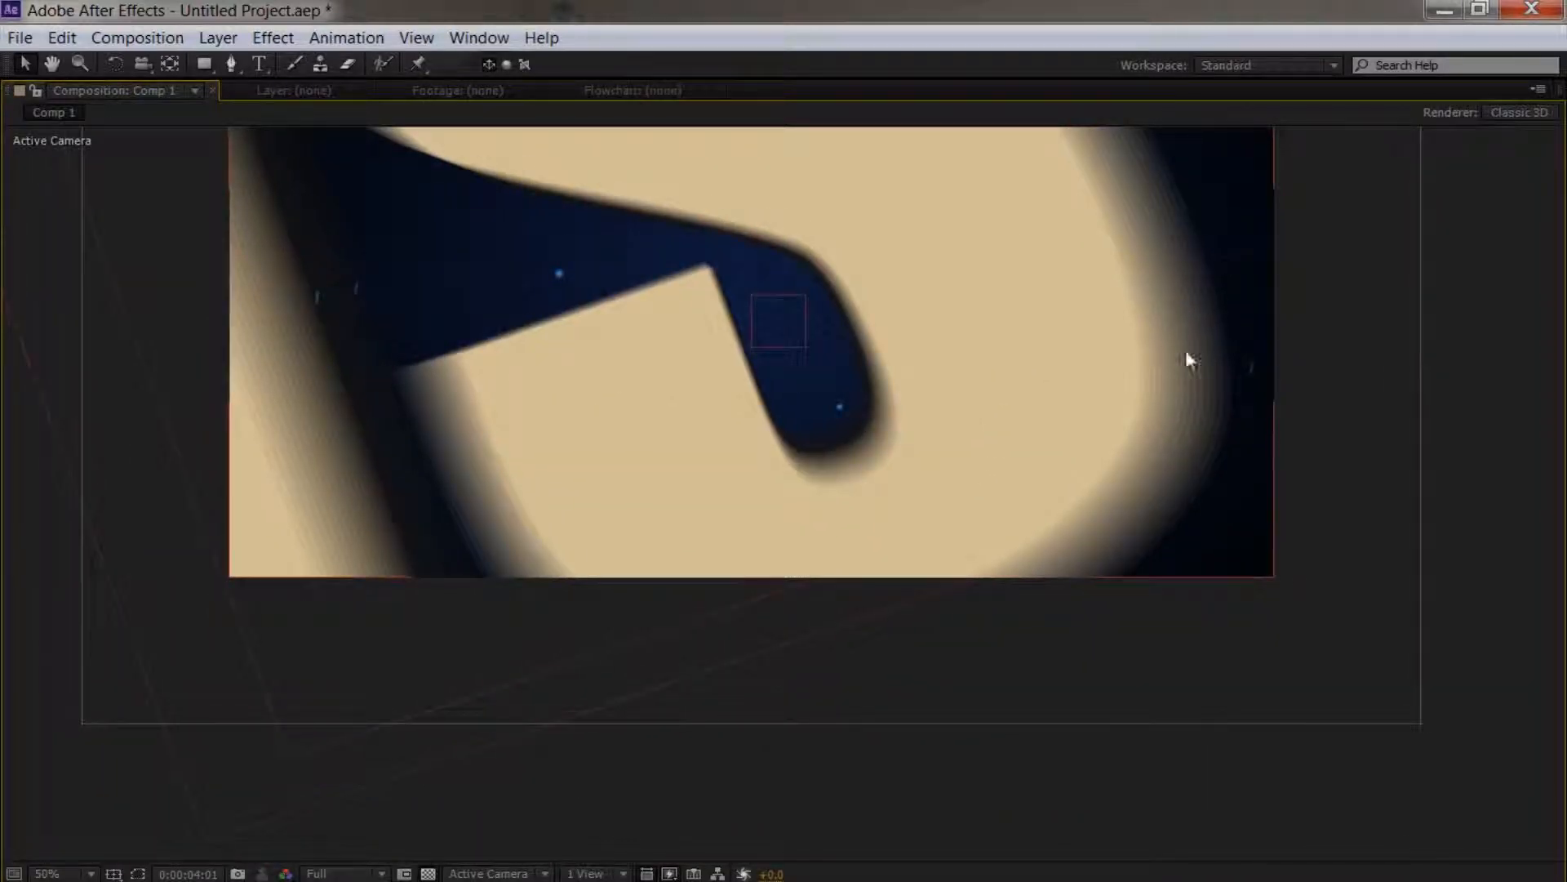
key("grave")
scroll(943, 277, "down", 2)
left_click_drag(932, 277, 964, 392)
scroll(832, 422, "down", 2)
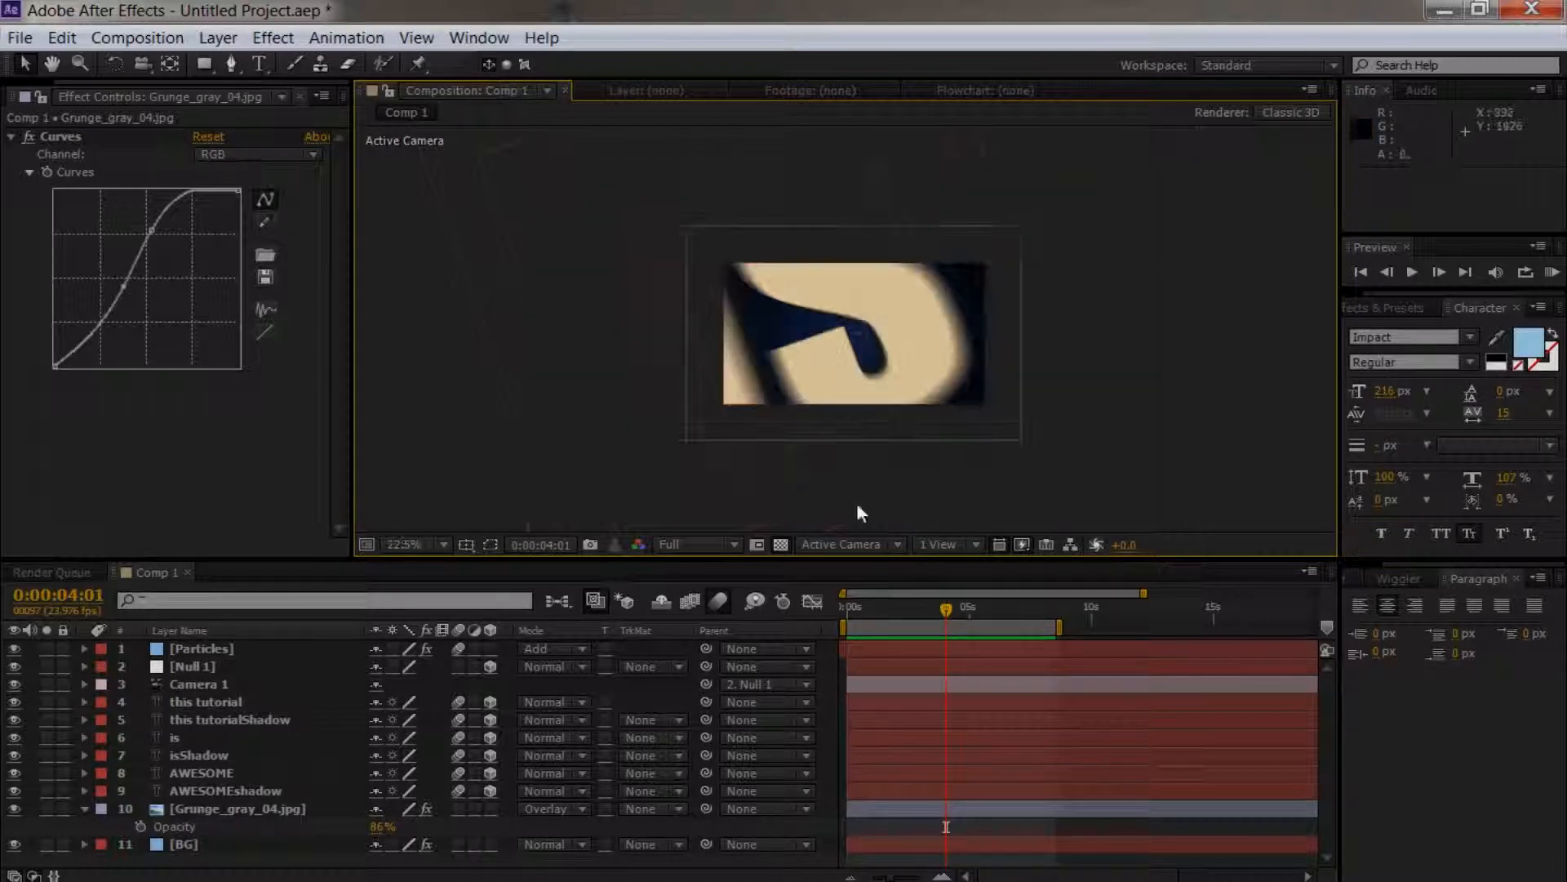
Step: Inspect the shadowed edges of the tilted THIS TUTORIAL title up close at 0:00:01:01
left_click_drag(898, 612, 872, 612)
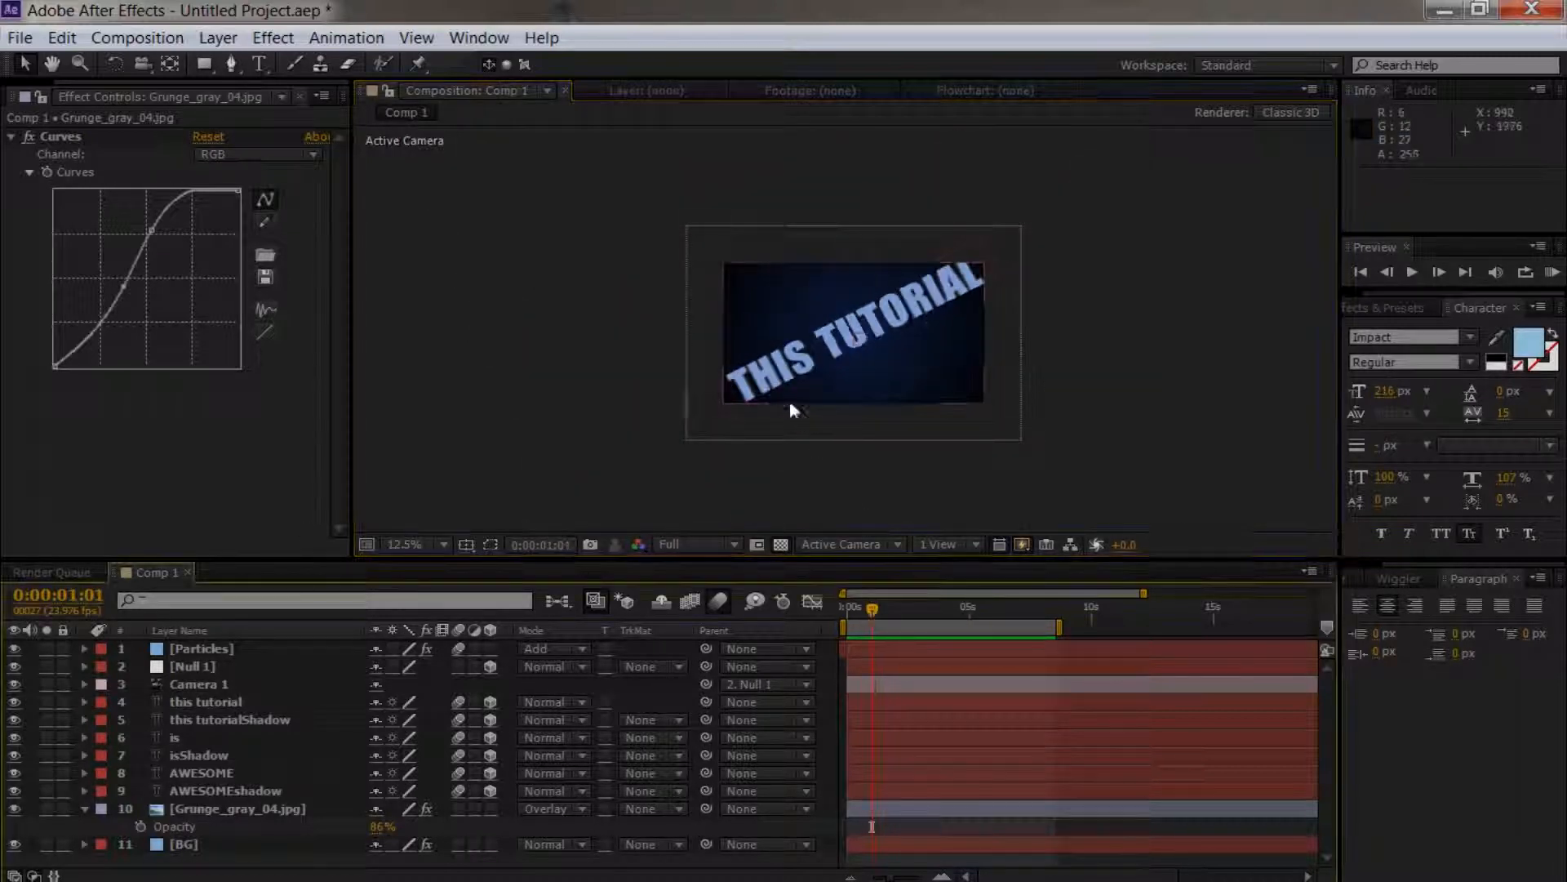
scroll(748, 318, "up", 2)
scroll(748, 318, "up", 4)
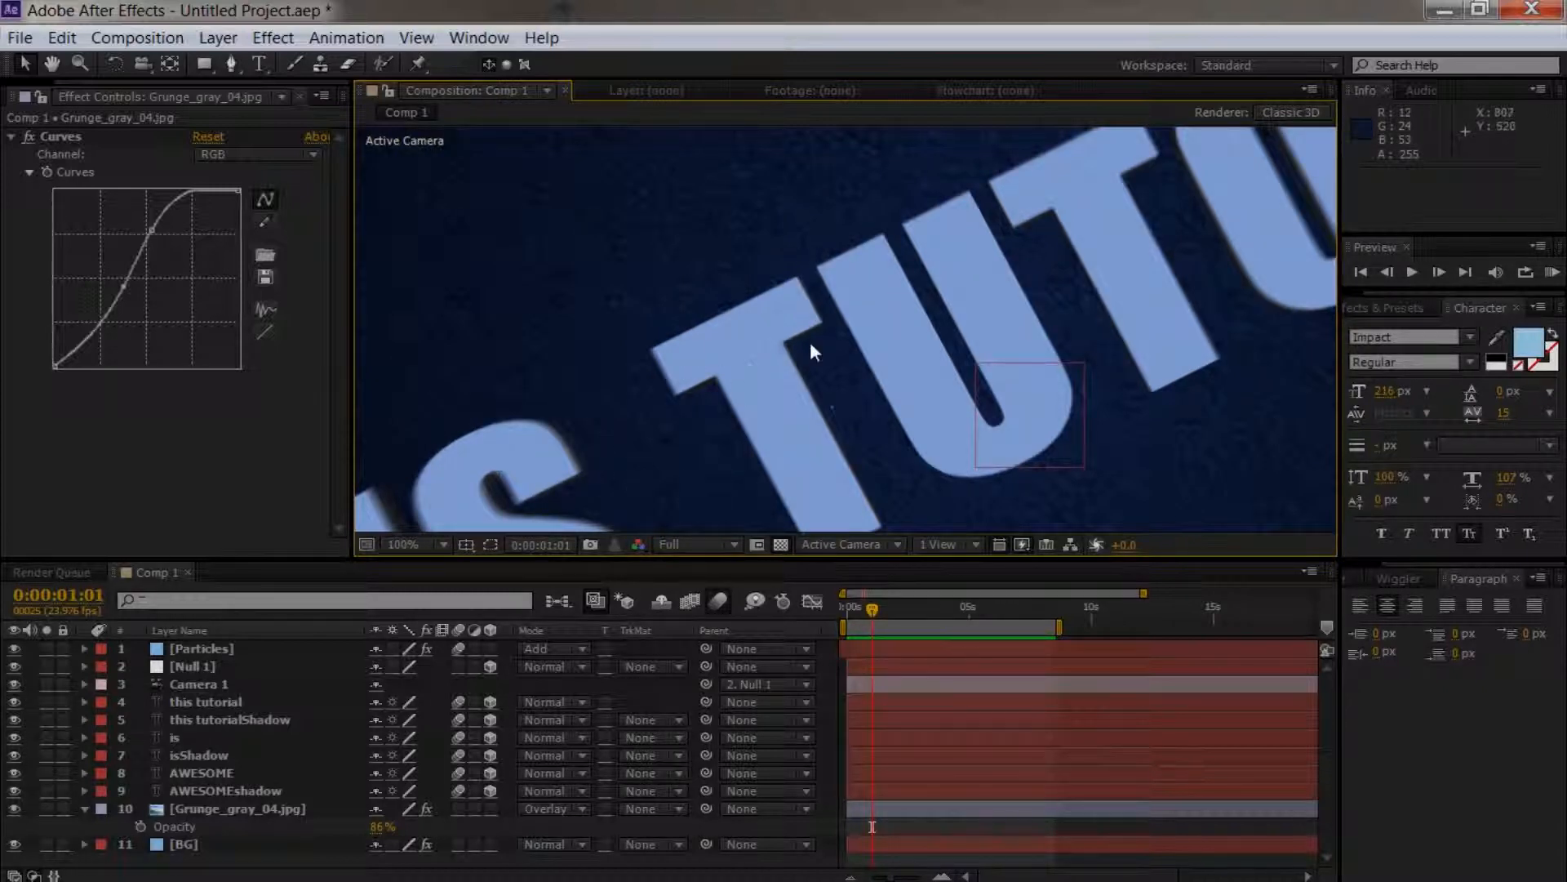
scroll(808, 343, "down", 4)
Step: Inspect the letter edges and shadows of the AWESOME title up close at 0:00:07:20
left_click_drag(872, 609, 1039, 602)
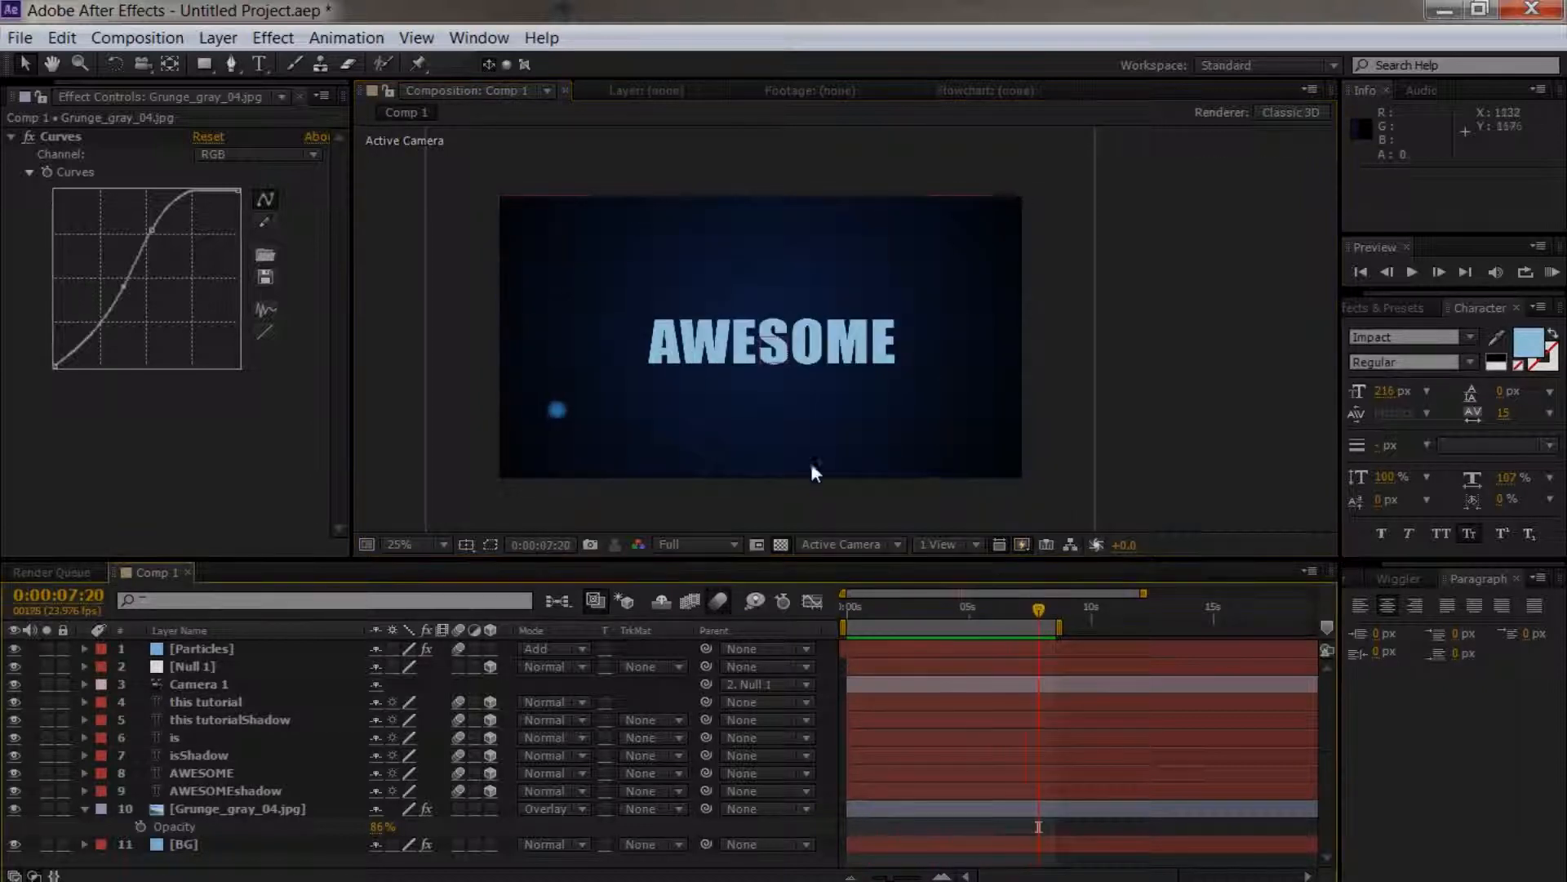
scroll(710, 412, "up", 9)
left_click_drag(605, 415, 982, 355)
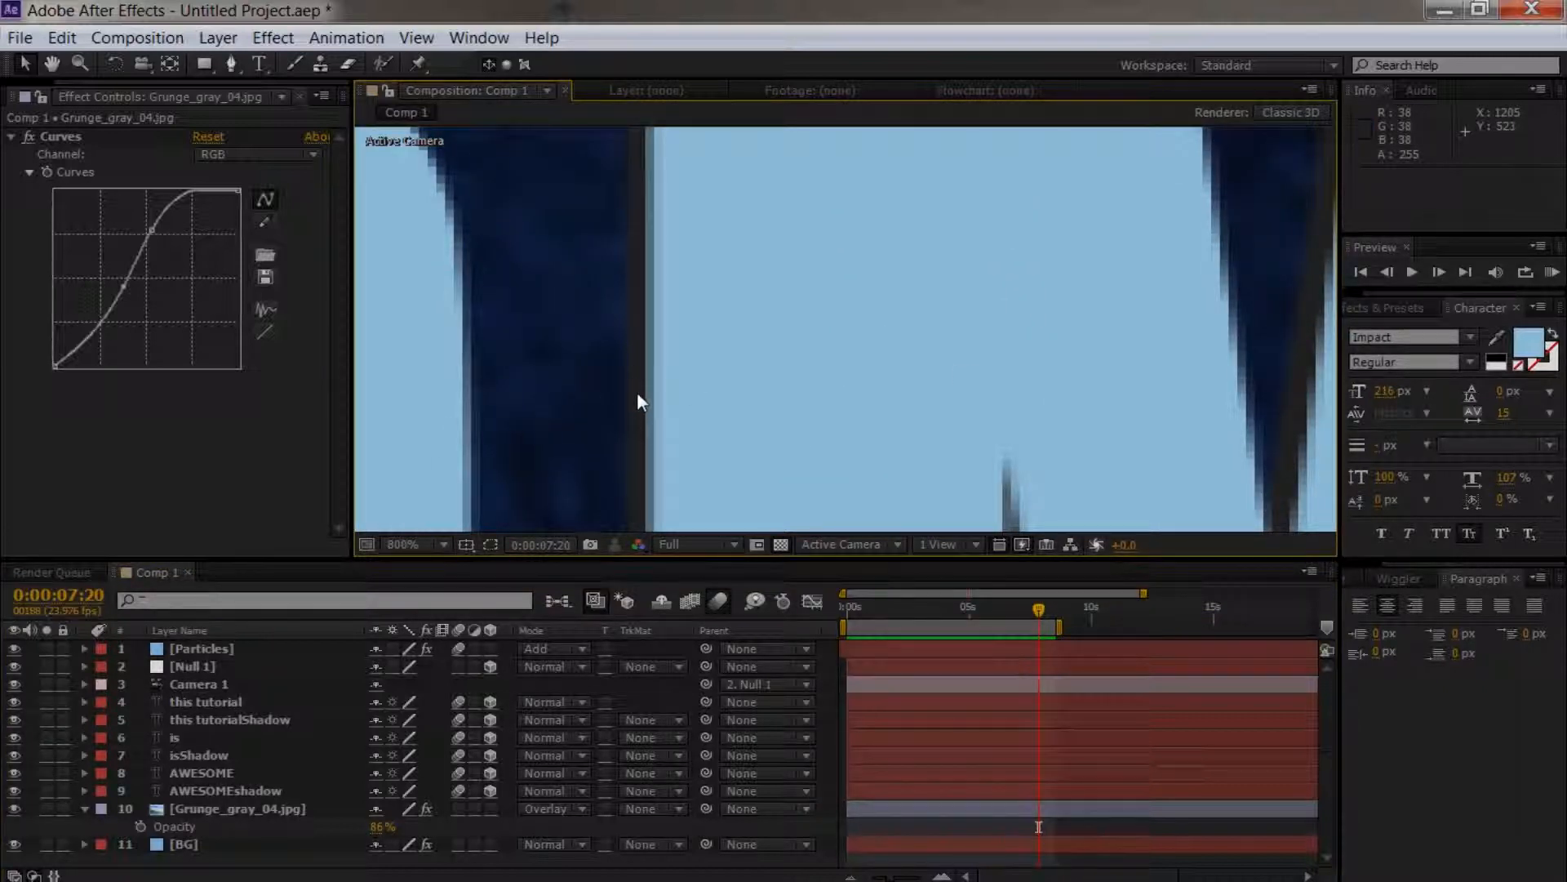
scroll(849, 356, "down", 6)
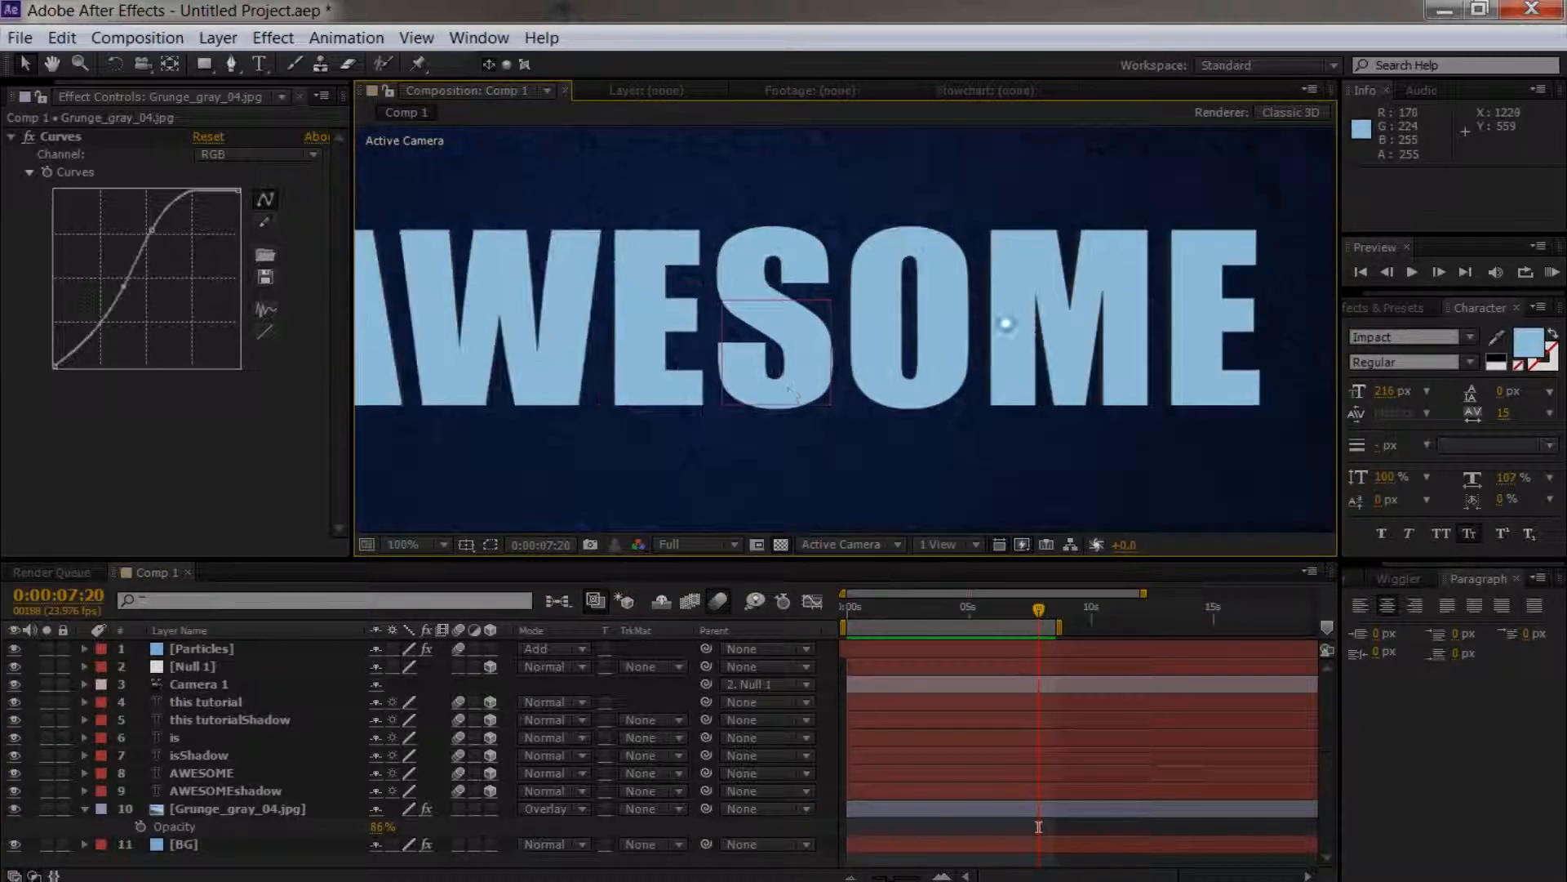
scroll(721, 398, "down", 4)
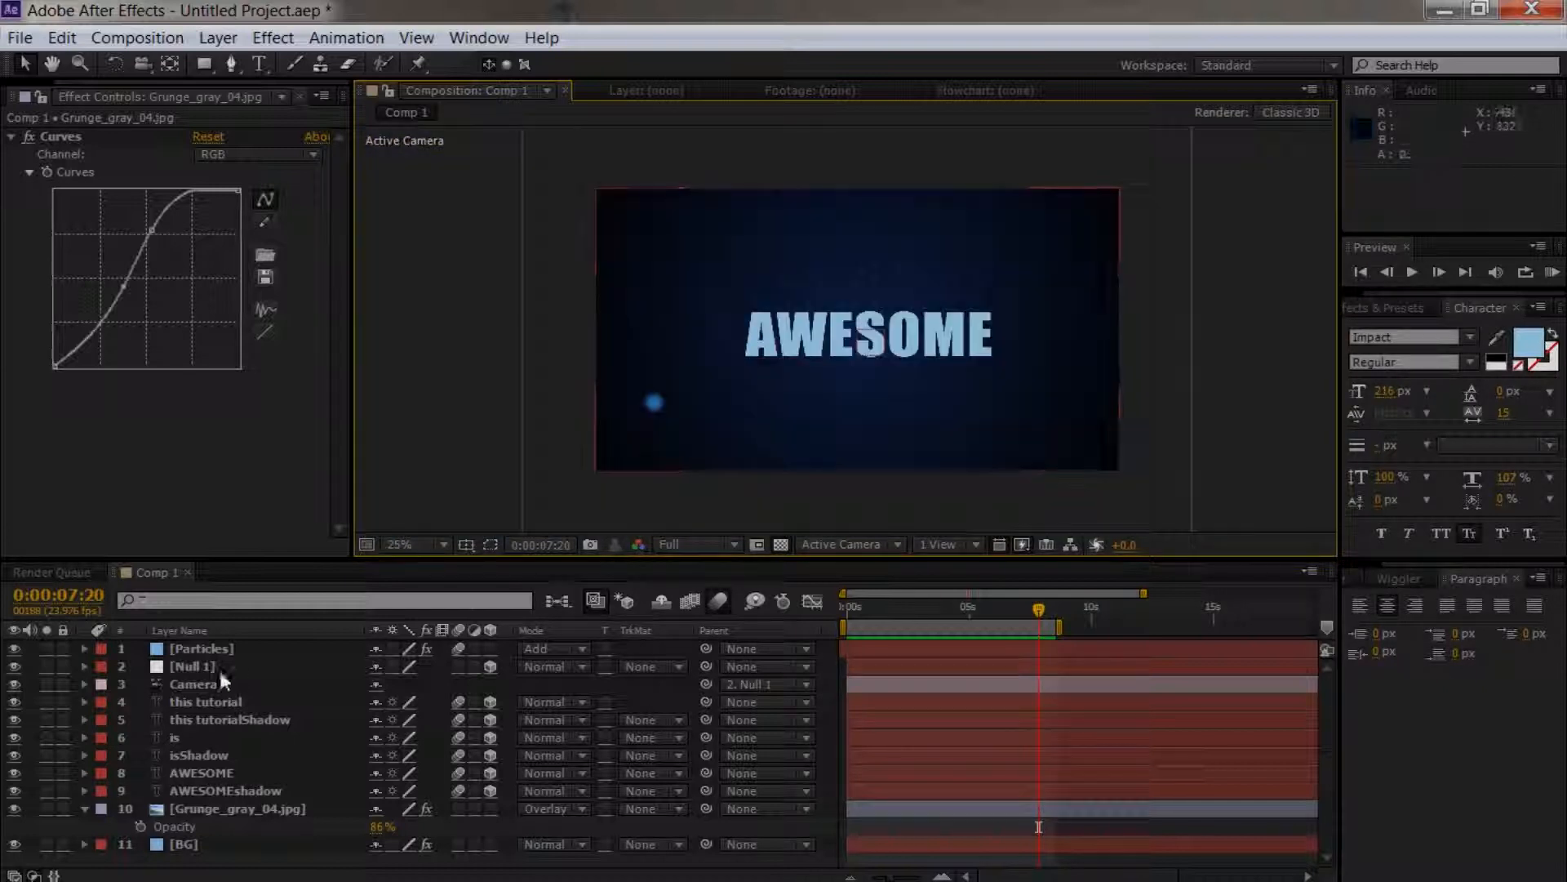
Step: Return to the start of the timeline and examine Camera 1 and its parent null against the opening title
left_click_drag(927, 609, 738, 618)
left_click_drag(772, 369, 801, 423)
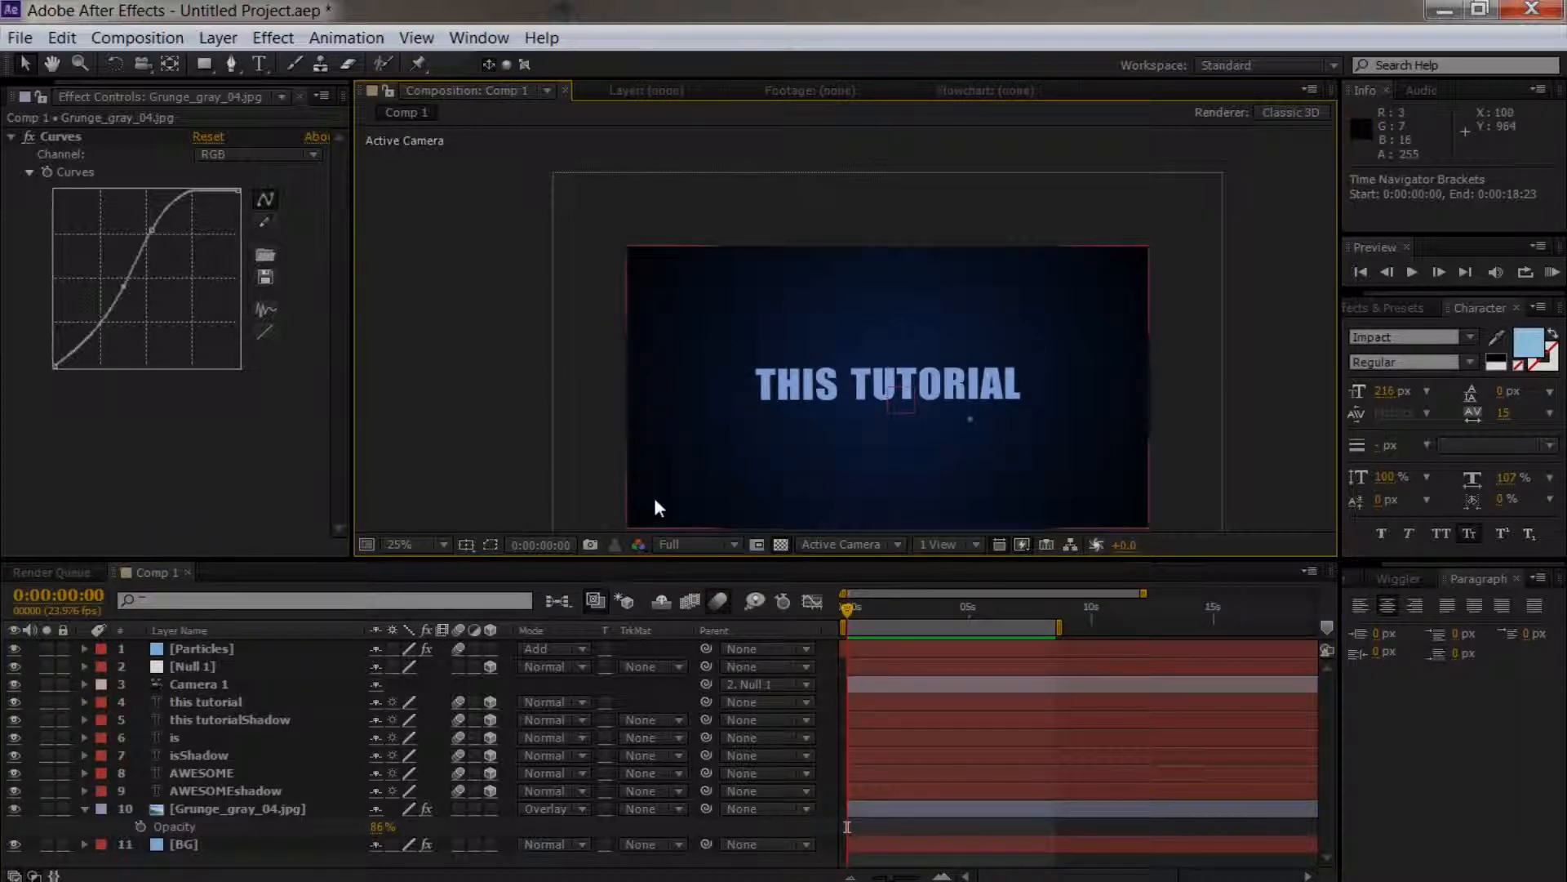
left_click(217, 685)
left_click(197, 666)
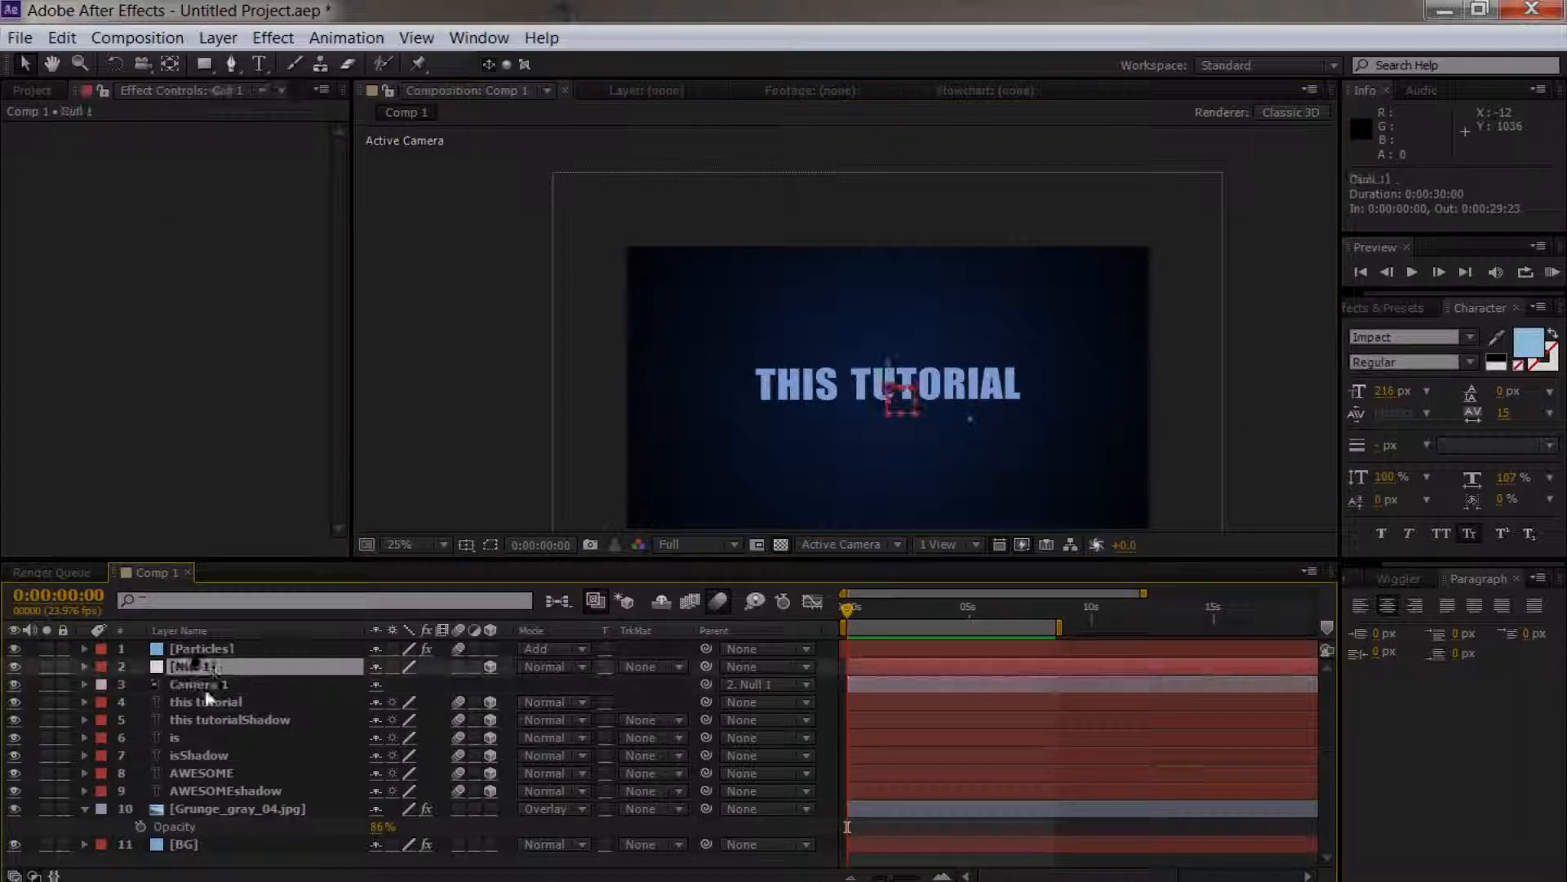
scroll(772, 454, "down", 2)
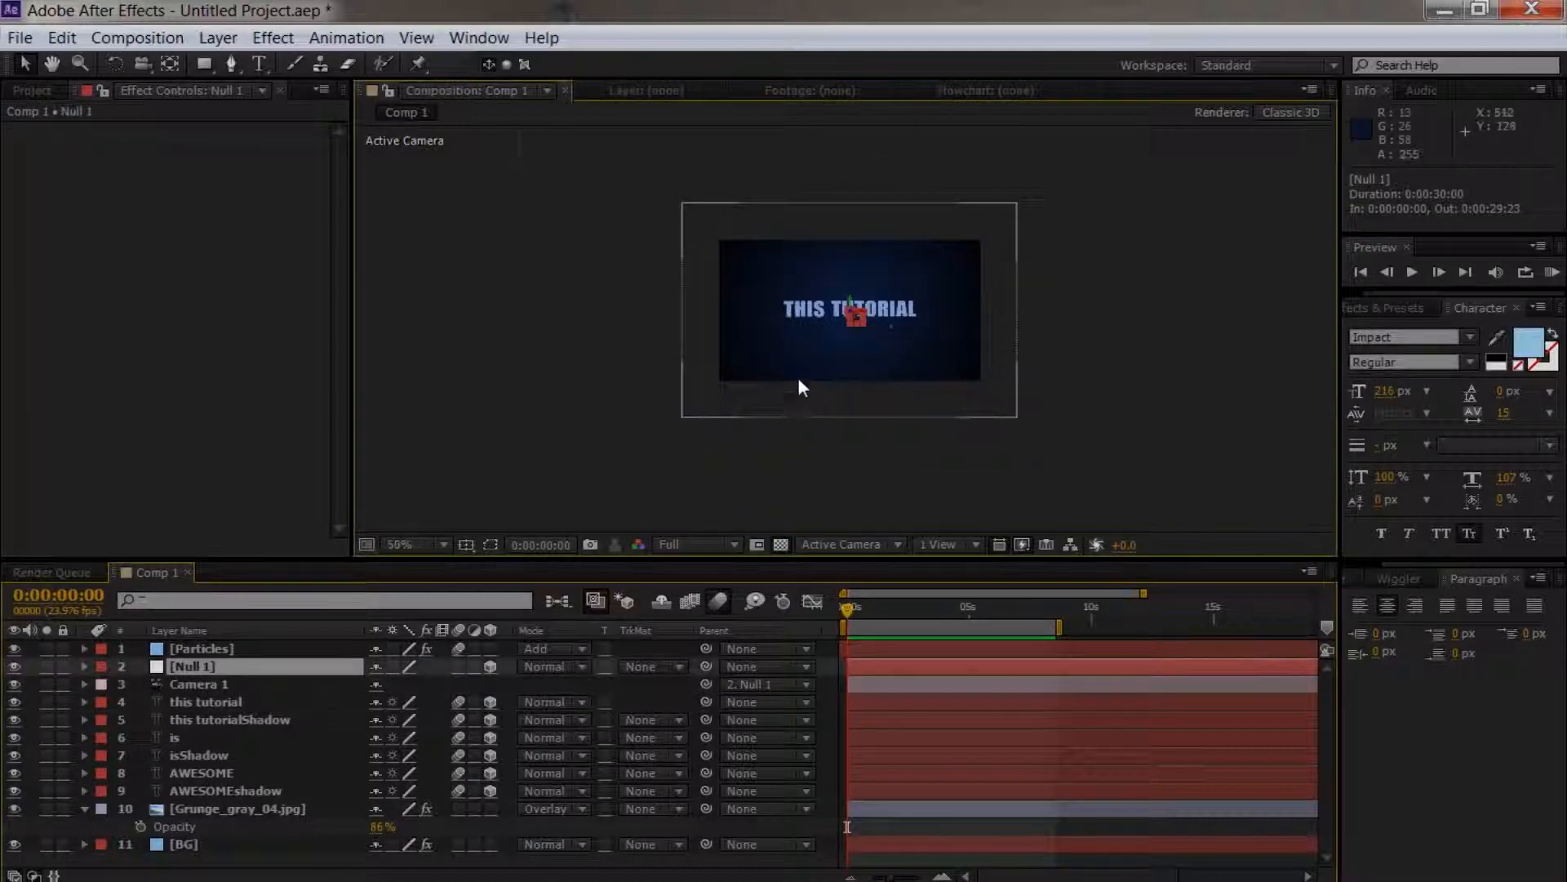
scroll(798, 379, "up", 3)
scroll(798, 380, "up", 1)
left_click_drag(798, 384, 836, 506)
scroll(836, 465, "down", 1)
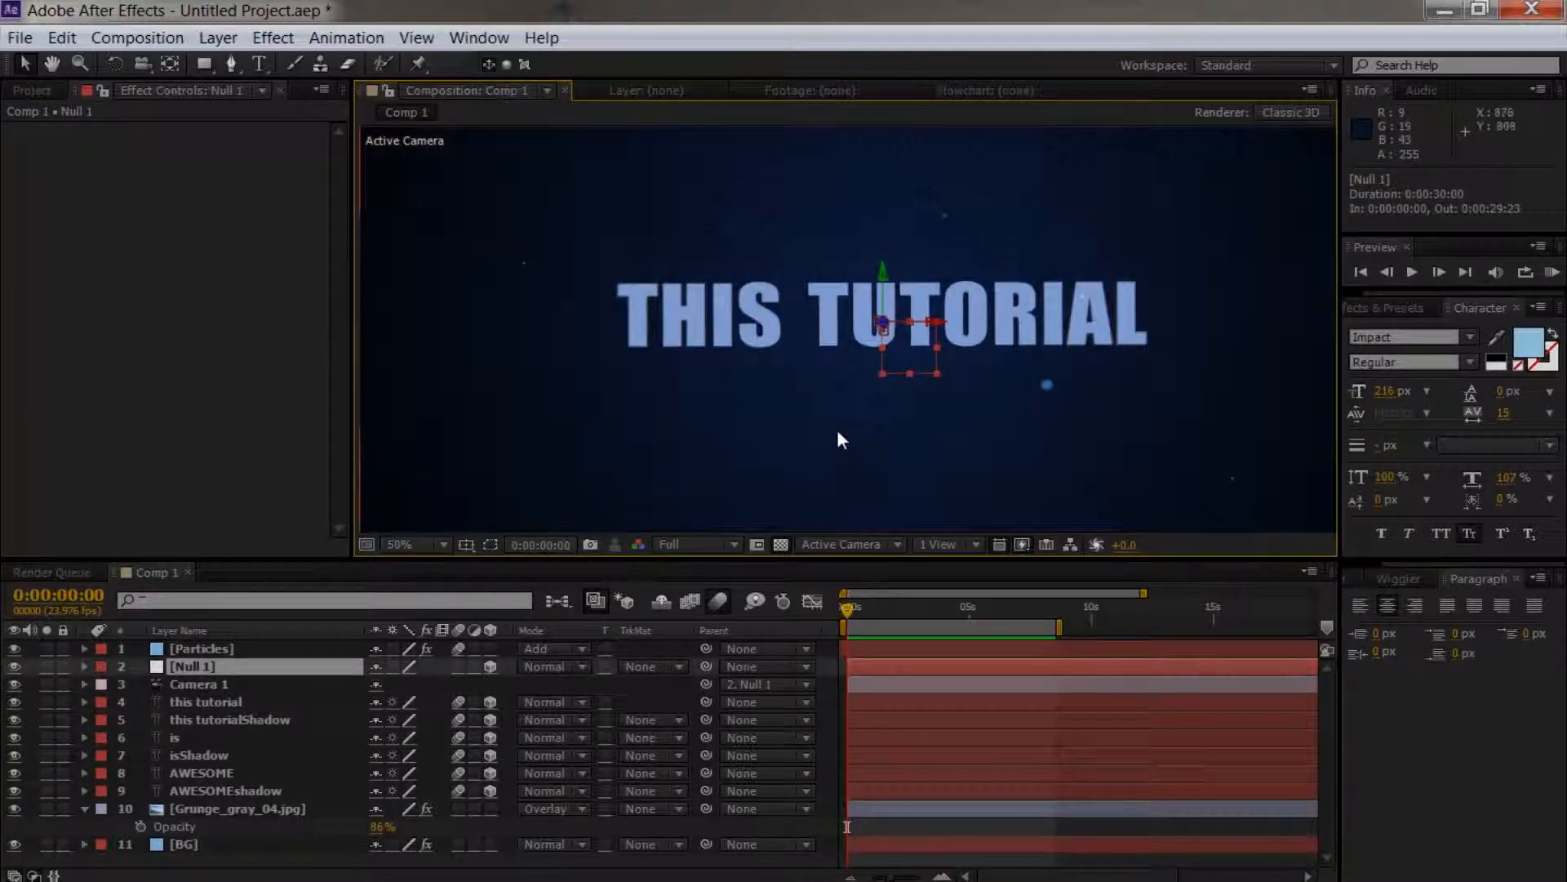
scroll(840, 440, "down", 1)
Step: Start a new empty project in place of the finished example
left_click(19, 38)
mouse_move(28, 70)
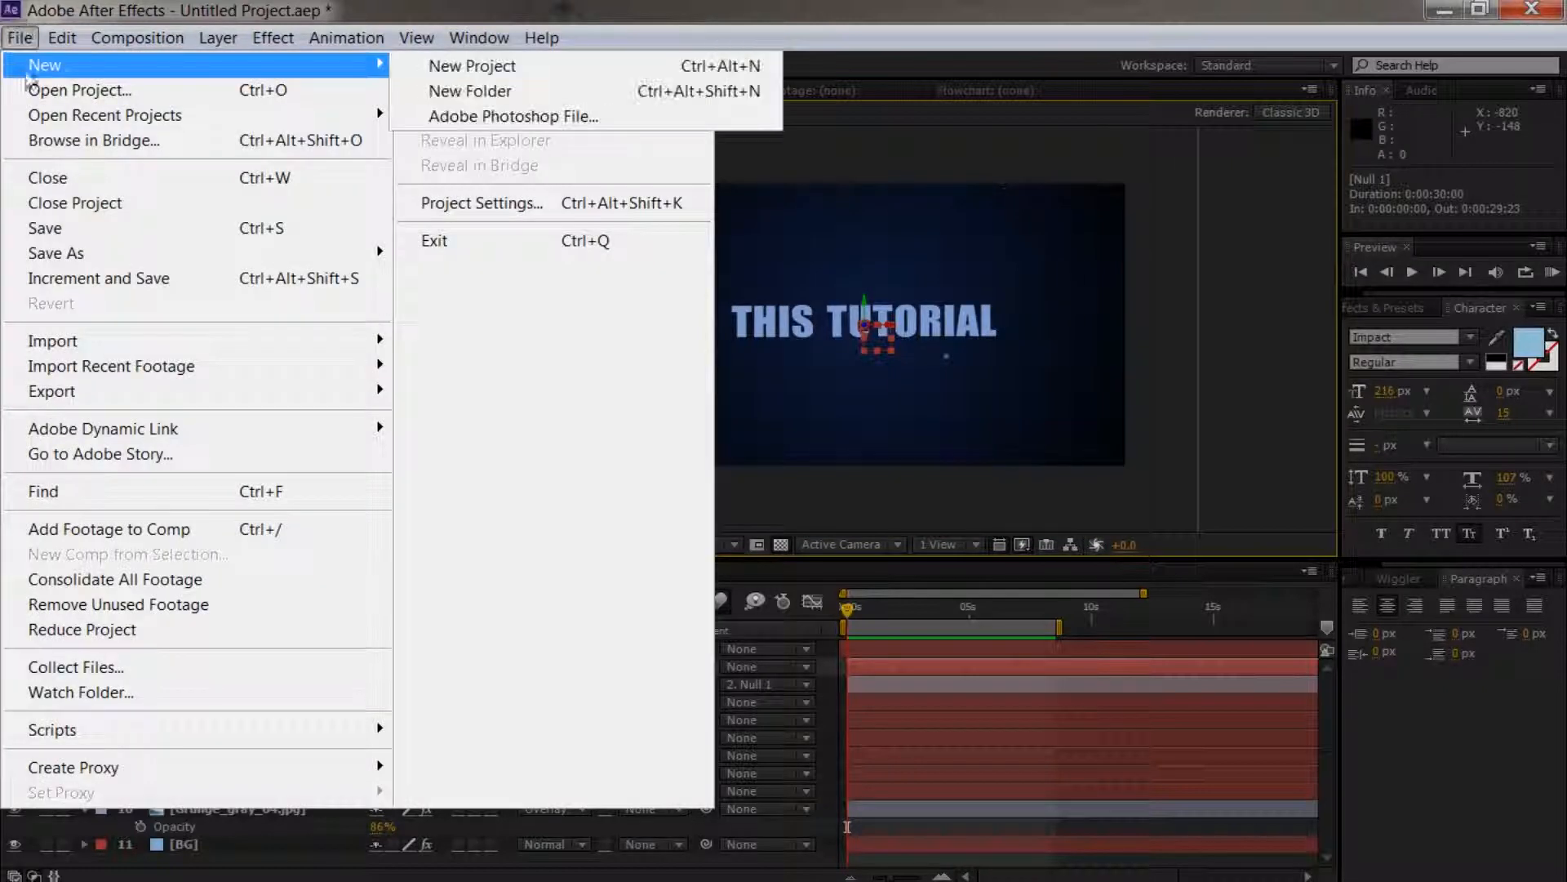
left_click(465, 66)
left_click(715, 480)
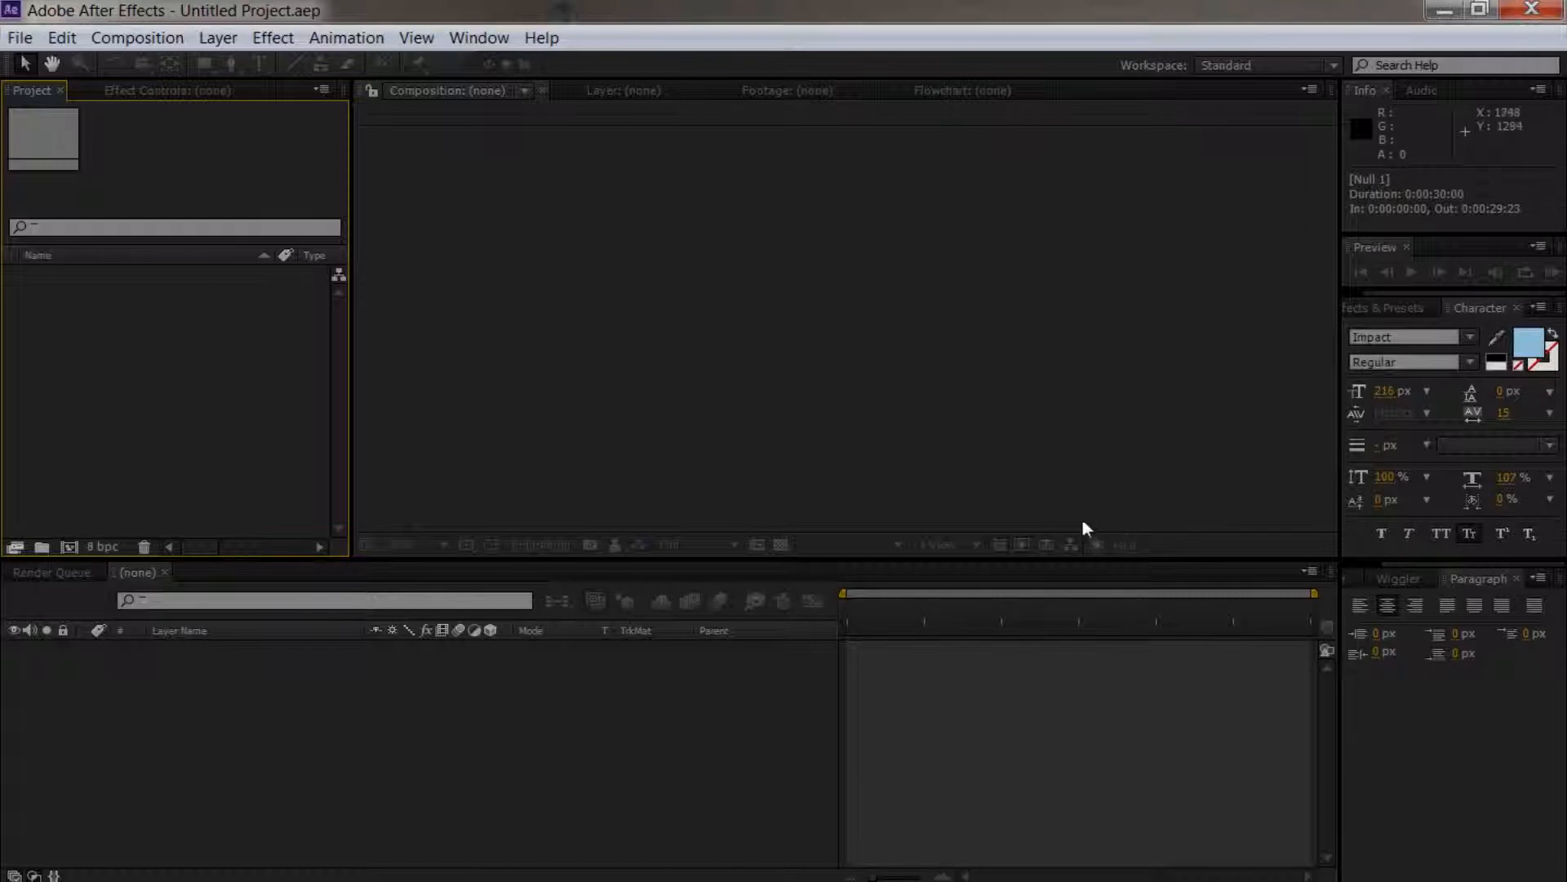
Step: Create a 1920 x 1080 composition named TutoriaTitle at 23.976 fps with a 30-second duration
left_click(123, 39)
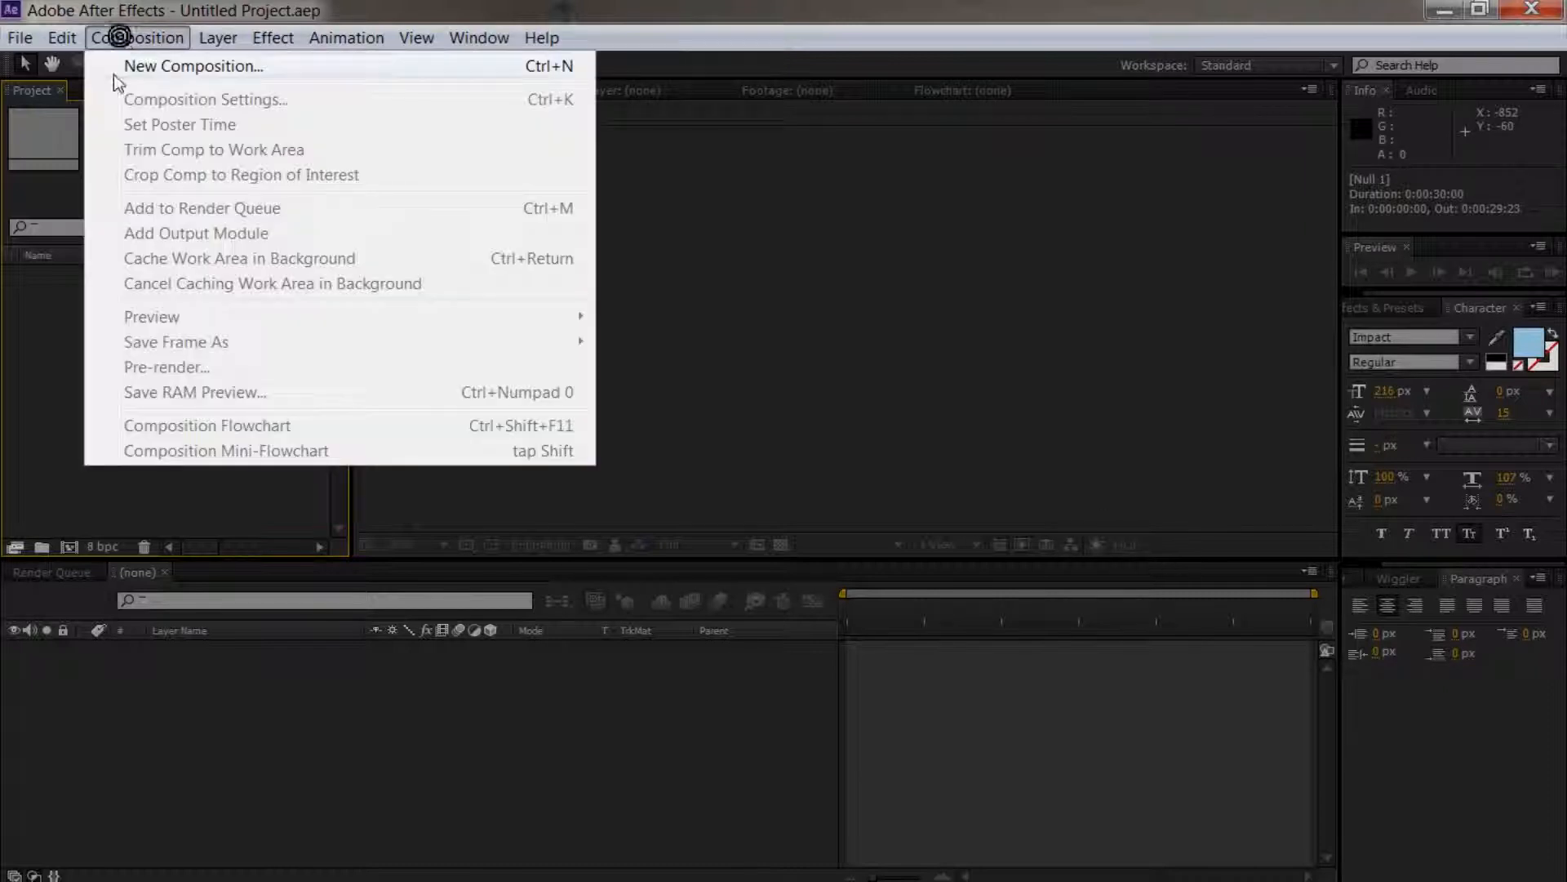
left_click(134, 60)
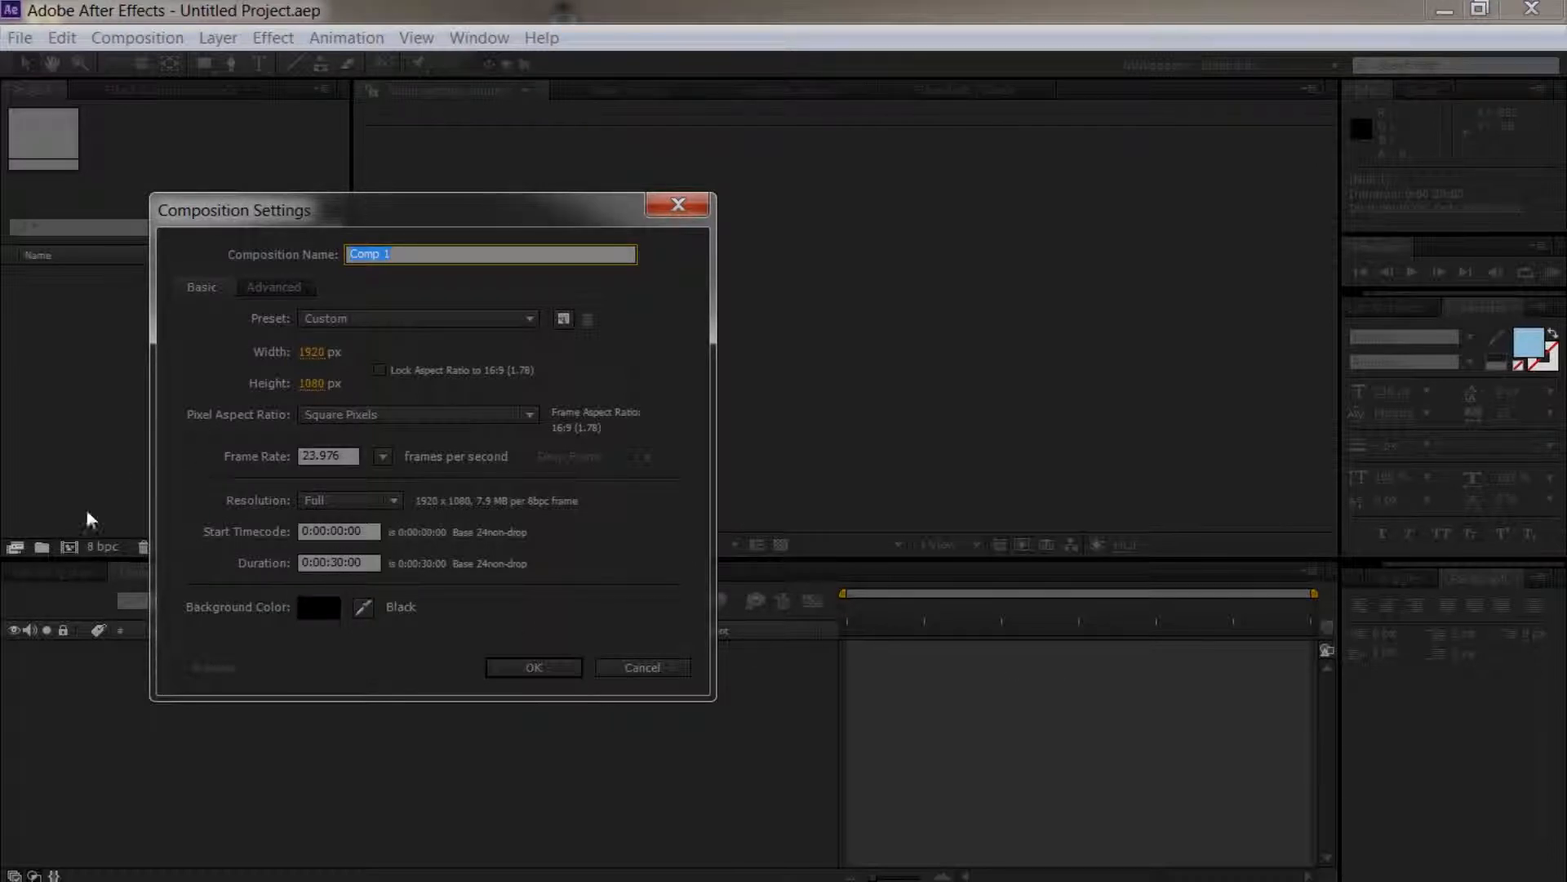
type("TutoriaTitle")
left_click(562, 667)
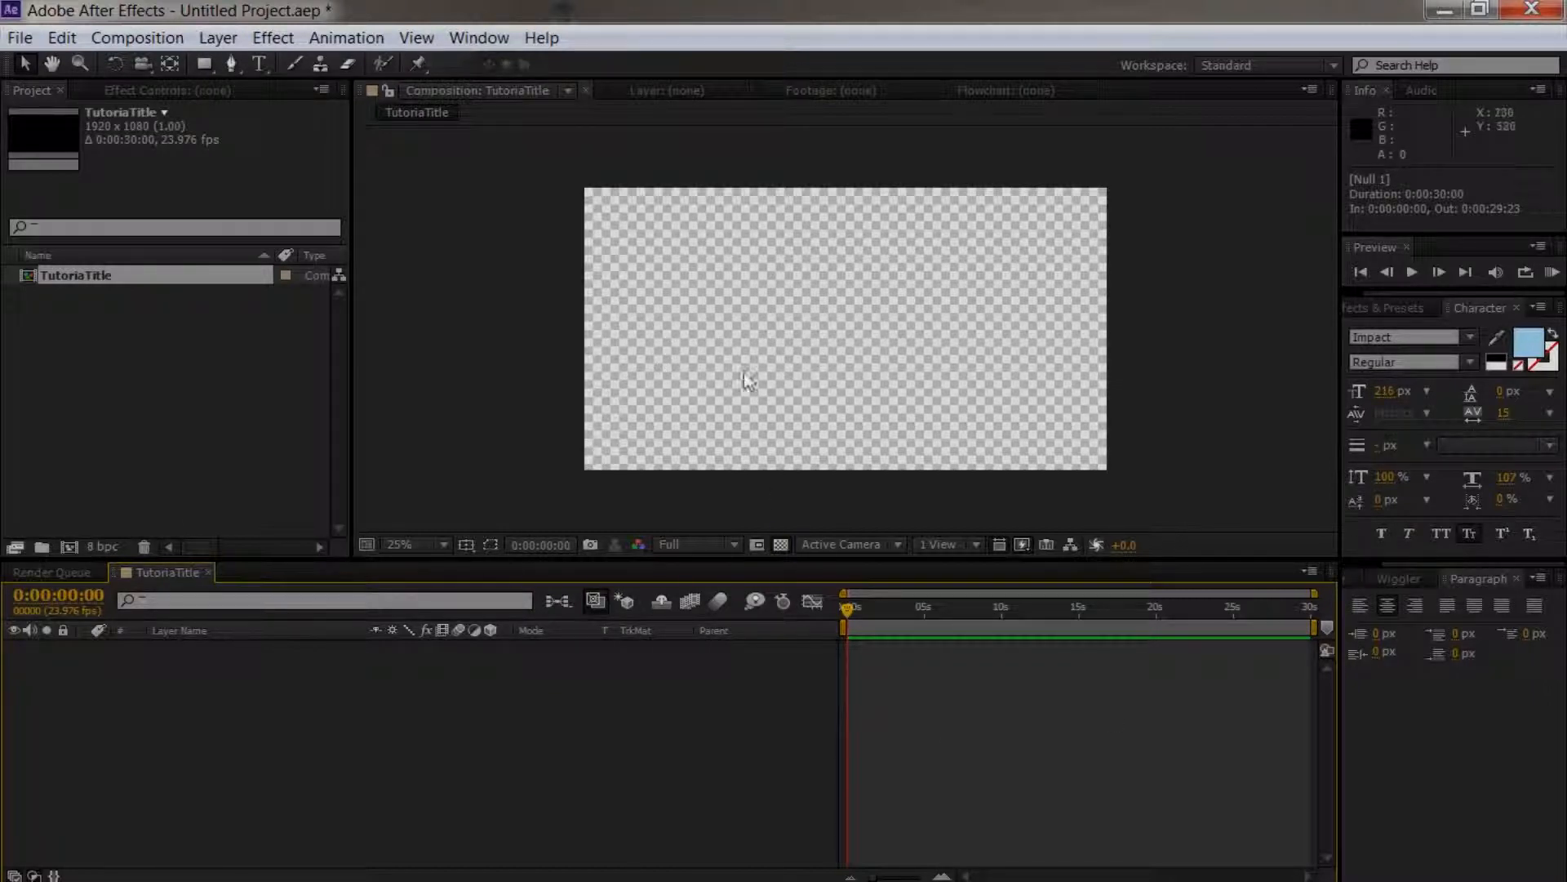
Step: Toggle the transparency grid repeatedly to compare the empty composition's transparent and black backgrounds
left_click(780, 543)
left_click(780, 544)
left_click(780, 544)
left_click(780, 544)
left_click(781, 544)
left_click(780, 544)
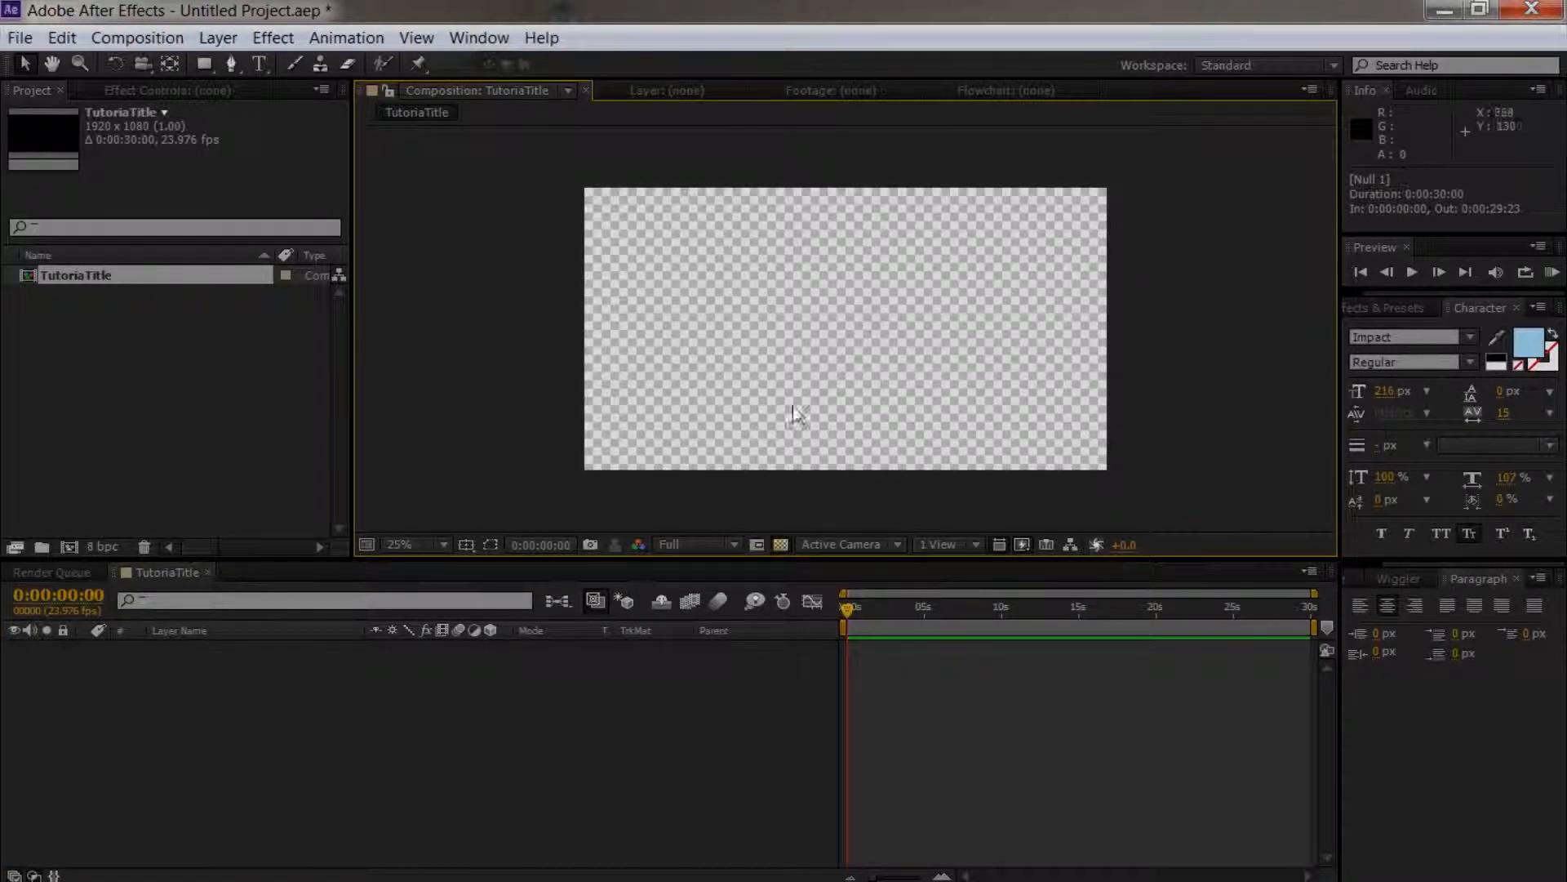
left_click(780, 544)
left_click(781, 543)
Step: Add a text layer reading THIS TUTORIAL above the middle of the composition, with the transparency grid turned off
key("ctrl+t")
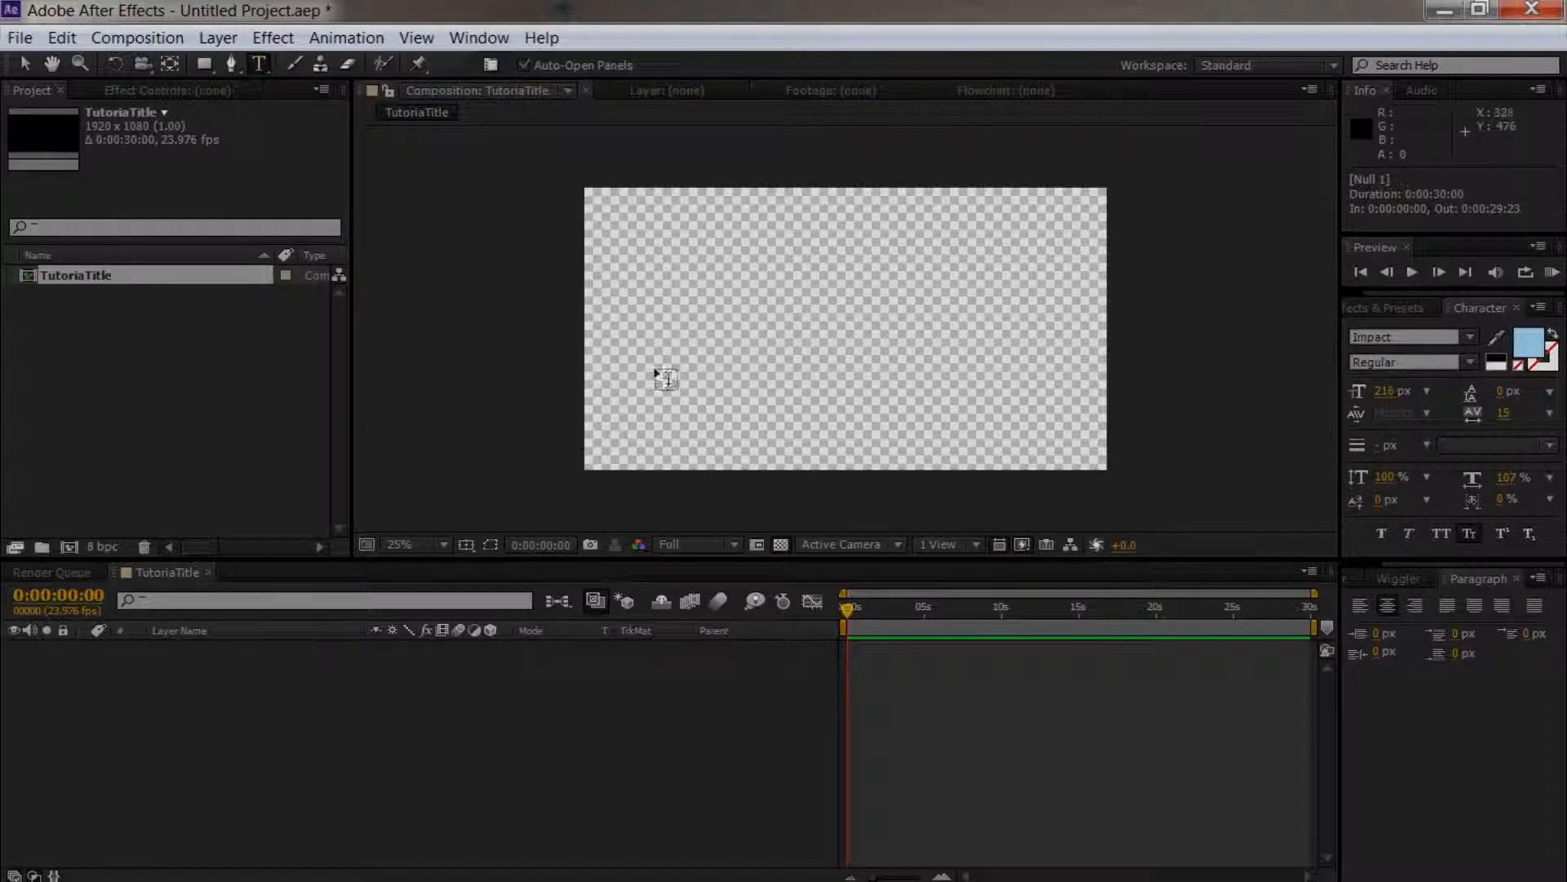
left_click(774, 316)
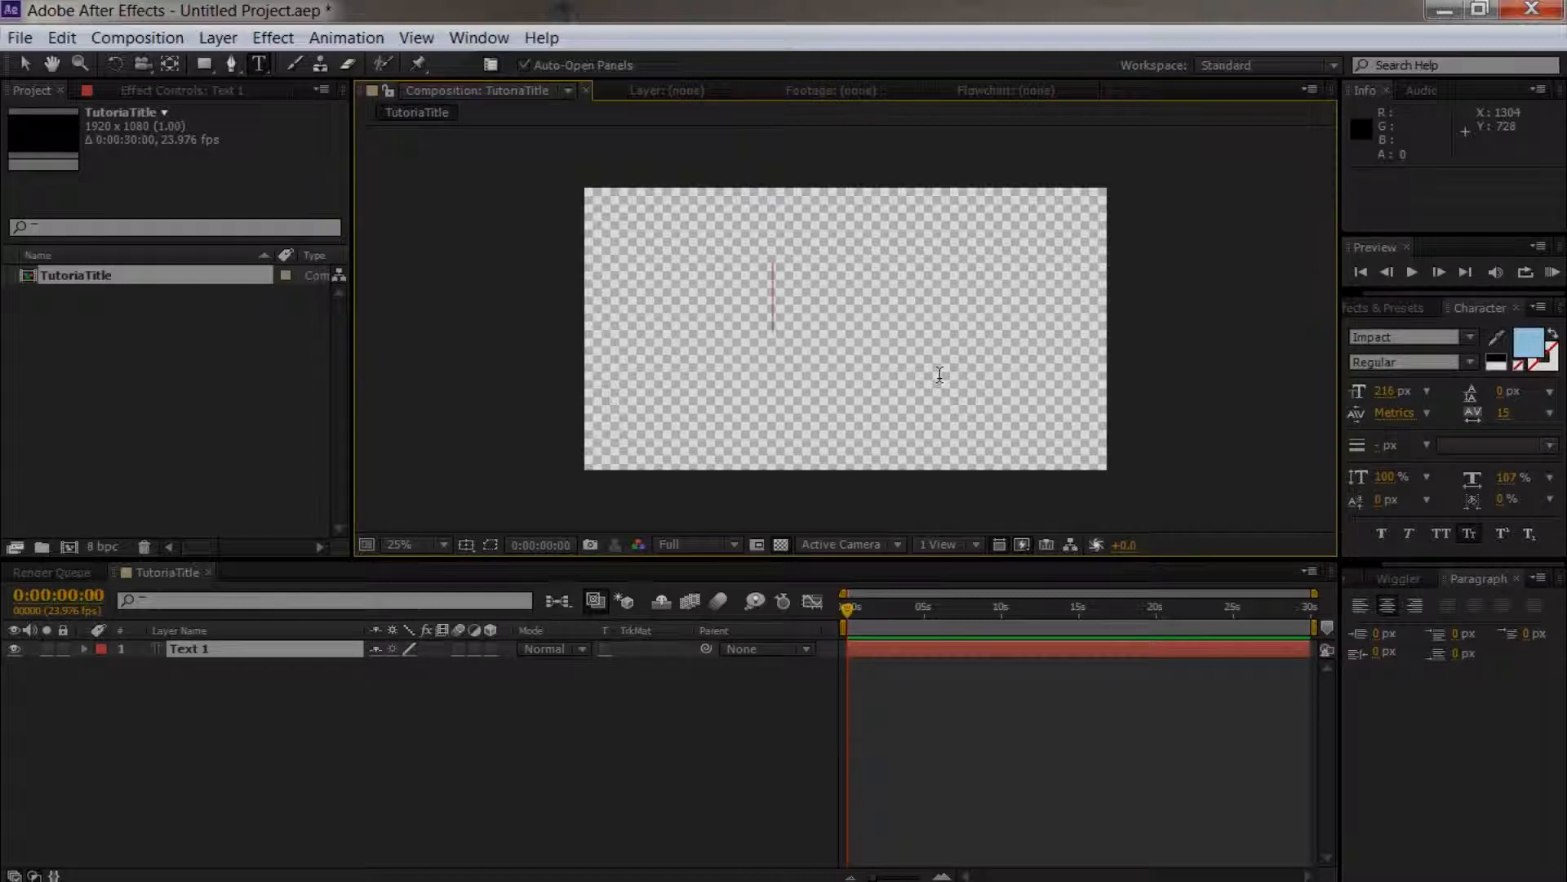
type("This Tutori")
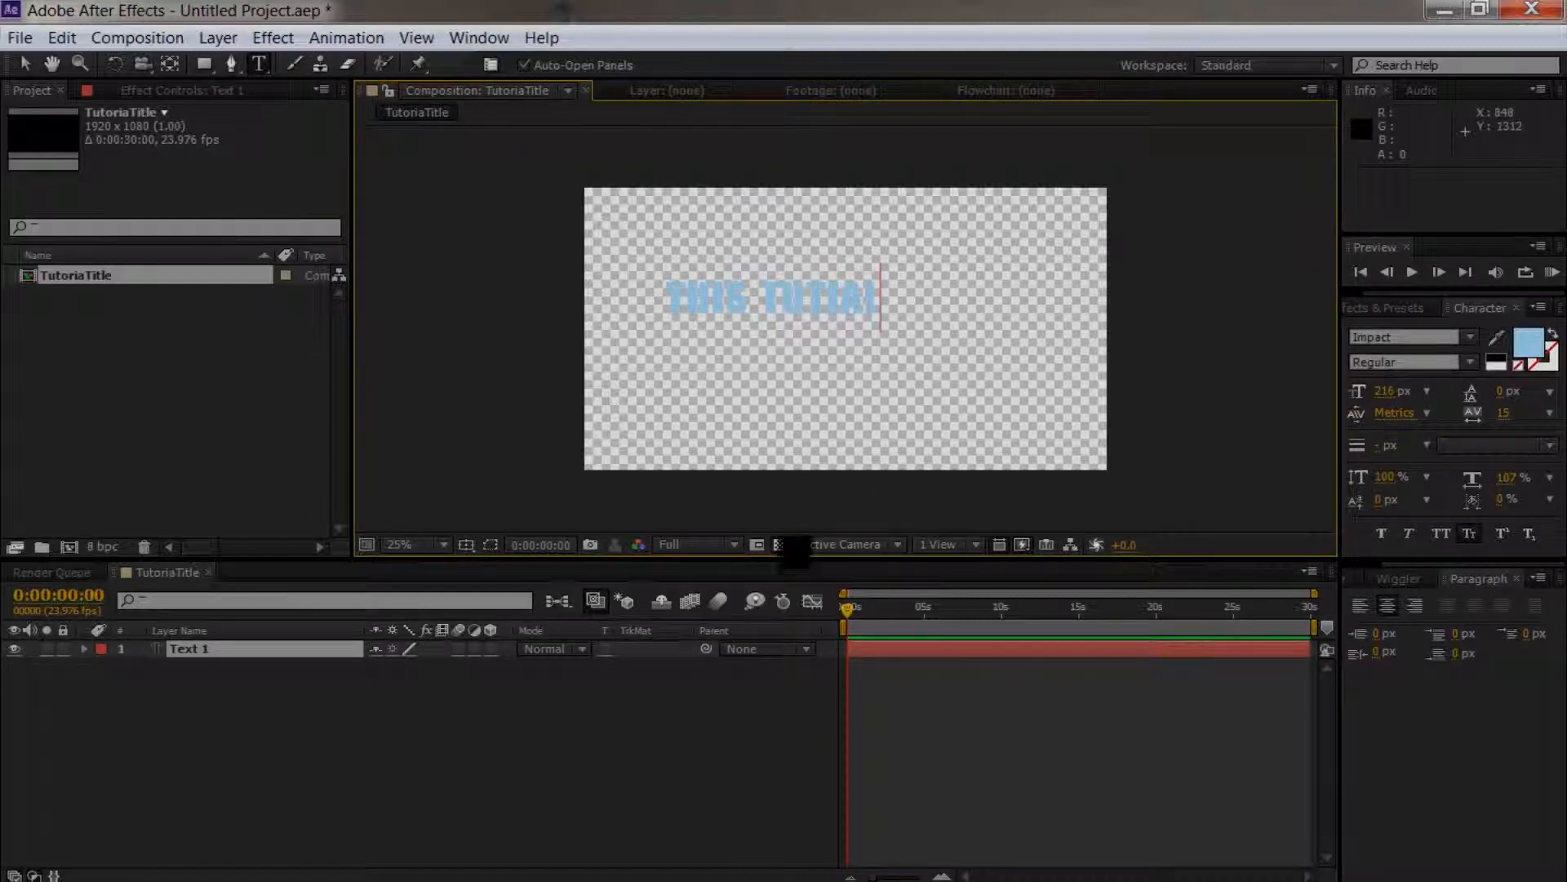
left_click(781, 544)
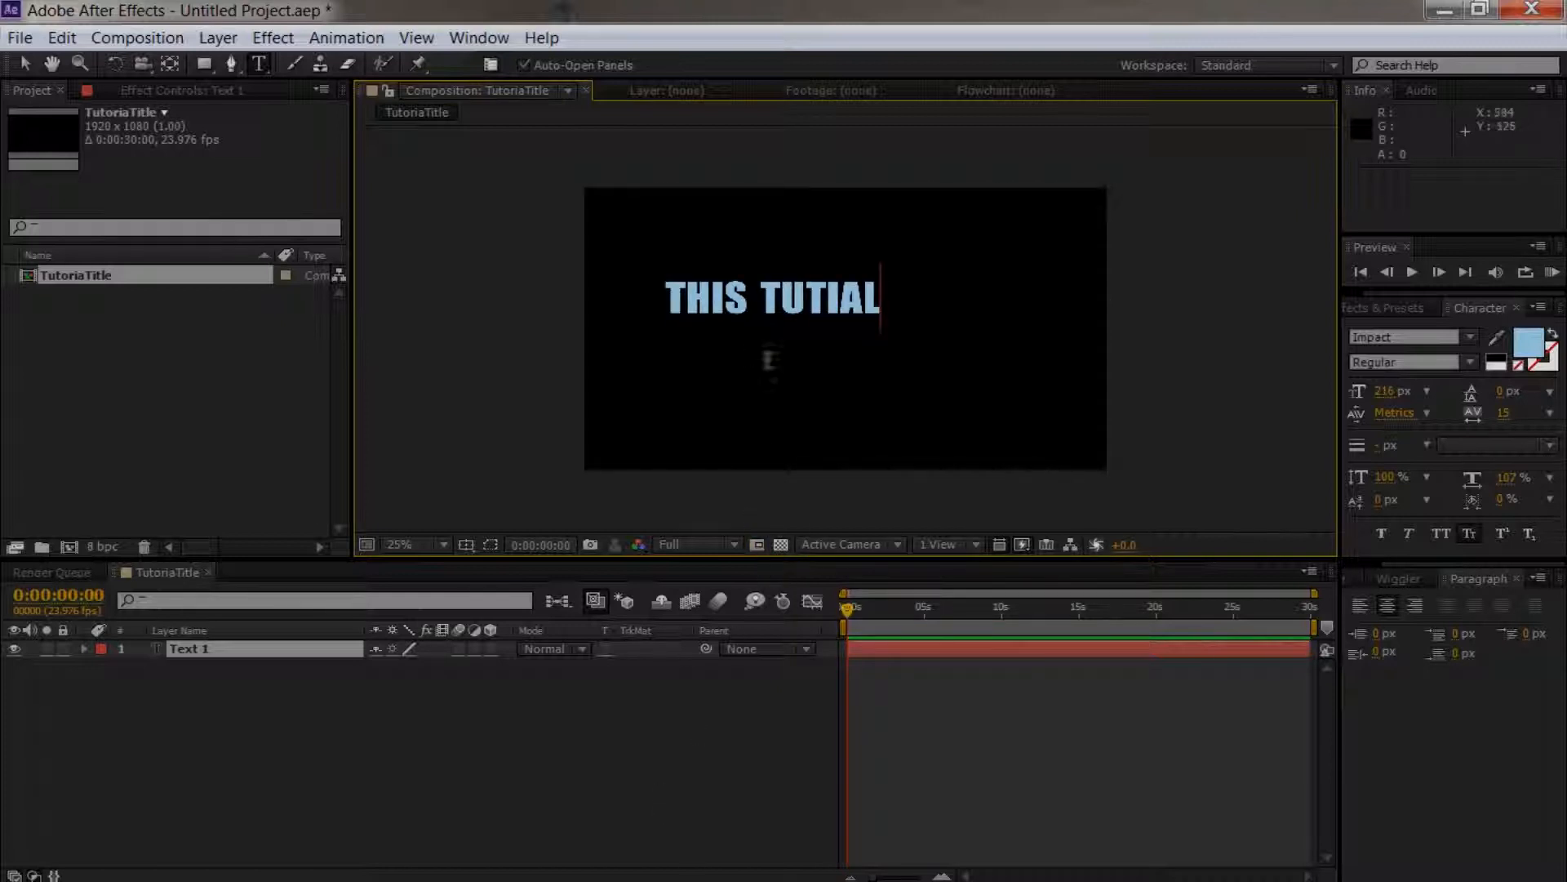
left_click(828, 298)
type("o")
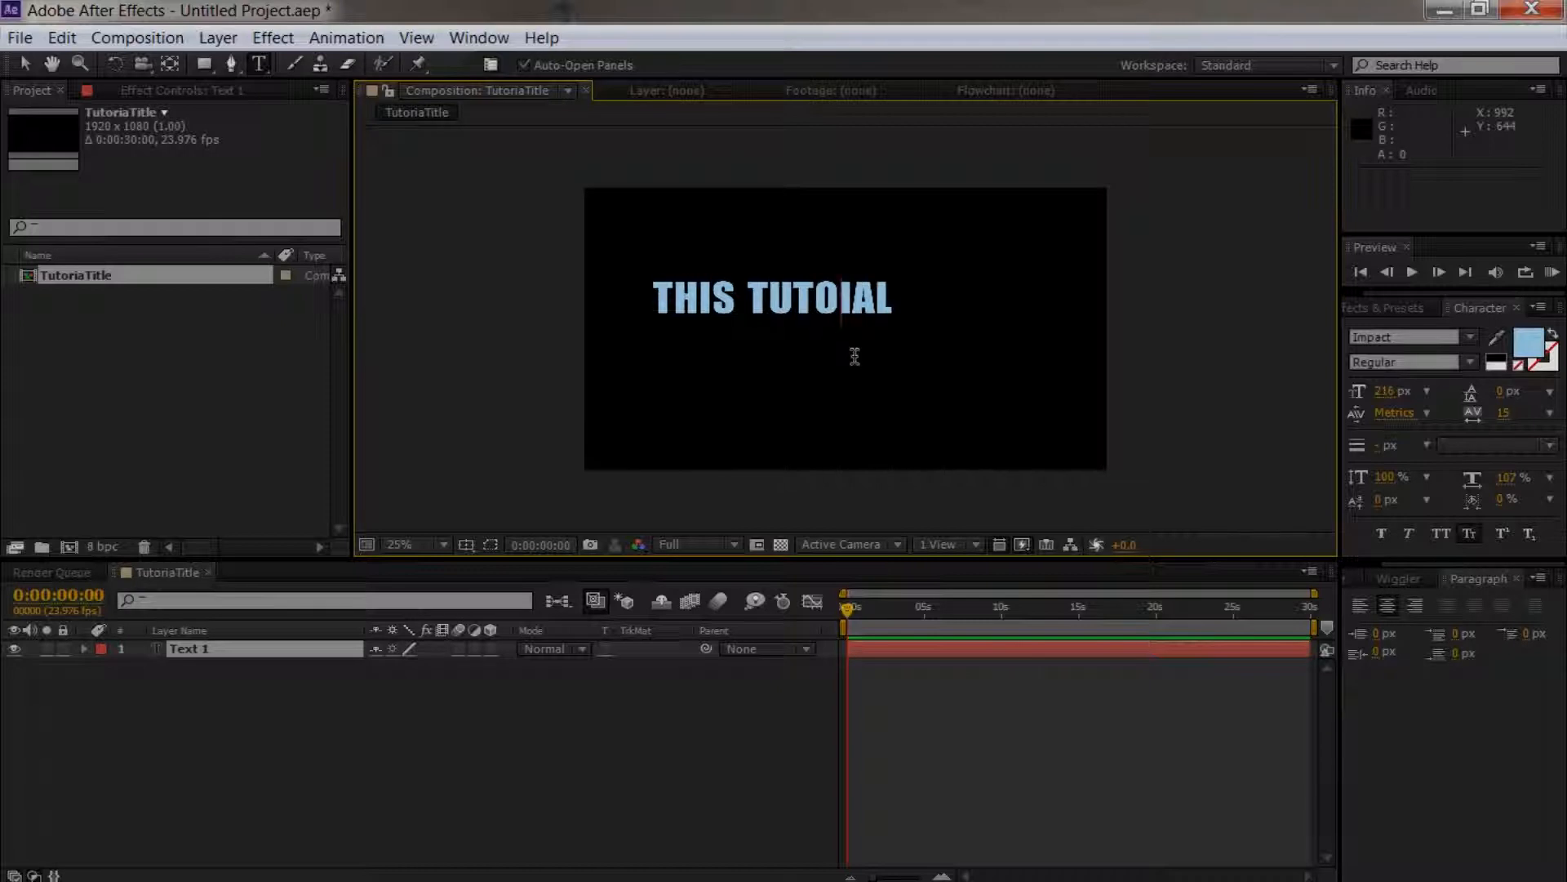
key("Delete")
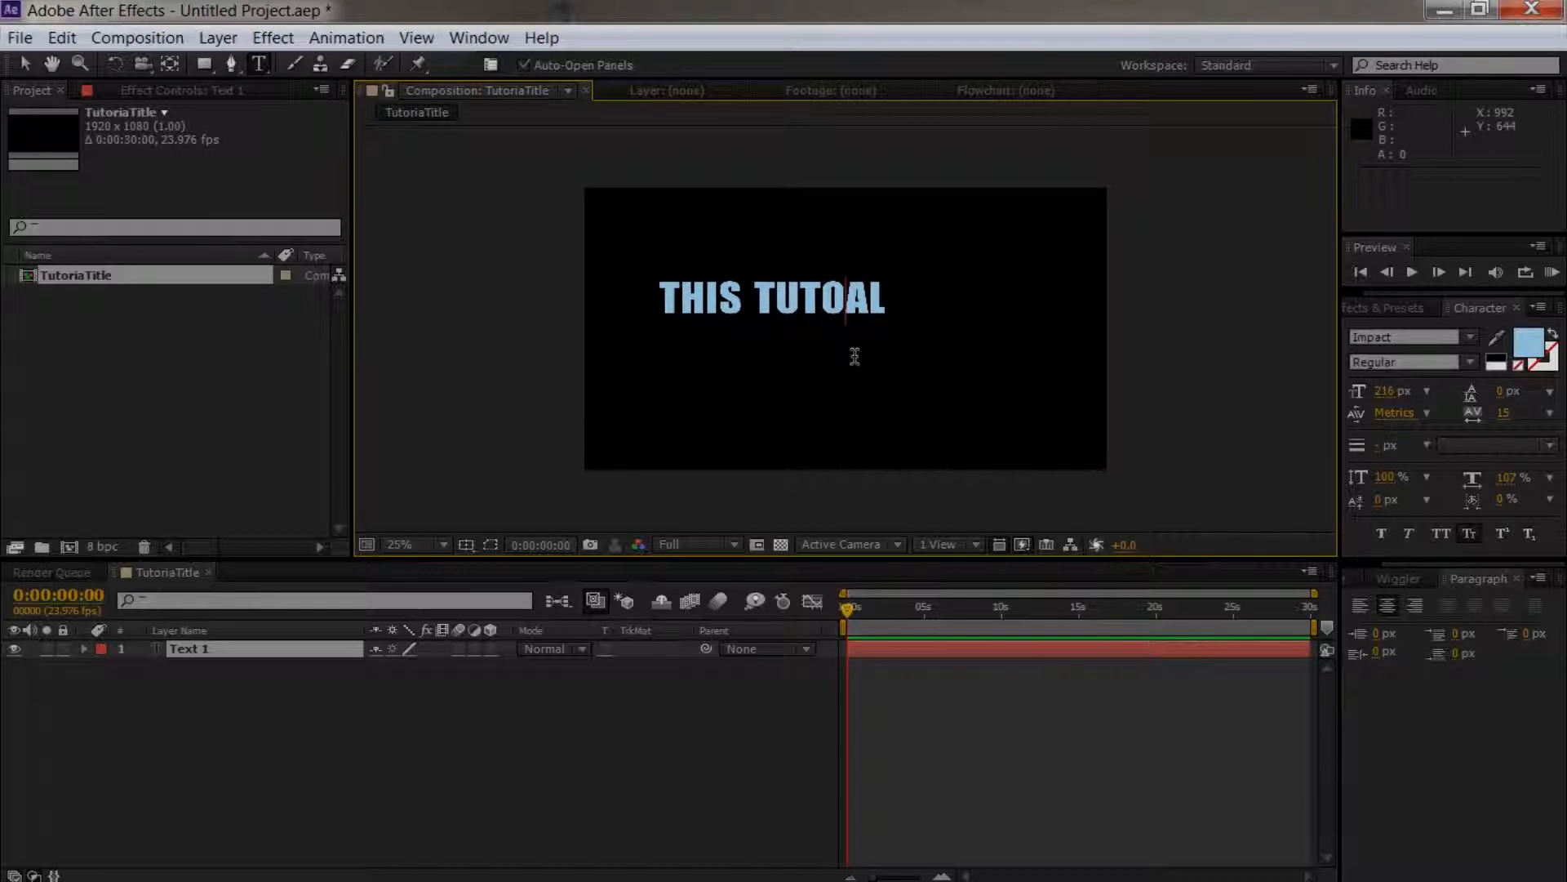
type("ri")
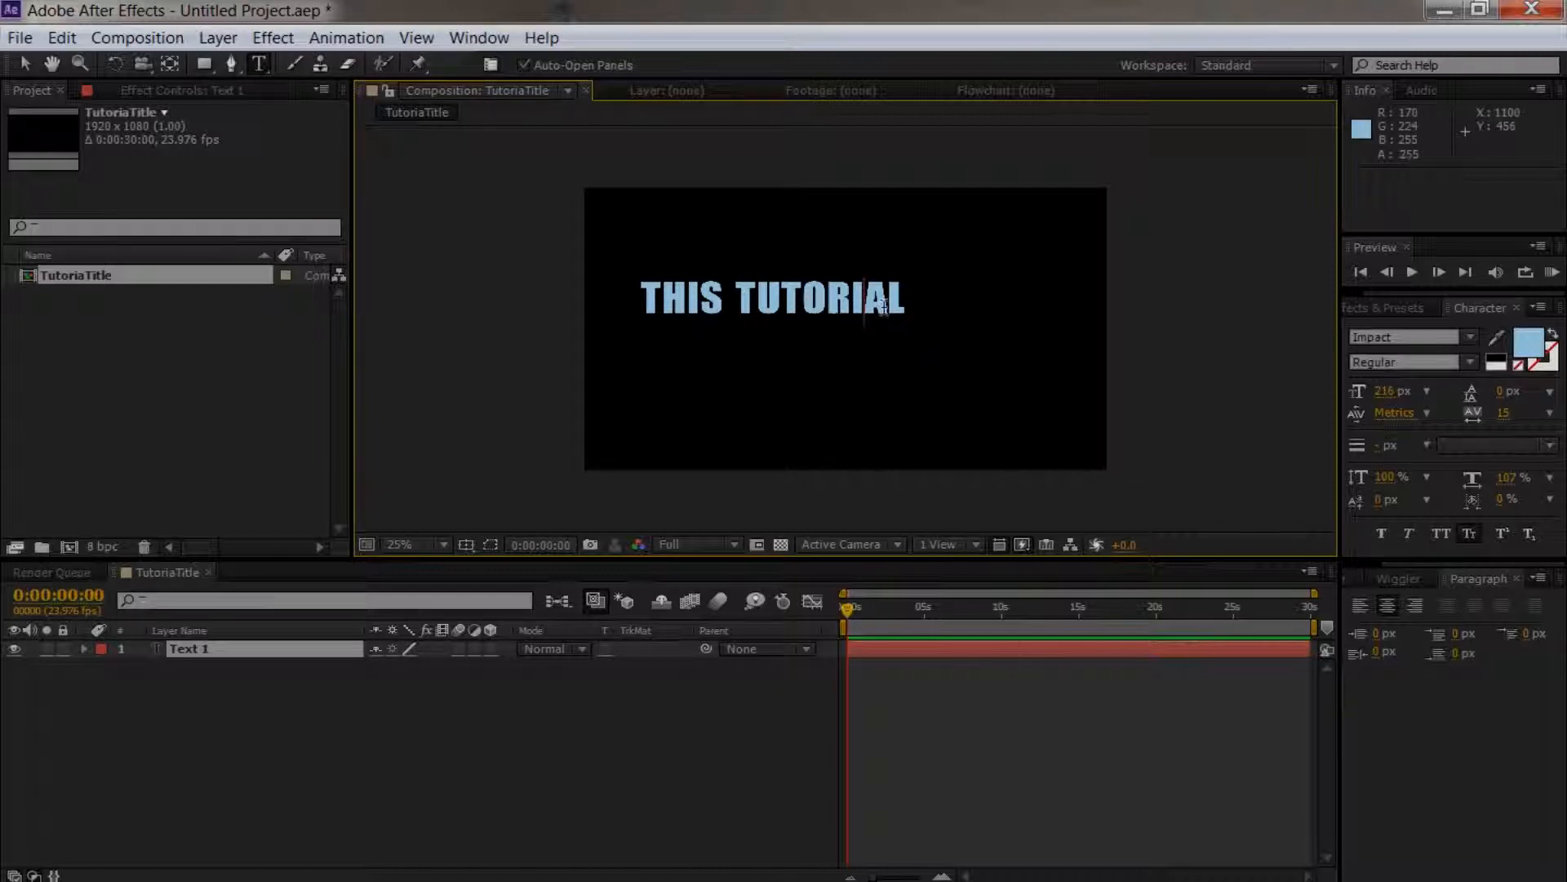
Step: Replace the second word of the title with "tutorial" and finish editing the text
left_click_drag(903, 300, 684, 298)
left_click(747, 298)
left_click_drag(905, 298, 746, 296)
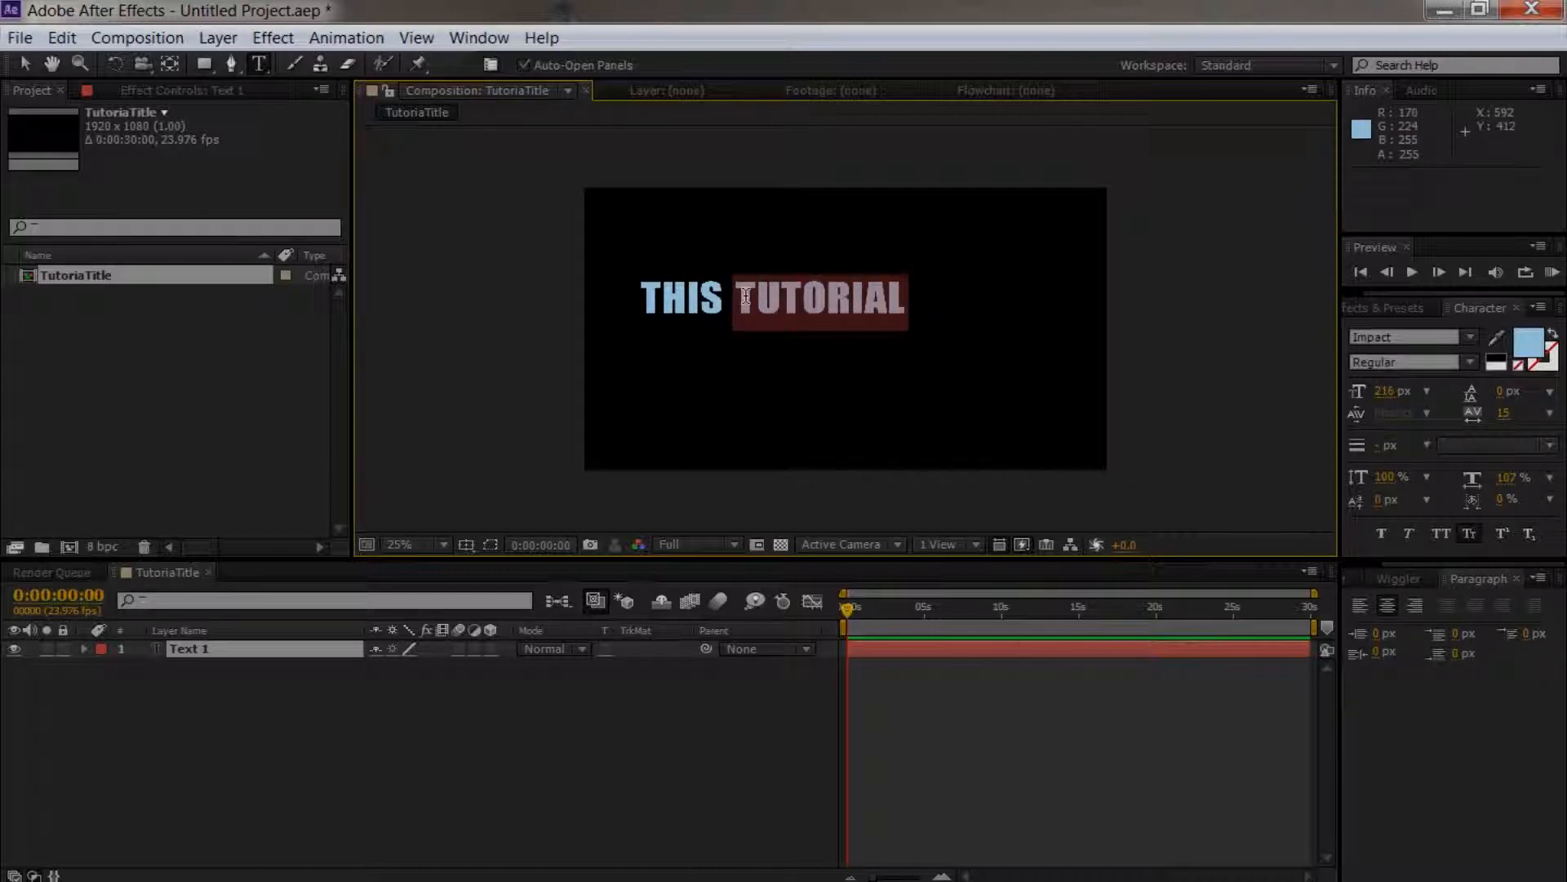
type("tutorial")
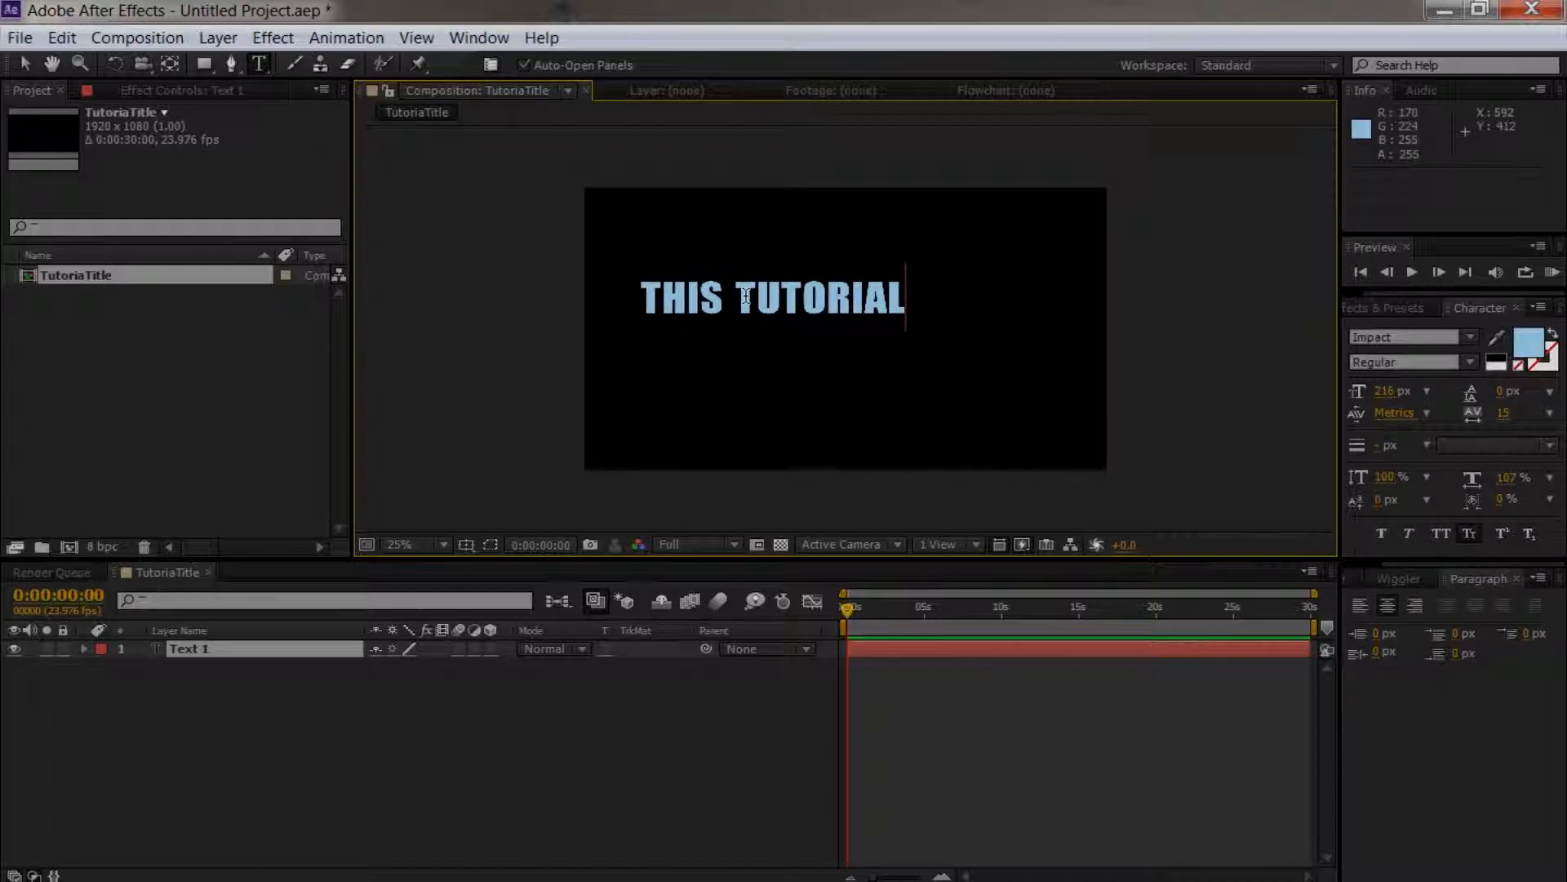
left_click(627, 731)
key("v")
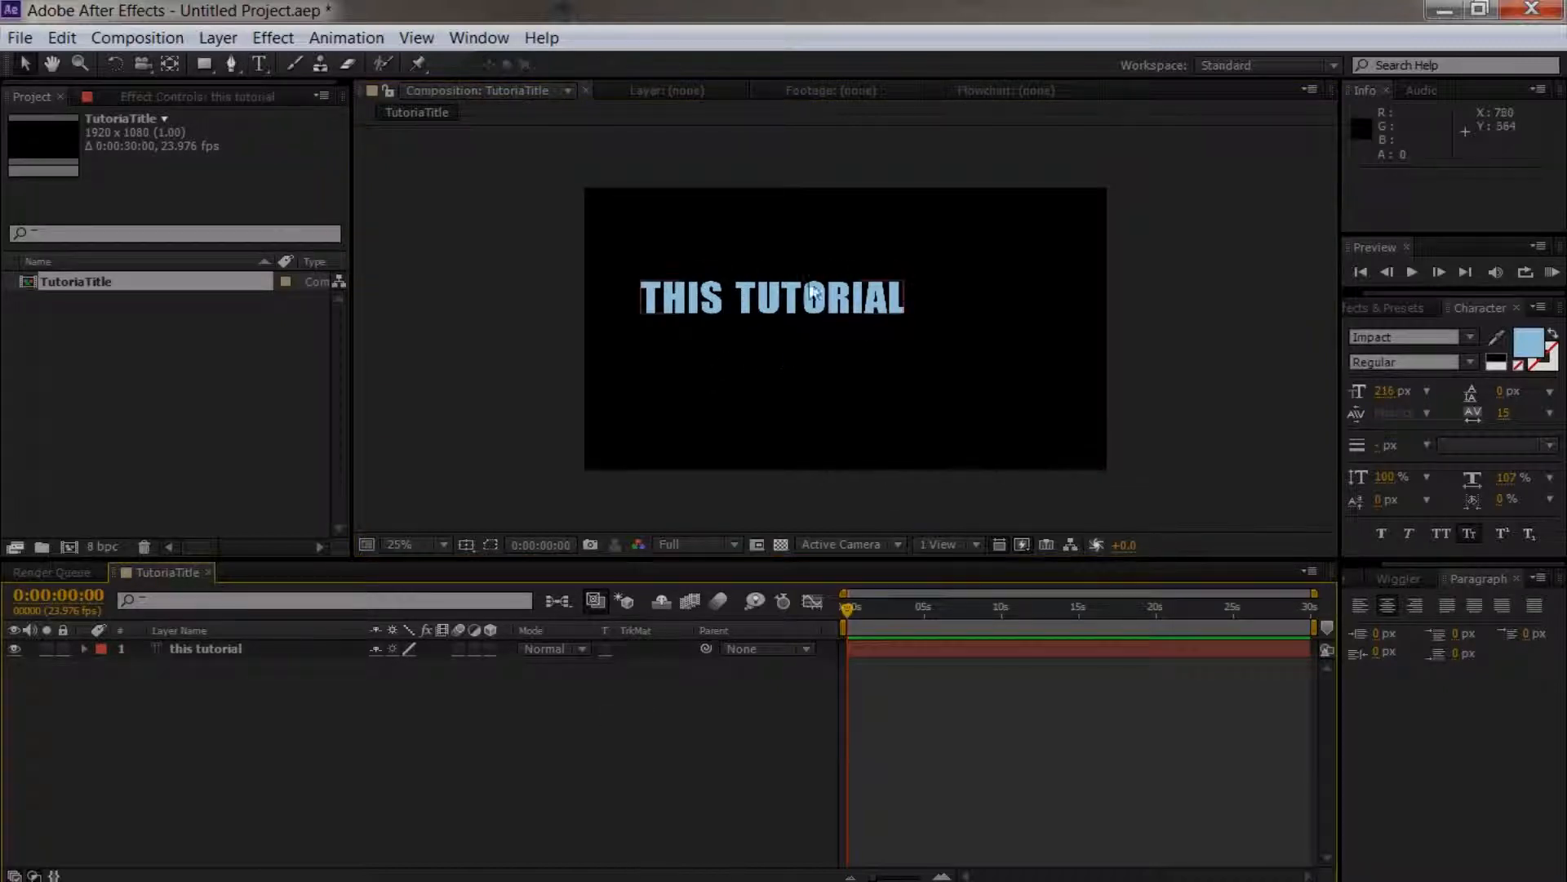
Step: Move the THIS TUTORIAL text toward the middle of the composition and duplicate its layer
left_click_drag(813, 294, 851, 321)
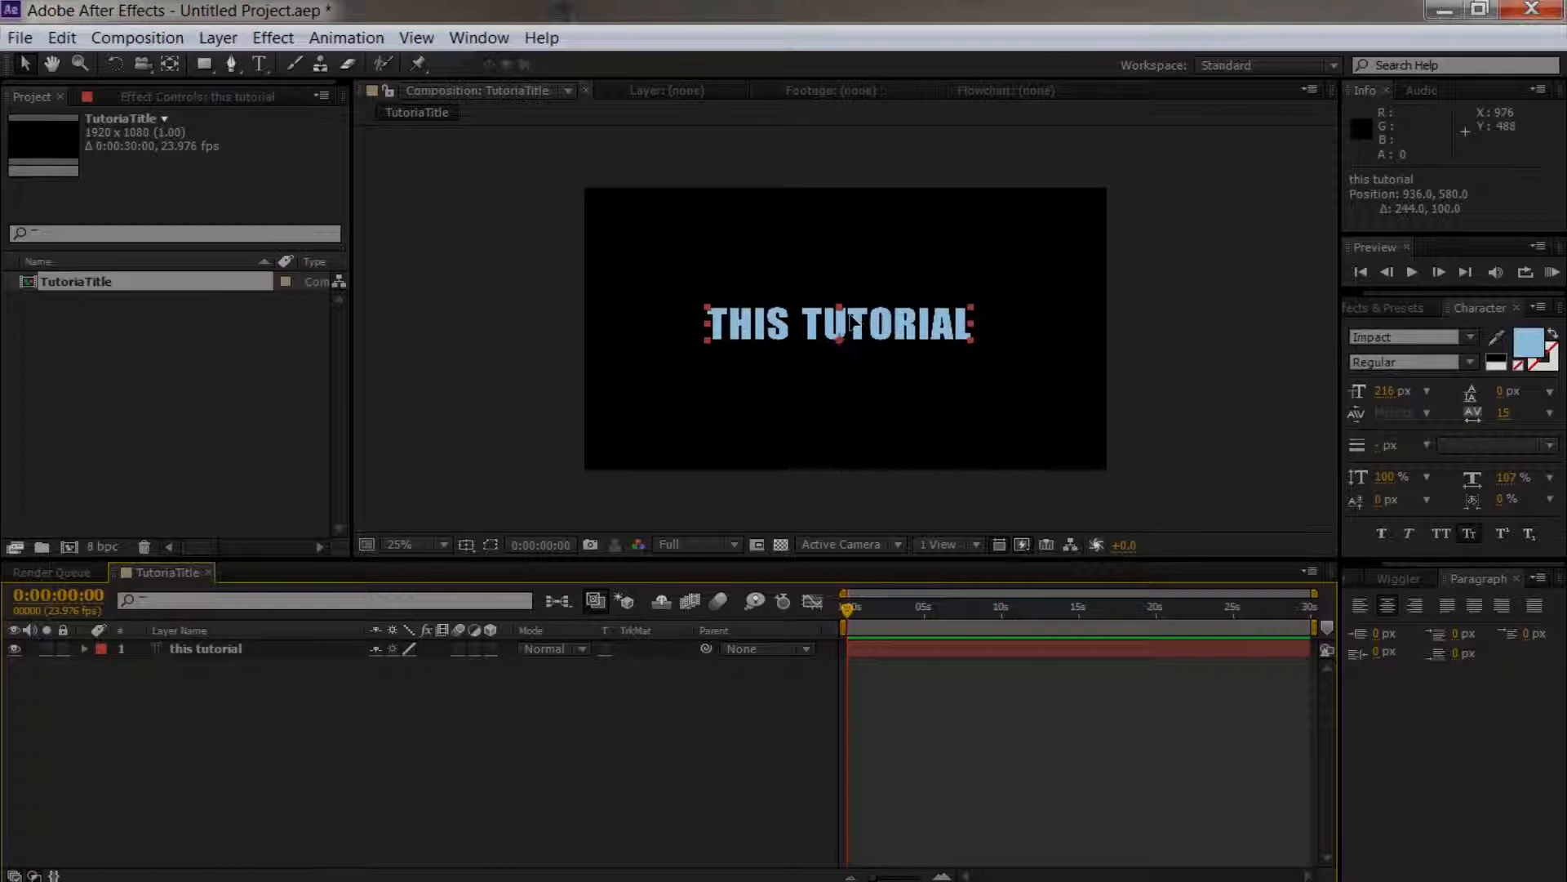
key("Return")
left_click(228, 648)
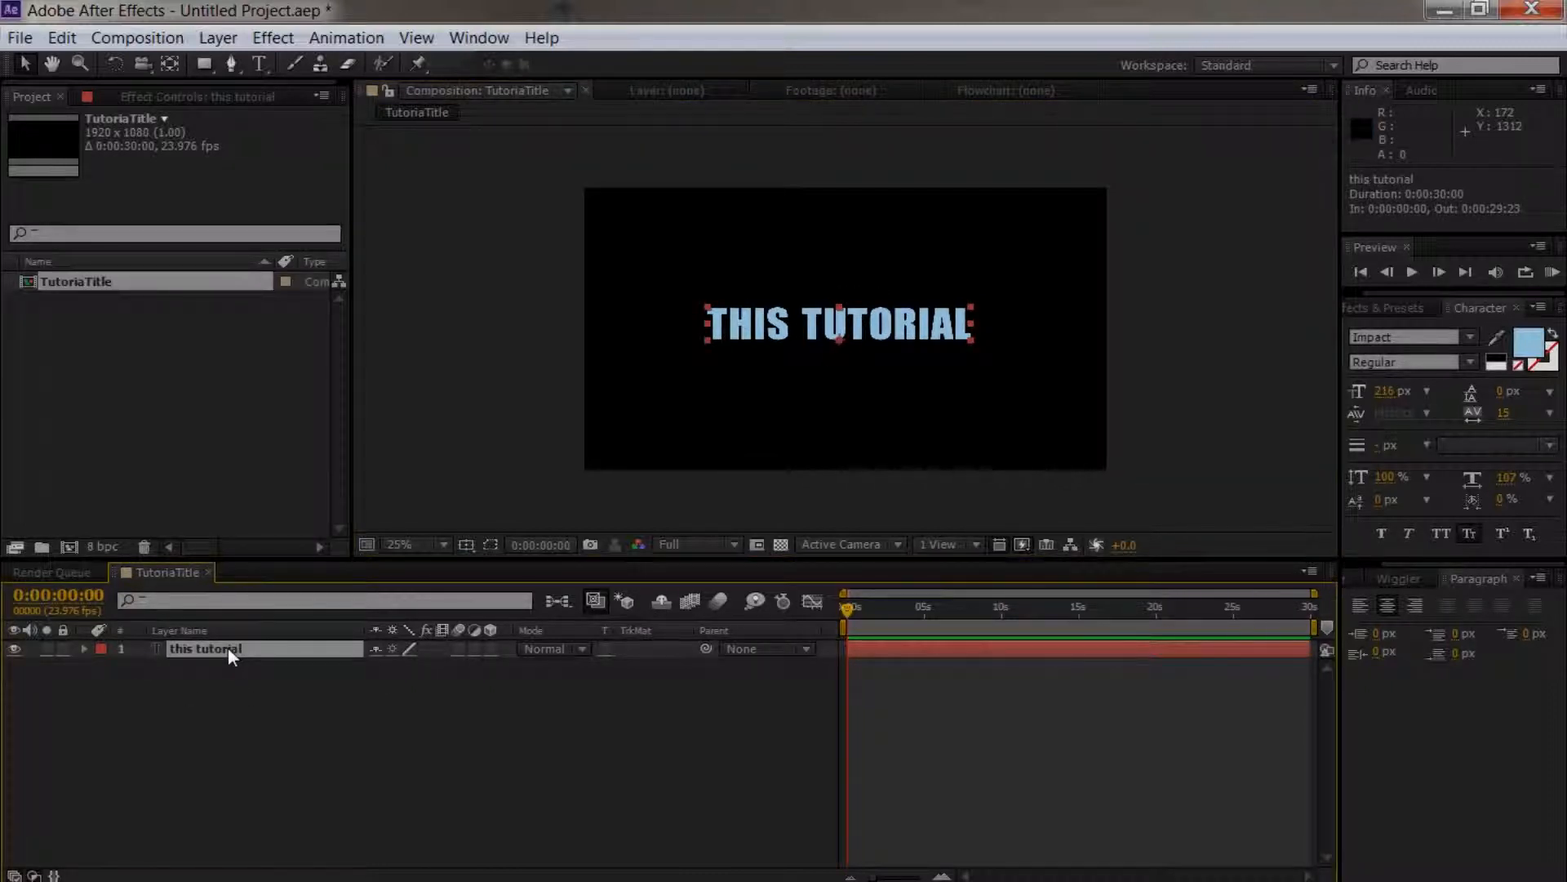
key("ctrl+d")
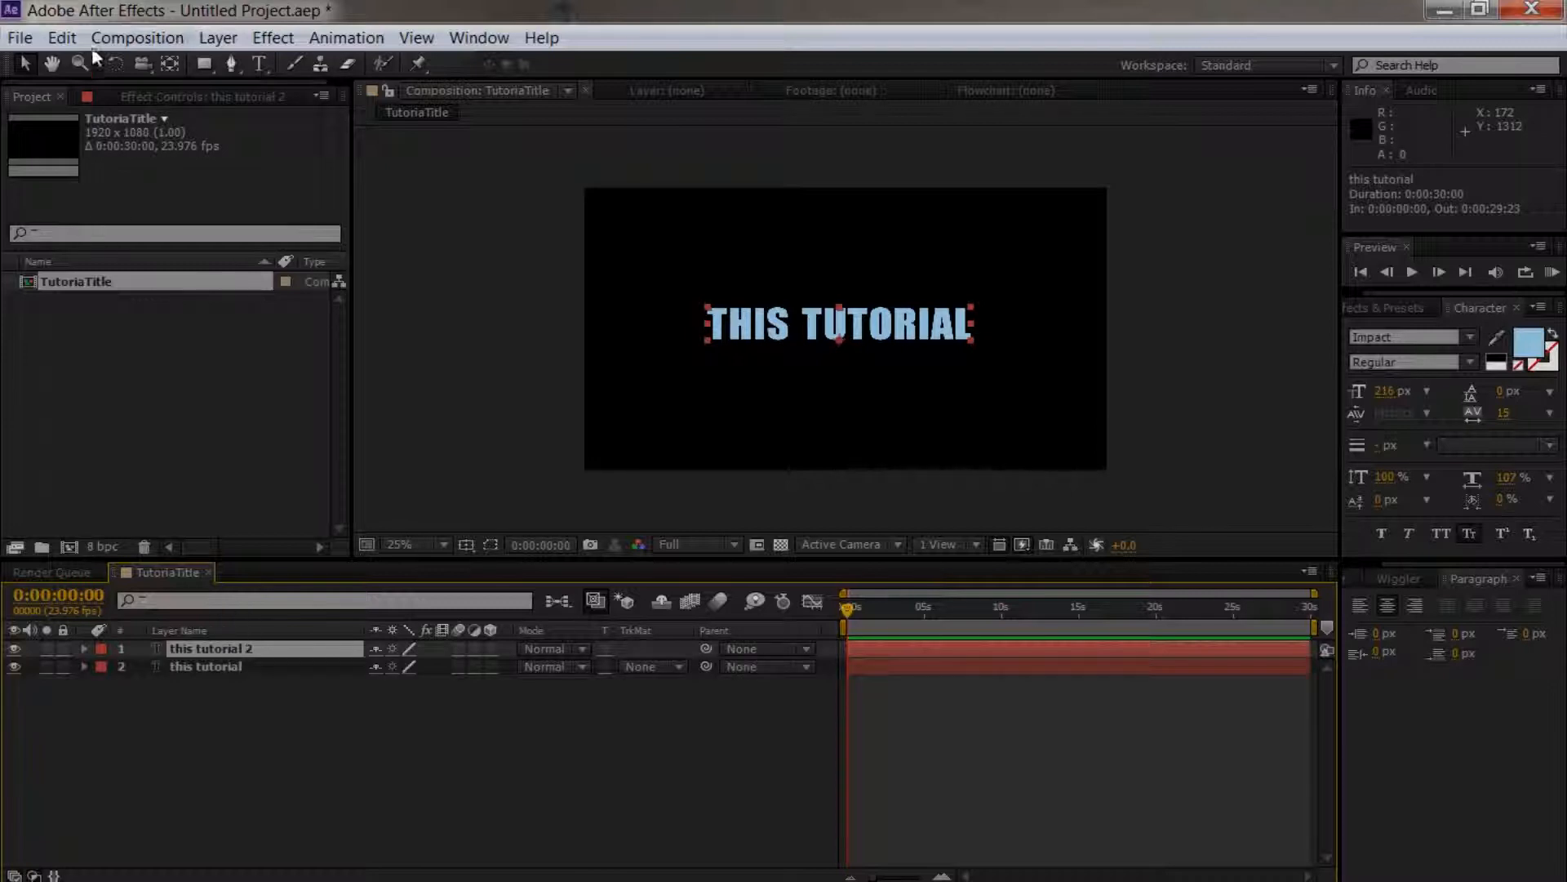
left_click(62, 37)
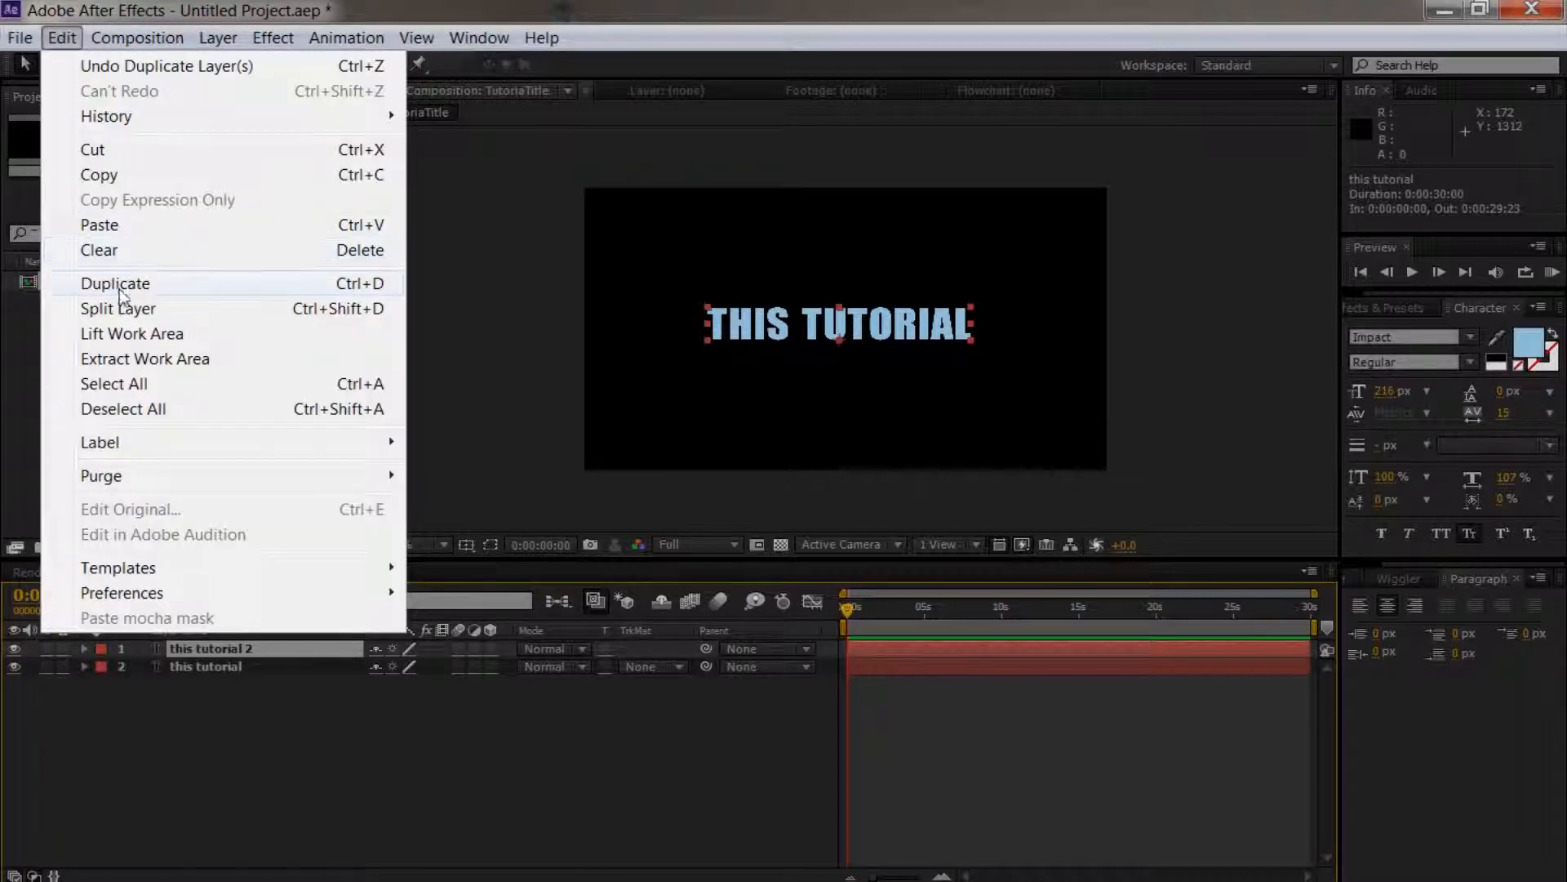
left_click(395, 751)
Step: Place the duplicated text just below THIS TUTORIAL and change its wording to IS
left_click_drag(813, 326, 818, 373)
double_click(817, 372)
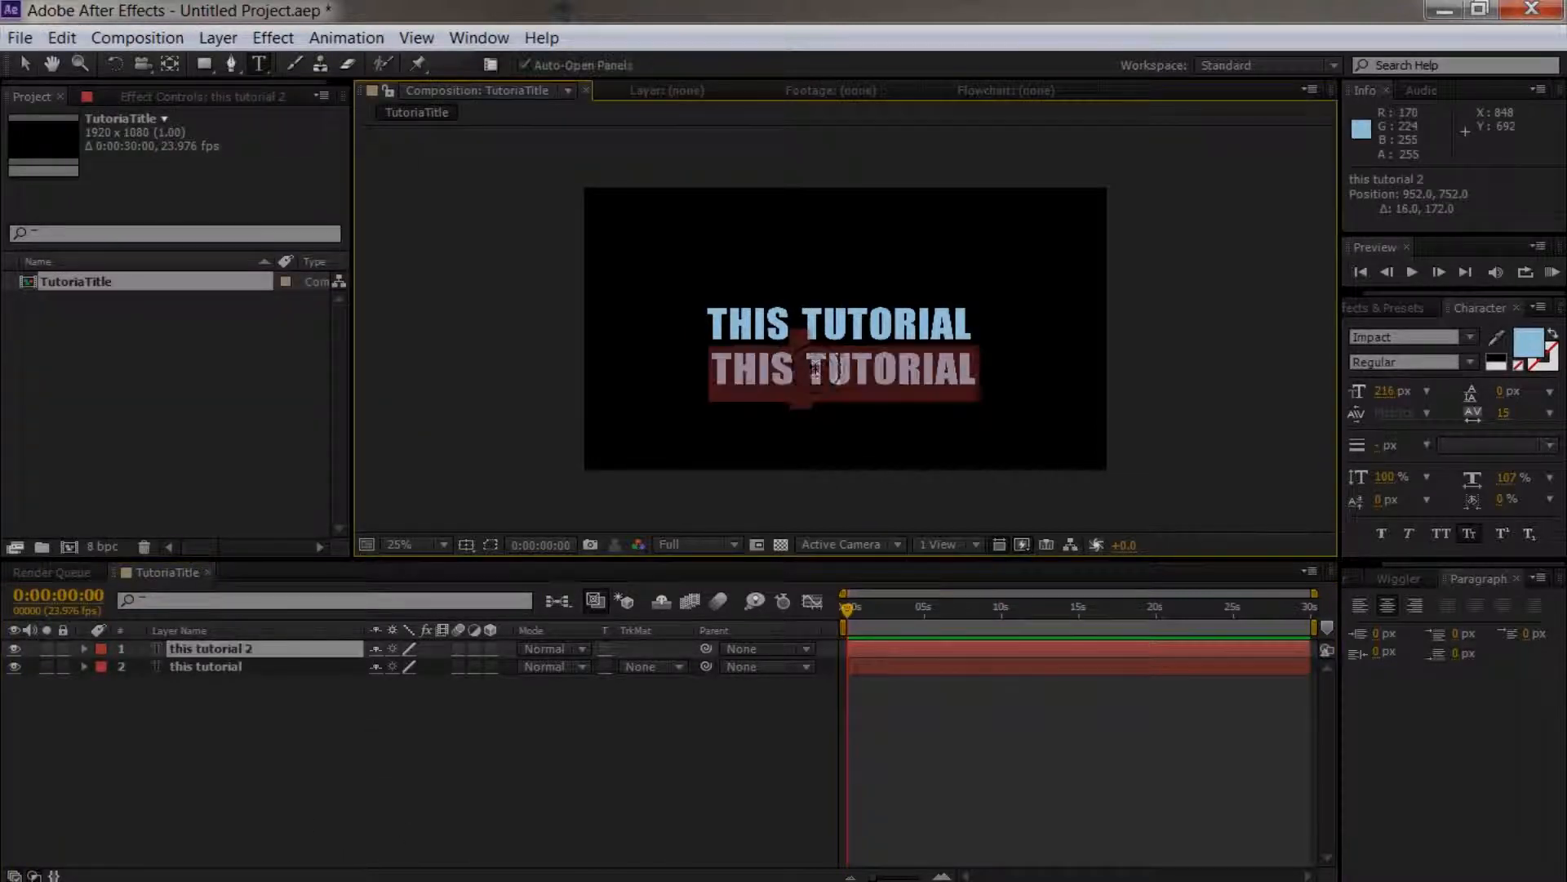
type("IS")
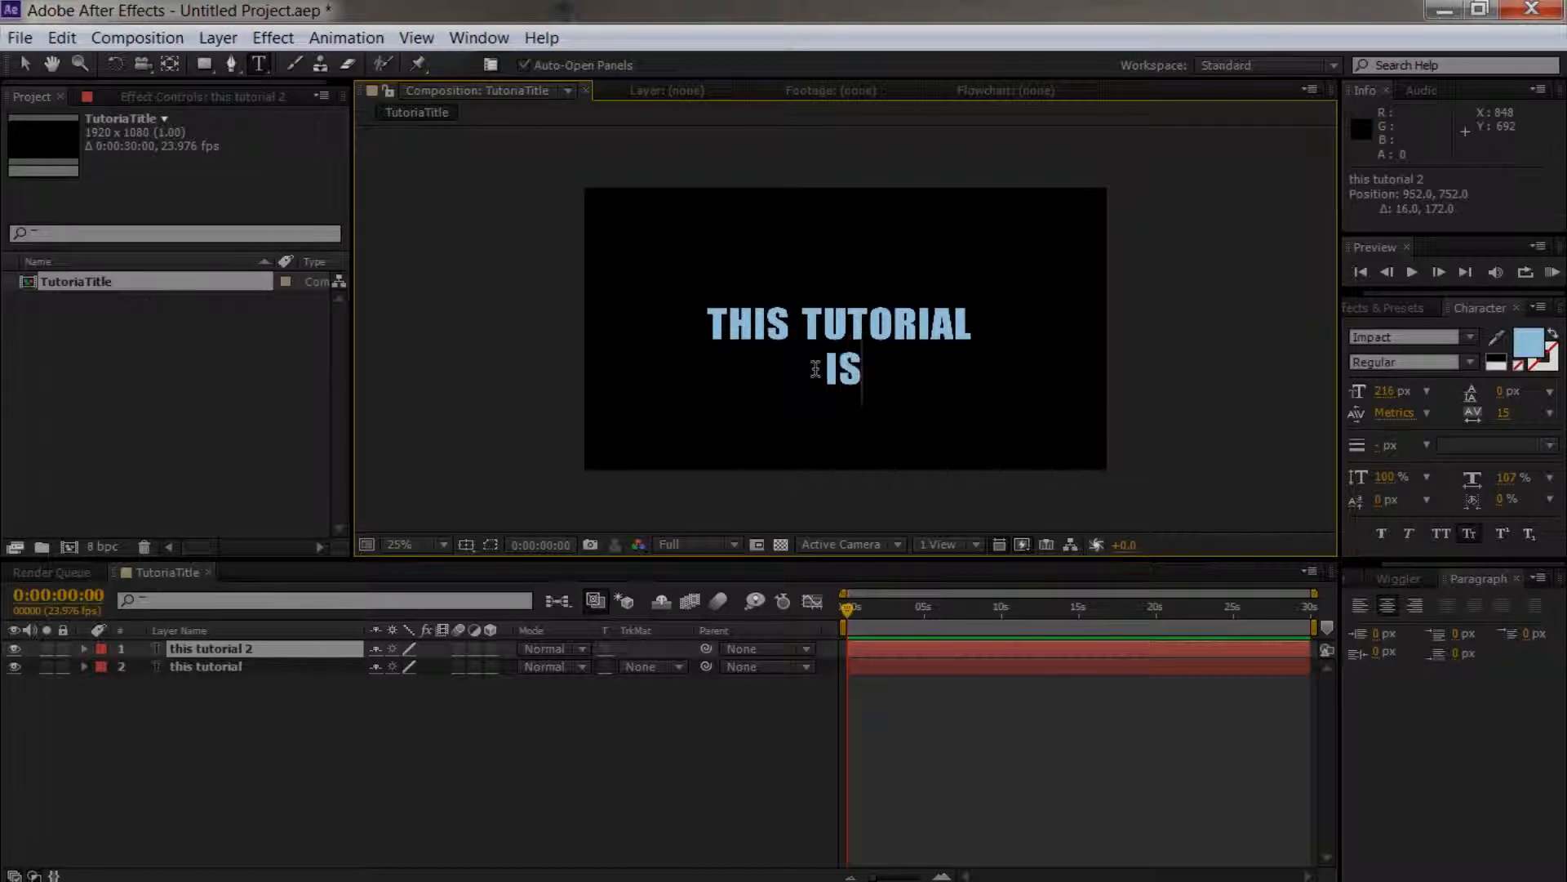
left_click(660, 715)
Step: Duplicate the IS layer, move the copy below it, and change the copy's text to AWESOME
left_click(231, 648)
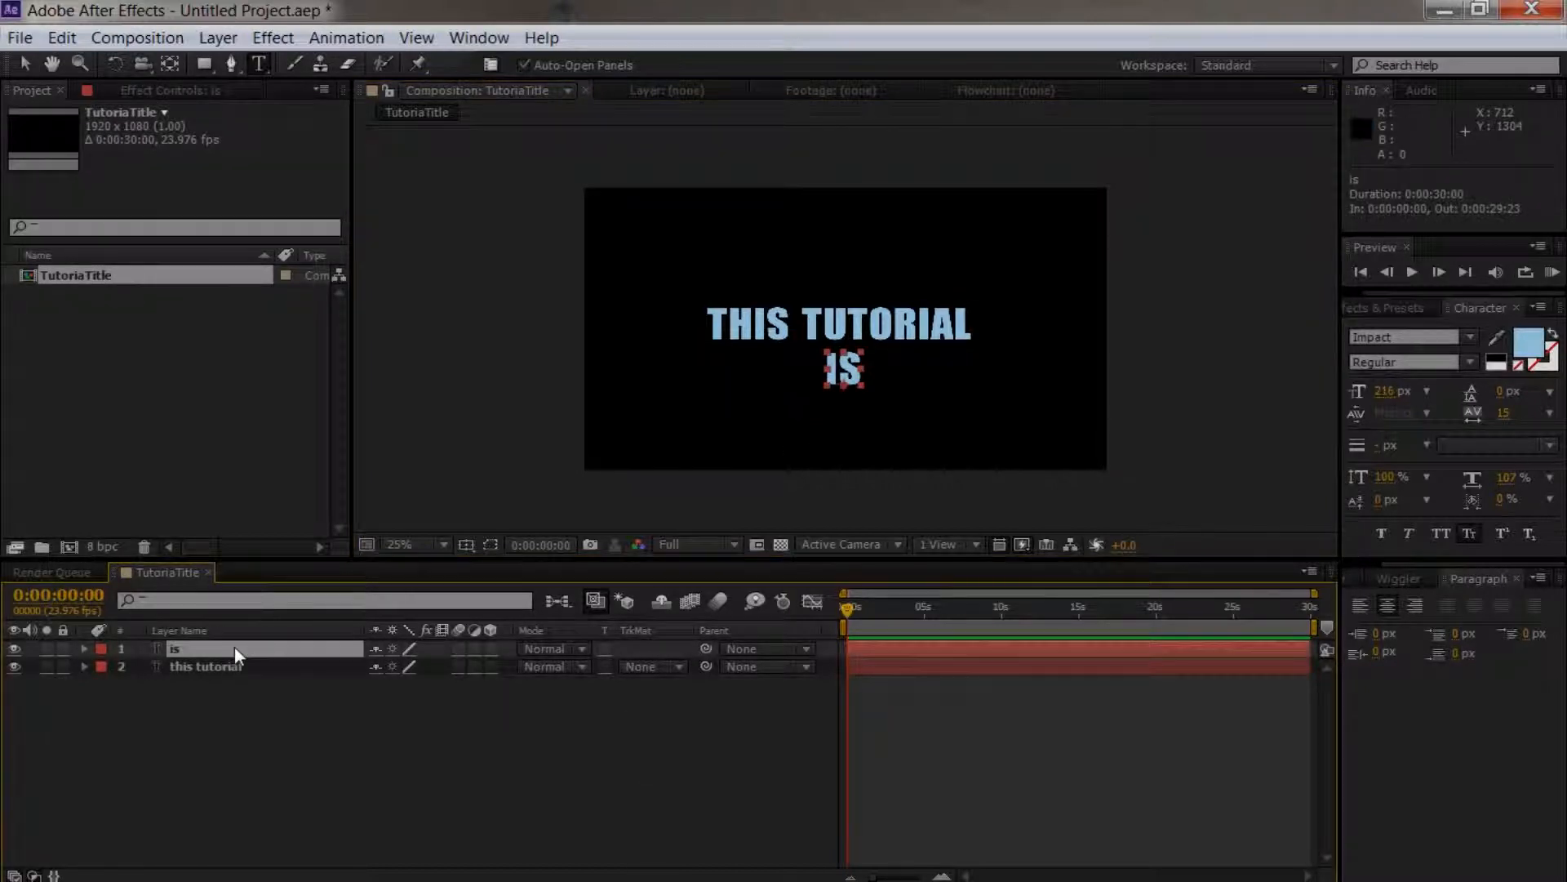
key("ctrl+d")
key("v")
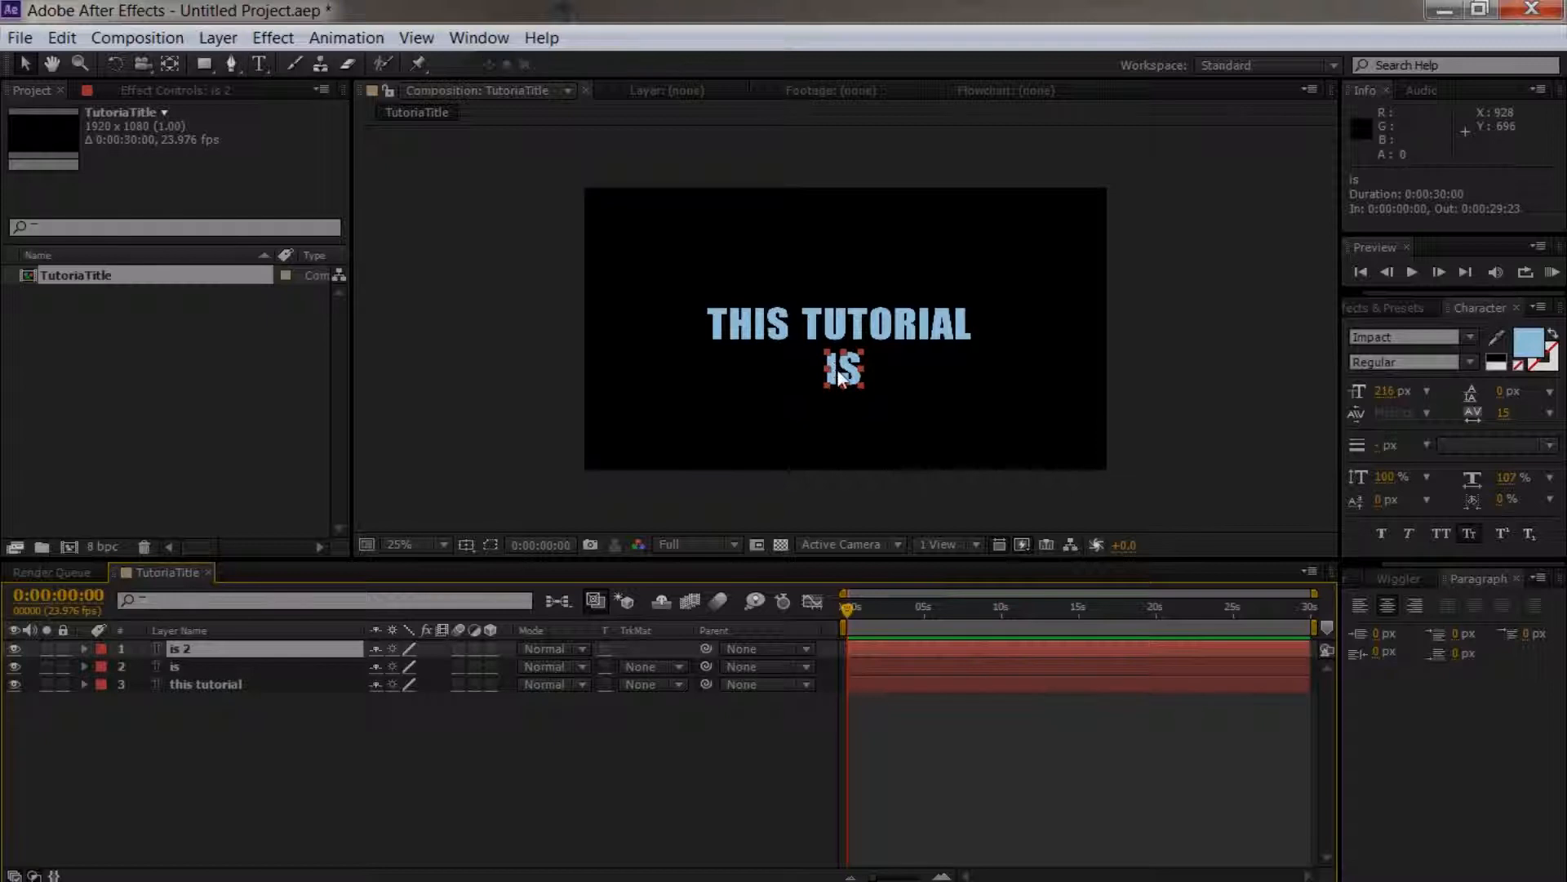
left_click_drag(842, 371, 836, 431)
double_click(832, 428)
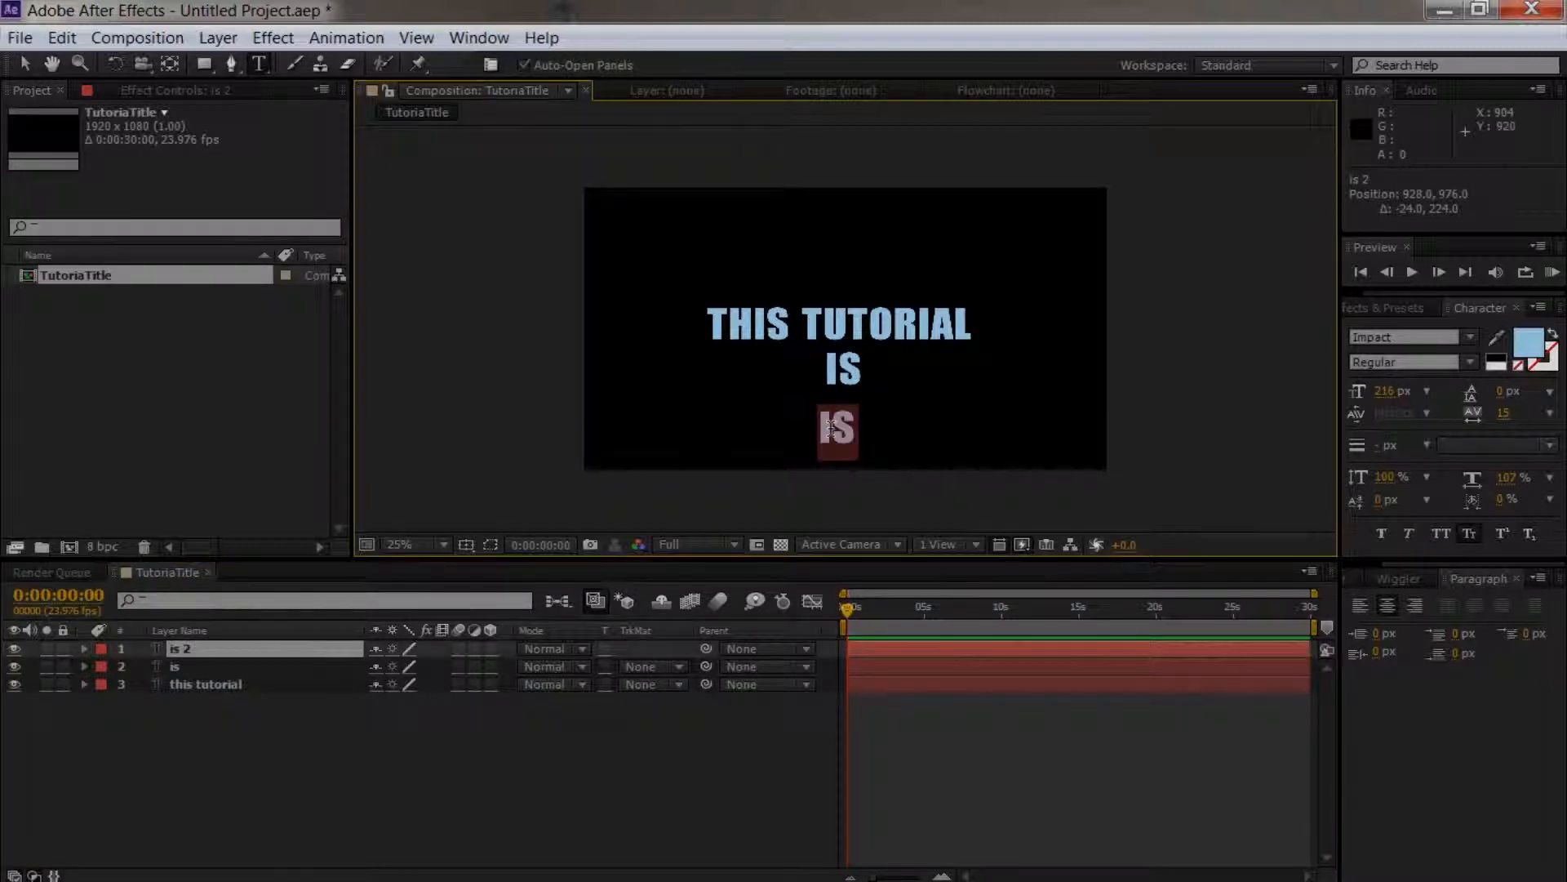
type("AWESOME")
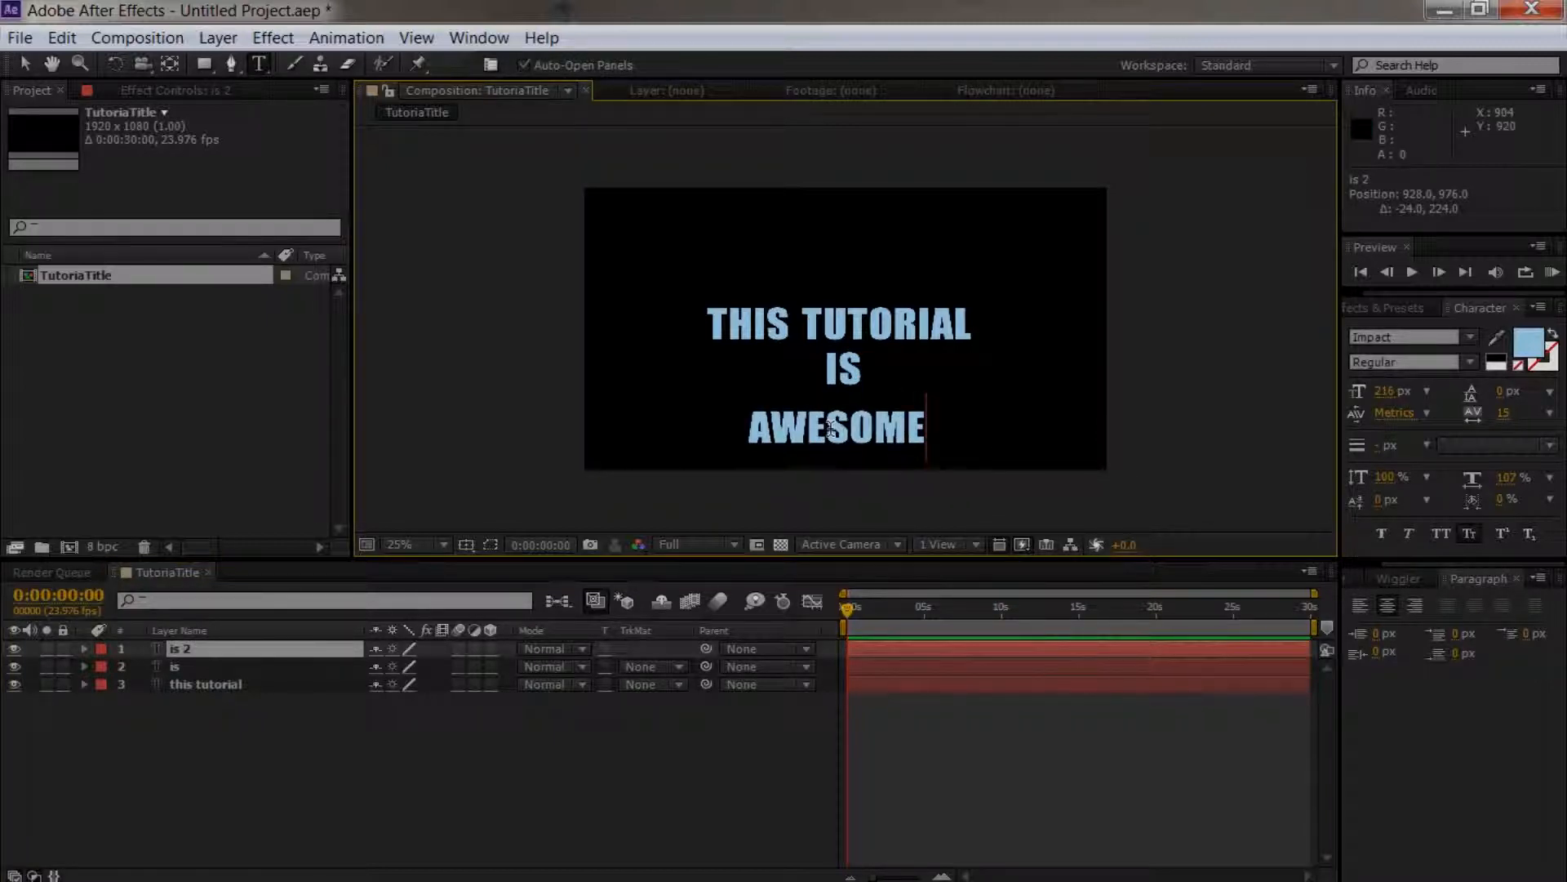
left_click(614, 757)
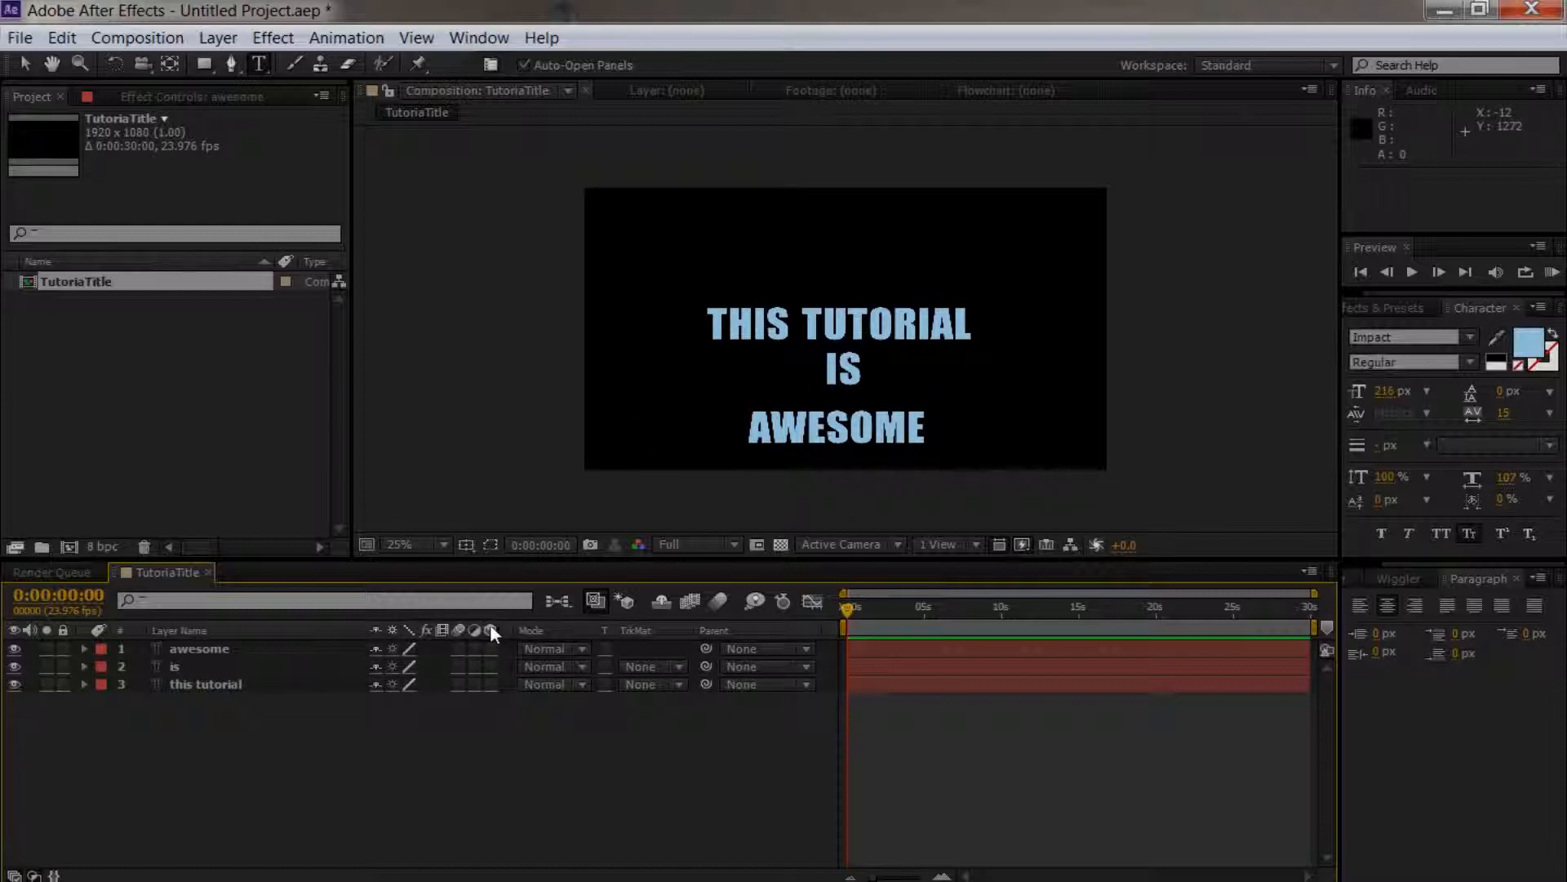
Step: Make all three text layers 3D and order them this tutorial, is, awesome from first to last
left_click_drag(493, 645, 493, 699)
left_click_drag(195, 664, 209, 719)
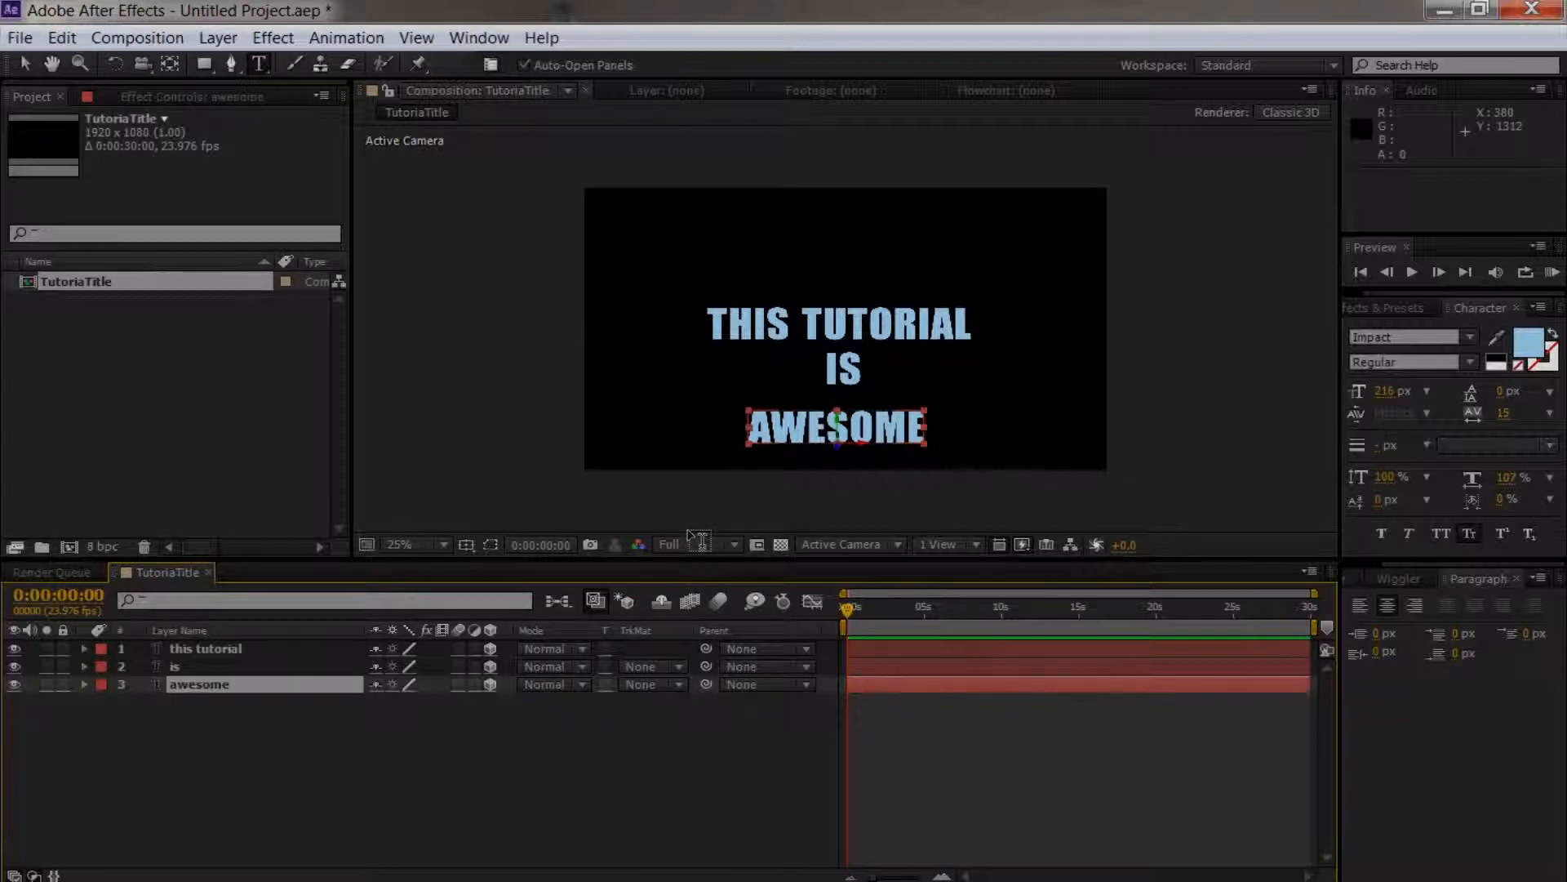
Step: Open the THIS TUTORIAL text for editing and check its Small Caps setting
left_click(206, 648)
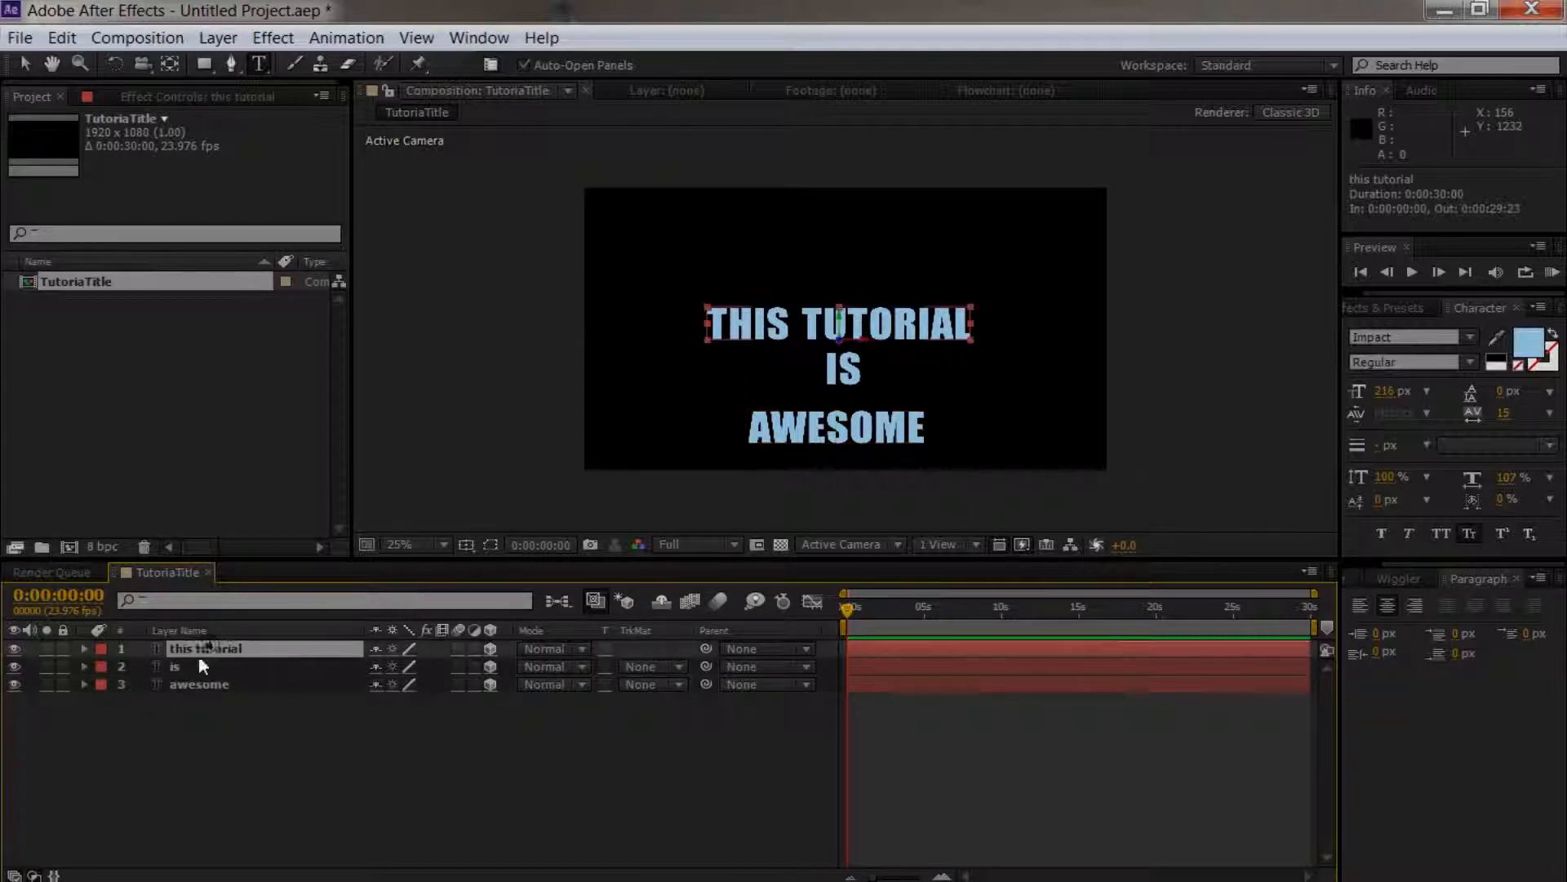
key("v")
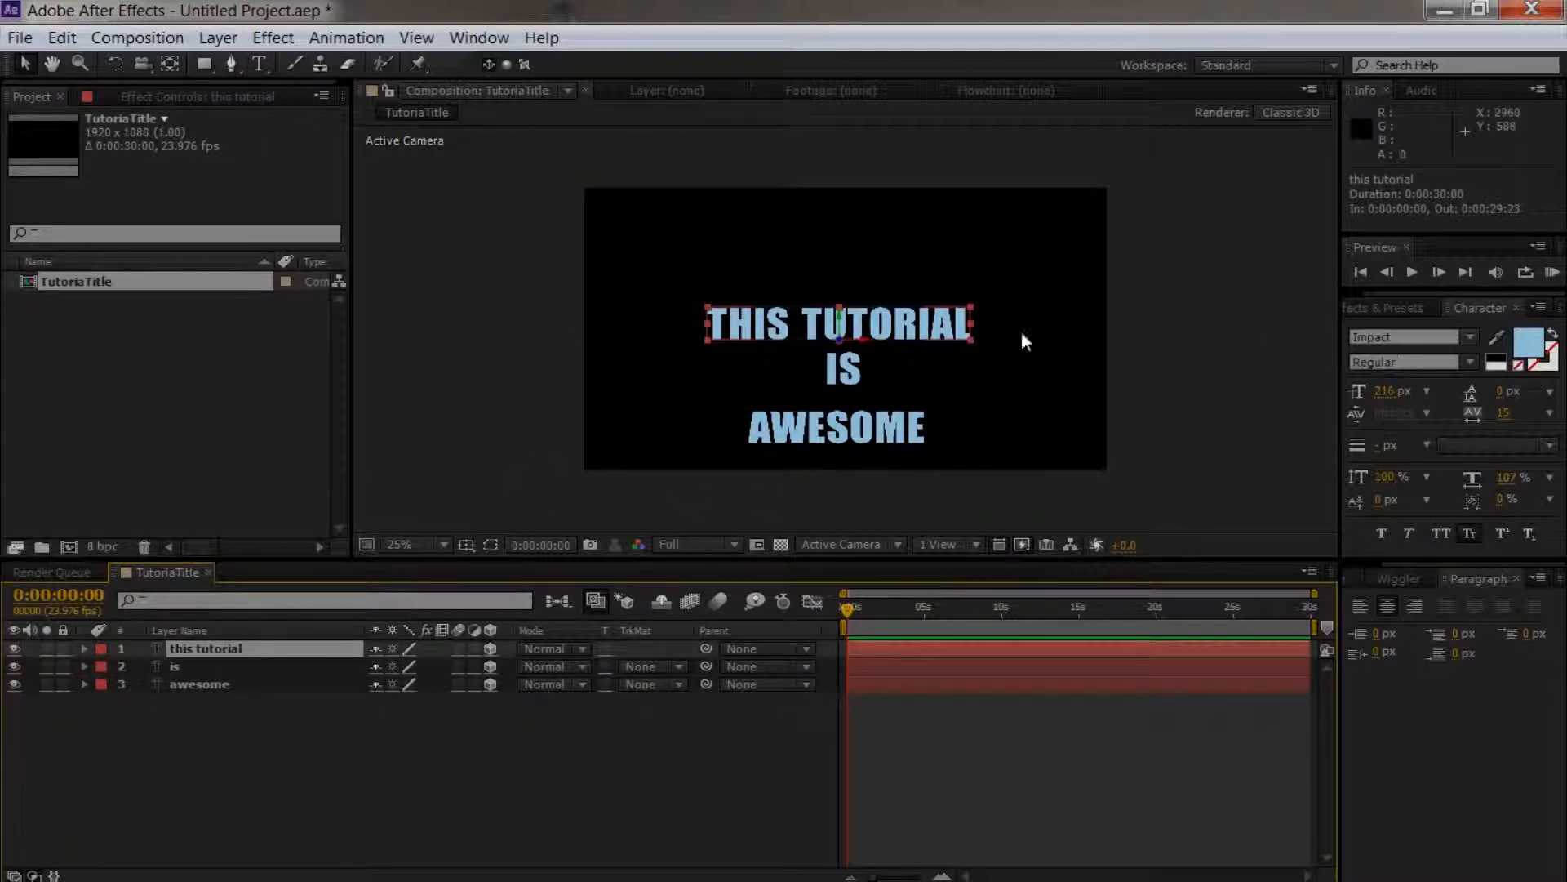
double_click(718, 330)
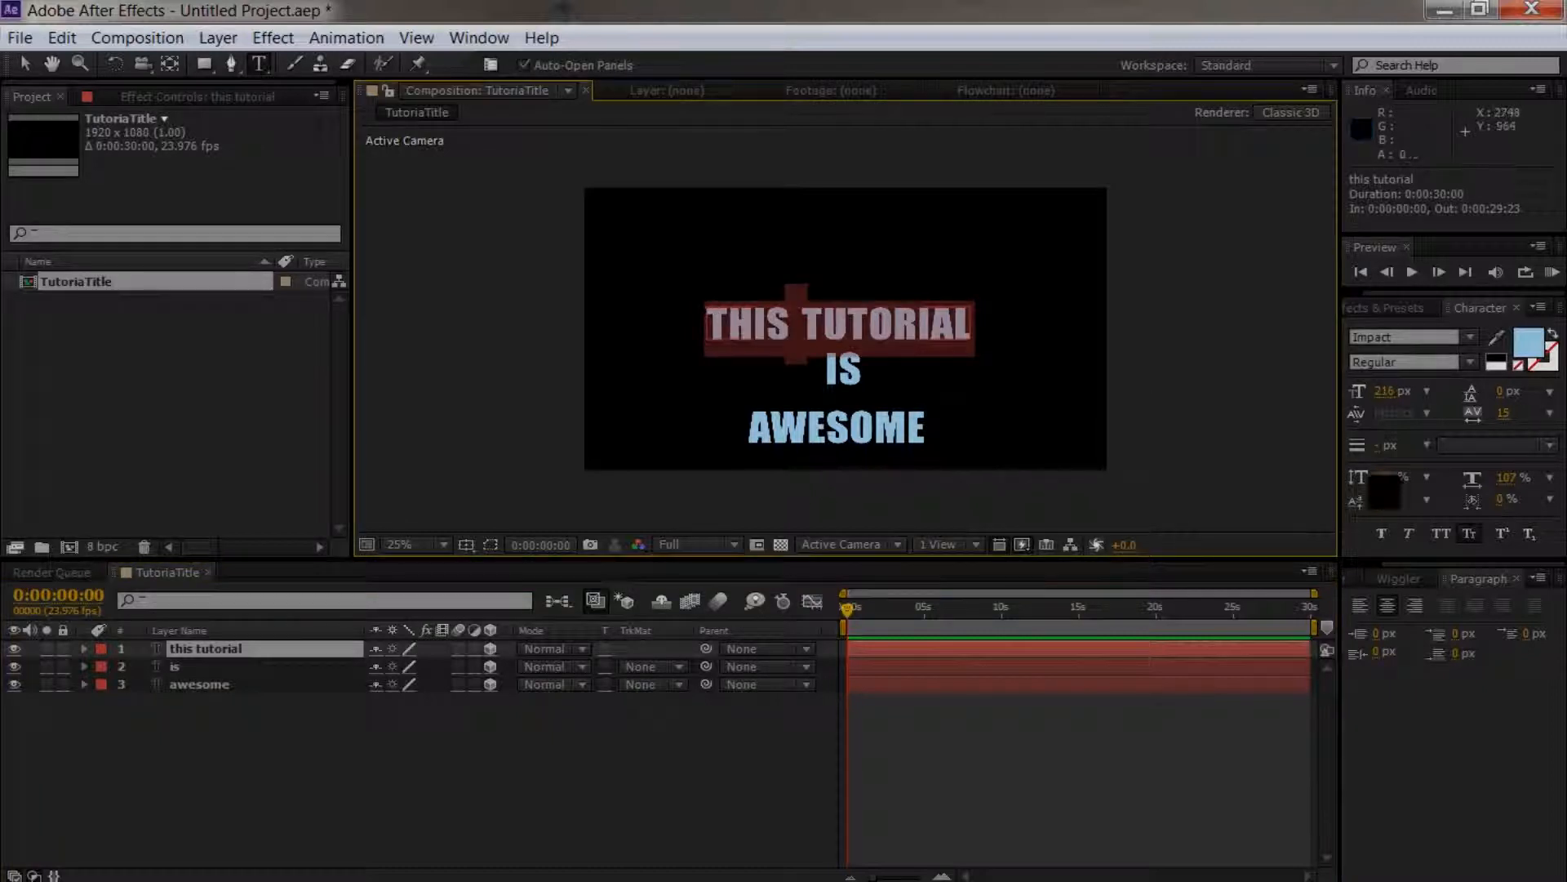
left_click(1471, 533)
left_click(633, 788)
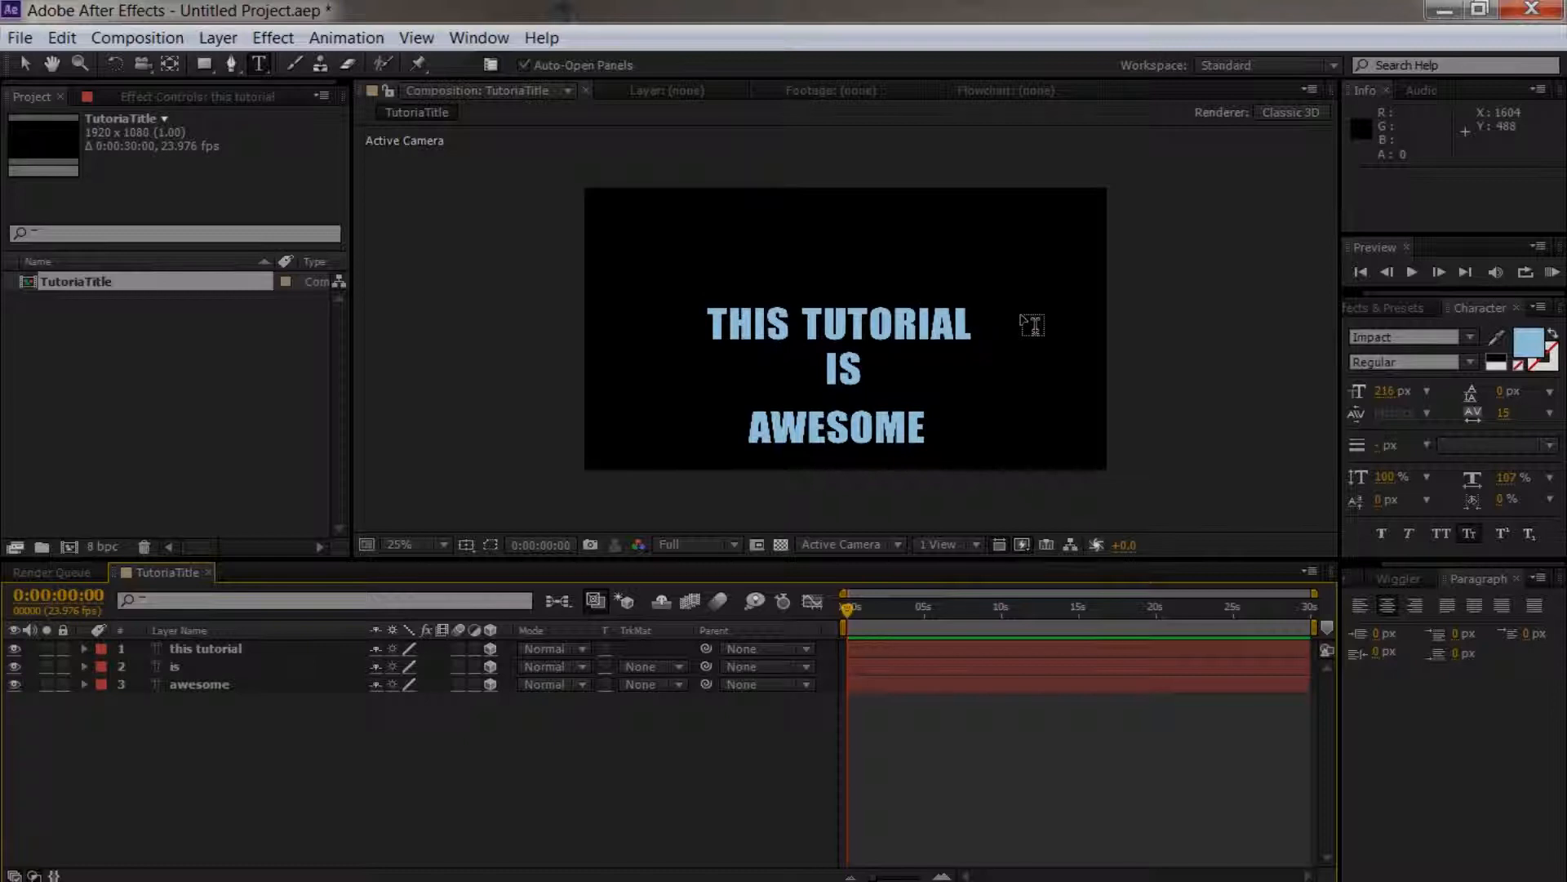
Step: Scale the THIS TUTORIAL layer to 126%
left_click(245, 648)
key("p")
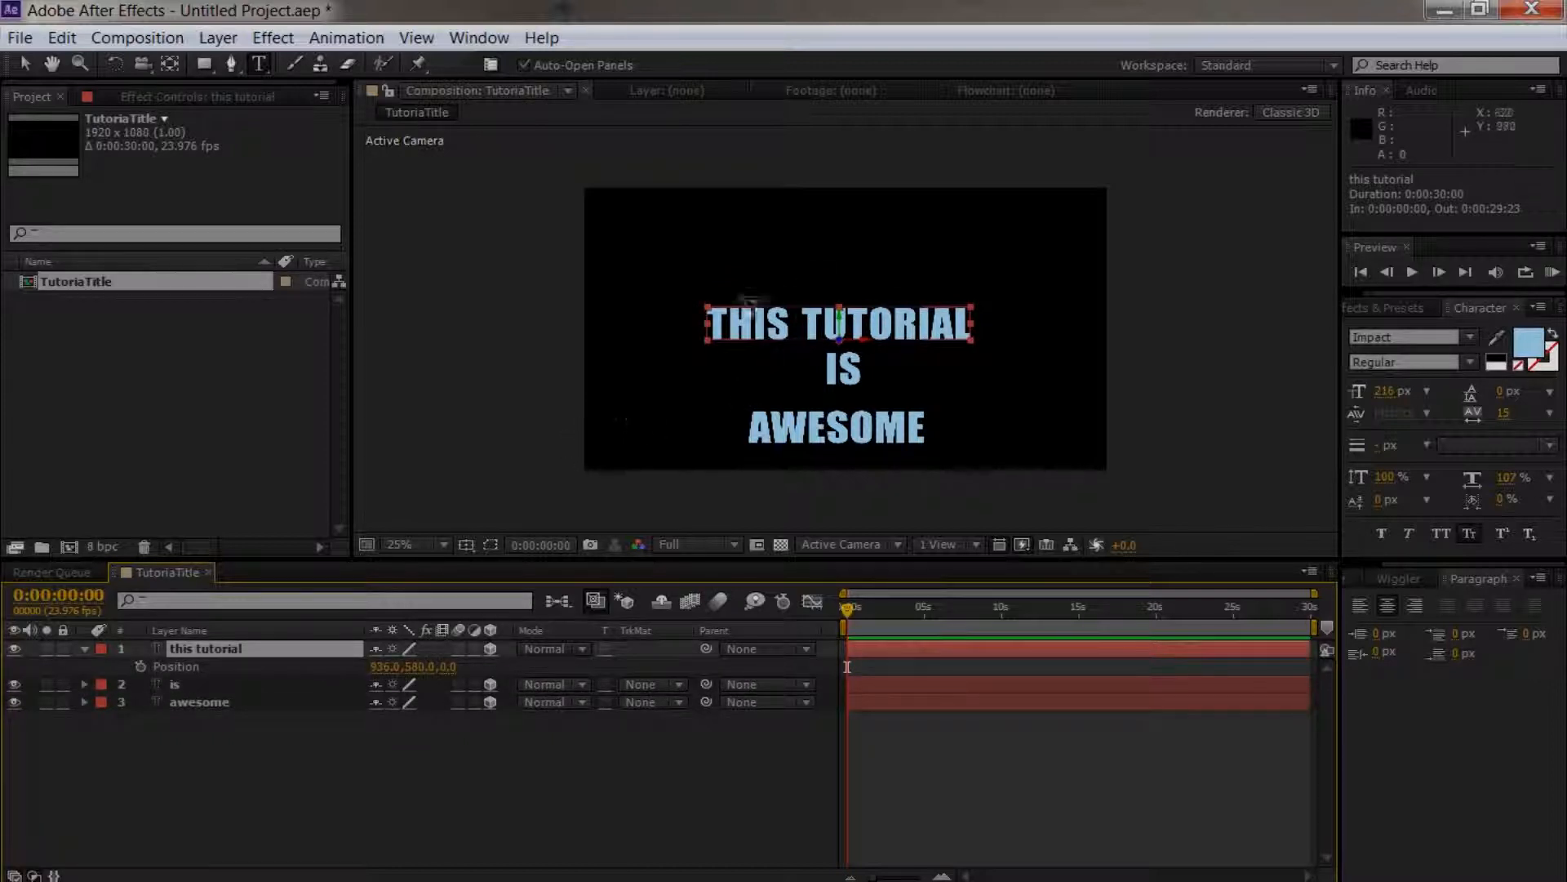
key("s")
mouse_move(477, 667)
left_mouse_down()
mouse_move(540, 658)
mouse_move(470, 667)
left_mouse_up()
Step: Push the IS layer back in depth by setting its Z position to 3500
left_click(249, 684)
key("p")
left_click_drag(449, 702, 463, 702)
left_click_drag(635, 698, 810, 699)
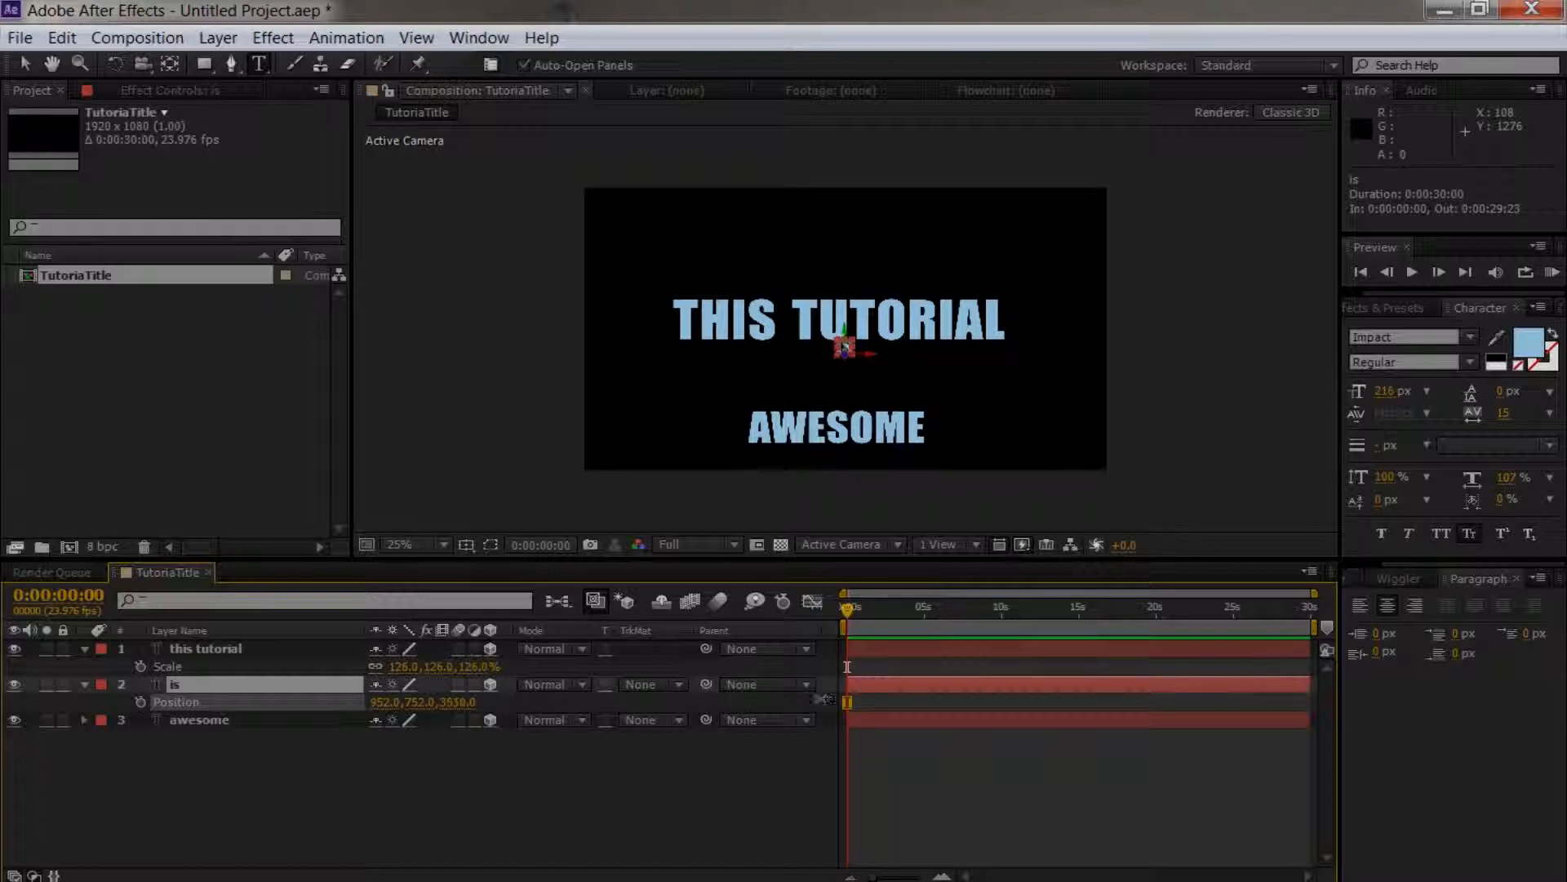
left_click(457, 702)
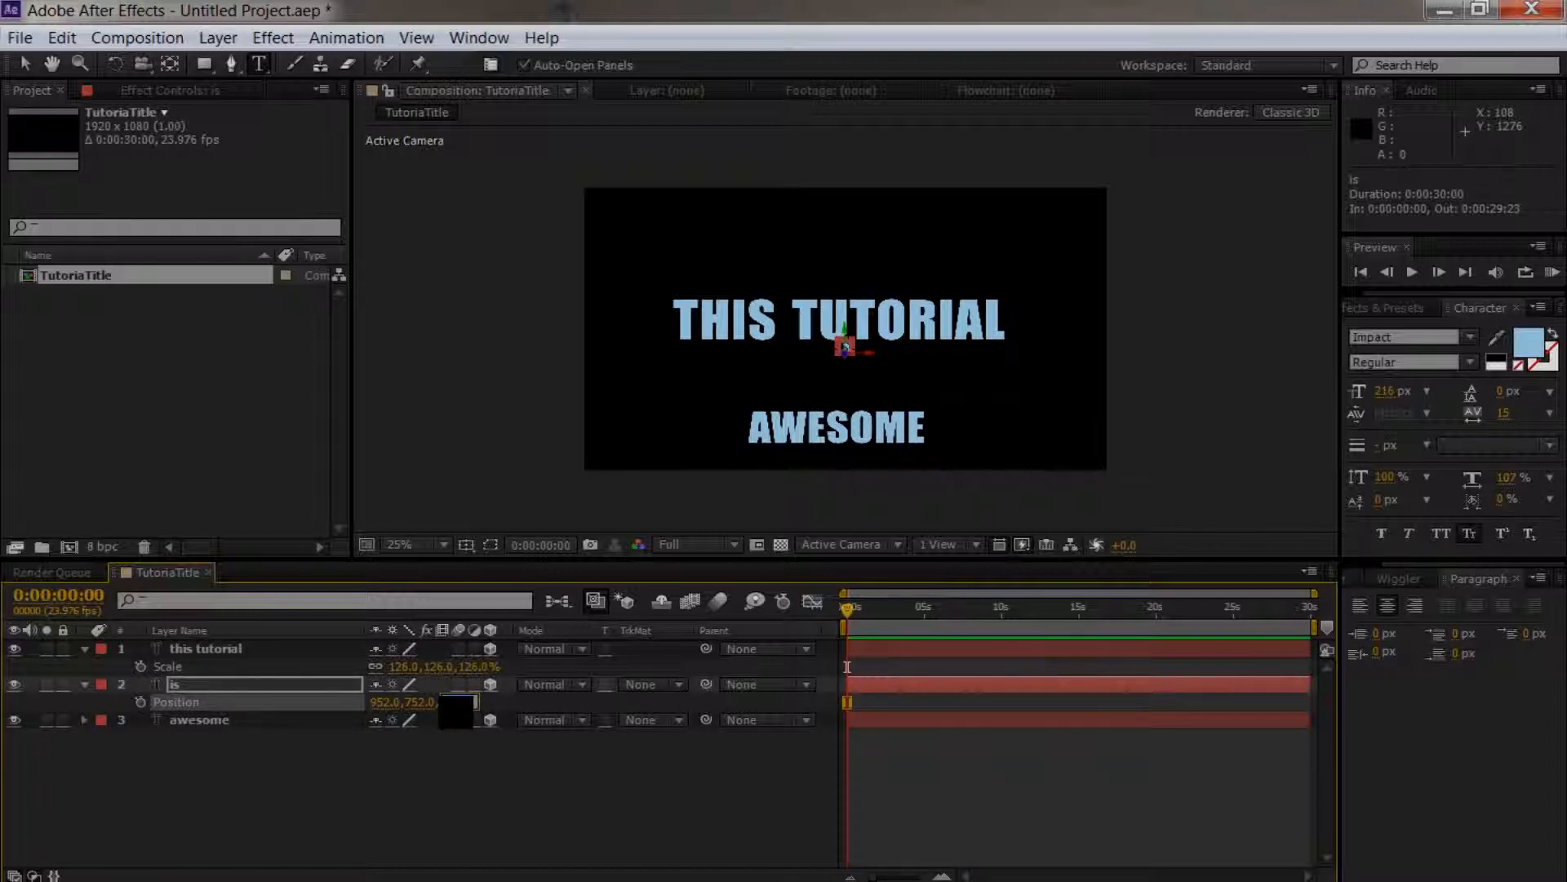
type("38500")
key("BackSpace")
key("BackSpace")
key("BackSpace")
key("BackSpace")
type("500")
key("Return")
Step: Set the AWESOME layer's Z position to 8500
left_click(220, 720)
key("p")
left_click(455, 737)
type("8500")
left_click(439, 781)
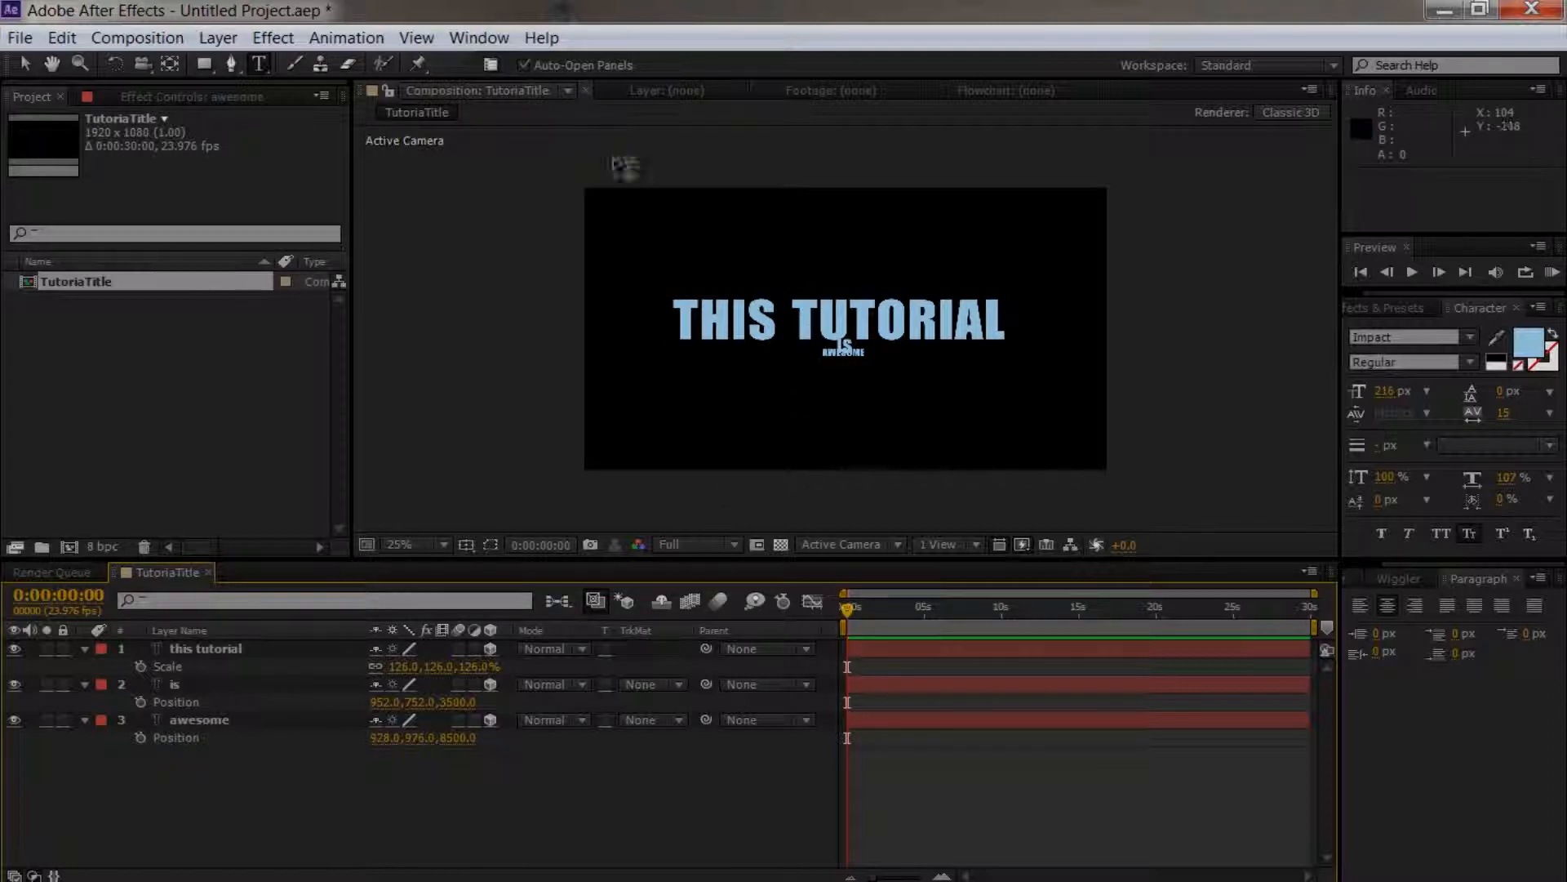
Step: Add a two-node camera with the 50mm preset to the composition
left_click(212, 41)
mouse_move(237, 65)
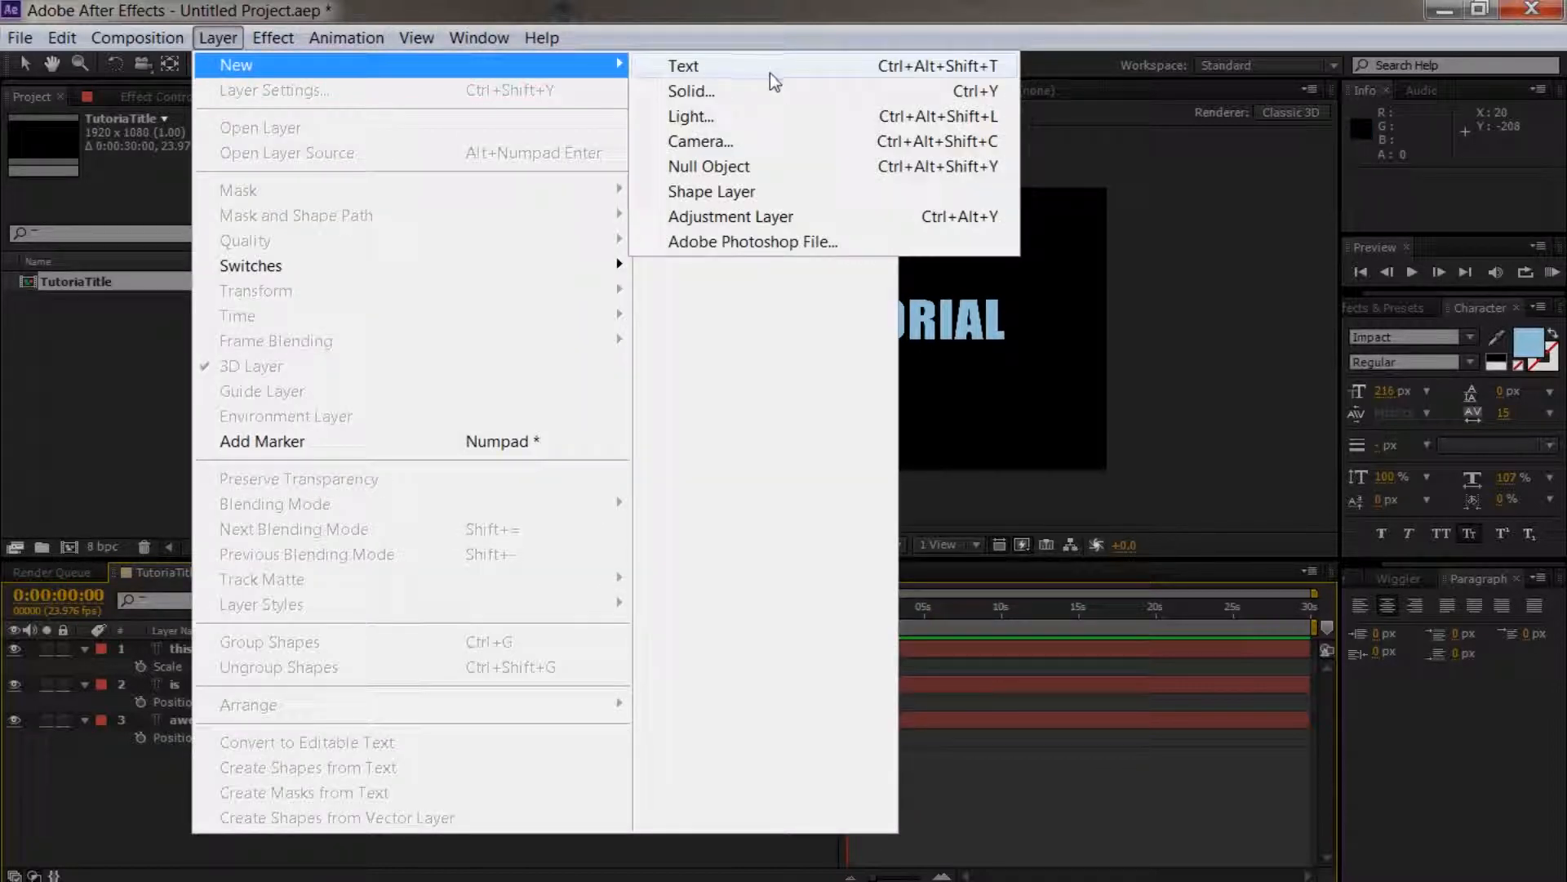
left_click(700, 141)
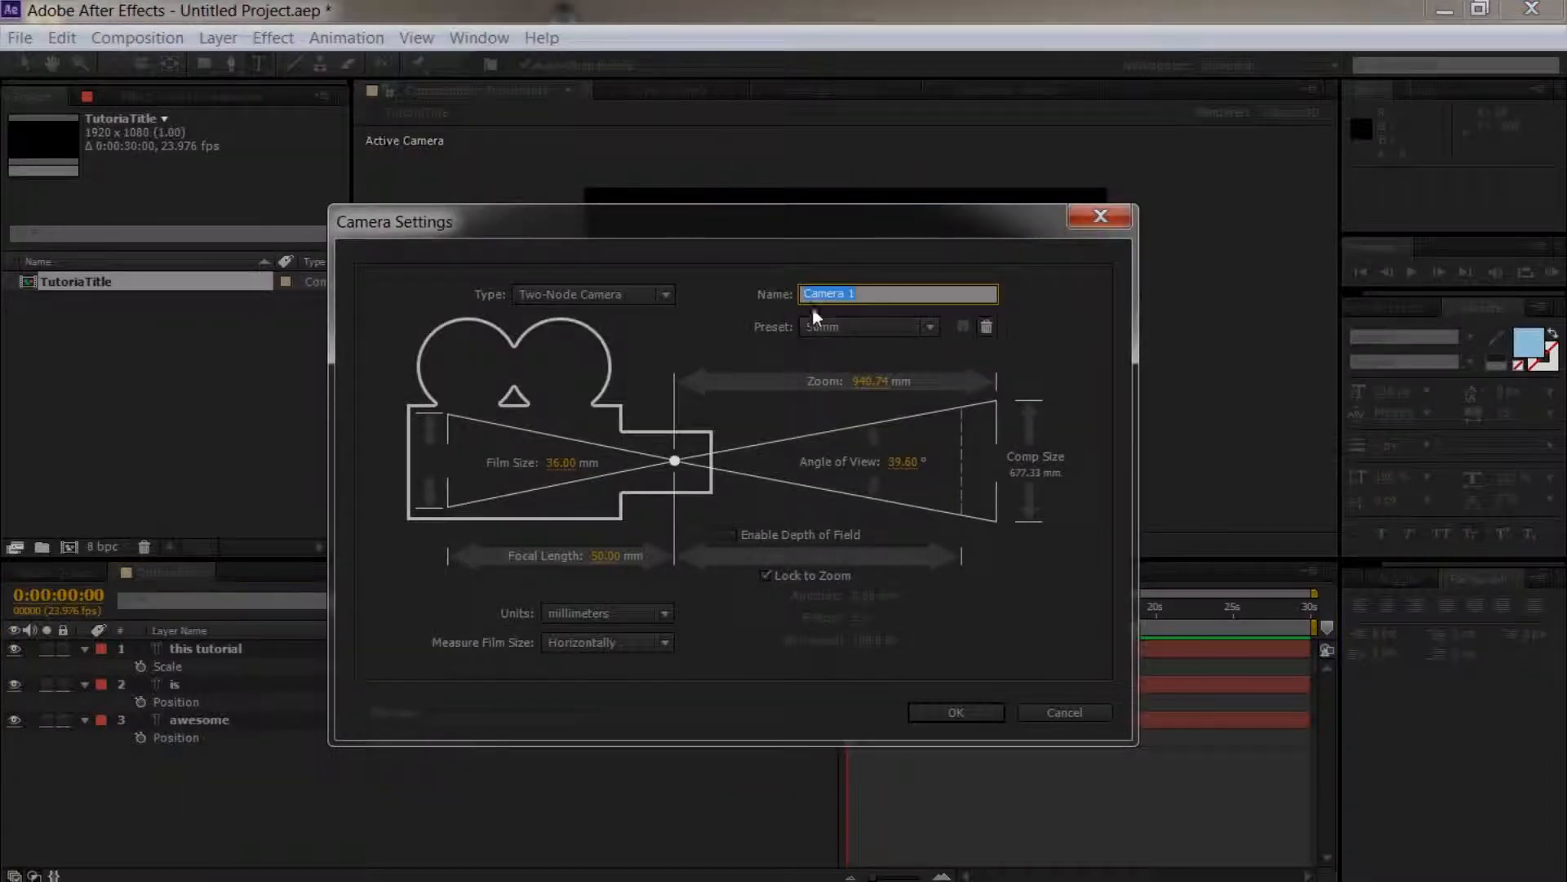
left_click(959, 713)
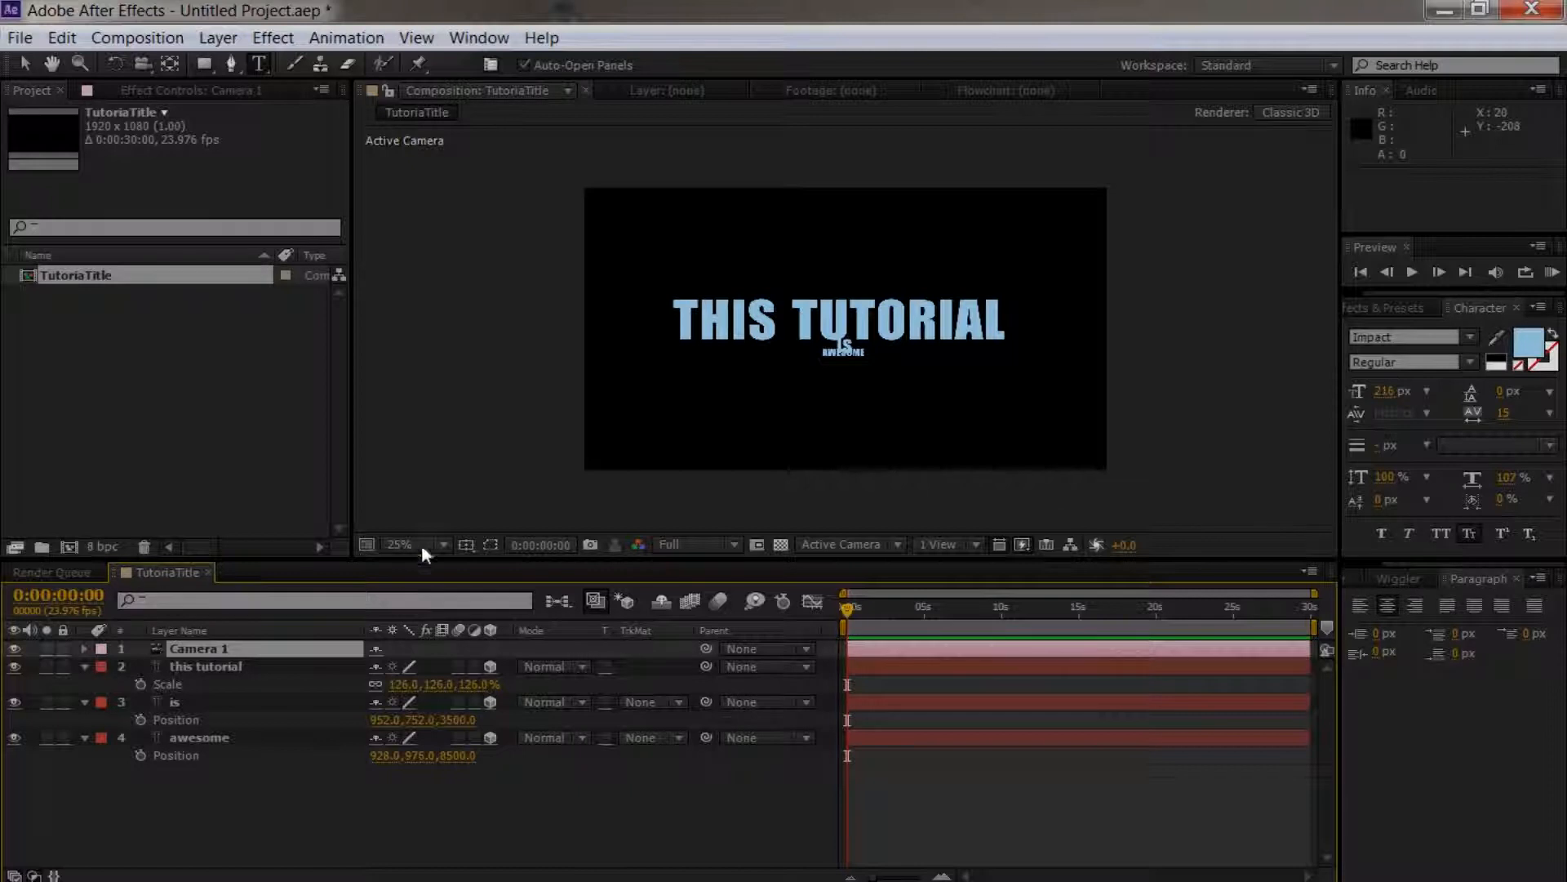
Step: Try moving the camera closer to the text along Z, to a Z position of about -1824.7
key("p")
left_click_drag(458, 666, 613, 666)
left_click_drag(714, 628, 600, 668)
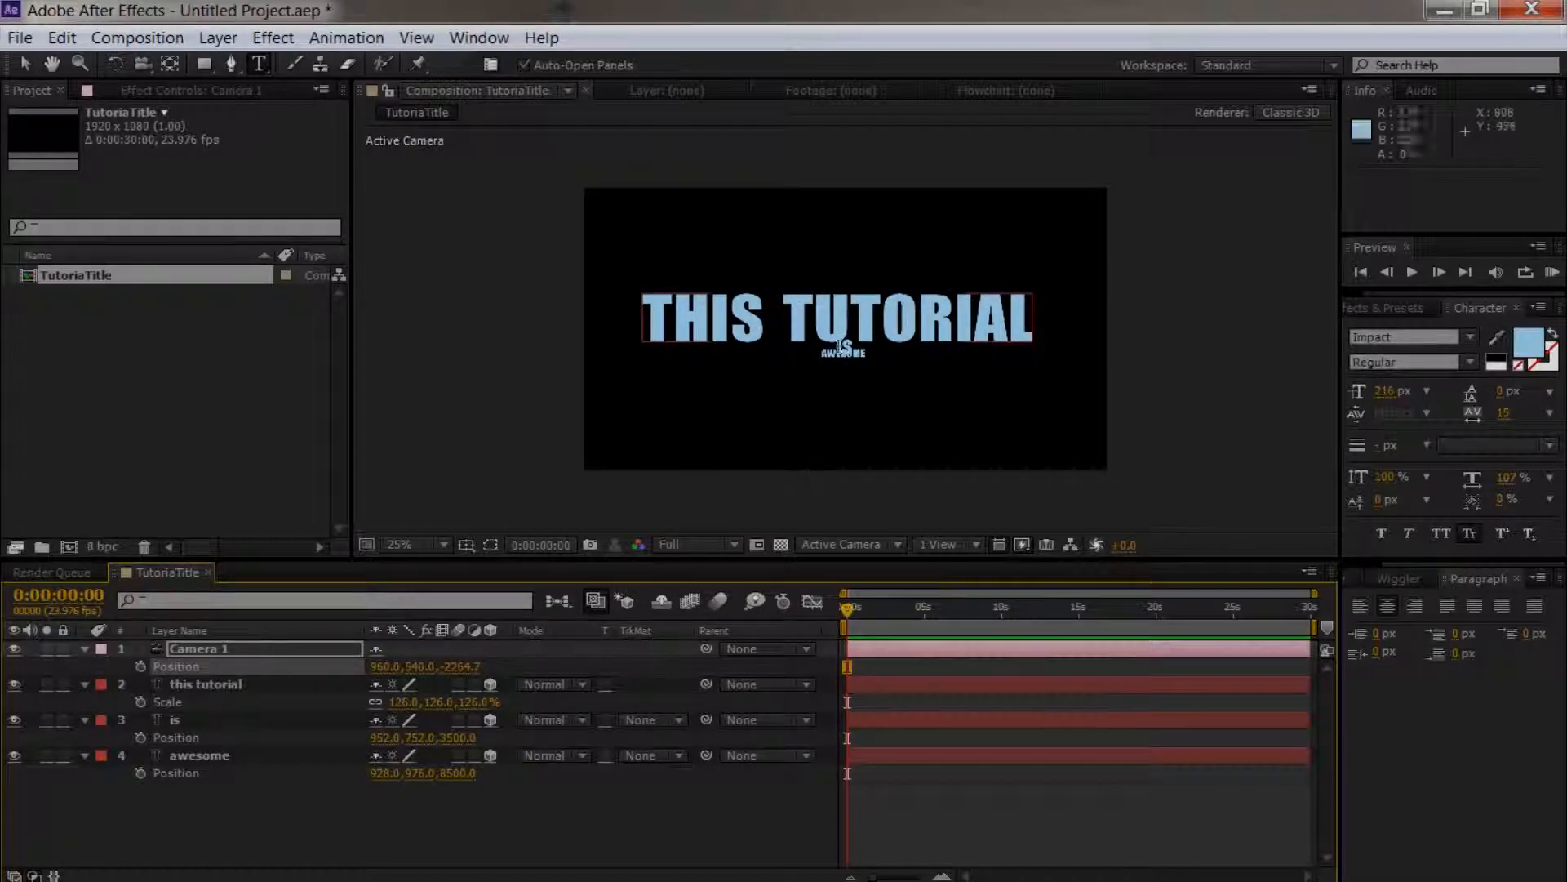
mouse_move(482, 671)
left_mouse_down()
mouse_move(1033, 660)
mouse_move(473, 669)
left_mouse_up()
left_click(474, 668)
left_click(512, 804)
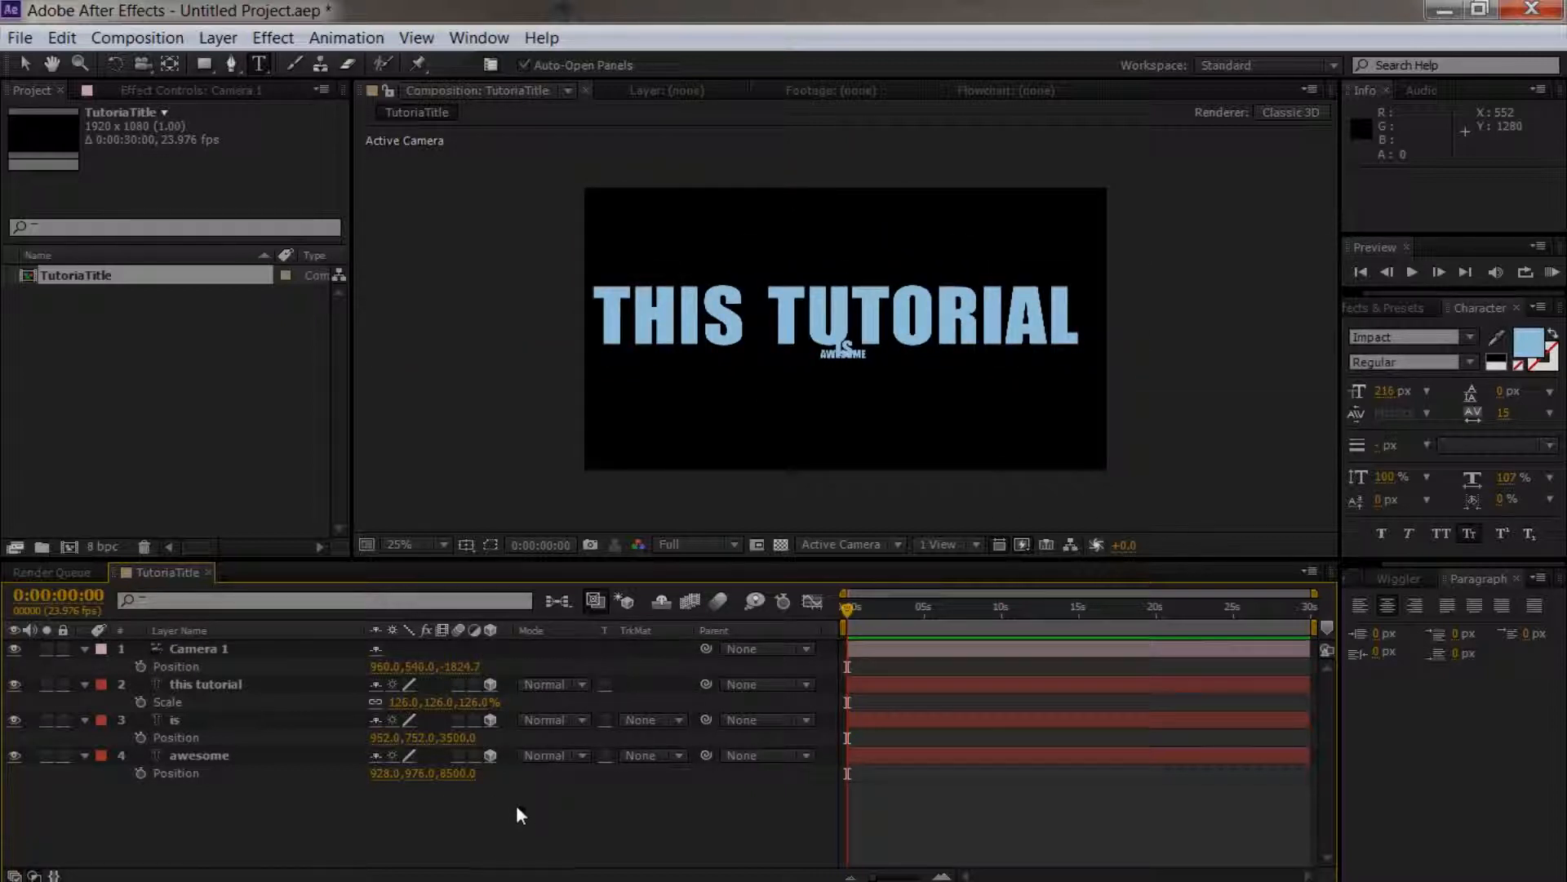
Step: Undo the camera's moves and creation, along with the AWESOME layer's Z position change
key("ctrl+z")
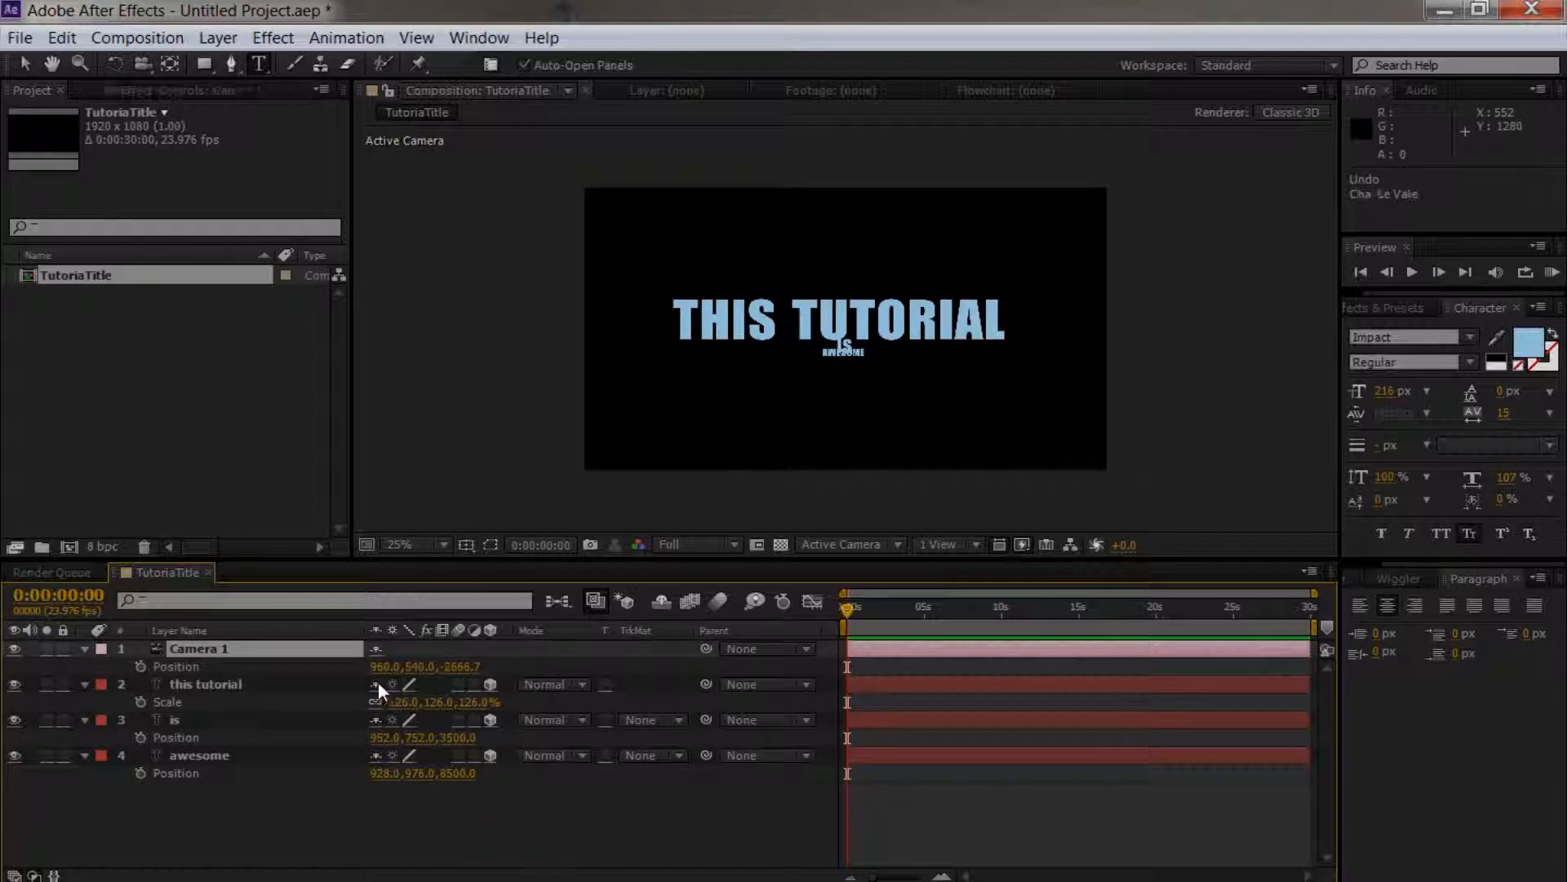
key("ctrl+z")
key("ctrl+z")
Step: Create a new two-node 50mm camera named Camera 1
left_click(218, 37)
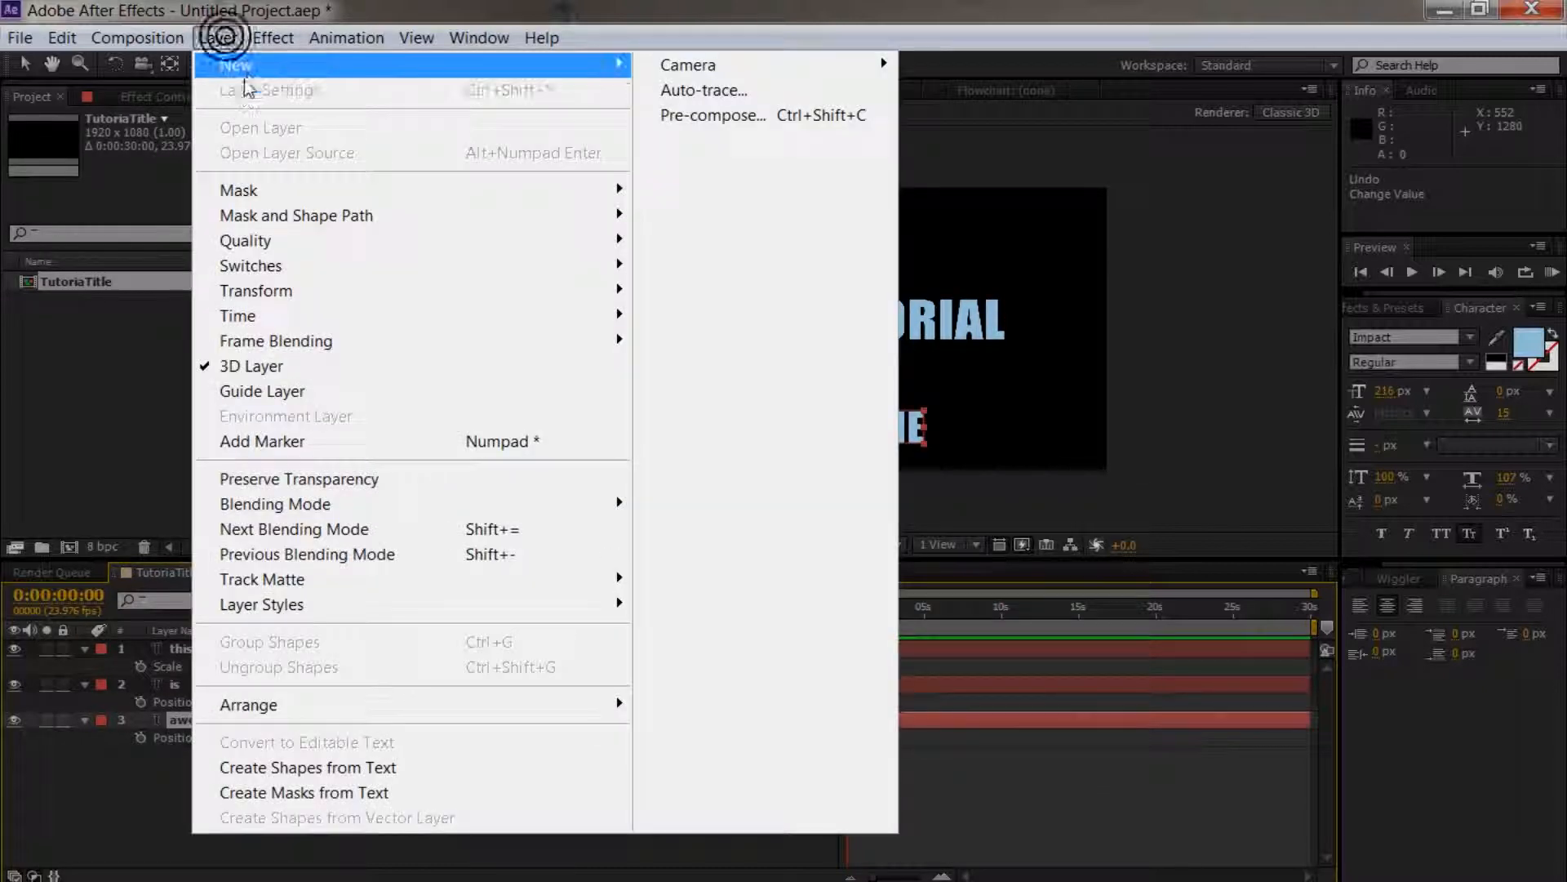
mouse_move(237, 66)
left_click(707, 144)
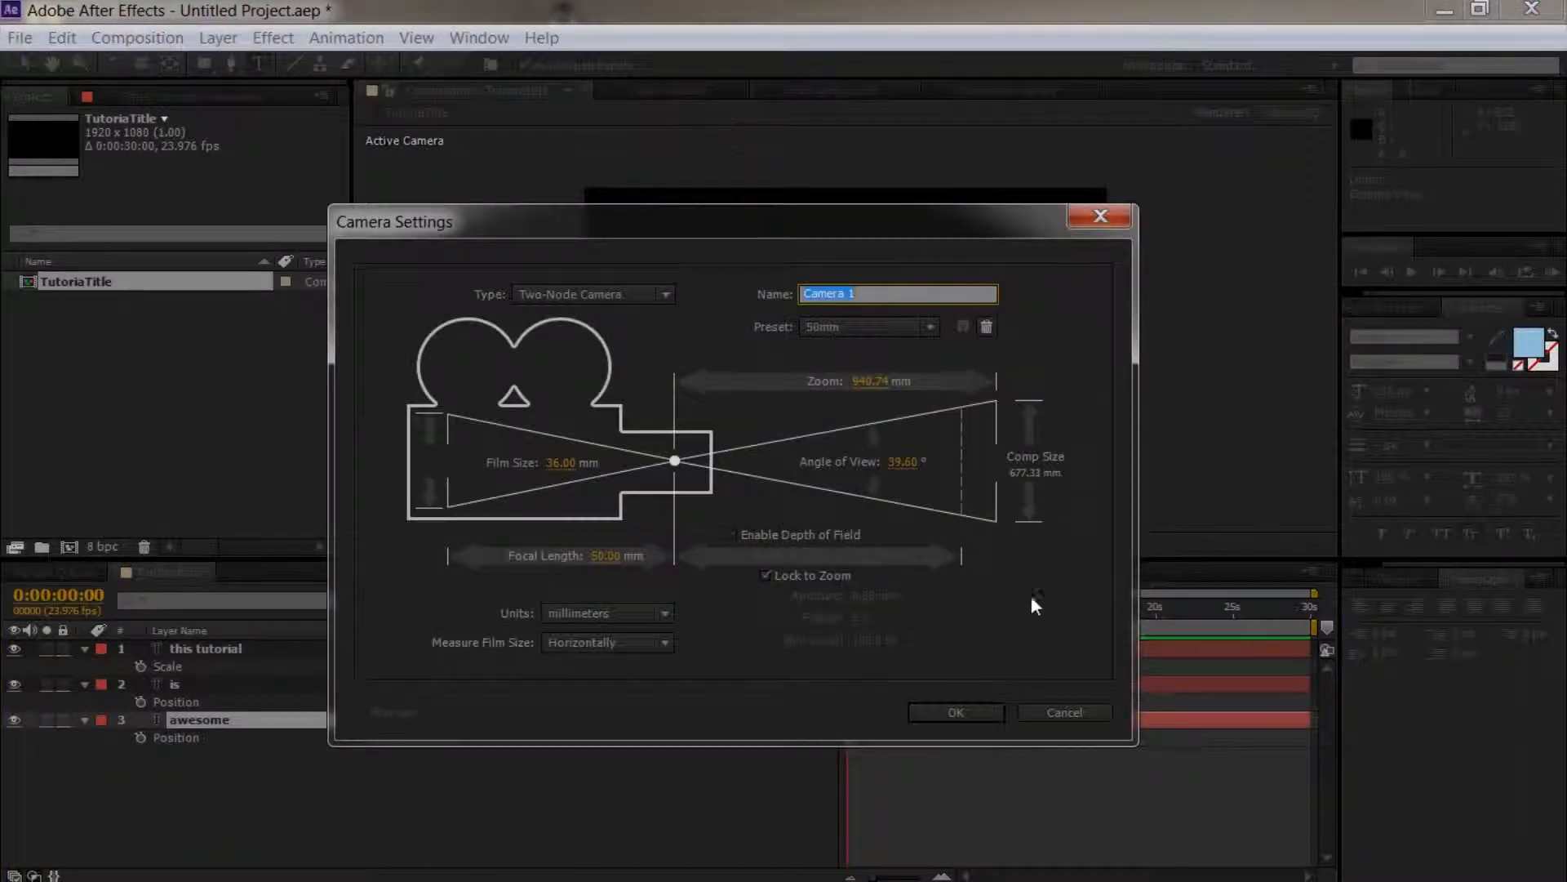
left_click(951, 711)
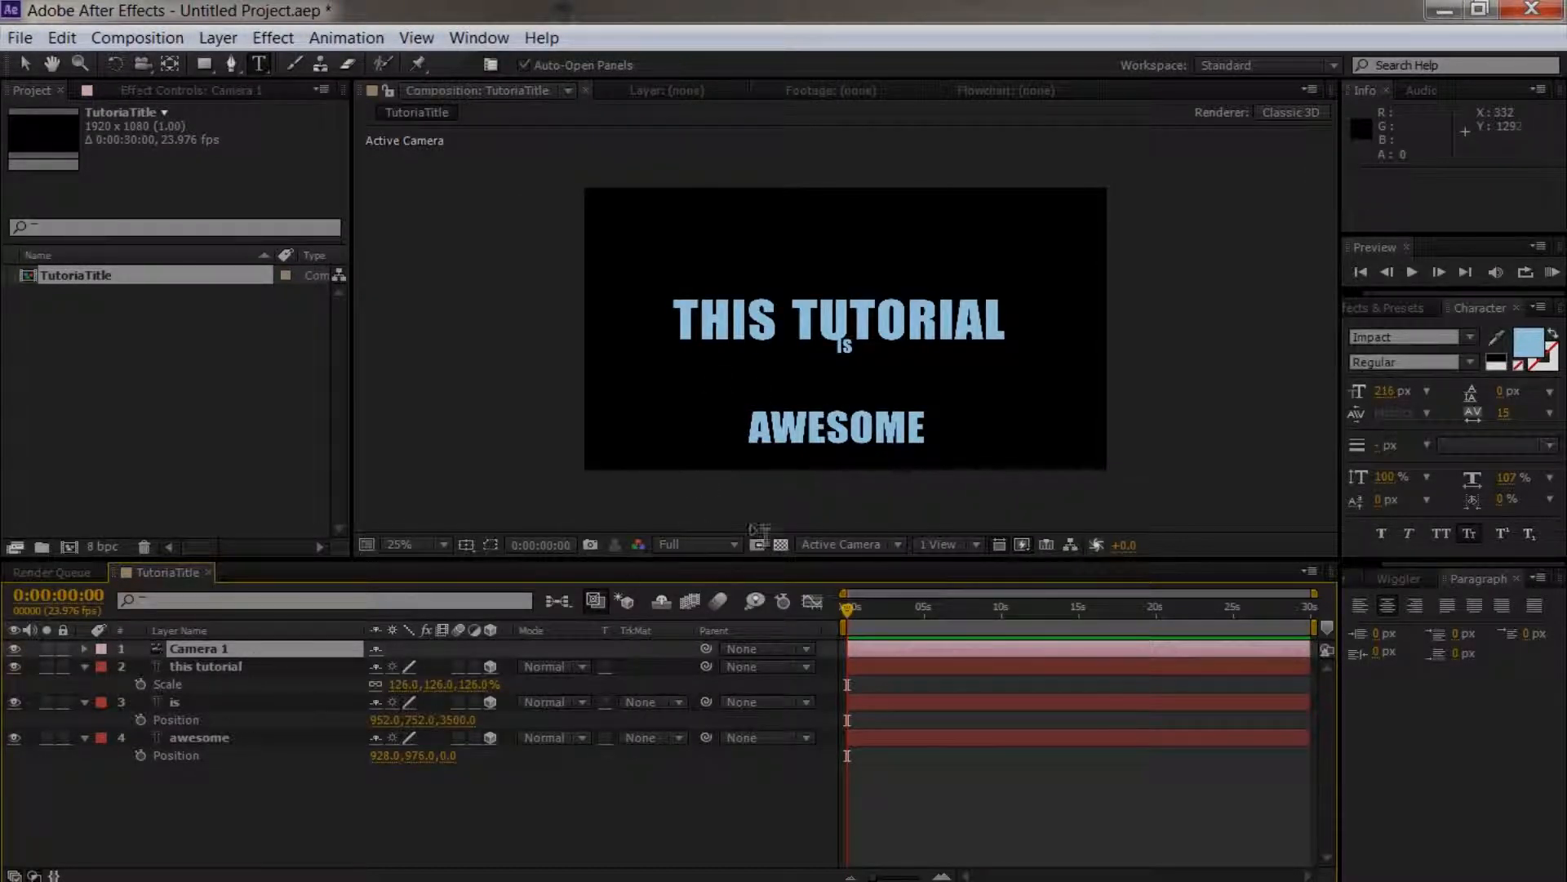
Step: Set the AWESOME layer's Z position to 8500 again
left_click(235, 738)
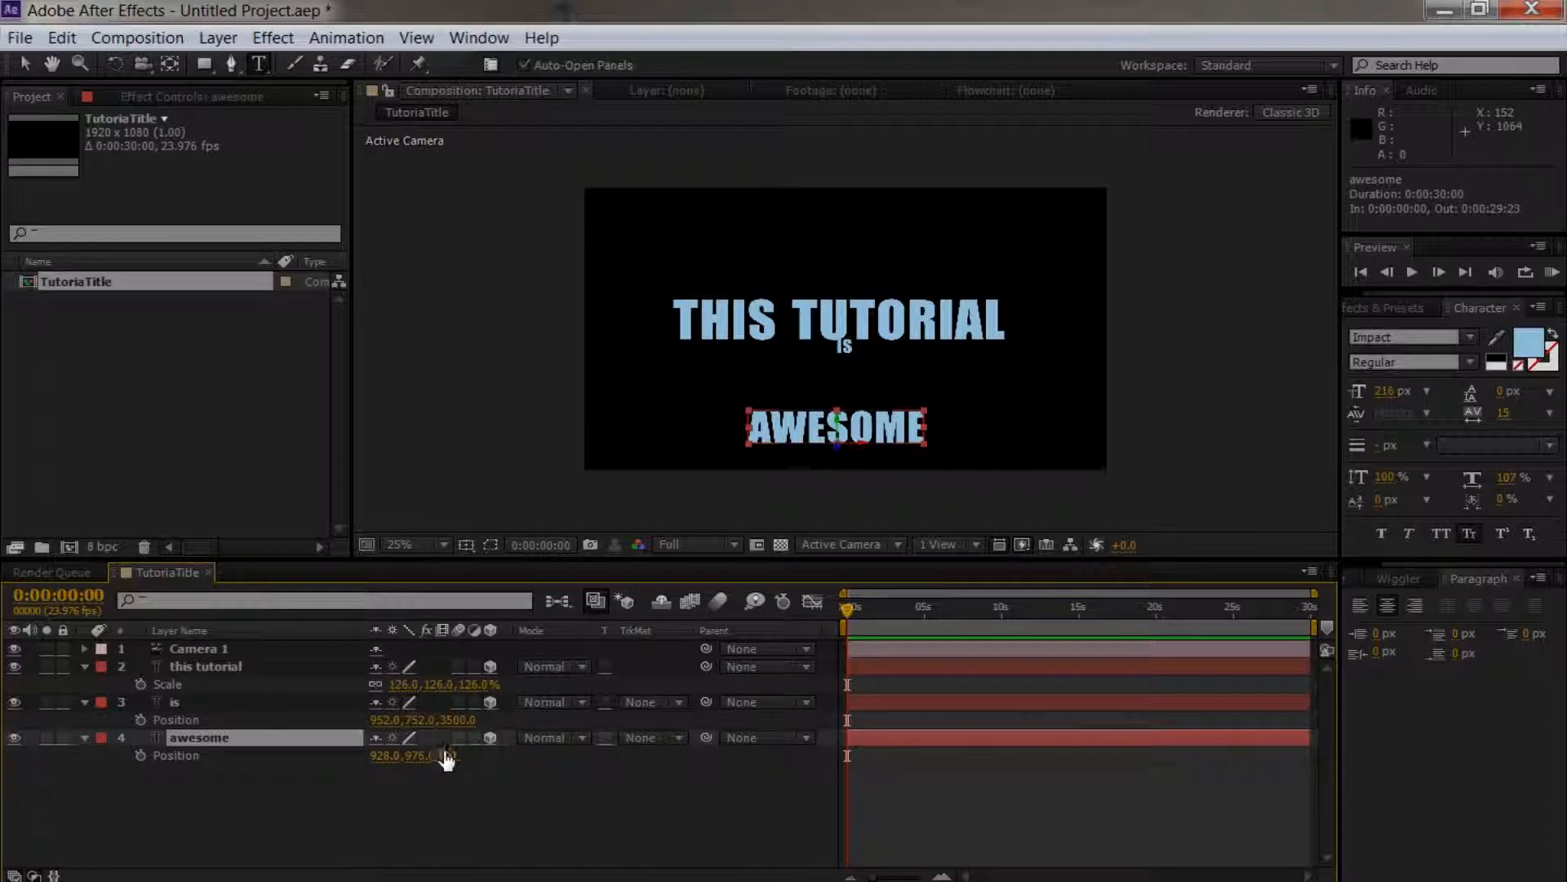
left_click(398, 825)
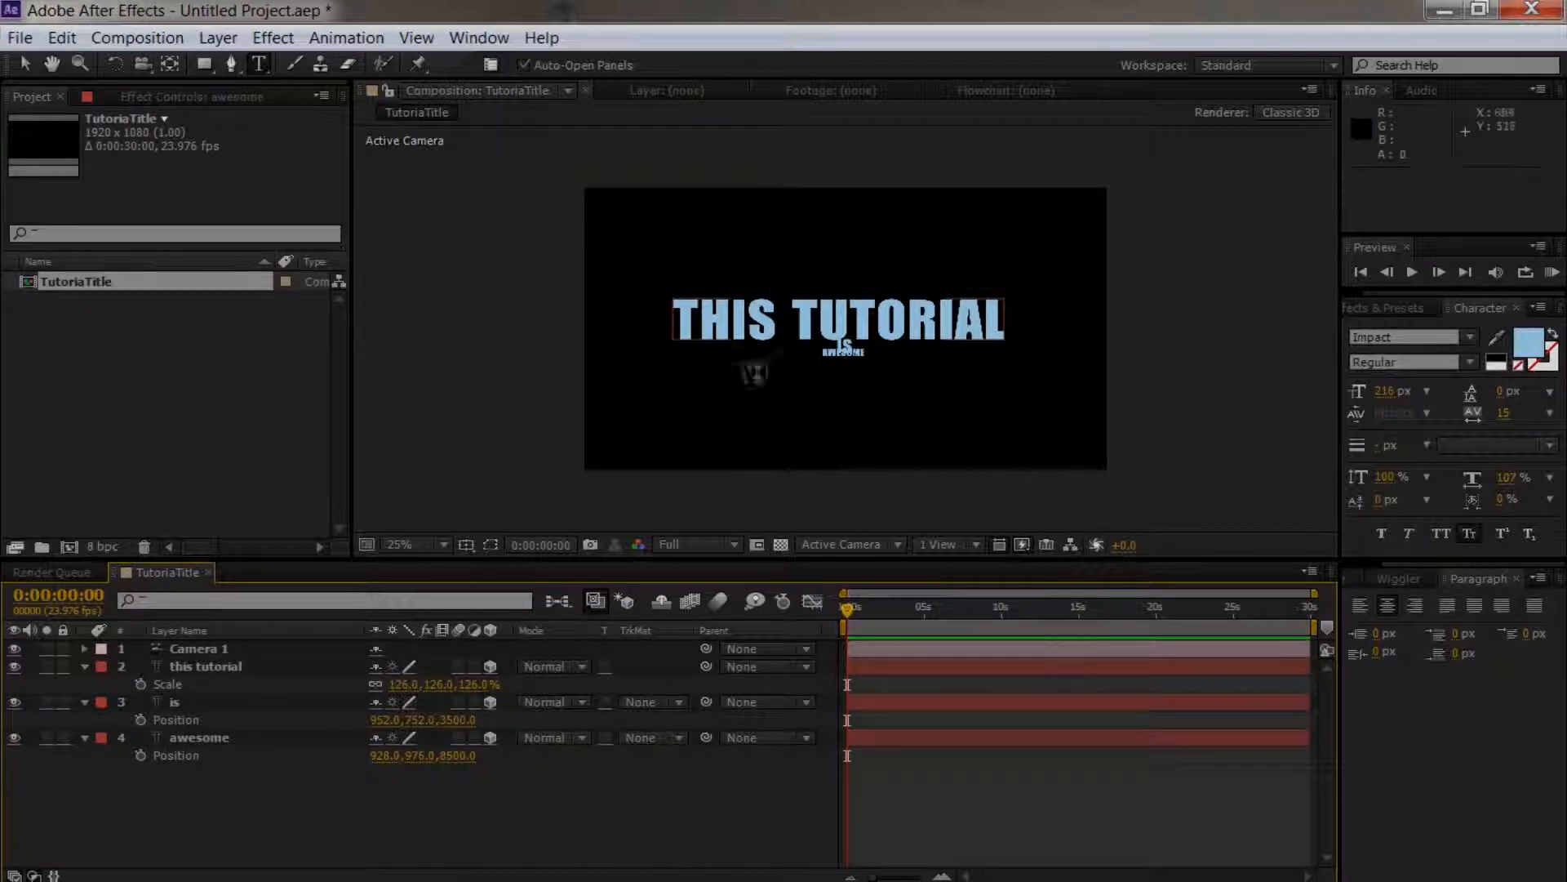
Step: Add a null object above Camera 1 in the layer stack
left_click(232, 652)
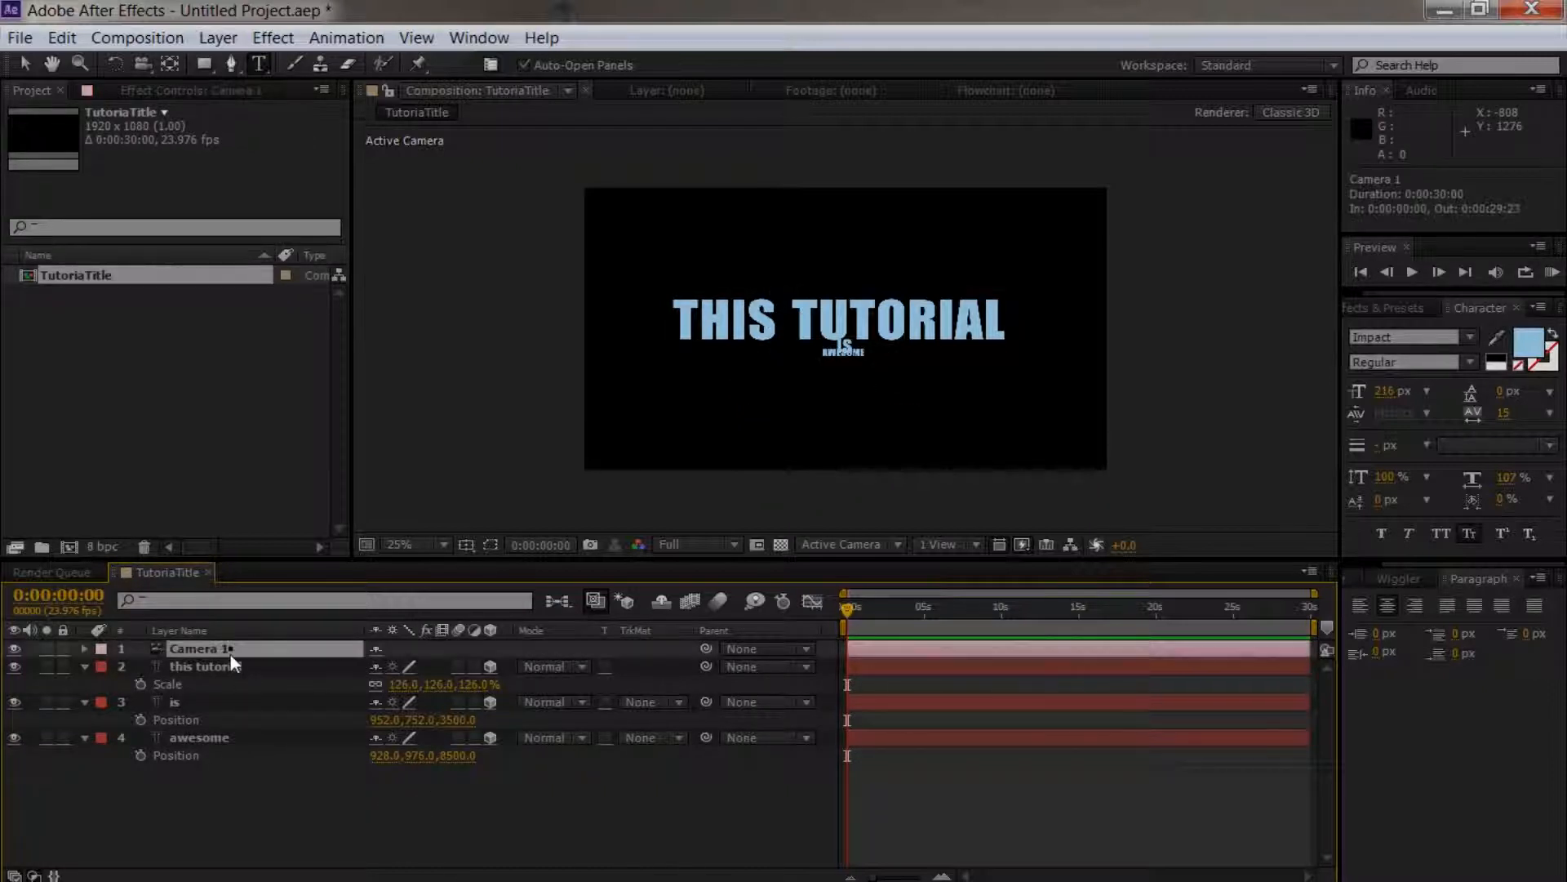
left_click(220, 32)
mouse_move(625, 61)
left_click(747, 167)
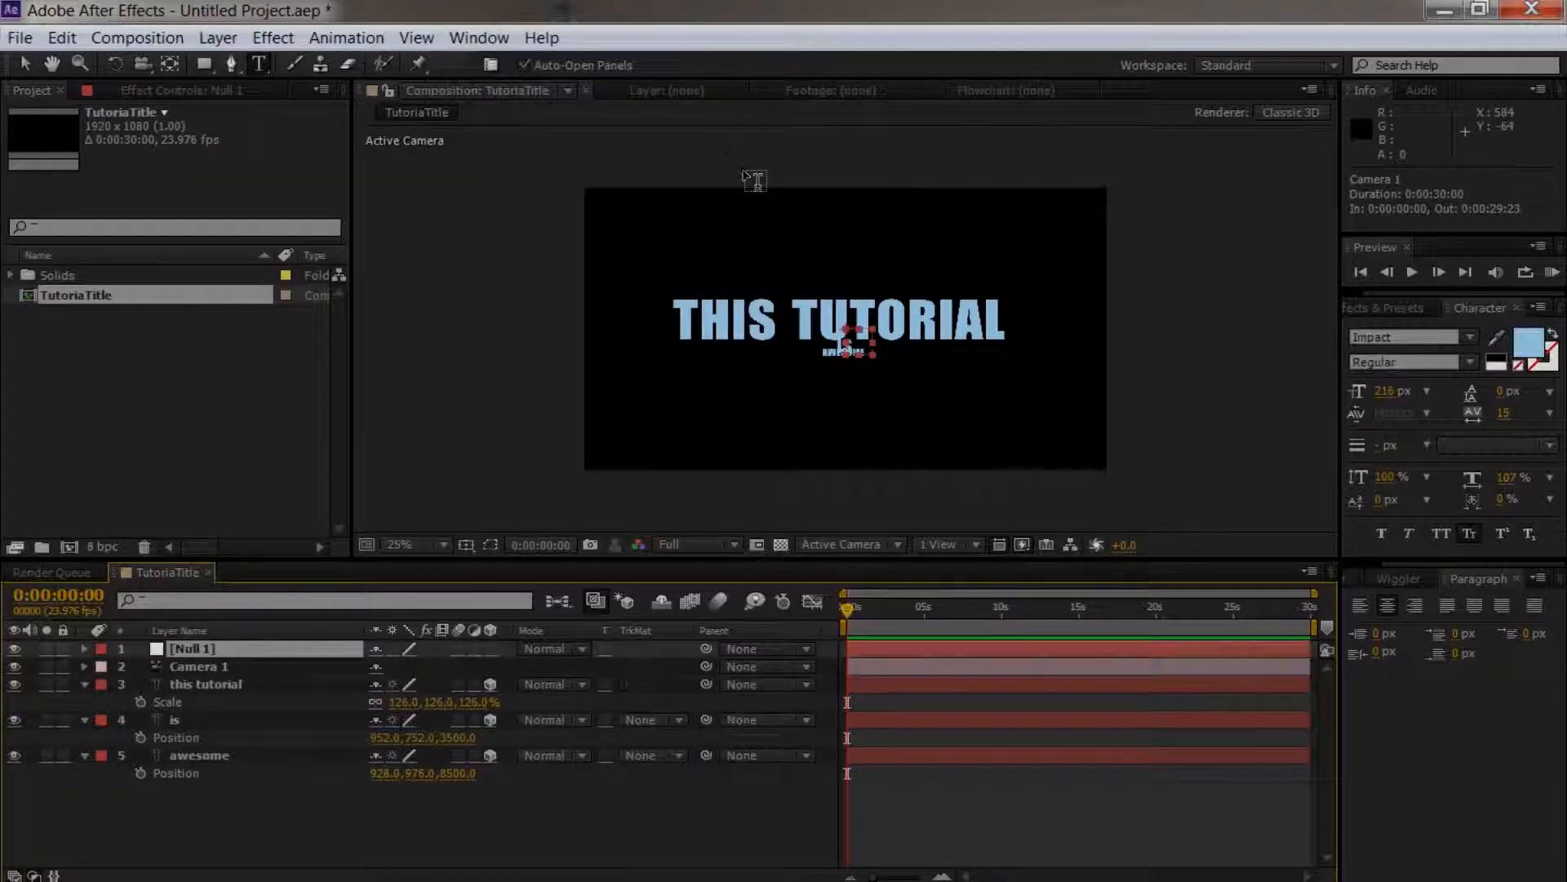
Step: Reveal the Position property of the Camera 1 layer
left_click(223, 650)
left_click(193, 667)
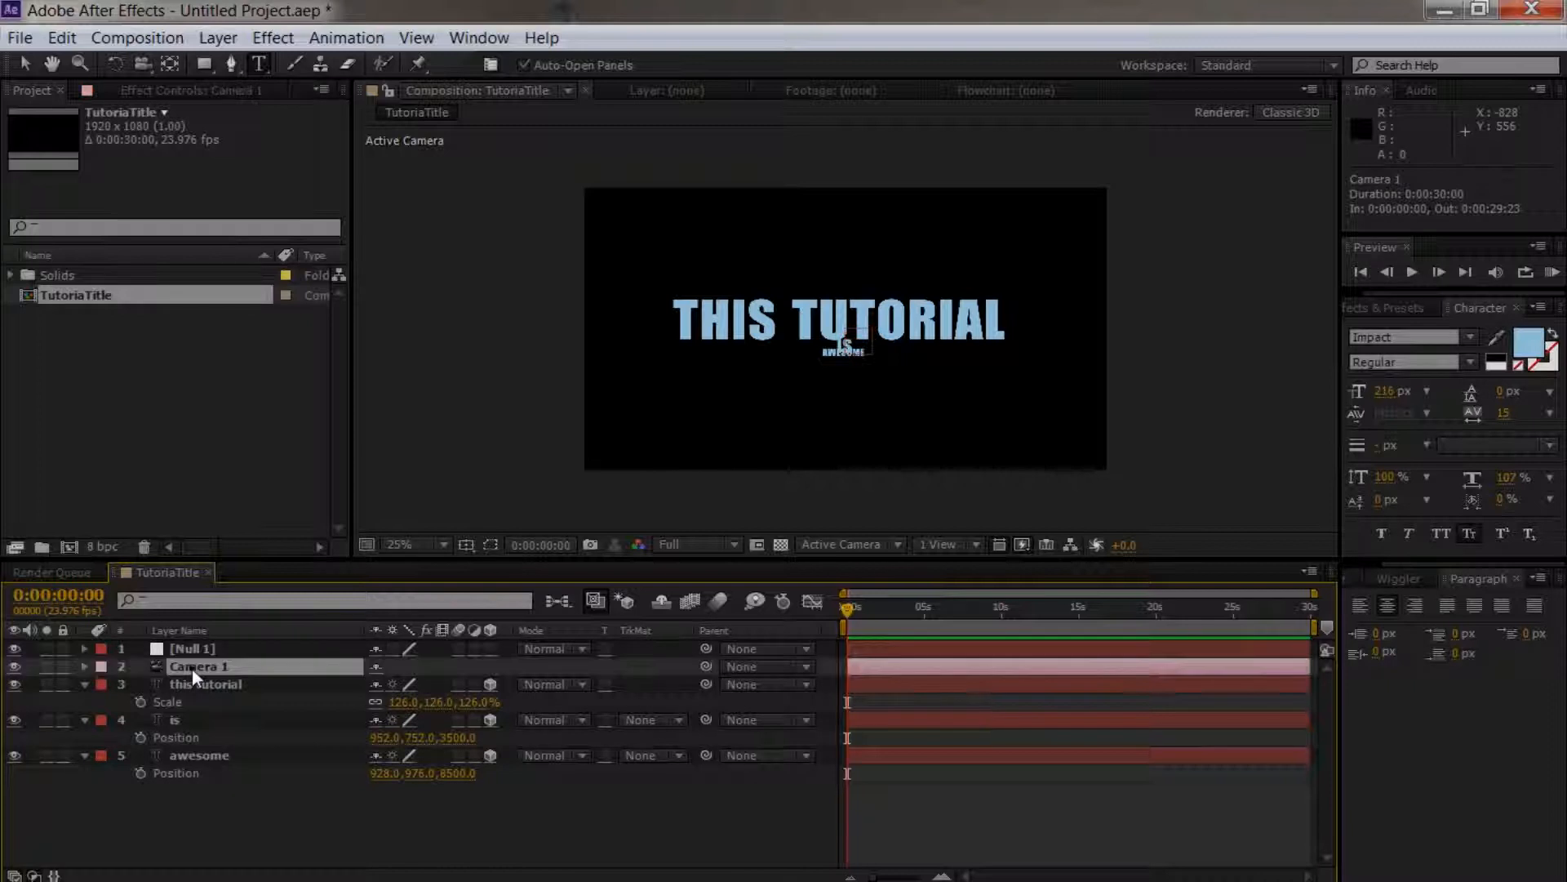
key("p")
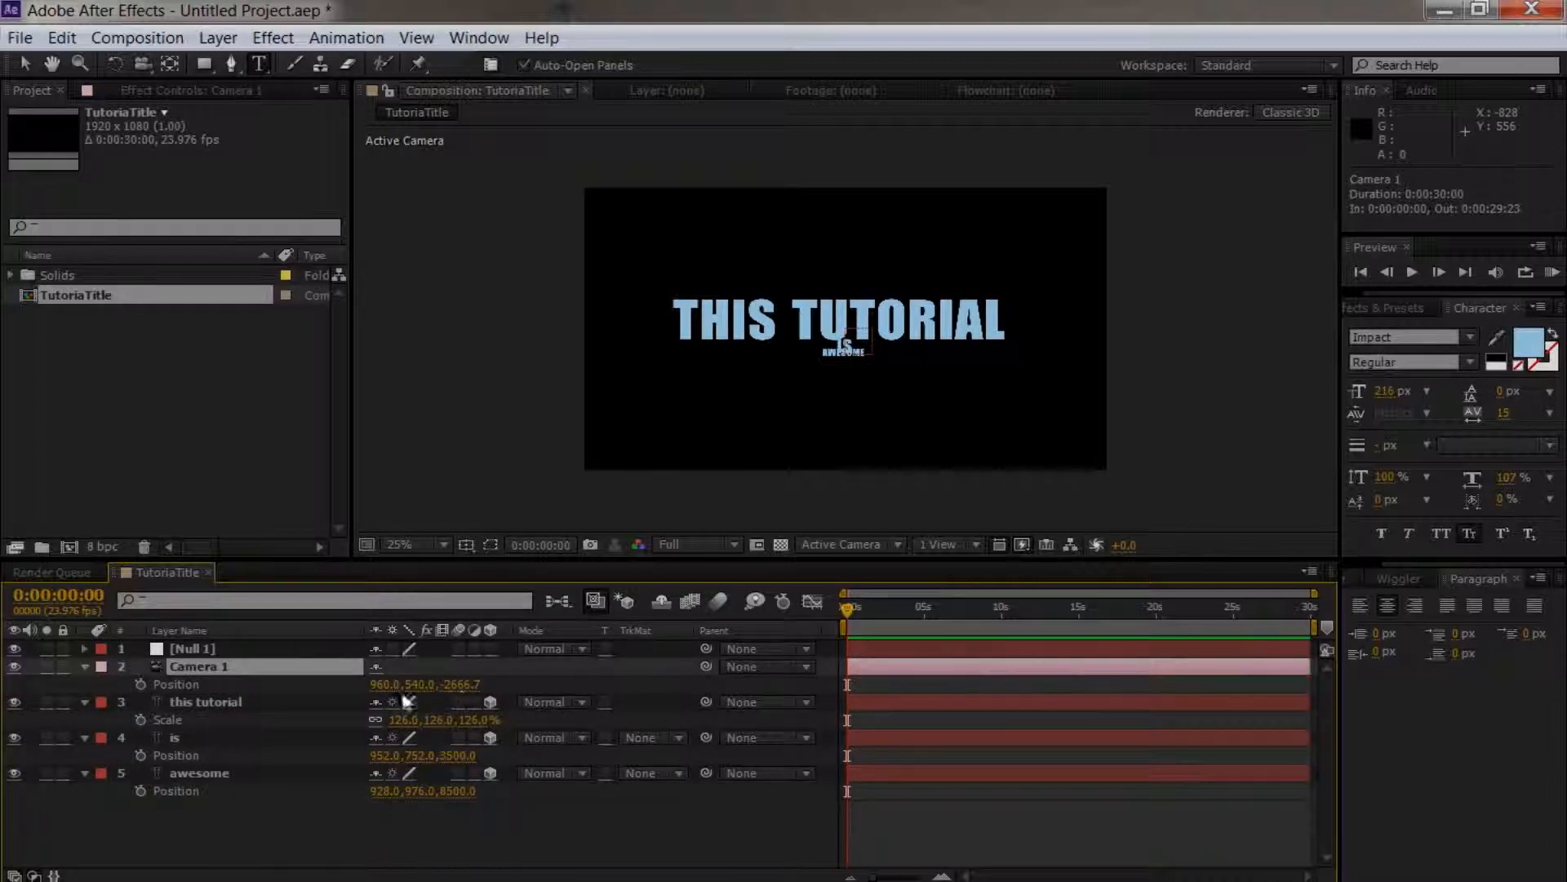
Step: Reveal the "this tutorial" layer's Position, make Null 1 a 3D layer and reveal its Position property
left_click(222, 699)
key("p")
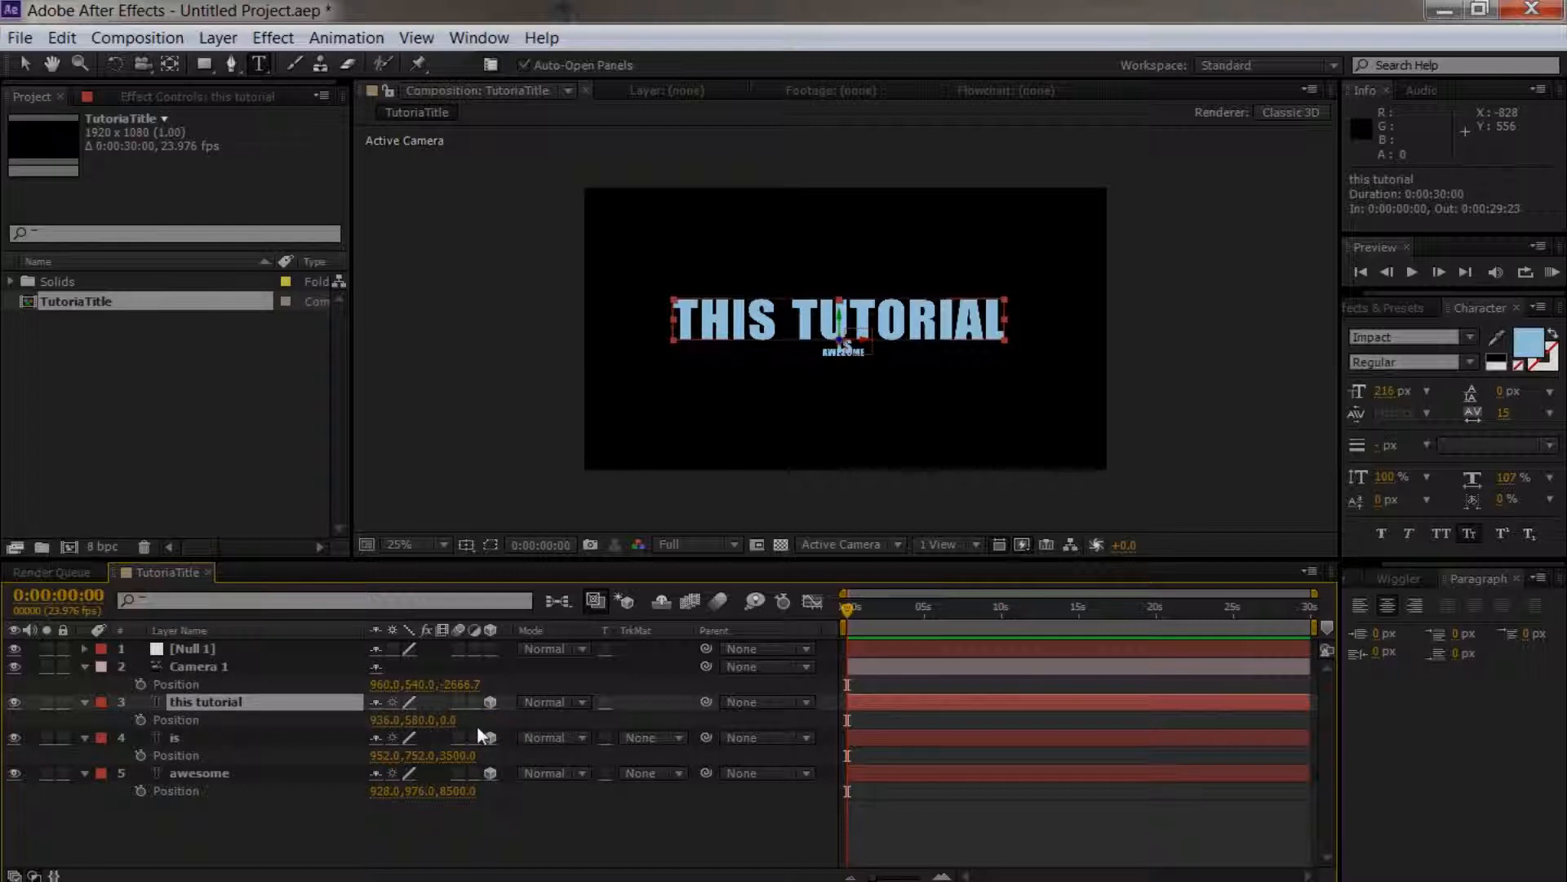
left_click(188, 649)
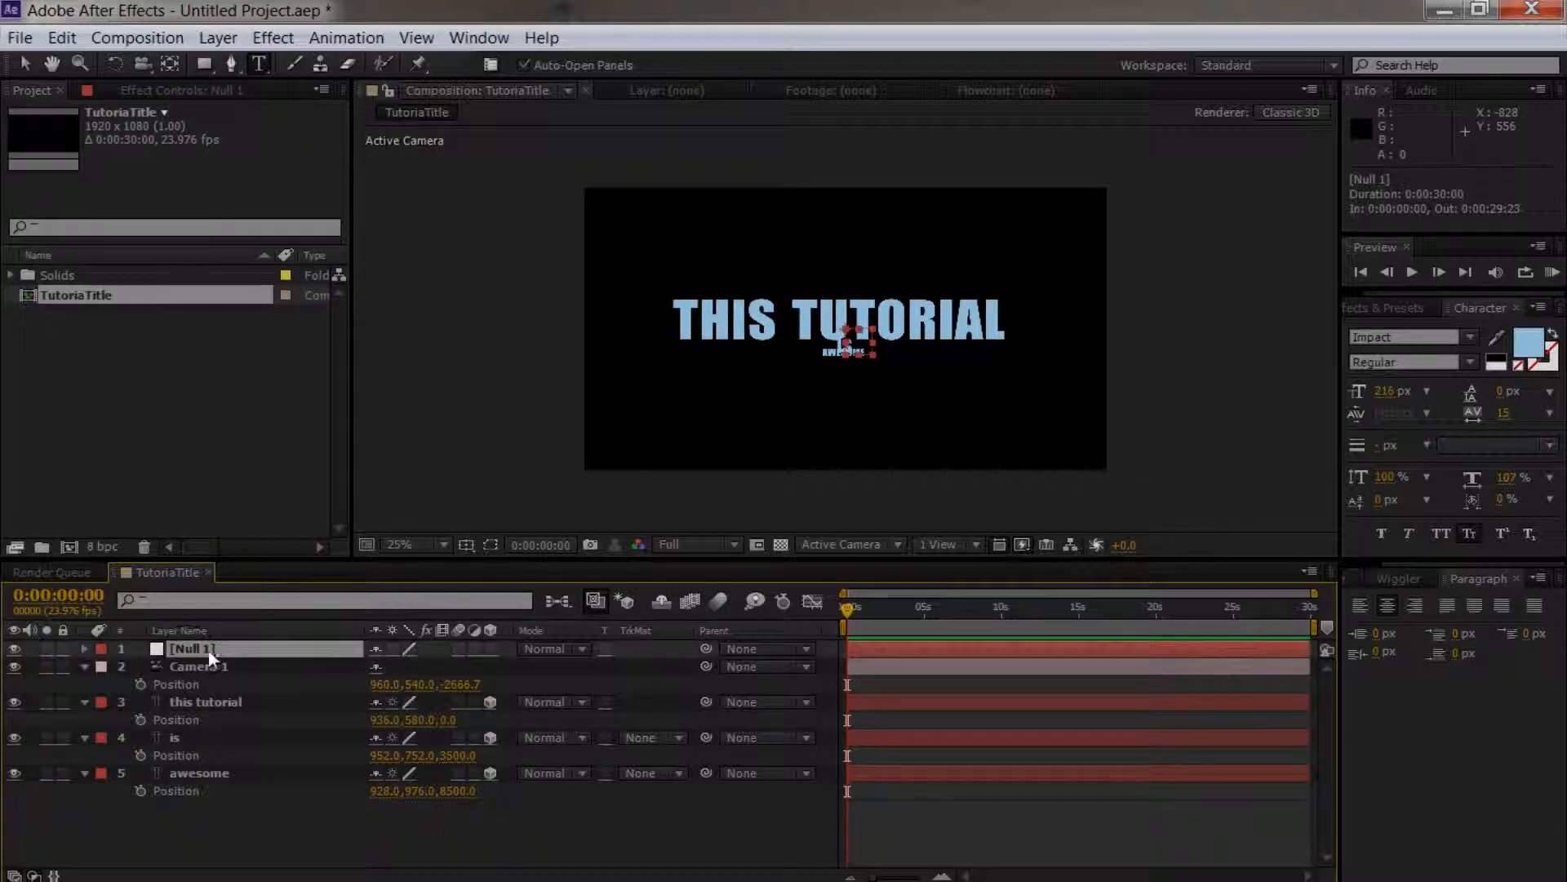
left_click(490, 648)
key("p")
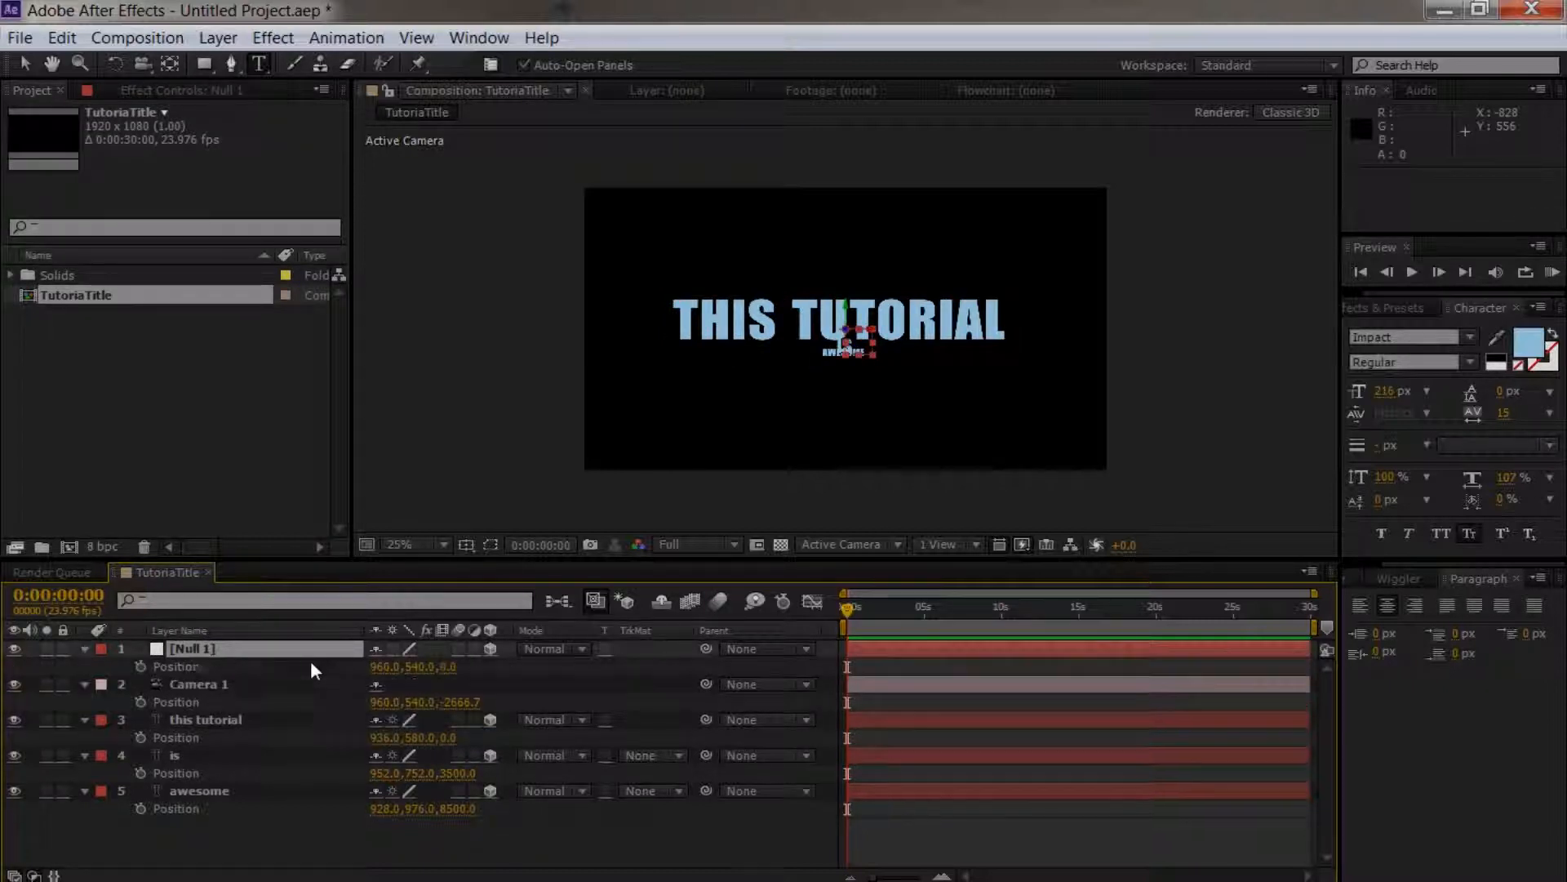
left_click(164, 668)
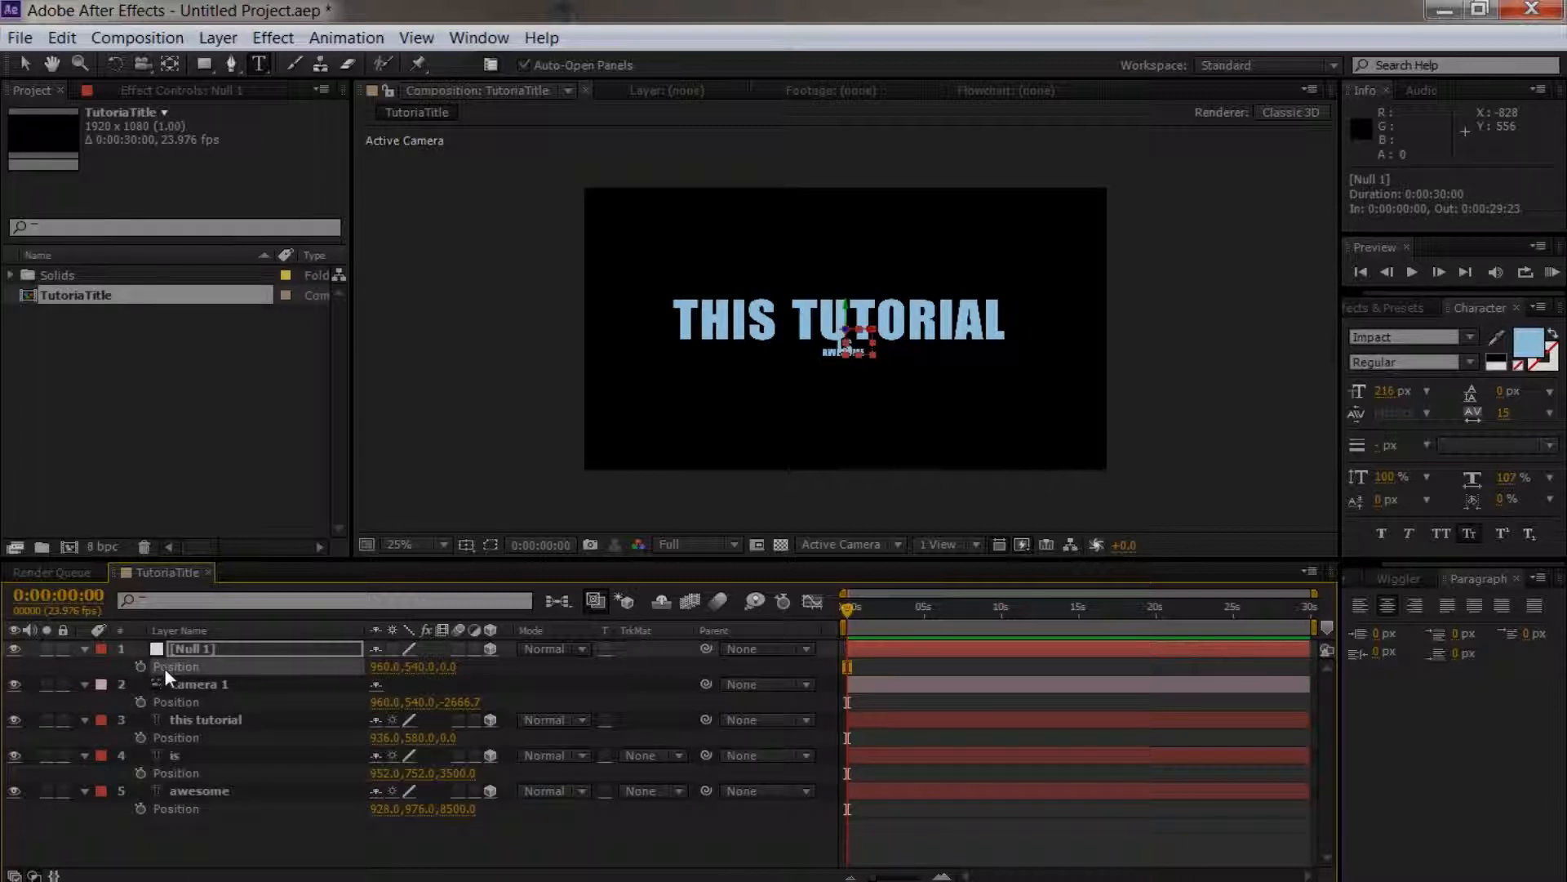
left_click(206, 719)
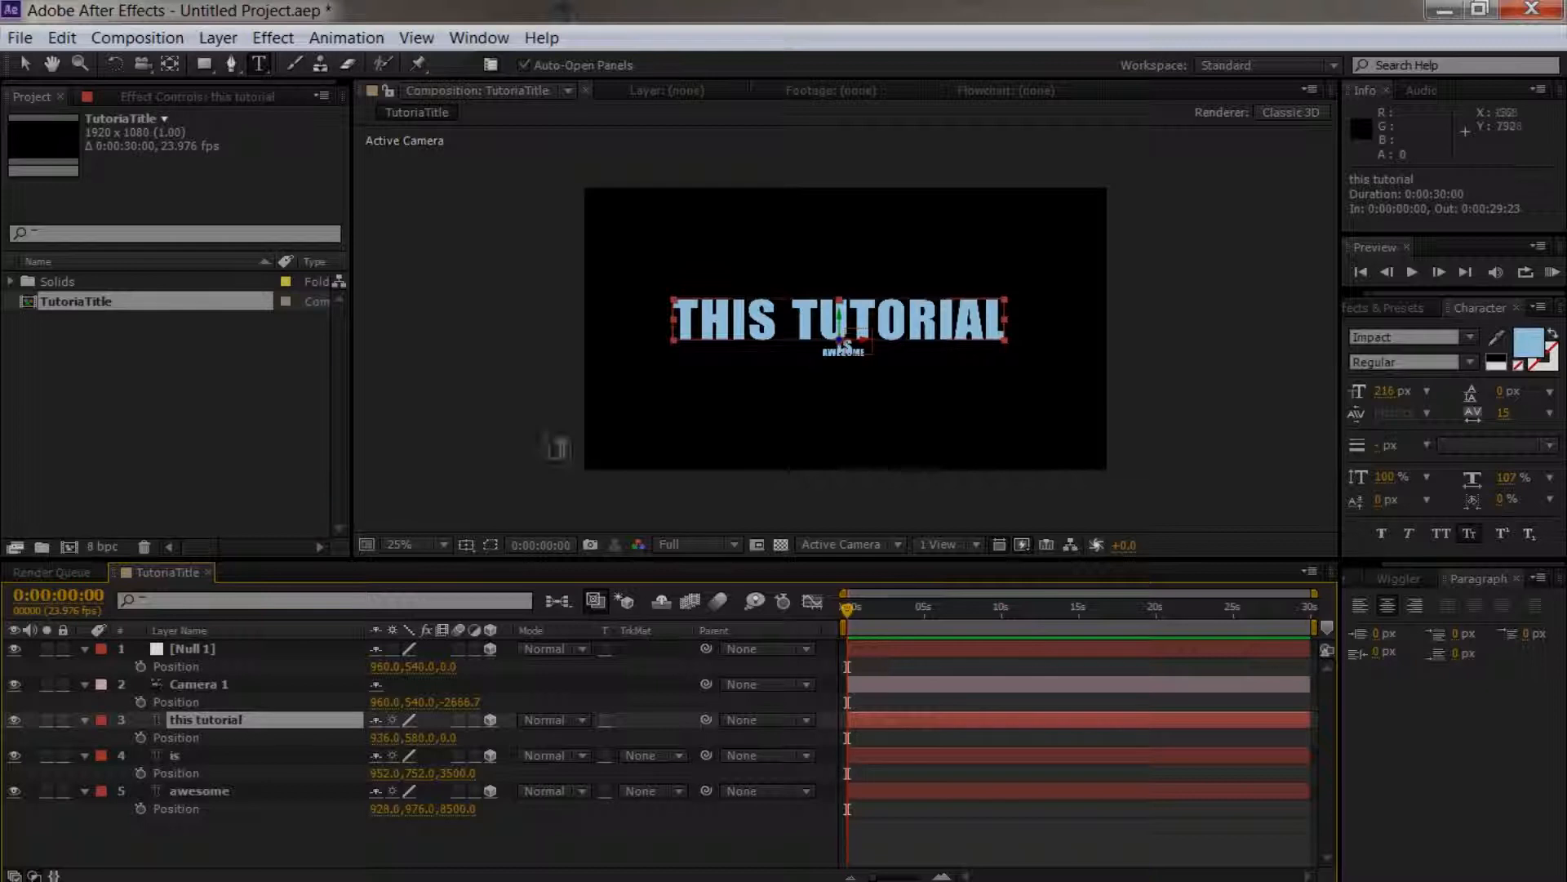
left_click(210, 682)
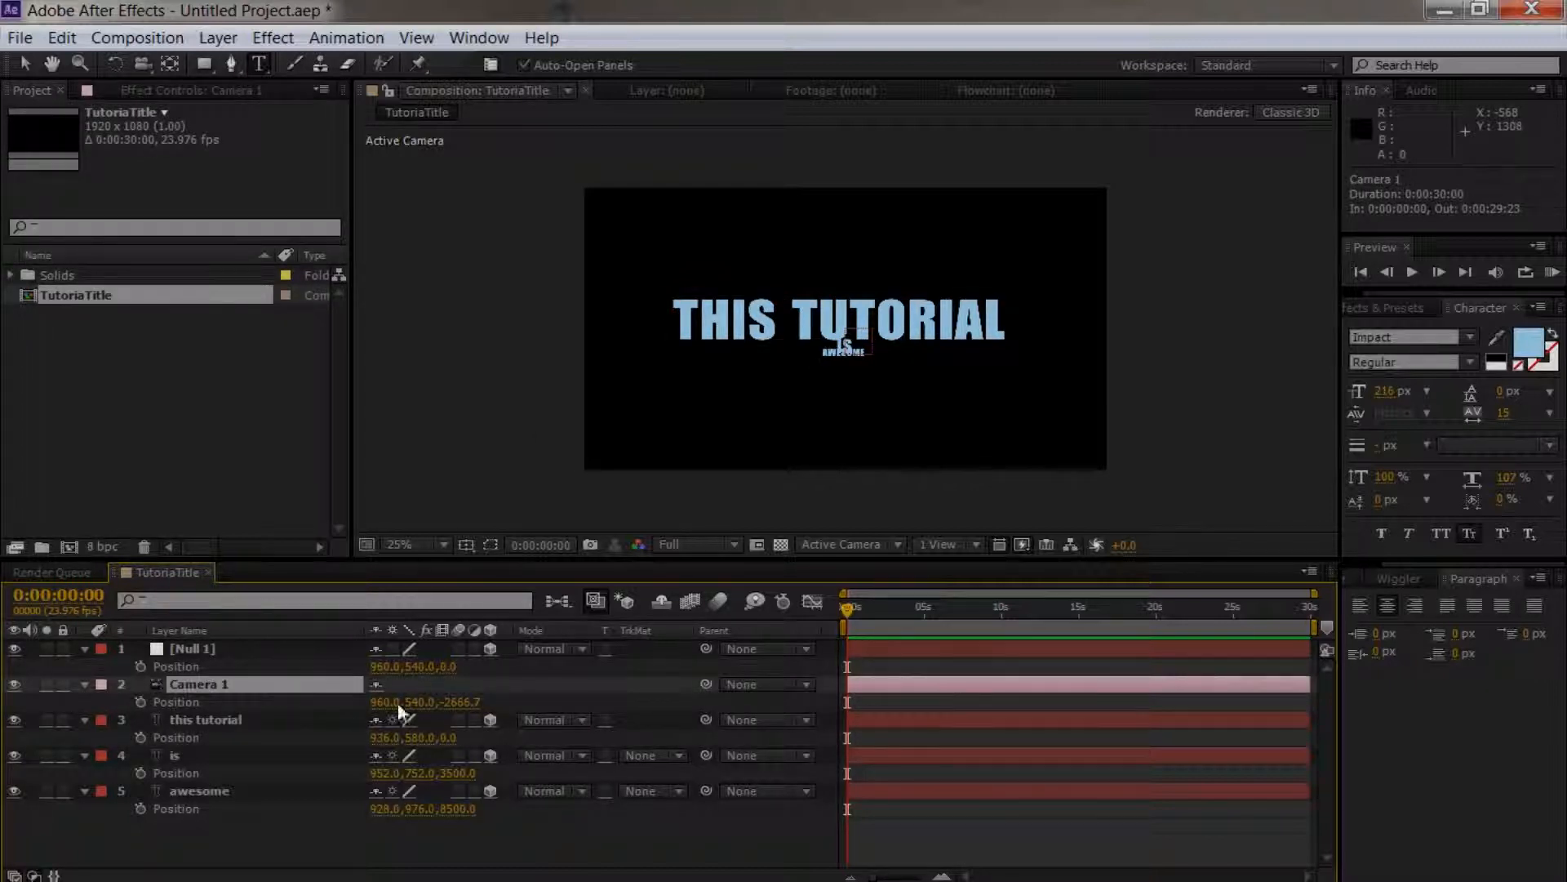
left_click(227, 720)
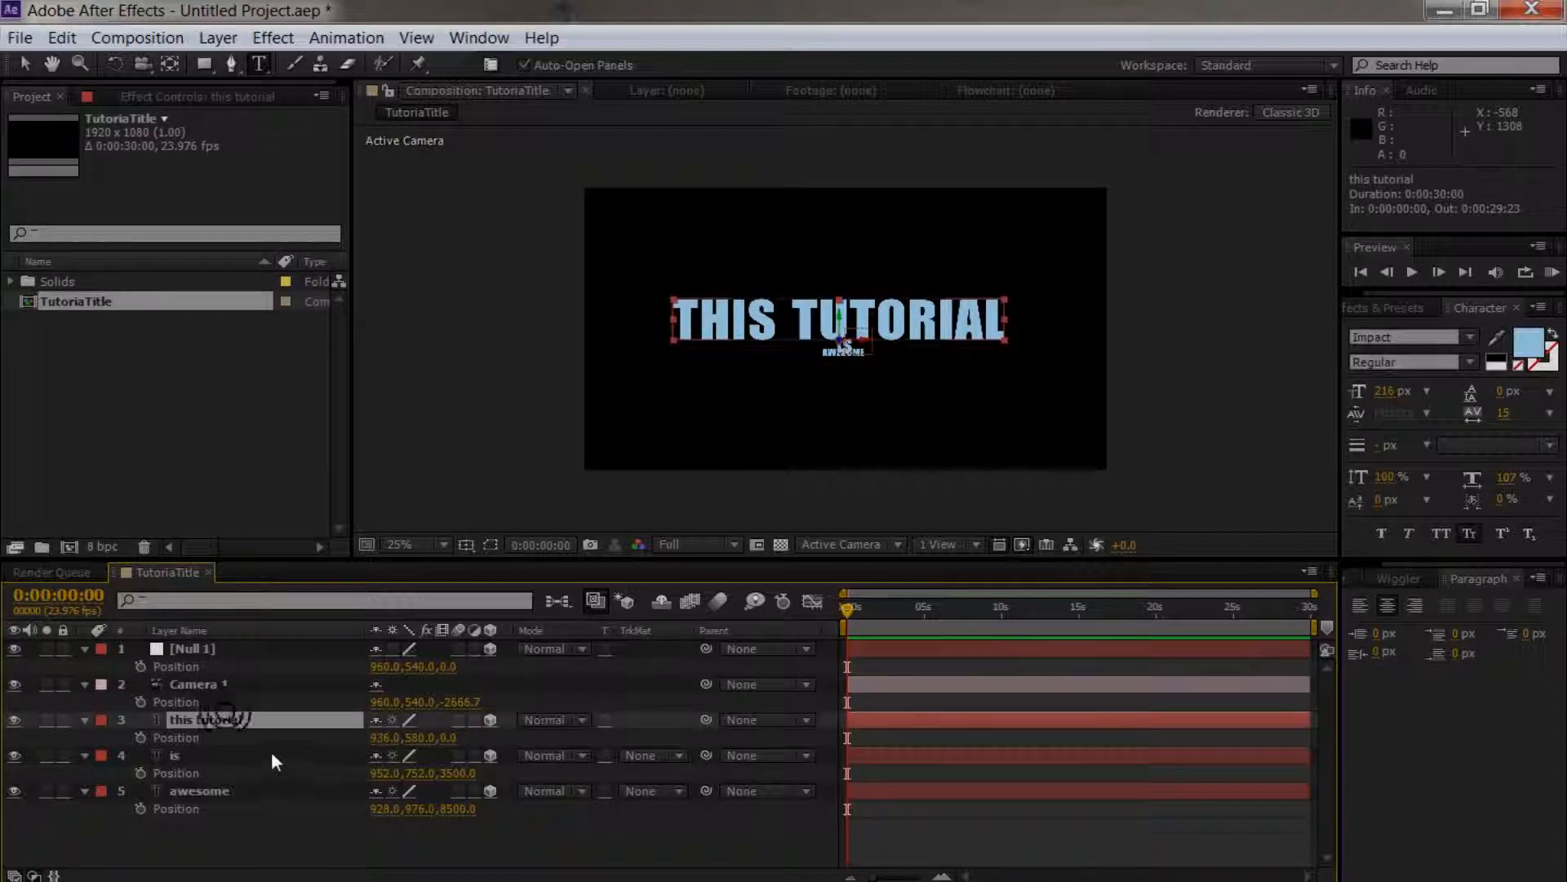
left_click(208, 648)
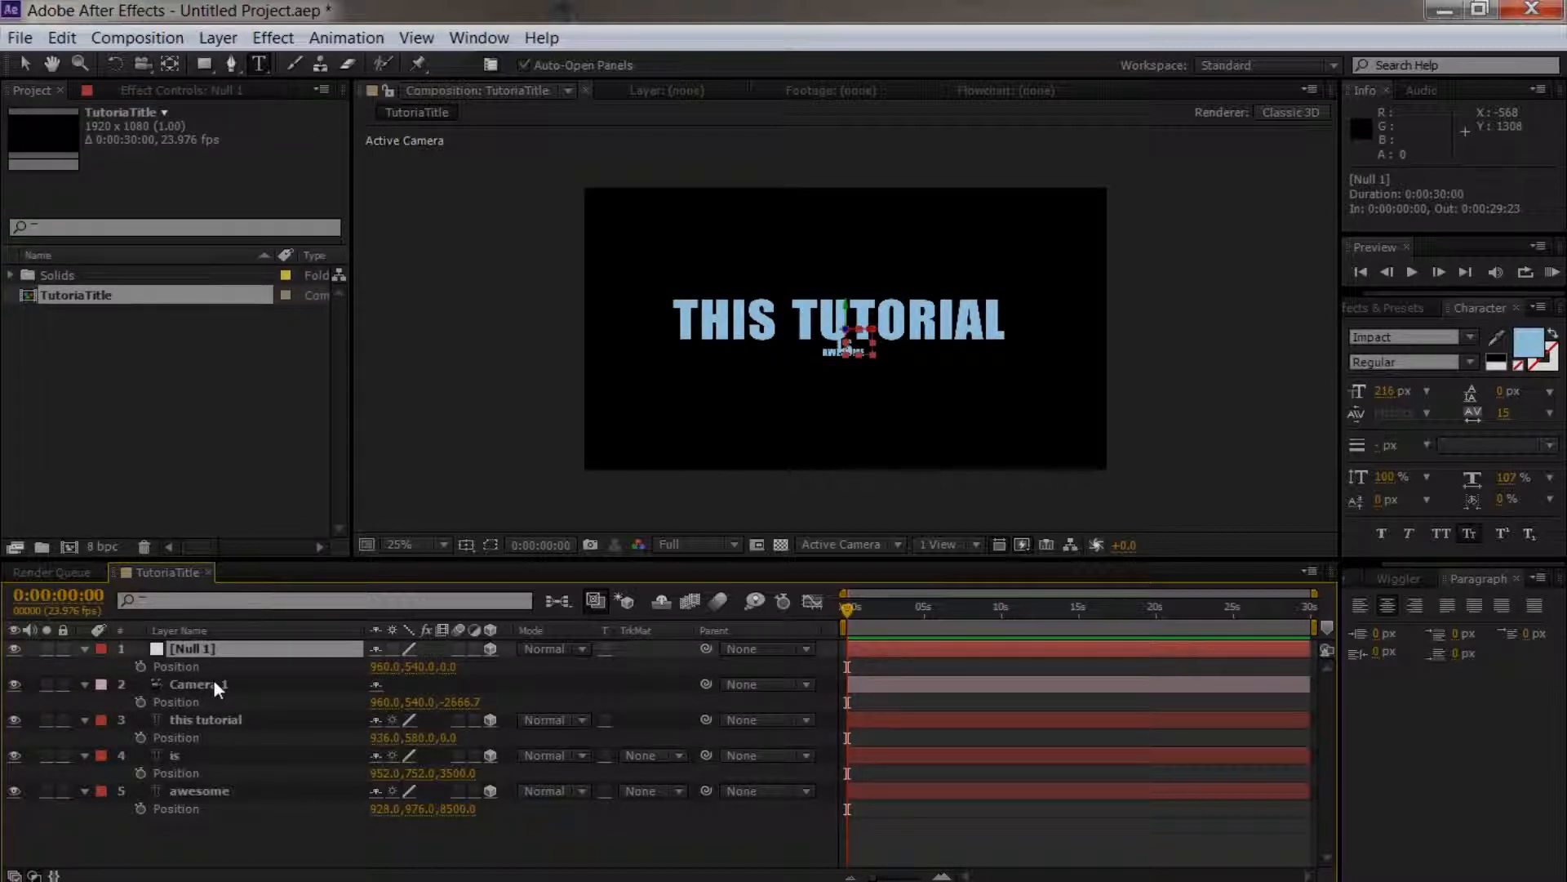
left_click(213, 681)
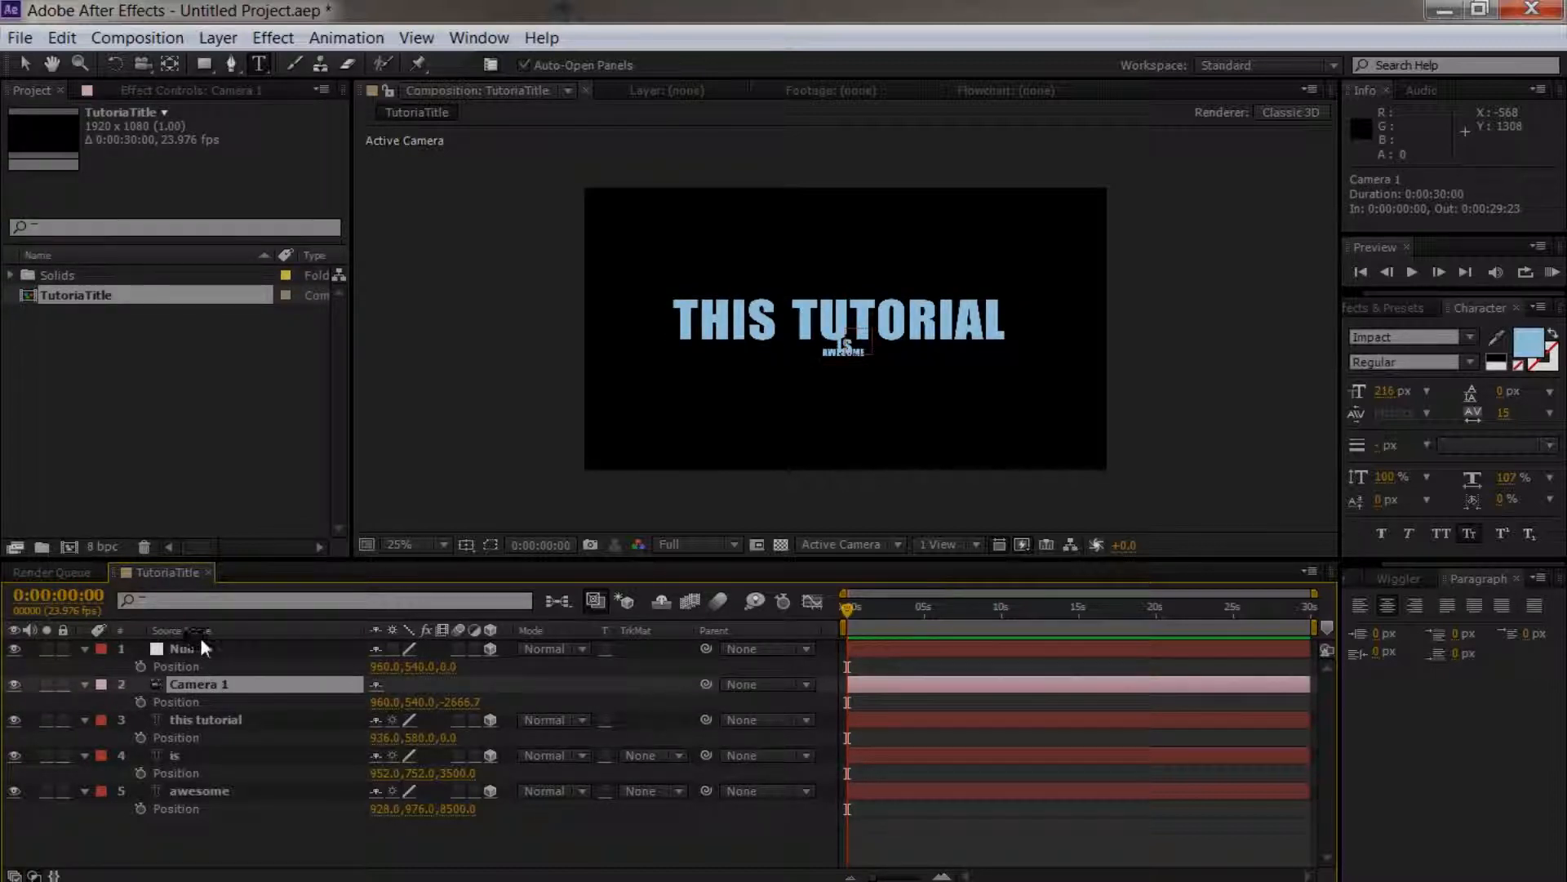
Step: Parent the Camera 1 layer to Null 1
left_click(201, 647)
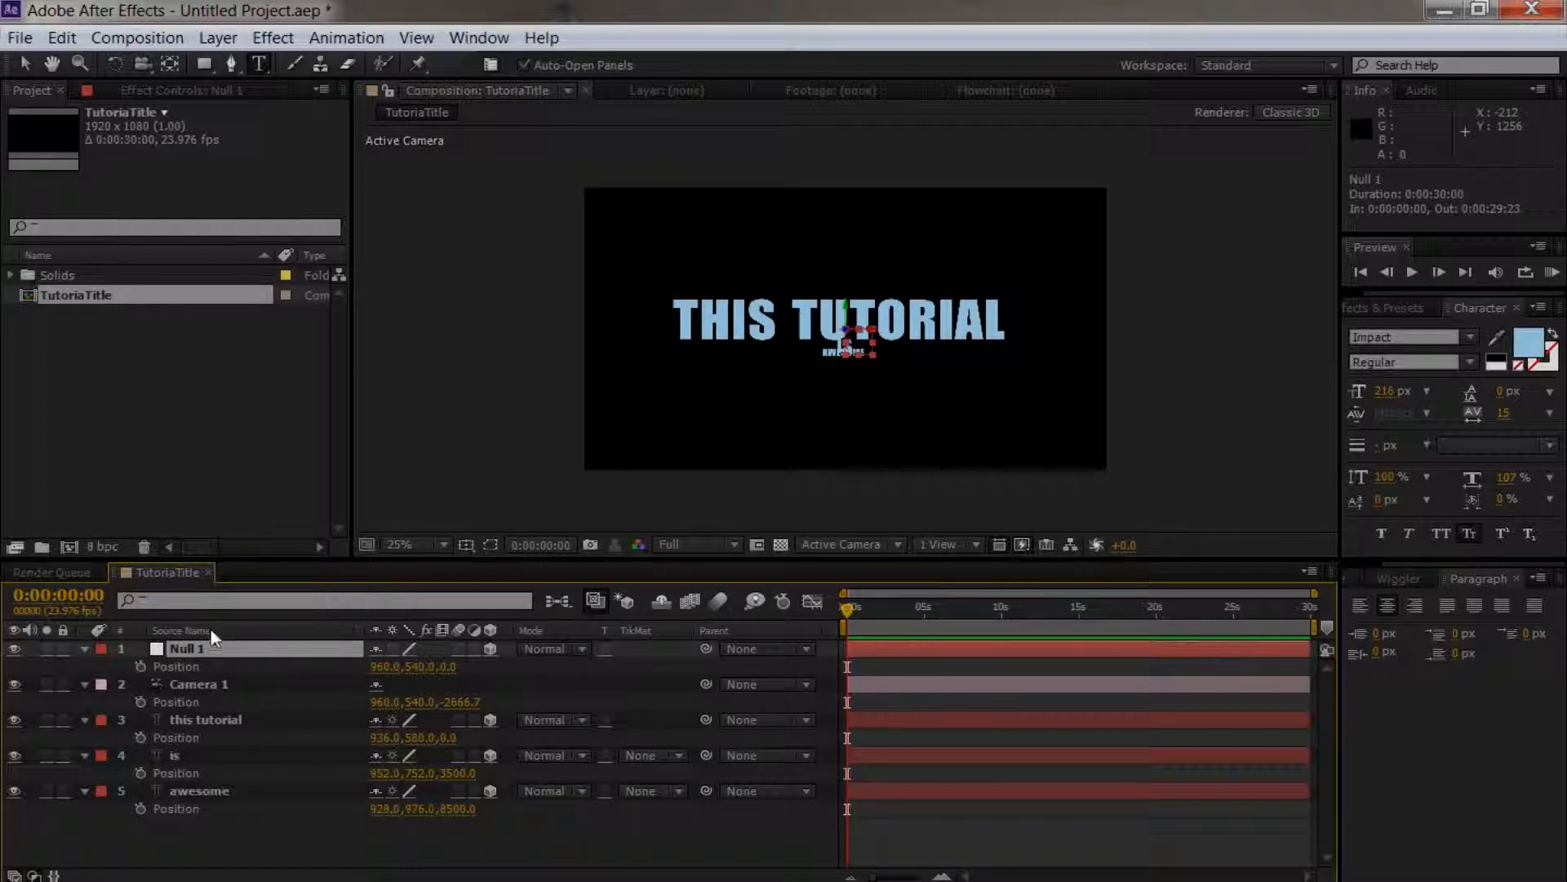
left_click(198, 684)
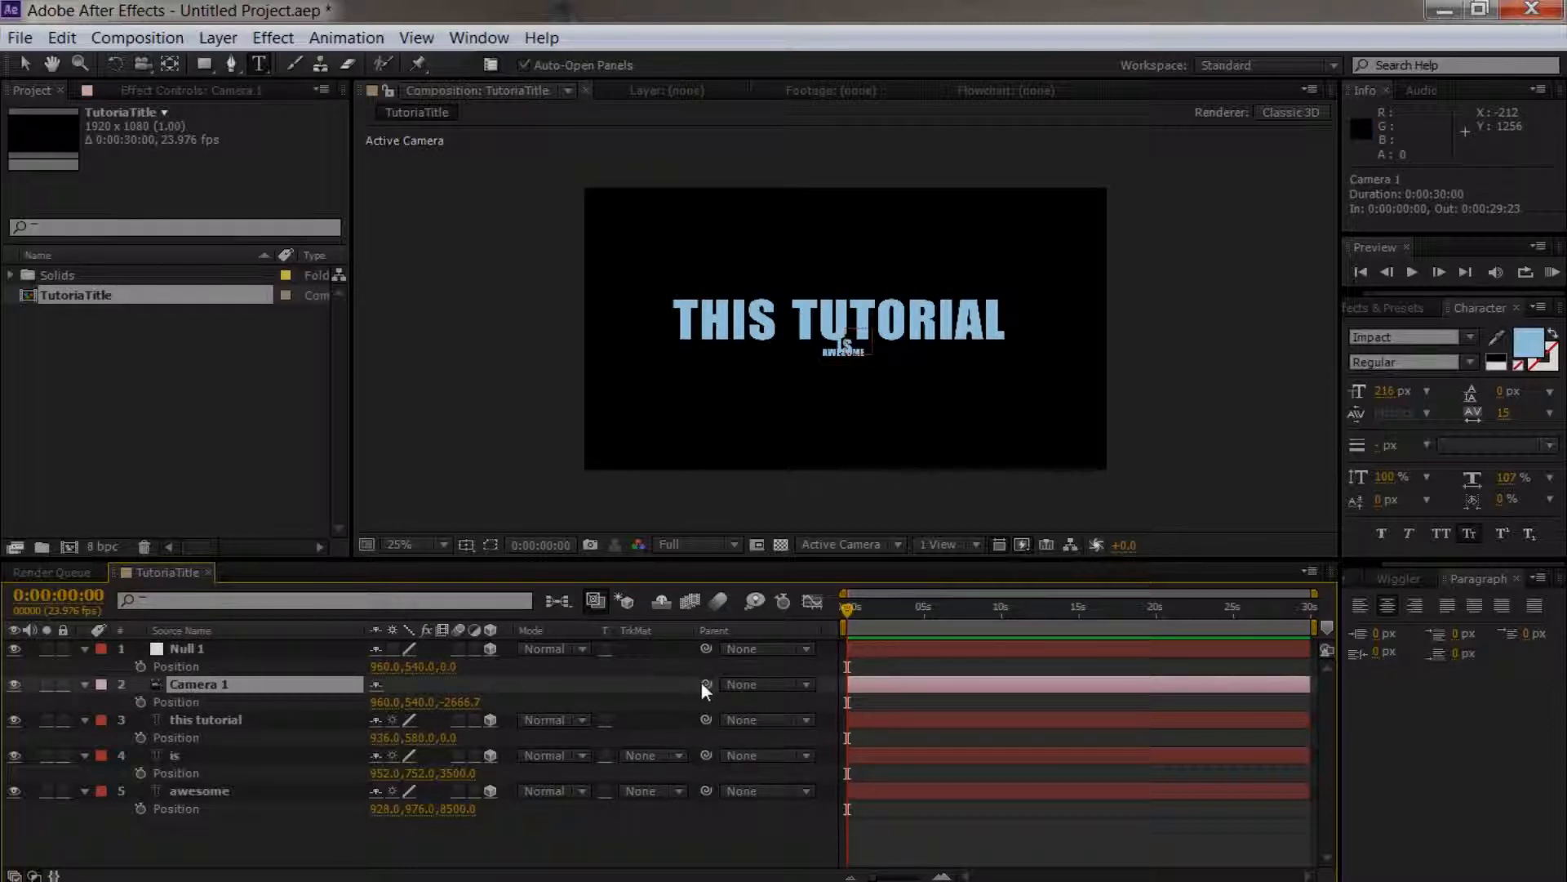
left_click_drag(704, 684, 182, 648)
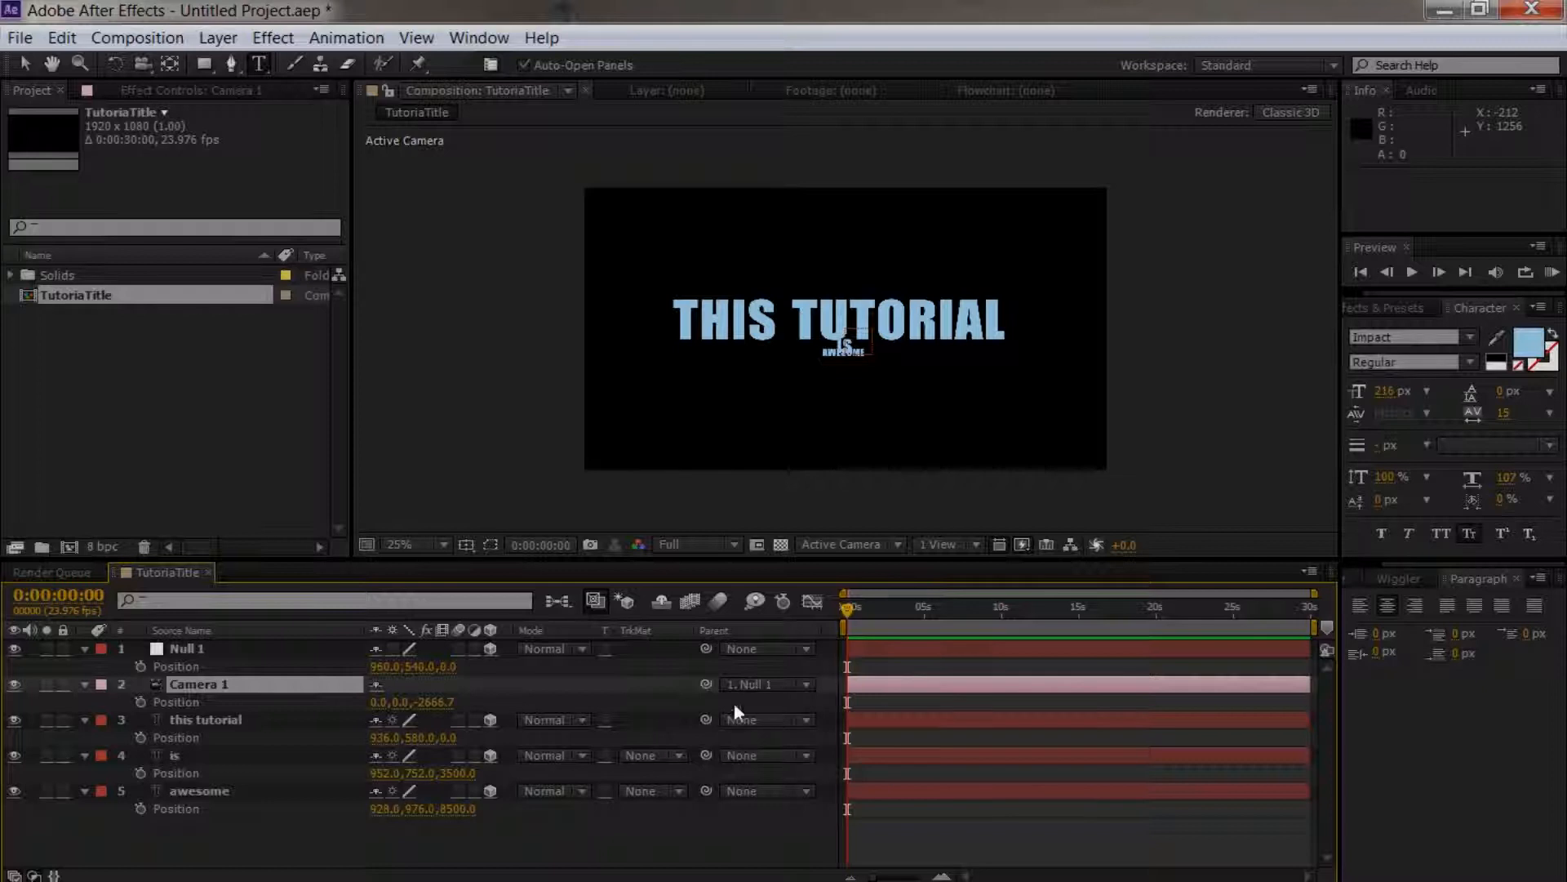
Step: Collapse the properties of all layers and reveal only the Position property of Null 1
left_click(86, 683)
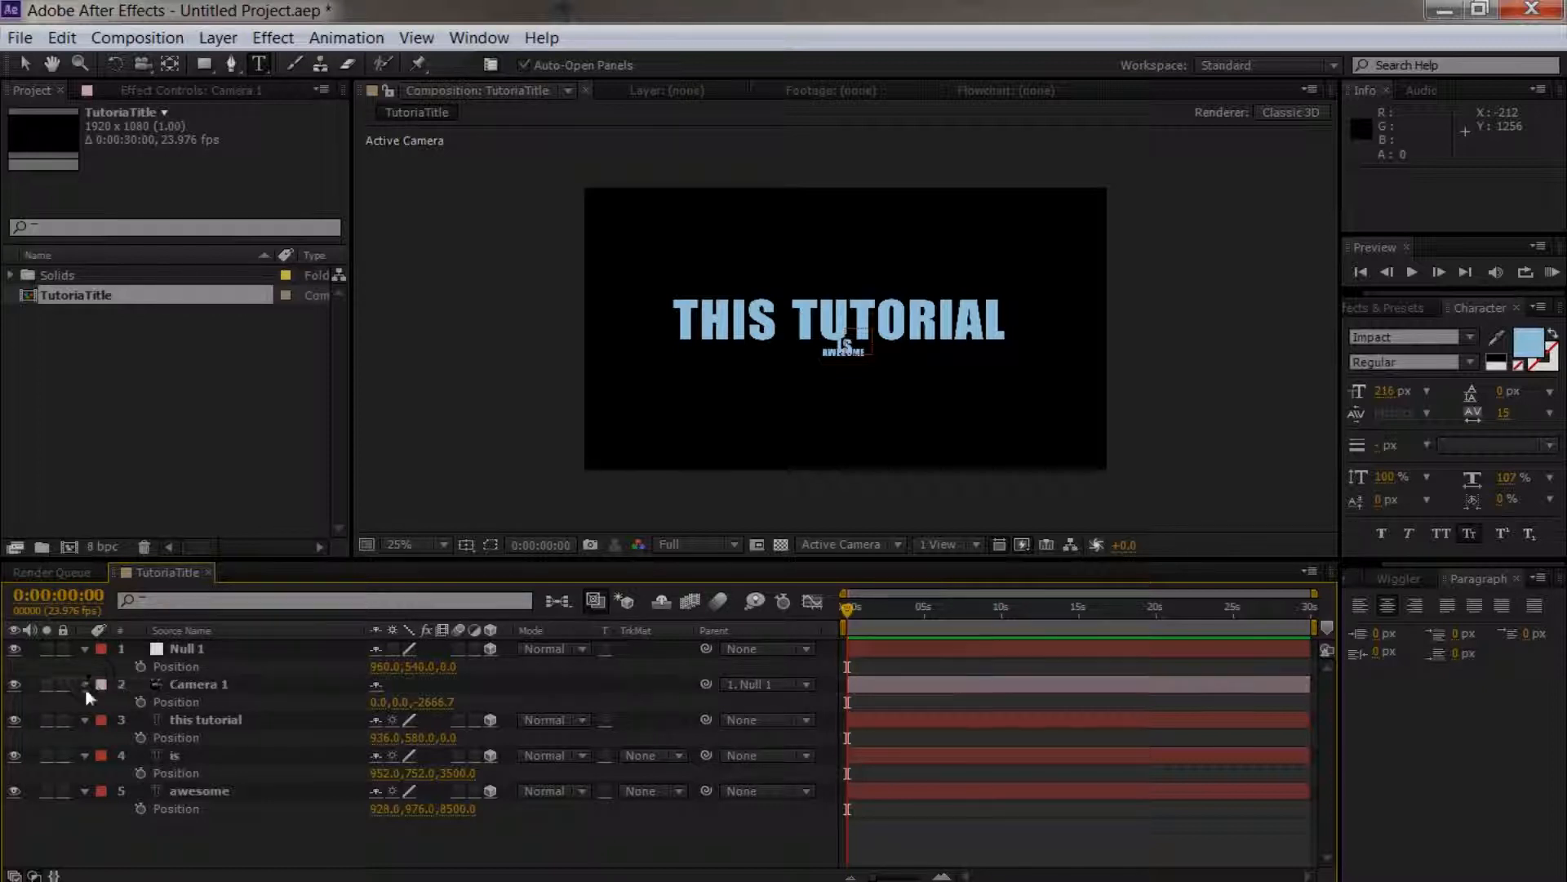
left_click(85, 716)
key("u")
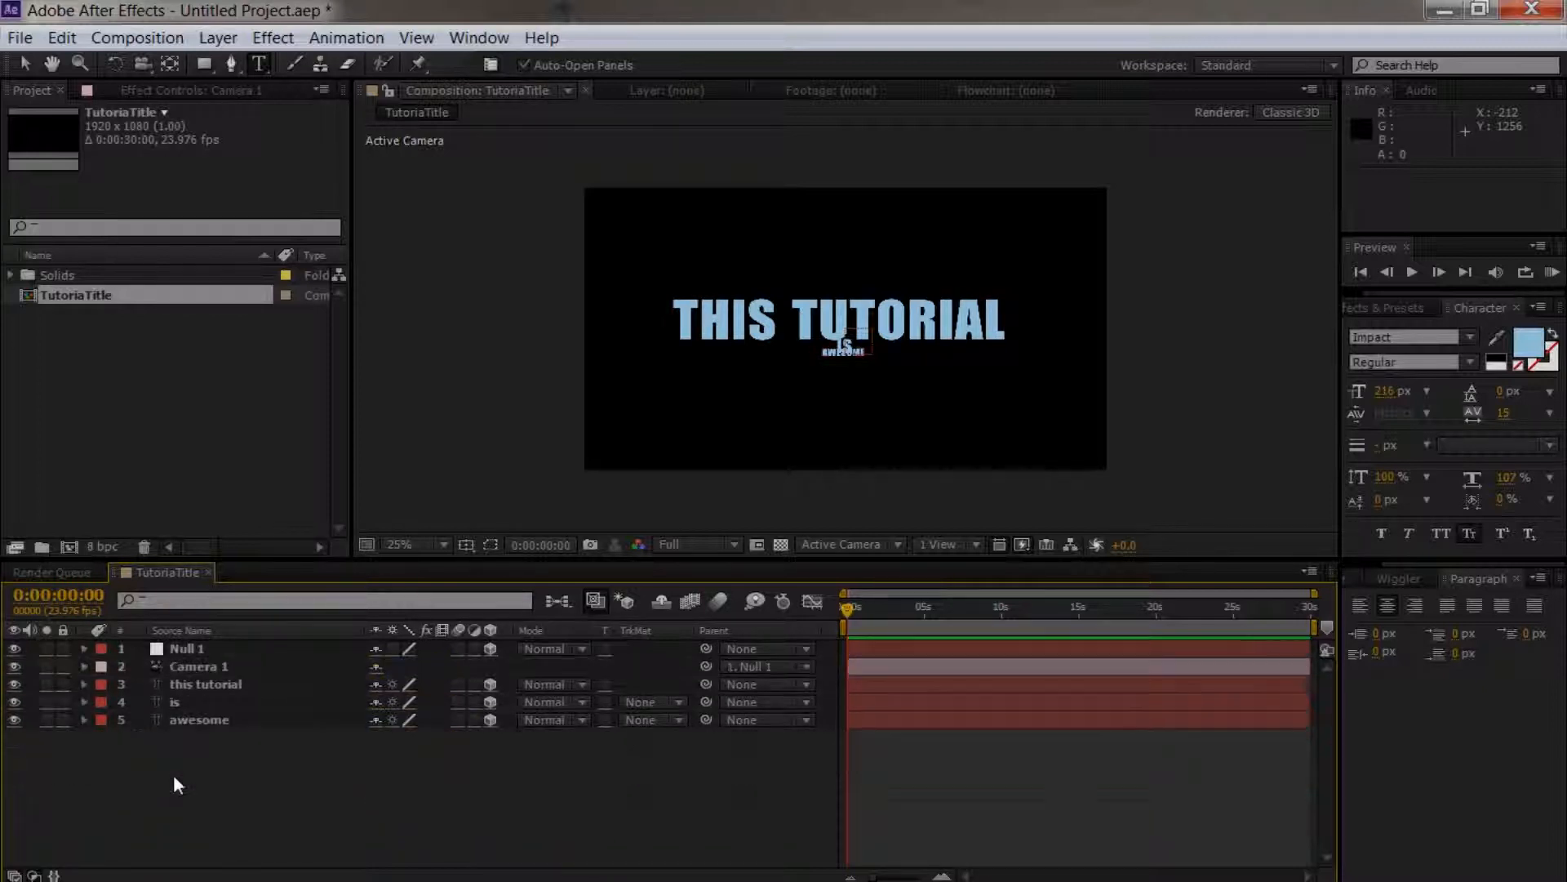
left_click(193, 648)
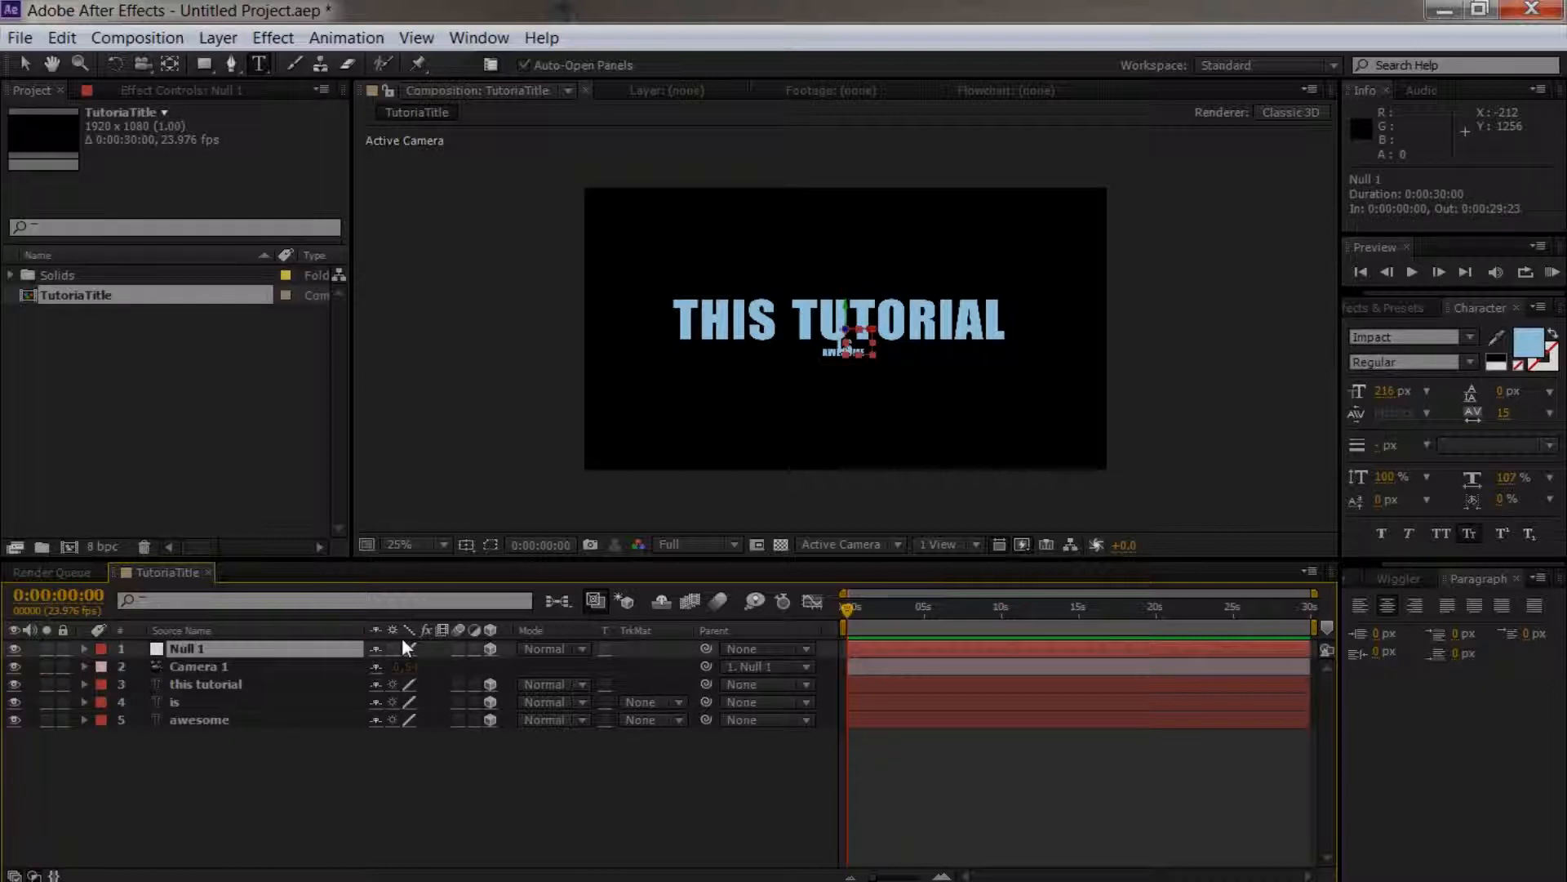
key("p")
Step: Try moving Null 1 along the Z axis to test the camera's travel through the text layers
left_click_drag(449, 666, 565, 650)
left_click(459, 668)
left_click(426, 796)
Step: Animate Null 1's Position with a starting keyframe at 0:00:00:00 and a Z value of 4220 at 0:00:02:20
left_click(183, 645)
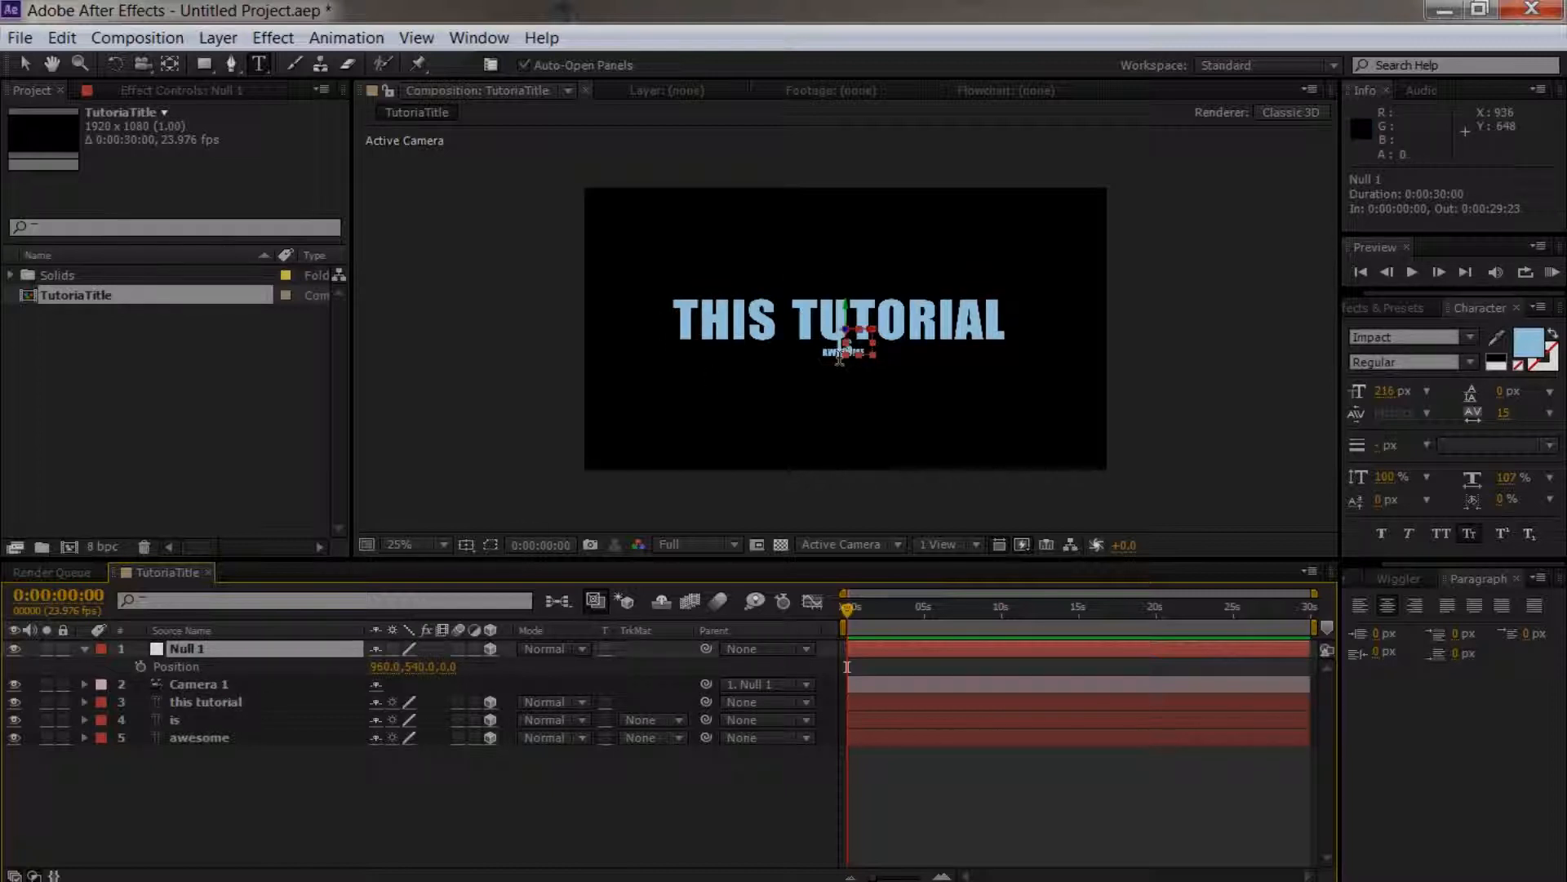
left_click(140, 666)
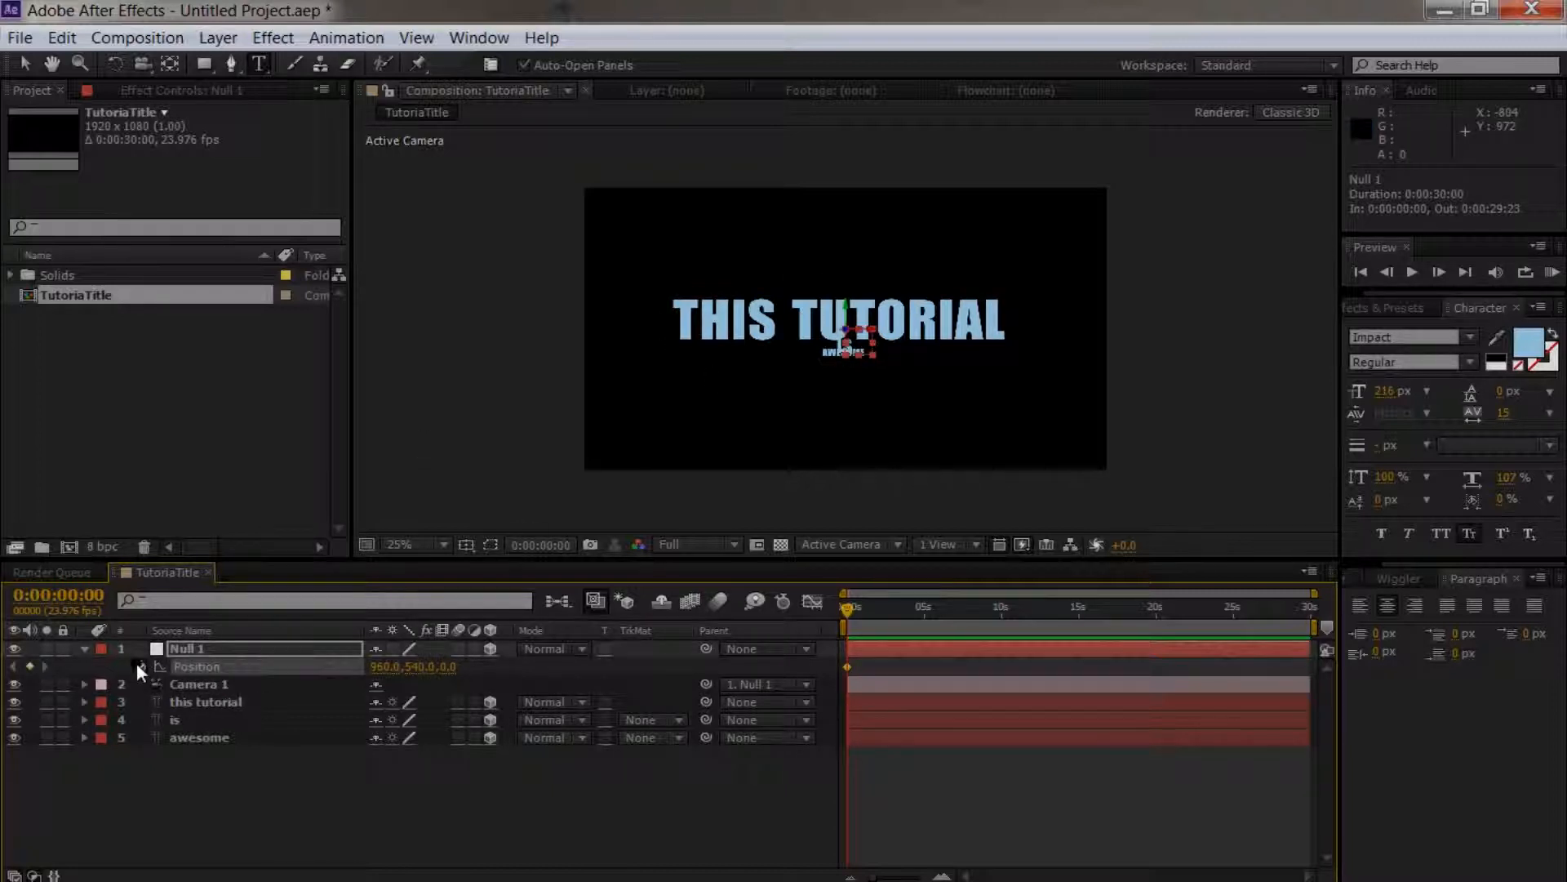
left_click(1002, 611)
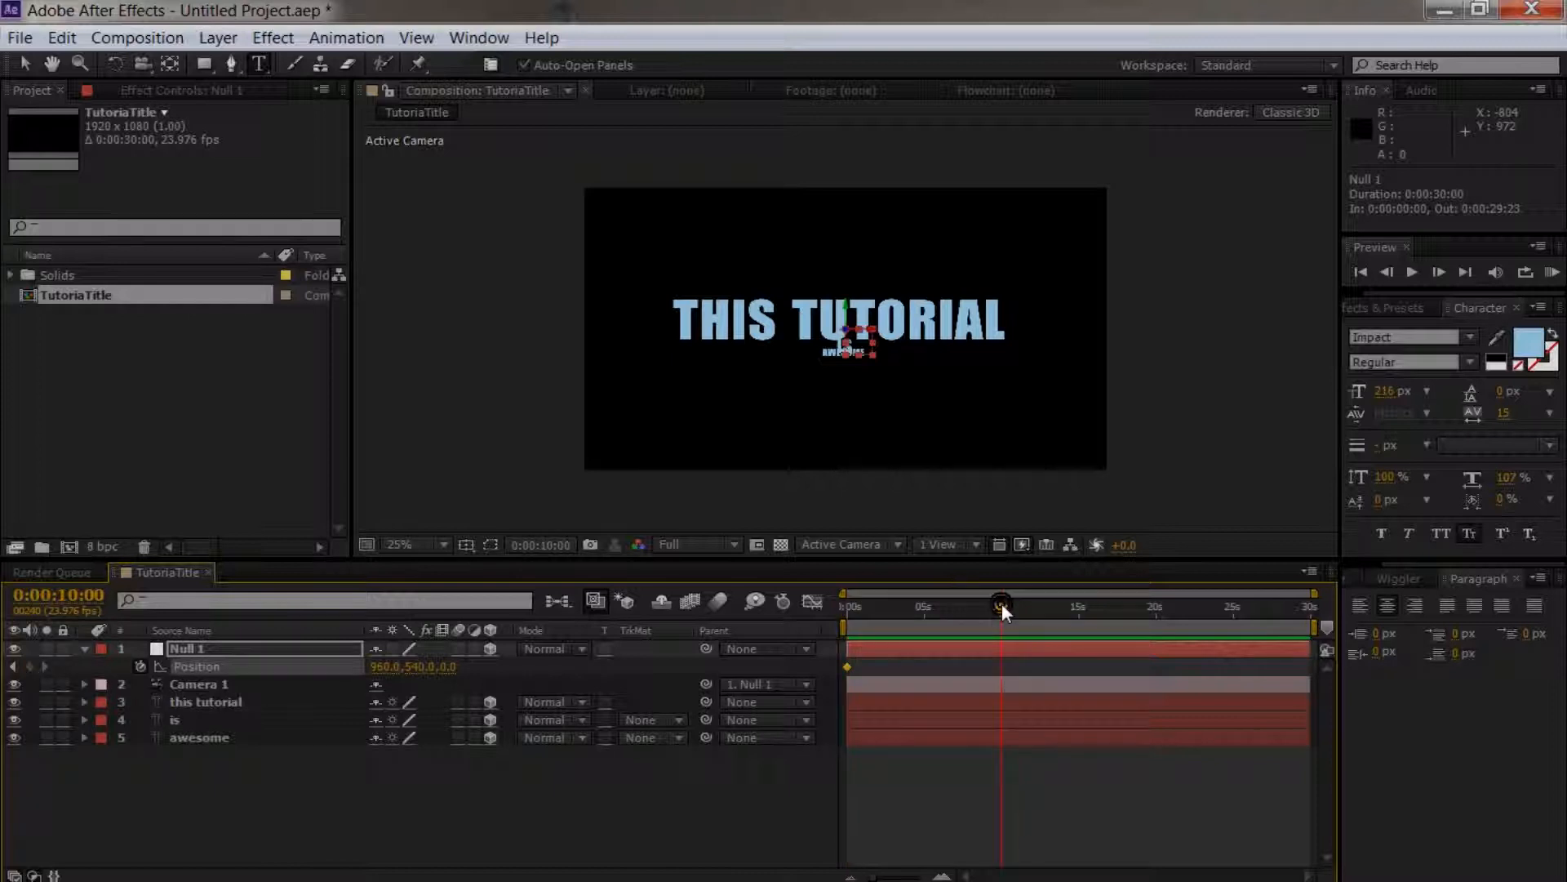
left_click(890, 608)
left_click_drag(445, 668, 784, 663)
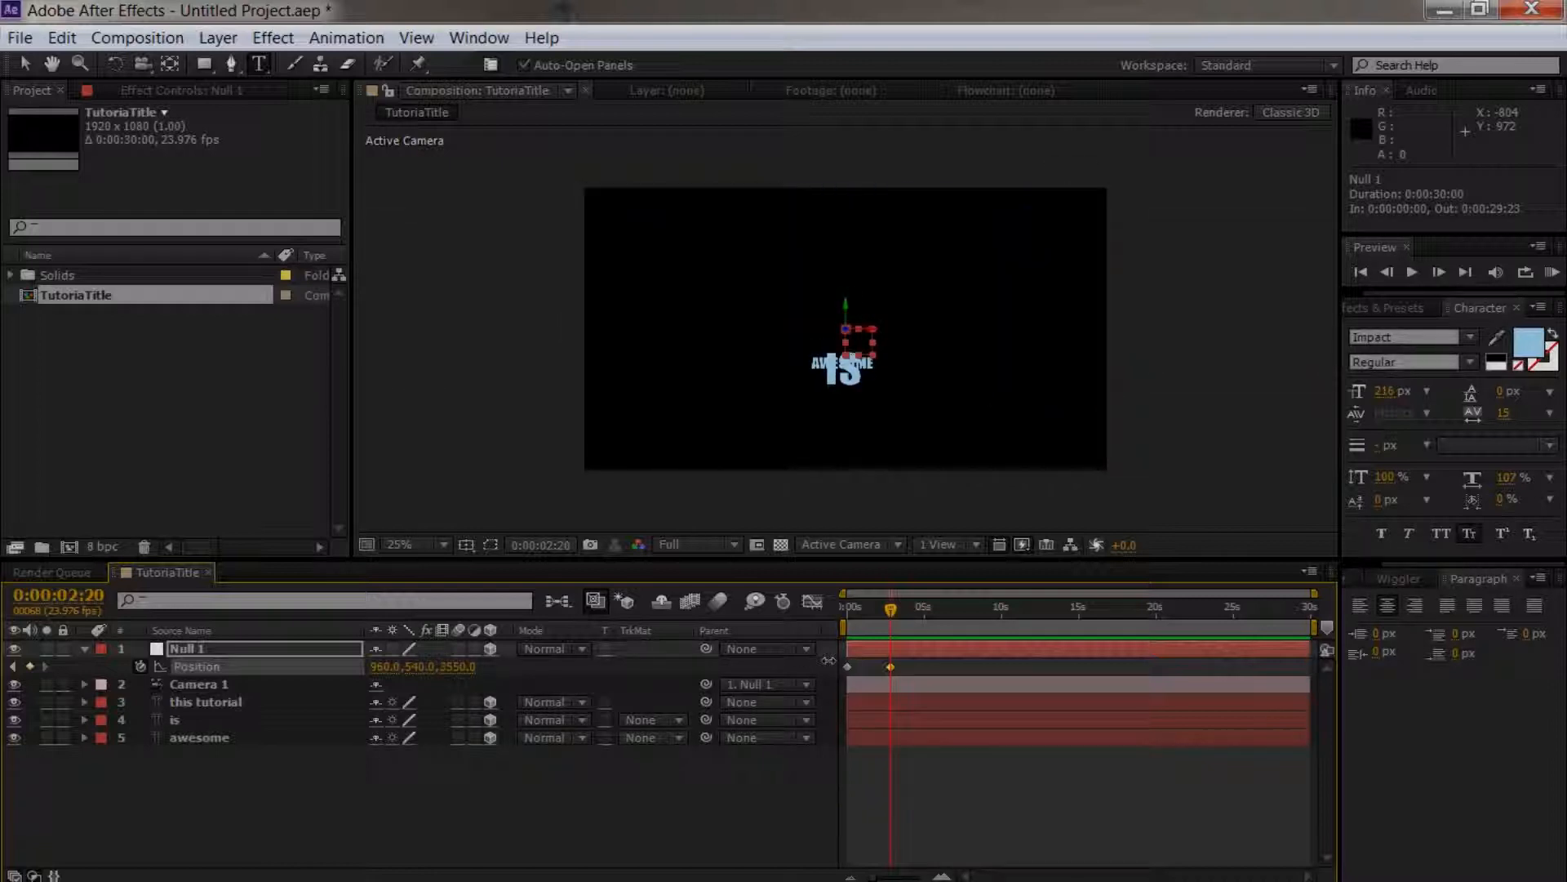
Step: Reveal the "is" layer's Position and set its Y value to 562 to raise the text in the frame
left_click(194, 716)
key("p")
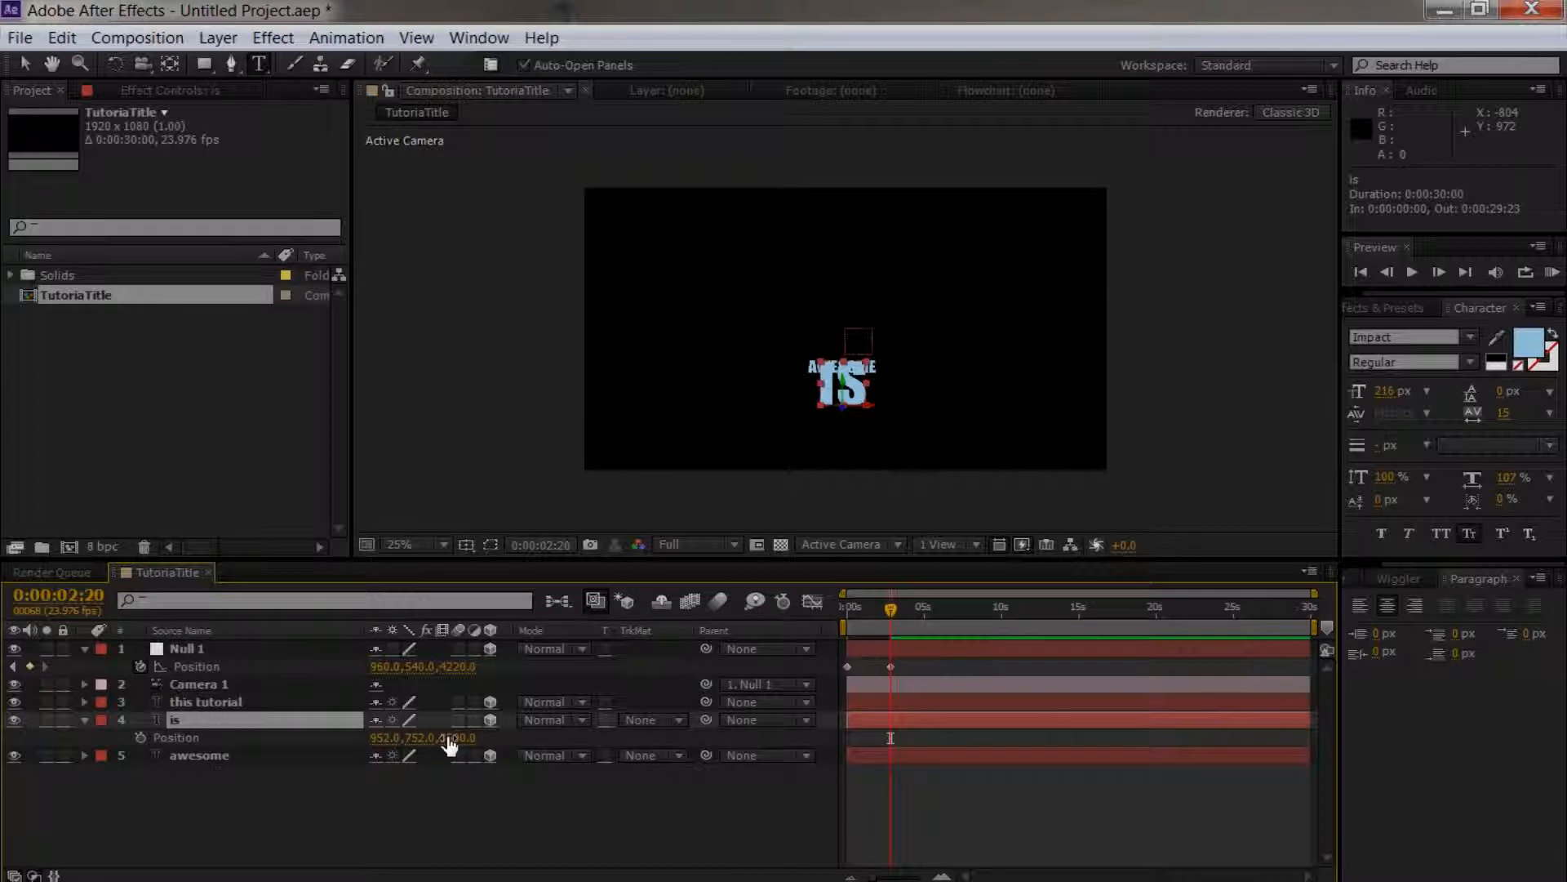
left_click_drag(449, 742, 397, 739)
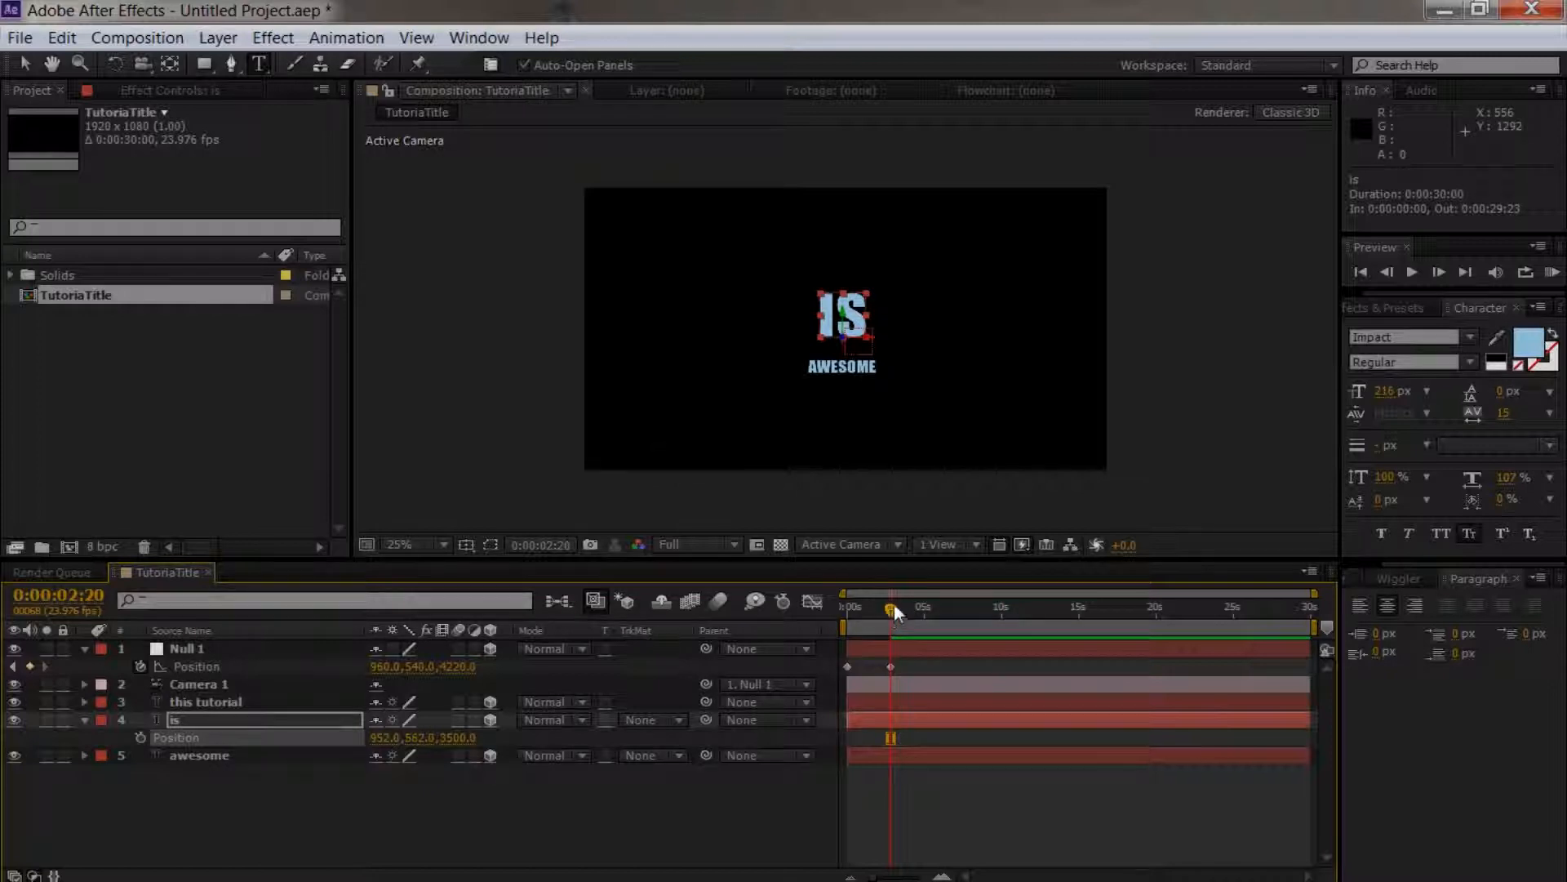
Step: Add a Position keyframe to Null 1 at 0:00:05:17 with a Z value of 7430
left_click_drag(892, 609, 945, 609)
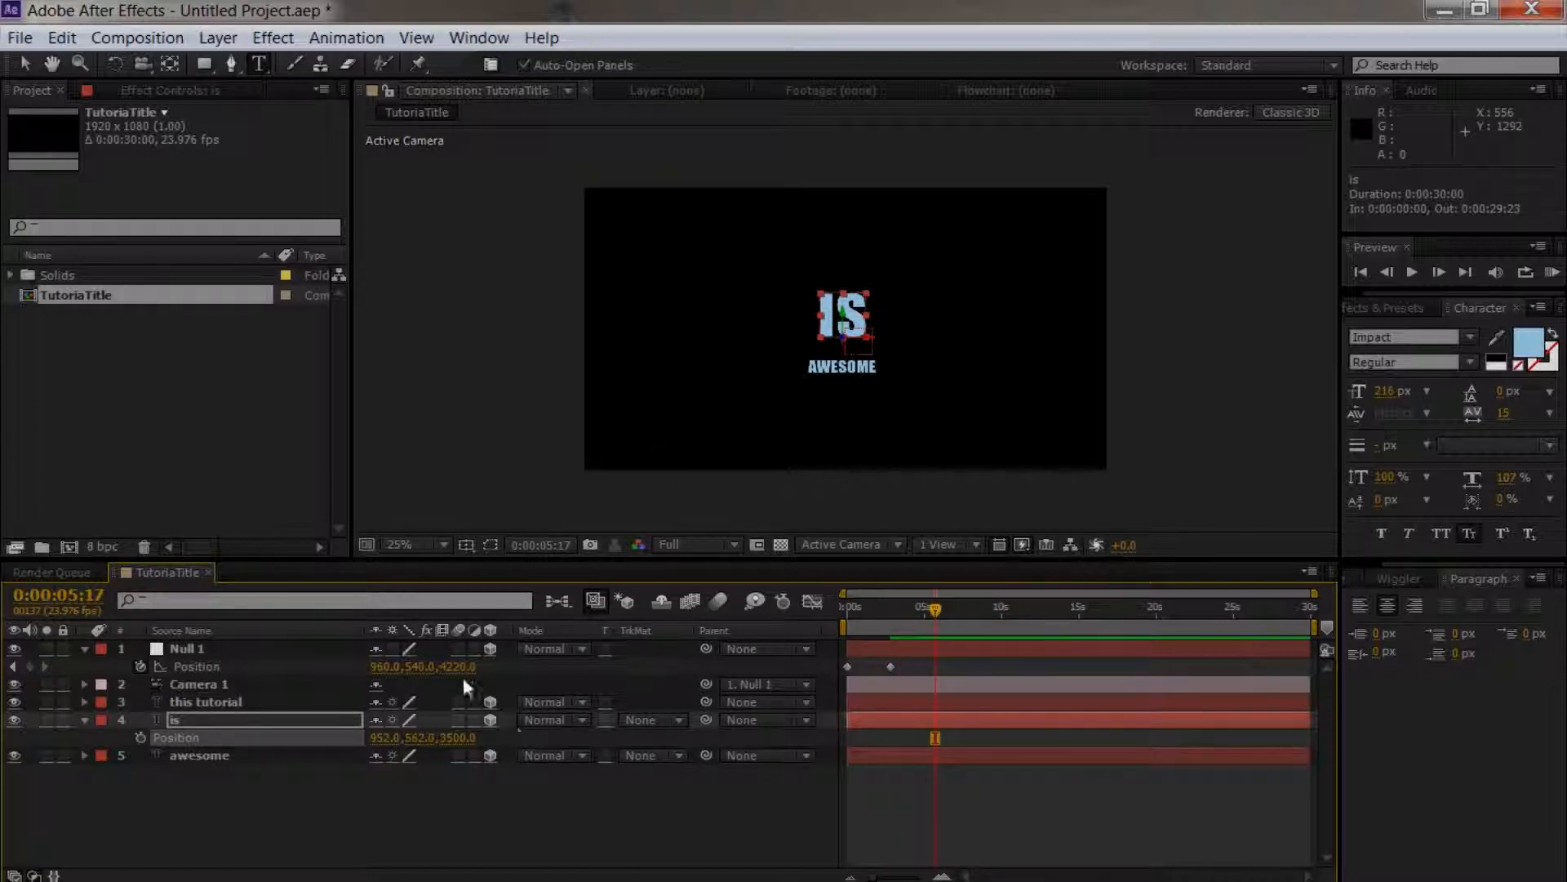
left_click_drag(458, 666, 811, 666)
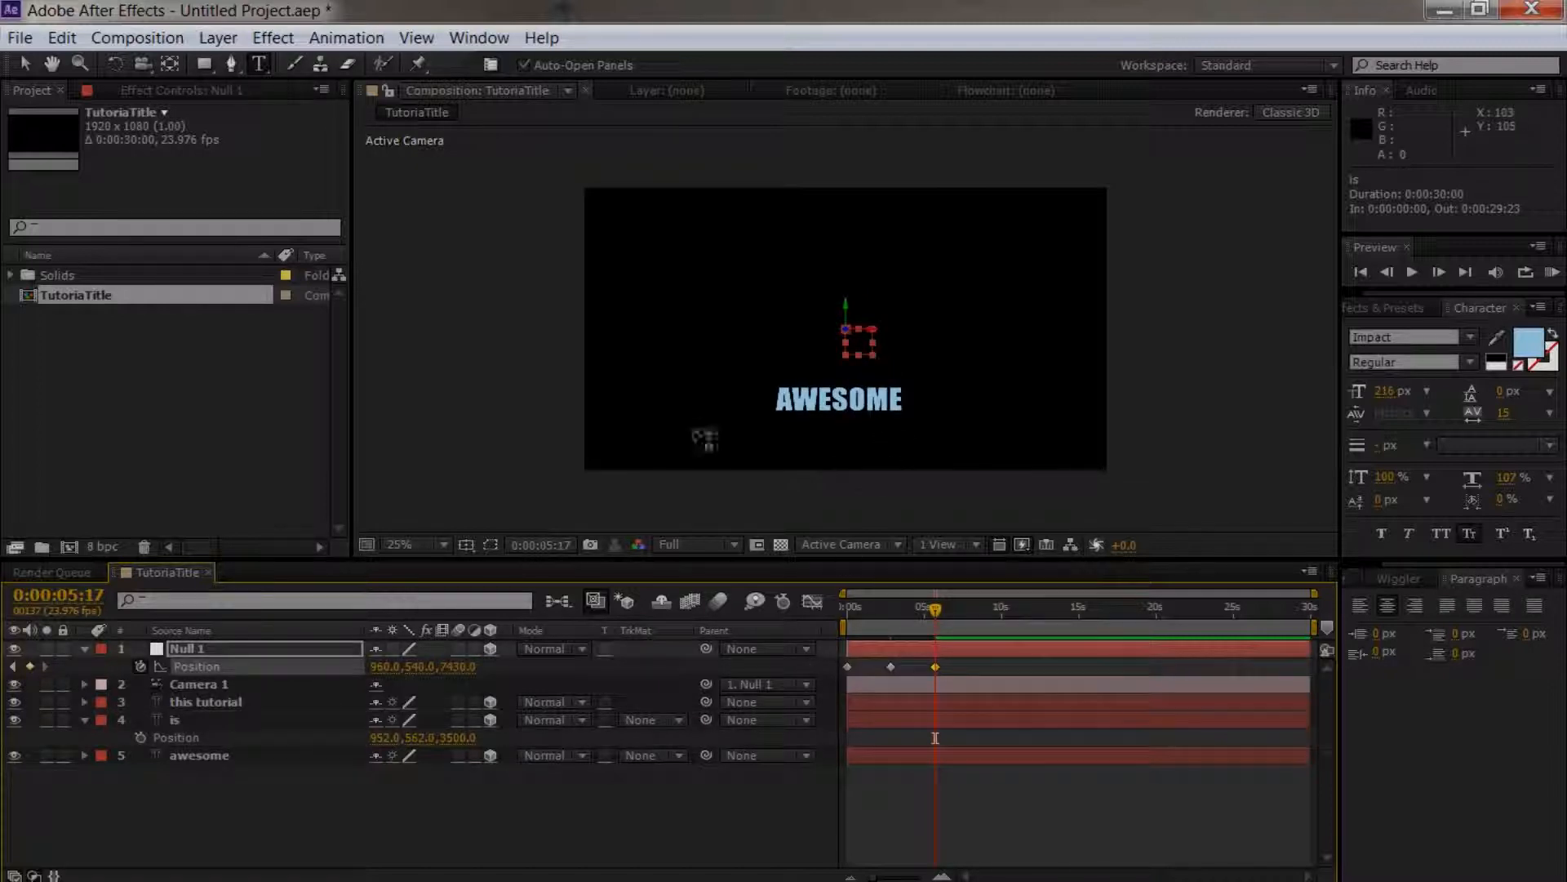
Step: Reveal the "awesome" layer's Position and set its Y value to 566
left_click(218, 755)
key("p")
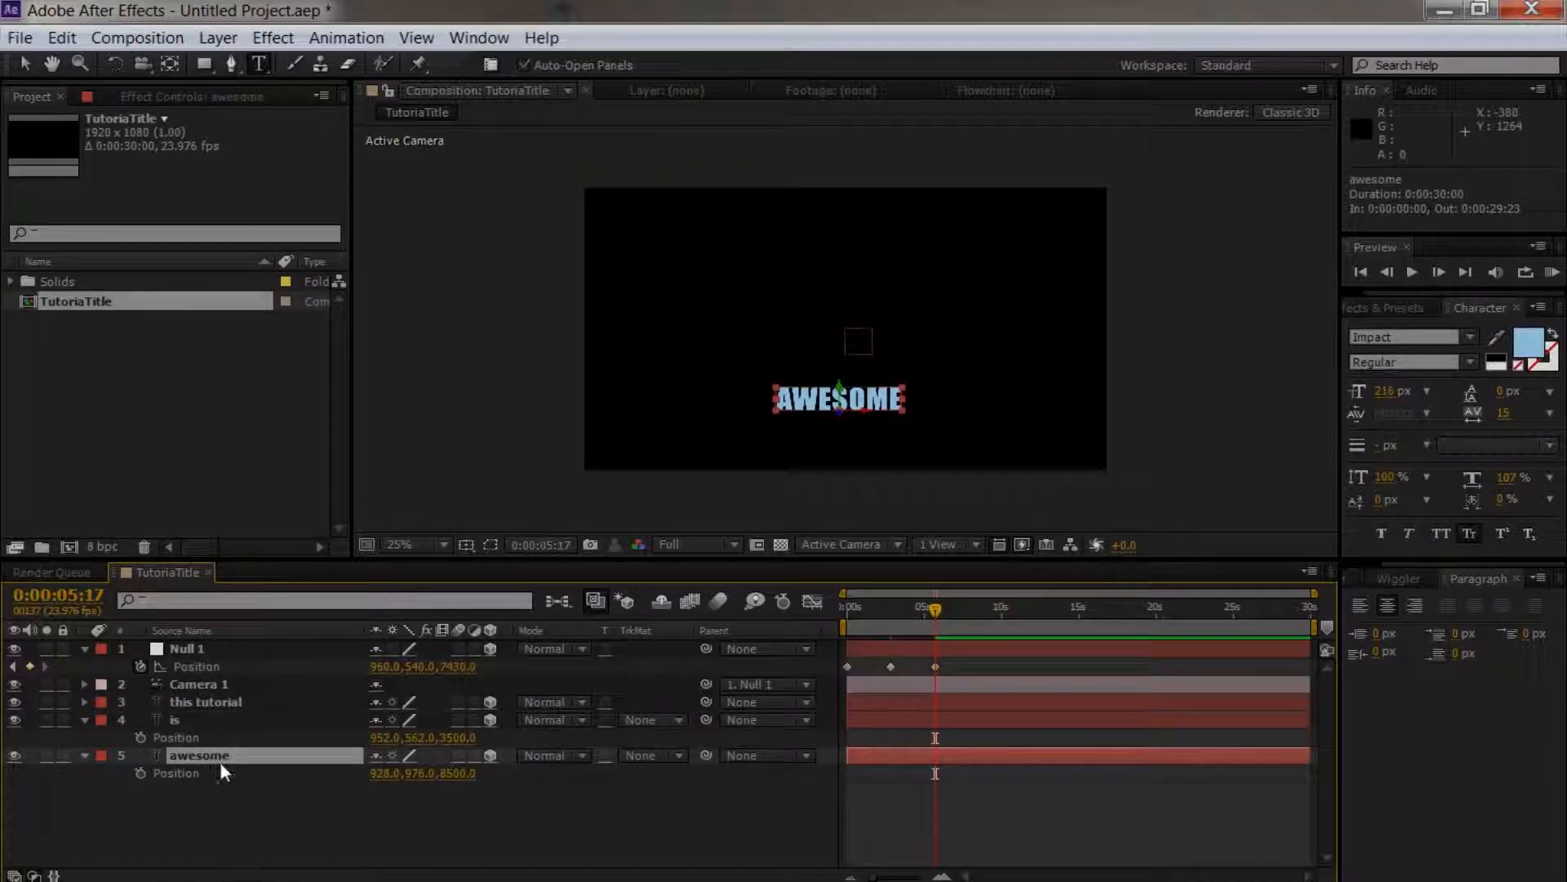
left_click_drag(421, 773, 384, 774)
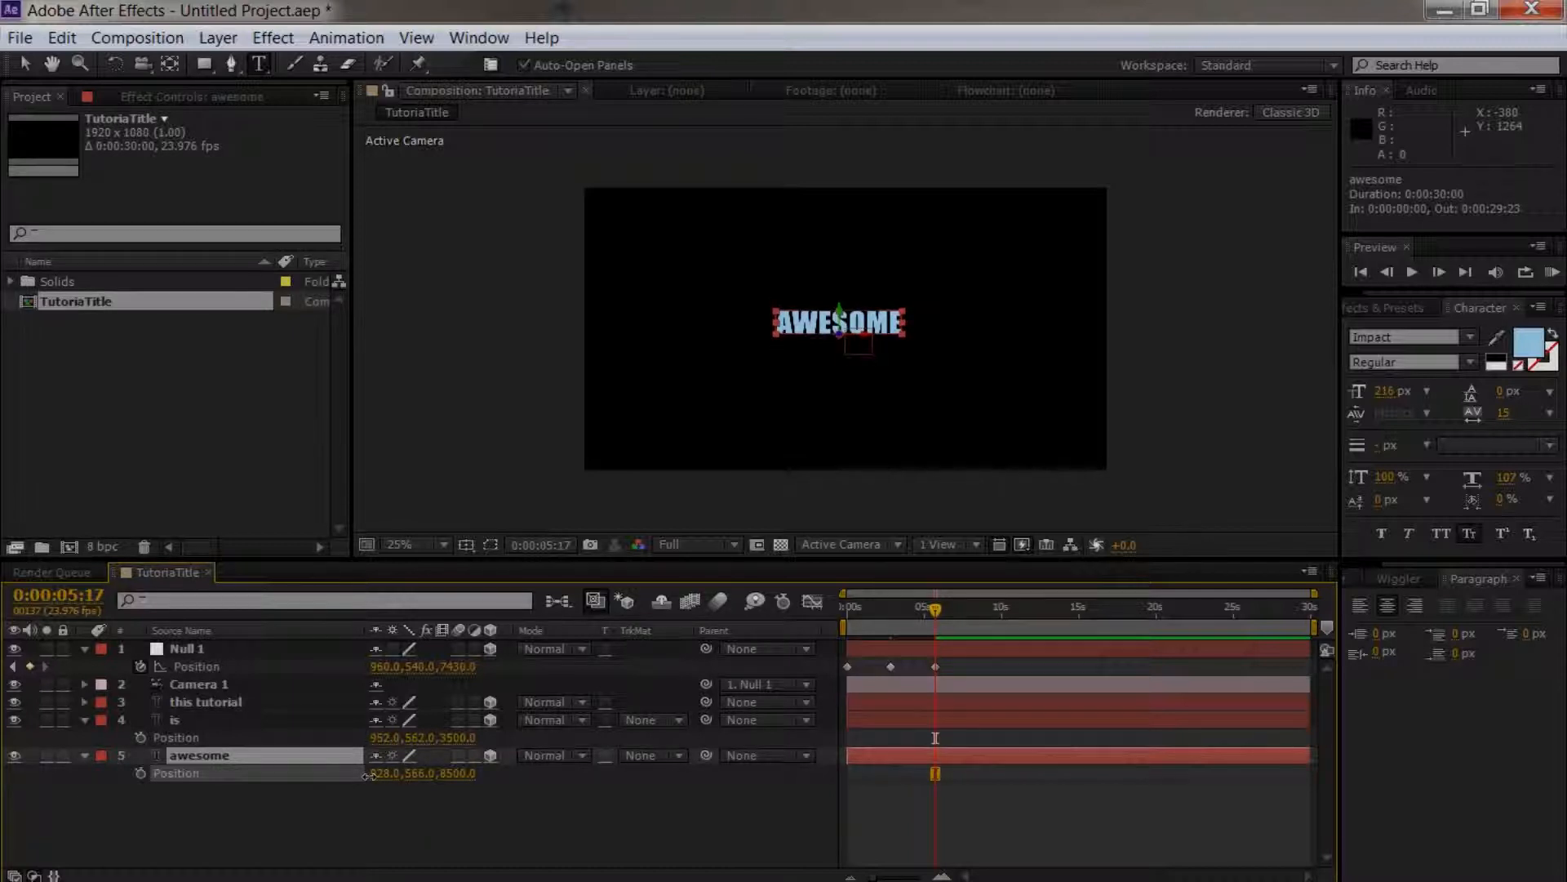
Step: Increase Null 1's Z position further at 0:00:05:17 and preview the camera animation from the start
left_click_drag(462, 667, 657, 657)
left_click_drag(933, 605, 819, 623)
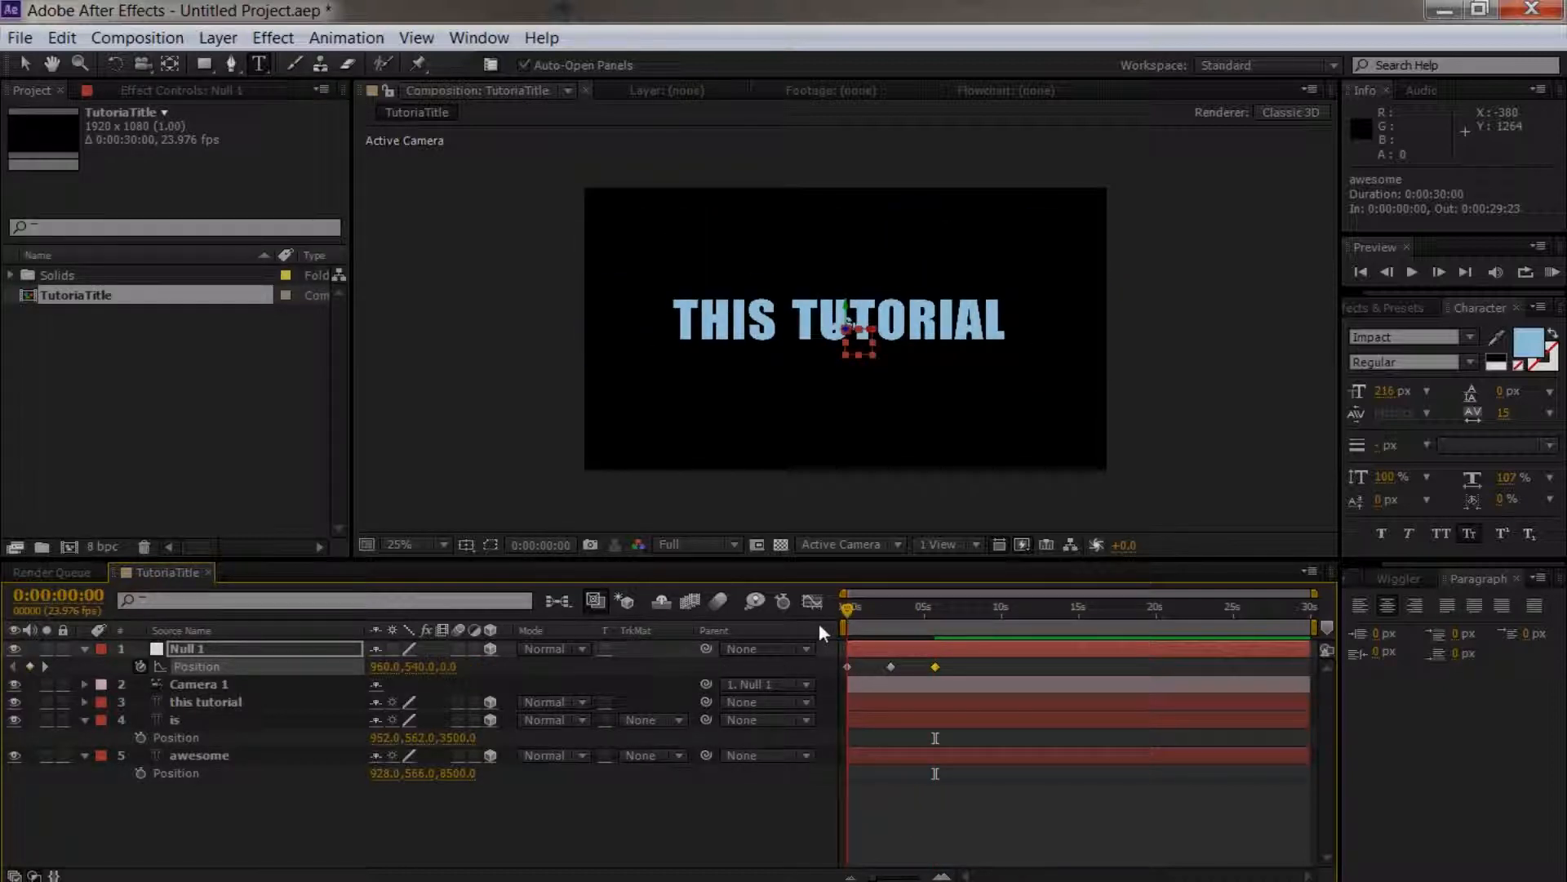
key("KP_0")
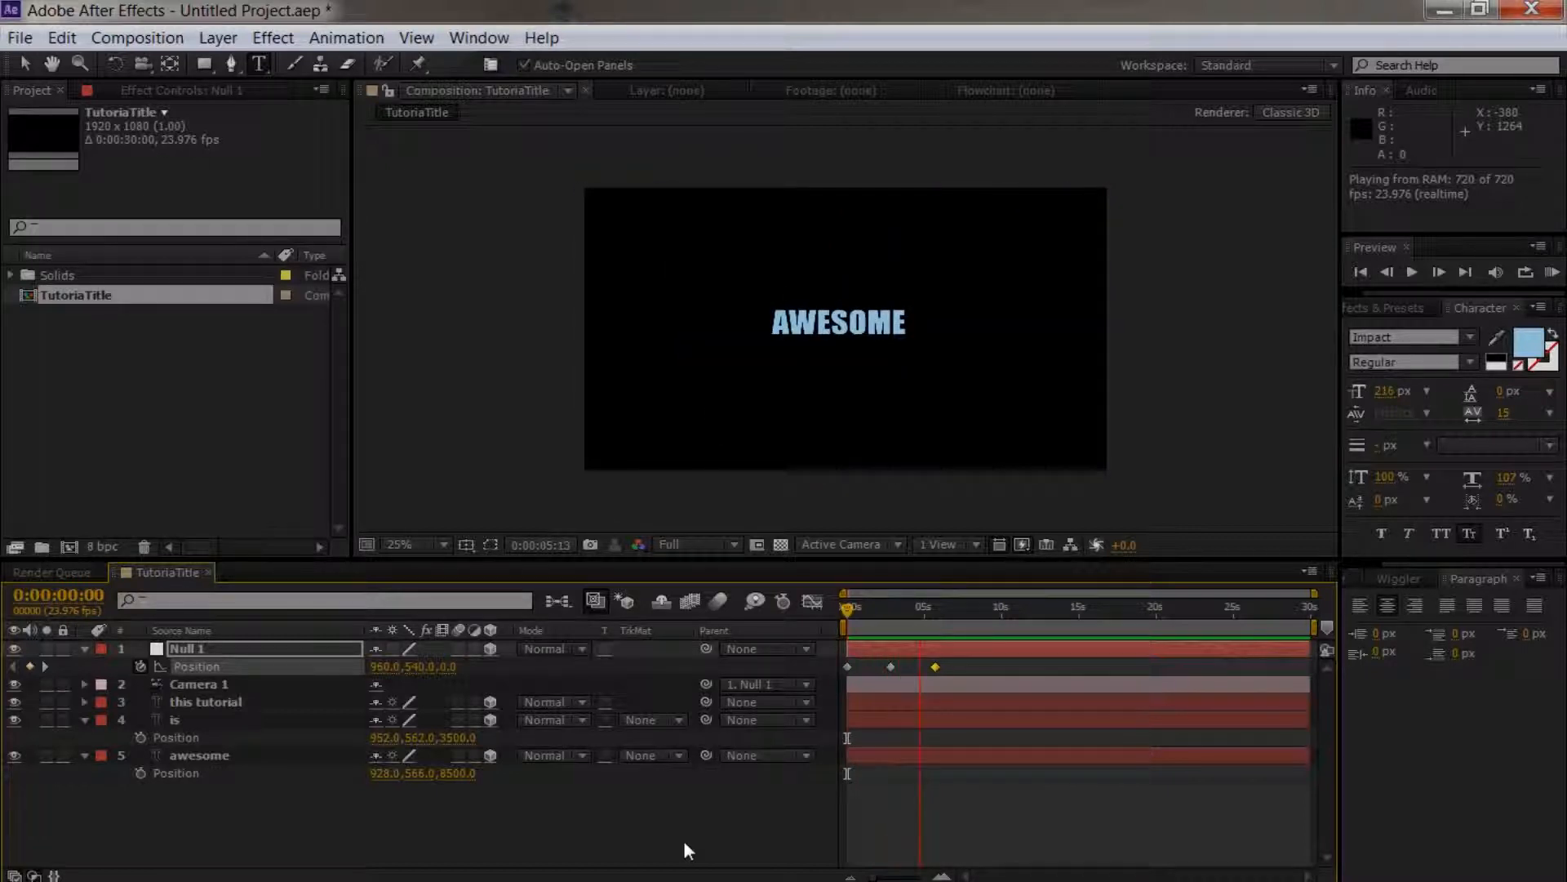
key("space")
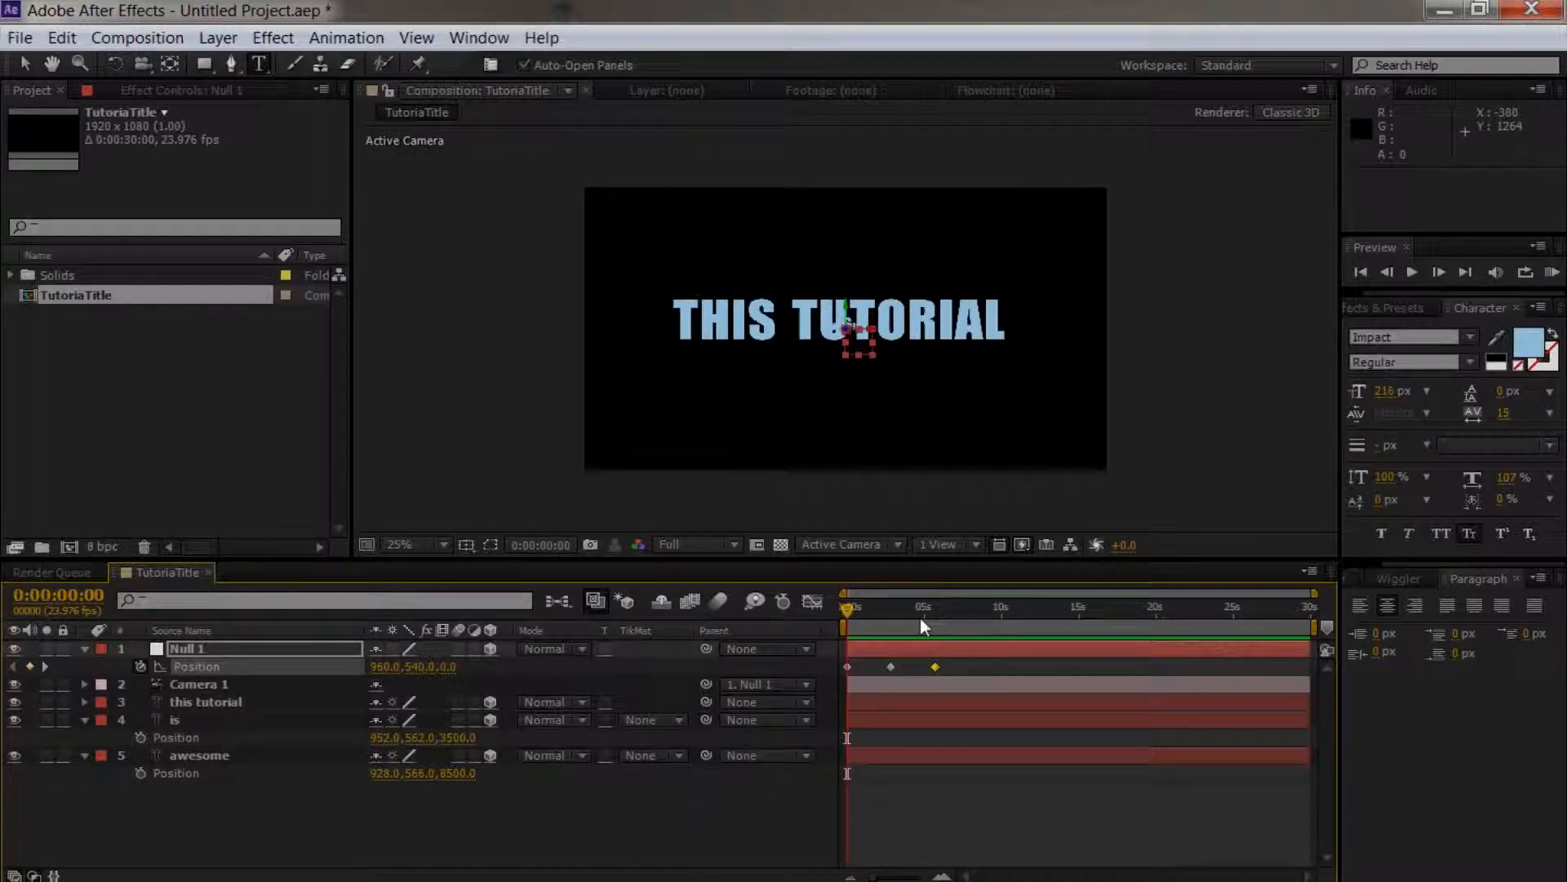
Step: Add an Opacity keyframe of 0% to the "is" layer at 0:00:01:18
mouse_move(845, 607)
left_mouse_down()
mouse_move(874, 612)
mouse_move(854, 617)
left_mouse_up()
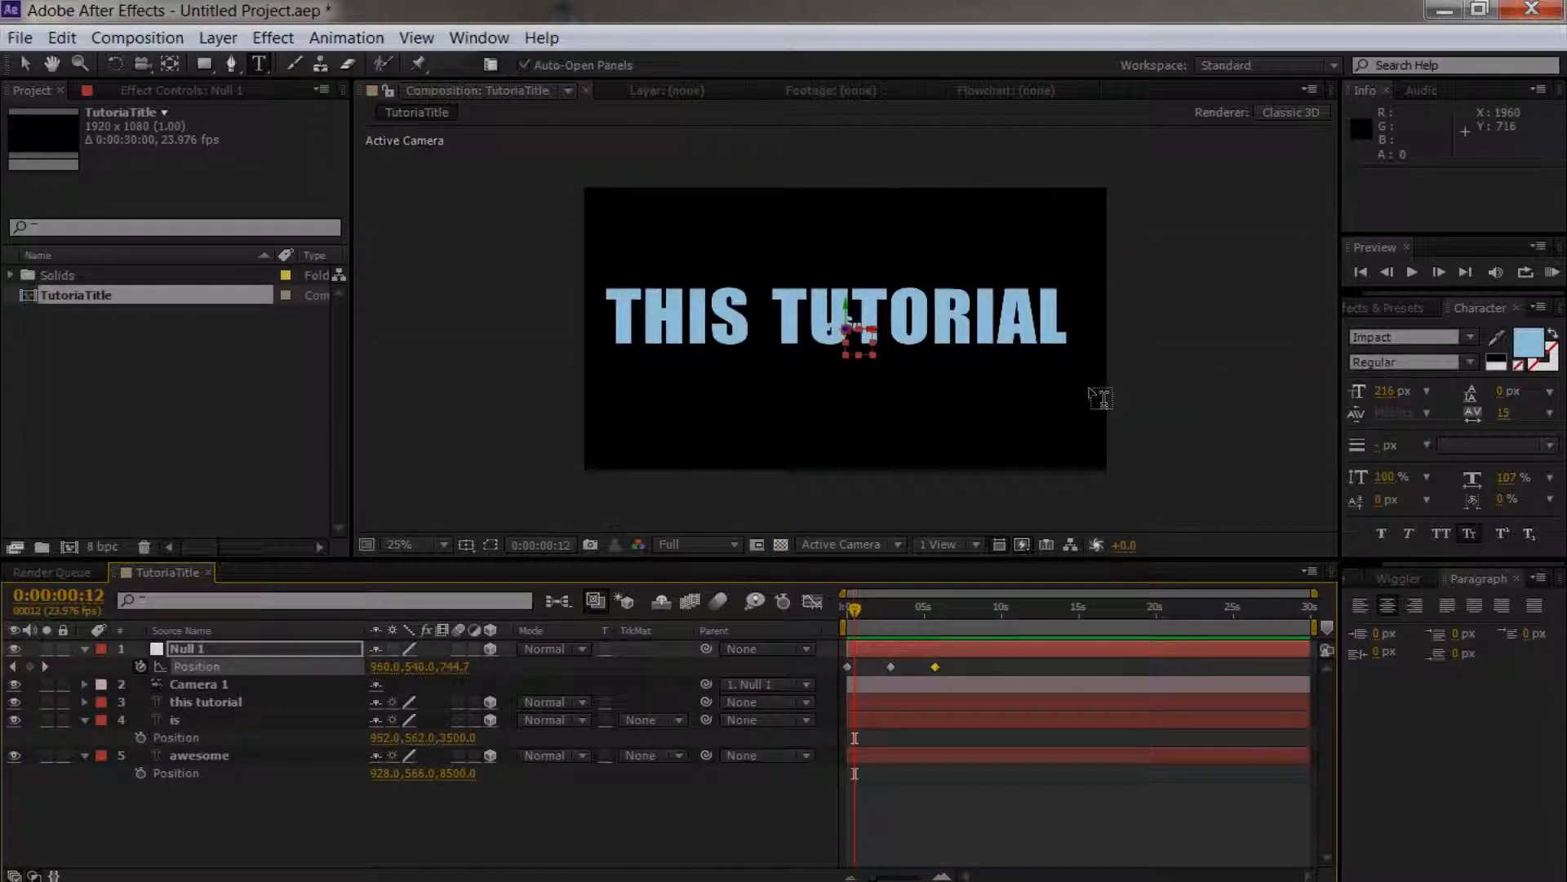
left_click_drag(854, 609, 873, 610)
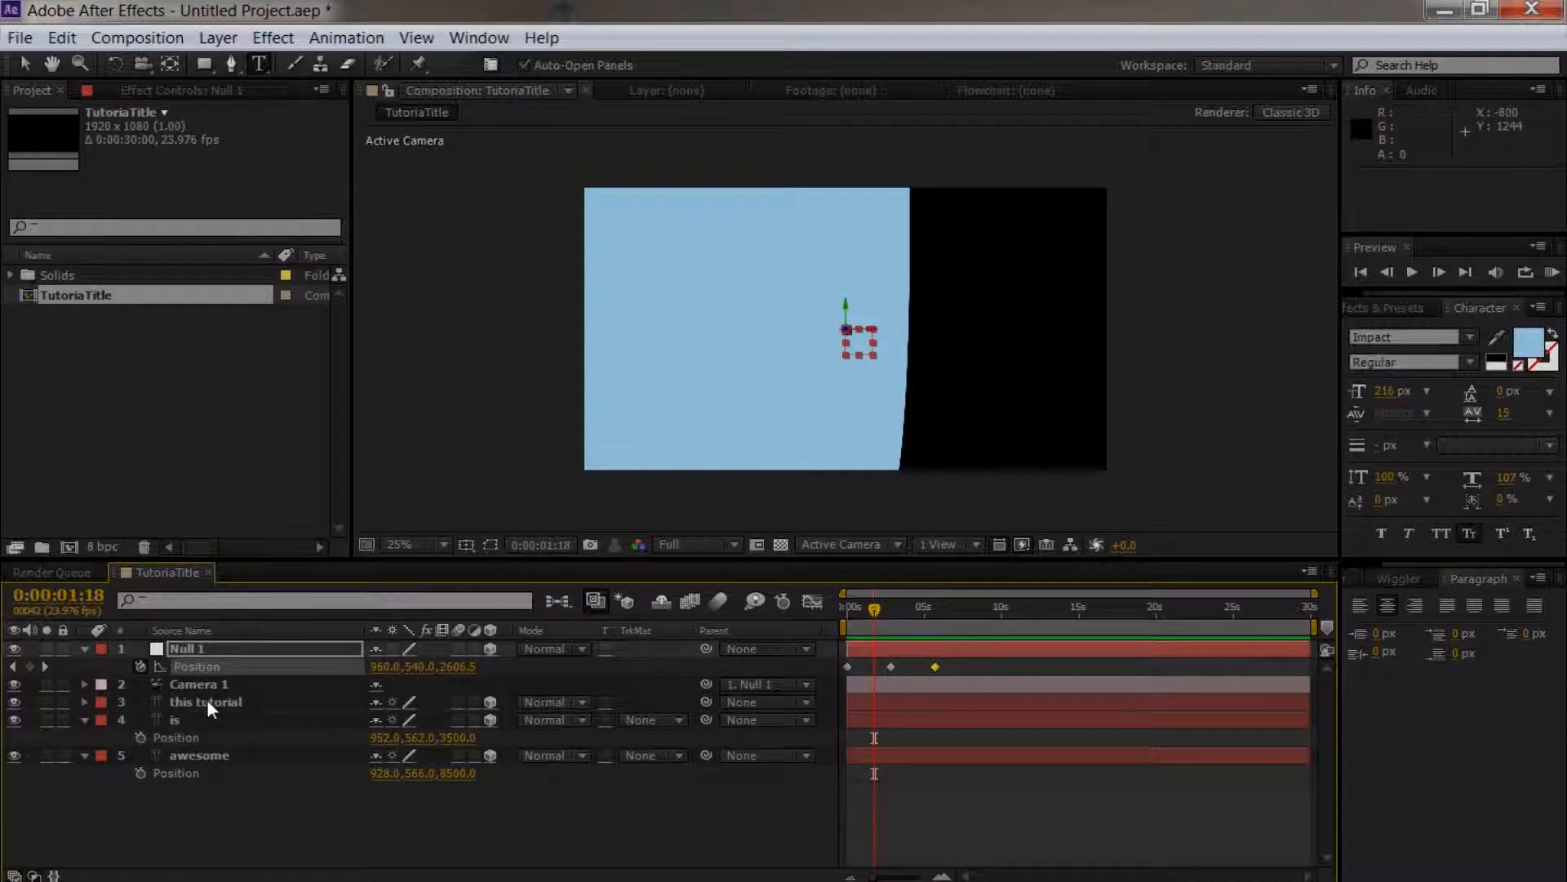
left_click(190, 719)
key("t")
left_click(140, 737)
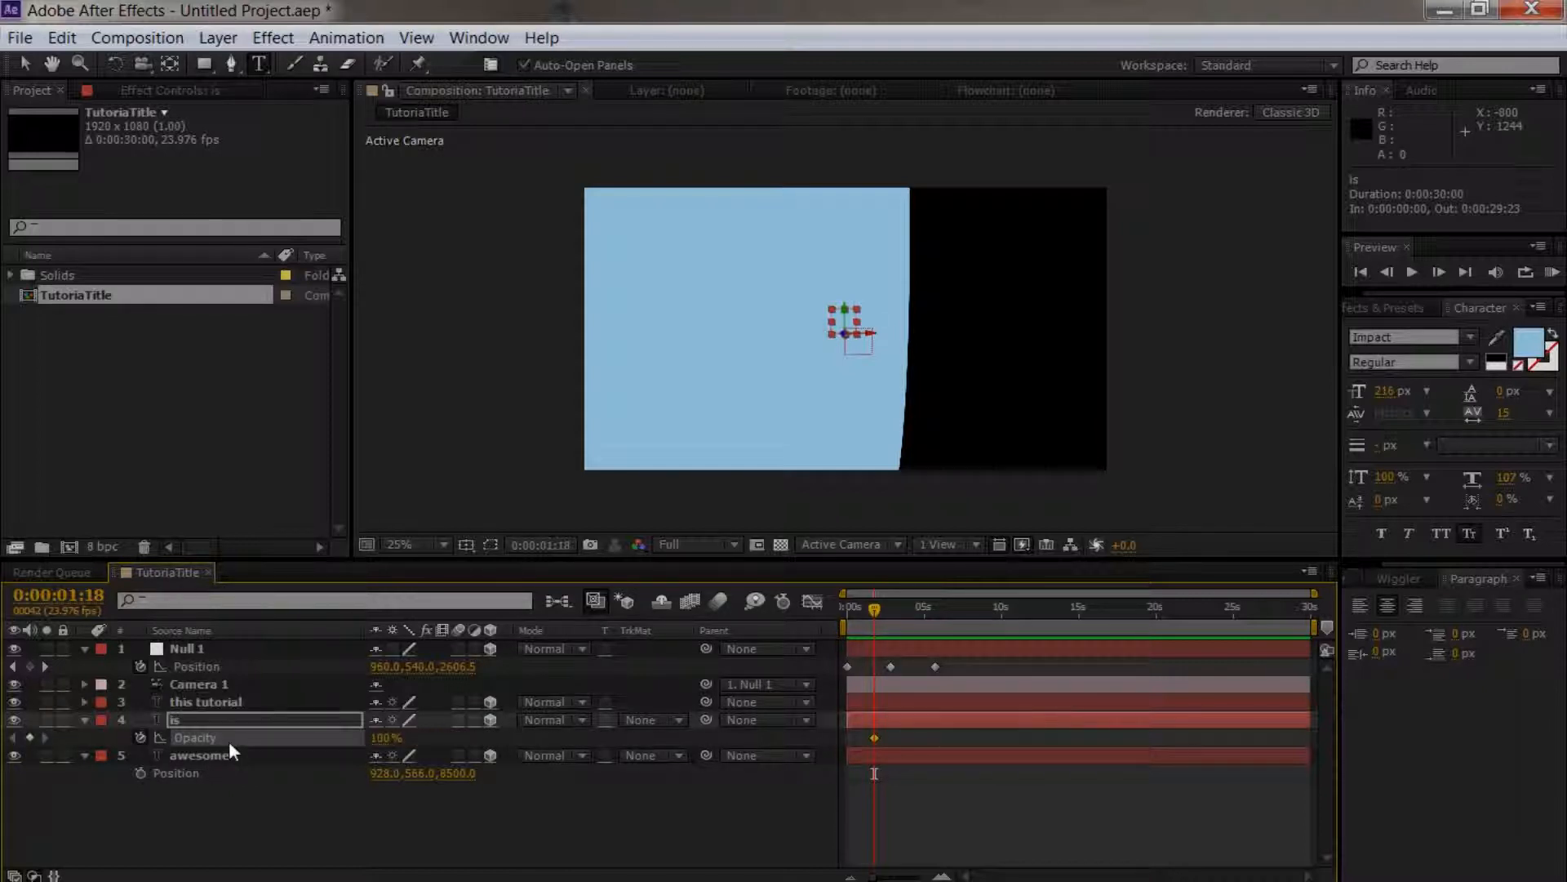
left_click(380, 737)
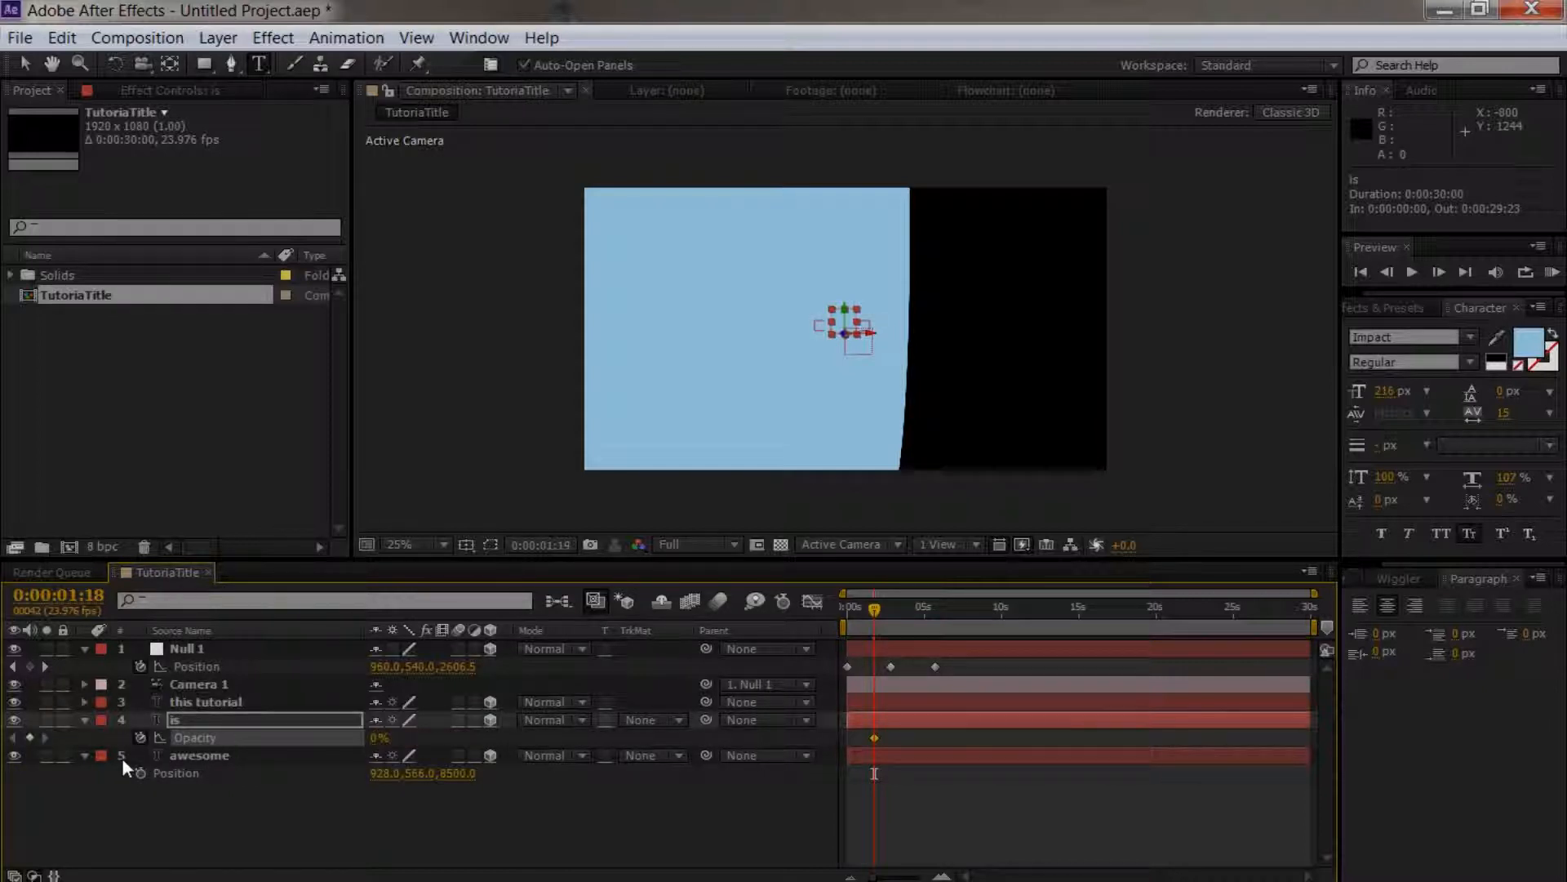
Step: Set the "is" layer's Opacity to 100% three frames further on, at 0:00:01:21
key("Page_Down")
key("Page_Down")
key("Page_Down")
left_click(379, 737)
type("100")
key("Return")
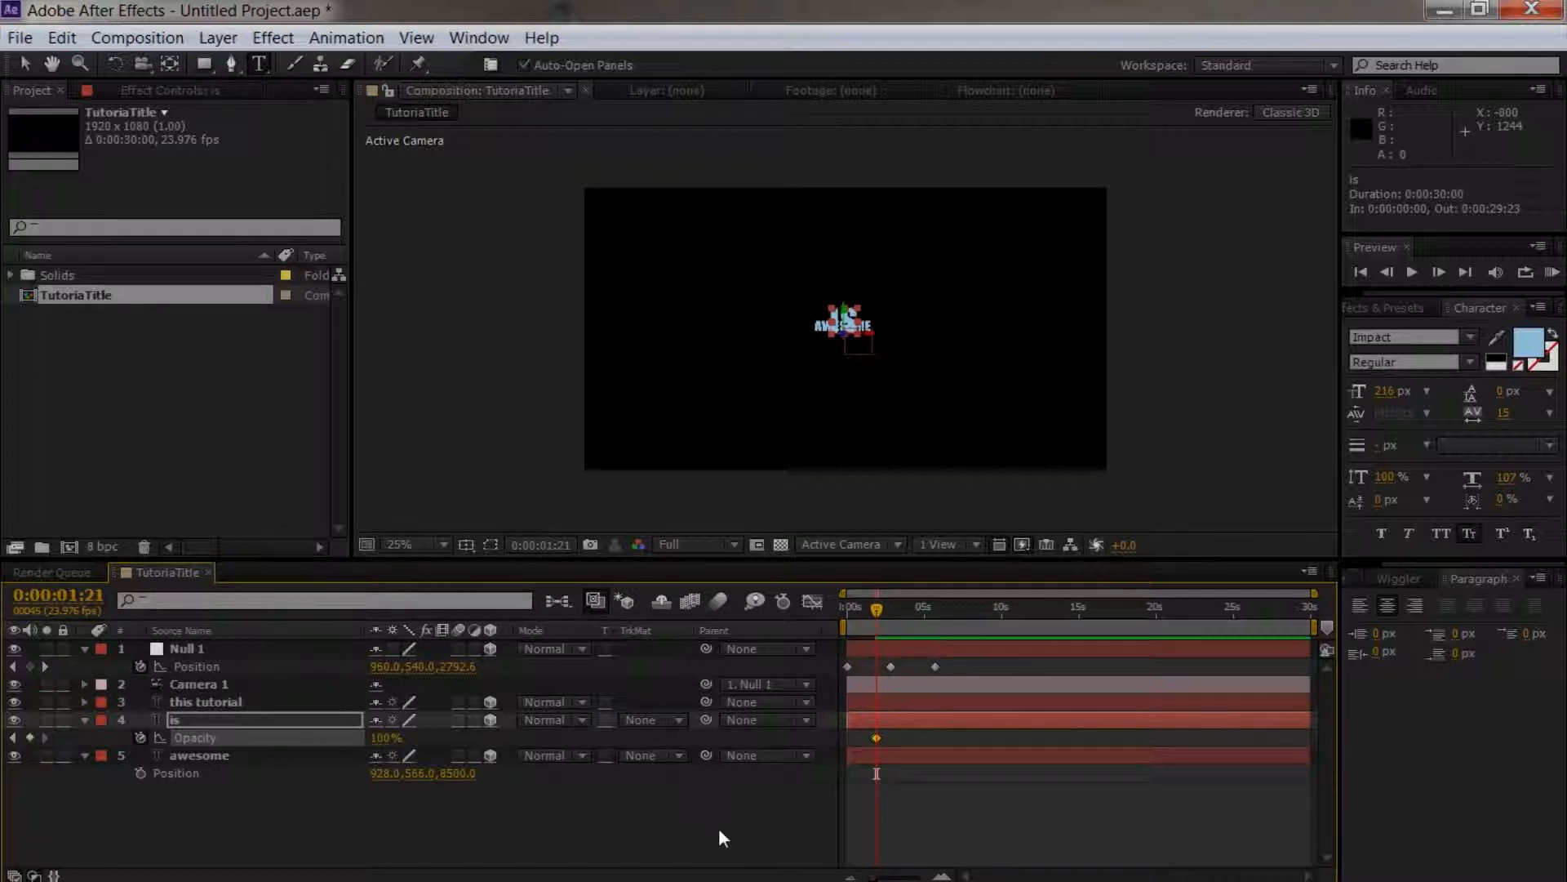
Step: Add an Opacity keyframe of 0% to the "awesome" layer at 0:00:03:21
mouse_move(889, 593)
left_mouse_down()
mouse_move(875, 604)
mouse_move(905, 601)
left_mouse_up()
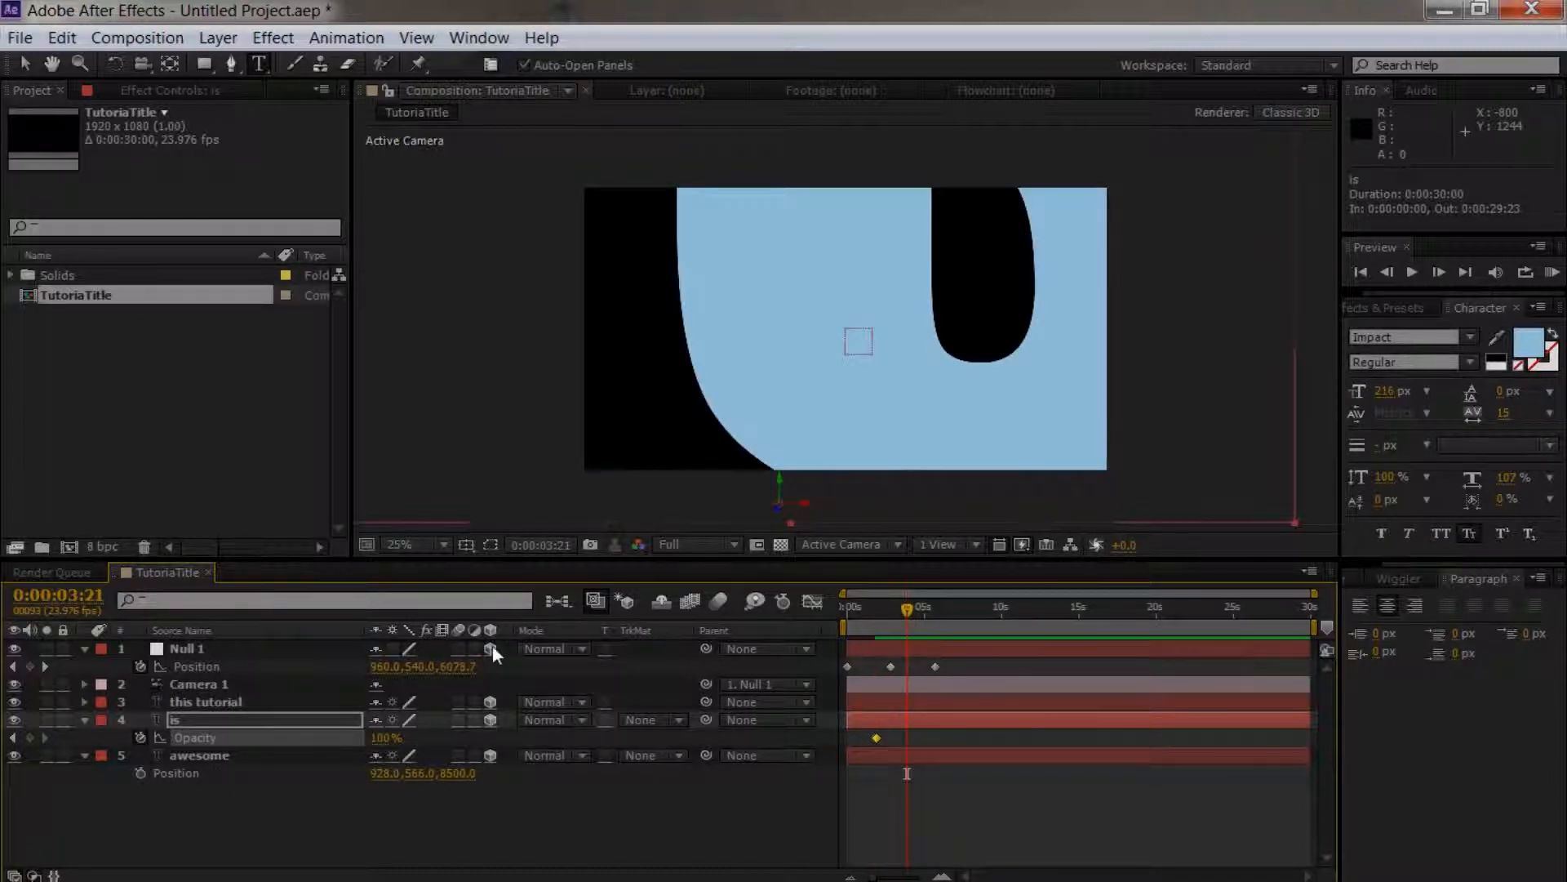
left_click(206, 748)
key("t")
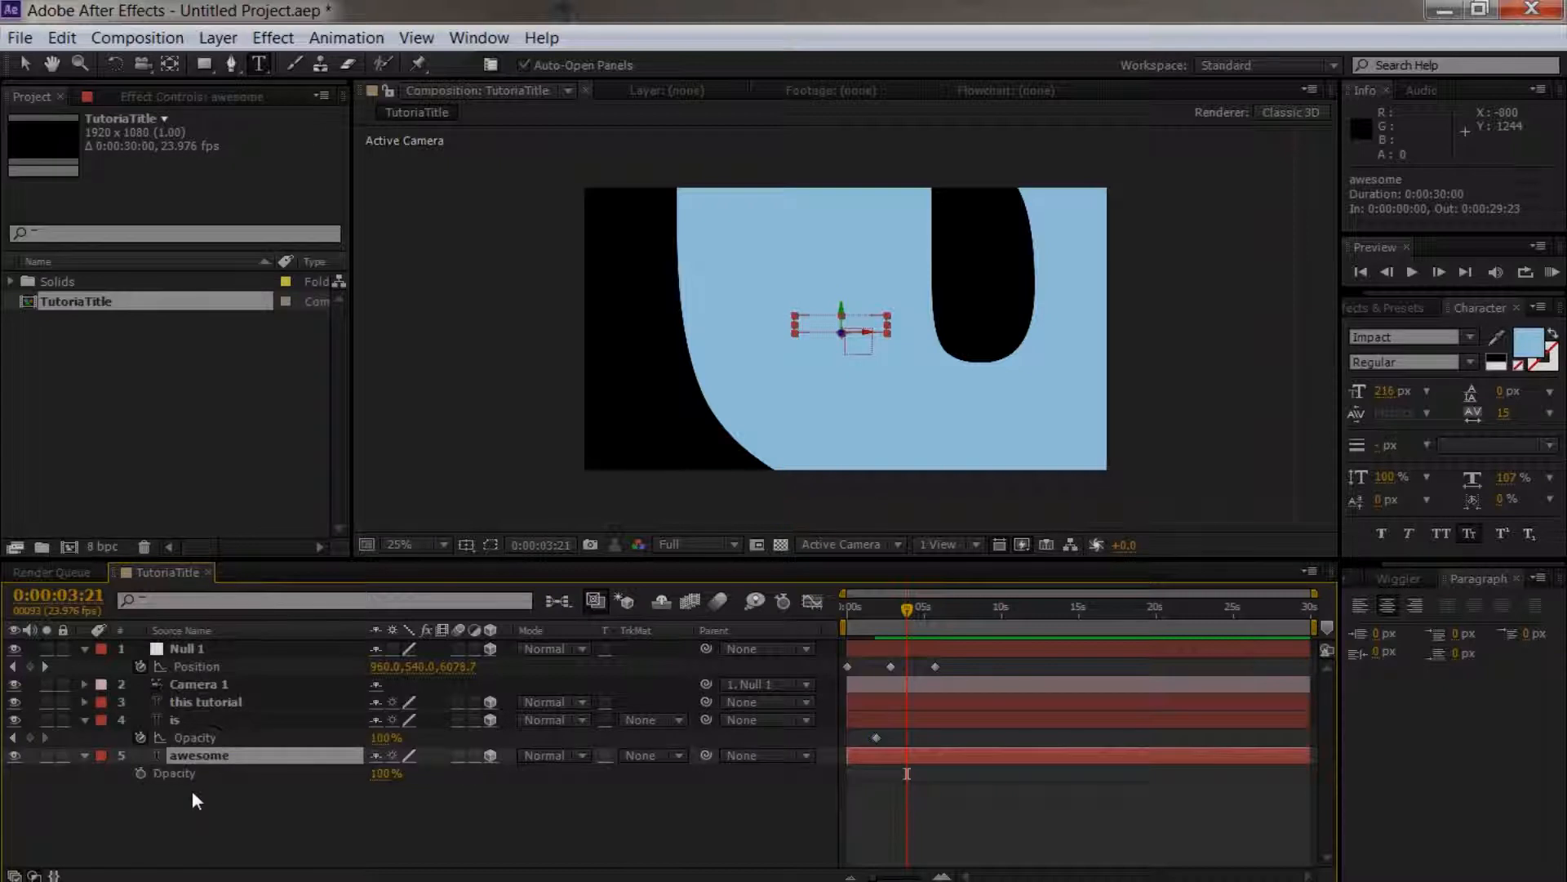
left_click(140, 773)
left_click_drag(374, 777, 210, 772)
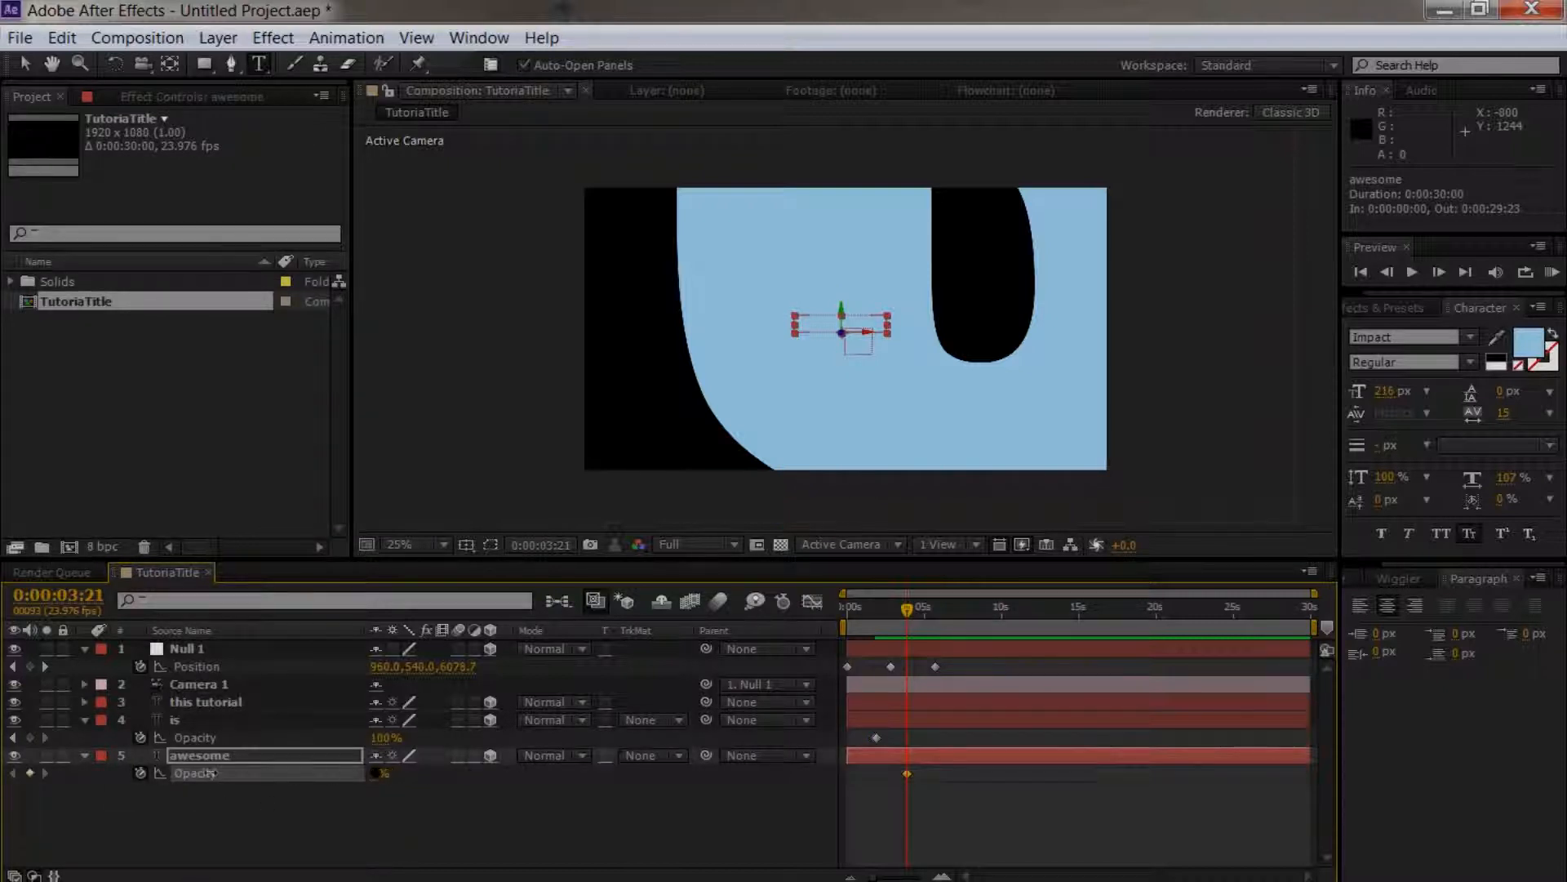
Step: Set the "awesome" layer's Opacity to 100% at 0:00:04:00 and preview the animation
key("Page_Down")
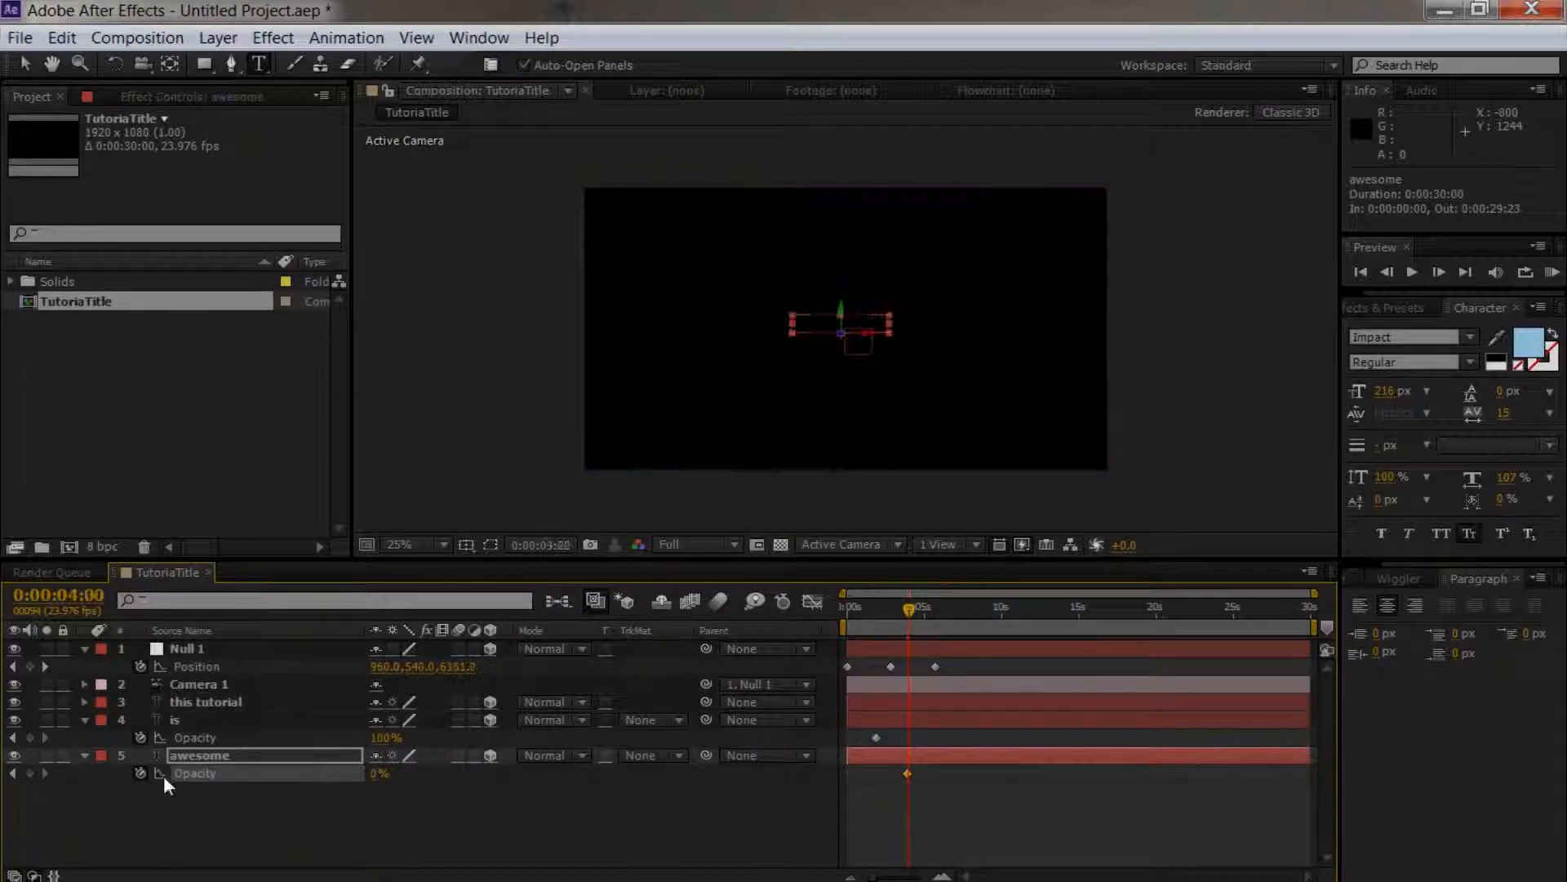
left_click_drag(373, 780, 658, 774)
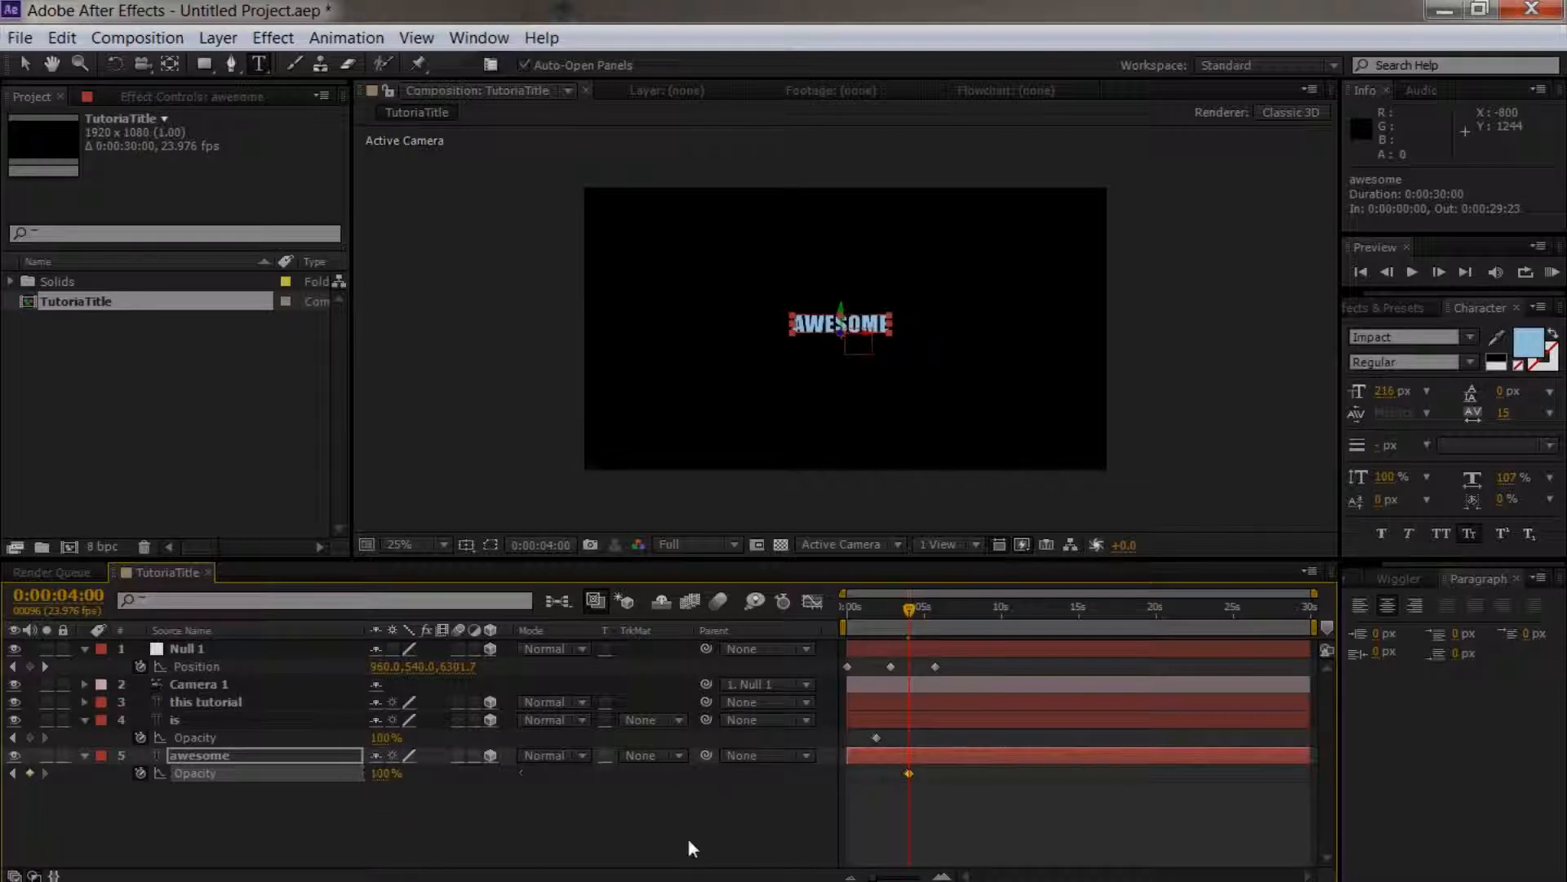
key("KP_0")
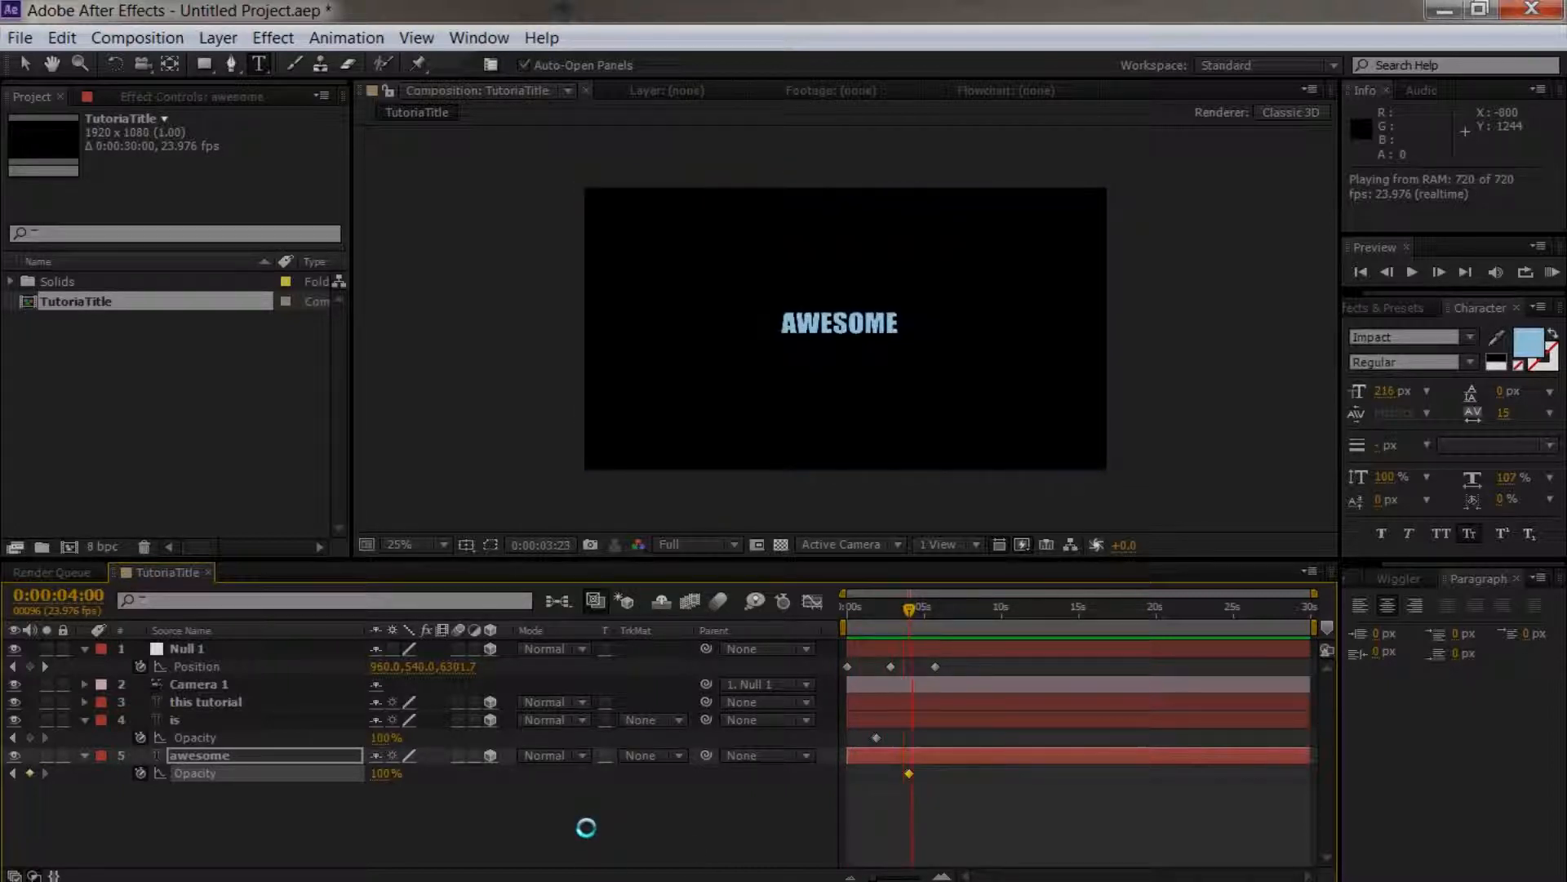
key("space")
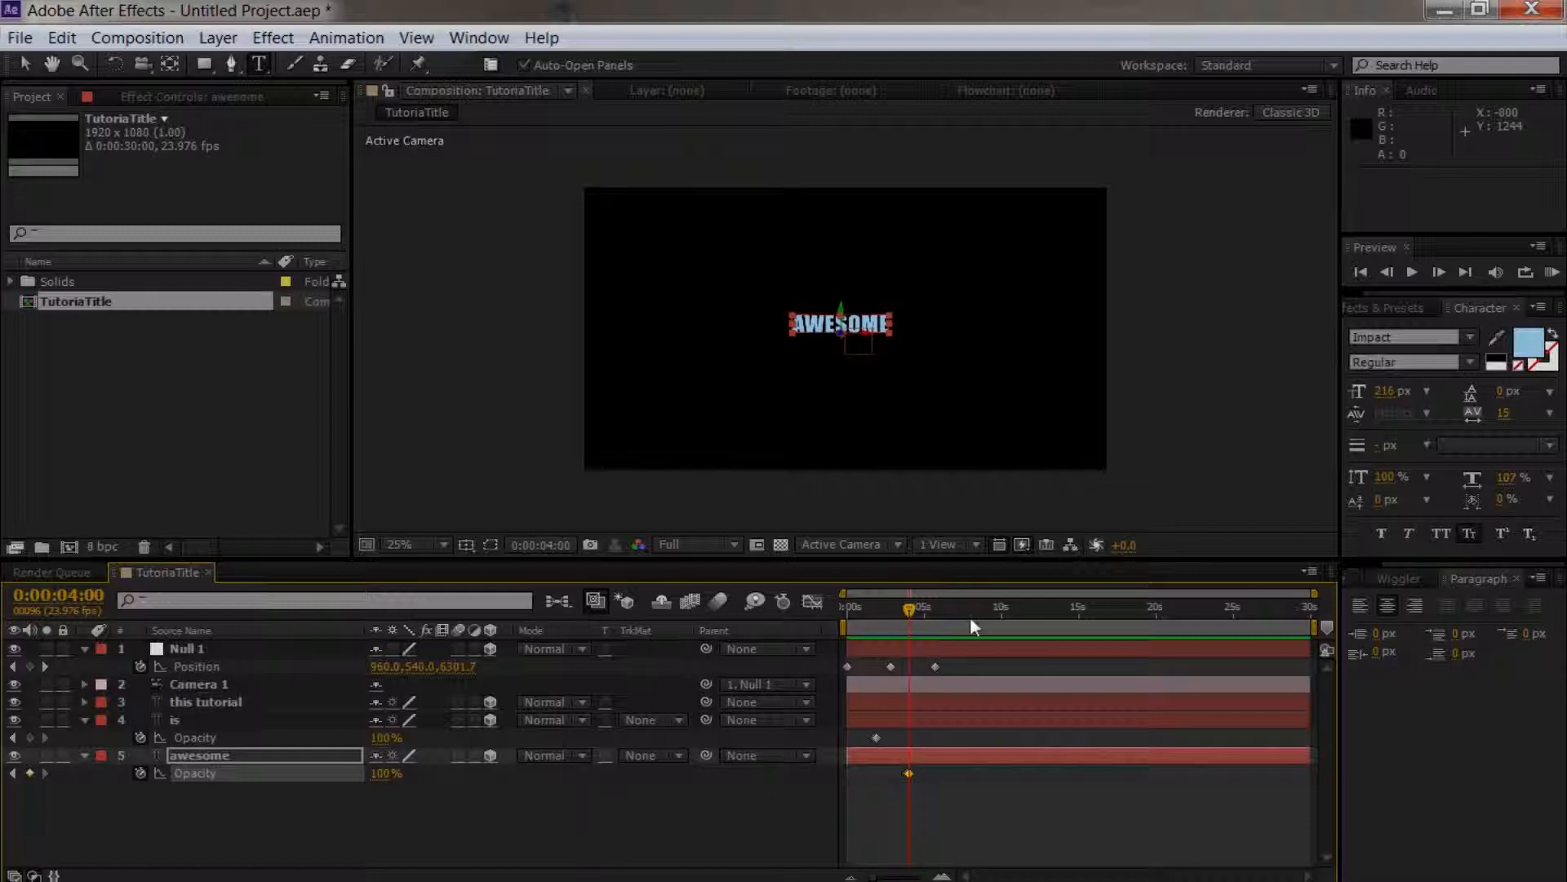
Step: Collapse the Null 1 and "is" layers, reveal Null 1's rotation properties, and keyframe its Orientation at 0:00:00:00
left_click_drag(909, 614, 851, 614)
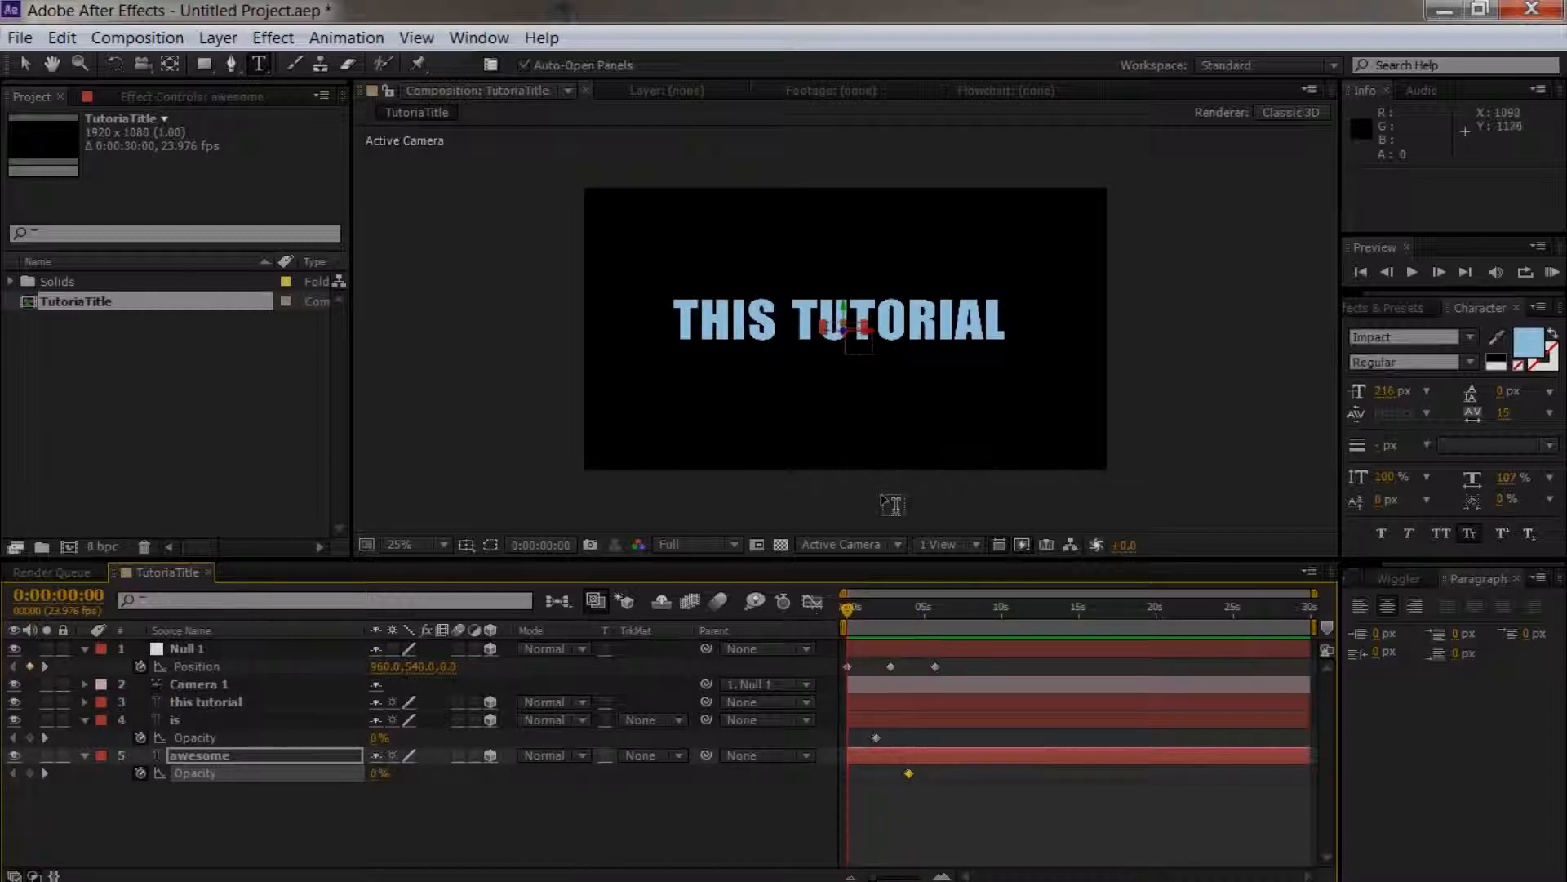
left_click(84, 648)
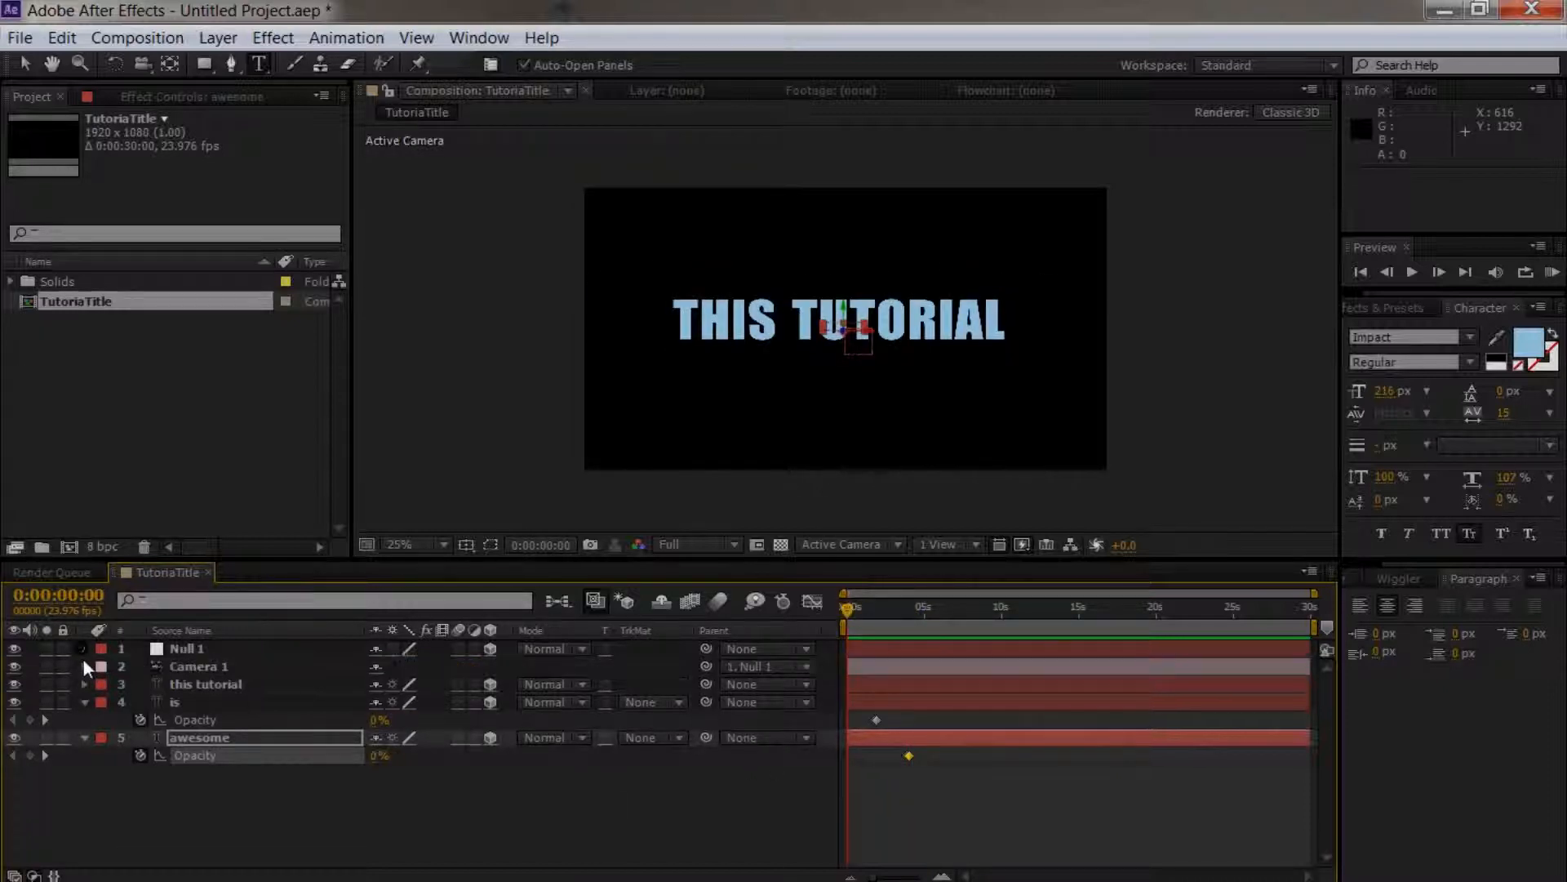
left_click(84, 702)
left_click(206, 650)
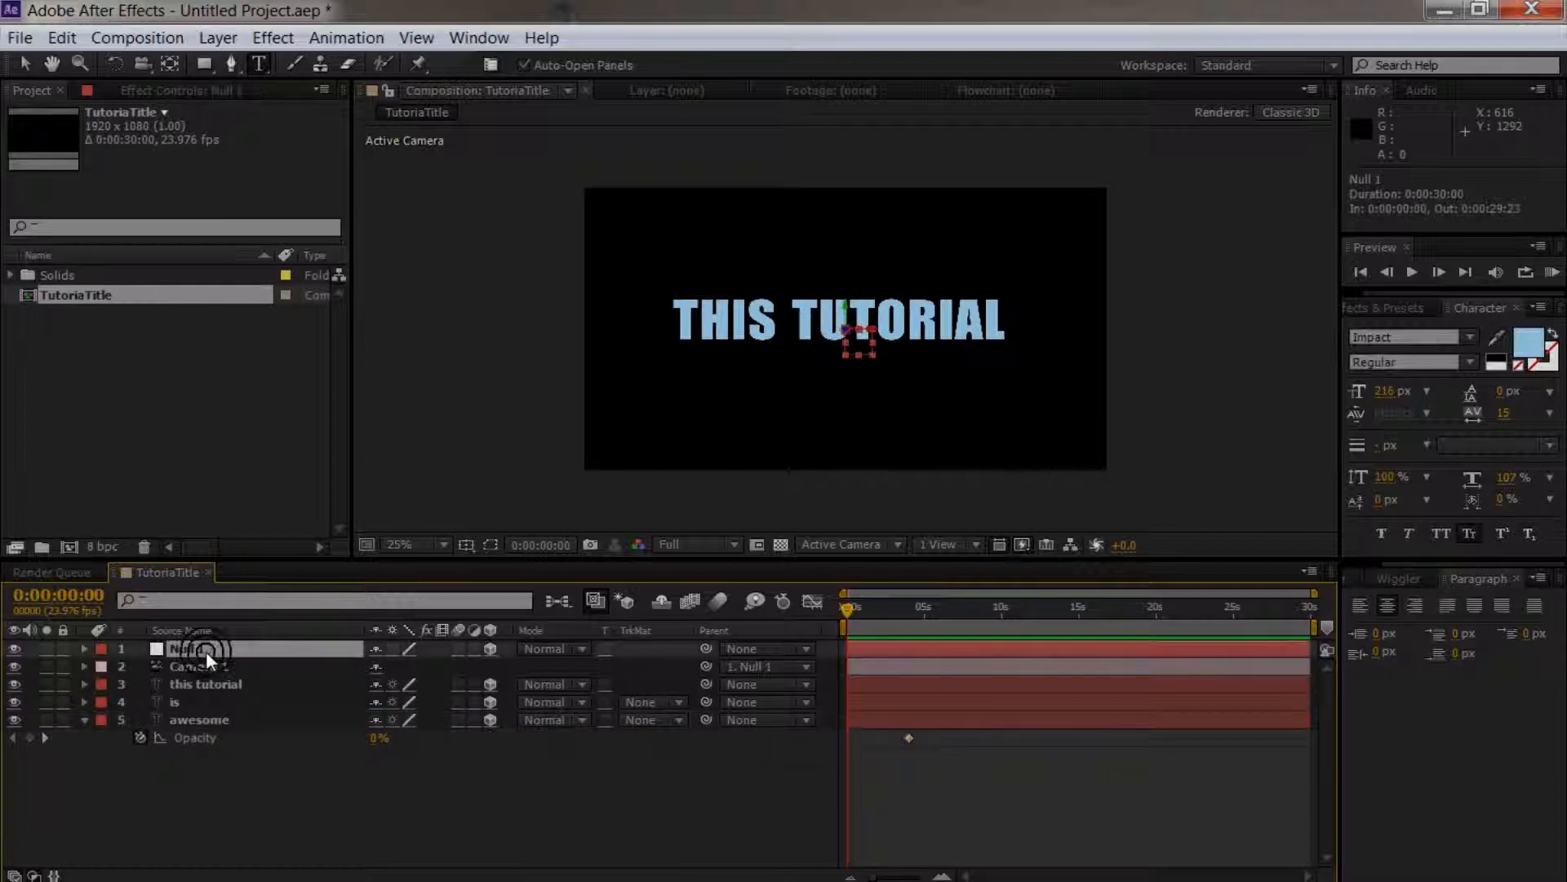
key("r")
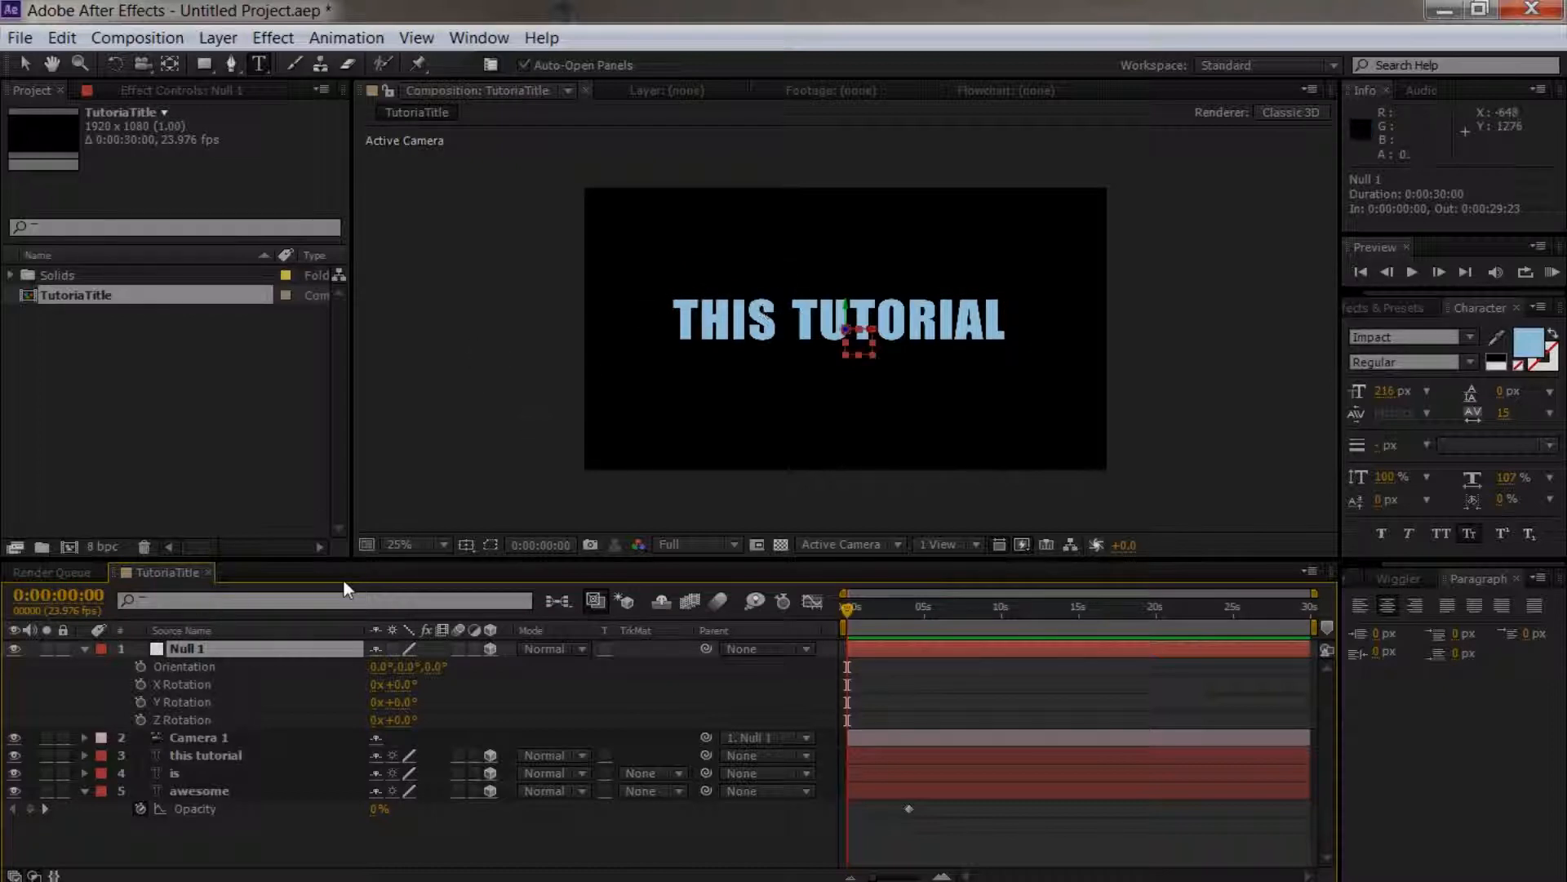
mouse_move(433, 666)
left_mouse_down()
mouse_move(527, 659)
mouse_move(463, 665)
left_mouse_up()
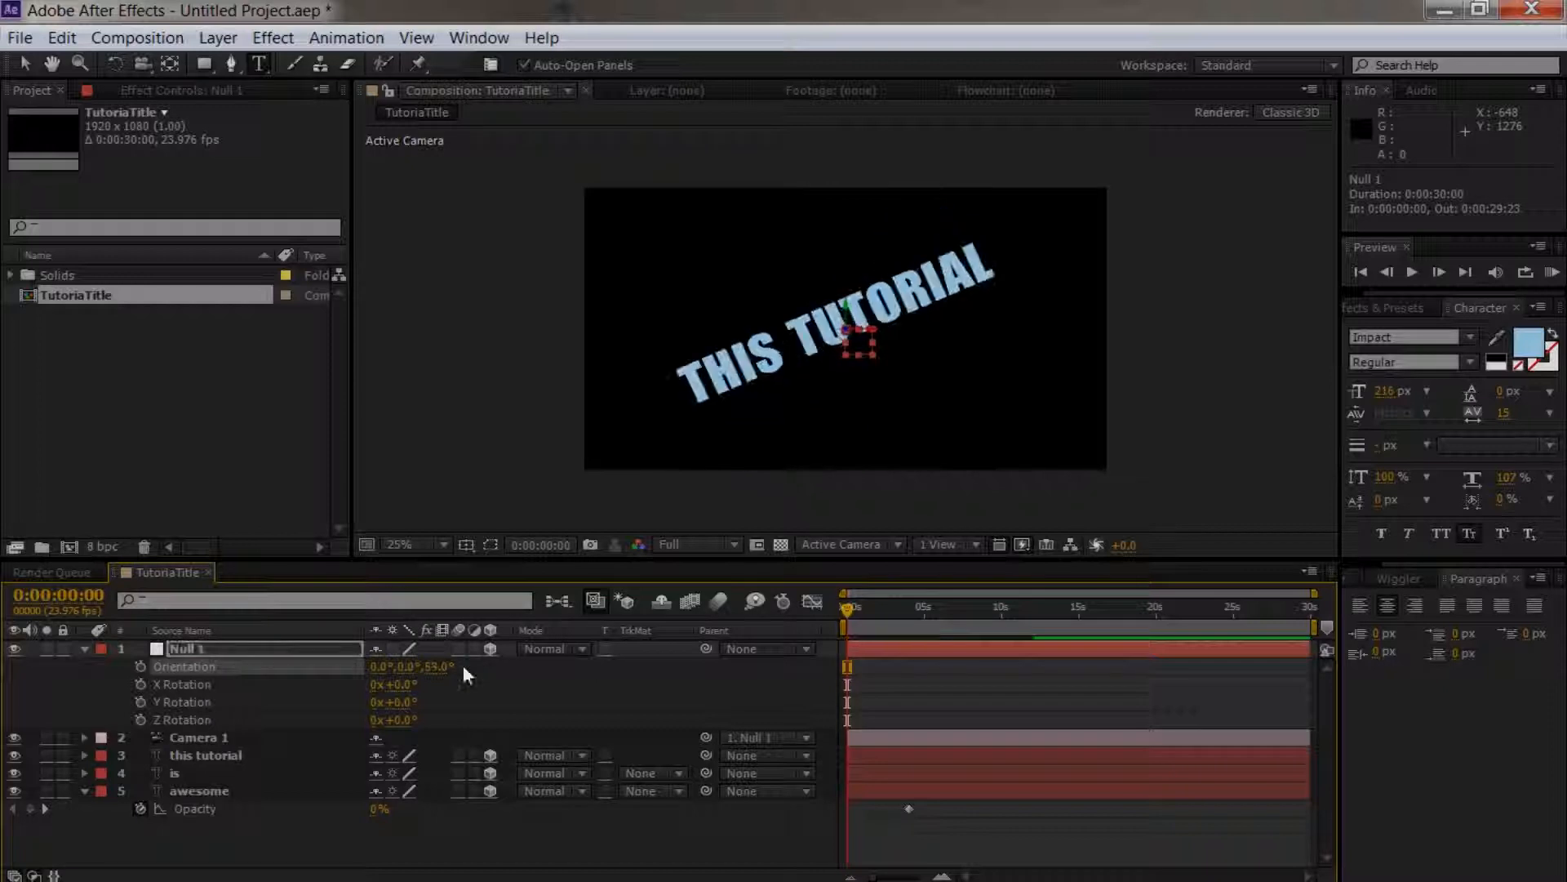
key("ctrl+z")
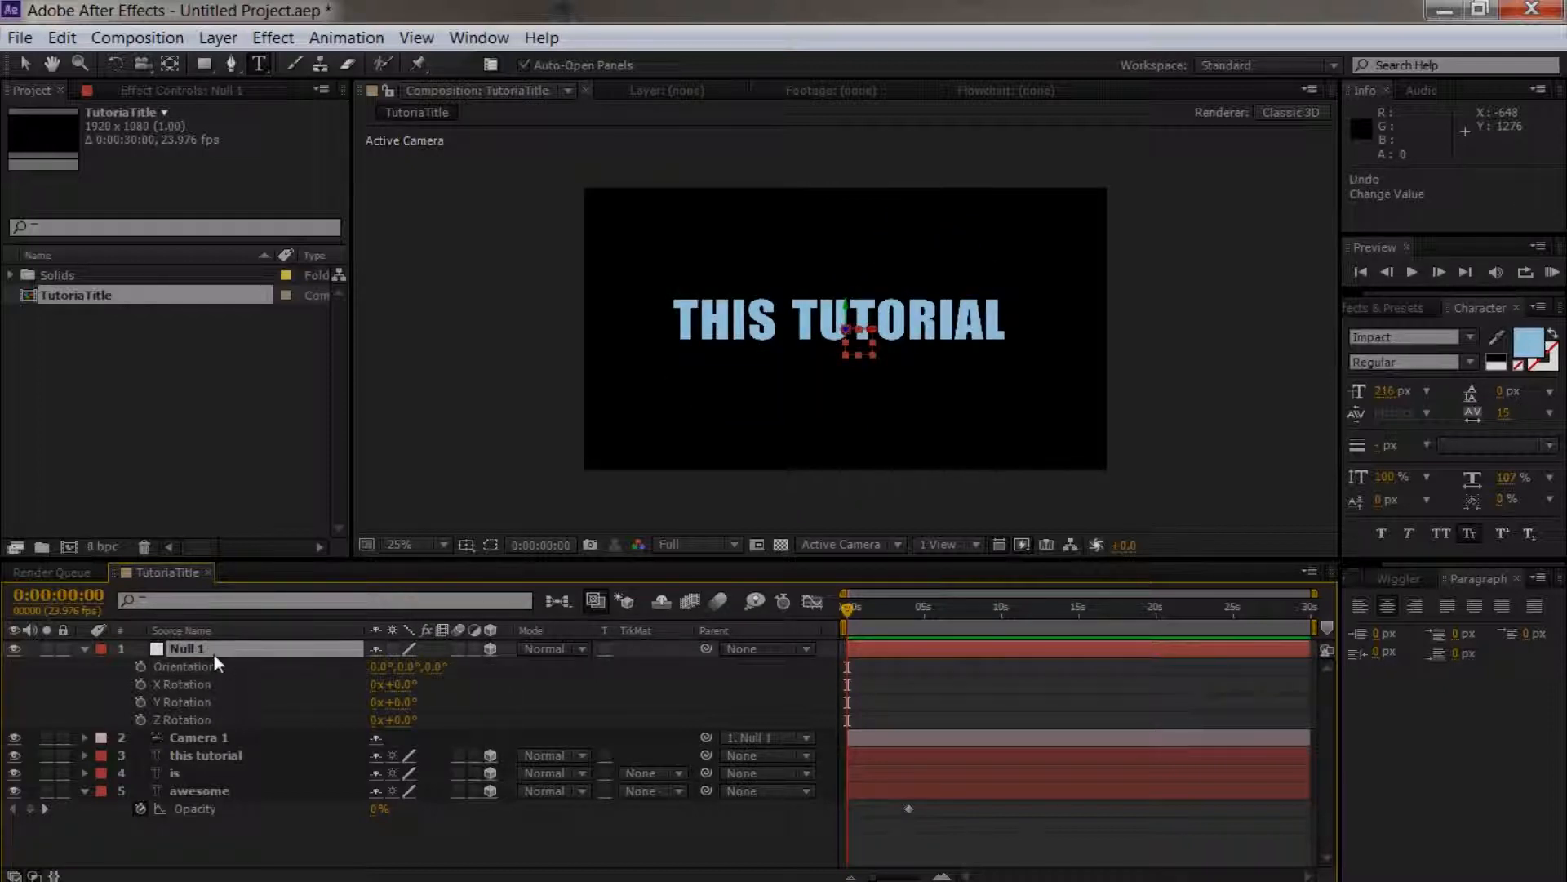
left_click(142, 663)
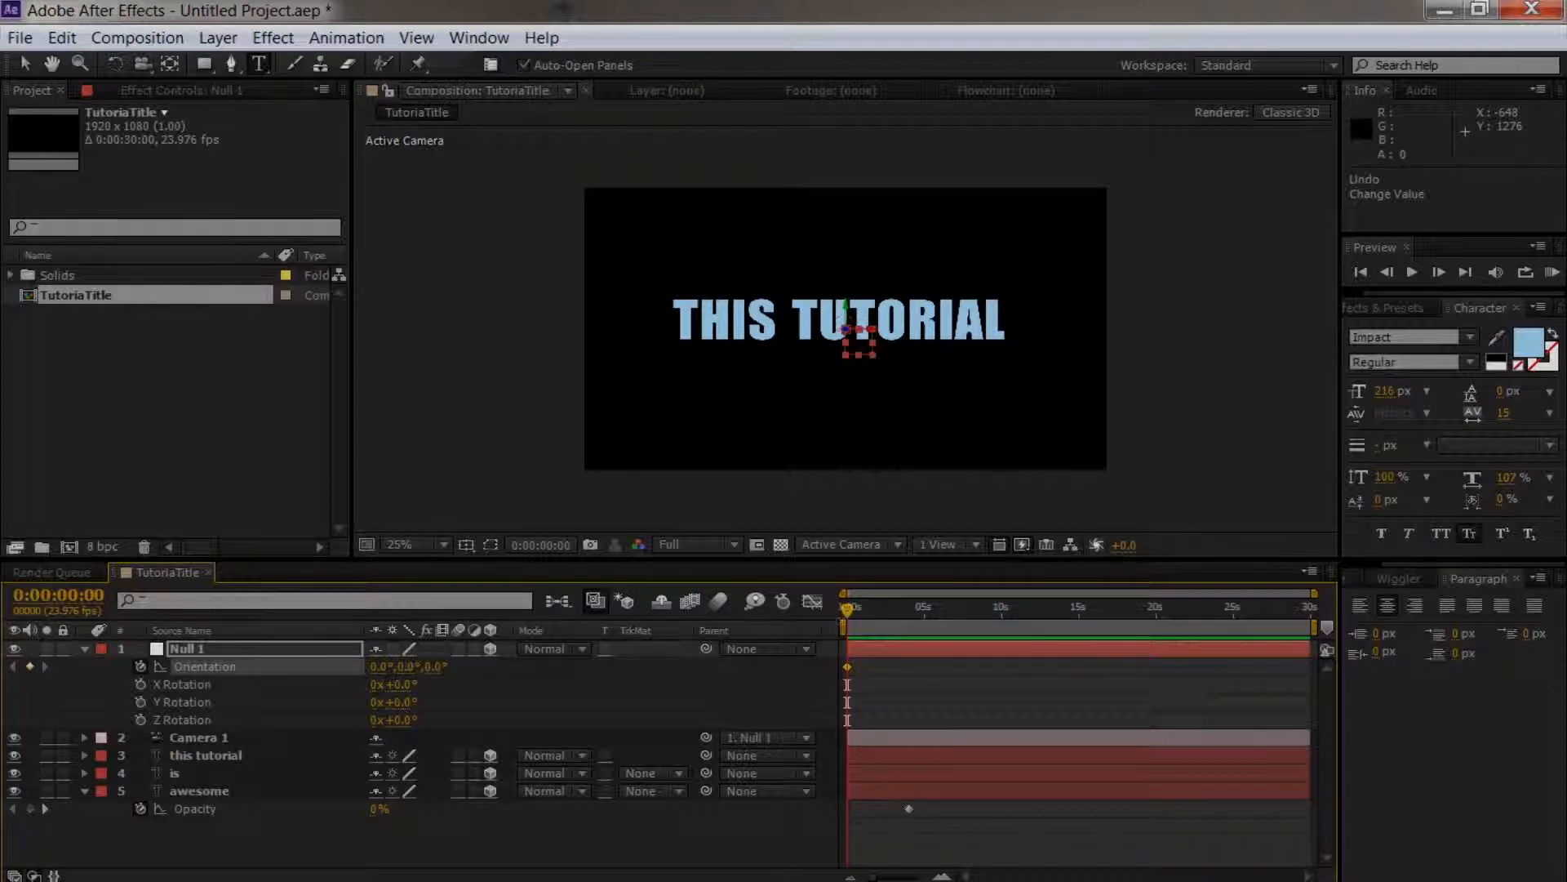
Step: Show Null 1's keyframed properties and set its Z Orientation to 90° at the 0:00:02:20 Position keyframe
key("u")
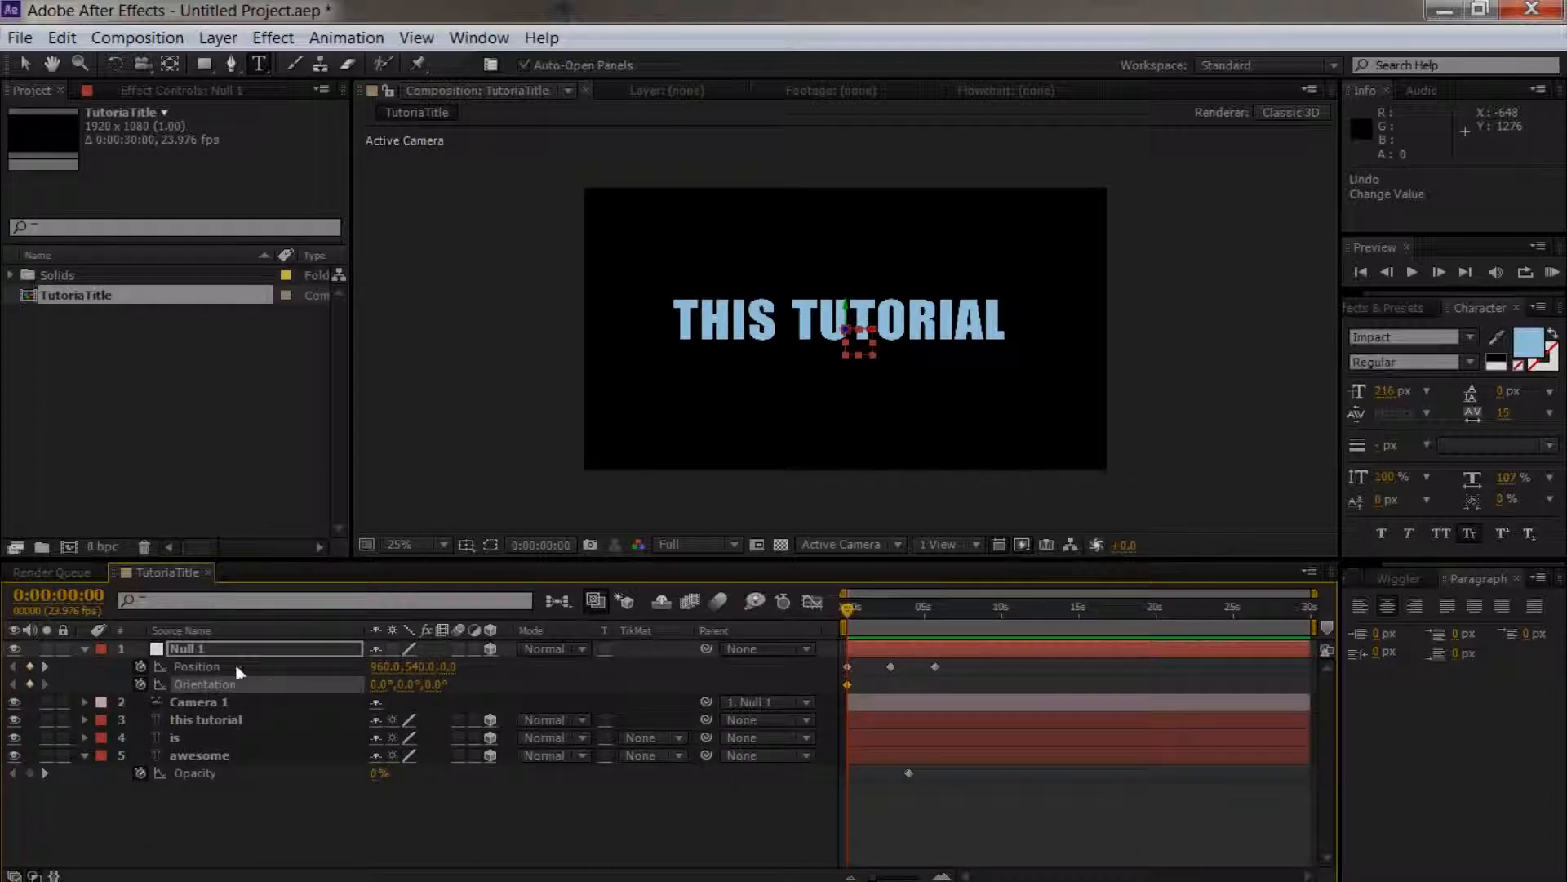
left_click(44, 666)
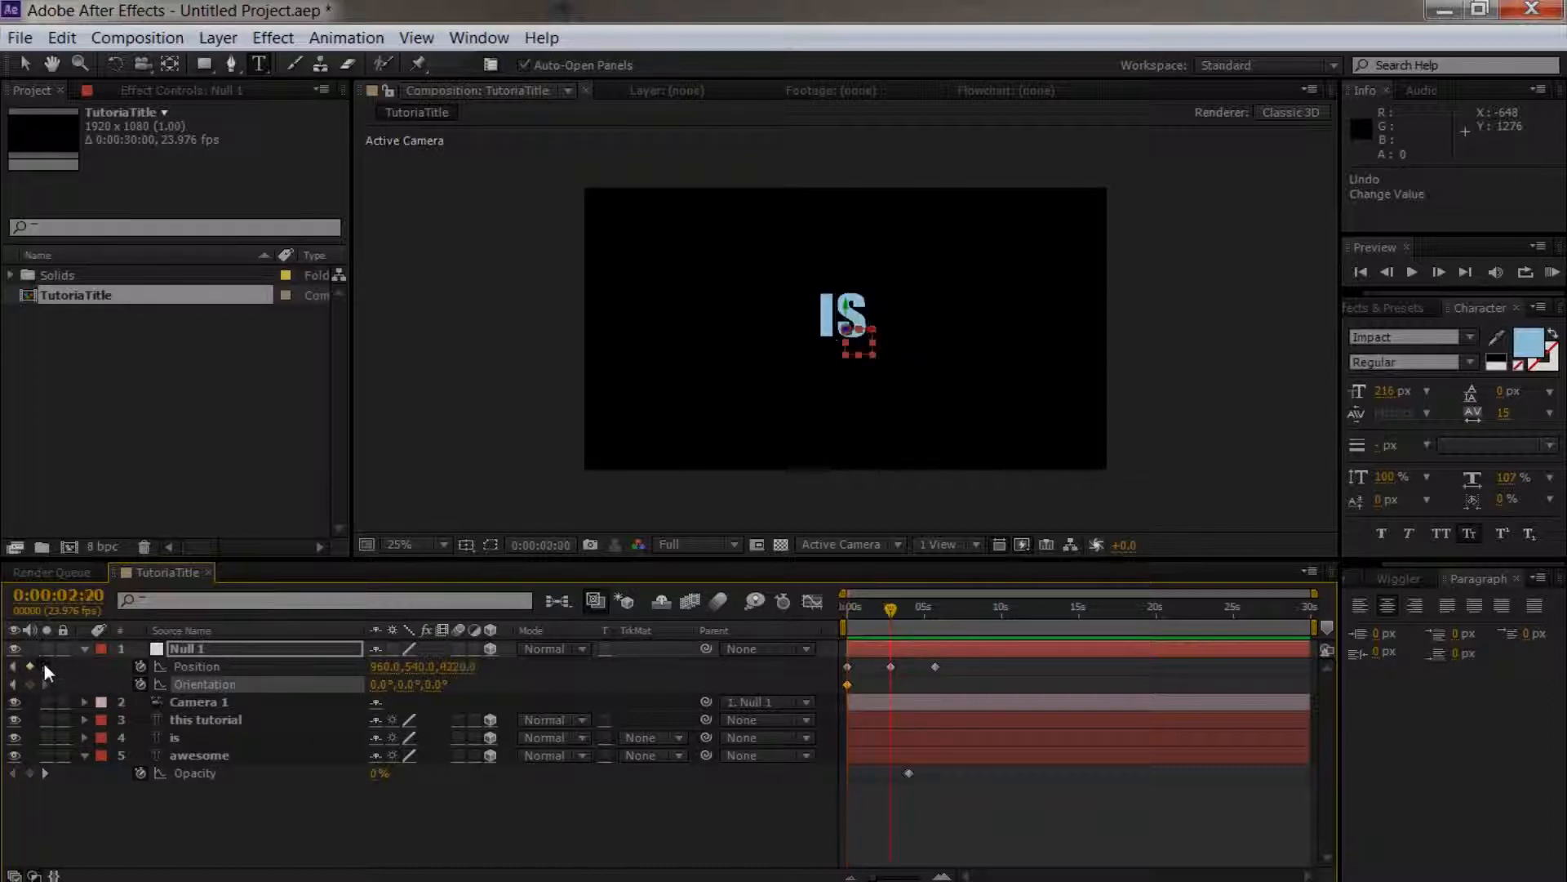
left_click(442, 685)
type("90")
key("Return")
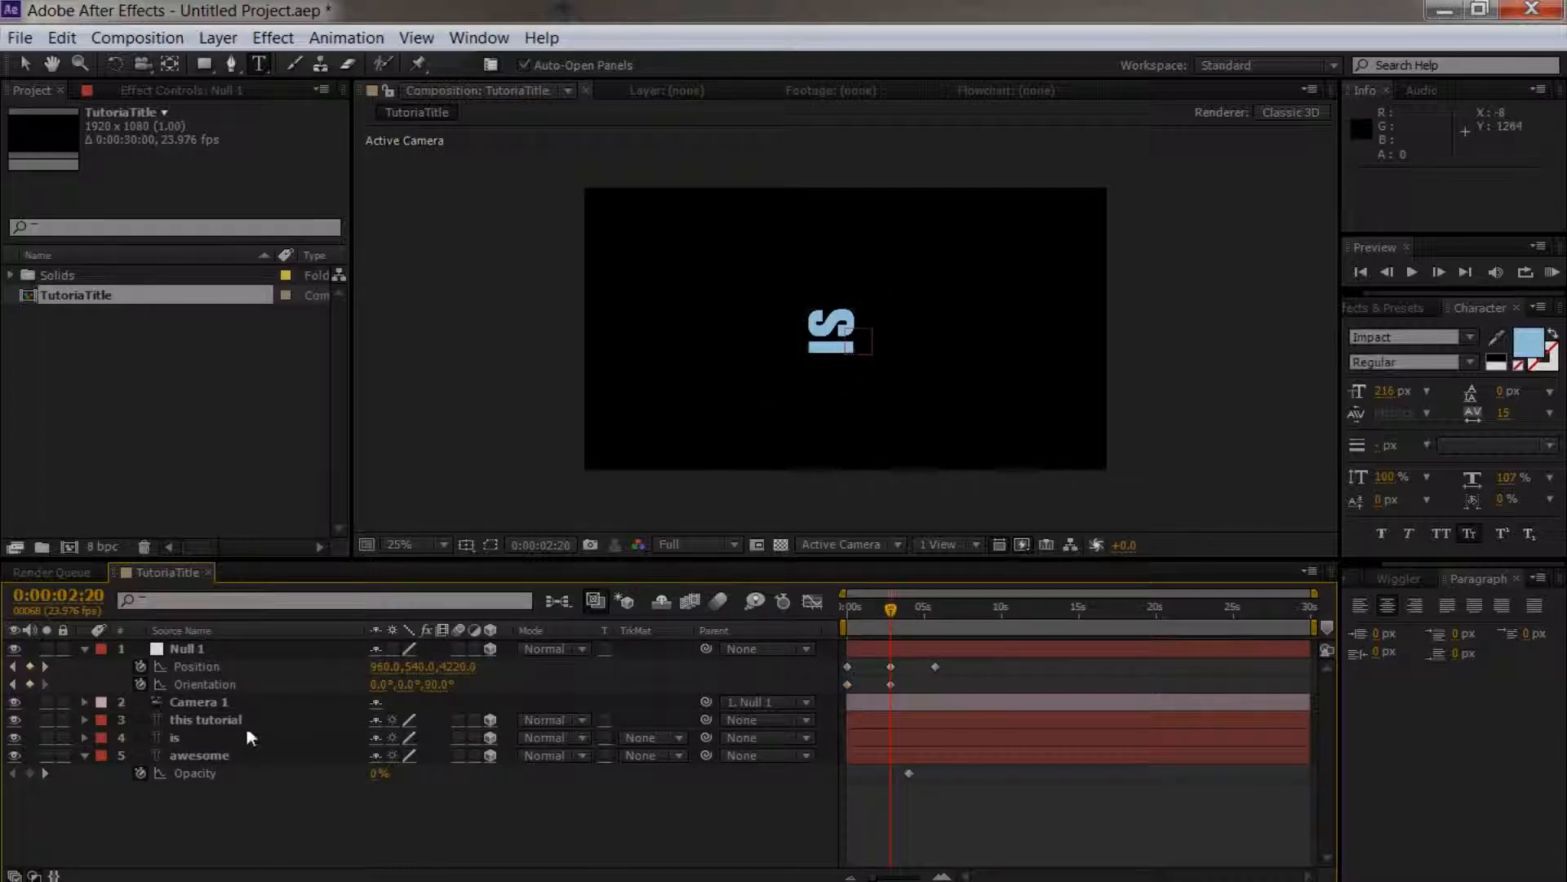
Step: Reveal the "is" layer's rotation properties and set its Z Orientation to 90°
left_click(184, 740)
key("r")
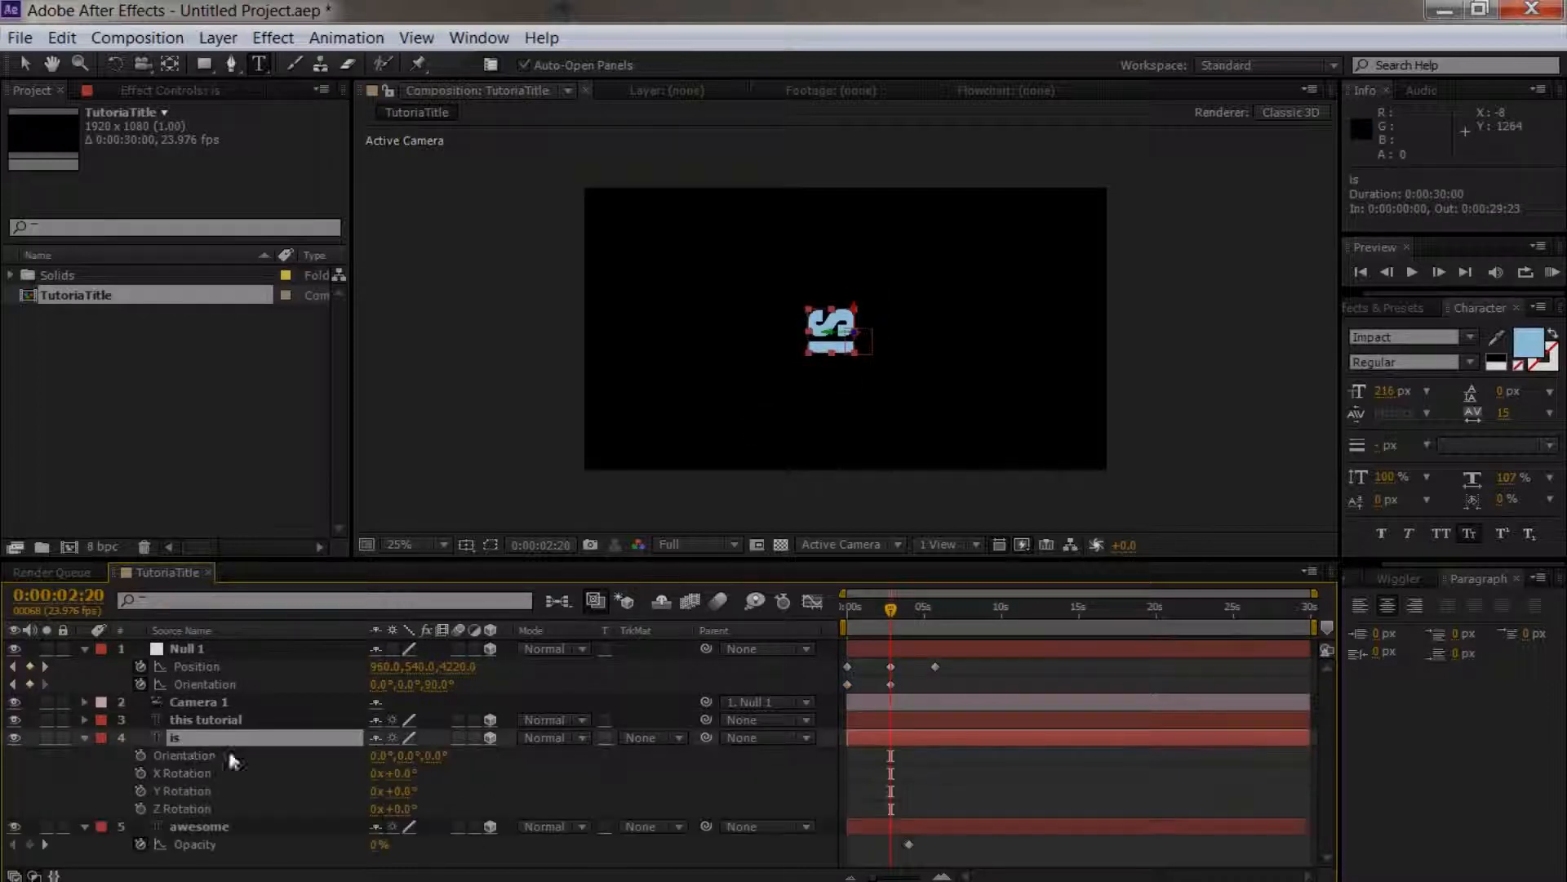
left_click(439, 755)
type("90")
left_click(524, 759)
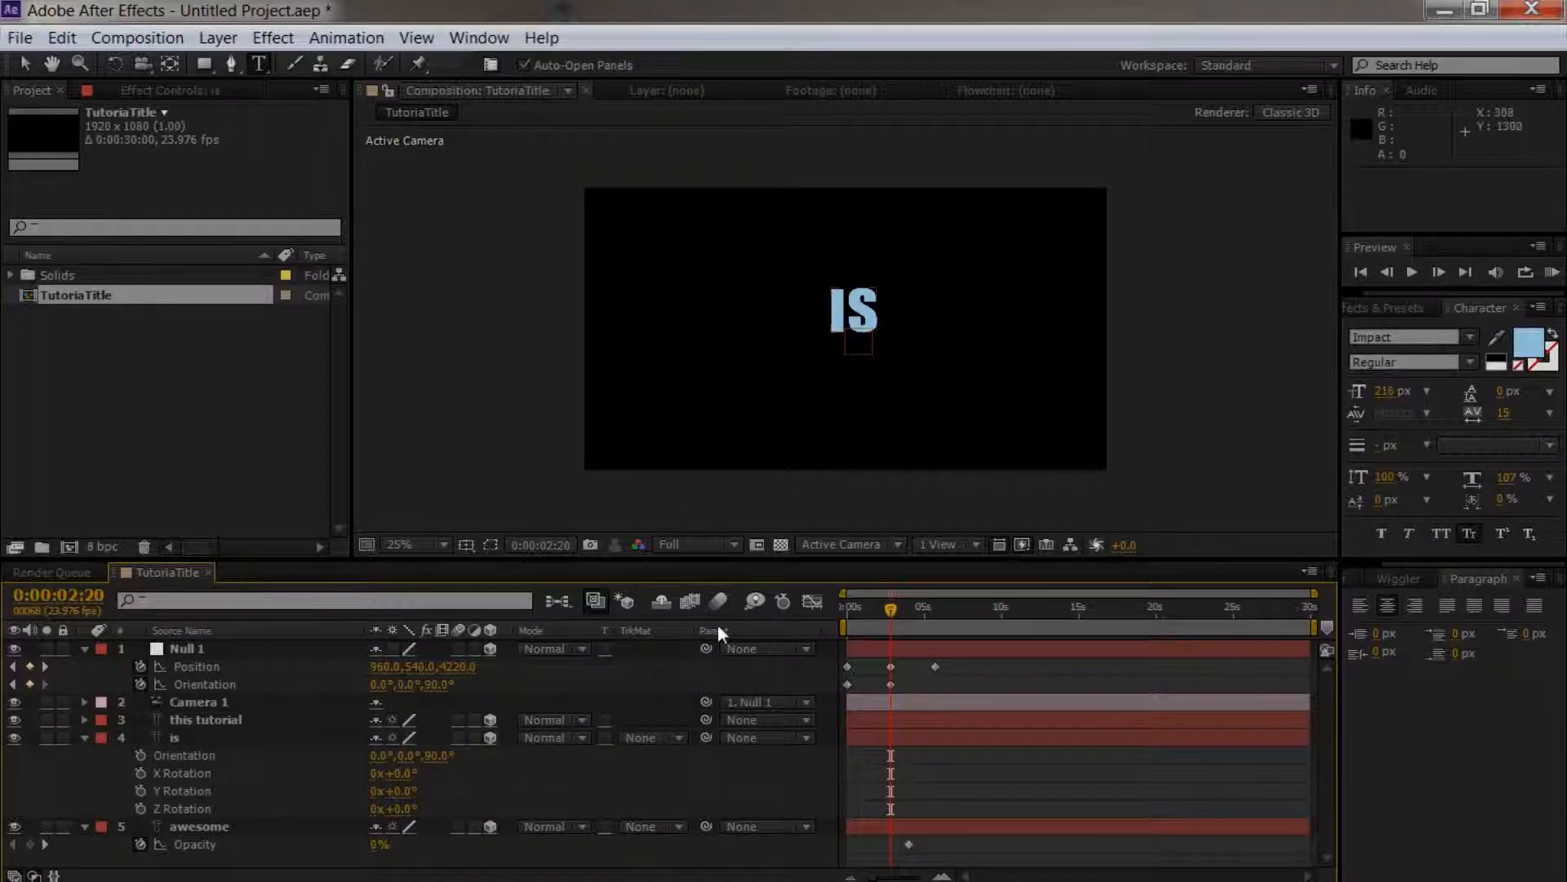
Step: Set Null 1's Z Orientation to 180° at 0:00:05:17
left_click_drag(890, 610, 932, 609)
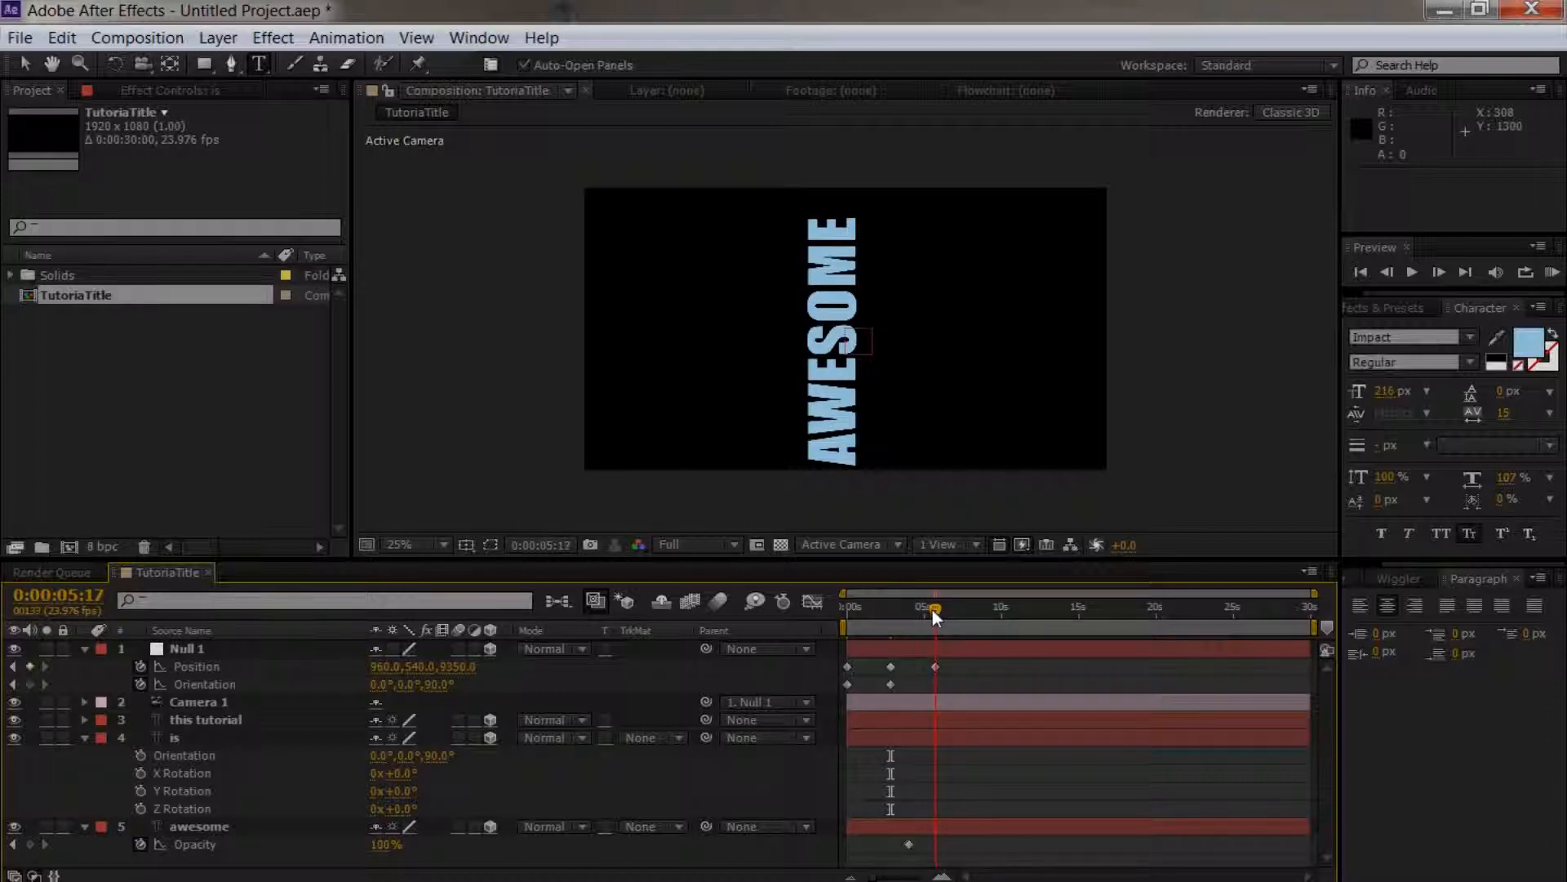
left_click(430, 684)
type("180")
key("Return")
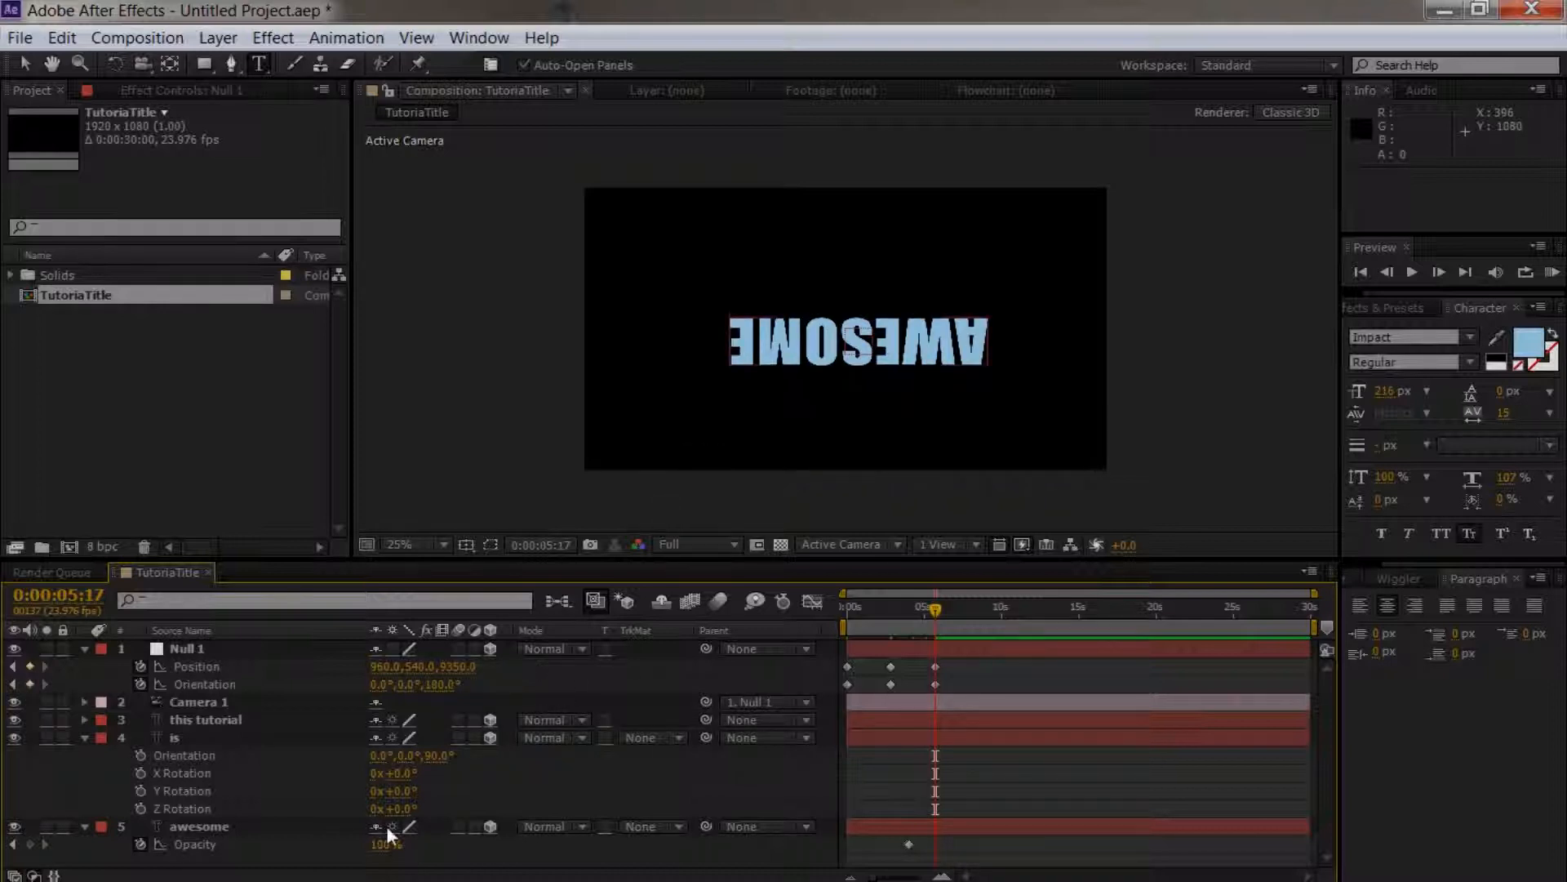
Step: Reveal the "awesome" layer's rotation properties and set its Z Orientation to 180°
left_click(230, 827)
key("r")
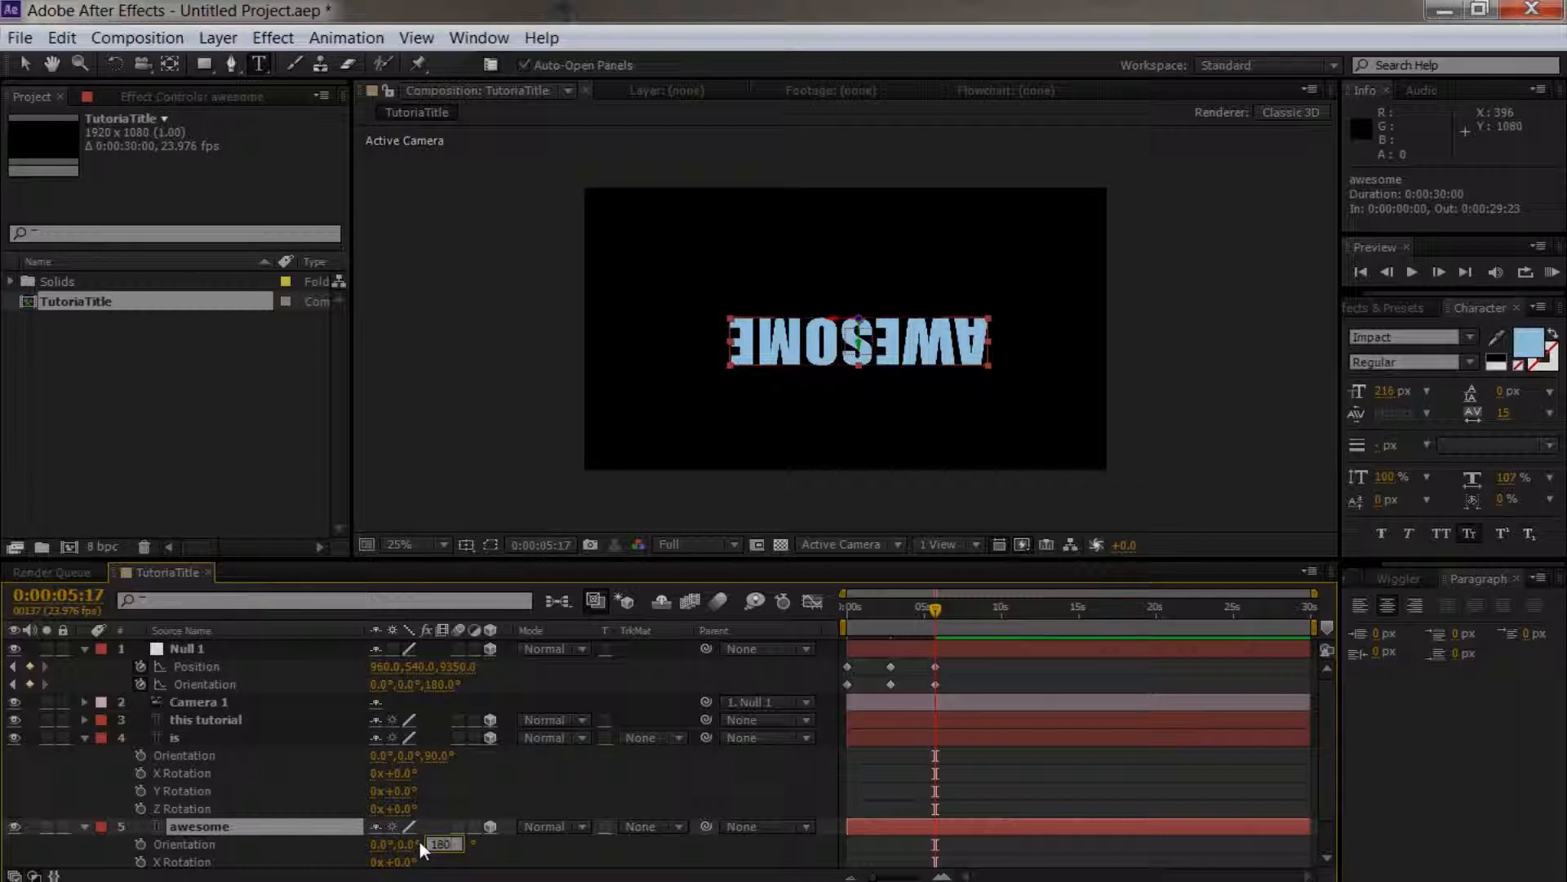
left_click(555, 850)
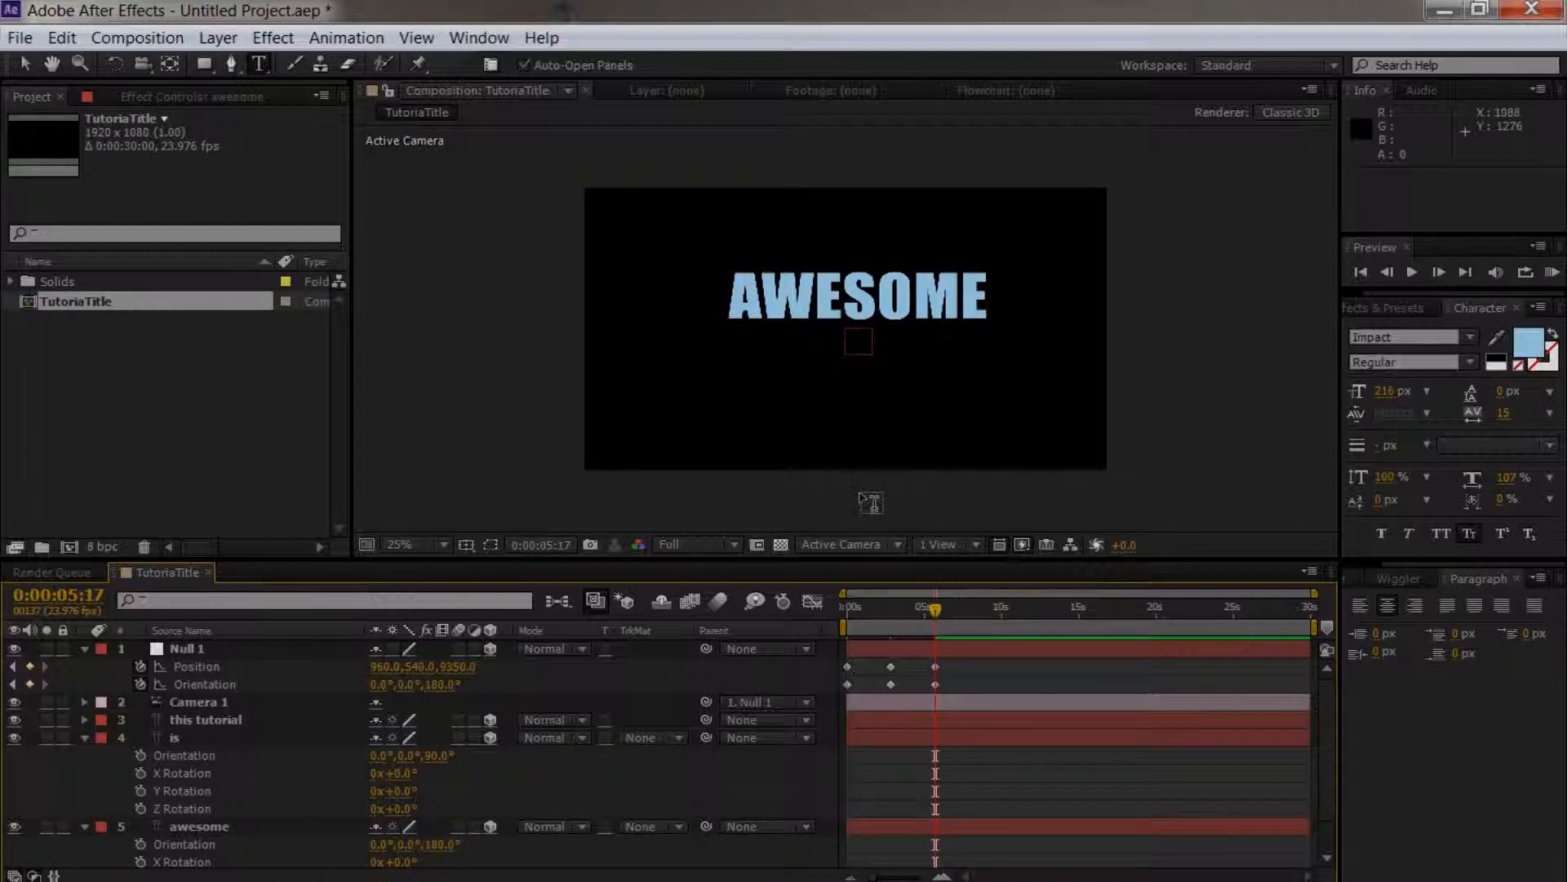
Step: At 0:00:02:20, raise Null 1's X Position to about 1021 to recentre the word "is" vertically in the frame
left_click_drag(937, 608, 890, 620)
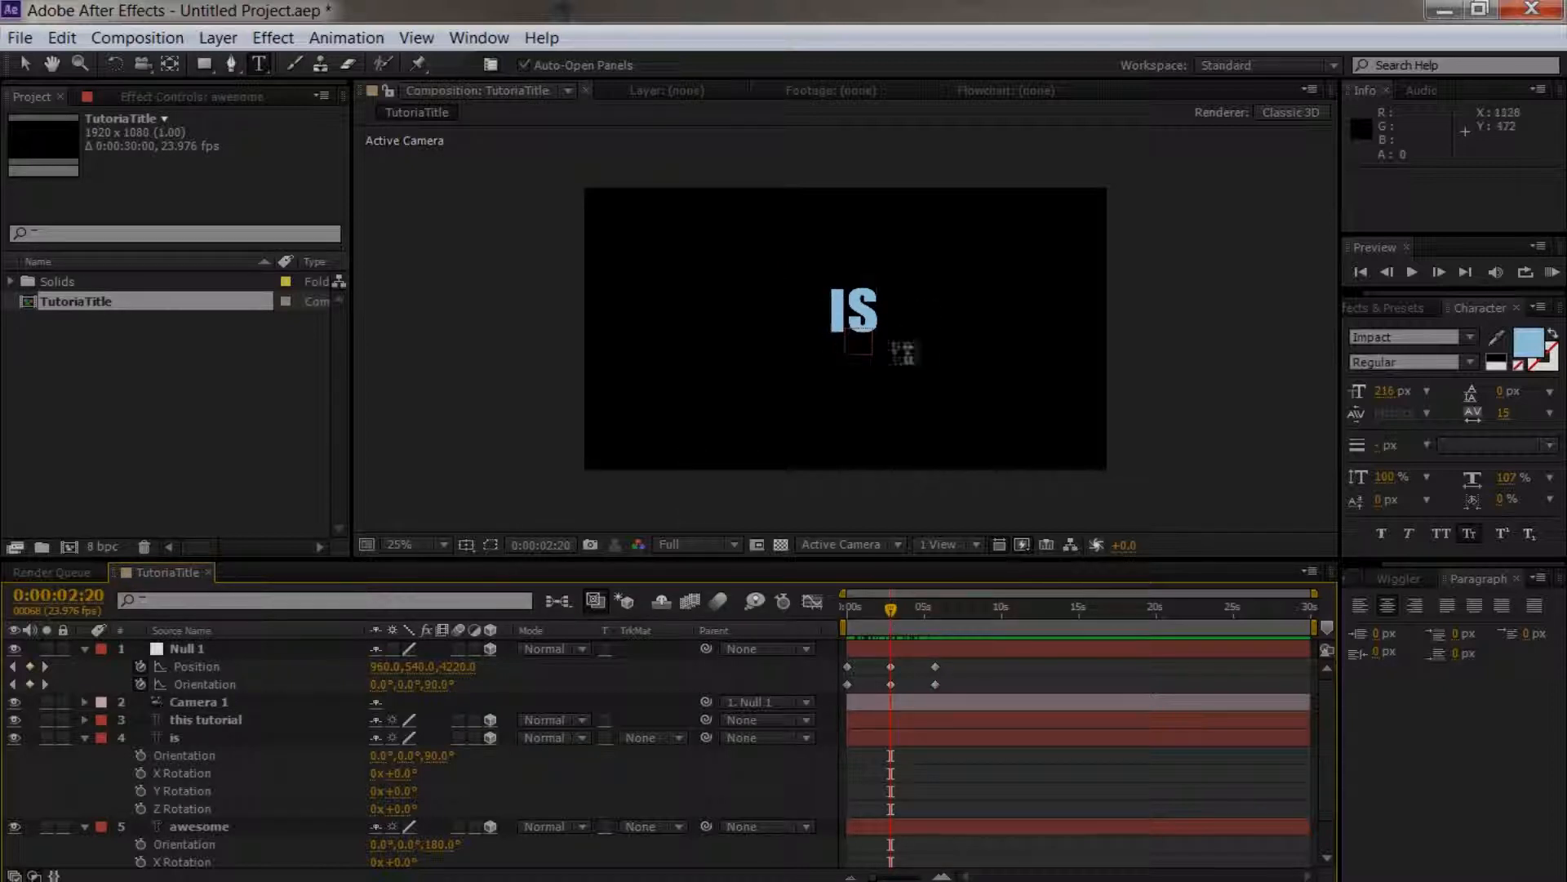
mouse_move(889, 604)
left_mouse_down()
mouse_move(912, 604)
mouse_move(888, 603)
left_mouse_up()
left_click_drag(411, 667, 400, 665)
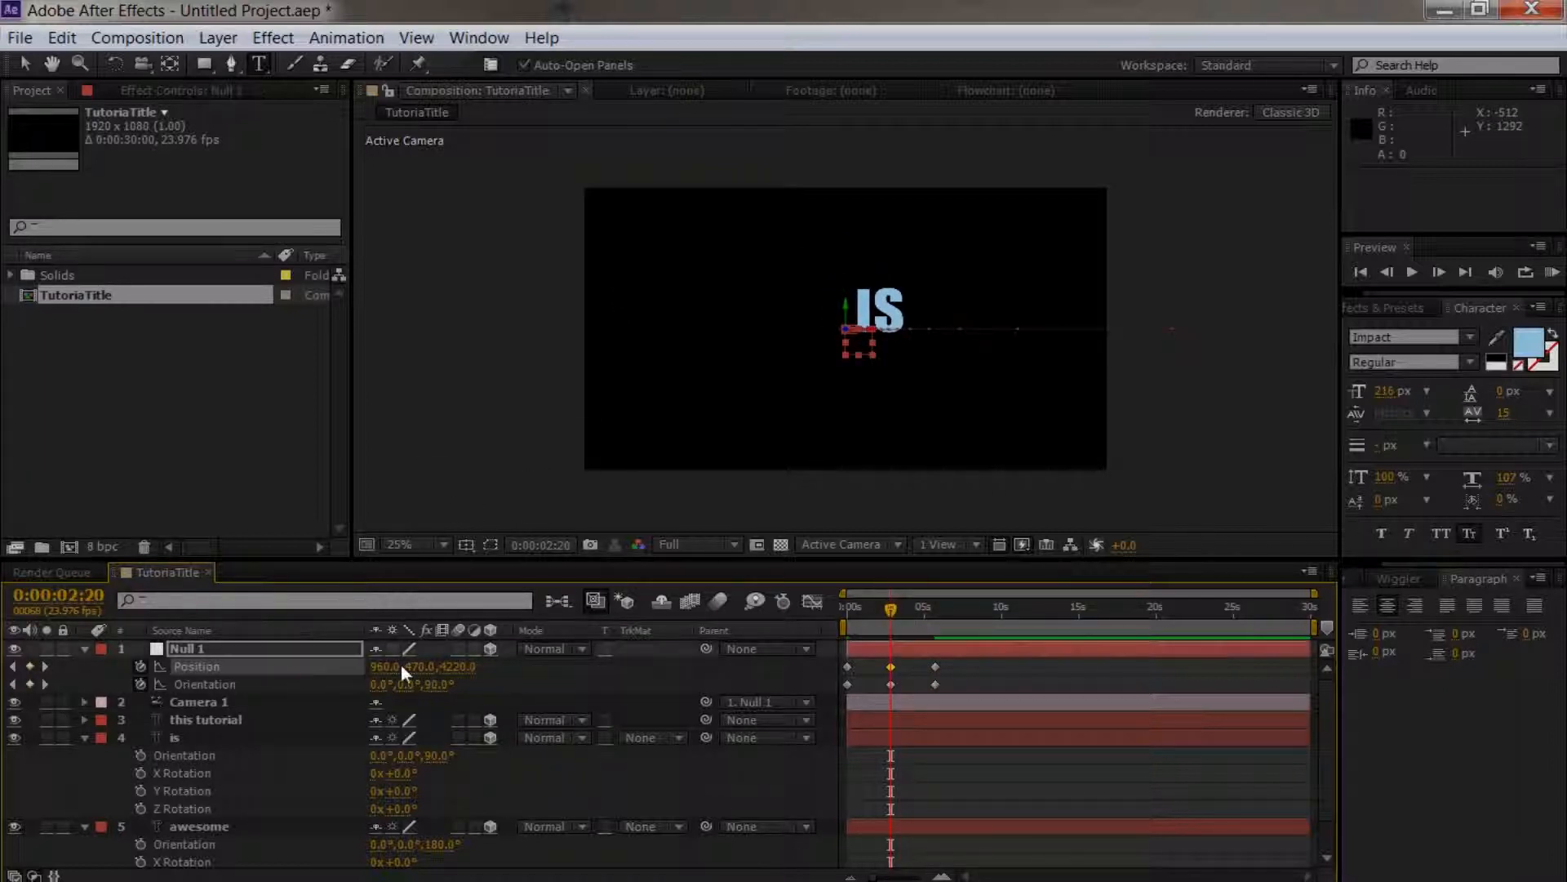
key("ctrl+z")
left_click_drag(378, 666, 436, 663)
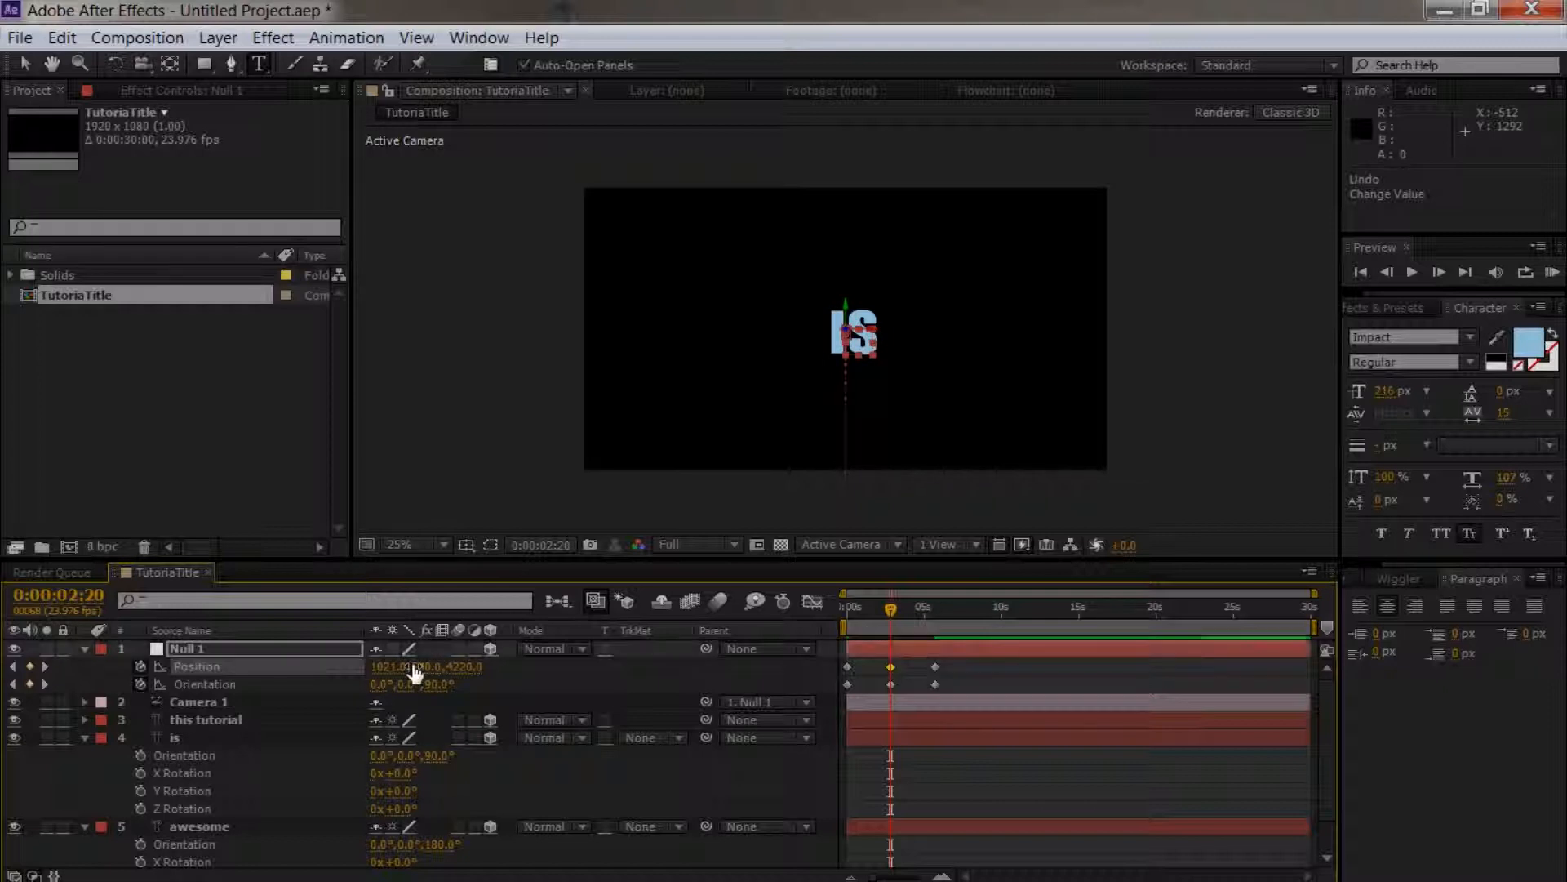
Step: Set Null 1's Y Position to 607 at 0:00:05:17 and preview the animation from the start
left_click_drag(890, 604, 935, 606)
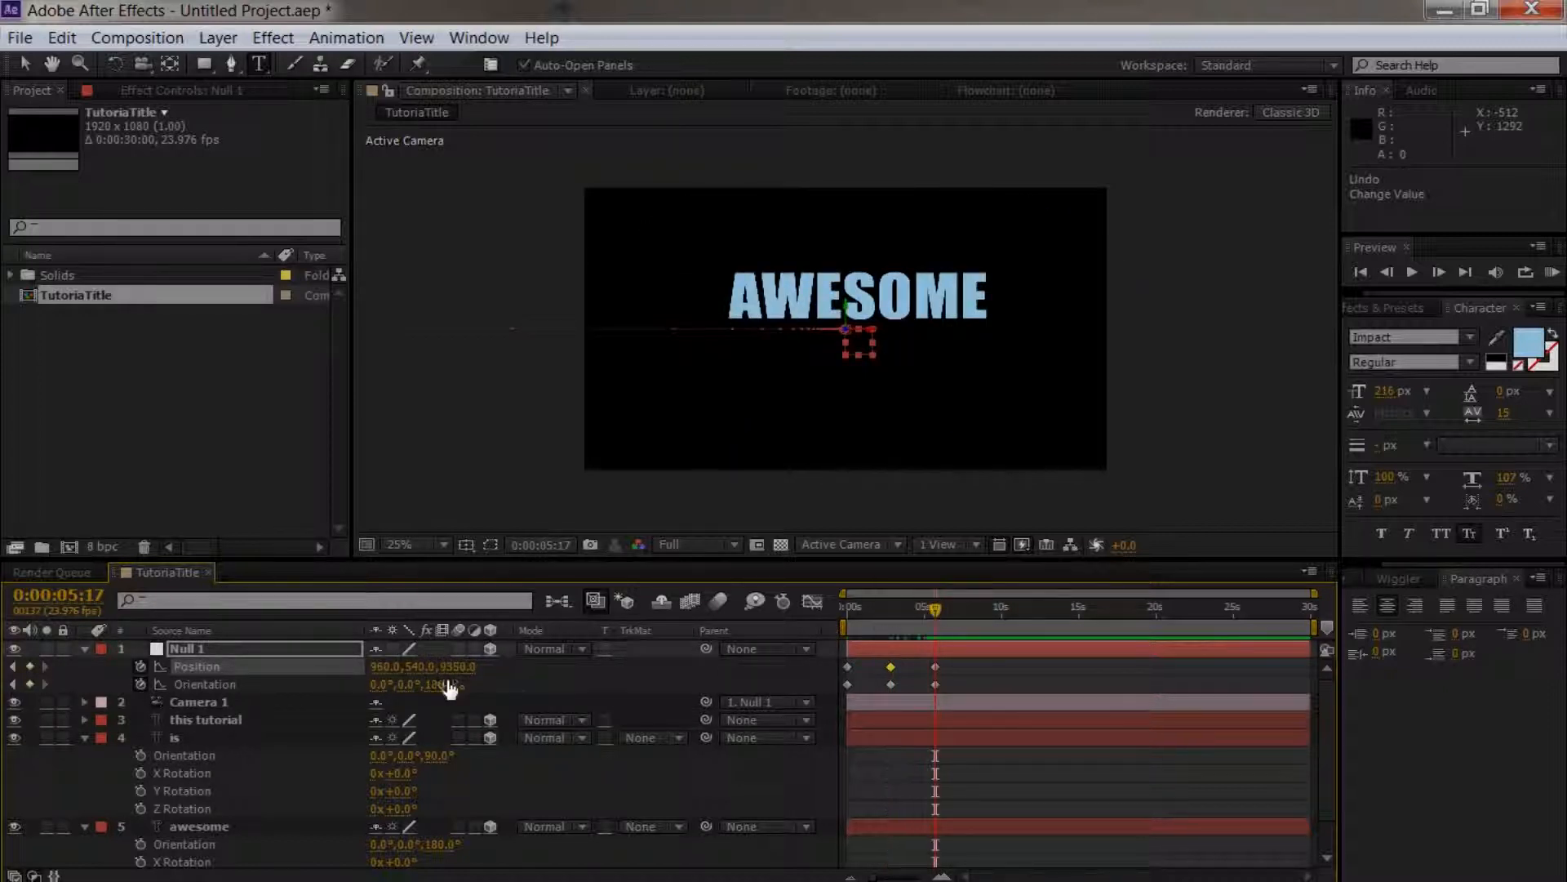
left_click_drag(420, 666, 495, 663)
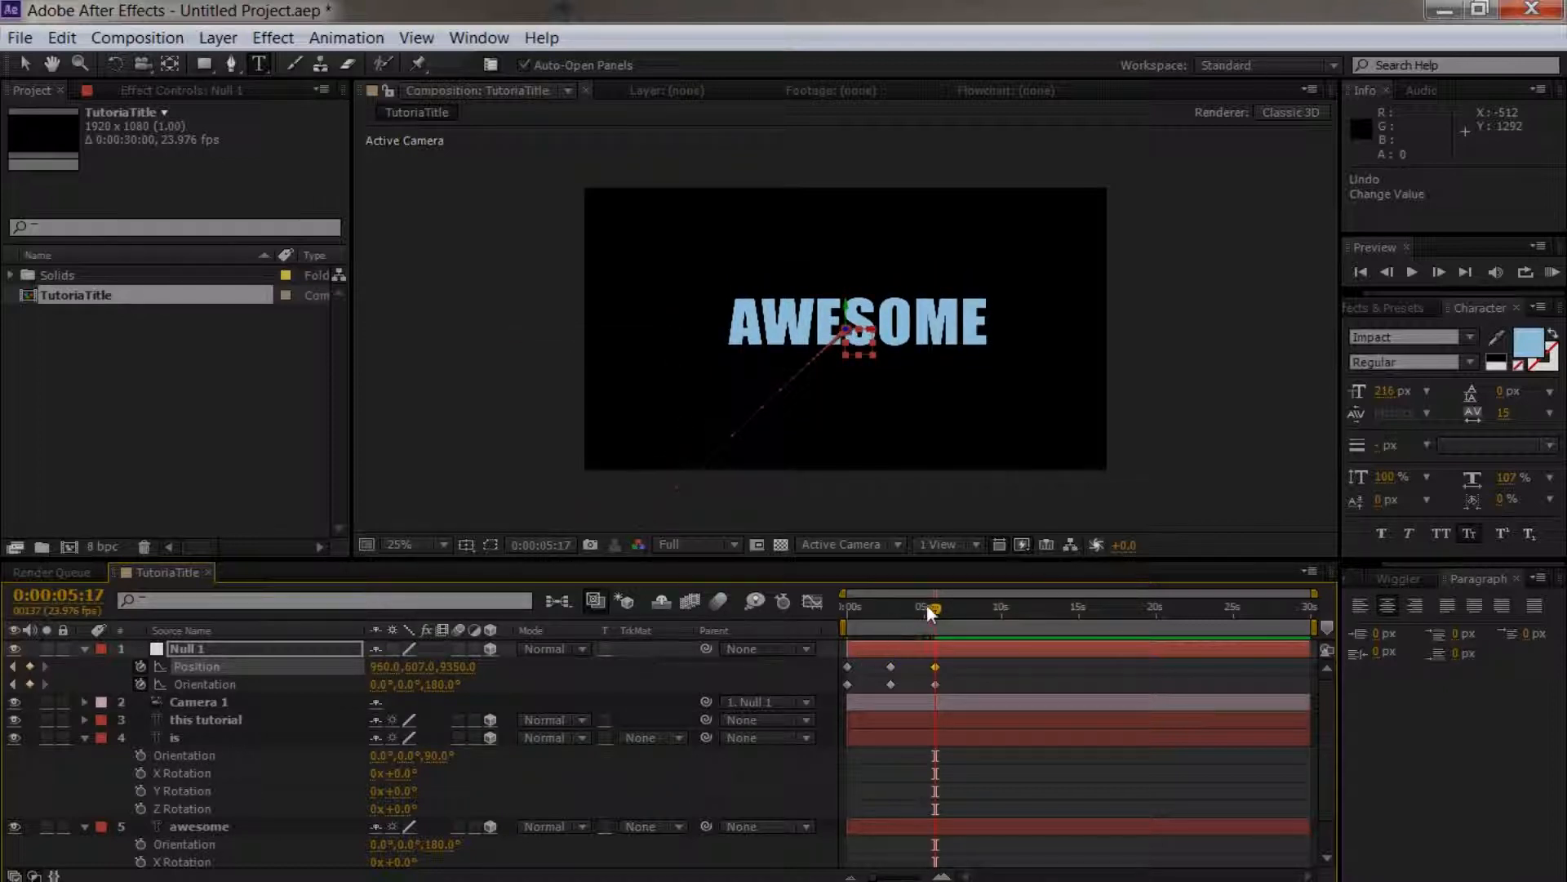
left_click_drag(937, 604, 839, 635)
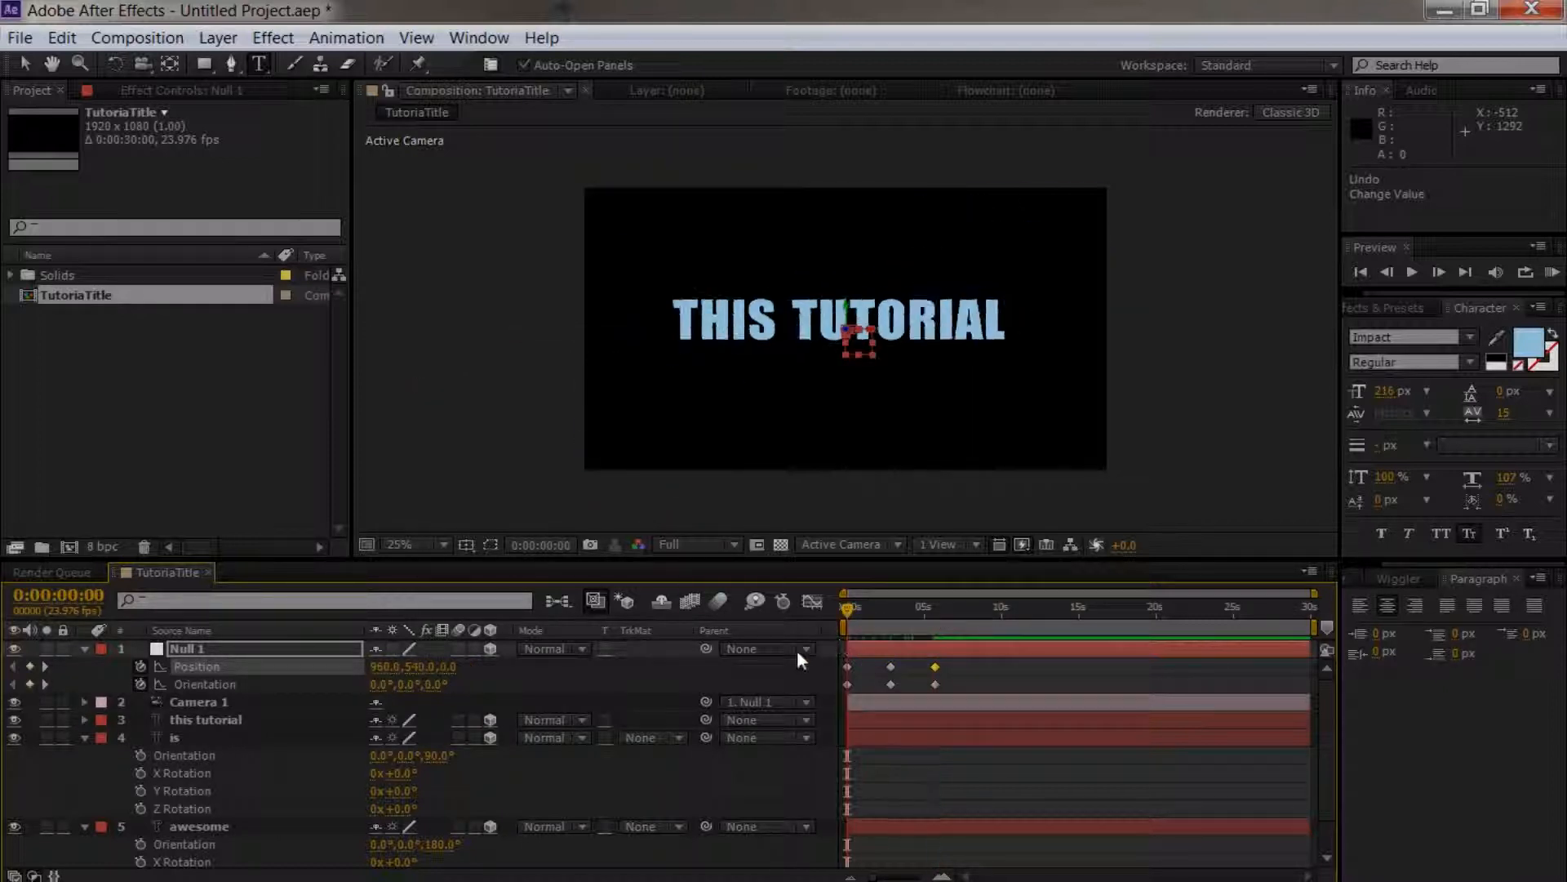
key("KP_0")
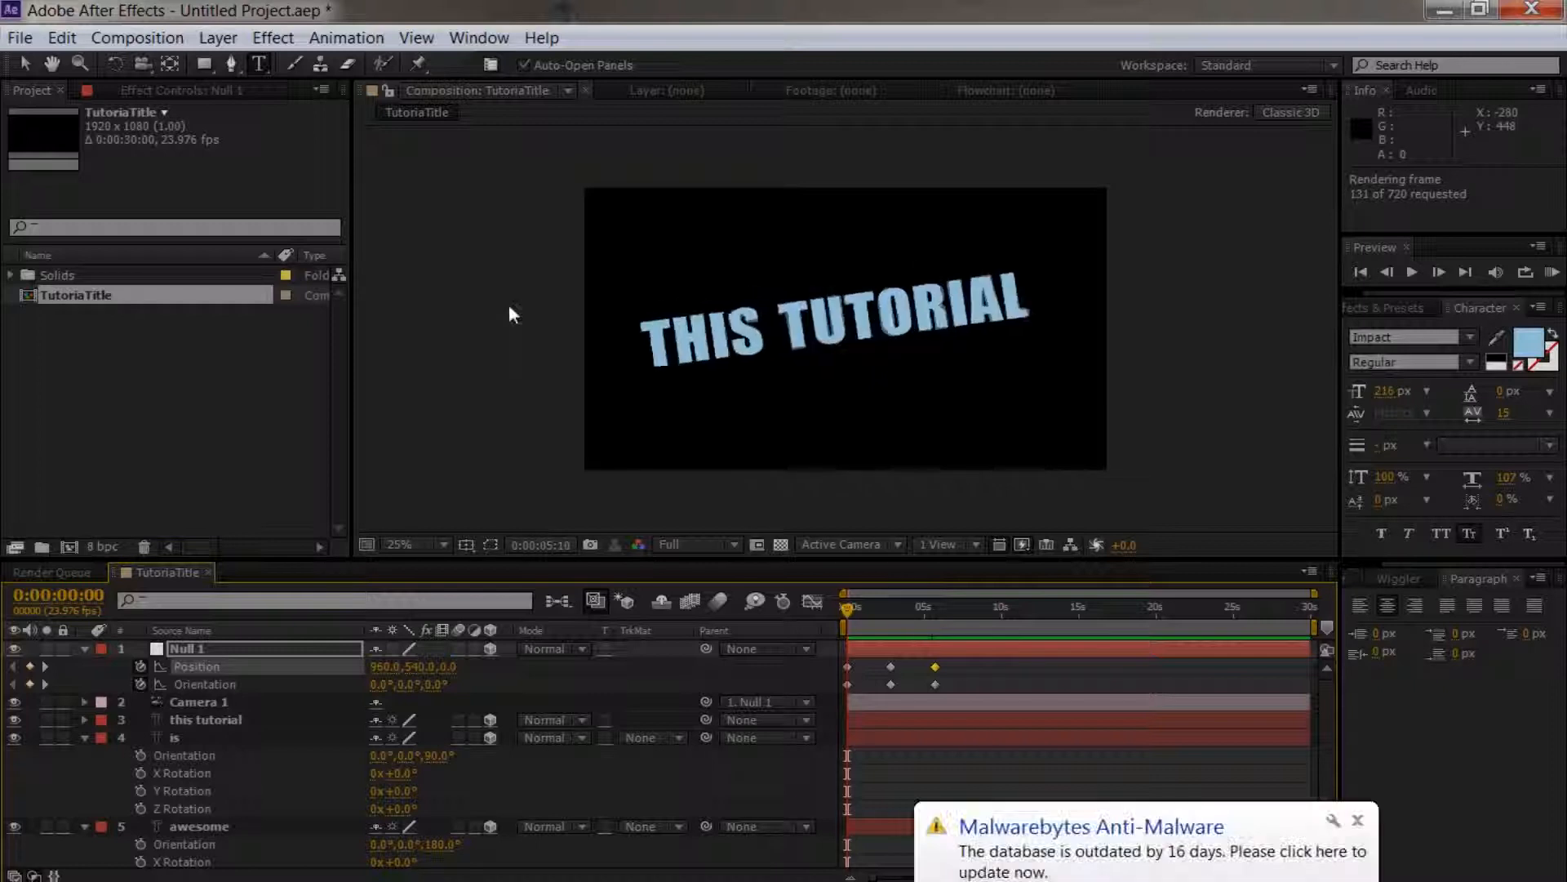
key("space")
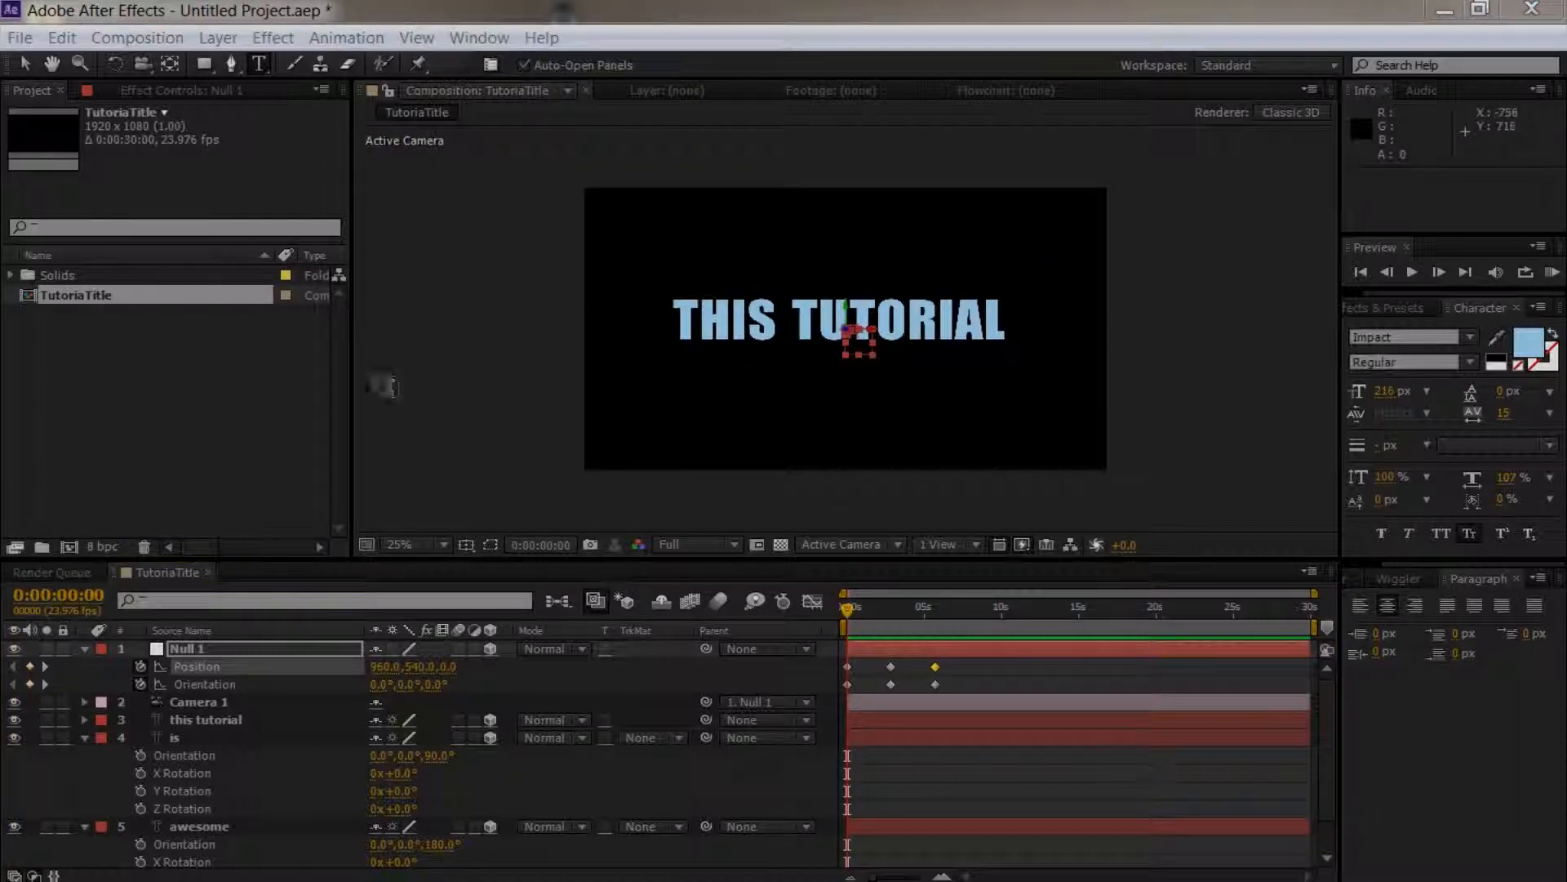
Step: Undo the stray text layer and collapse the properties of the Null 1, "is" and "awesome" layers
left_click(383, 382)
key("ctrl+z")
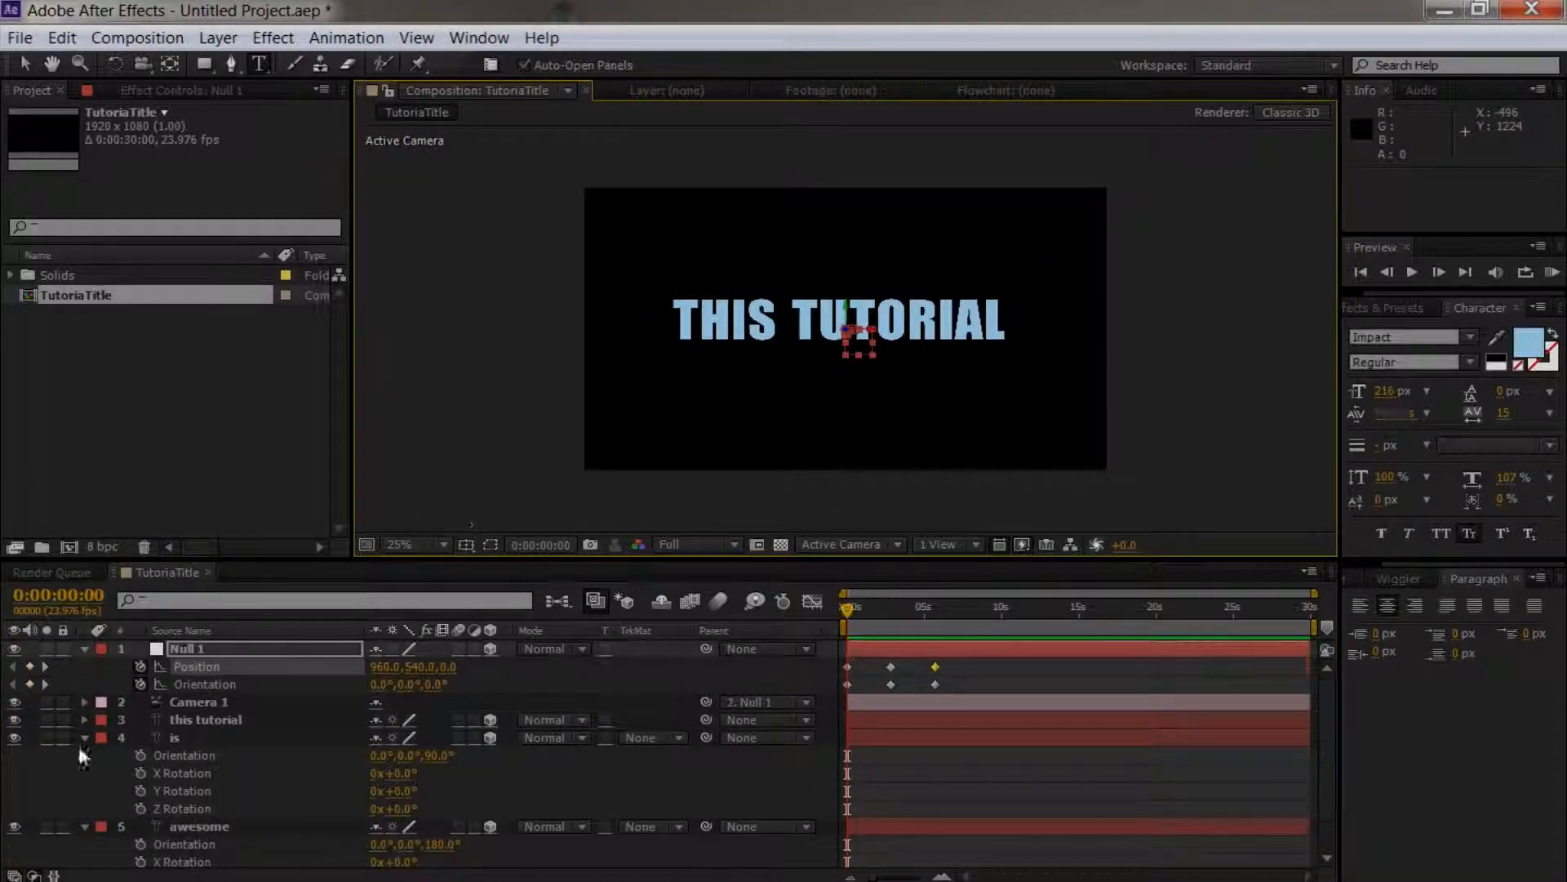
left_click(84, 648)
left_click(85, 701)
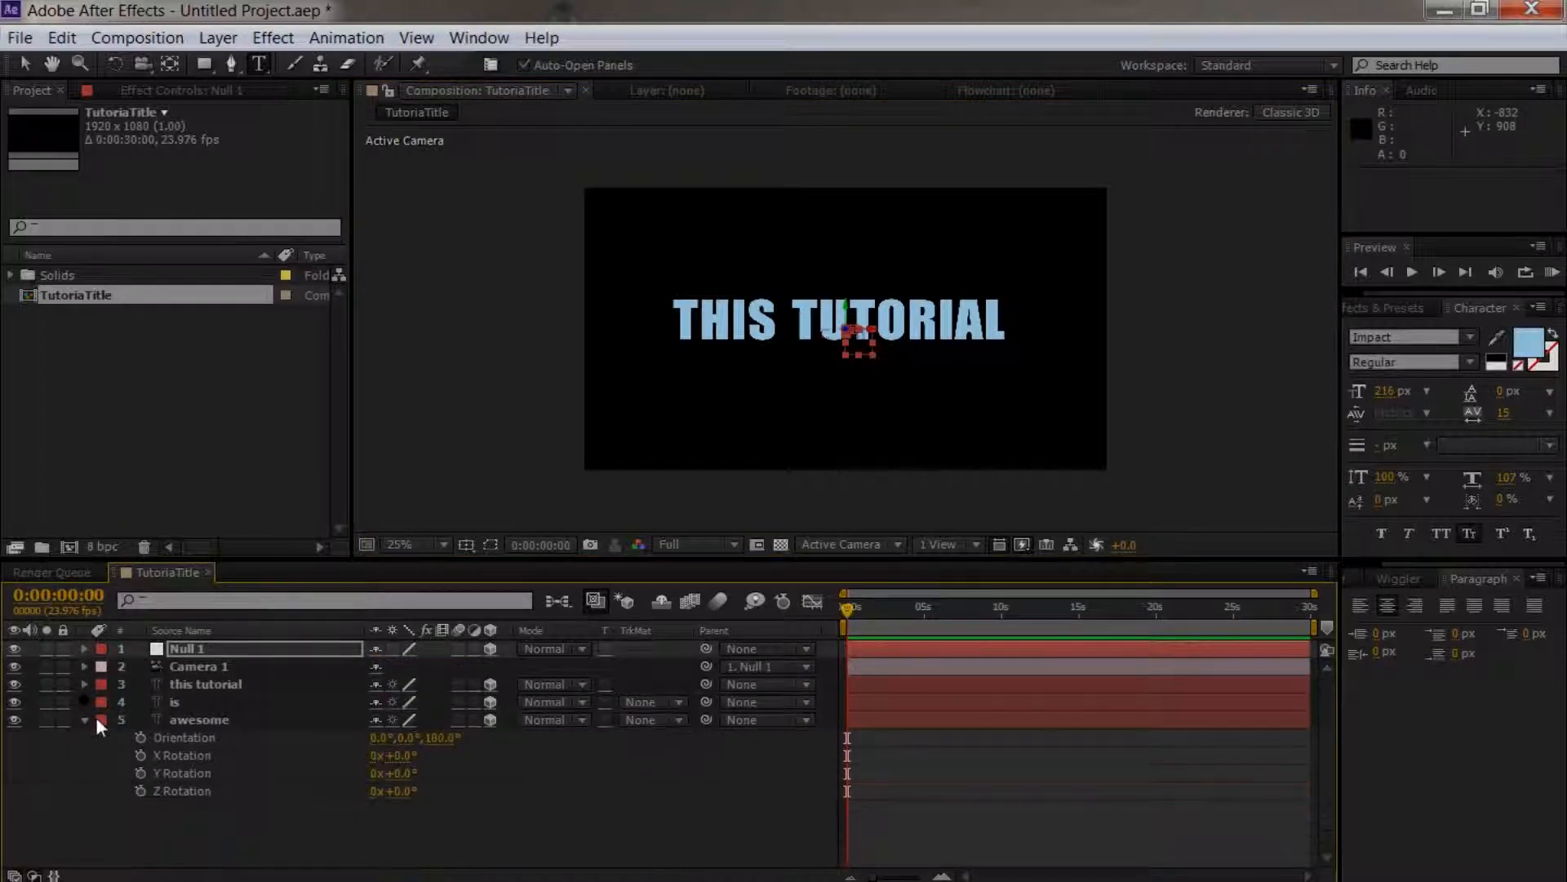
left_click(84, 719)
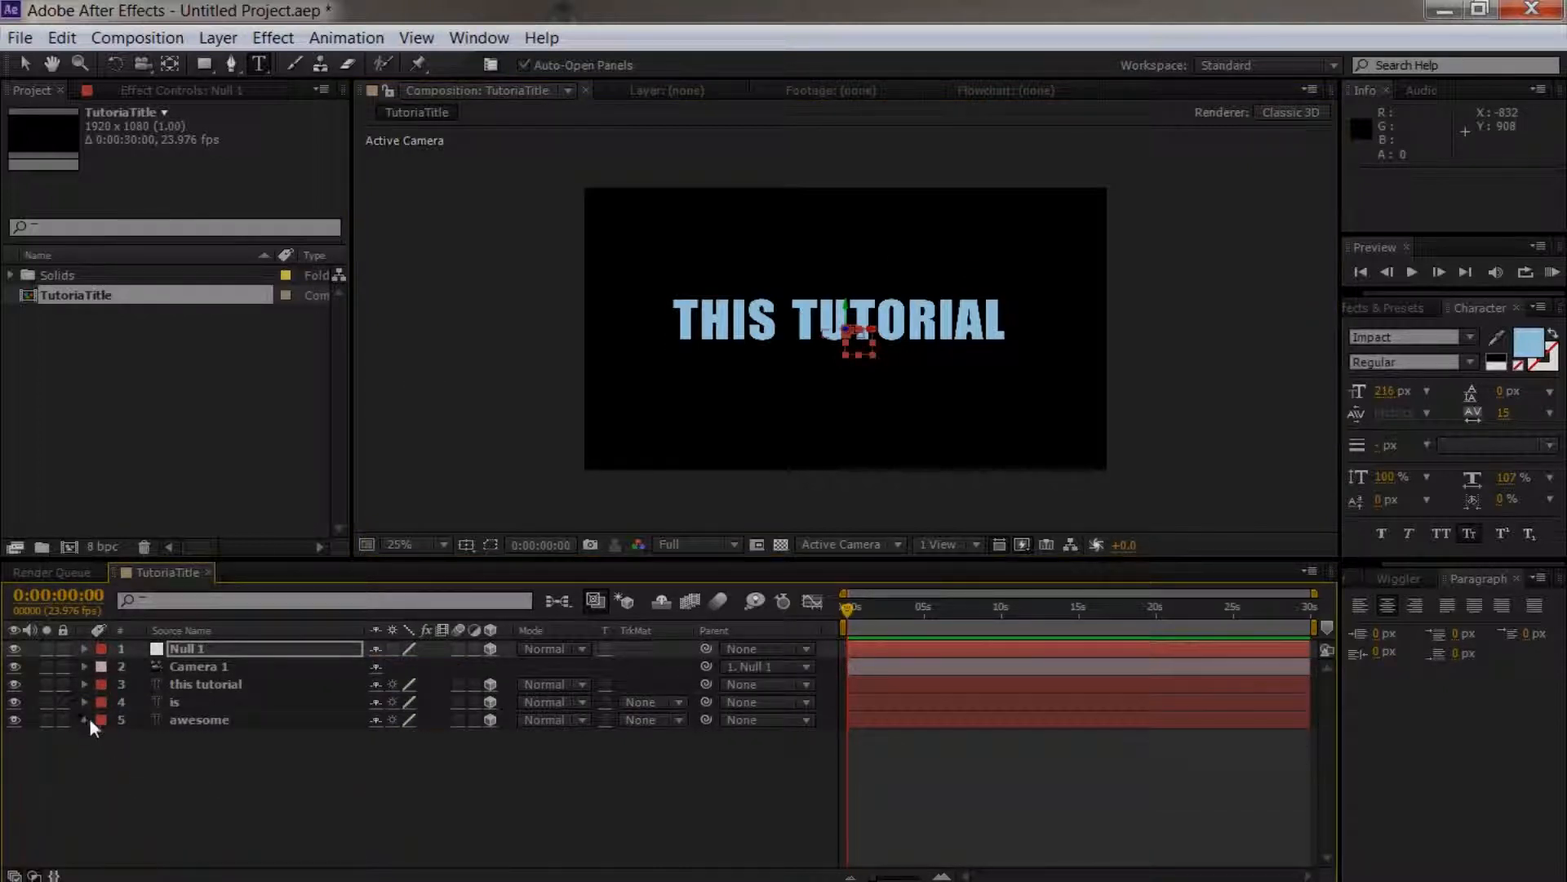
left_click(218, 40)
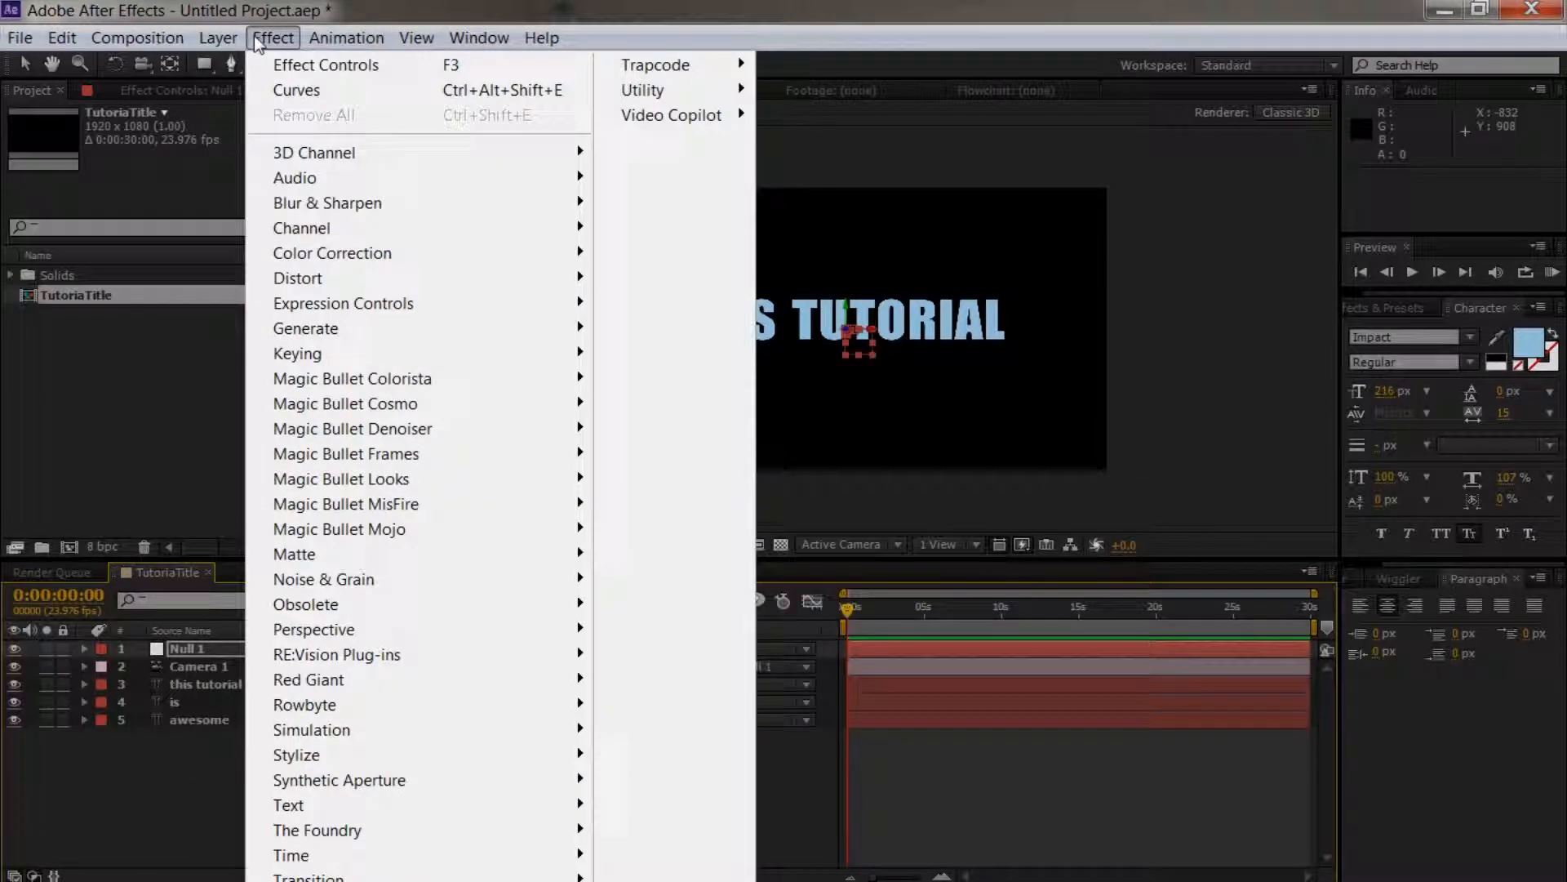
Step: Create a 1920 × 1080 px solid named BG and place it beneath all other layers
mouse_move(227, 65)
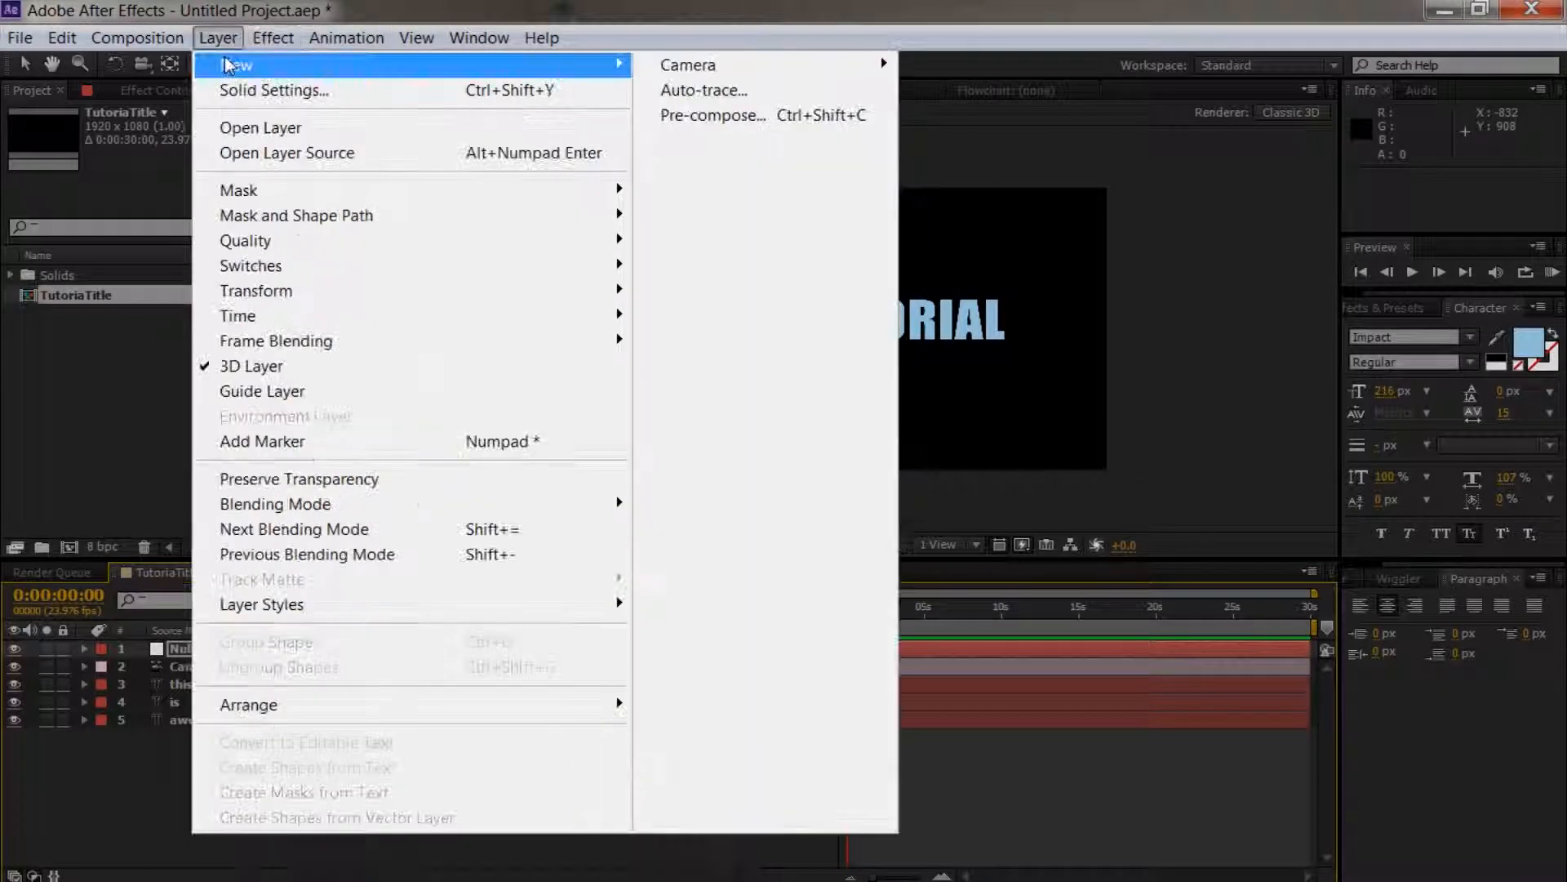
left_click(688, 90)
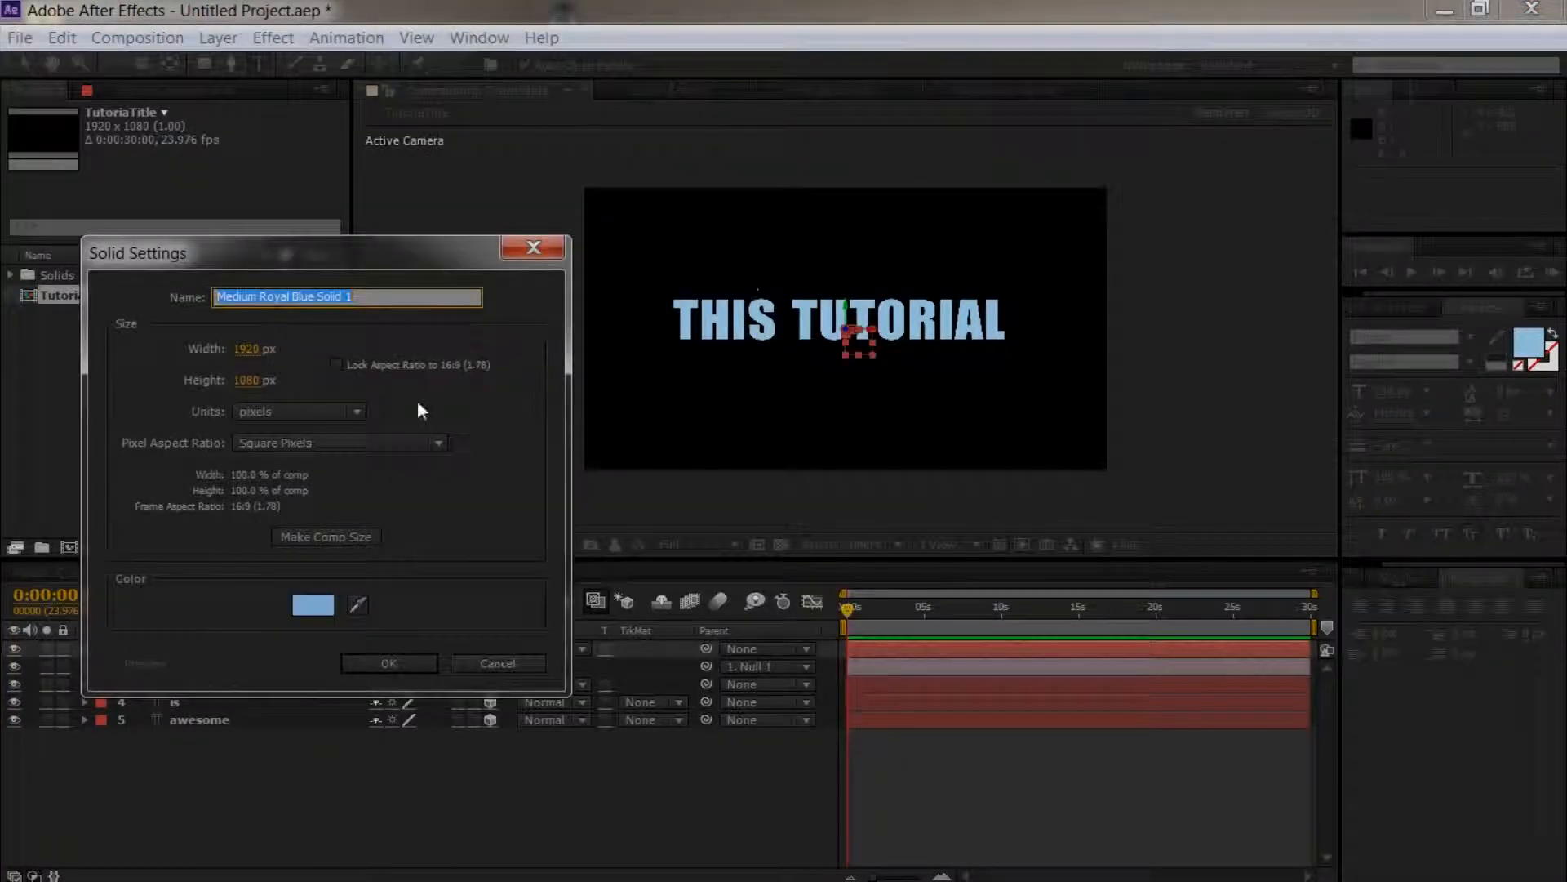
type("BG")
key("Return")
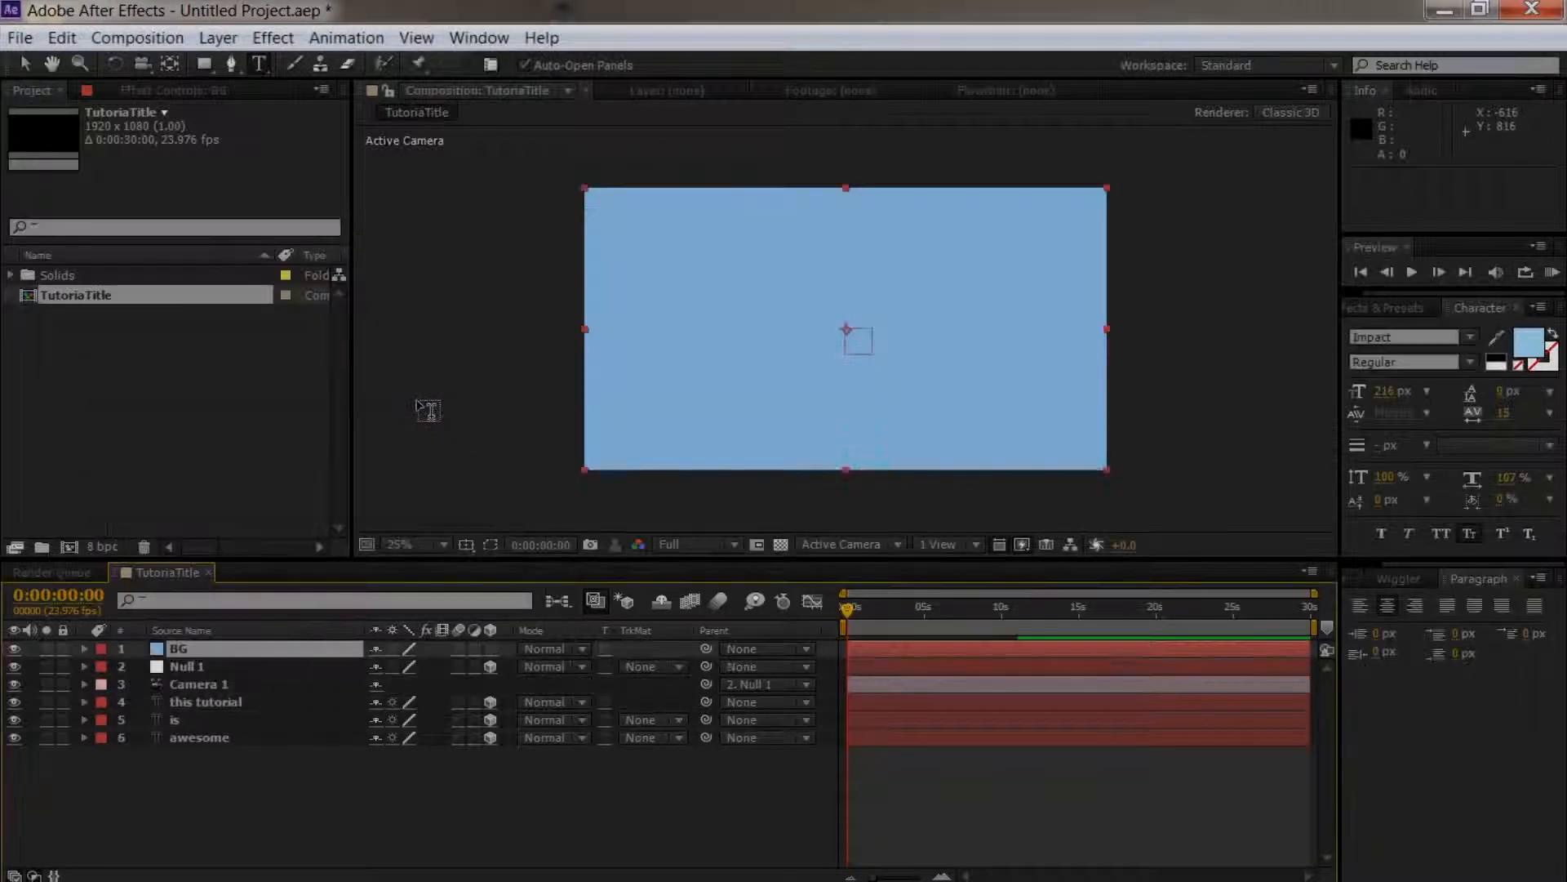
left_click_drag(221, 646, 206, 753)
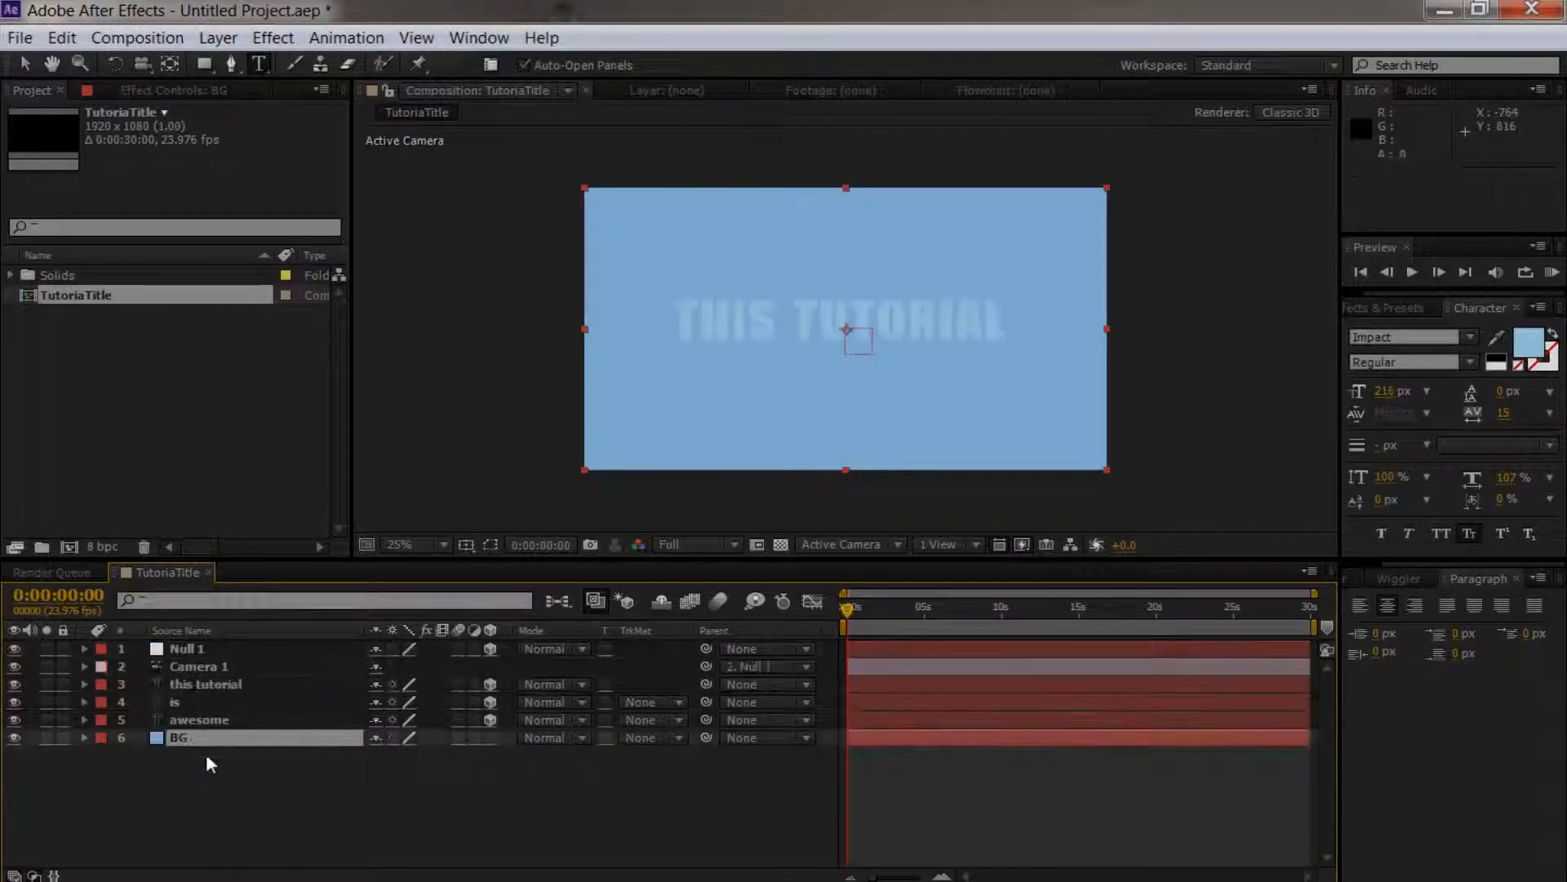
Step: Apply the Ramp effect to the BG layer and set its Start Color to blue (H 220°, S 77%, B 65%)
left_click(273, 38)
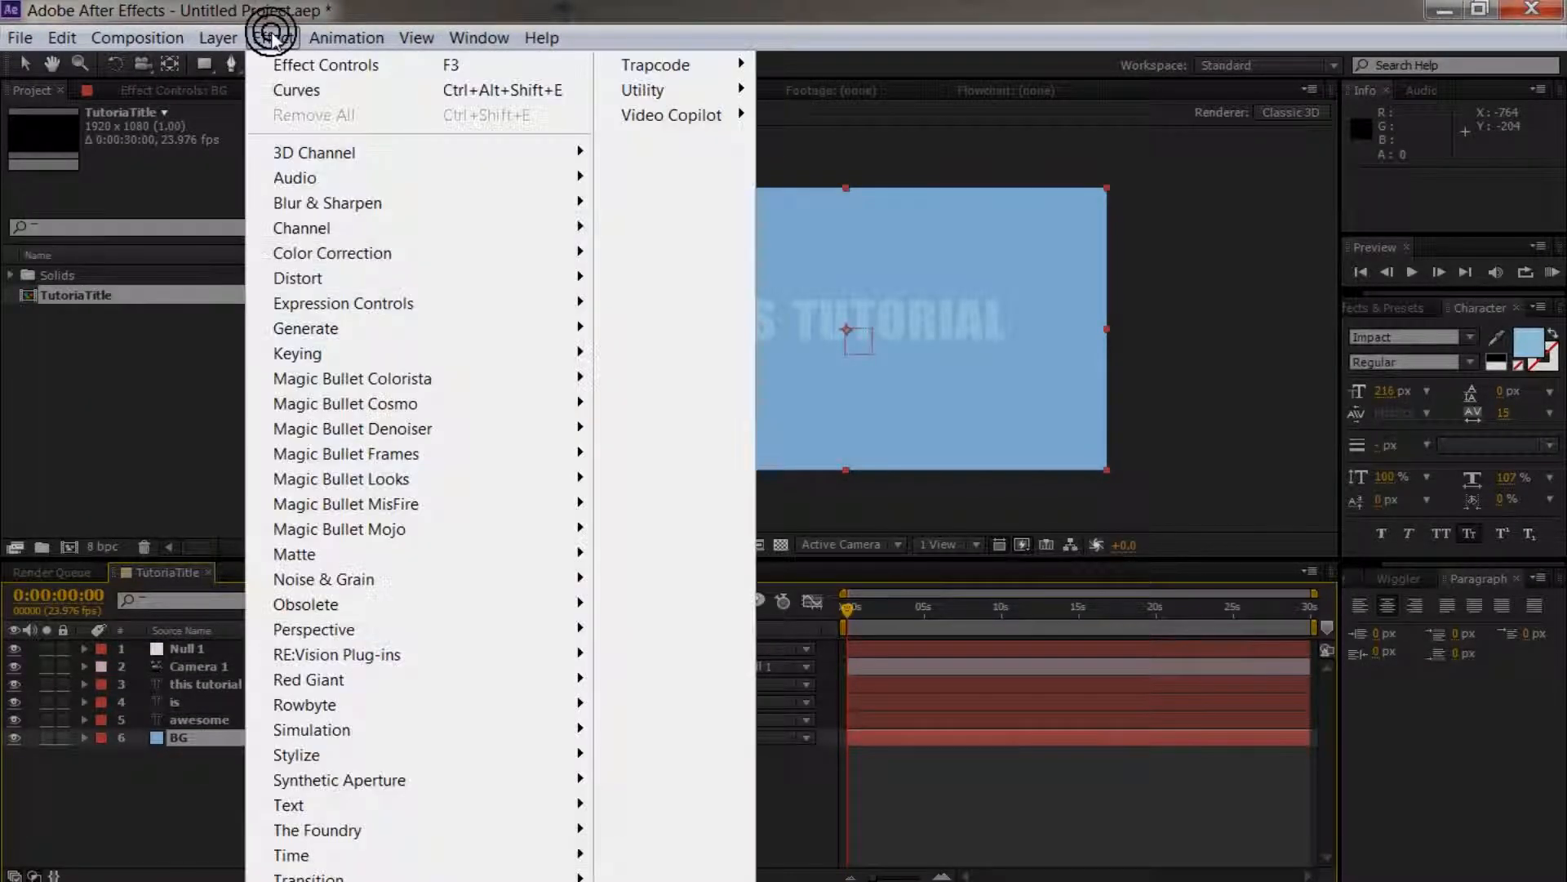
mouse_move(394, 328)
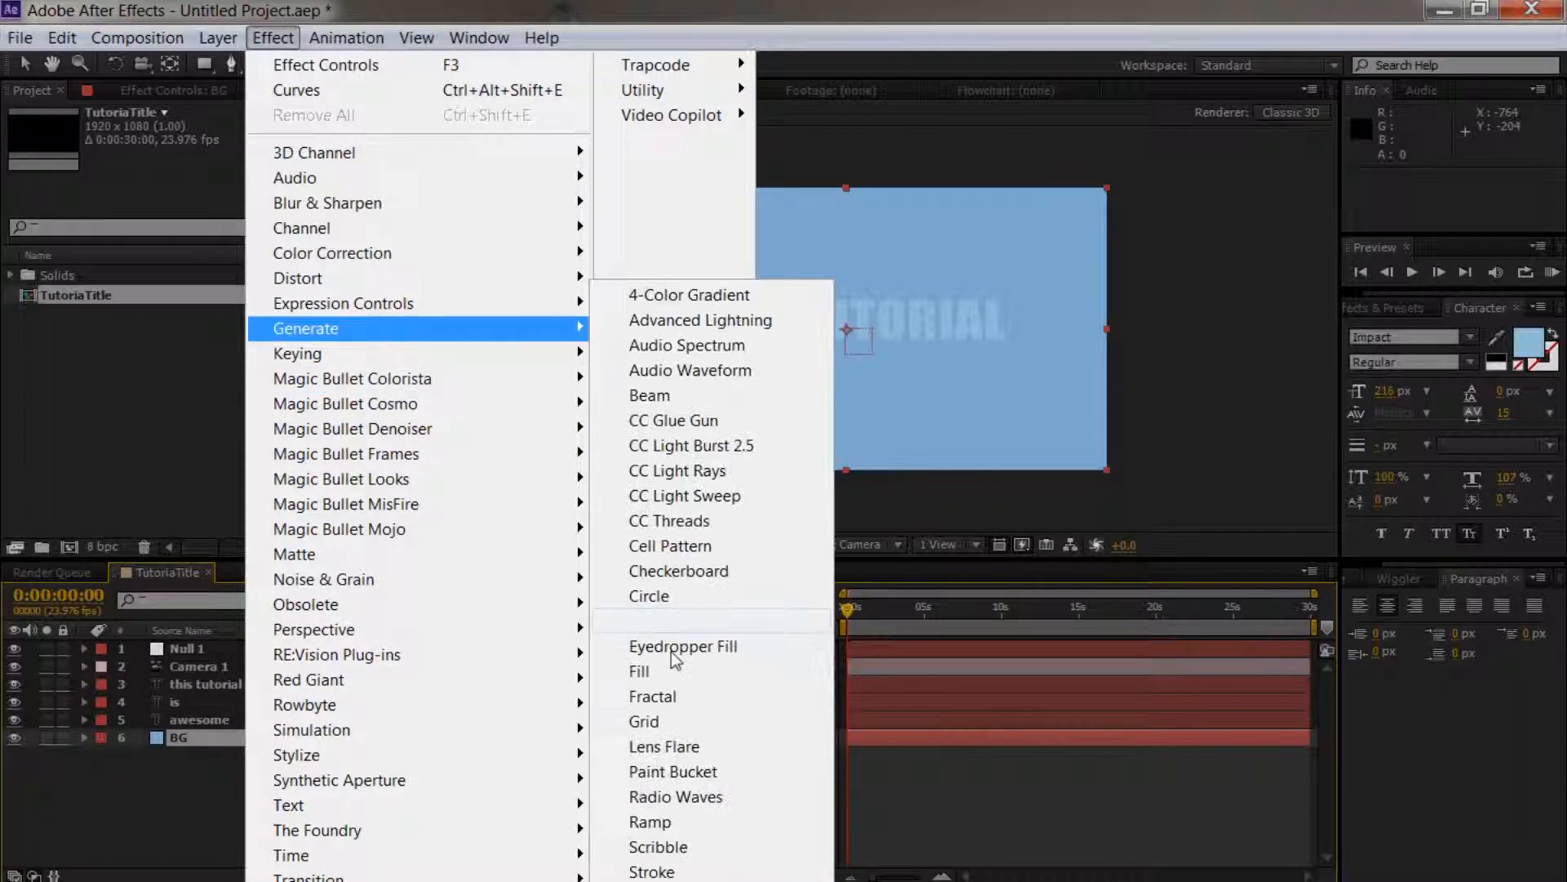
left_click(654, 825)
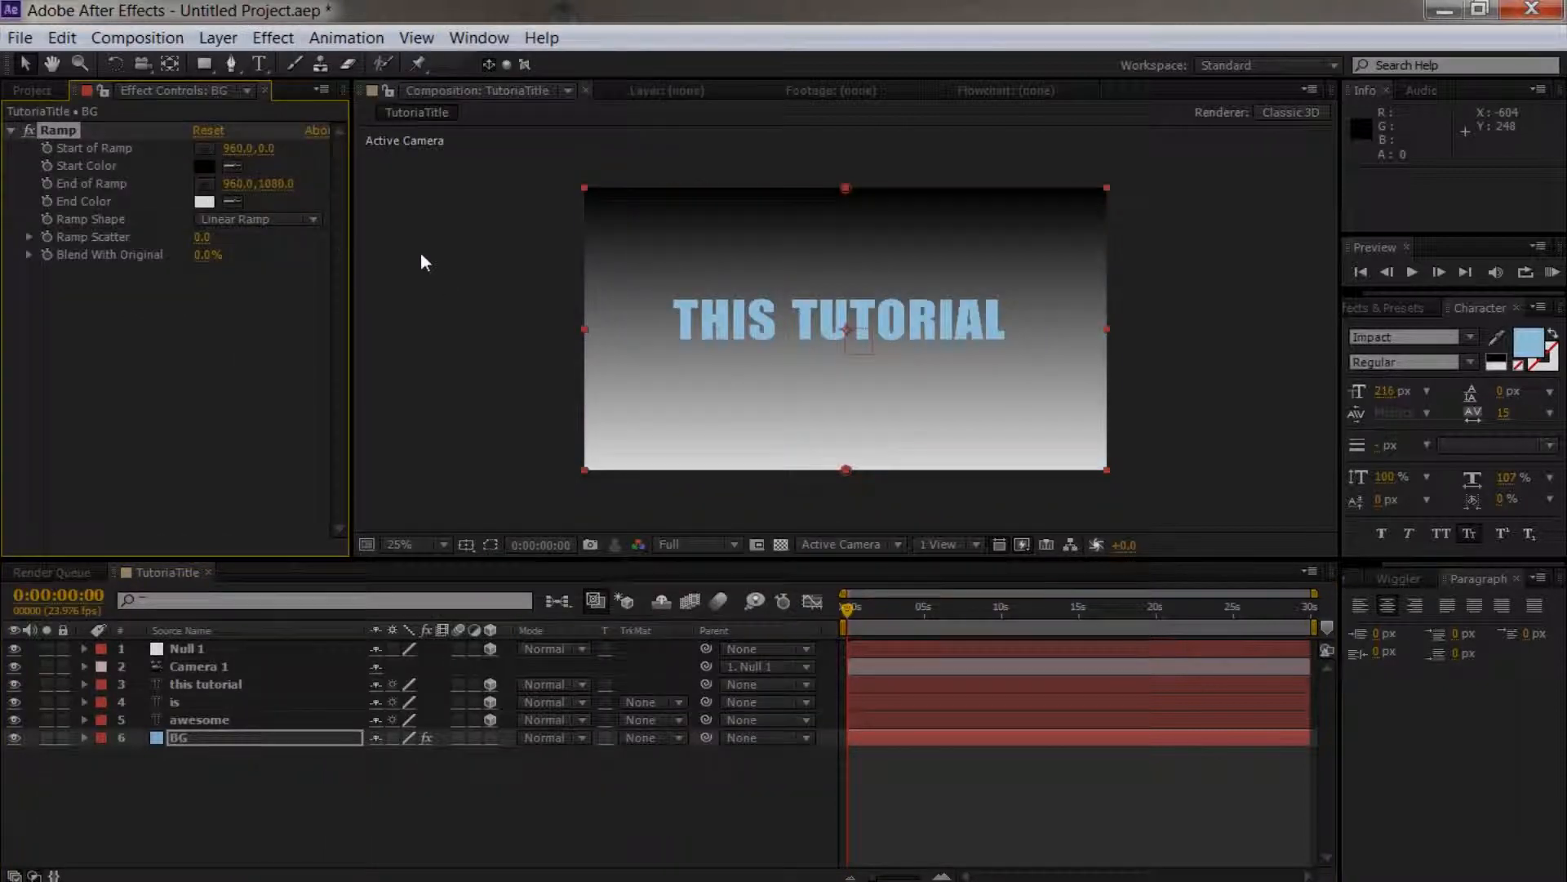
left_click(206, 166)
left_click(503, 606)
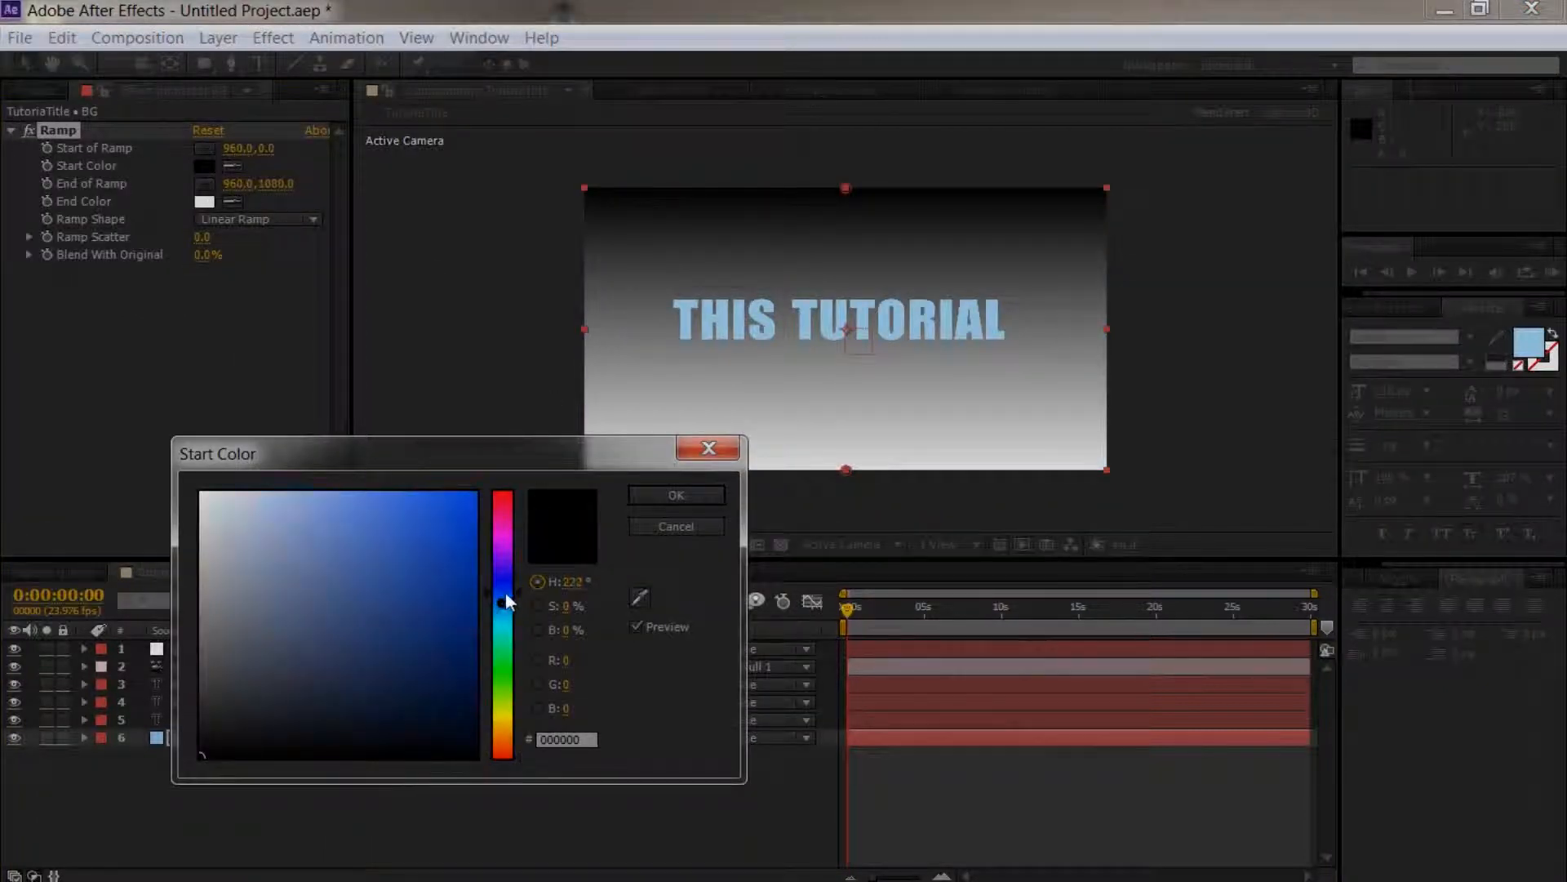
left_click(398, 533)
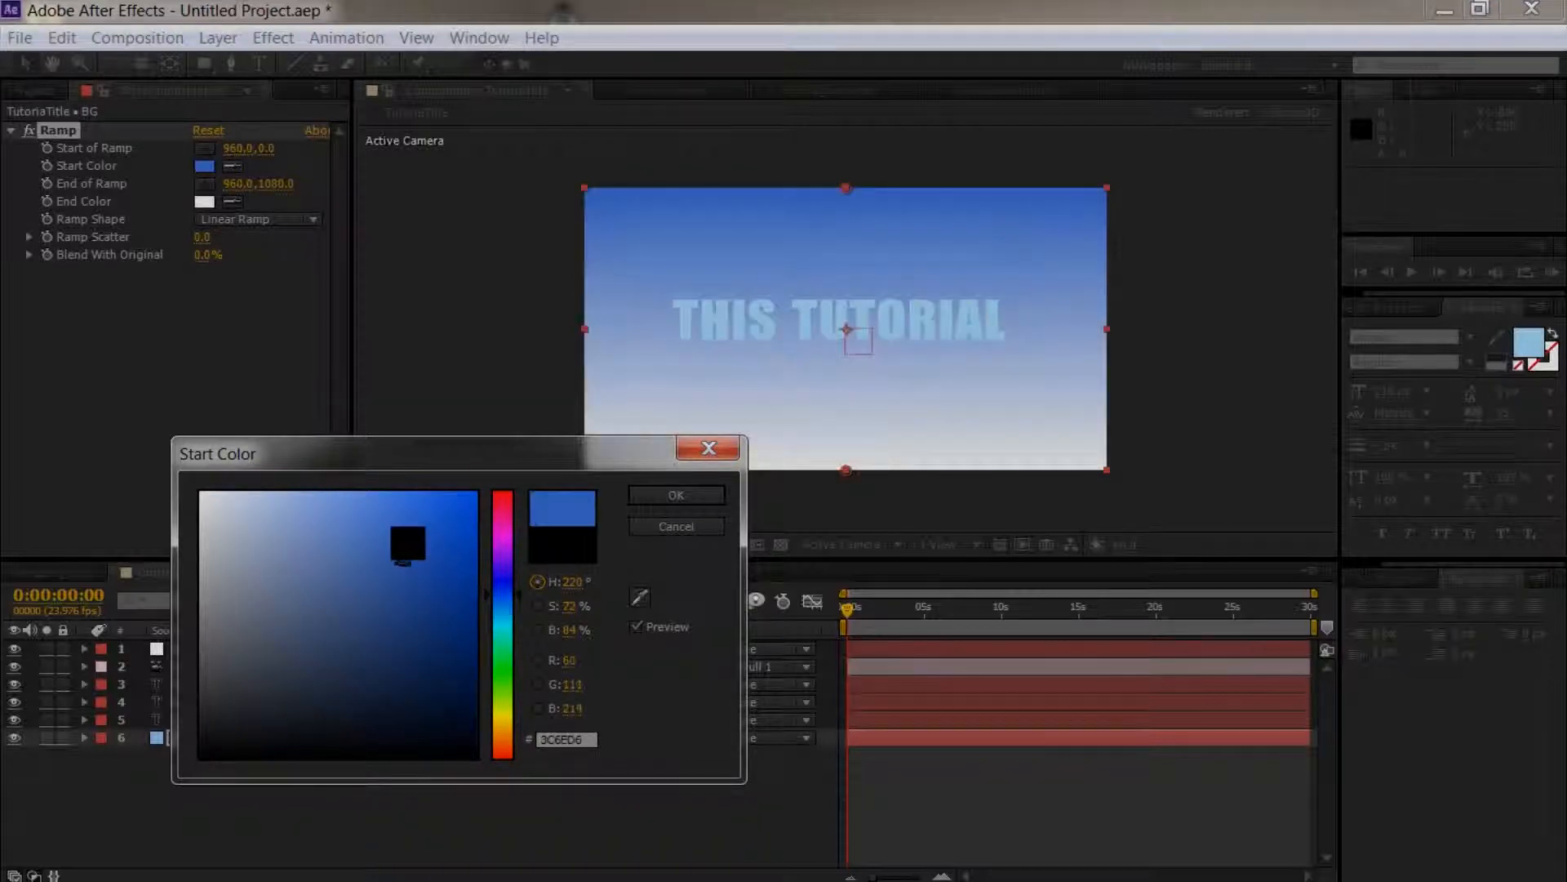
left_click(413, 586)
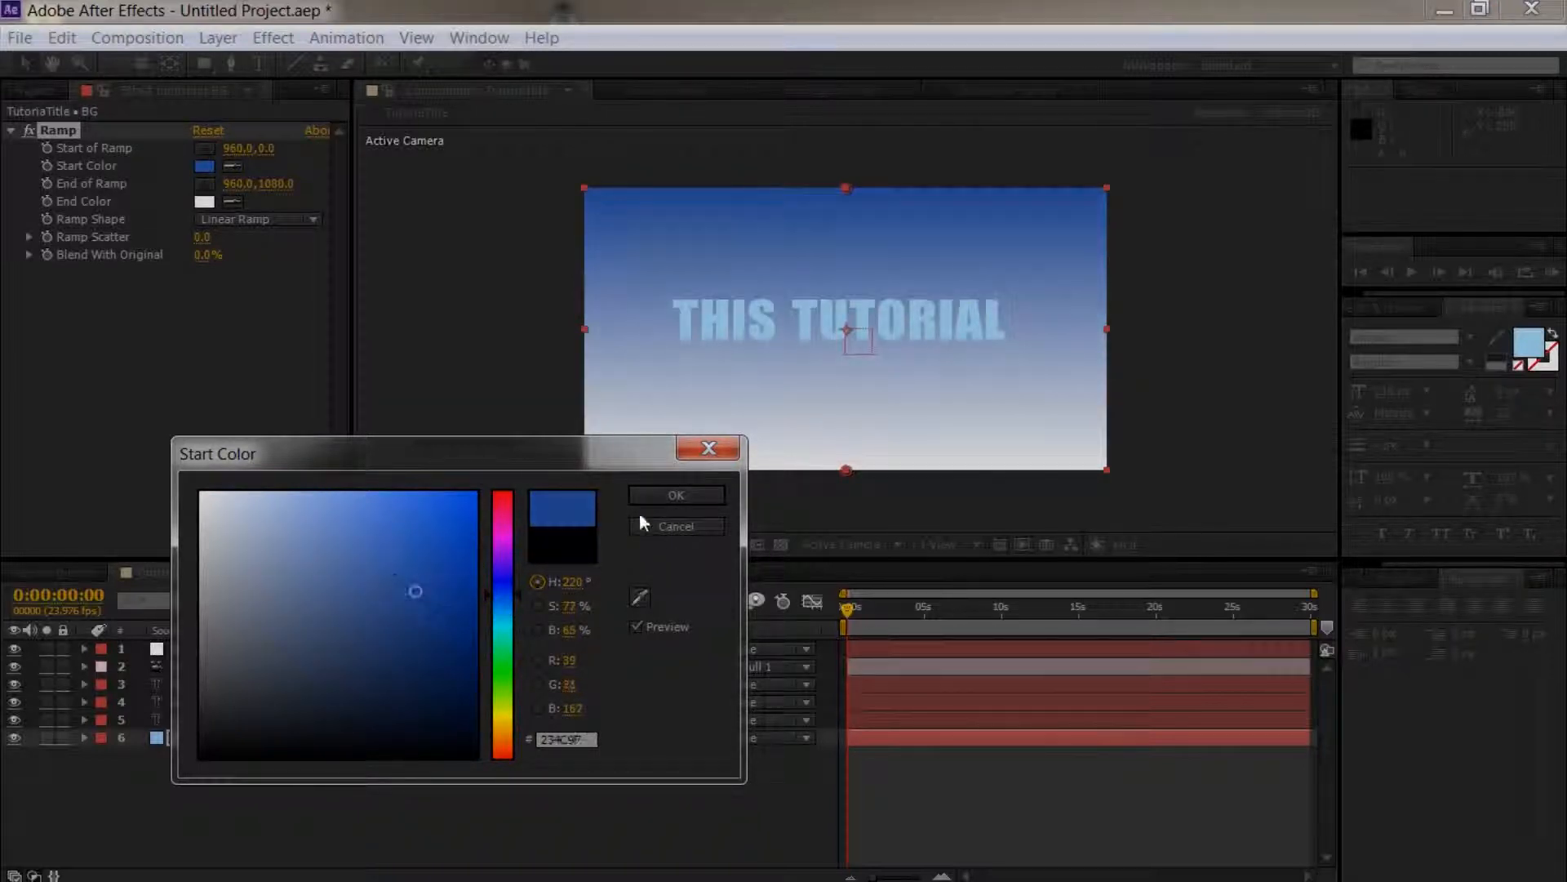
left_click(707, 494)
Step: Set the BG ramp's End Color to black
left_click(205, 202)
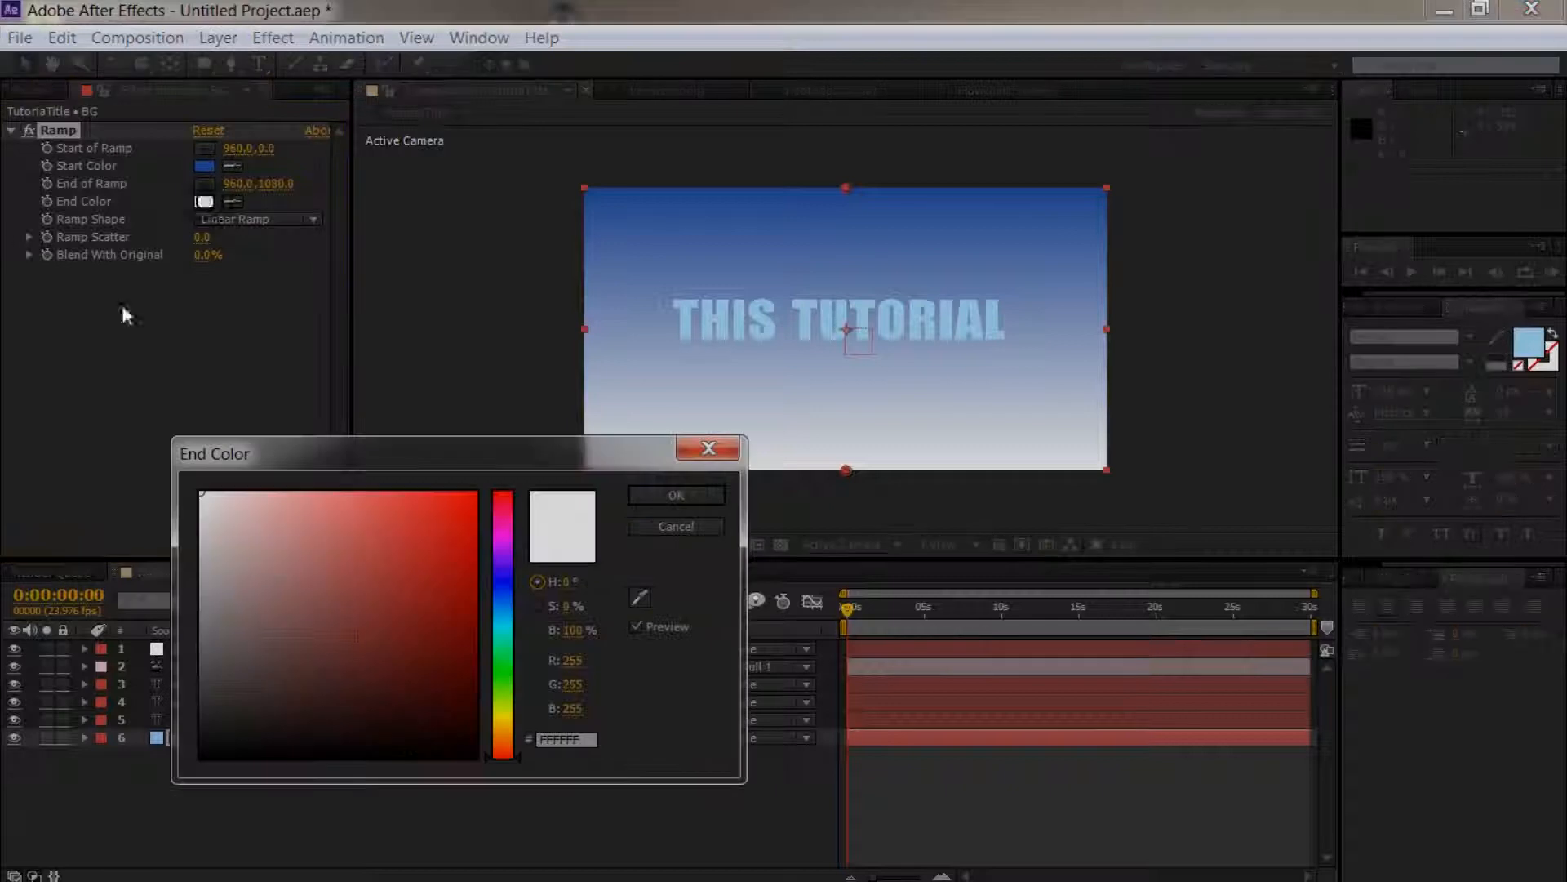
left_click(201, 755)
left_click(672, 494)
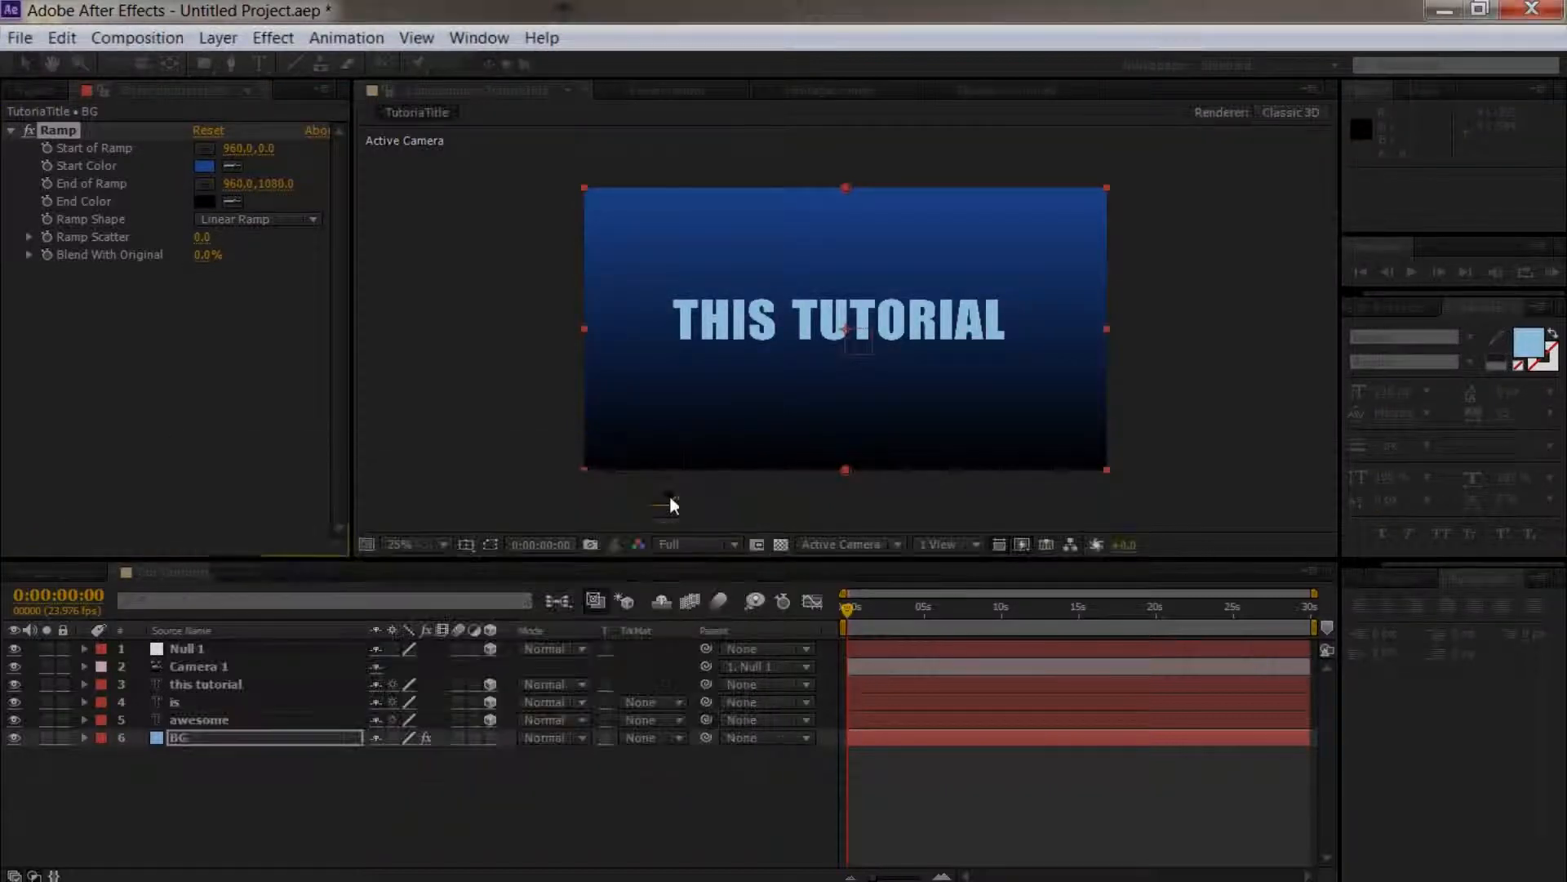
Step: Make the ramp radial, with its start near the frame centre at 968, 532 and its end outside the lower-left corner at -296, 1212
left_click(209, 217)
left_click(244, 263)
left_click_drag(842, 191, 845, 335)
left_click_drag(845, 470, 503, 505)
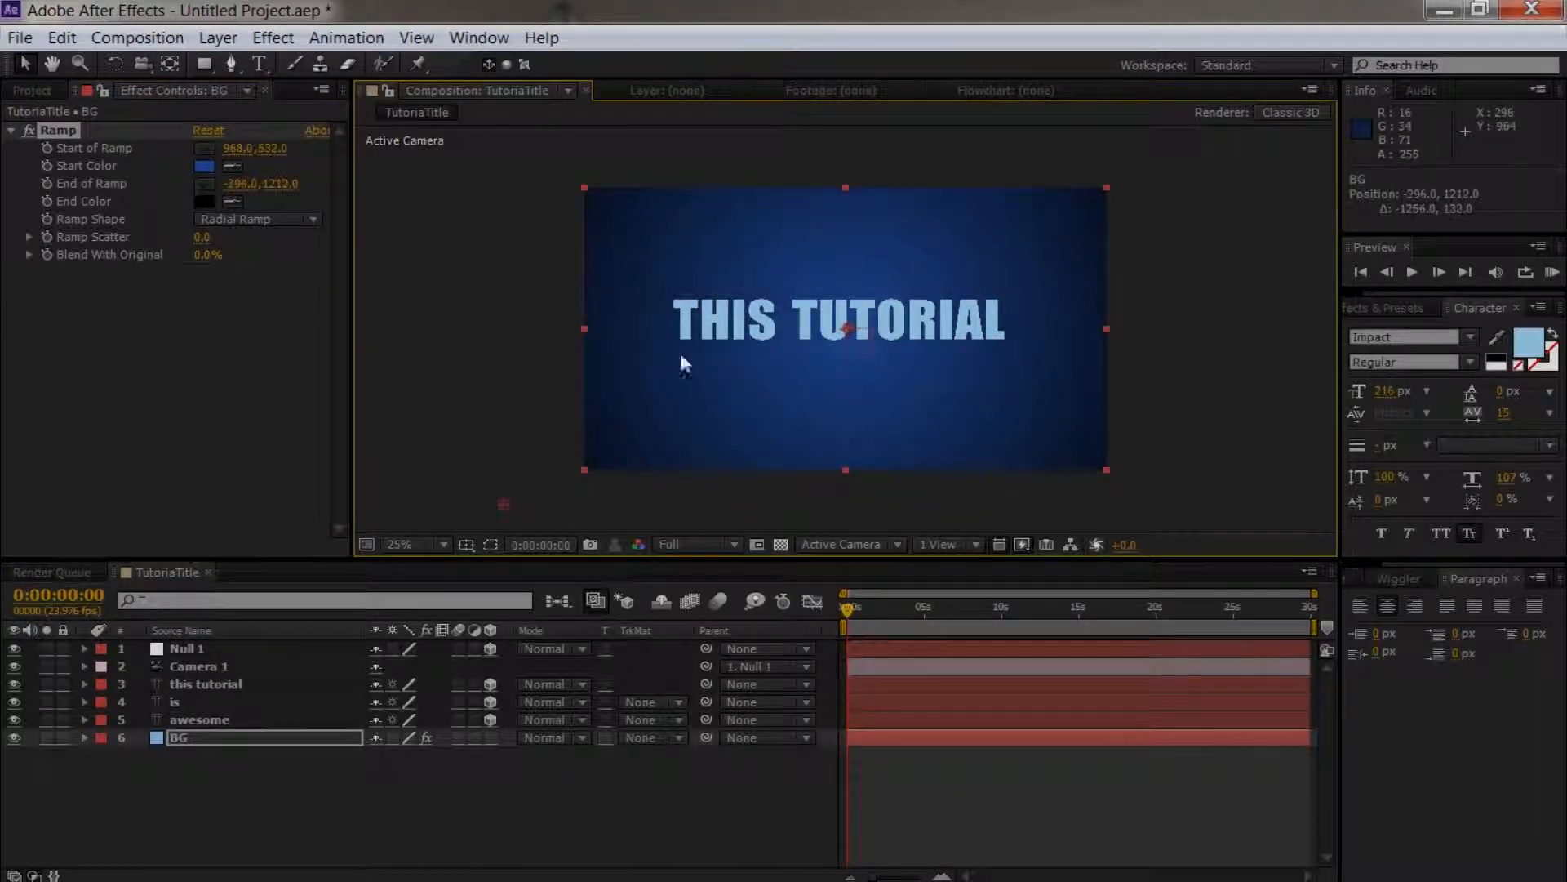
Step: Darken the ramp's Start Color to a deep navy blue with a hue of 232°
left_click(204, 165)
left_click(507, 586)
left_click(410, 623)
left_click(427, 665)
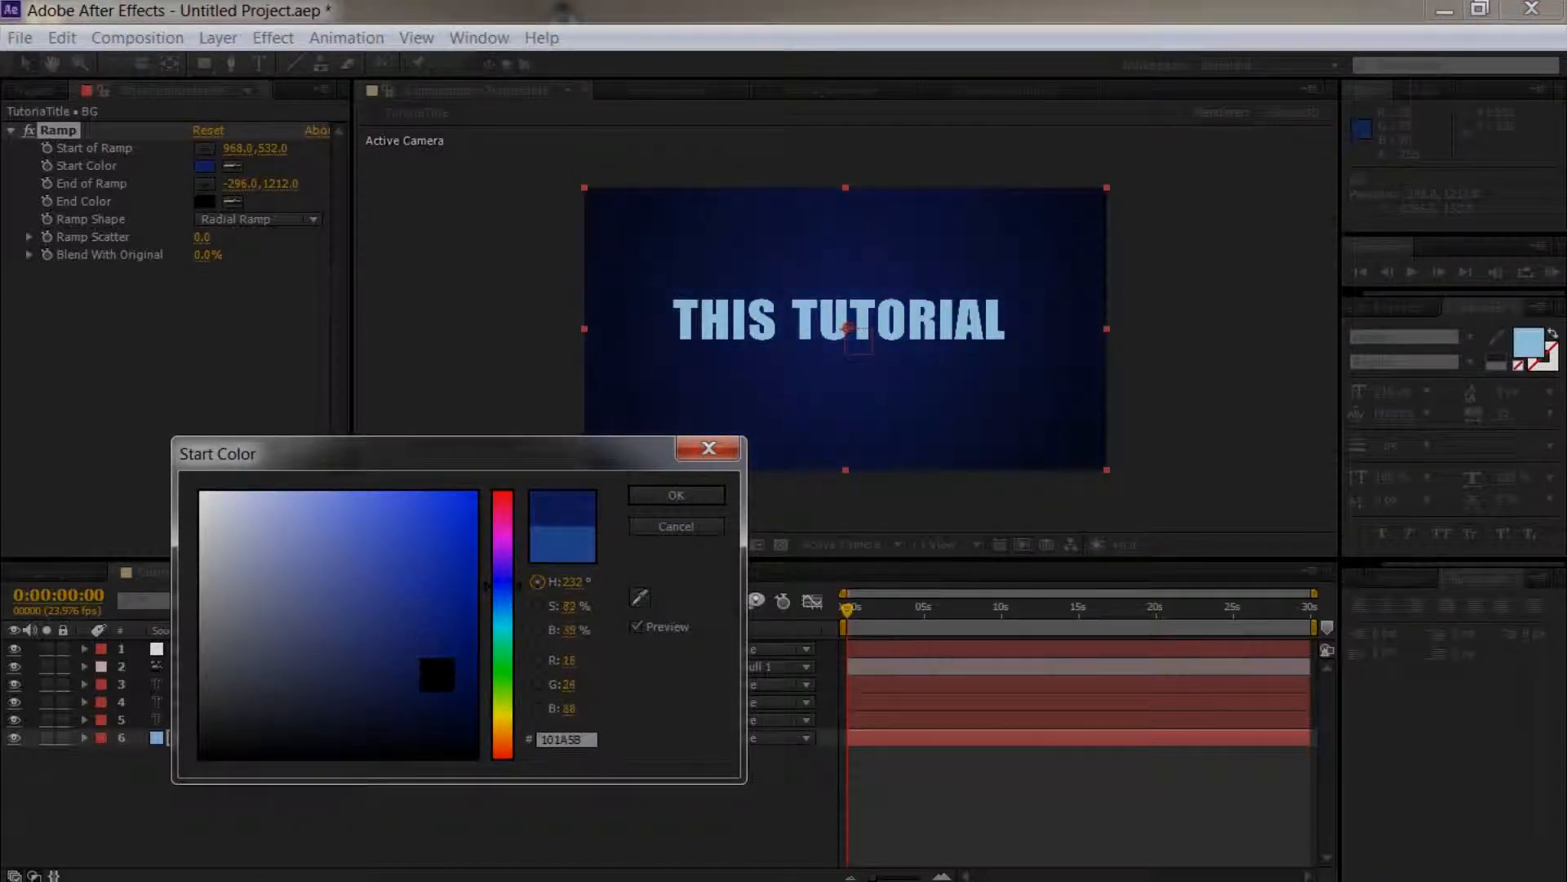
left_click(680, 497)
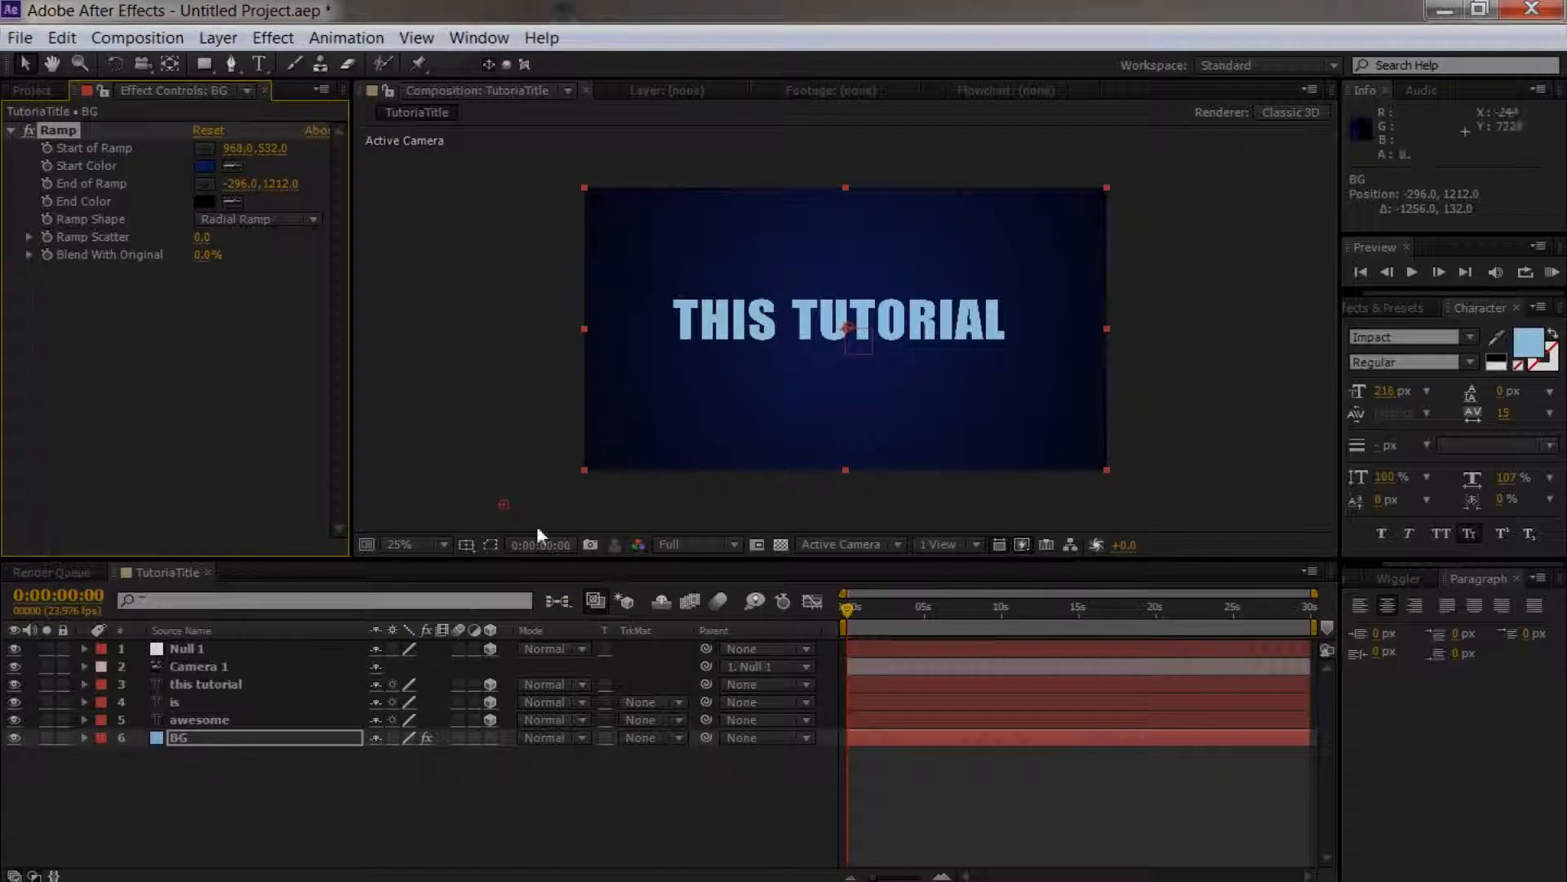
left_click_drag(859, 609, 810, 623)
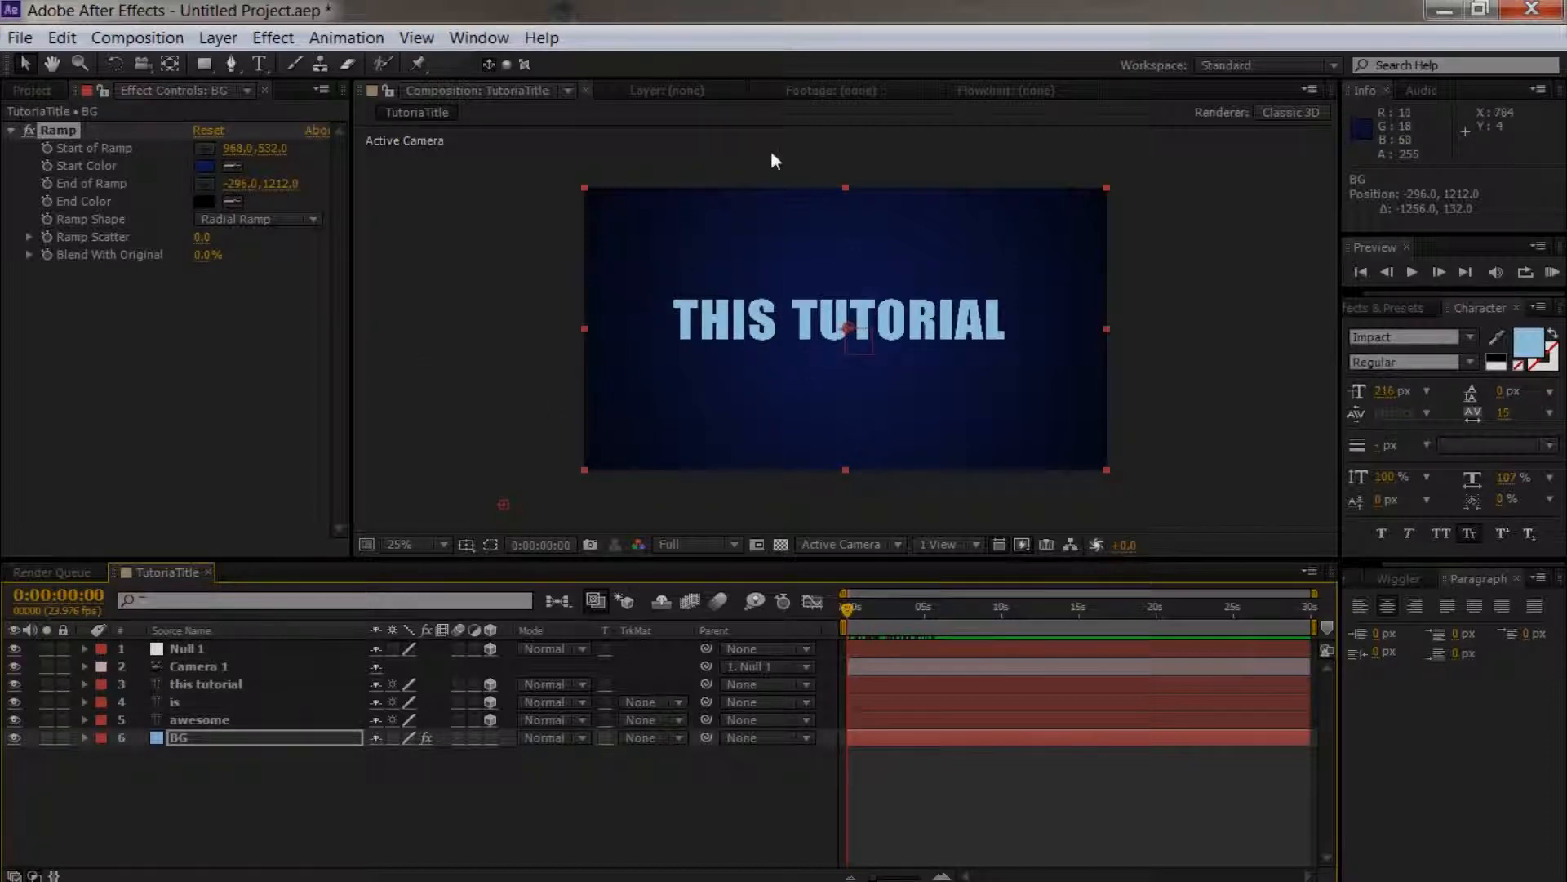
Step: Import Grunge_gray_04.jpg from the Grayscale folder and place it in the composition directly above the BG layer
left_click(19, 37)
left_click(409, 341)
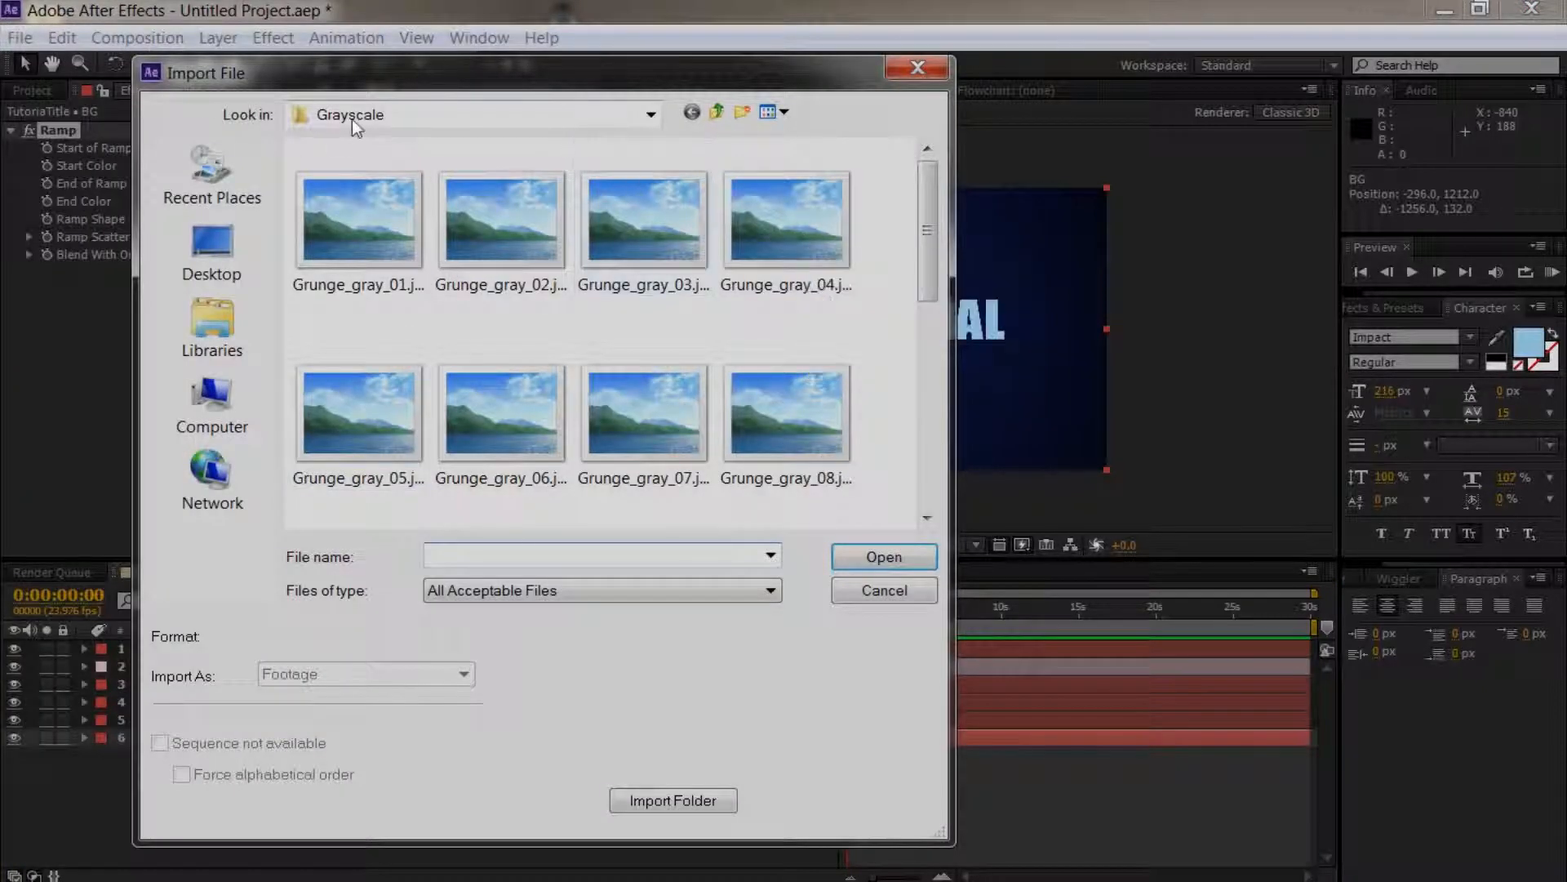
left_click(784, 228)
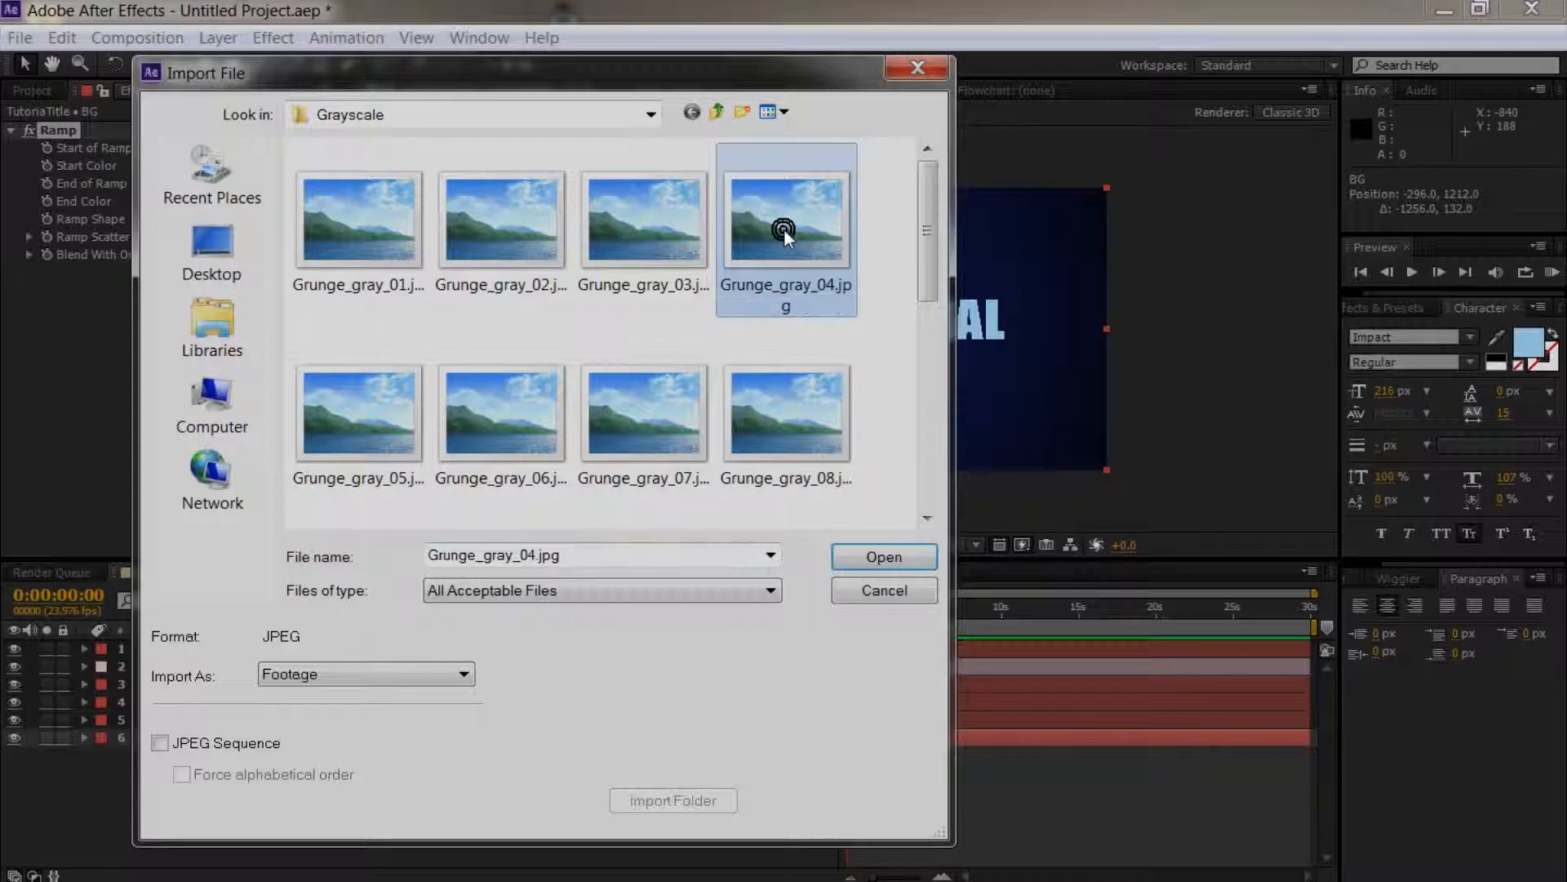
left_click(882, 556)
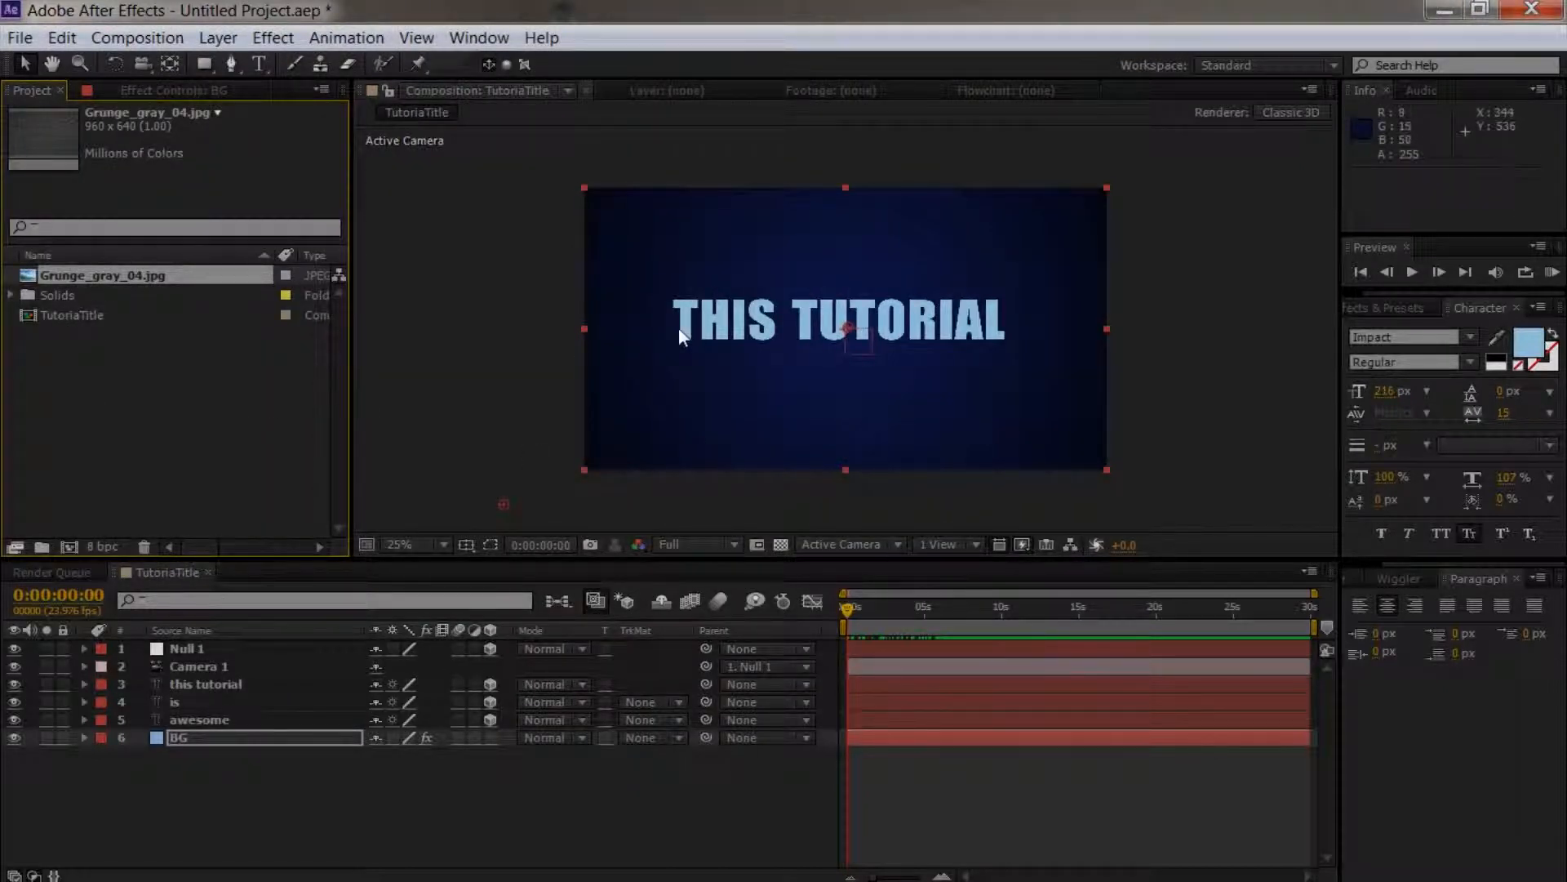
left_click_drag(110, 278, 213, 725)
left_click(210, 721)
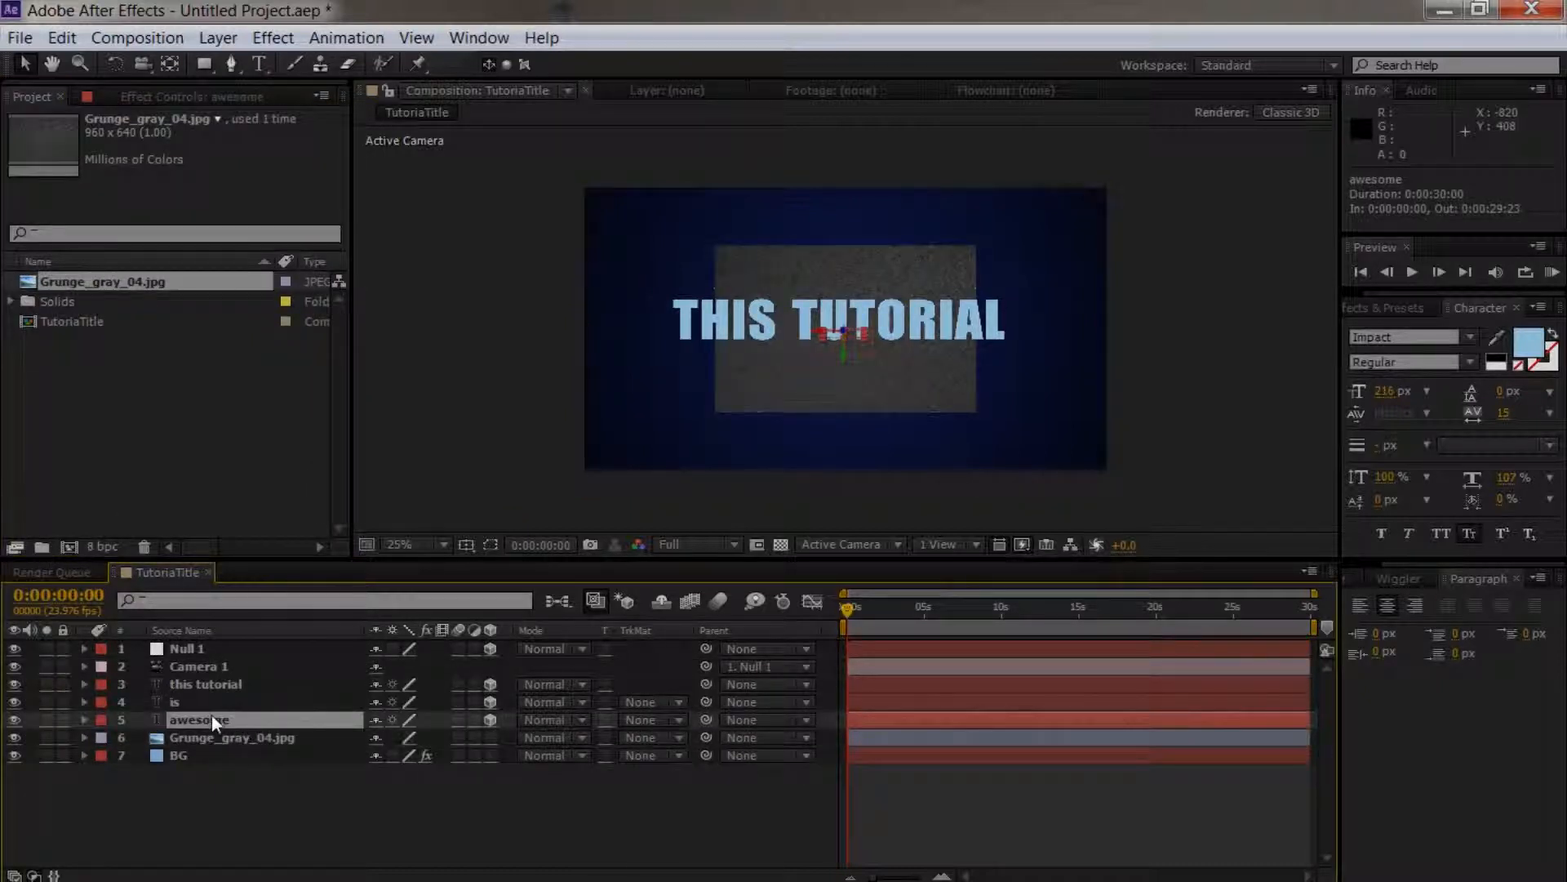
Step: Scale the Grunge_gray_04.jpg layer to about 205% so it covers the frame, and set its blending mode to Overlay
left_click(253, 734)
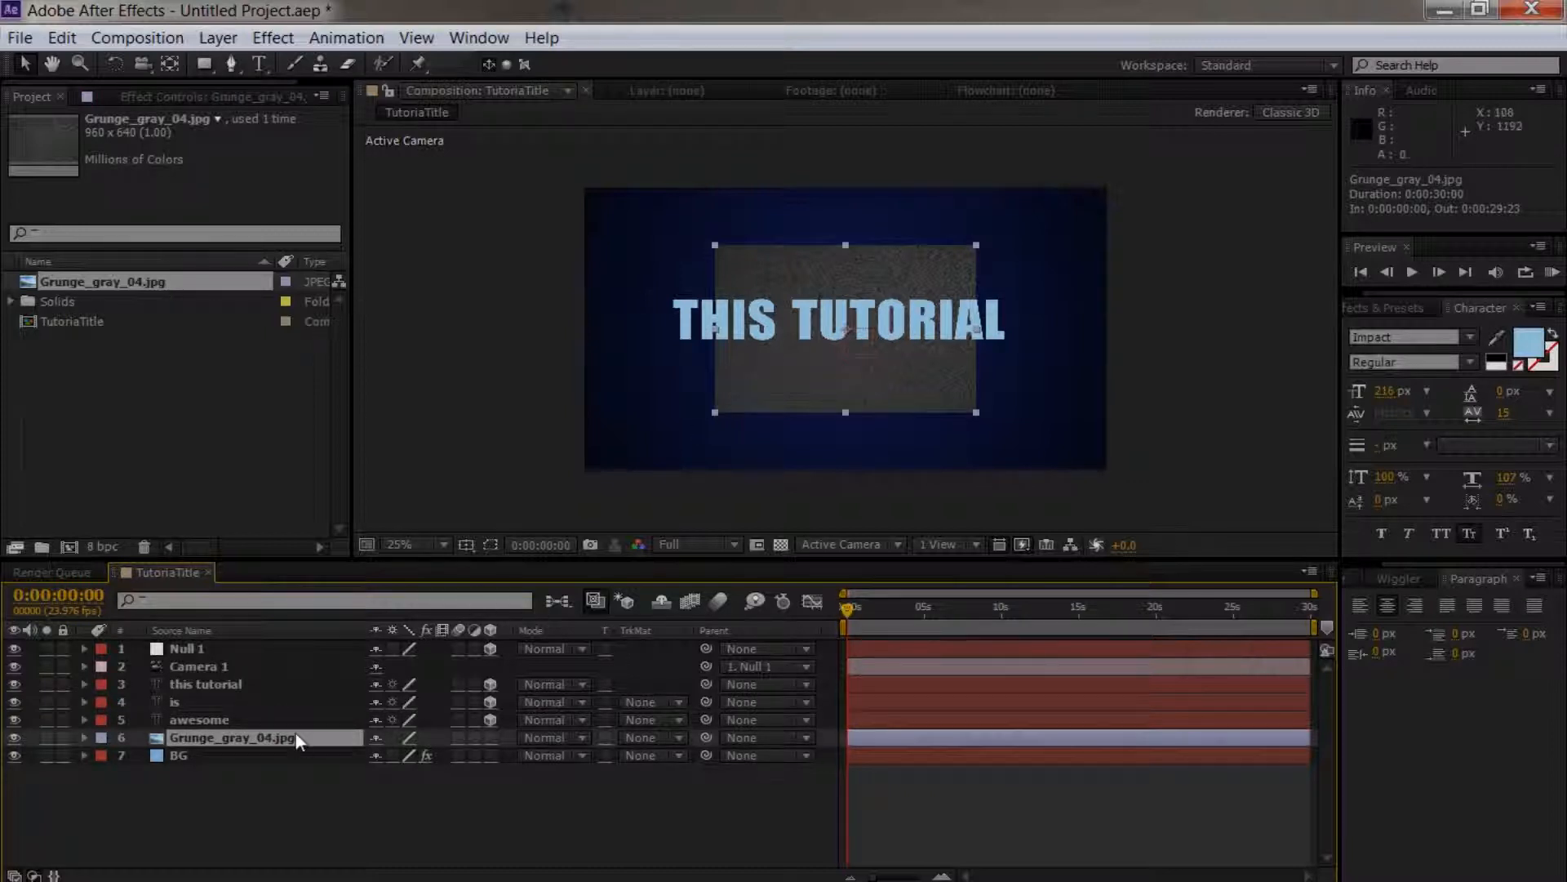
left_click_drag(715, 410, 473, 497)
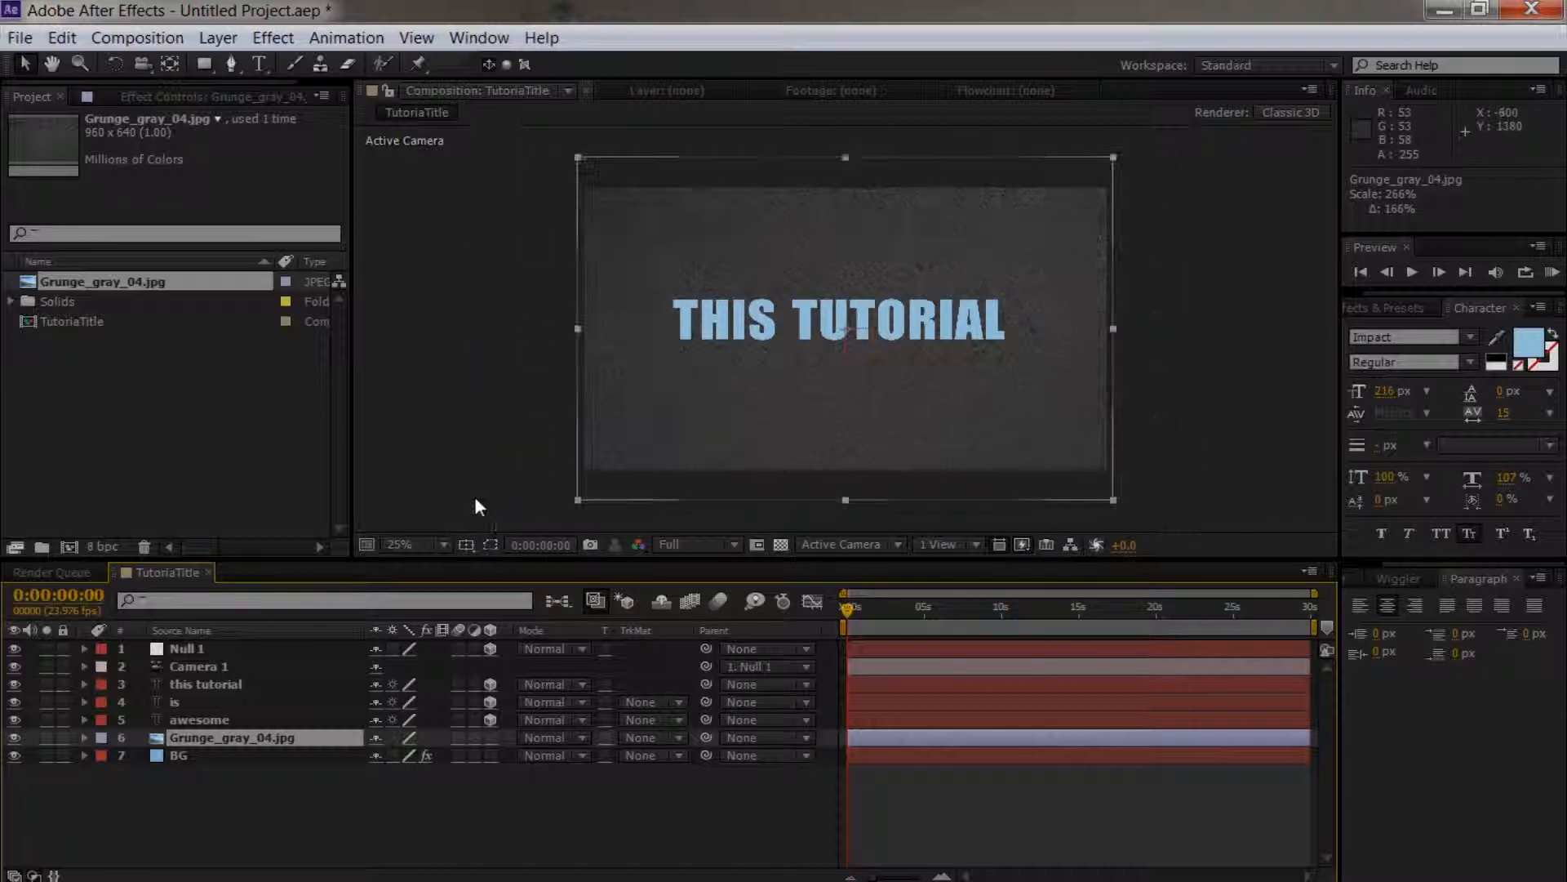
left_click(545, 737)
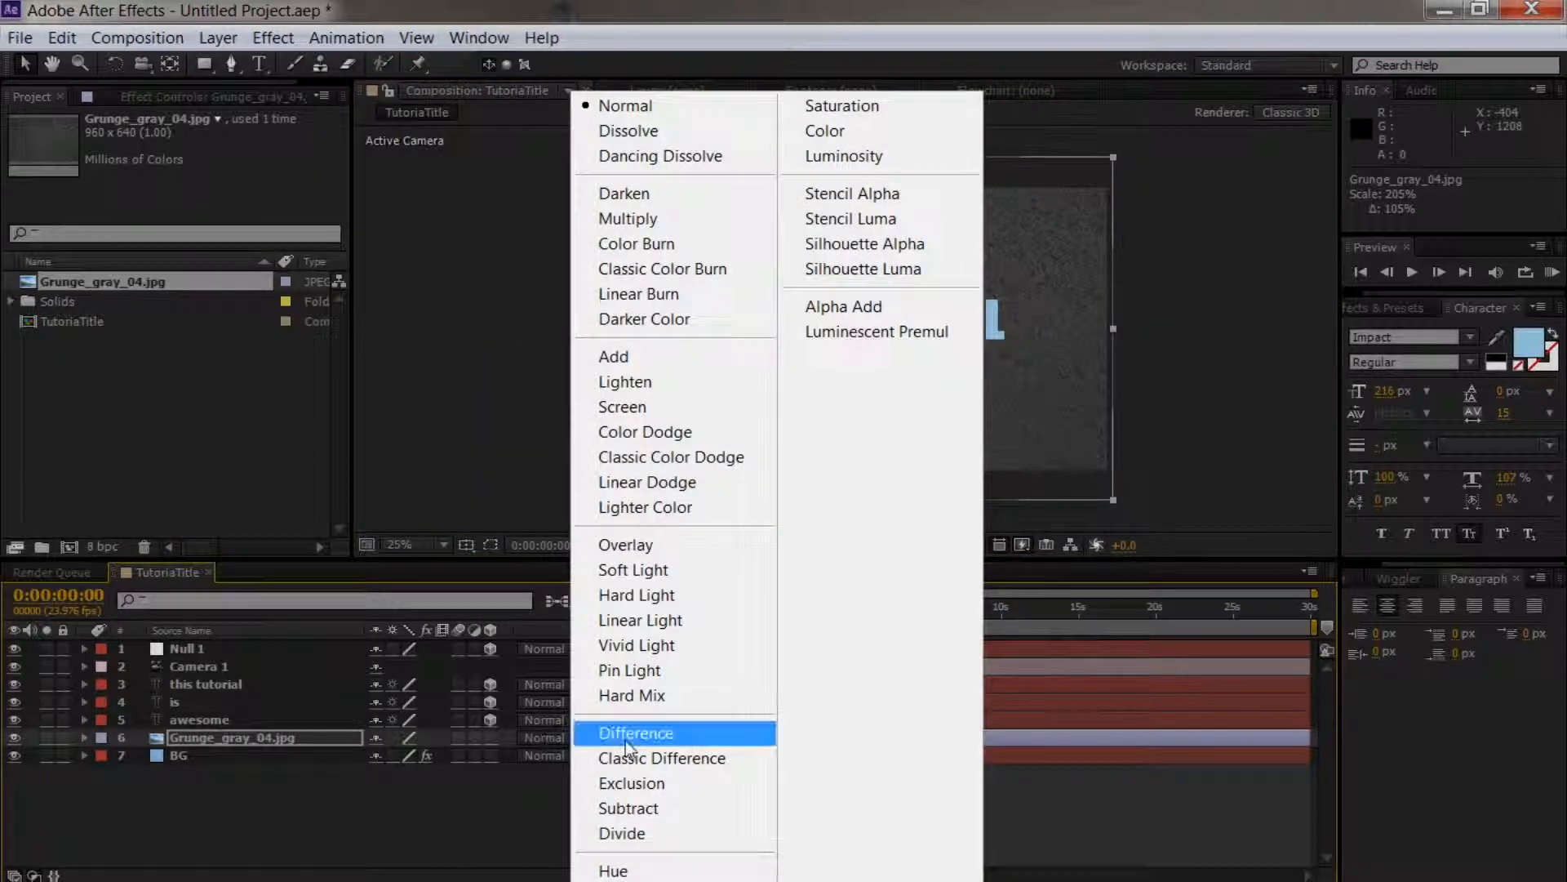
left_click(630, 546)
scroll(824, 400, "up", 4)
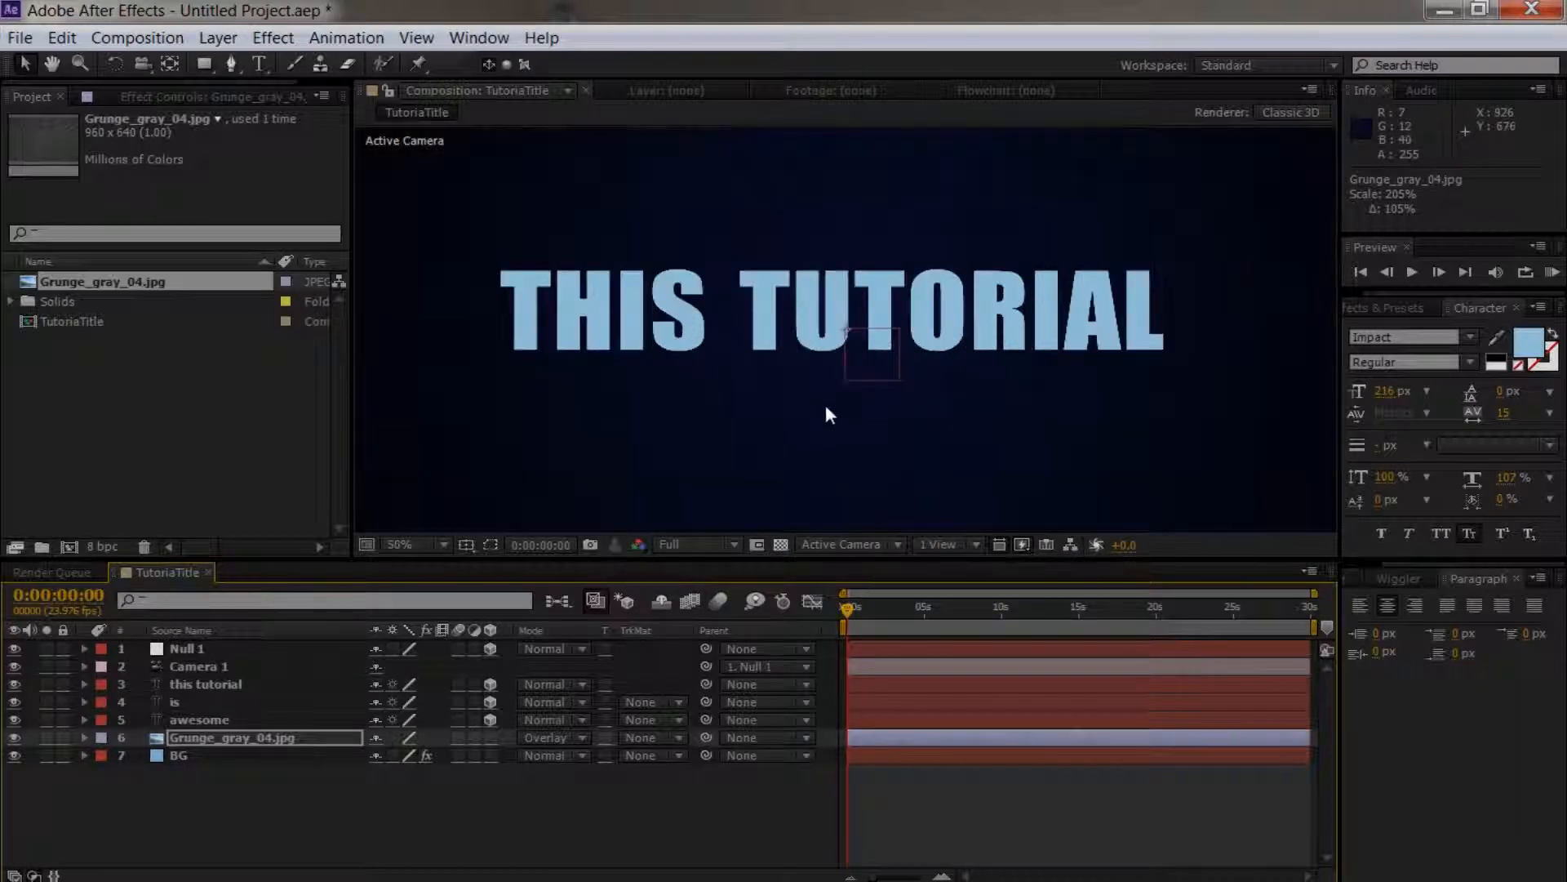
scroll(828, 395, "down", 2)
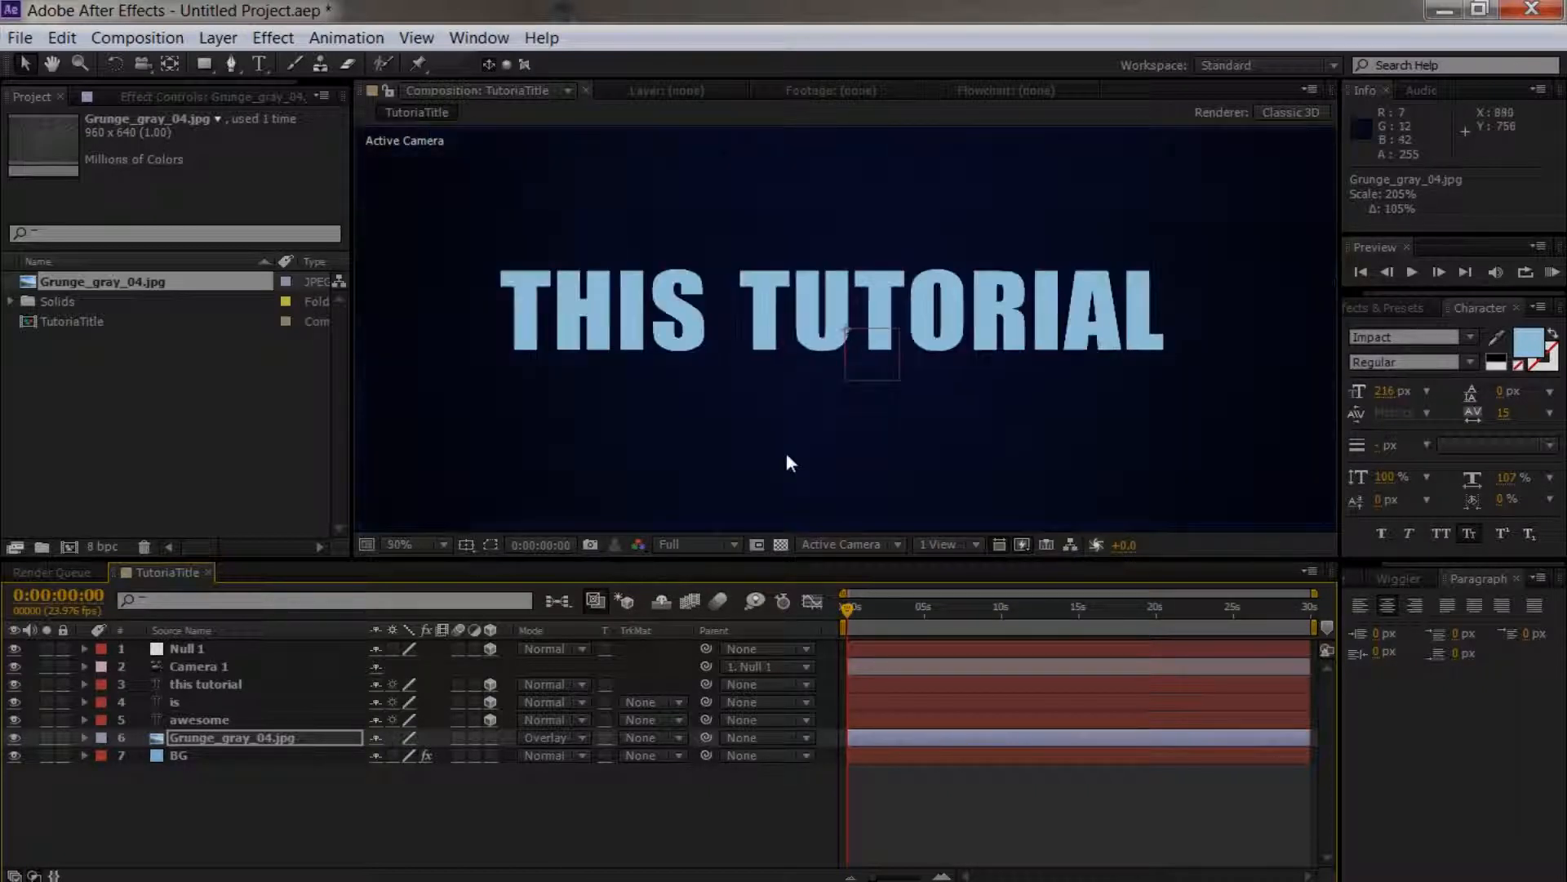
Step: Apply Curves to the Grunge_gray_04.jpg layer and bend the RGB curve with two points to brighten the midtones and highlights
left_click(205, 733)
left_click(273, 39)
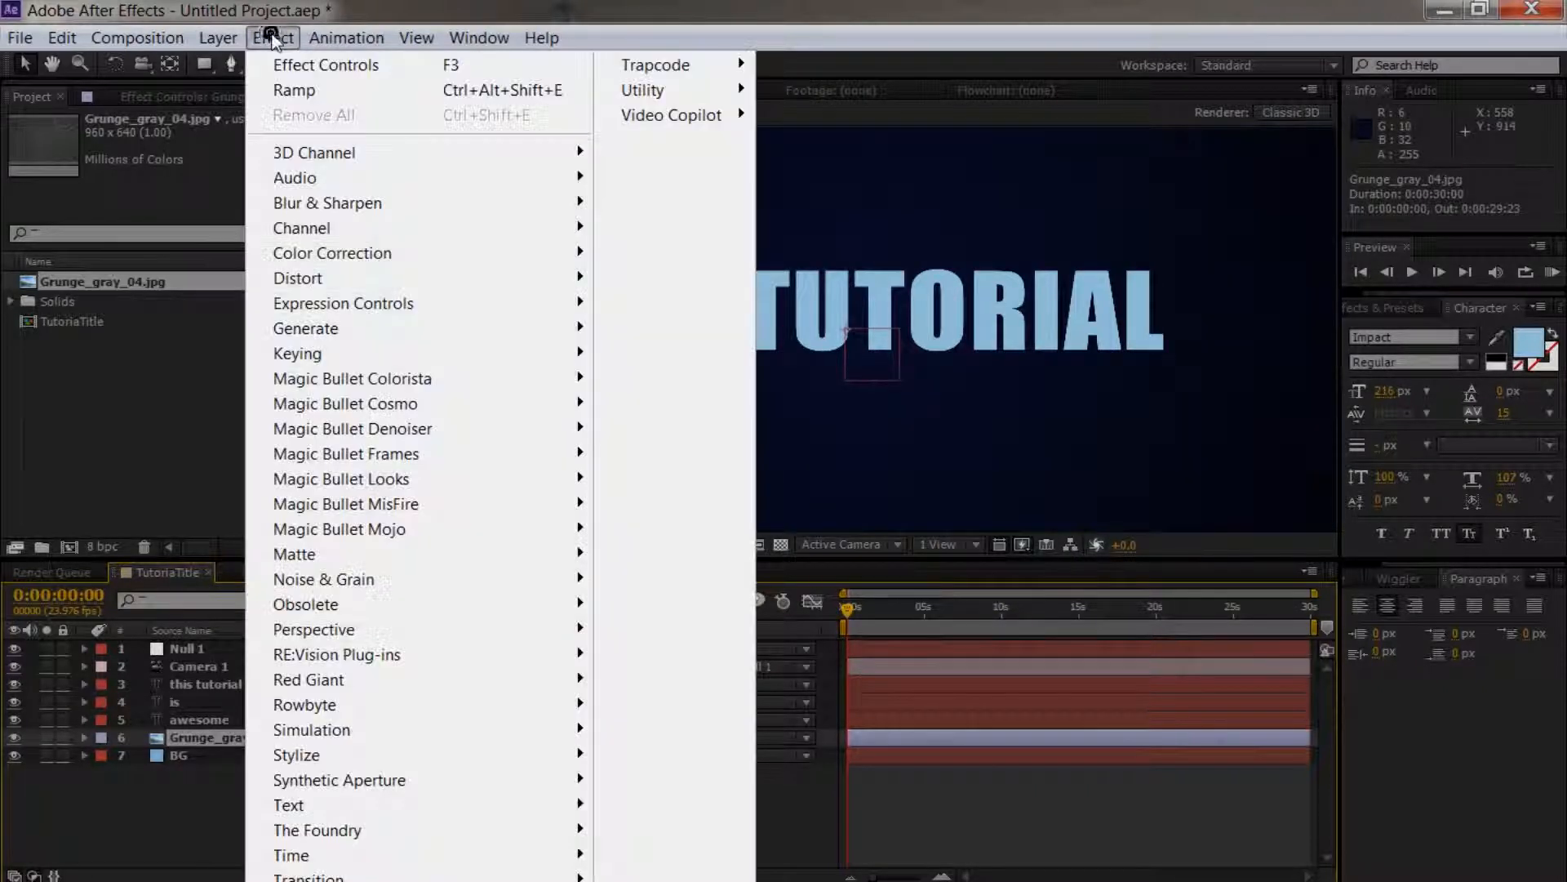
mouse_move(318, 255)
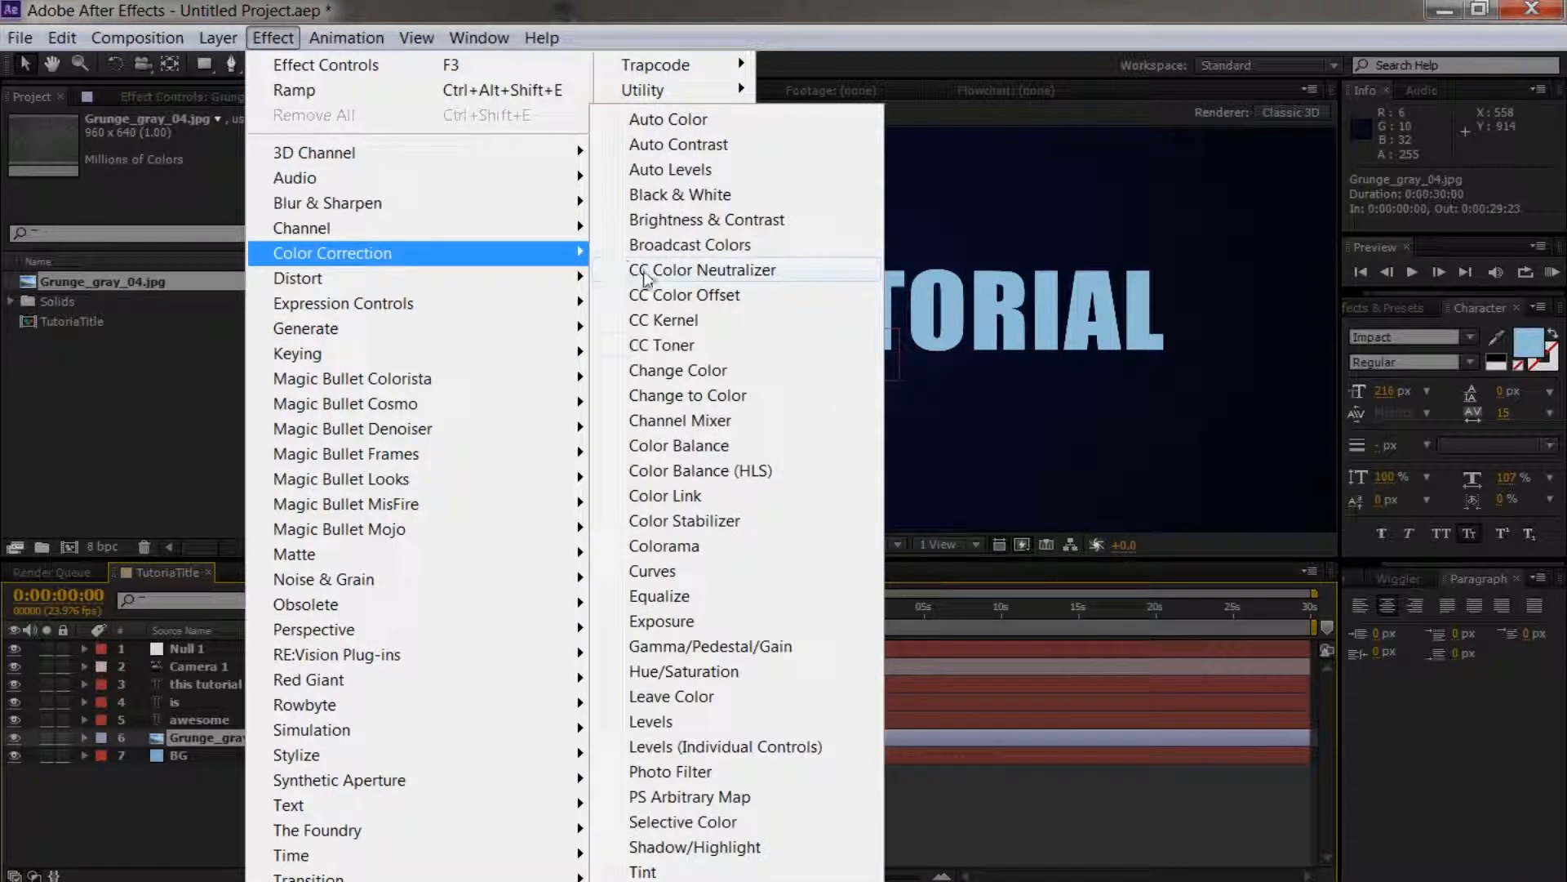
left_click(653, 571)
left_click_drag(143, 282, 85, 316)
left_click_drag(155, 236, 191, 259)
left_click_drag(82, 317, 120, 323)
left_click_drag(190, 260, 160, 227)
left_click_drag(119, 323, 104, 282)
left_click_drag(158, 224, 142, 218)
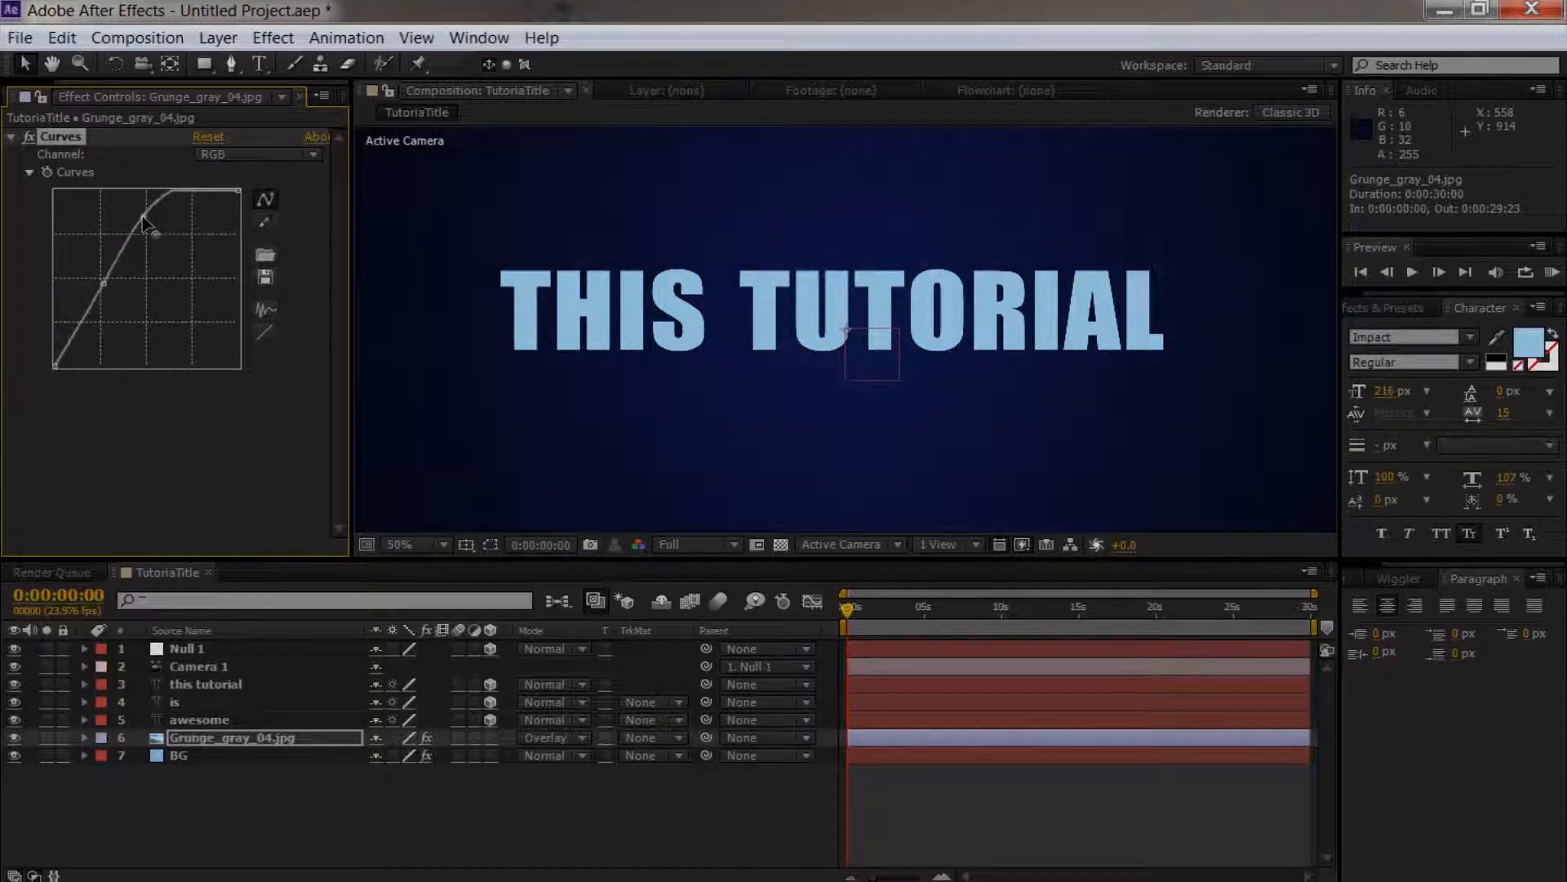
left_click_drag(104, 286, 109, 284)
Step: Inspect the background texture up close, then RAM-preview the title animation from the start
scroll(837, 364, "down", 2)
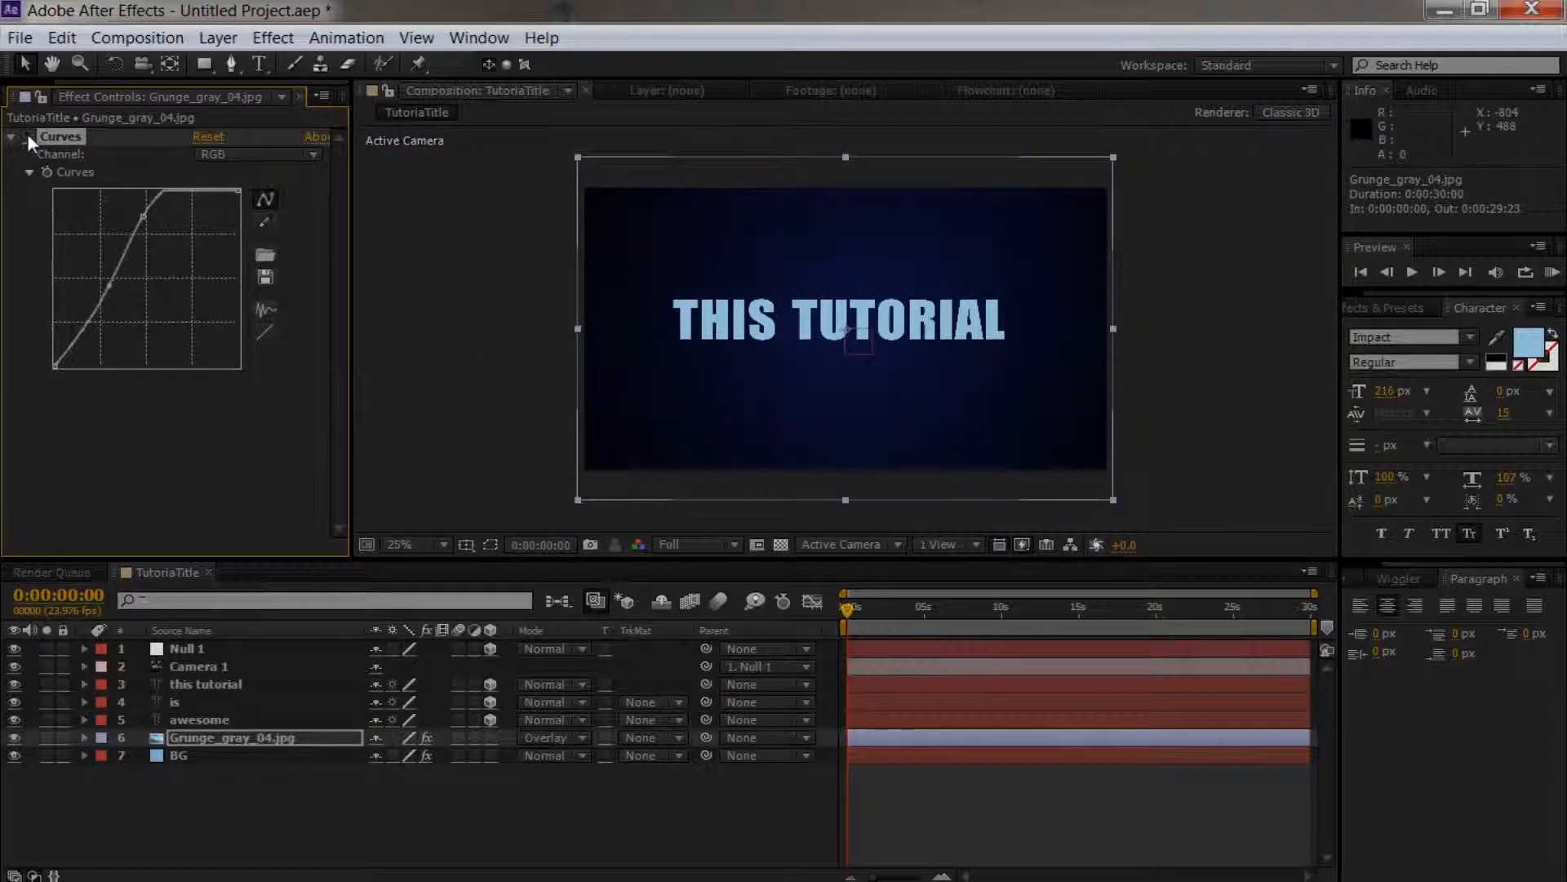
scroll(751, 400, "up", 4)
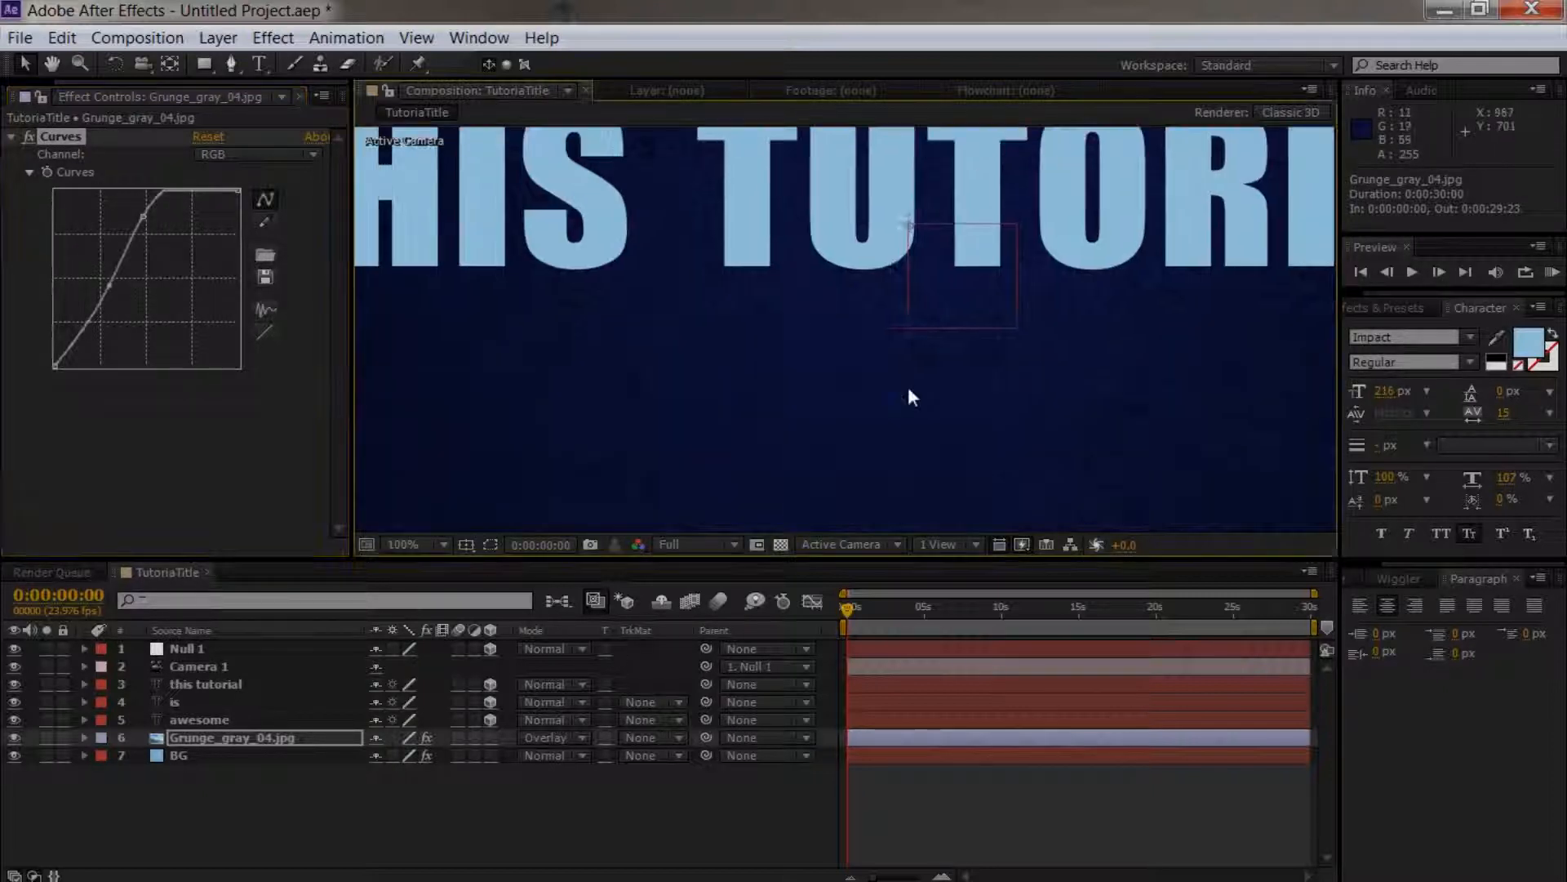
scroll(880, 425, "up", 1)
scroll(880, 424, "down", 3)
left_click_drag(881, 424, 870, 445)
left_click(575, 812)
left_click(846, 608)
mouse_move(843, 605)
left_mouse_down()
mouse_move(943, 595)
mouse_move(849, 596)
left_mouse_up()
key("KP_0")
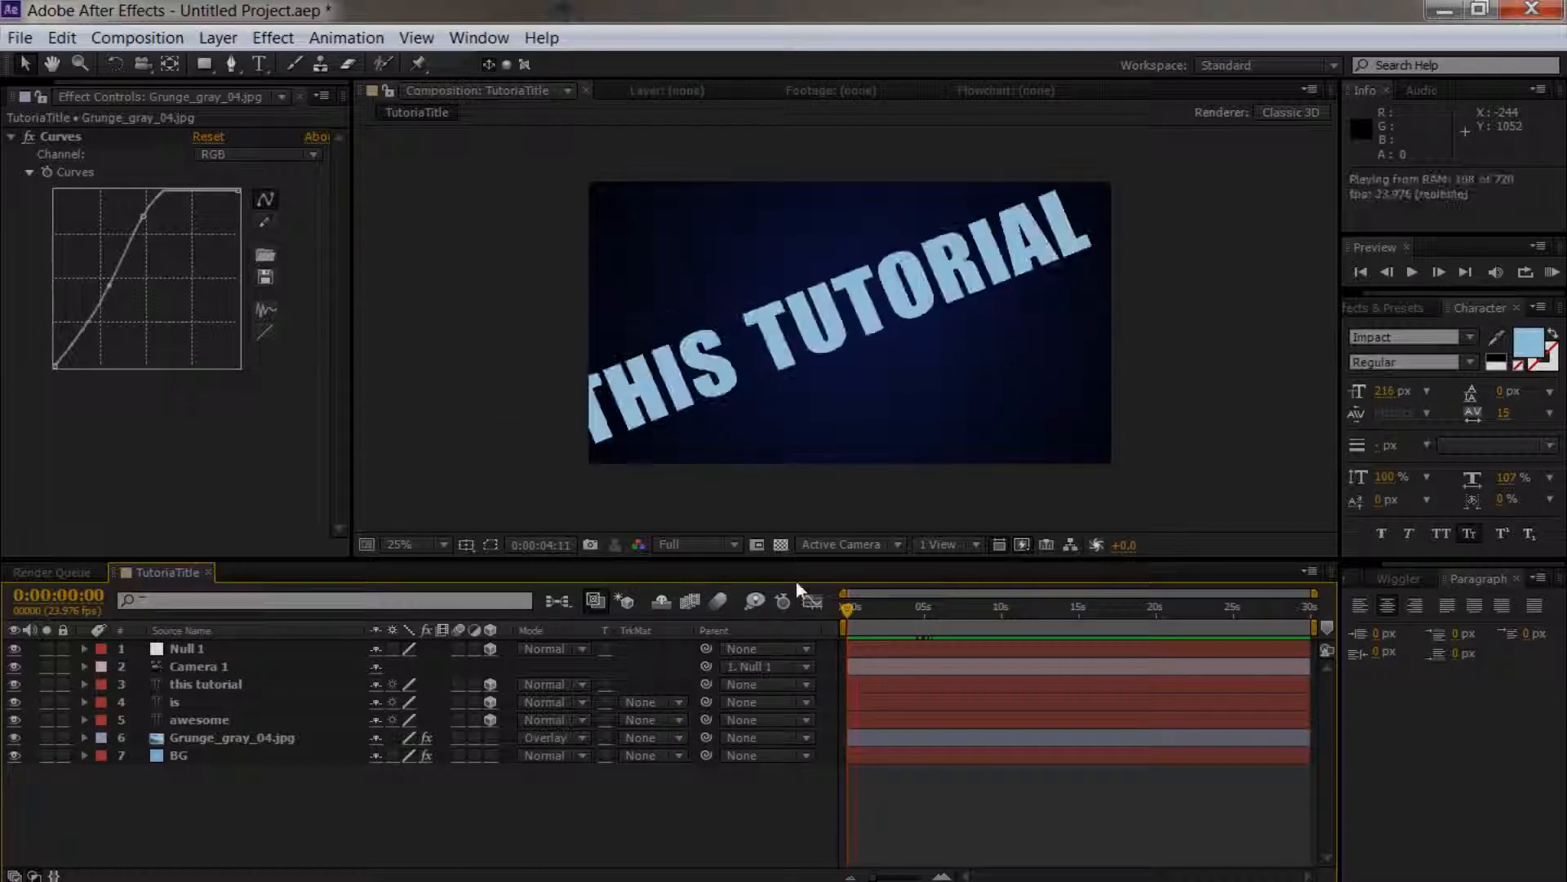
mouse_move(859, 603)
left_mouse_down()
mouse_move(888, 610)
mouse_move(847, 620)
left_mouse_up()
Step: Enable motion blur for the "this tutorial", "is" and "awesome" layers and the composition, and check the blur at 0:00:01:15
left_click(193, 665)
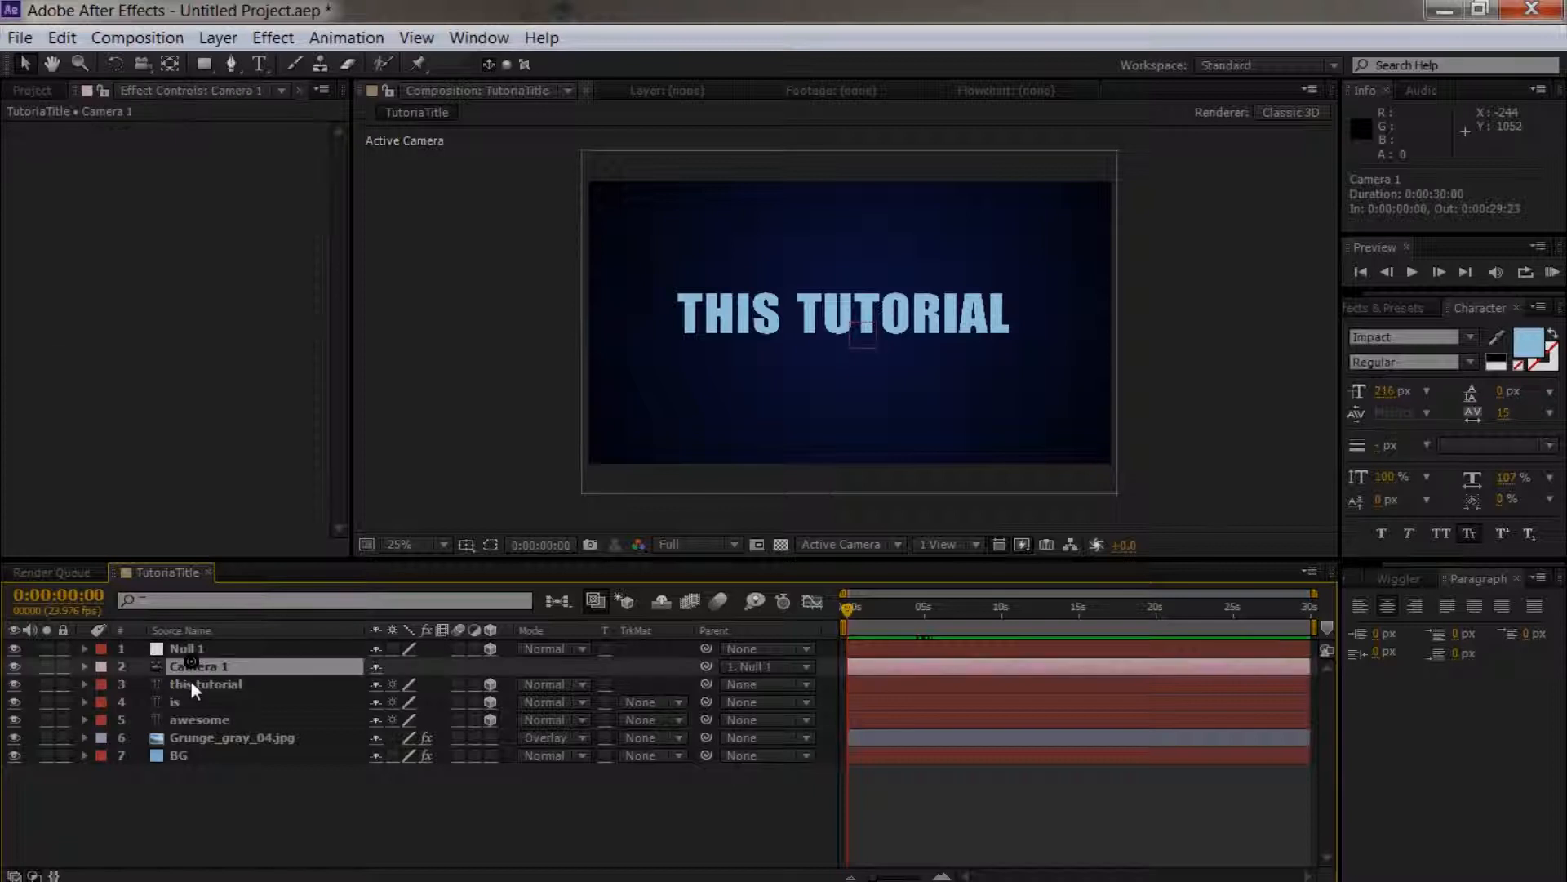
left_click(193, 685)
left_click(201, 718, "shift")
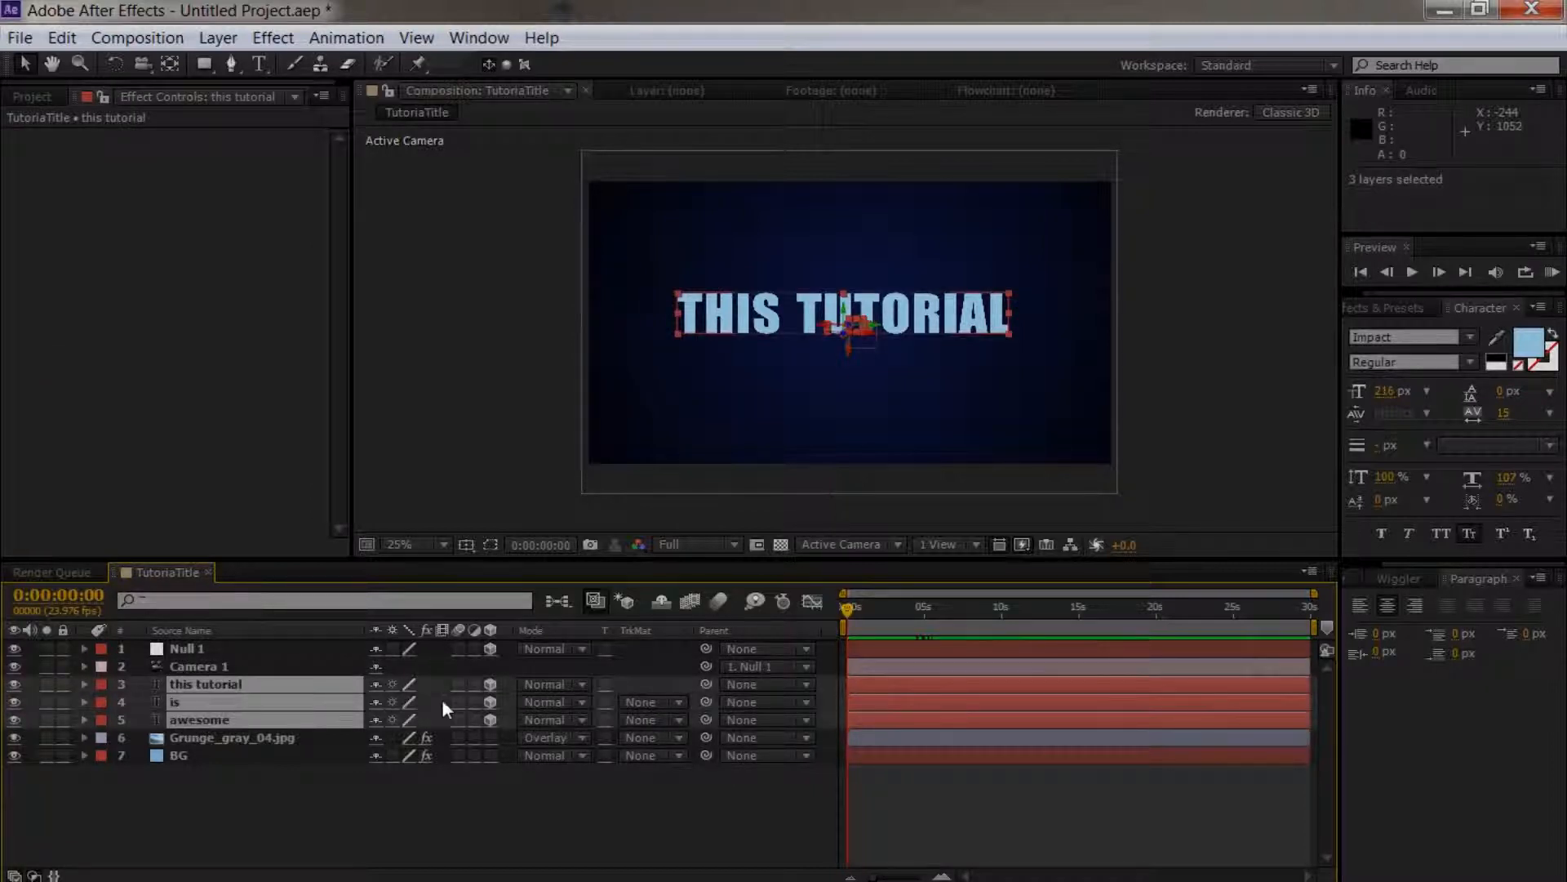
left_click(460, 684)
left_click(718, 601)
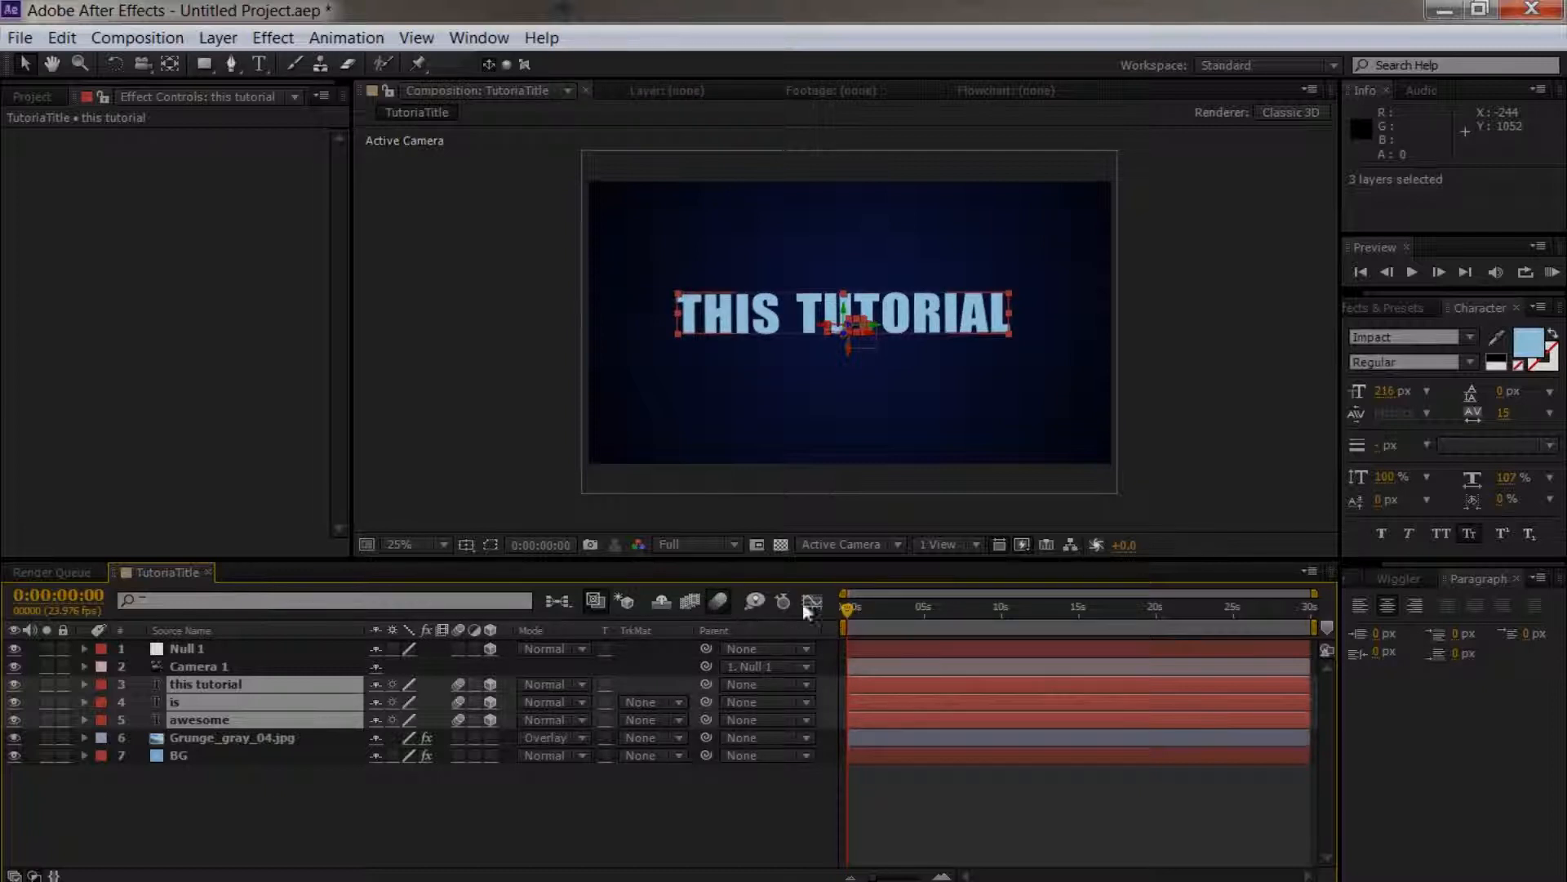
mouse_move(862, 606)
left_mouse_down()
mouse_move(894, 600)
mouse_move(871, 605)
left_mouse_up()
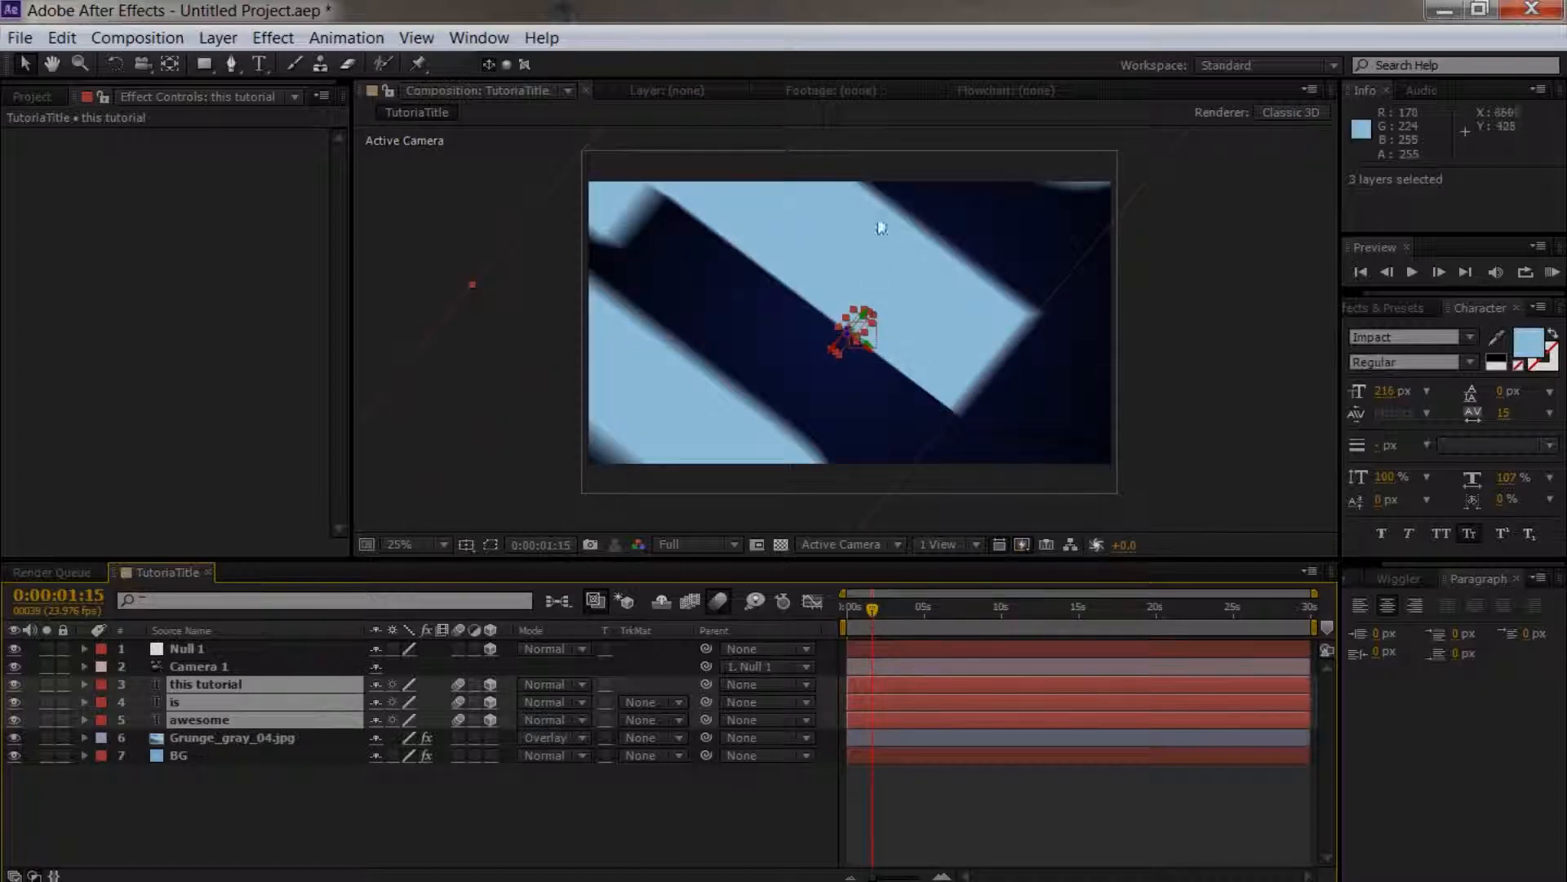
Step: Return to 0:00:00:00 with no layer selected and create a 1920 × 1080 solid named Particles
left_click_drag(870, 609, 888, 609)
left_click(787, 795)
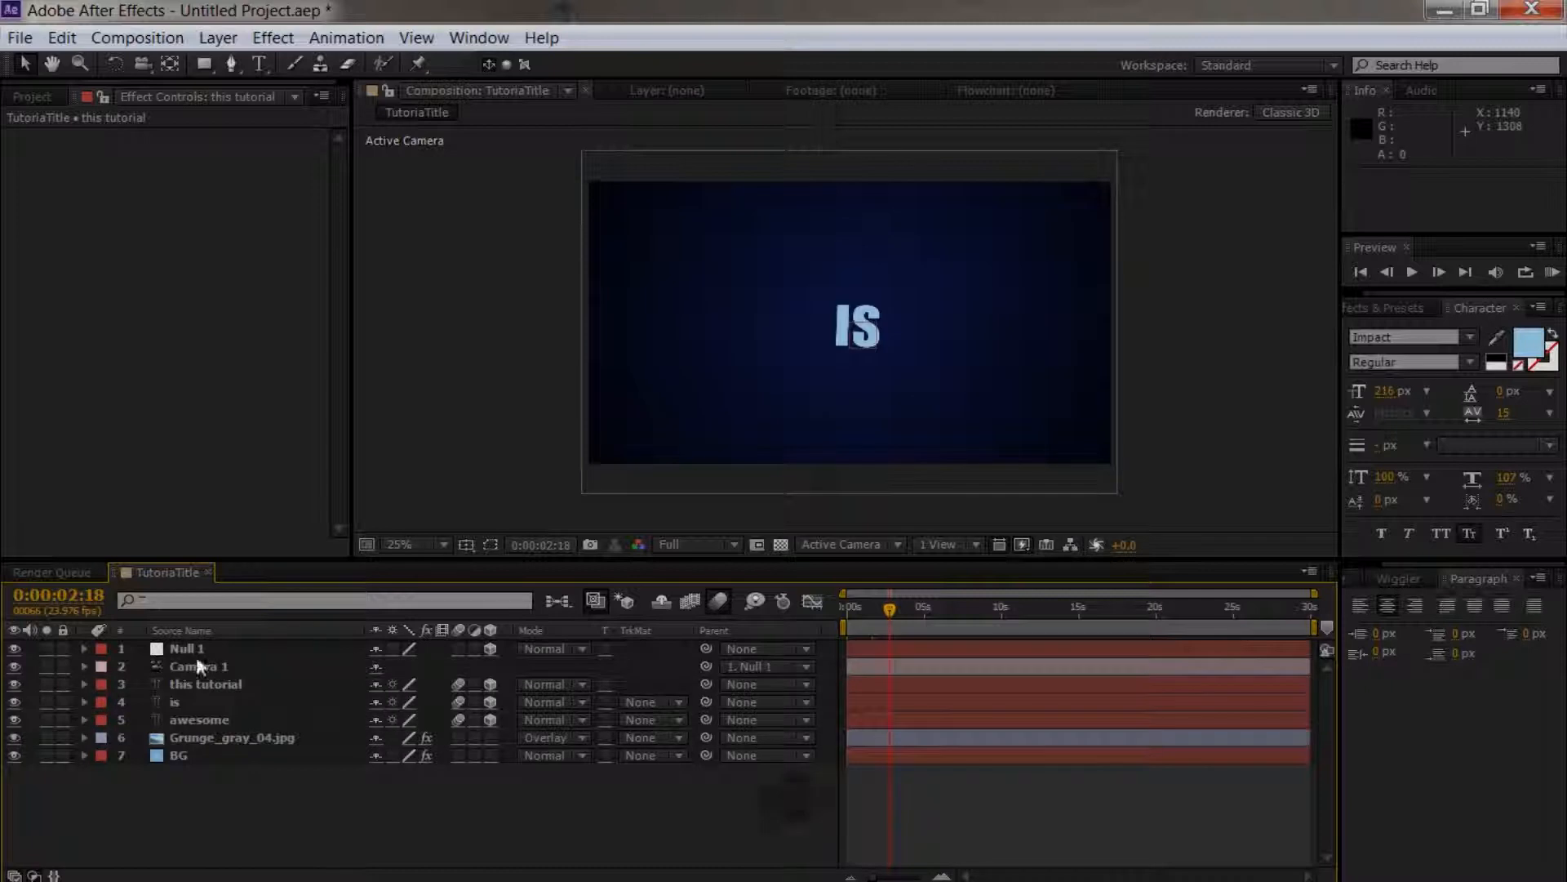
left_click_drag(893, 606, 796, 614)
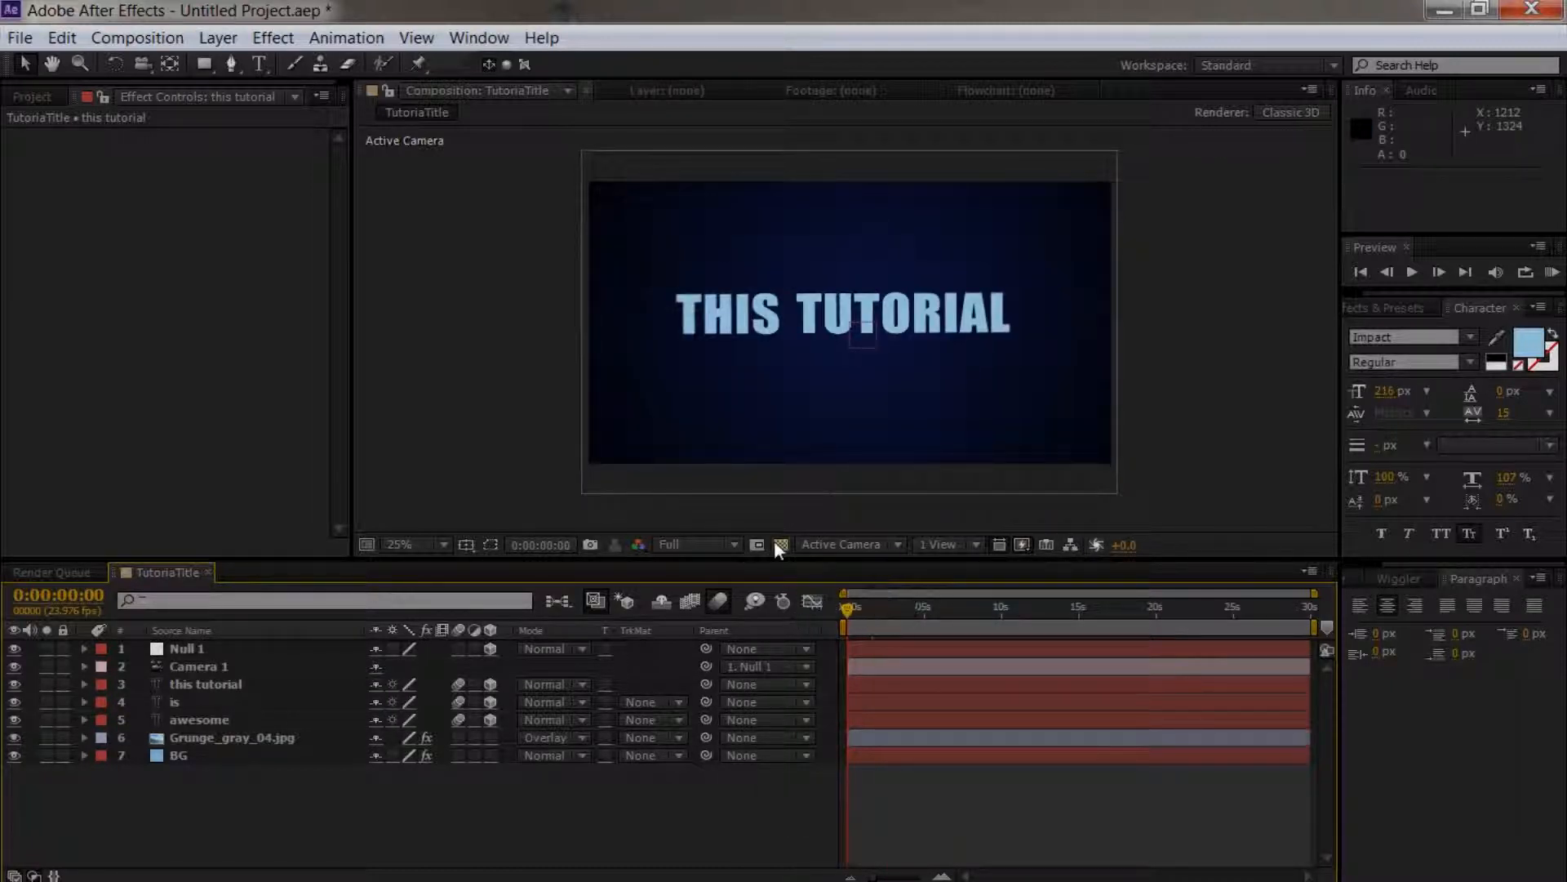
key("ctrl+y")
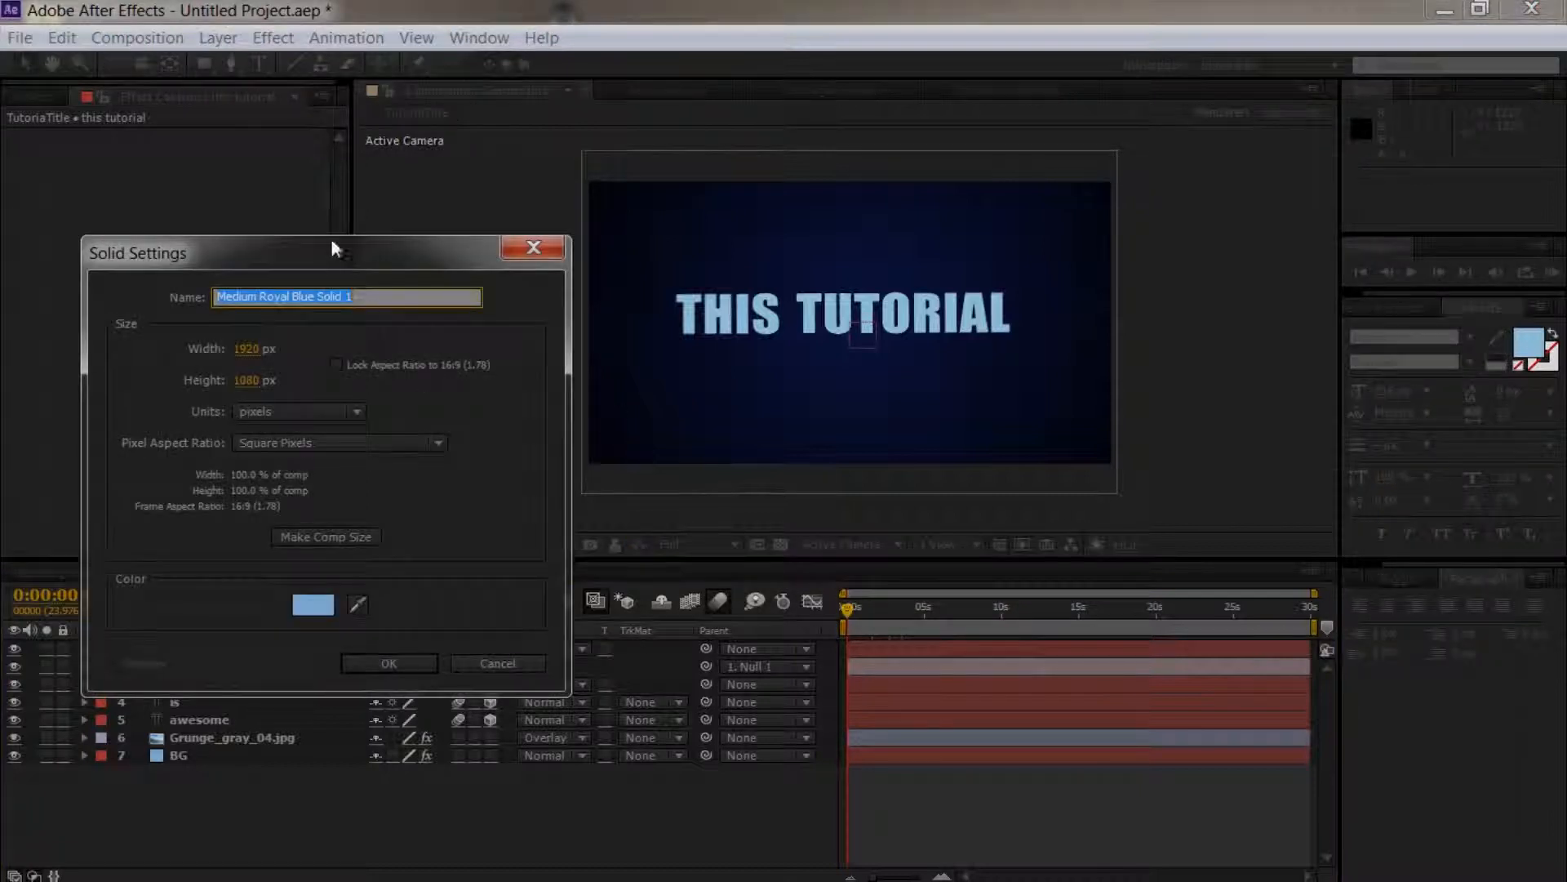
type("PArtic")
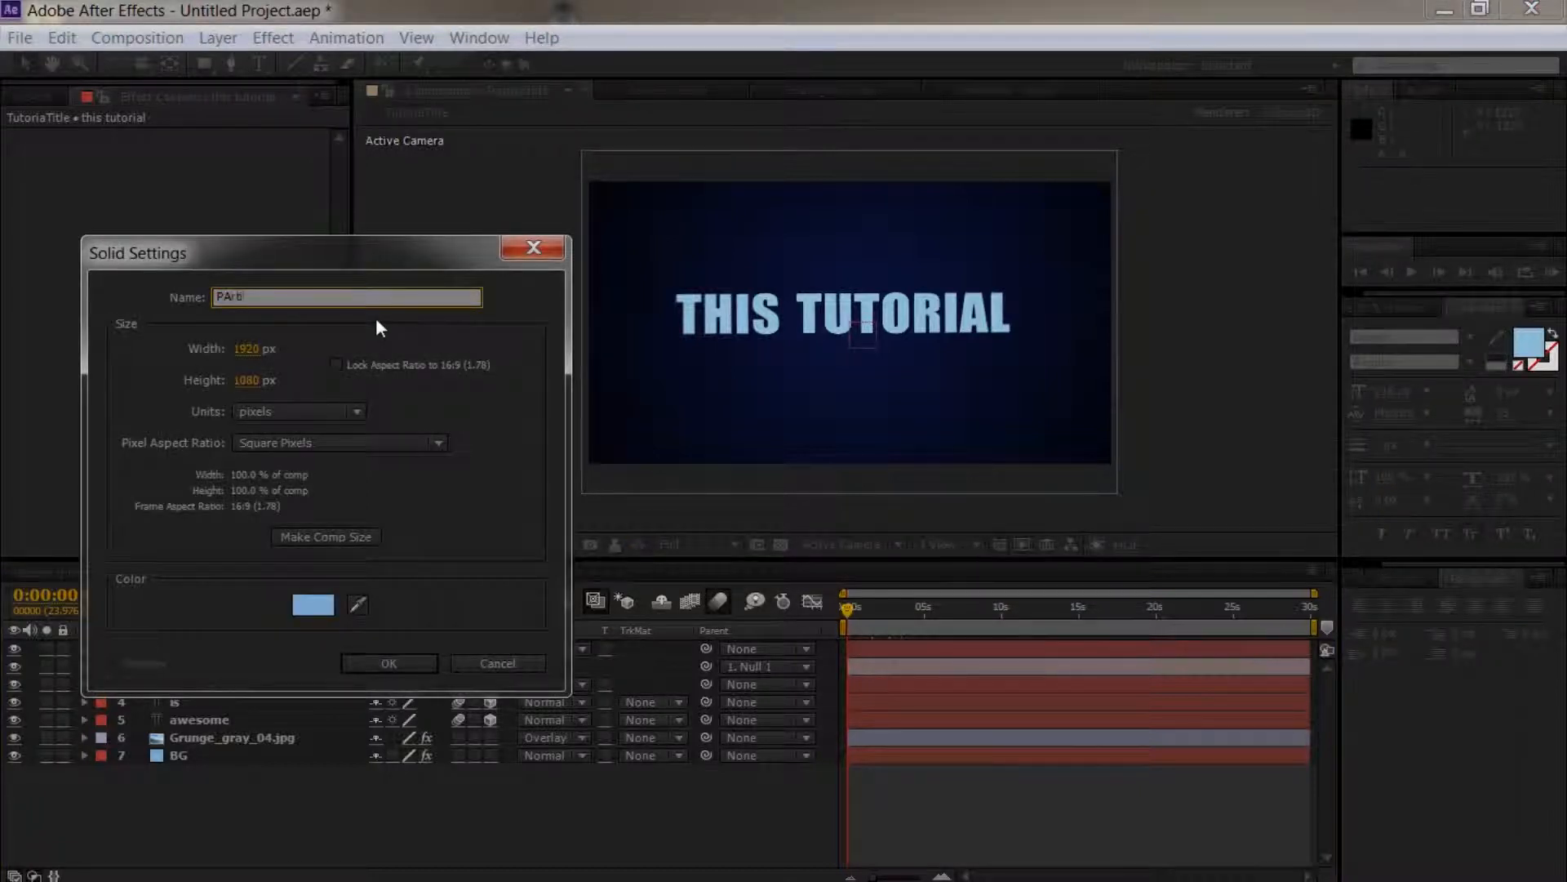
key("BackSpace")
key("BackSpace")
key("BackSpace")
key("BackSpace")
key("BackSpace")
type("articles")
key("Return")
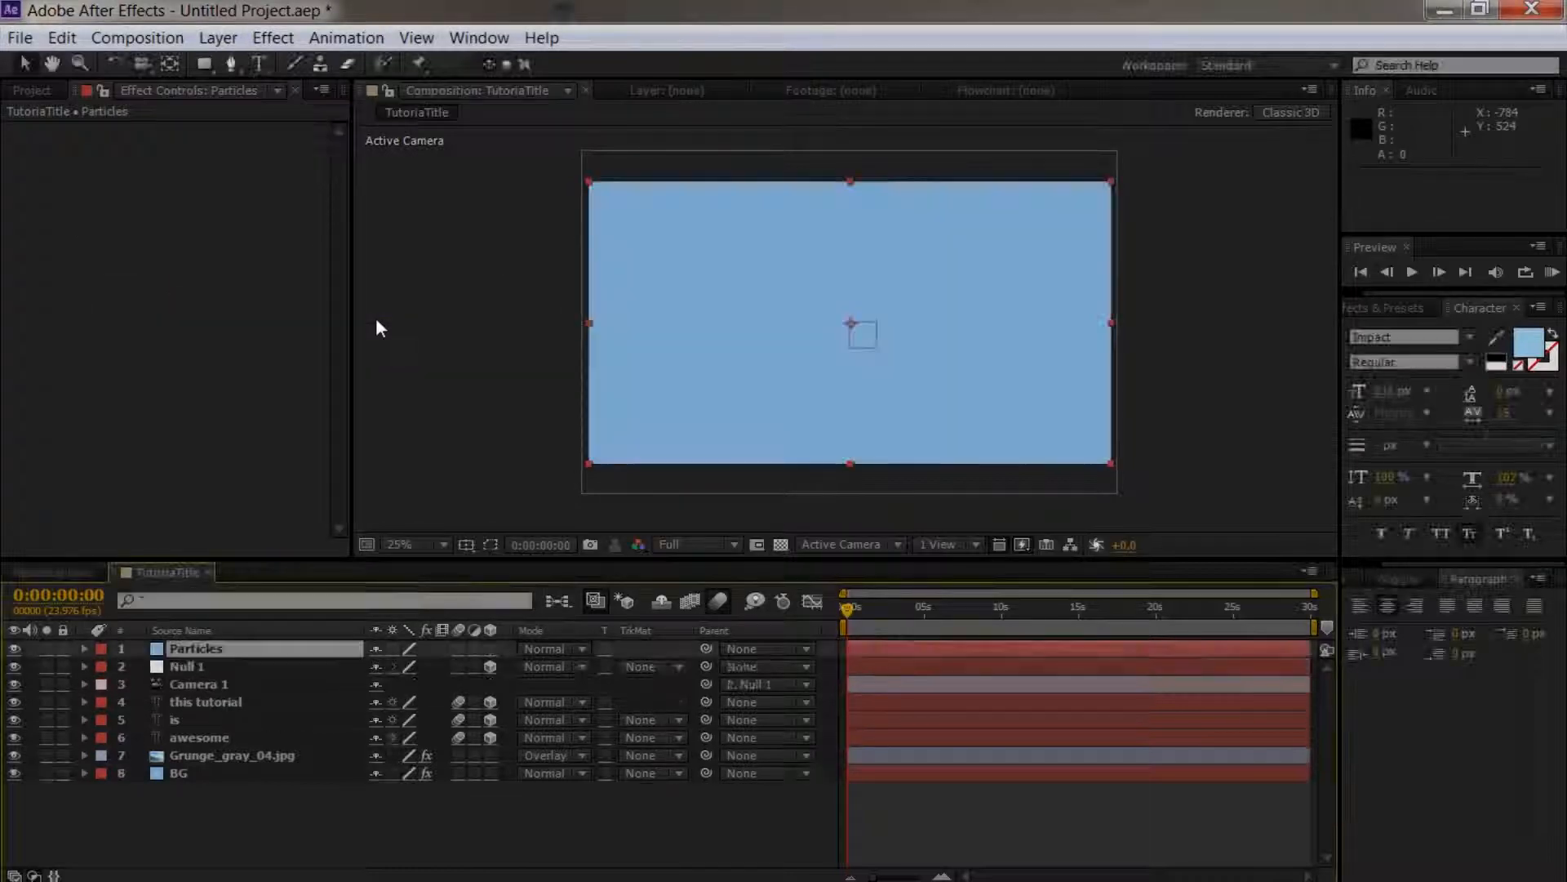
Step: Apply CC Particle World to the Particles layer, and retime the layer to start at -0:00:04:10 and extend past the composition's end
left_click(269, 37)
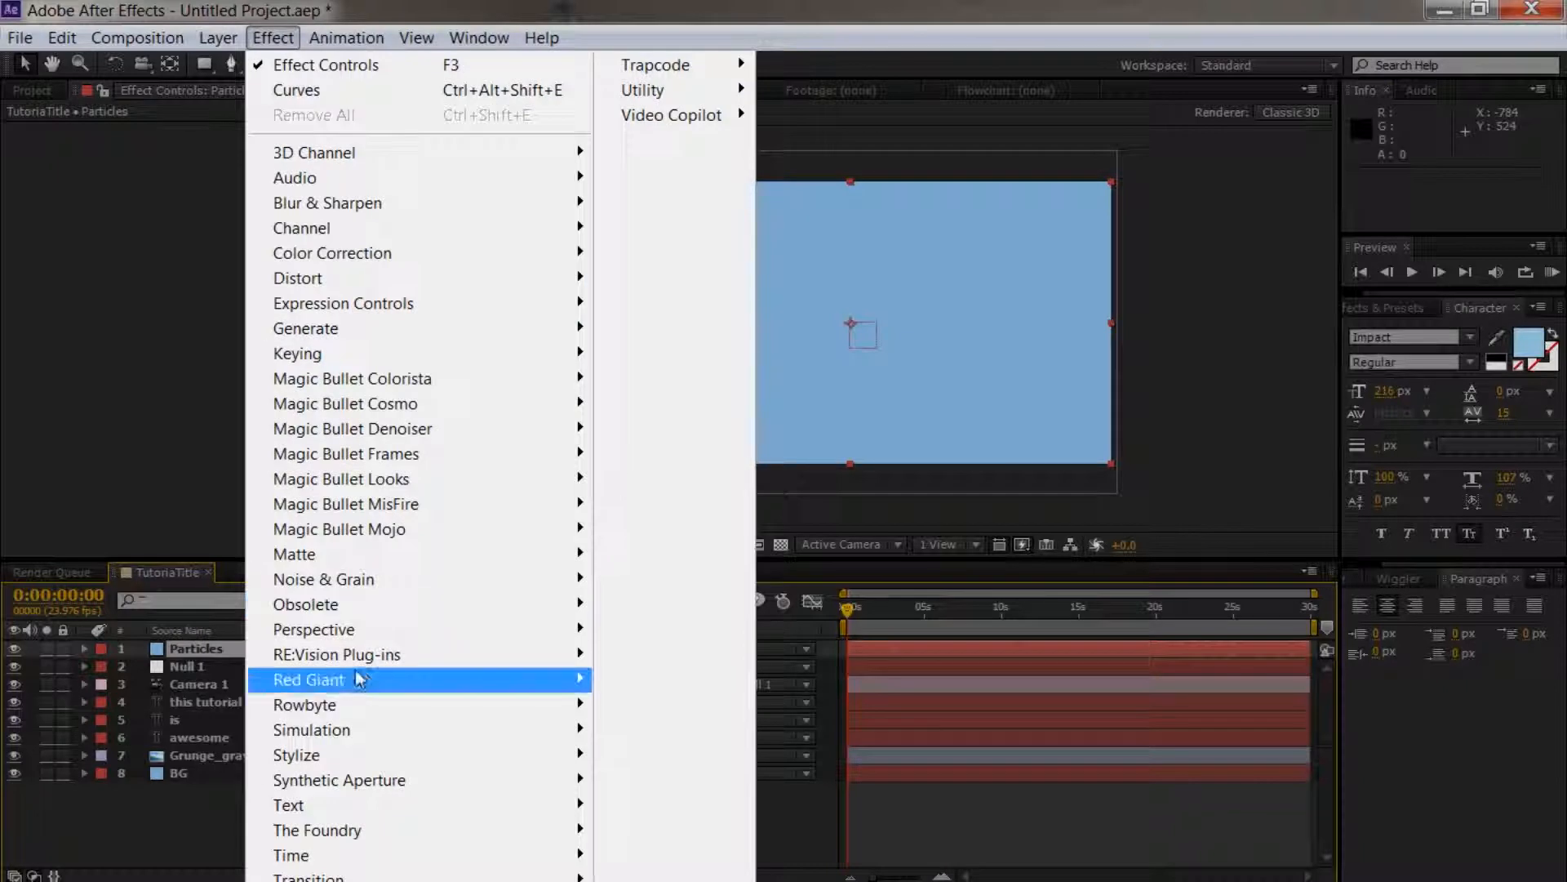
mouse_move(379, 739)
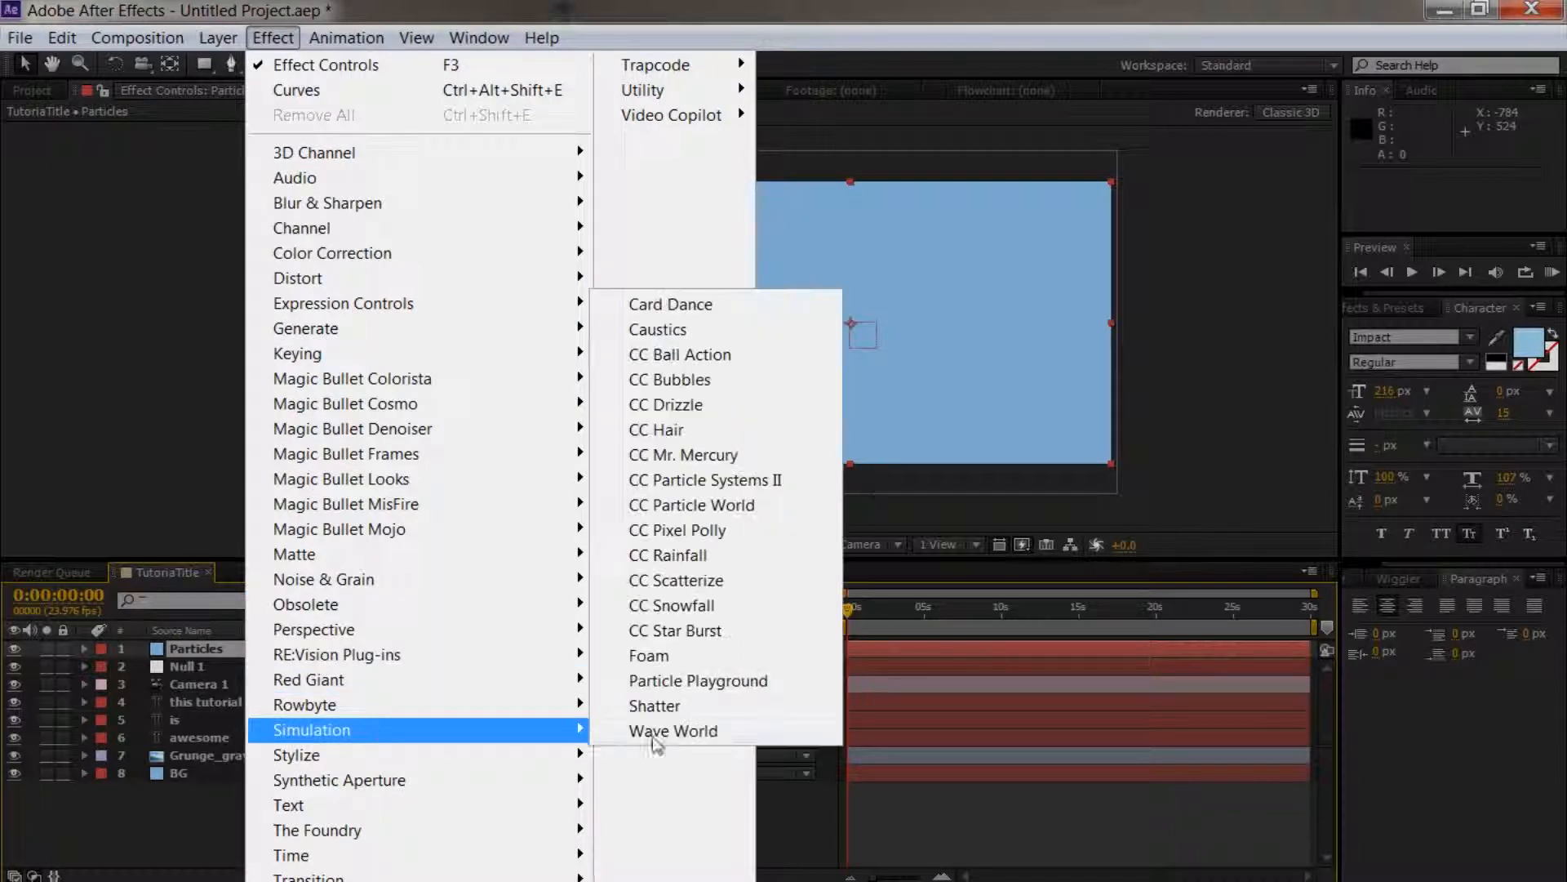
left_click(717, 509)
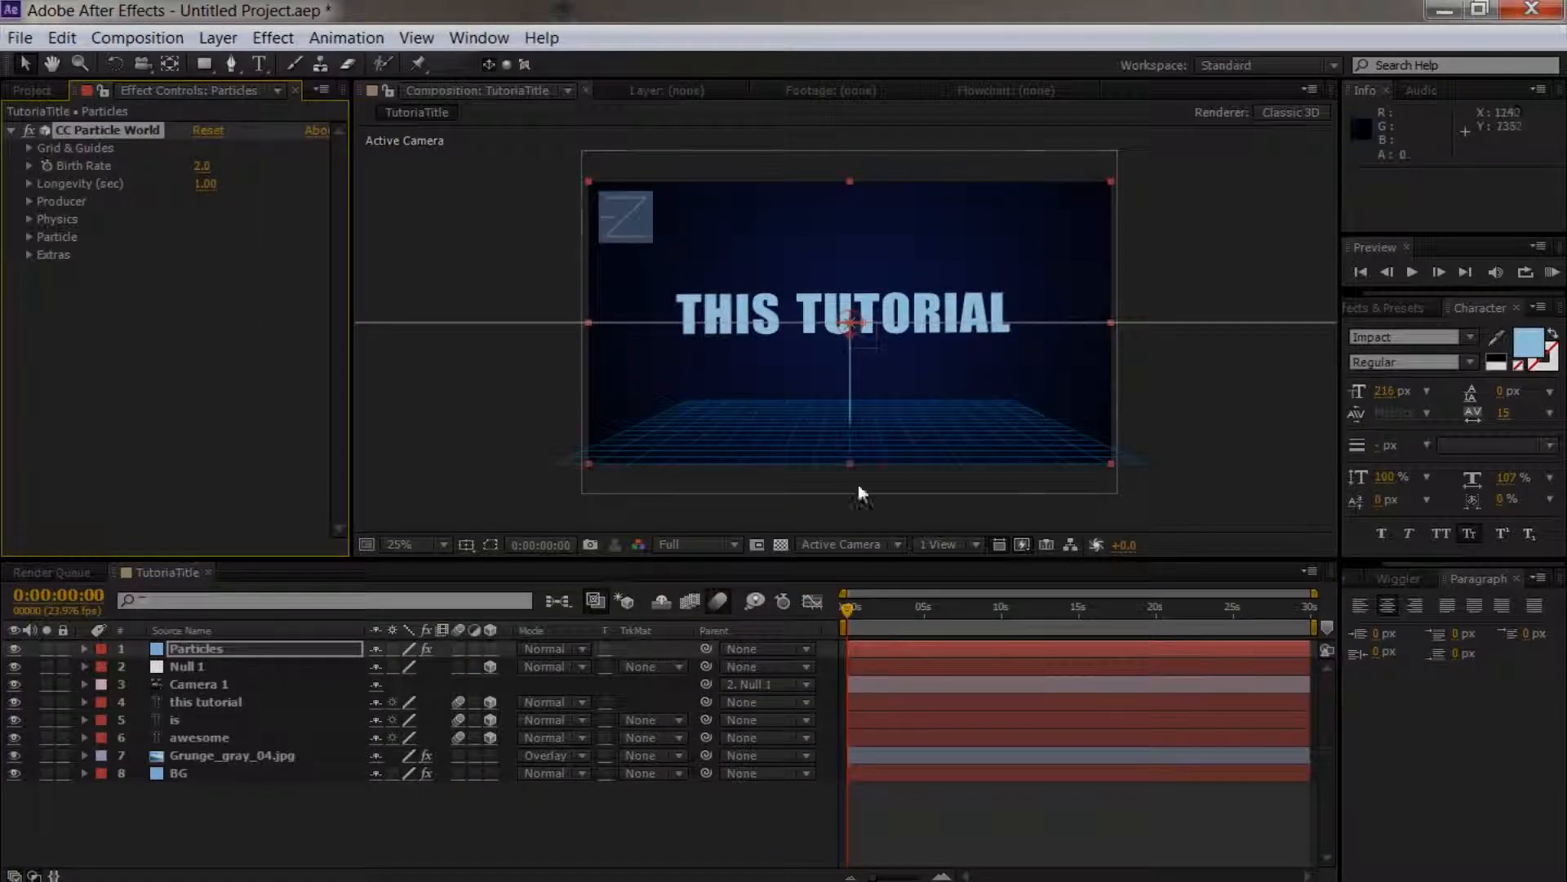
left_click_drag(898, 646, 817, 650)
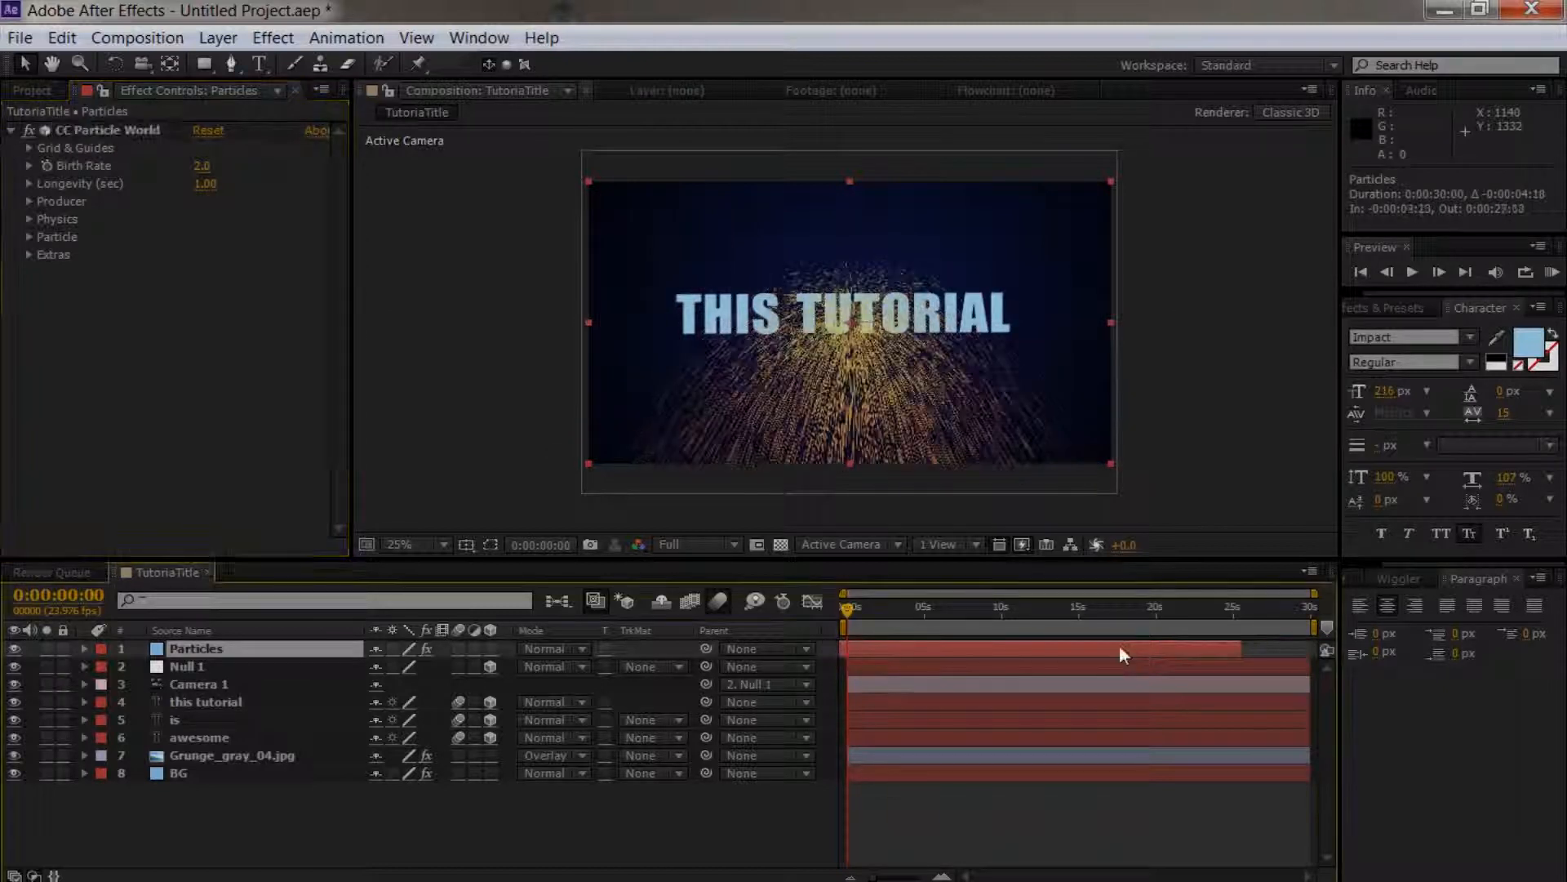
left_click_drag(1243, 649, 1317, 650)
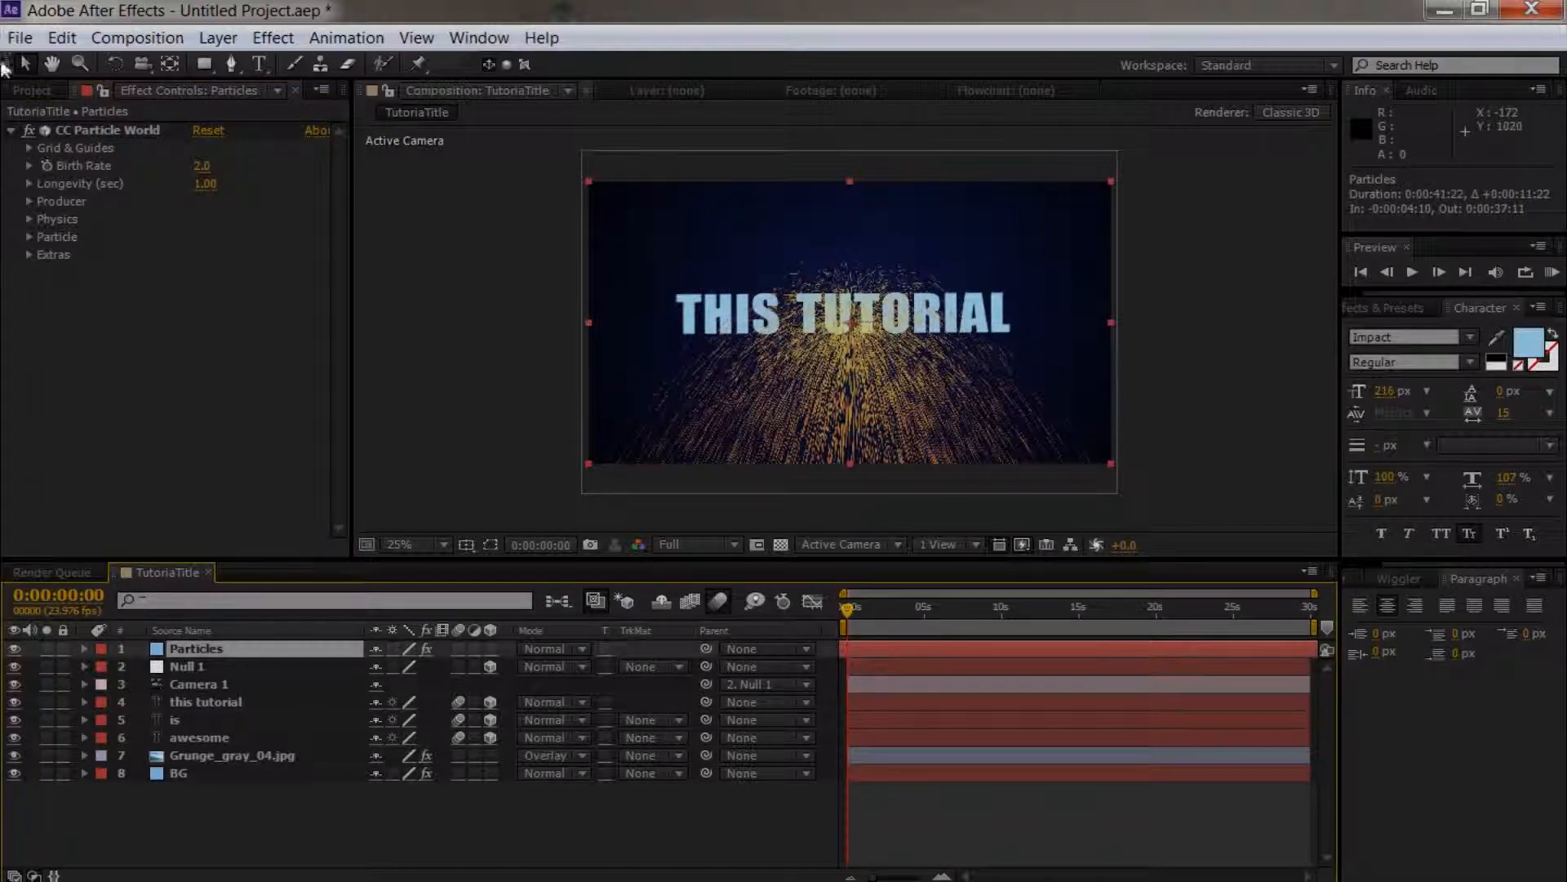
Step: Turn off the Position, Radius, Motion Path, Grid, Horizon and Axis Box guides of CC Particle World
left_click(28, 147)
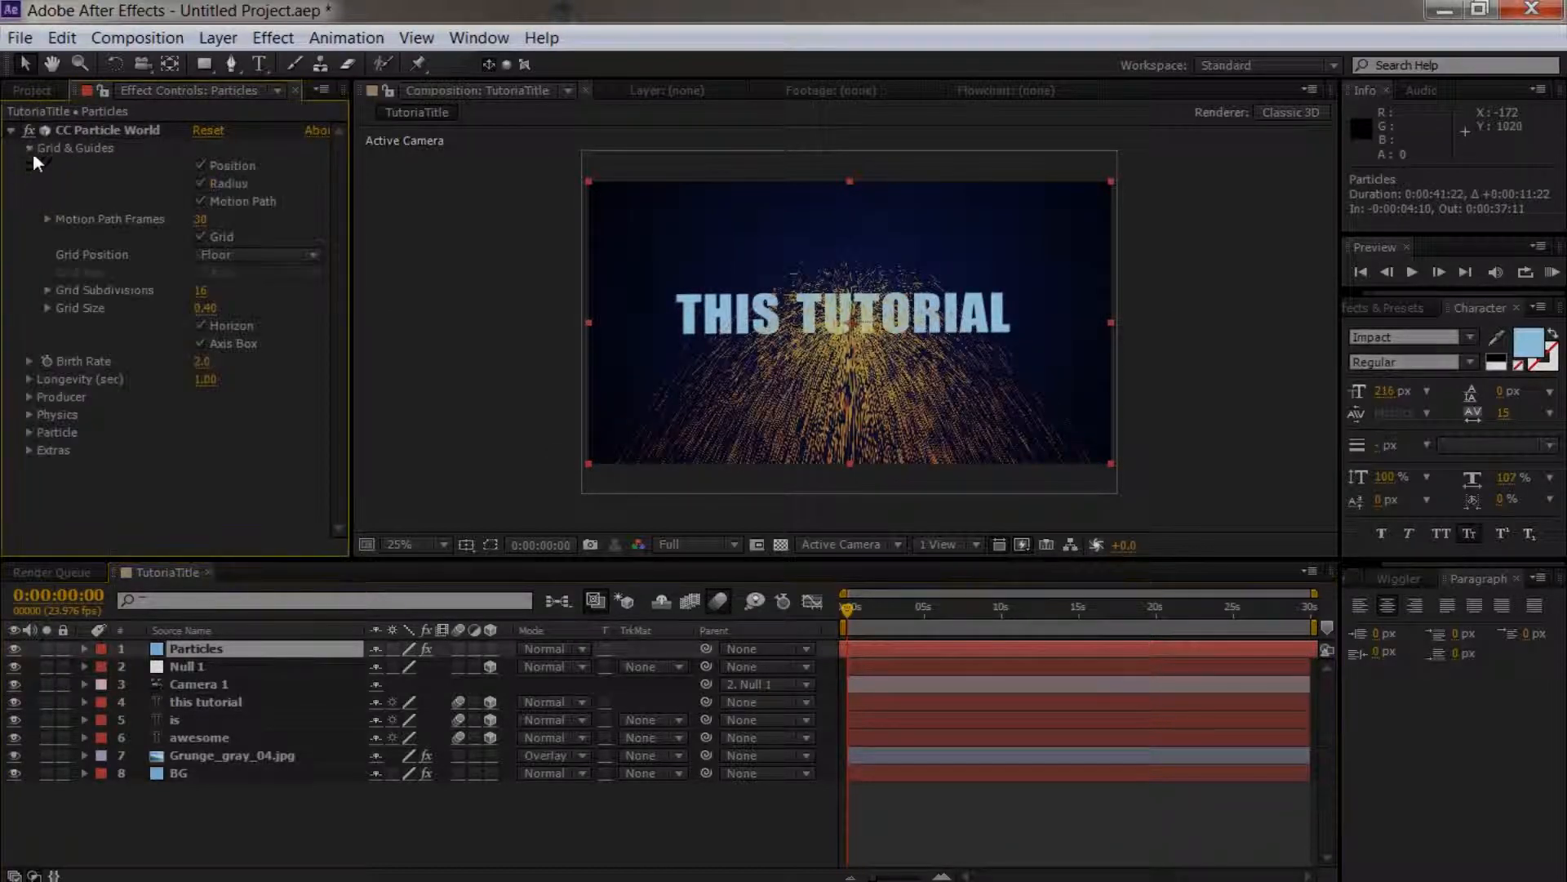
left_click(201, 182)
left_click(201, 201)
left_click(201, 236)
left_click(200, 325)
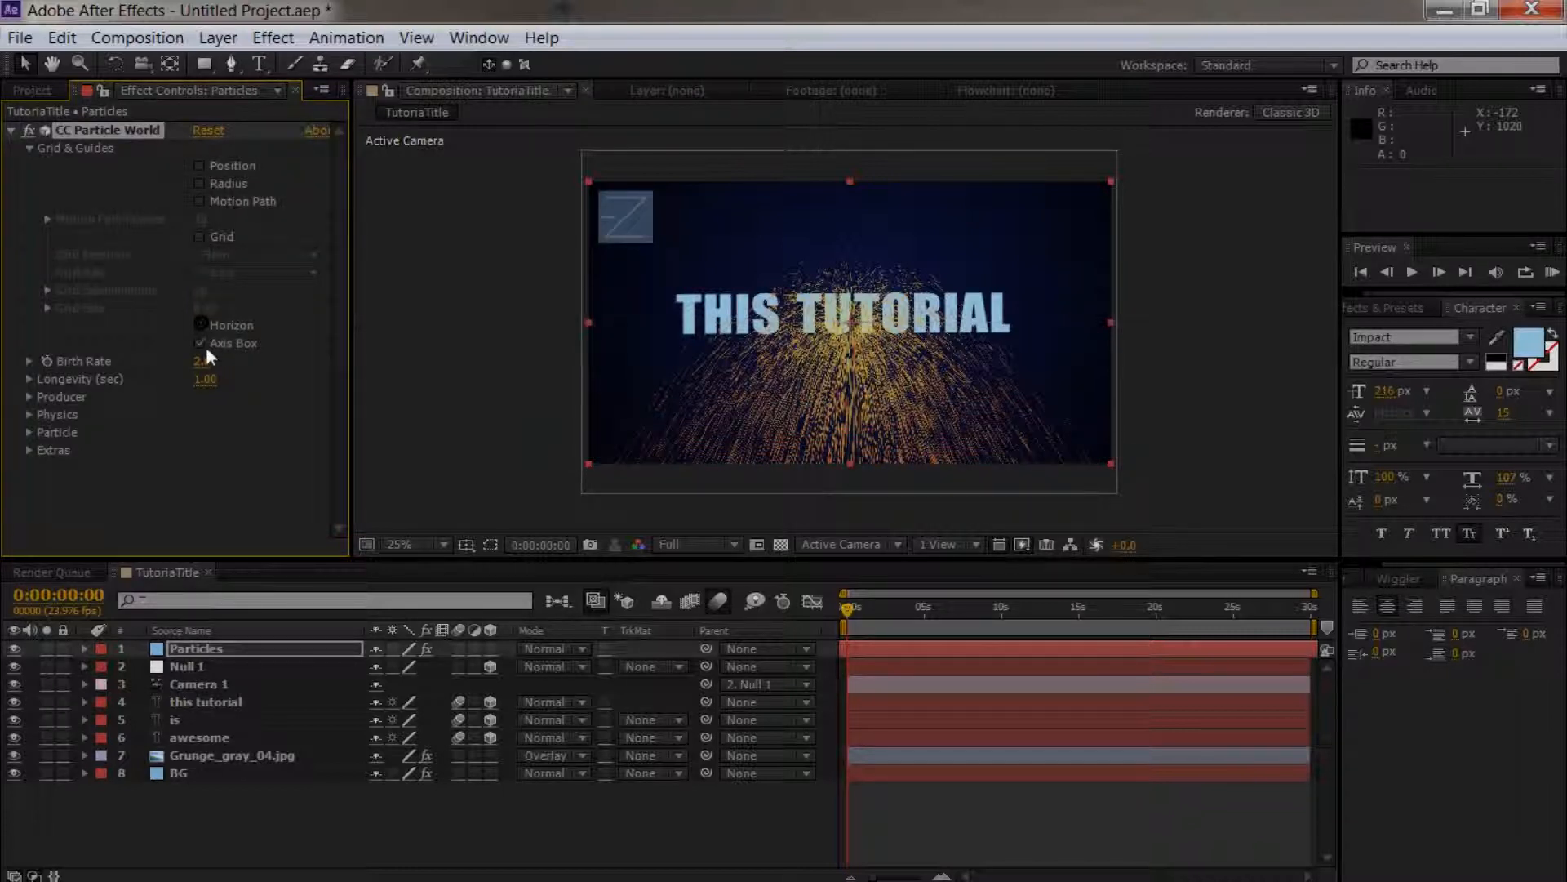
left_click(199, 343)
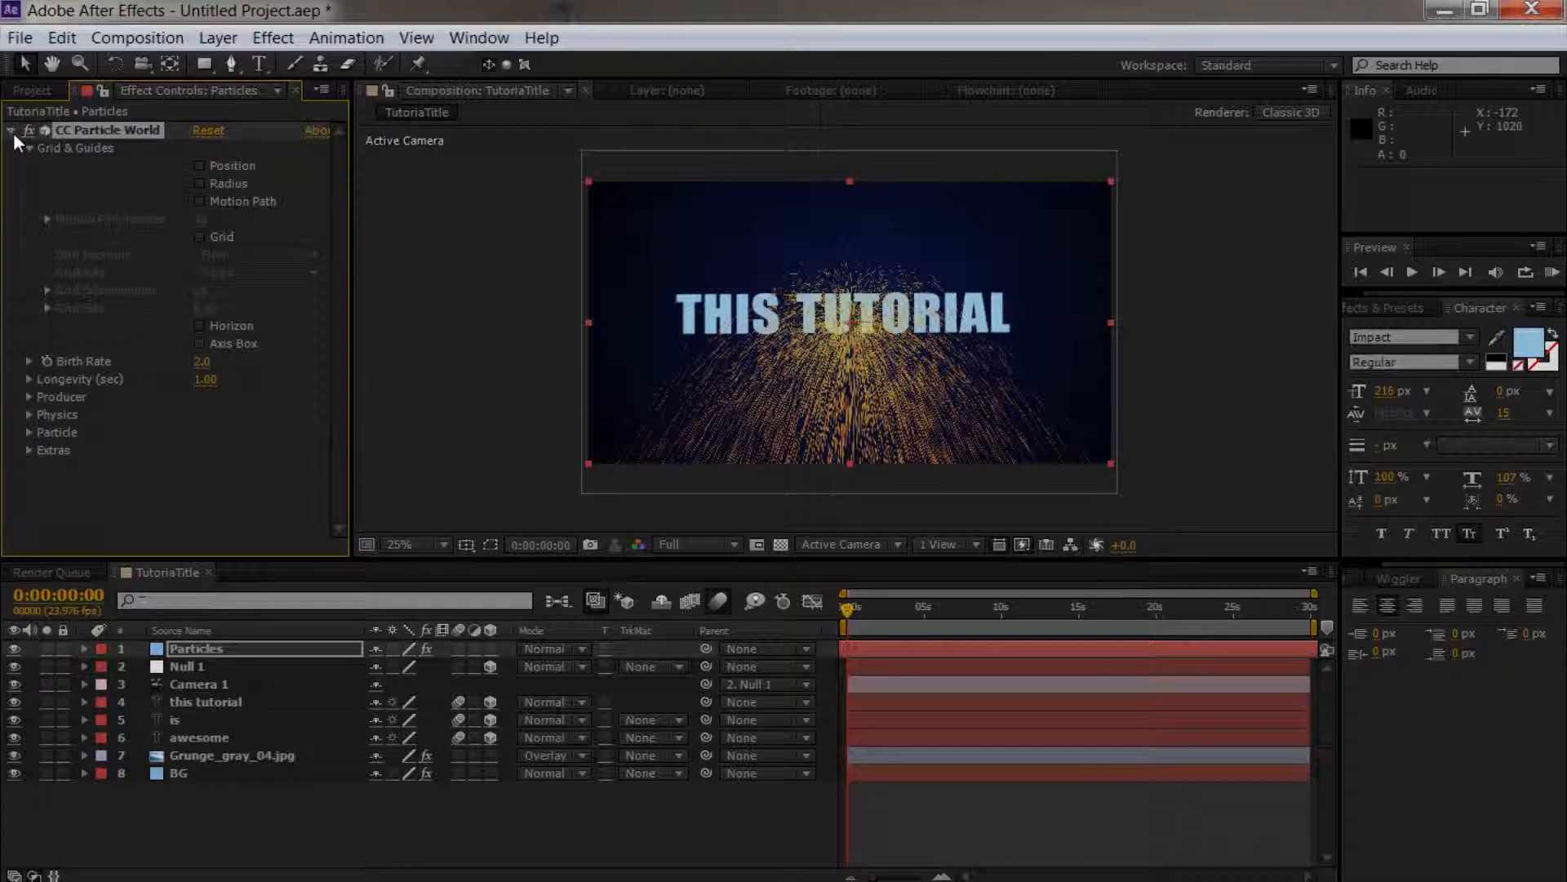
left_click(28, 148)
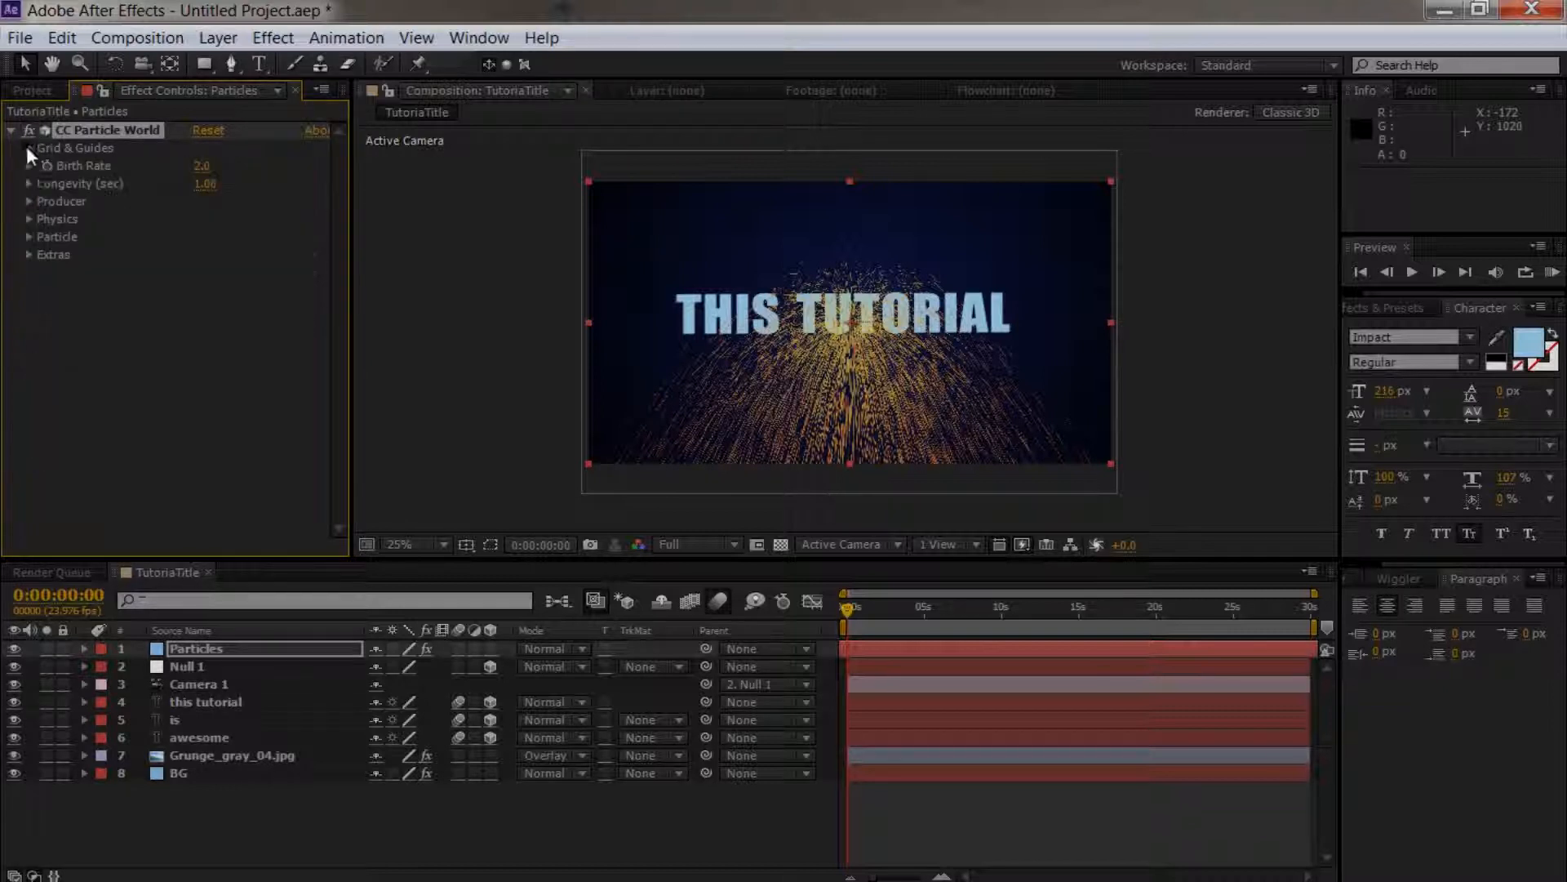
Step: Spread the particle producer by setting Radius X to 6.425, Radius Y to 7.725 and Radius Z to 9.875
left_click(30, 202)
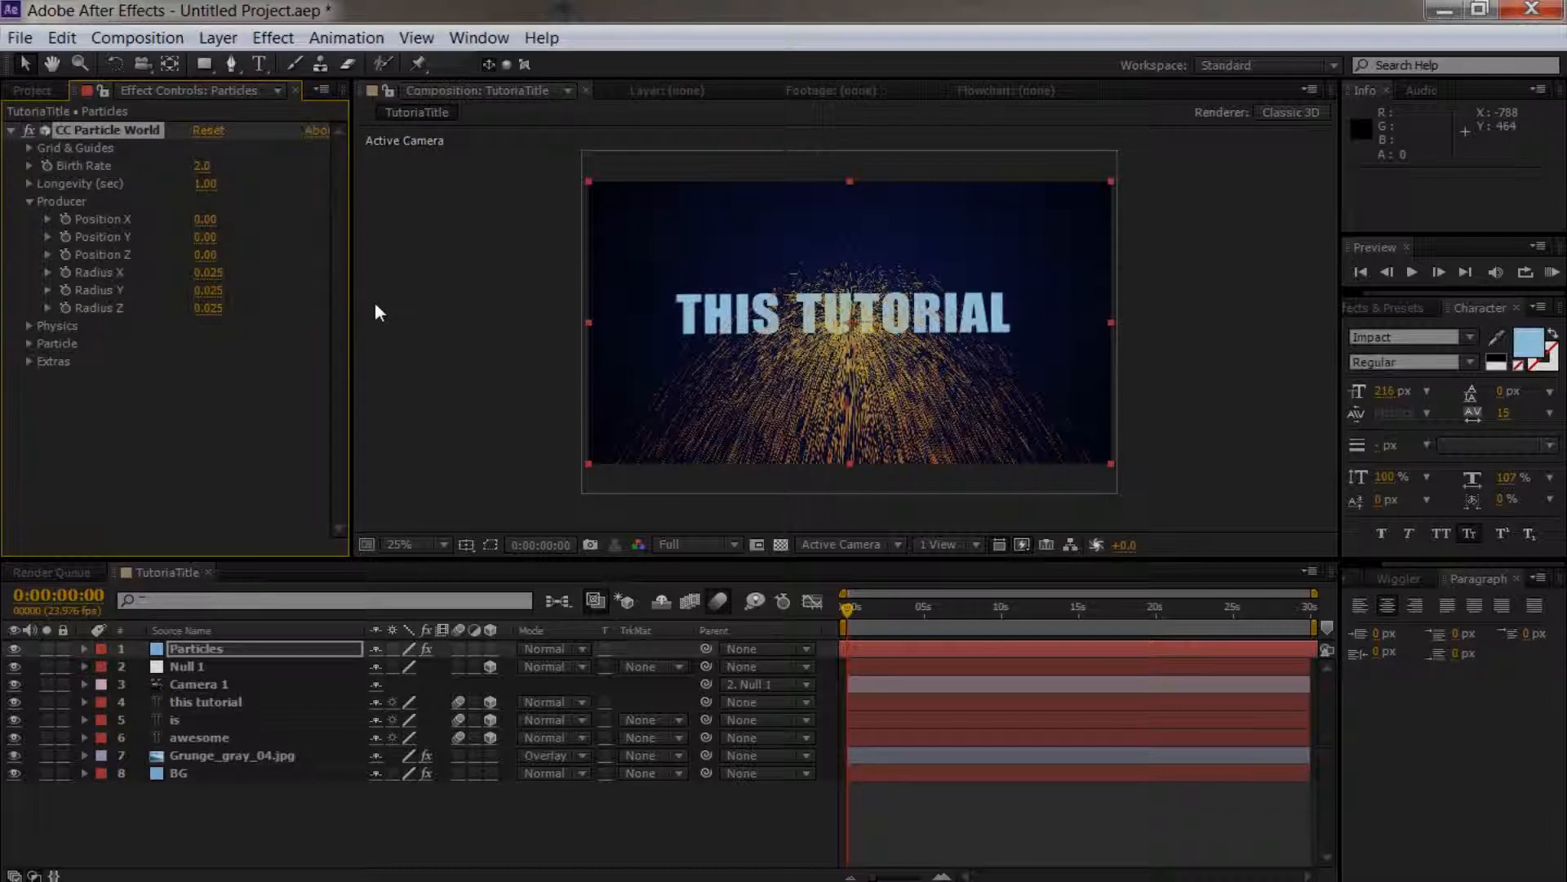
left_click_drag(208, 307, 326, 317)
left_click_drag(210, 293, 282, 277)
scroll(820, 359, "up", 4)
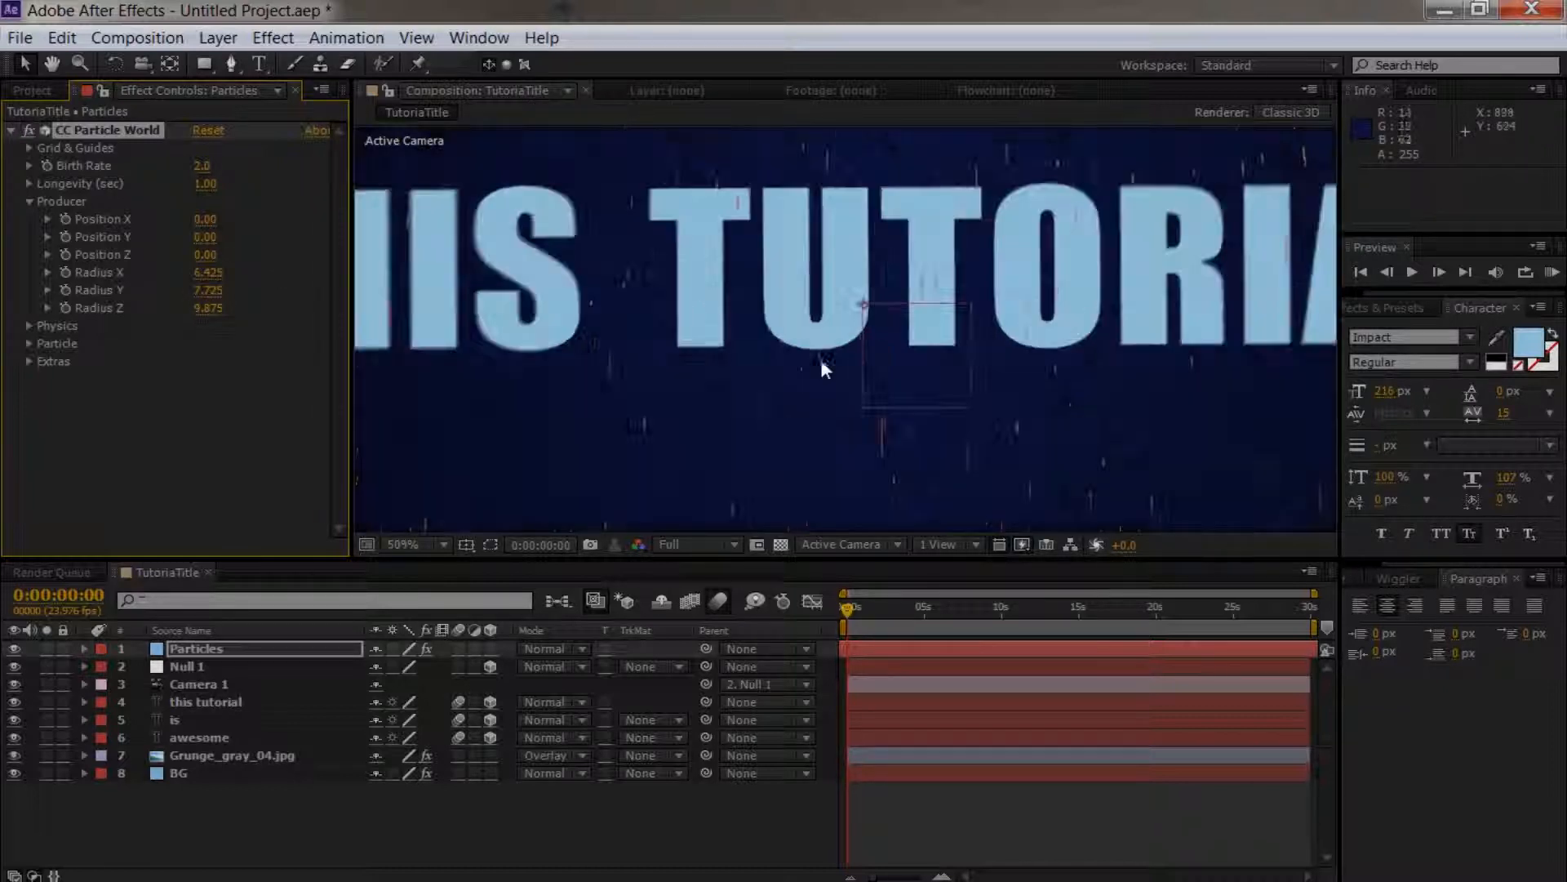
scroll(820, 359, "down", 2)
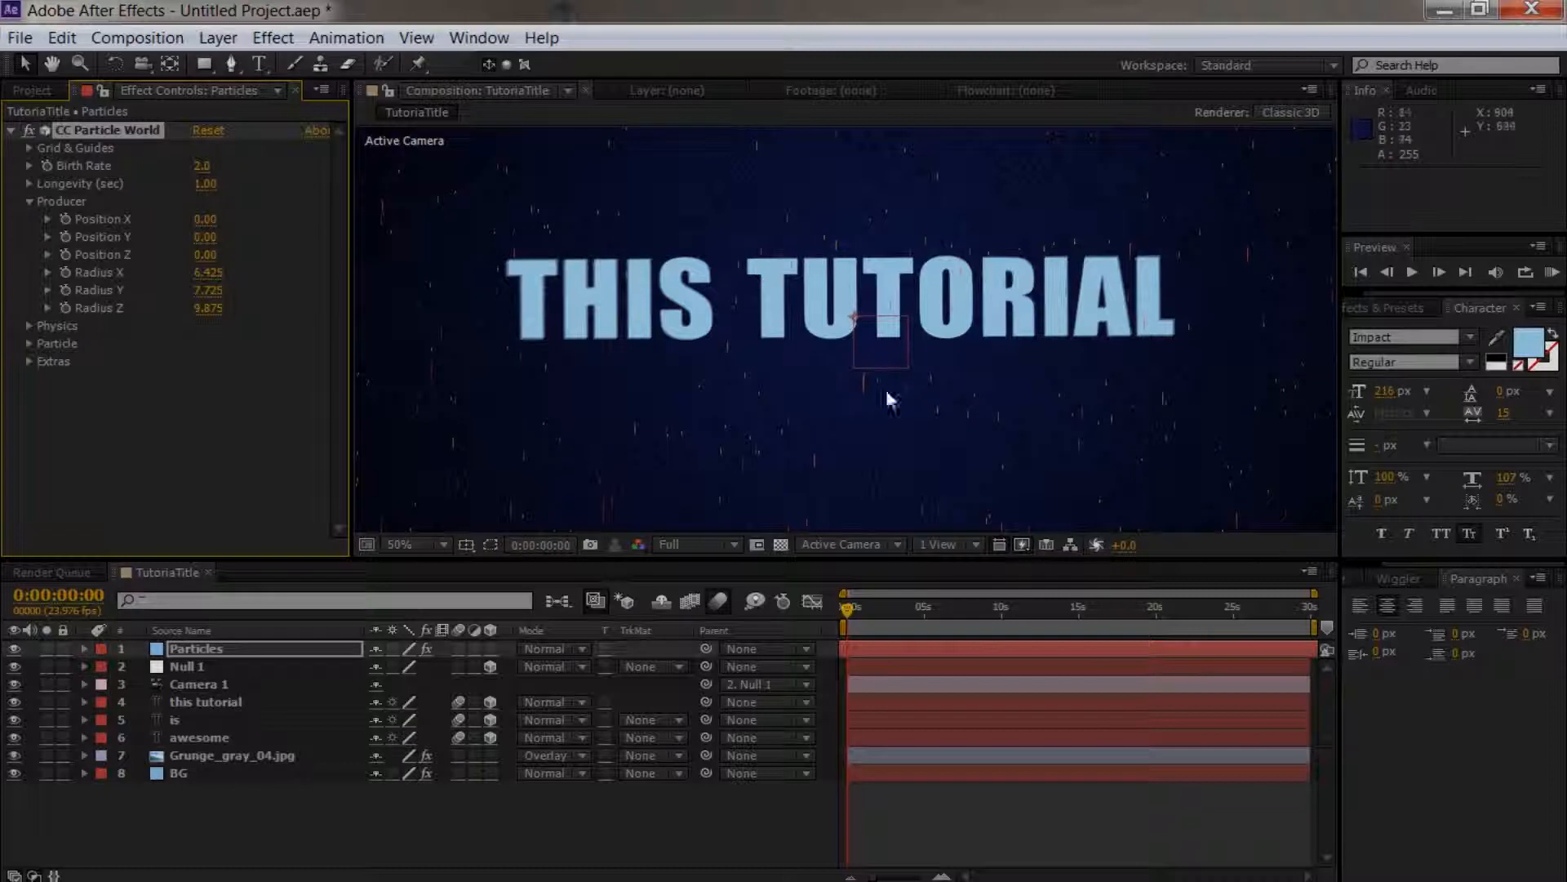
Step: Enable motion blur for the Particles layer and set the particle physics gravity to -0.250
left_click(459, 647)
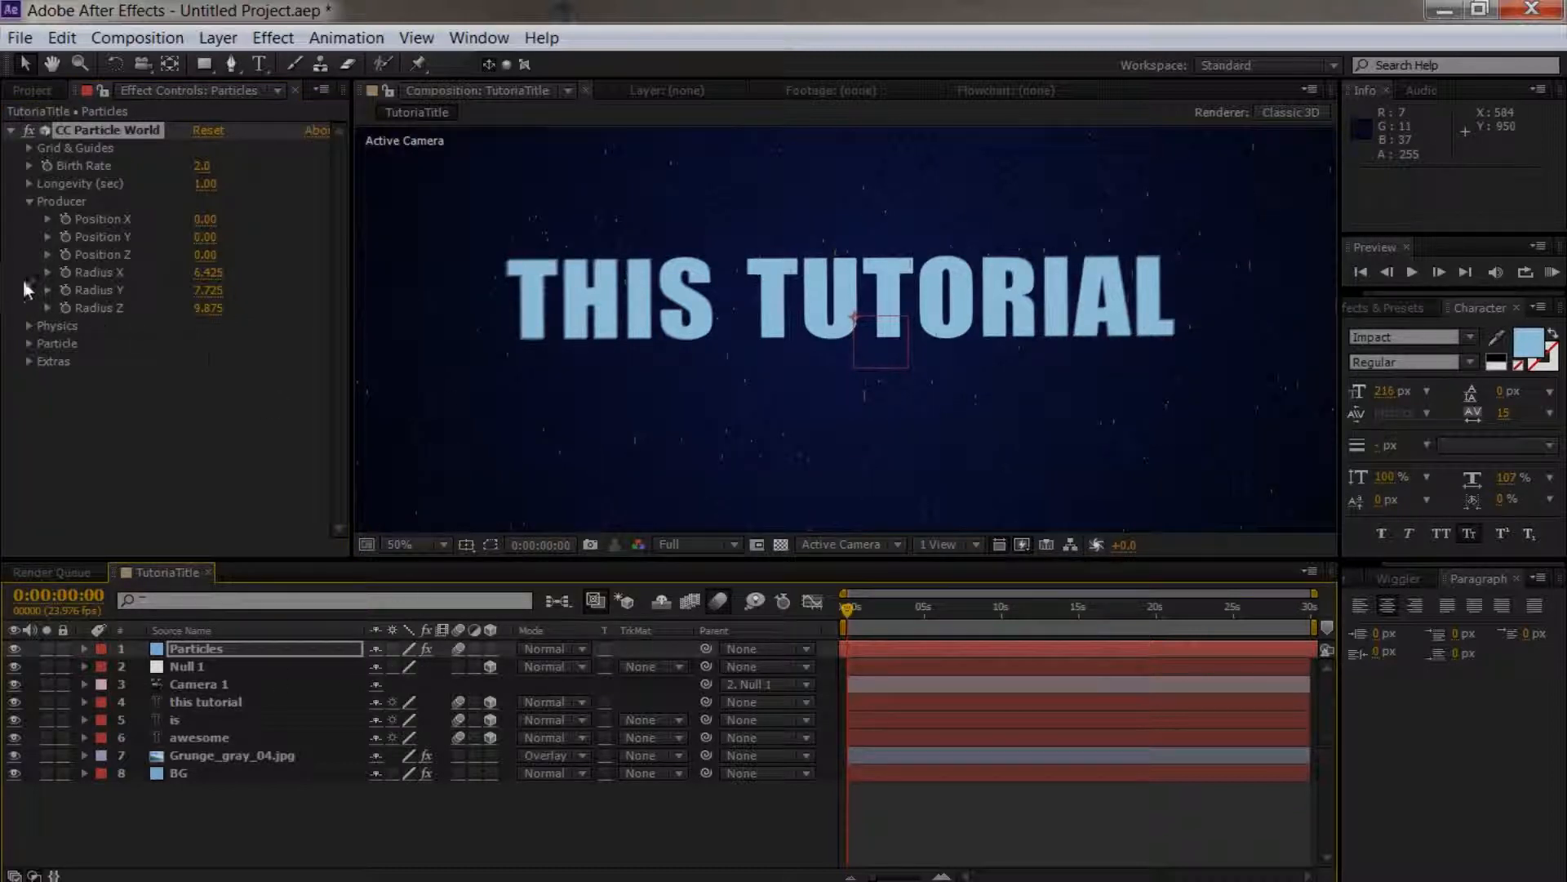
left_click(28, 324)
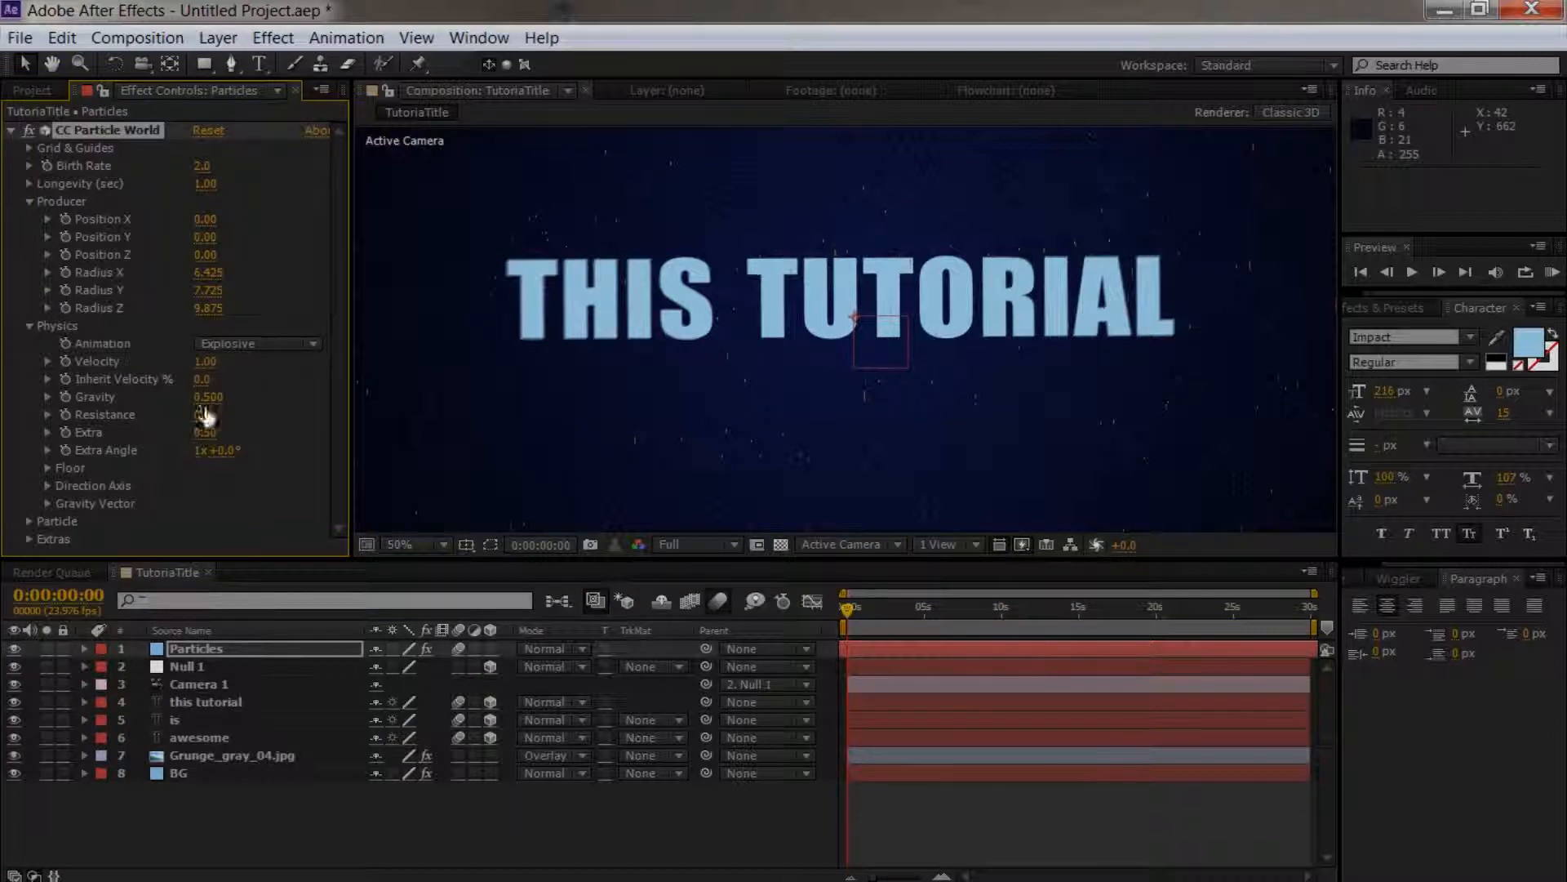
left_click_drag(208, 397, 77, 400)
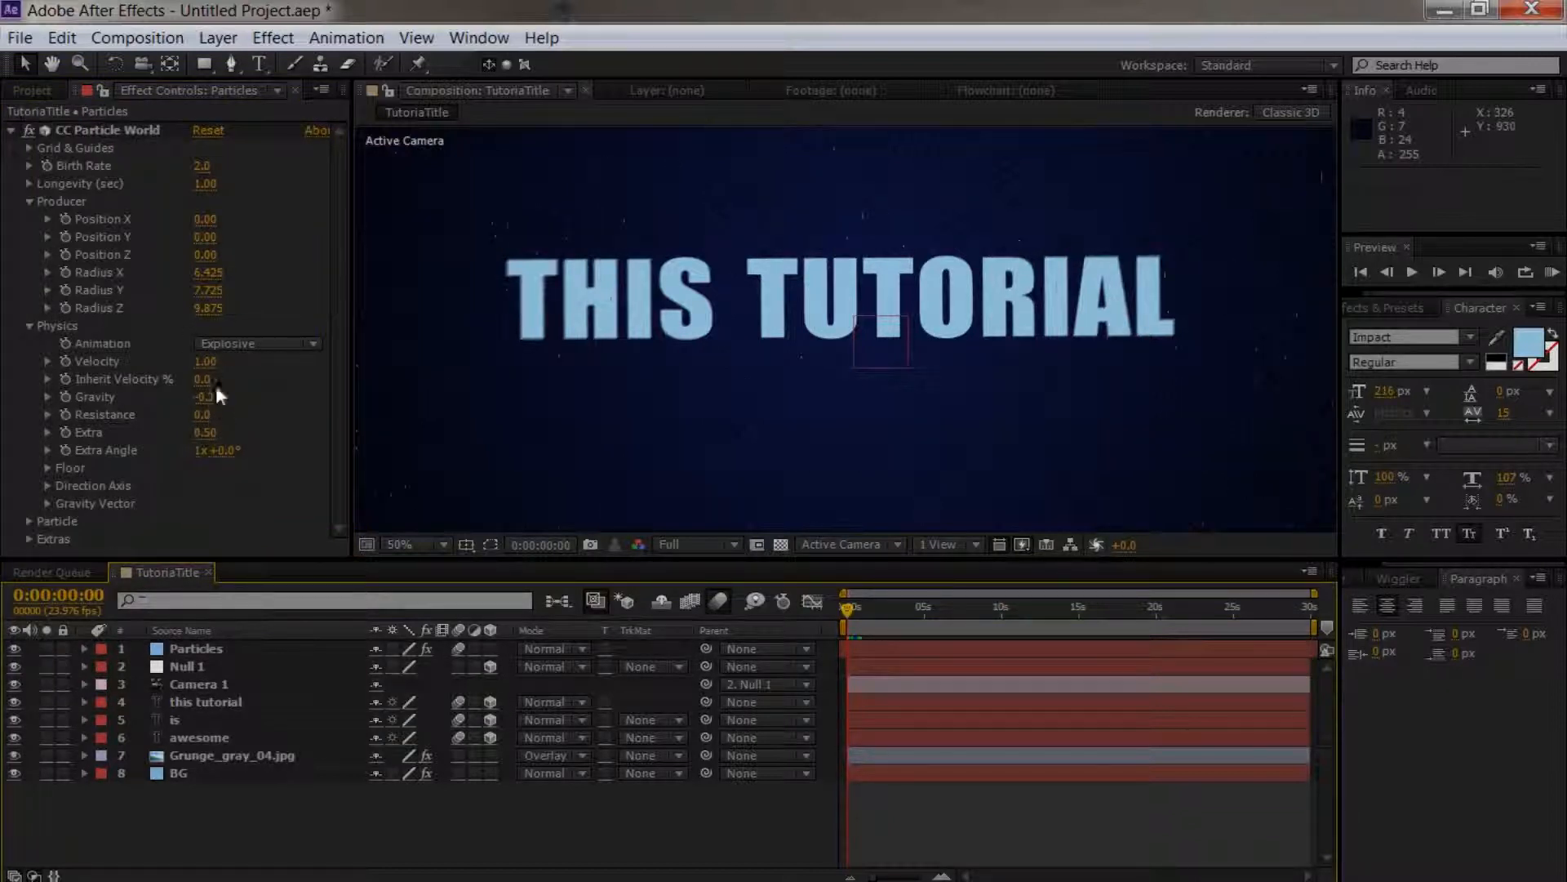
mouse_move(857, 604)
left_mouse_down()
mouse_move(906, 604)
mouse_move(846, 606)
left_mouse_up()
Step: Change the particle type to Faded Sphere and inspect the particles up close around the title
left_click(26, 517)
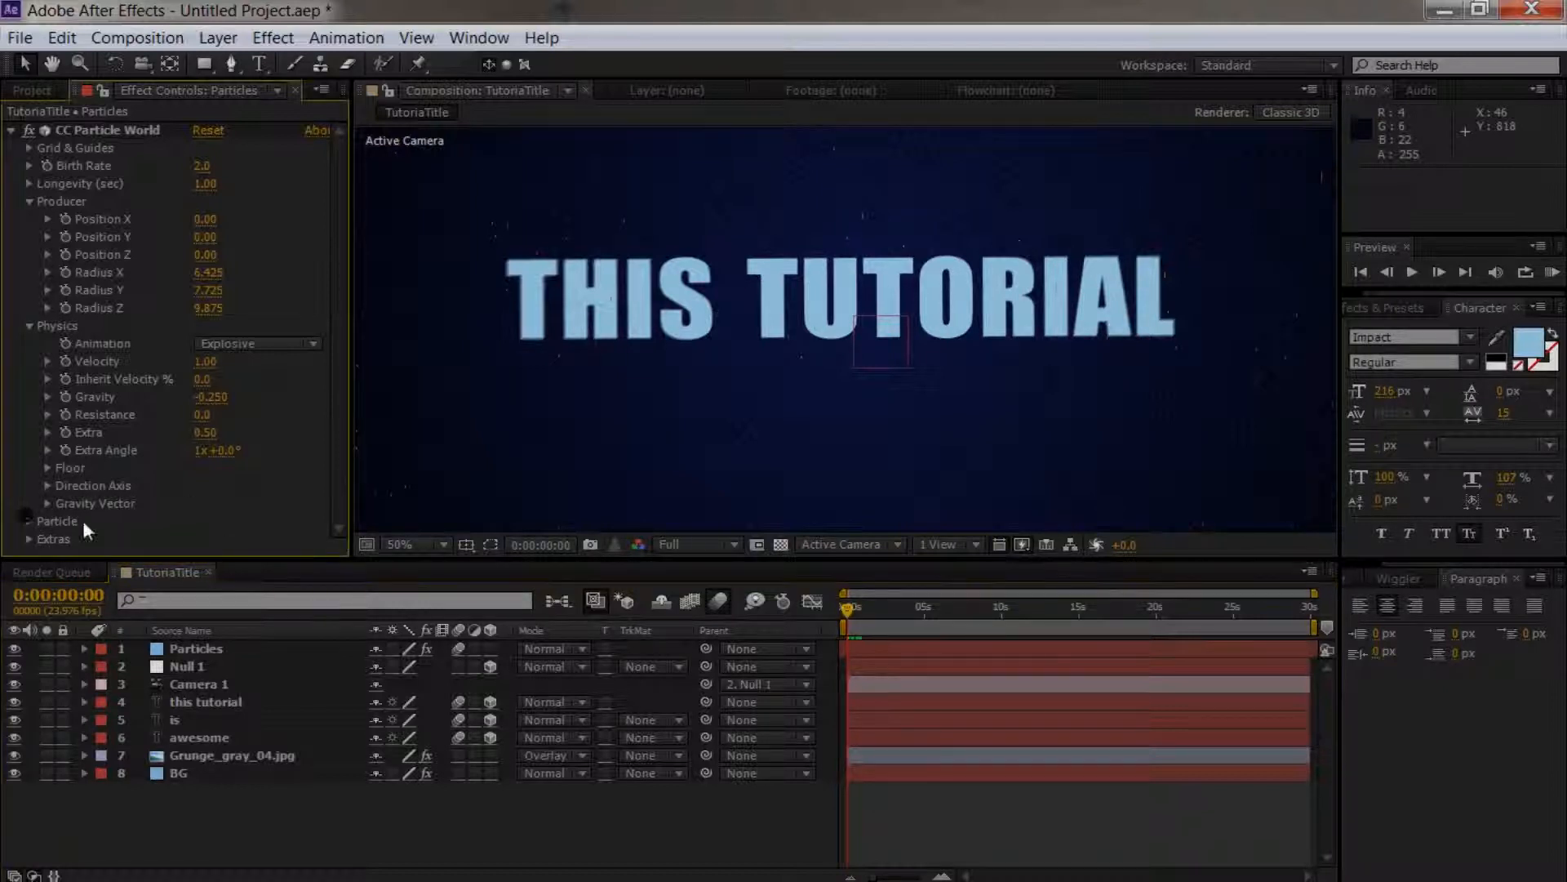
left_click(28, 519)
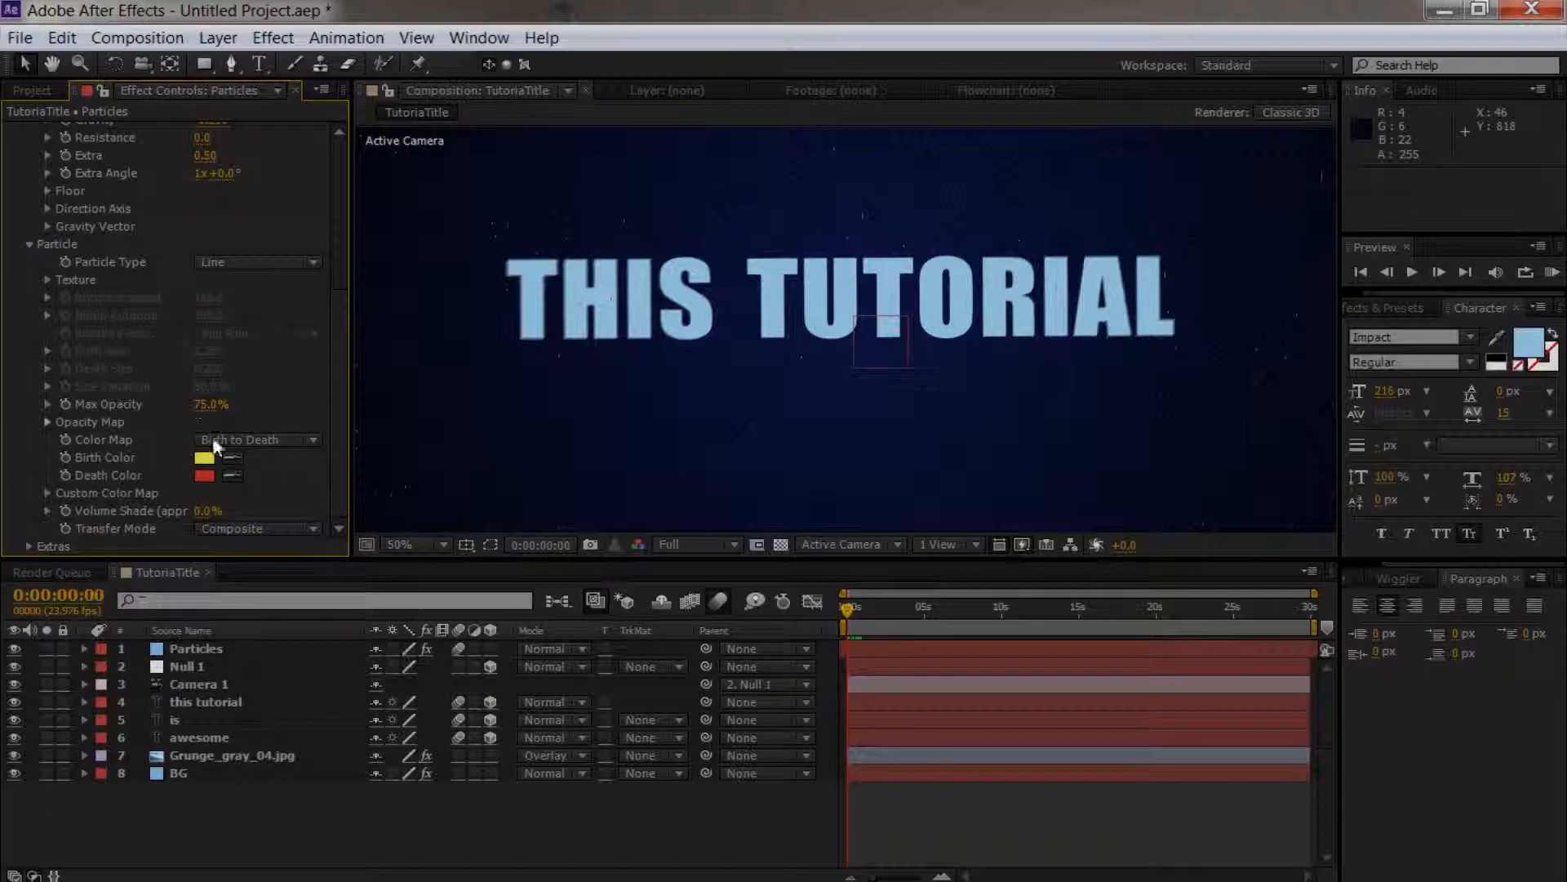
left_click(219, 262)
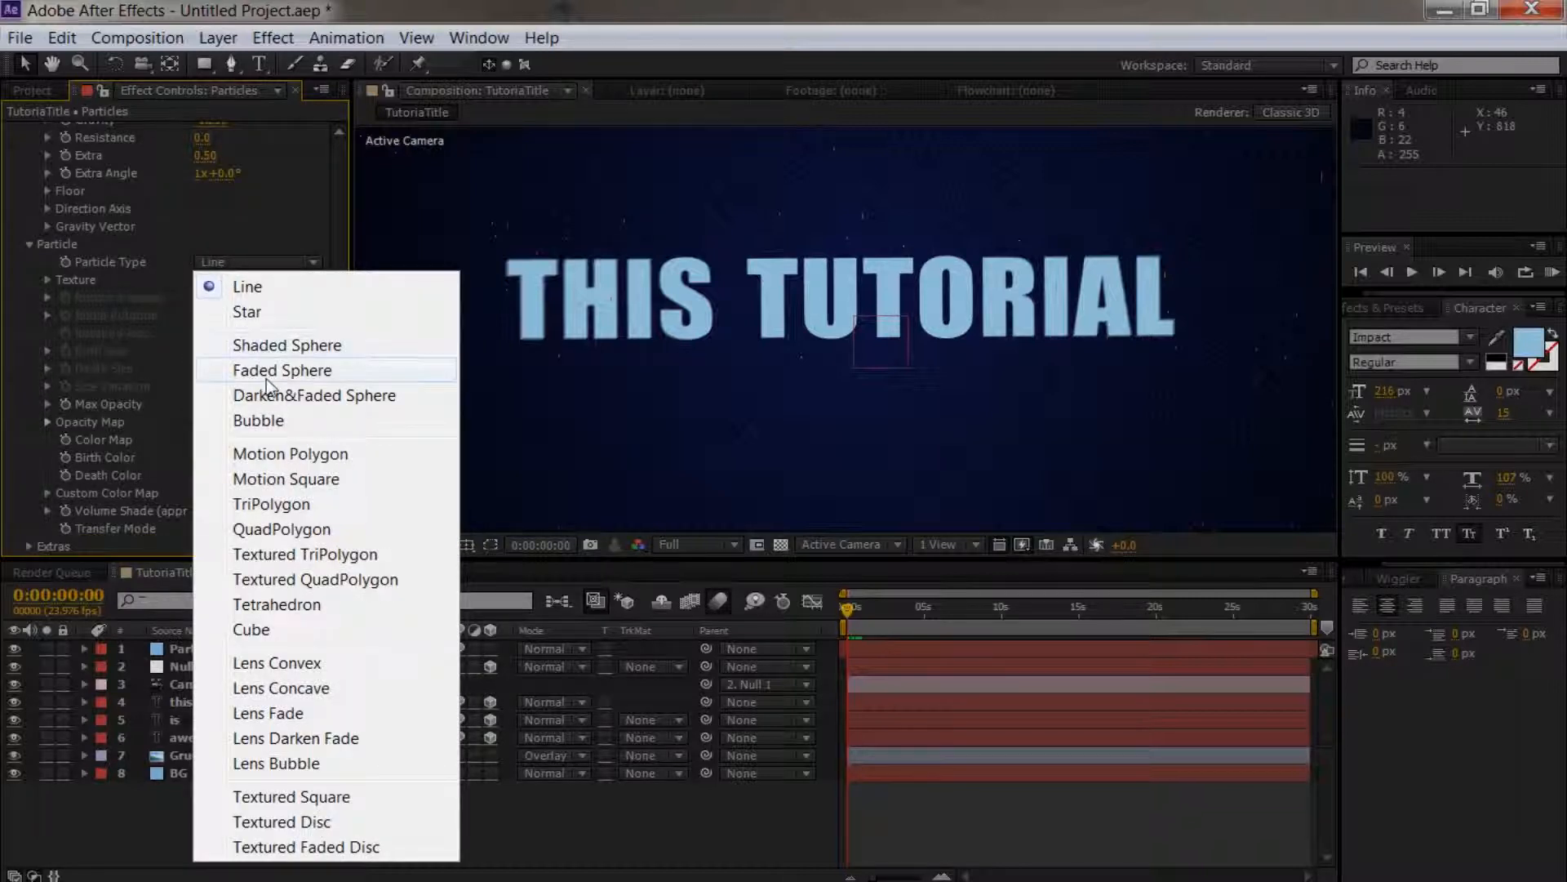
left_click(265, 371)
scroll(796, 406, "up", 4)
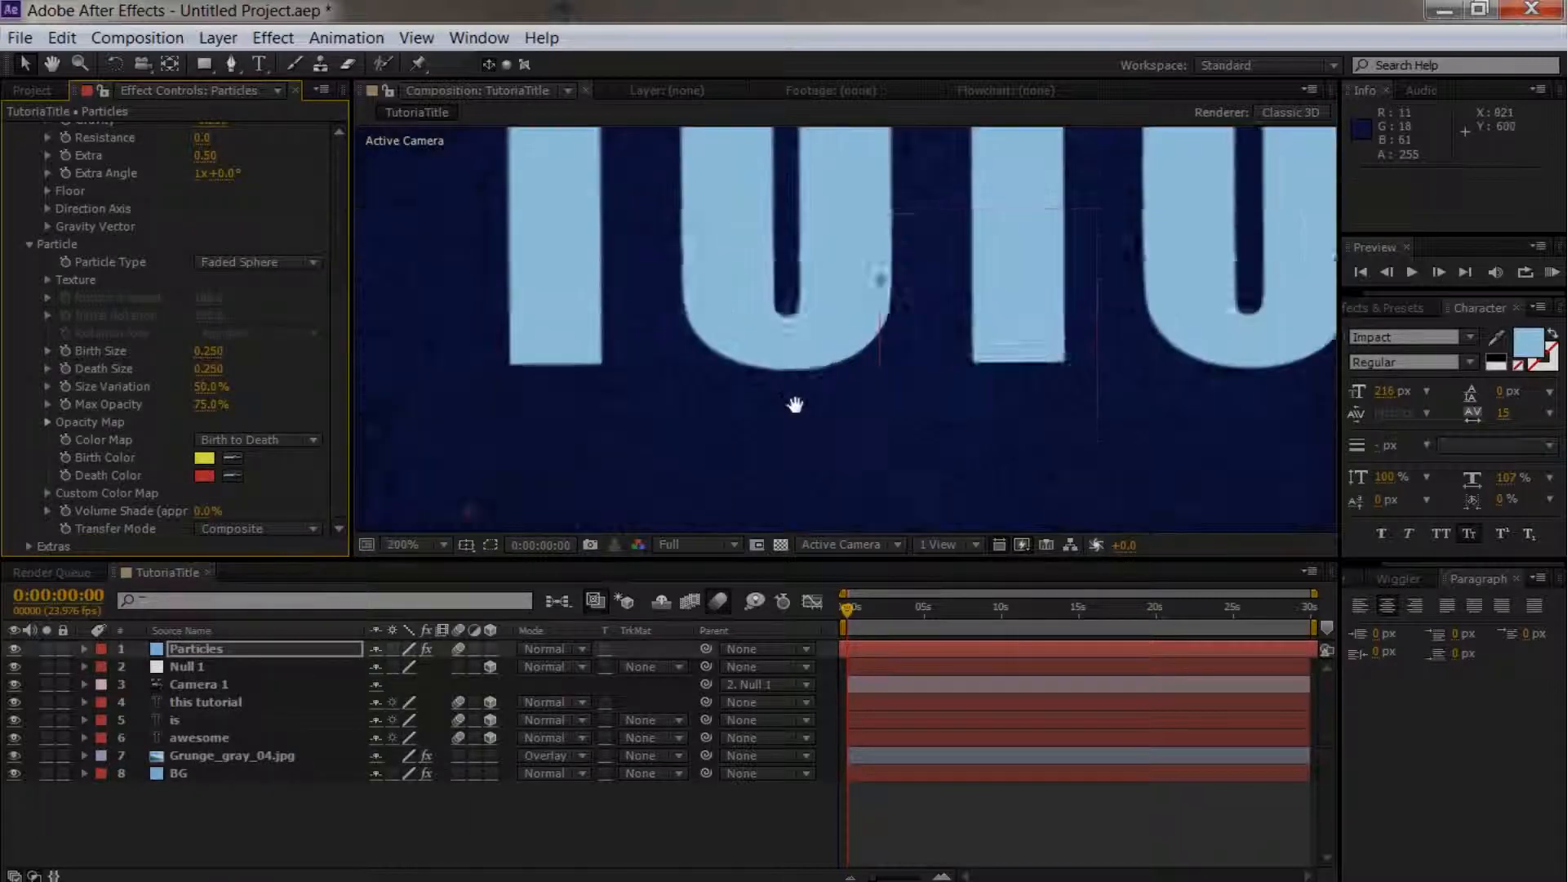
scroll(691, 298, "down", 4)
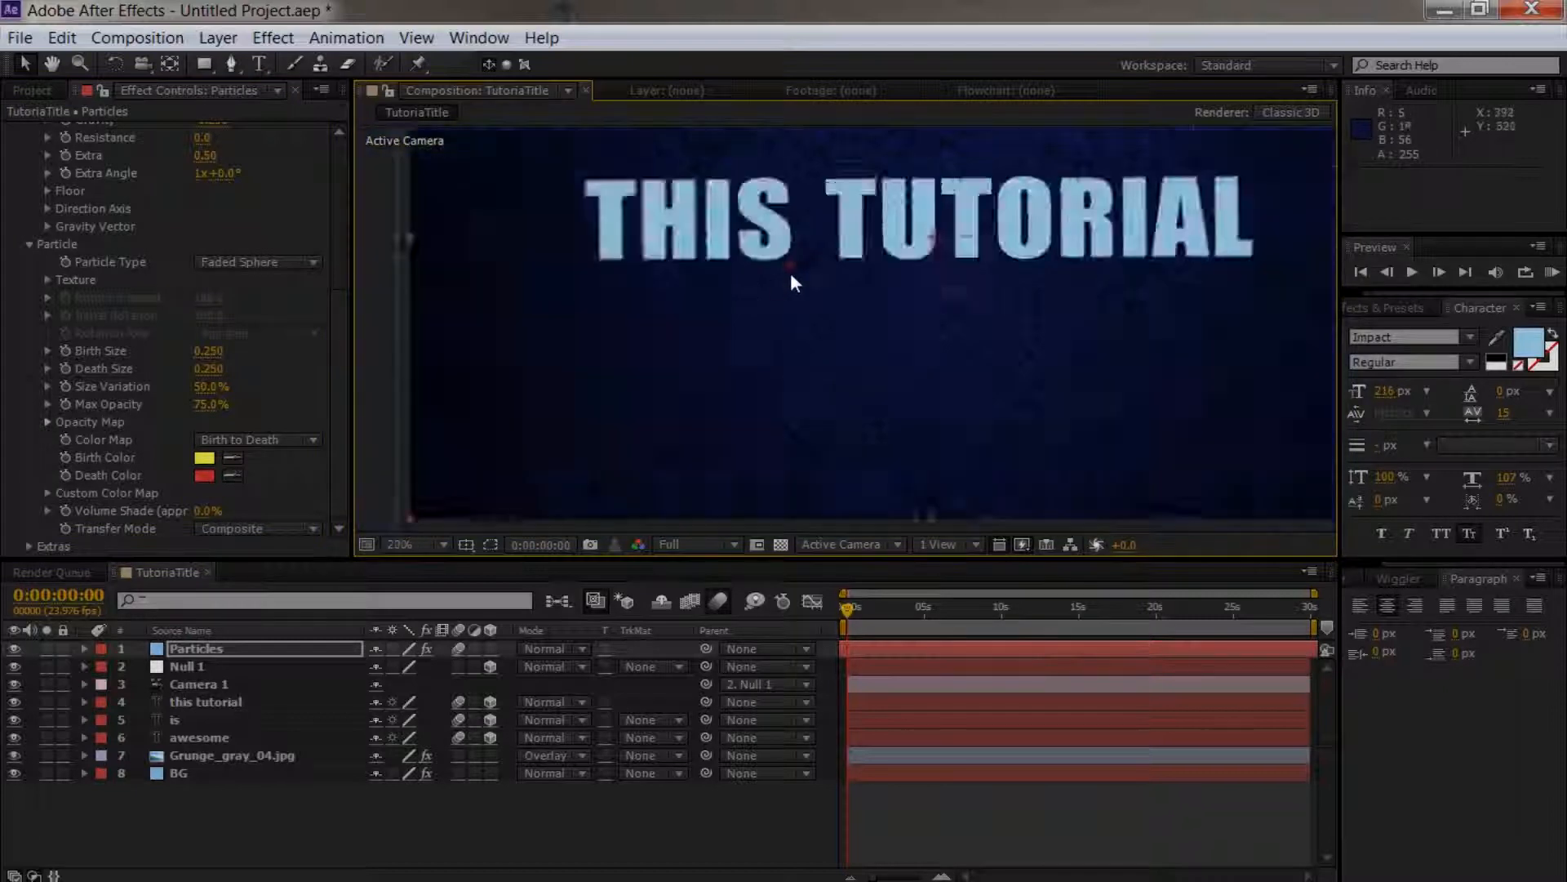
left_click_drag(750, 335, 851, 262)
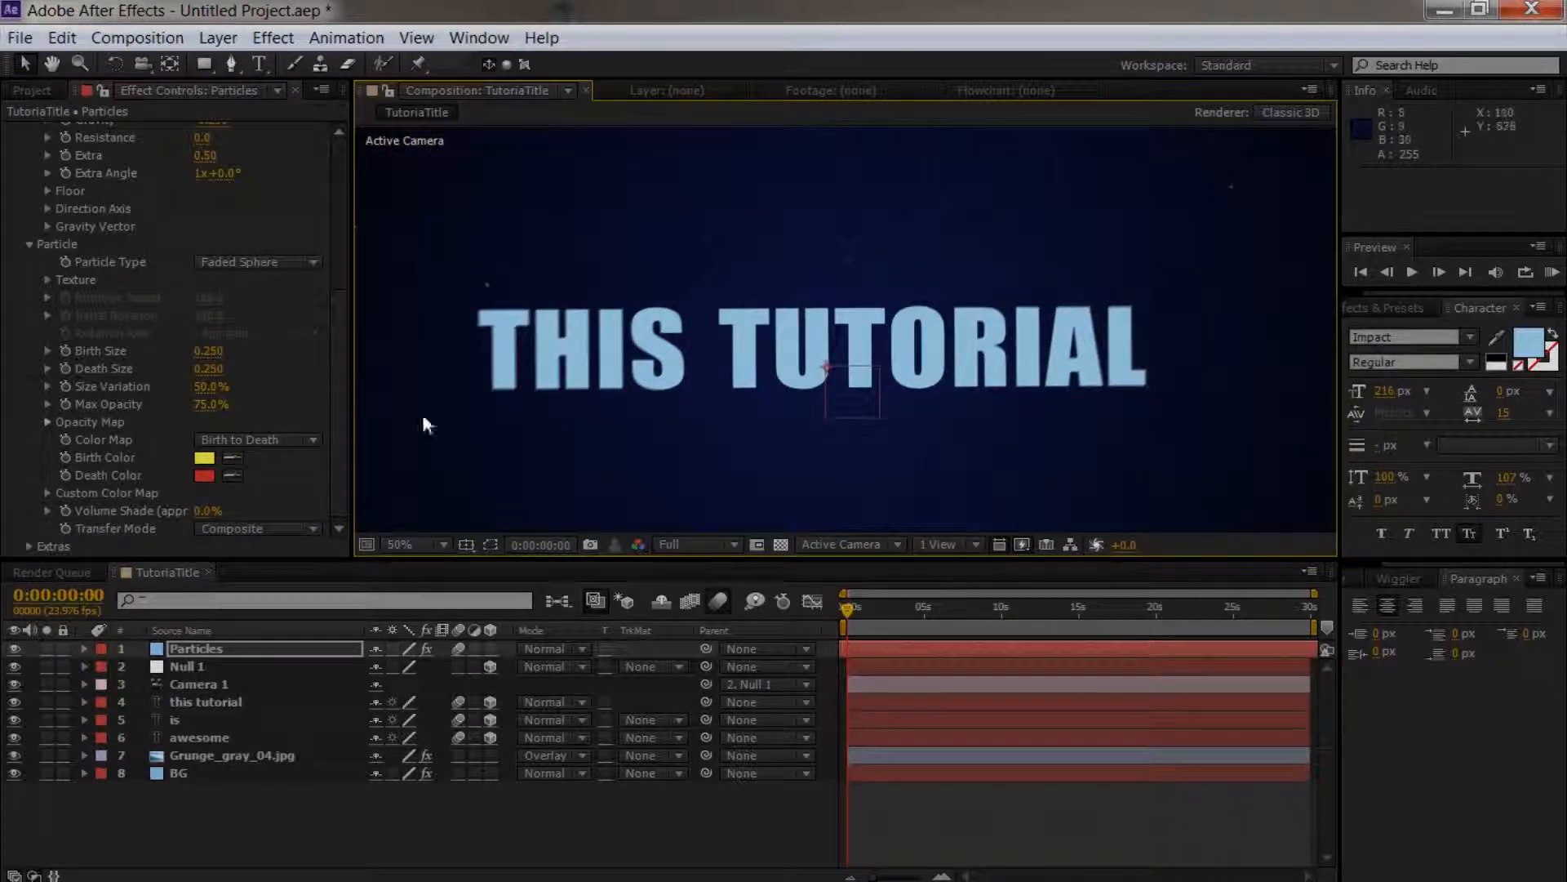
Step: Set the particle birth color to bright blue (R 80, G 138, B 255) and the death color to a darker blue
left_click(203, 460)
left_click(499, 590)
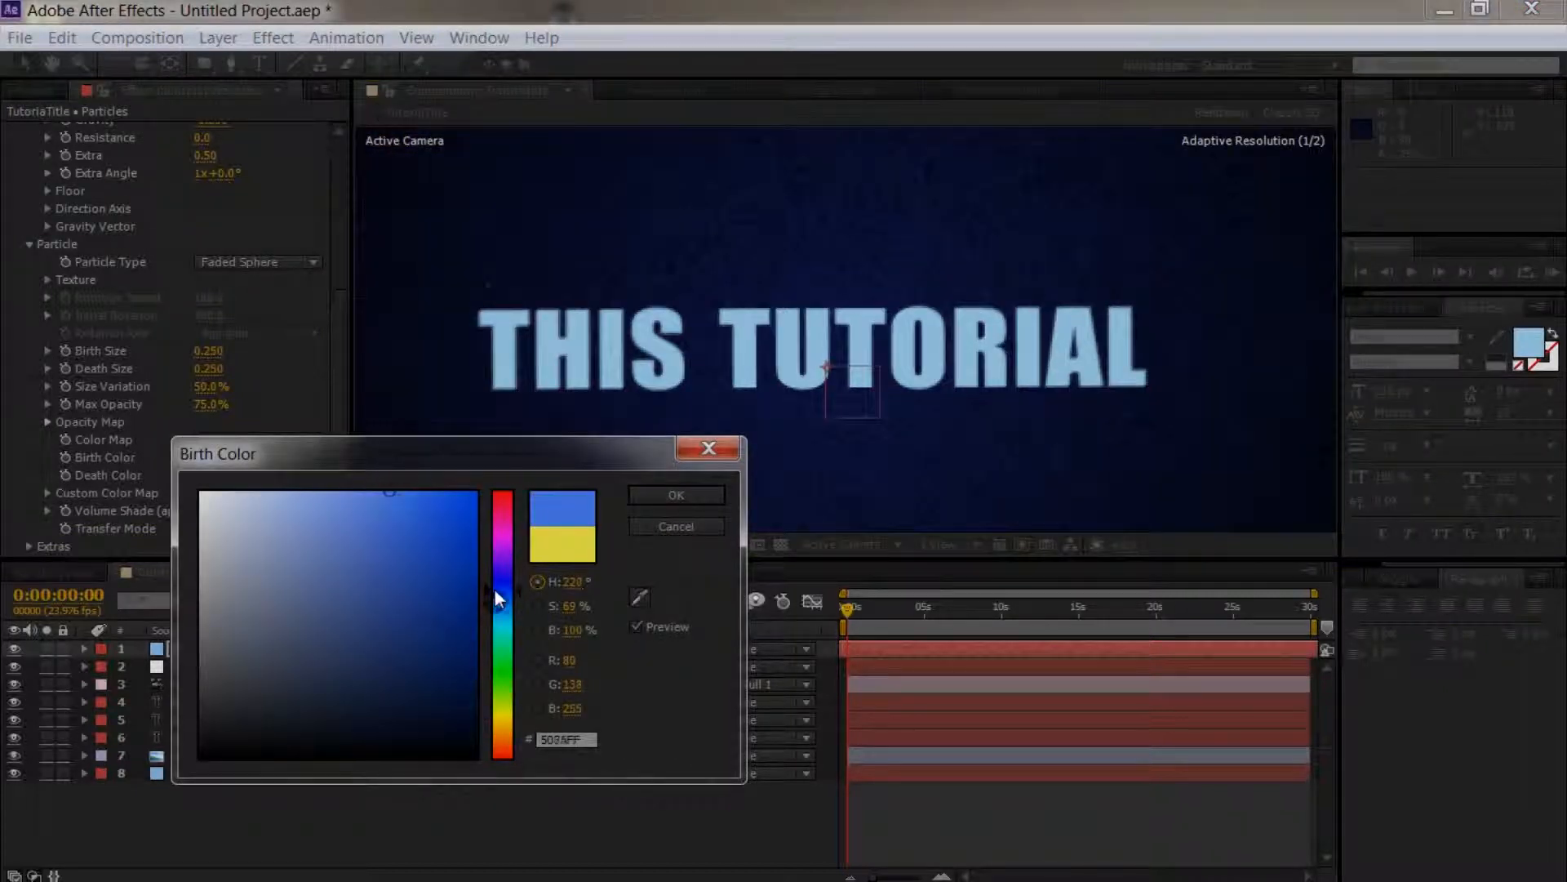
left_click(676, 495)
left_click(203, 476)
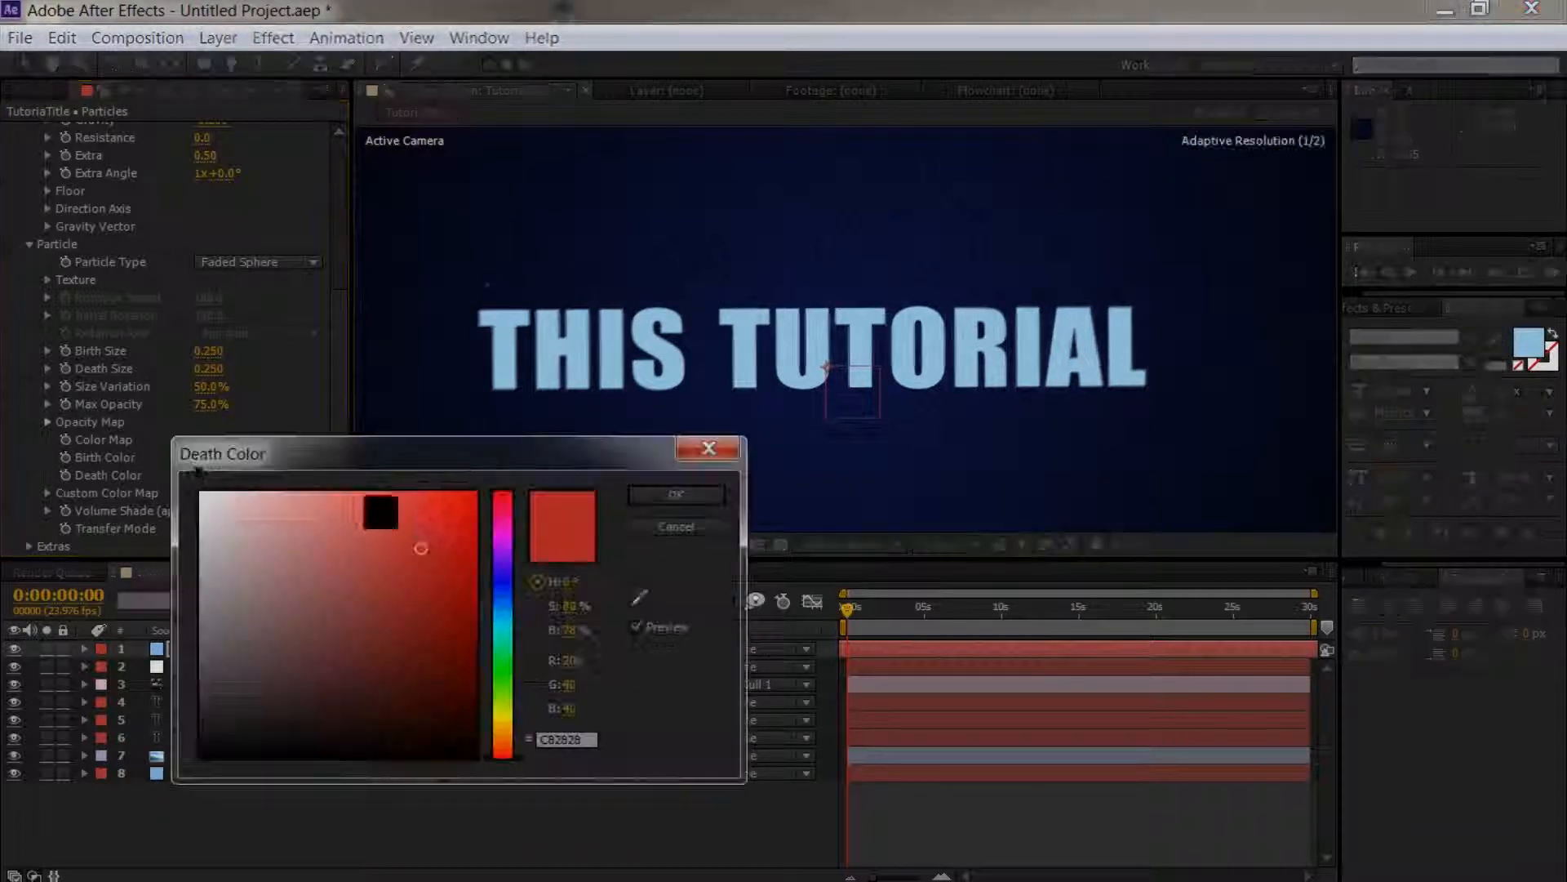
left_click(502, 588)
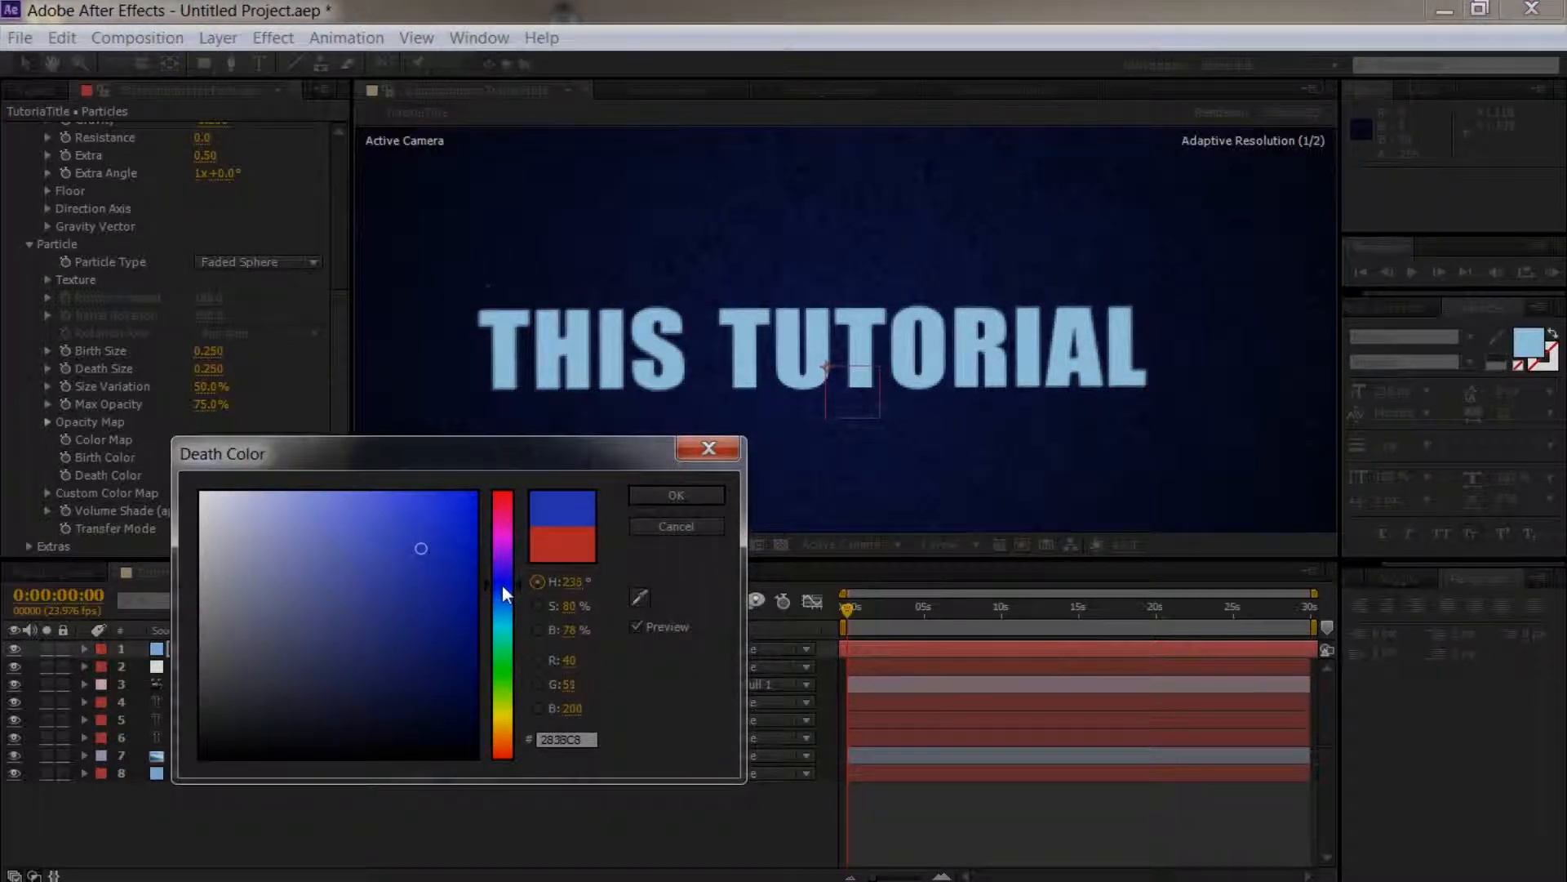
left_click(676, 494)
Step: Set the particle birth size to 0.570 and the death size to 0.650
left_click_drag(208, 353, 245, 367)
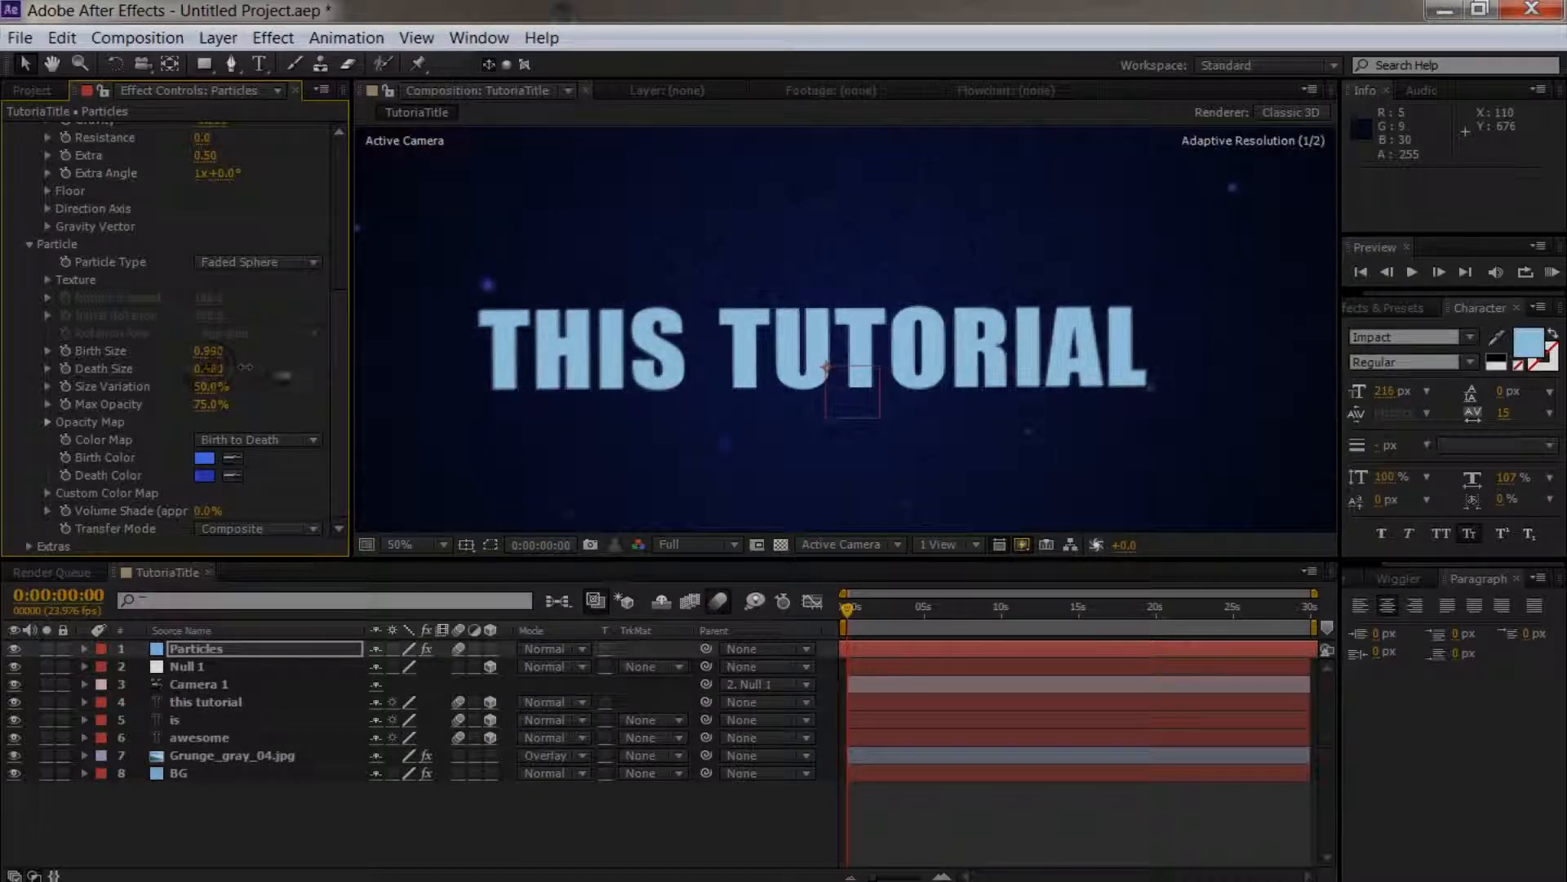
scroll(799, 391, "down", 2)
left_click_drag(211, 368, 172, 360)
Step: RAM-preview the animation with the particles, and set the Particles layer's blending mode to Add
left_click_drag(880, 604, 904, 604)
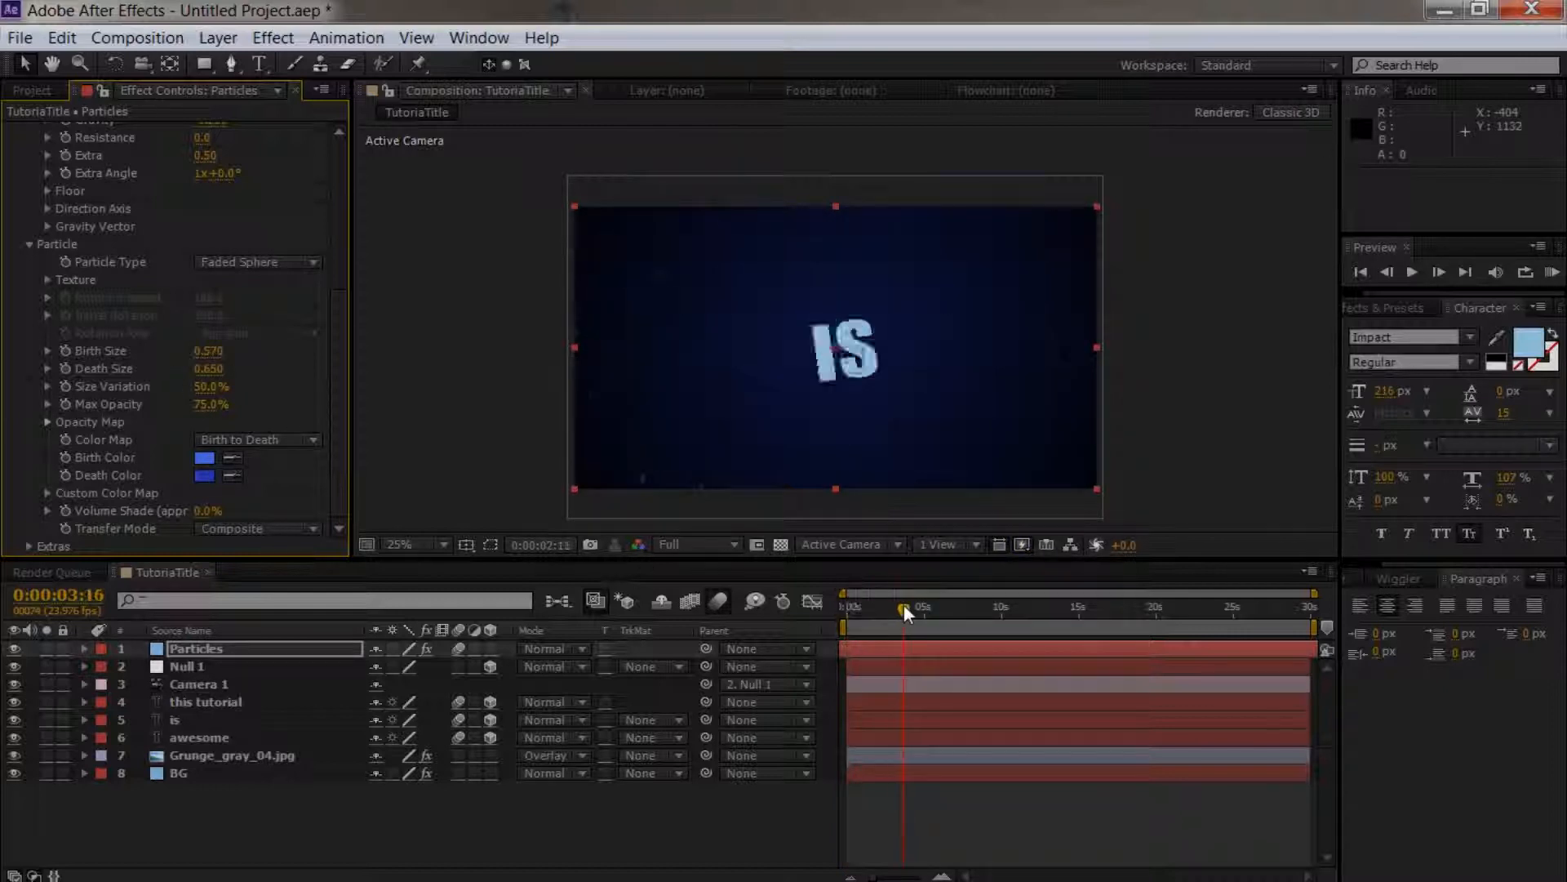
key("KP_0")
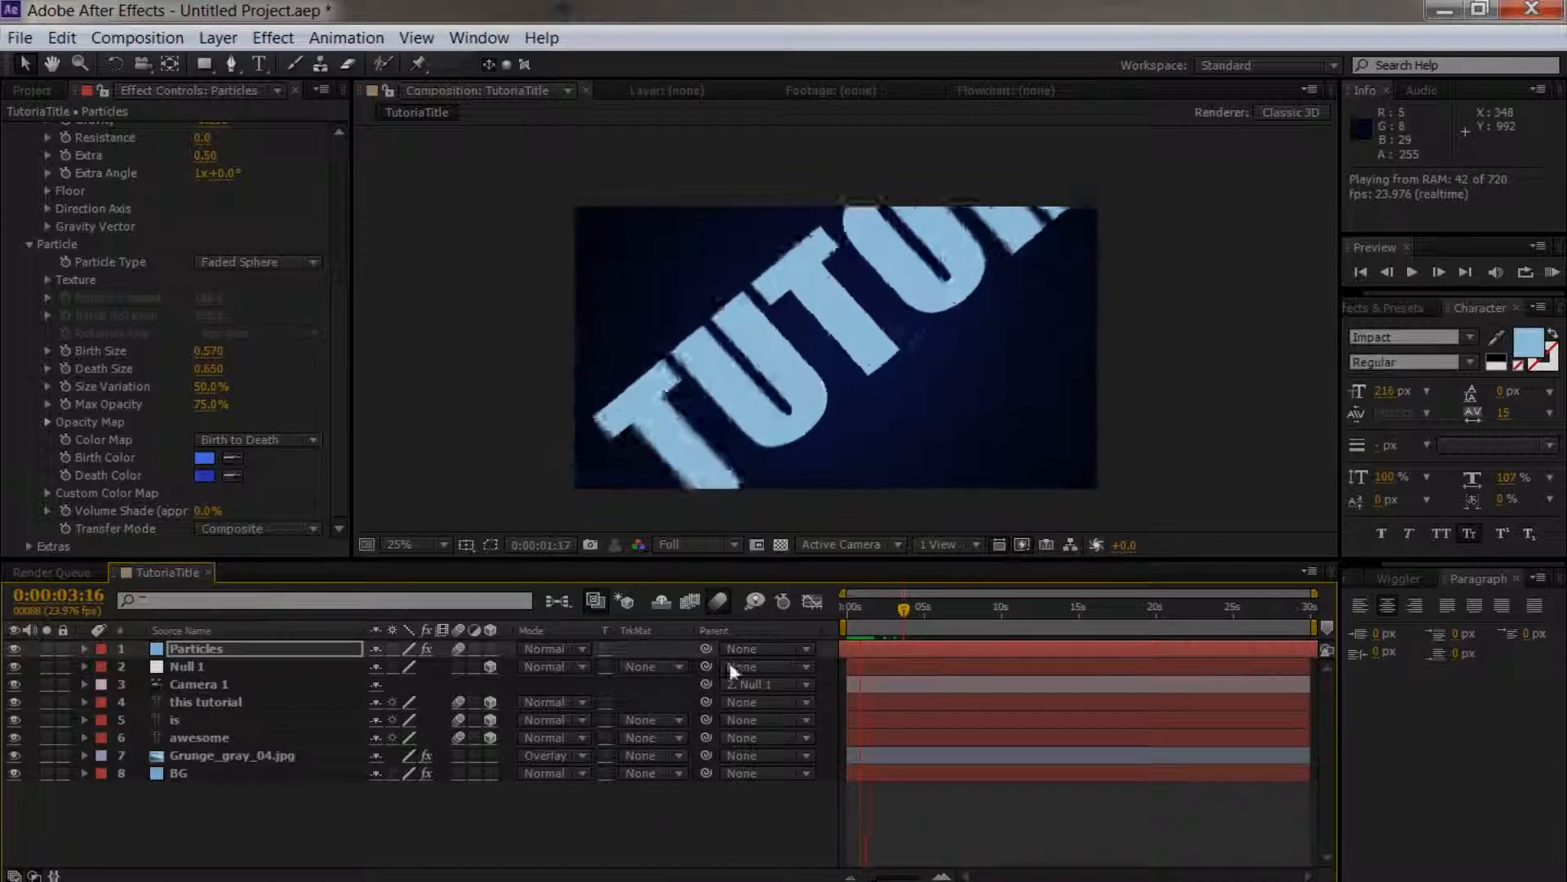
key("space")
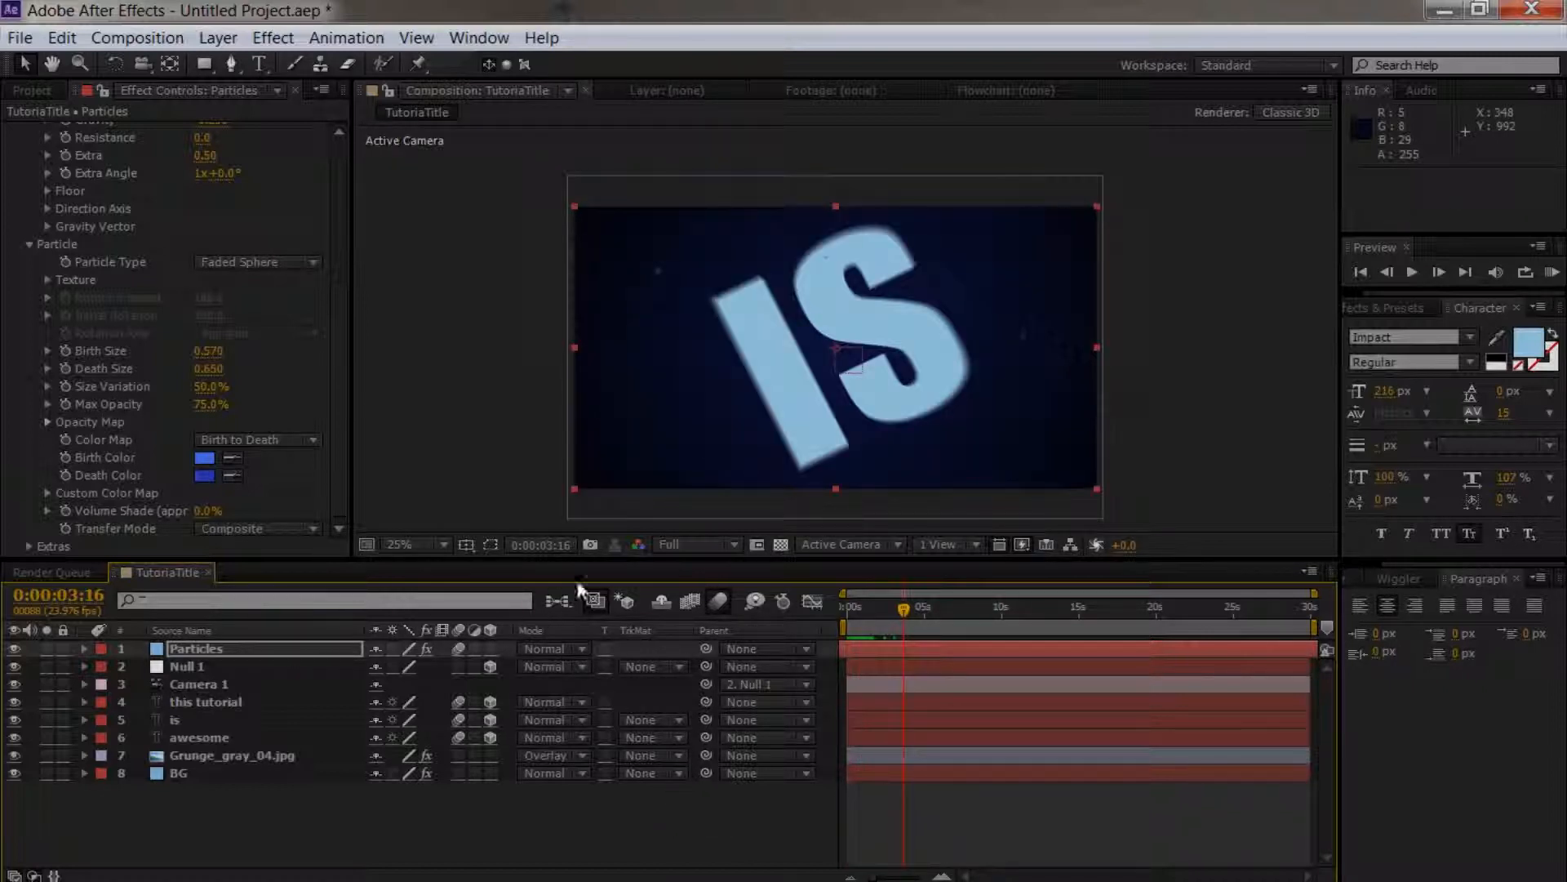
left_click(572, 648)
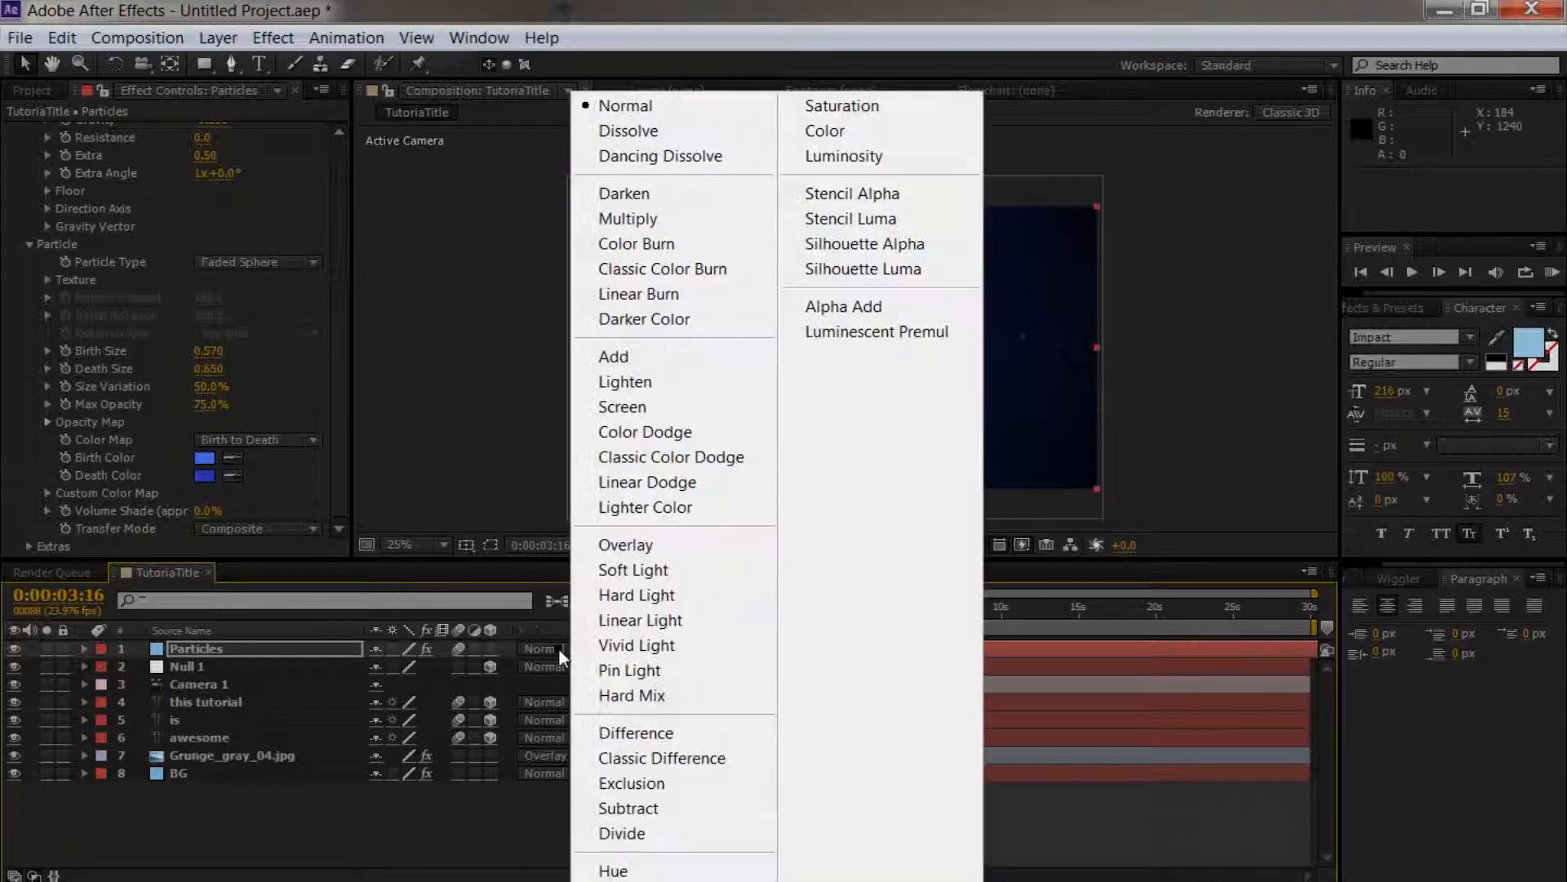
left_click(612, 357)
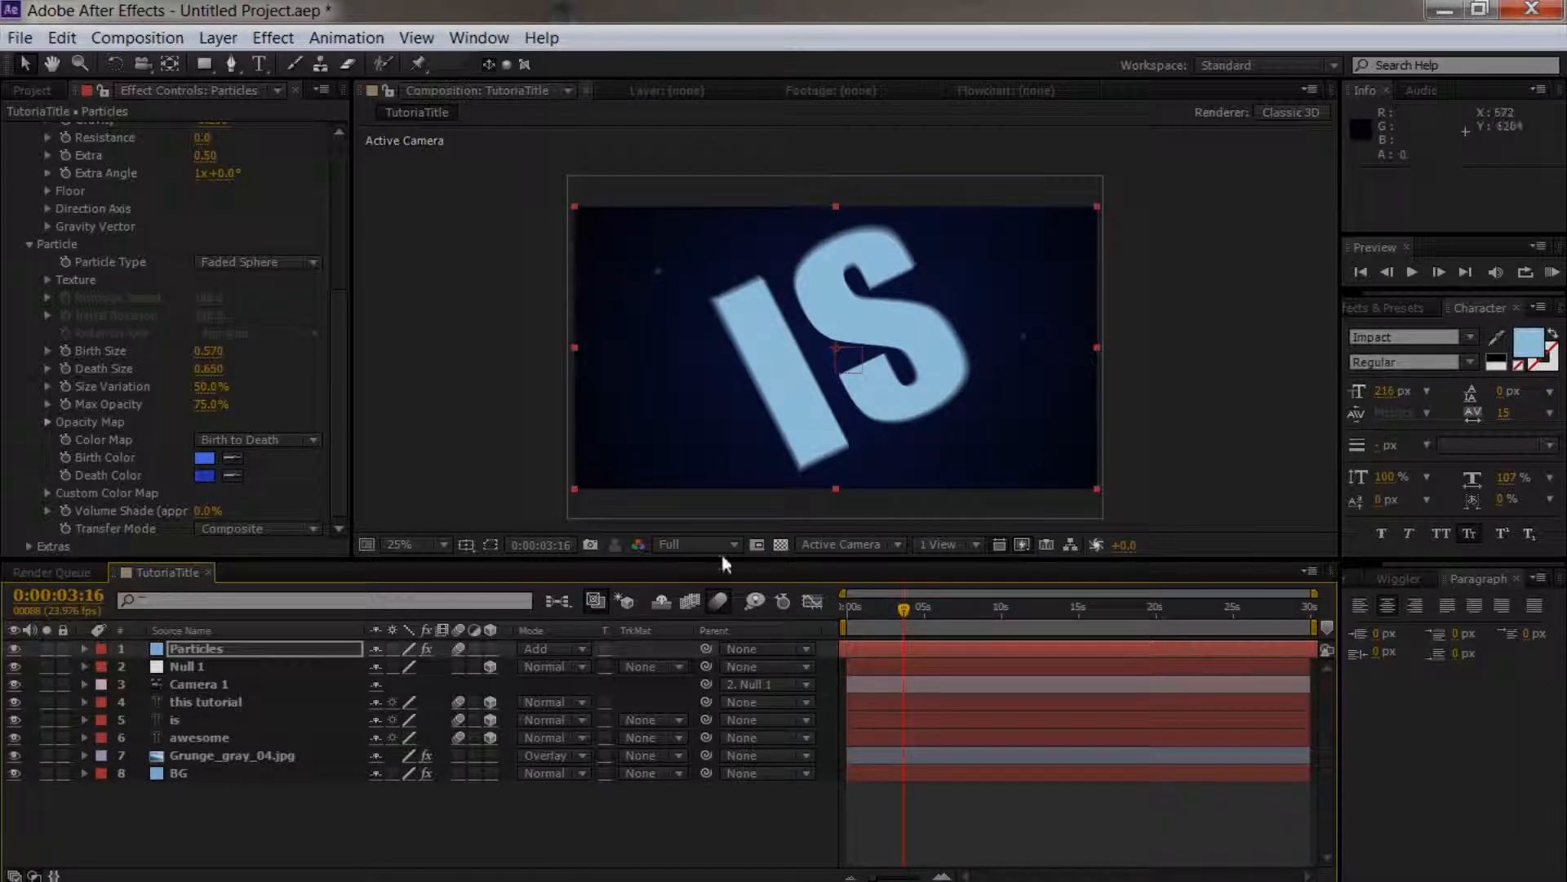
Step: At the start of the timeline, duplicate the three text layers "this tutorial", "is" and "awesome"
left_click_drag(927, 605, 819, 614)
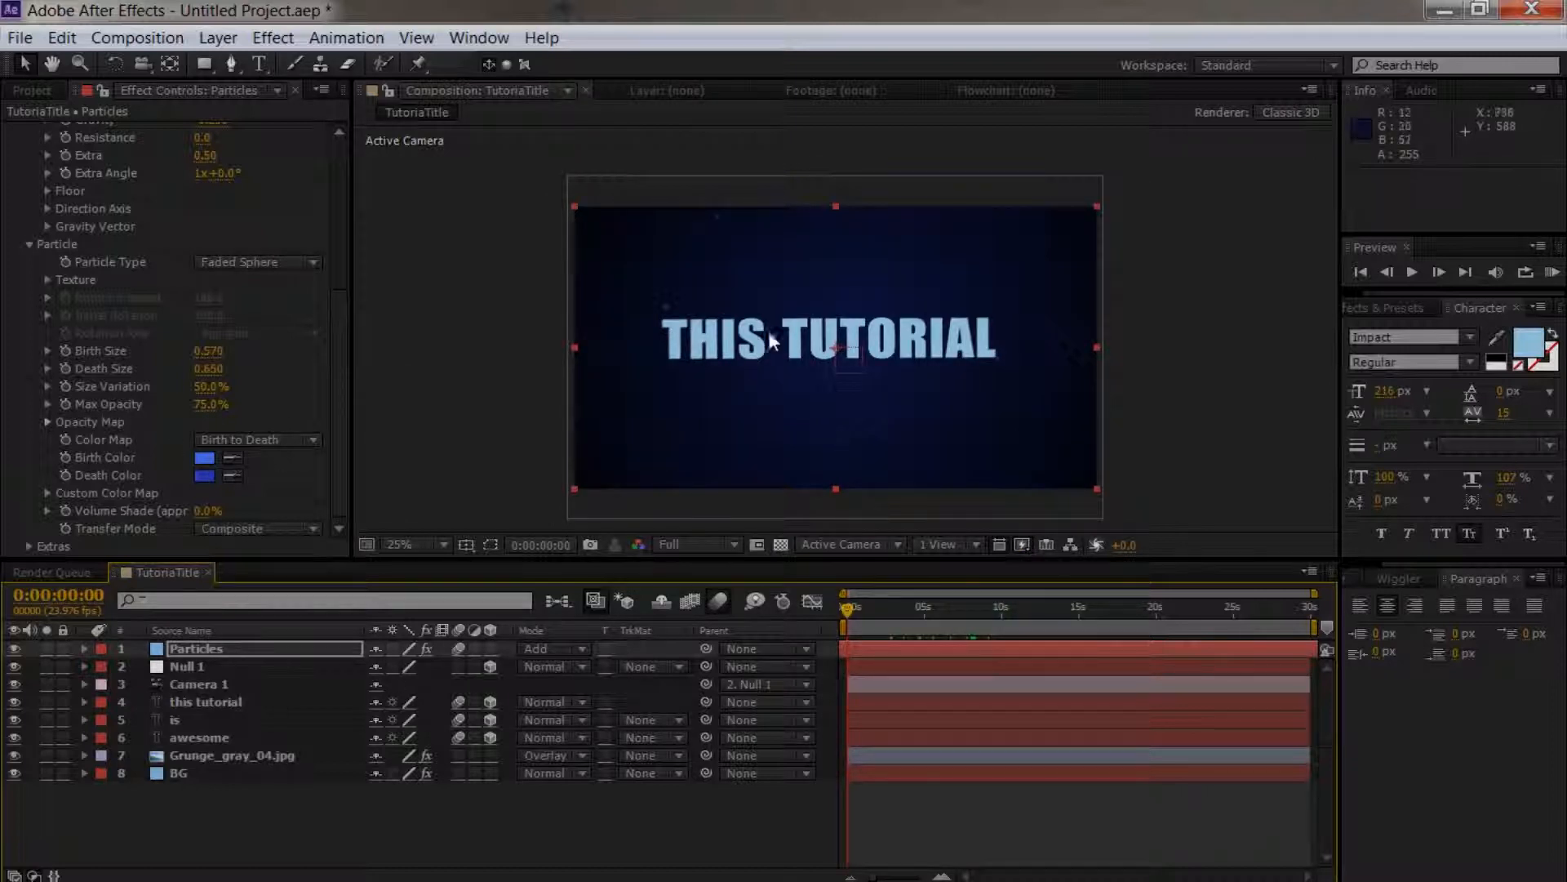
key("period")
scroll(790, 382, "up", 2)
scroll(836, 291, "down", 2)
scroll(837, 292, "up", 4)
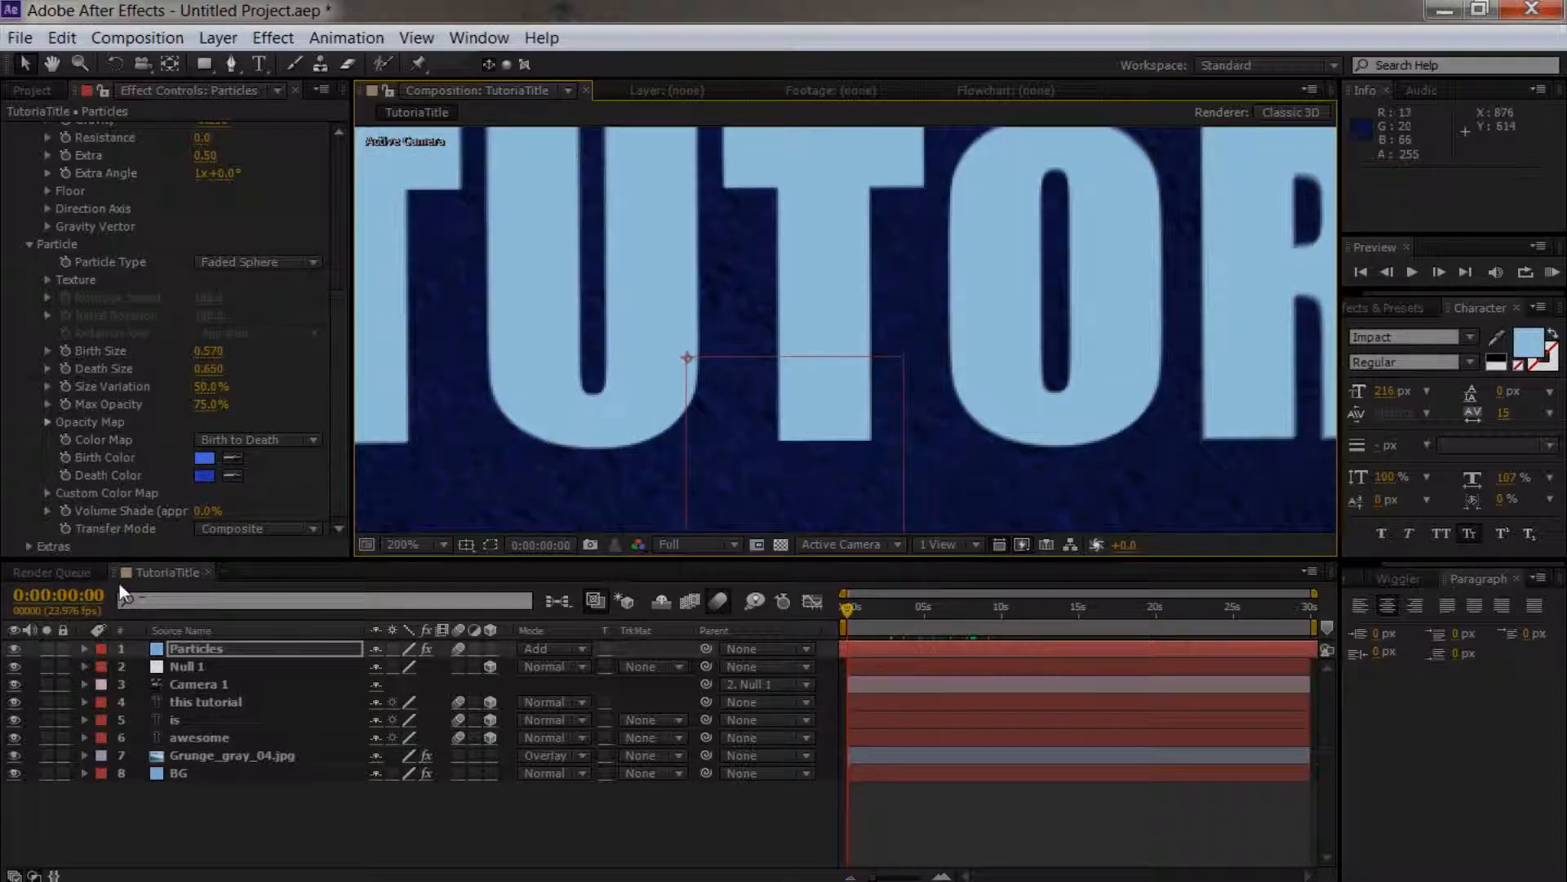
left_click(196, 685)
left_click(196, 703)
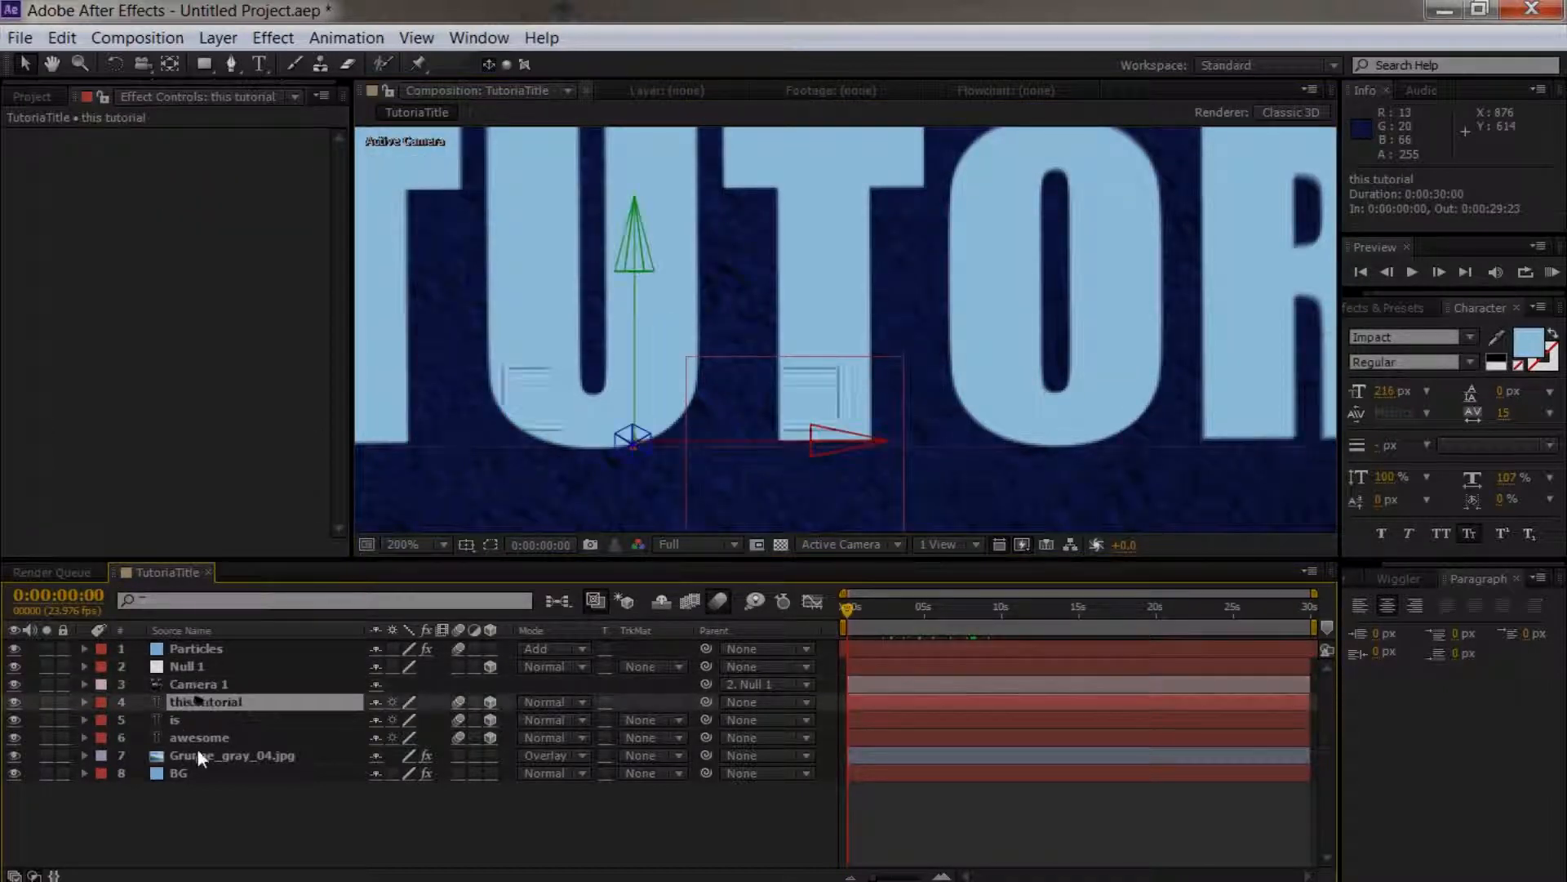
left_click(203, 737, "shift")
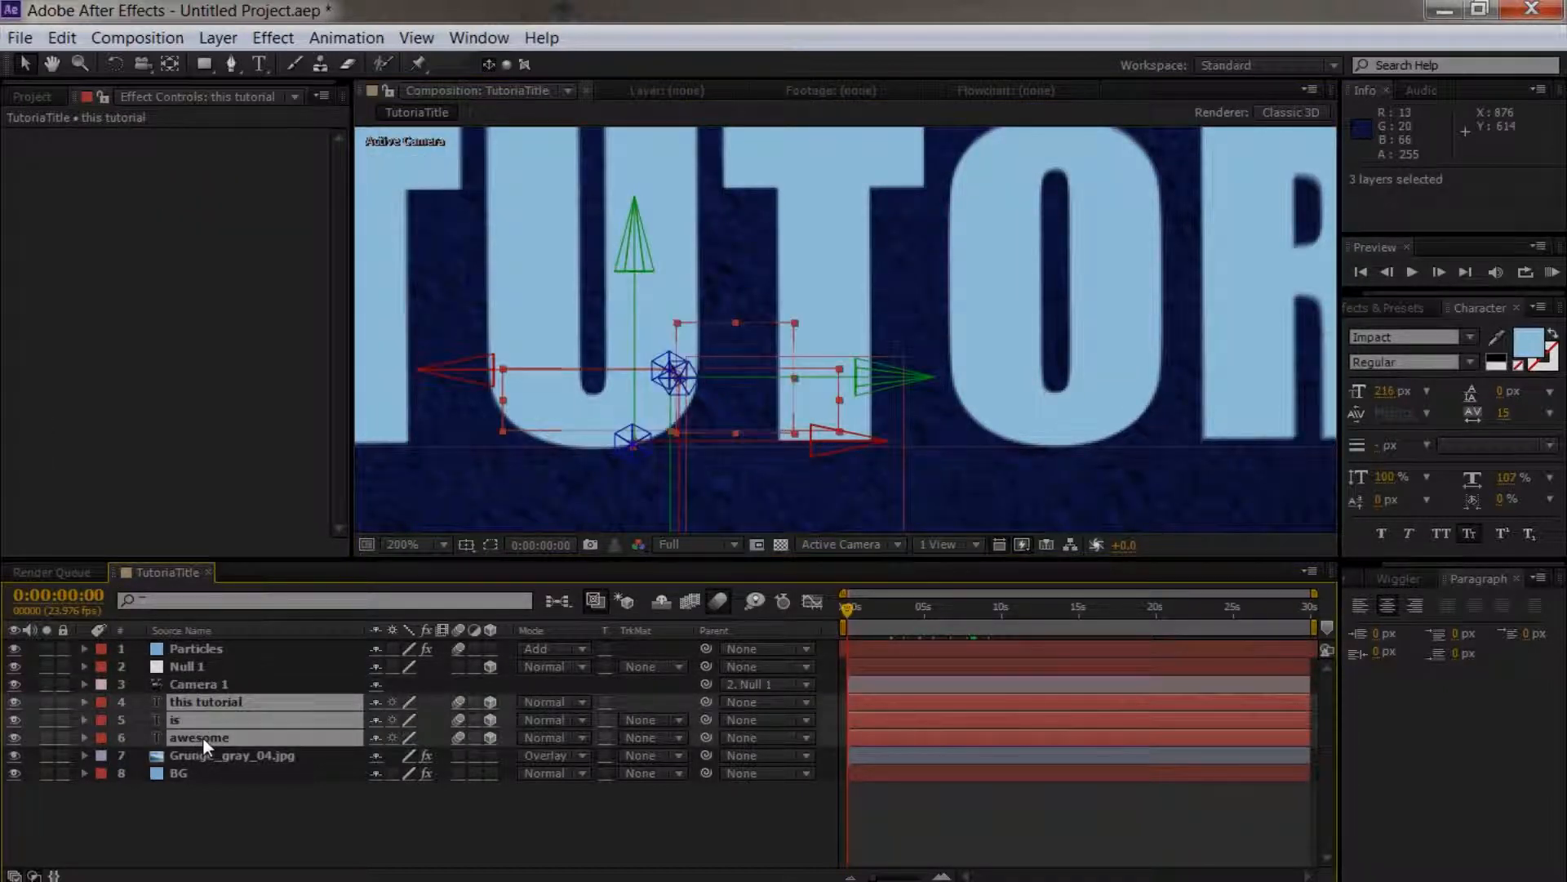
key("ctrl+d")
Step: Reorder the layer stack so each duplicated text layer sits directly beneath its original
mouse_move(202, 736)
left_mouse_down()
mouse_move(208, 699)
mouse_move(214, 733)
left_mouse_up()
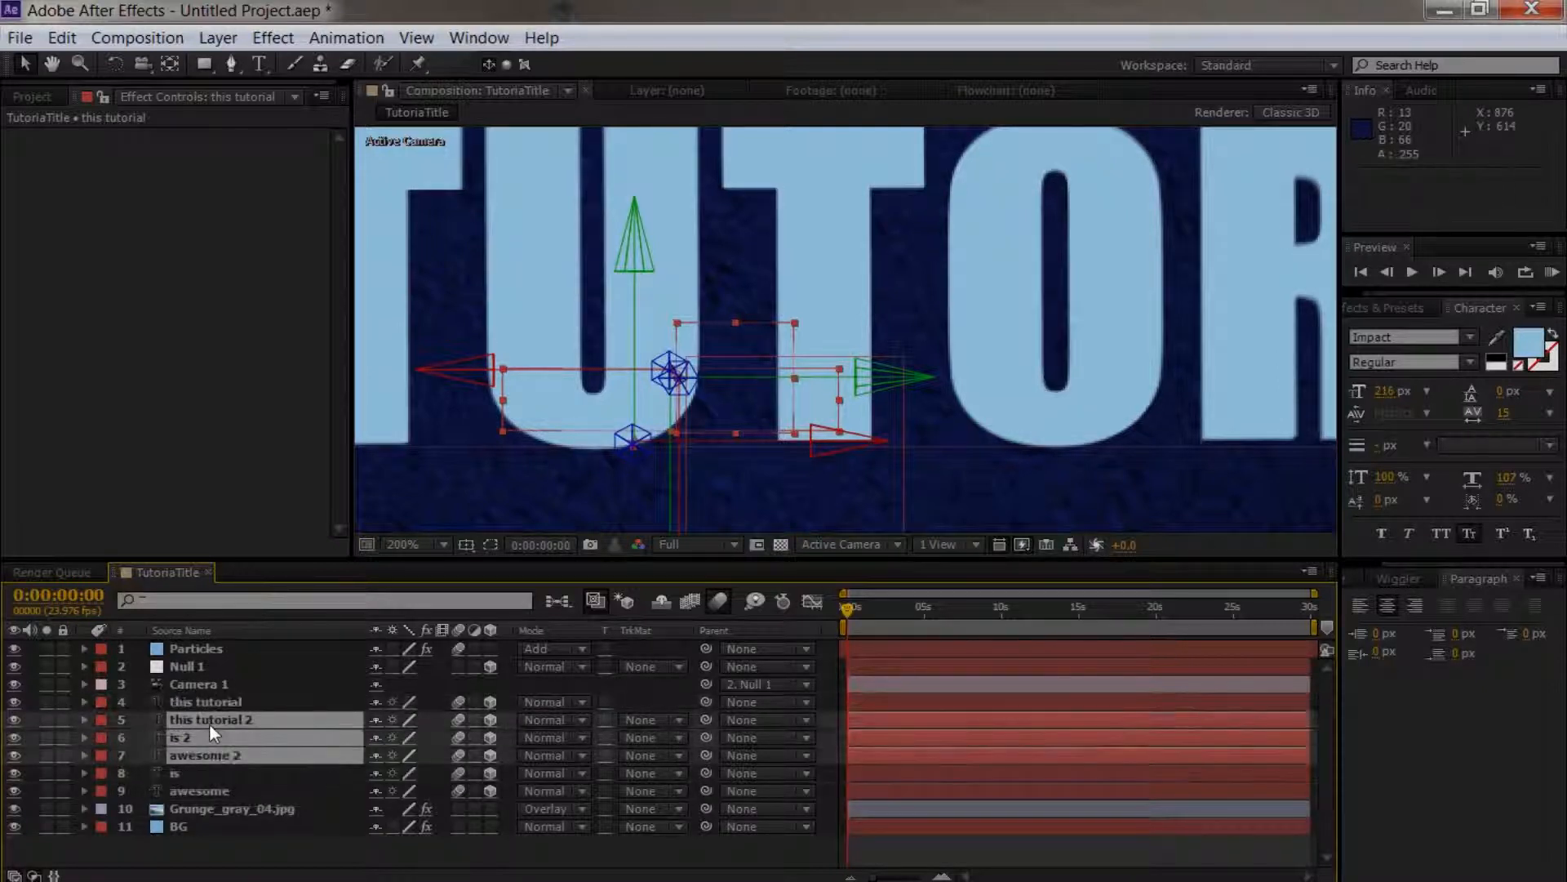
left_click(186, 772)
left_click_drag(188, 736, 210, 800)
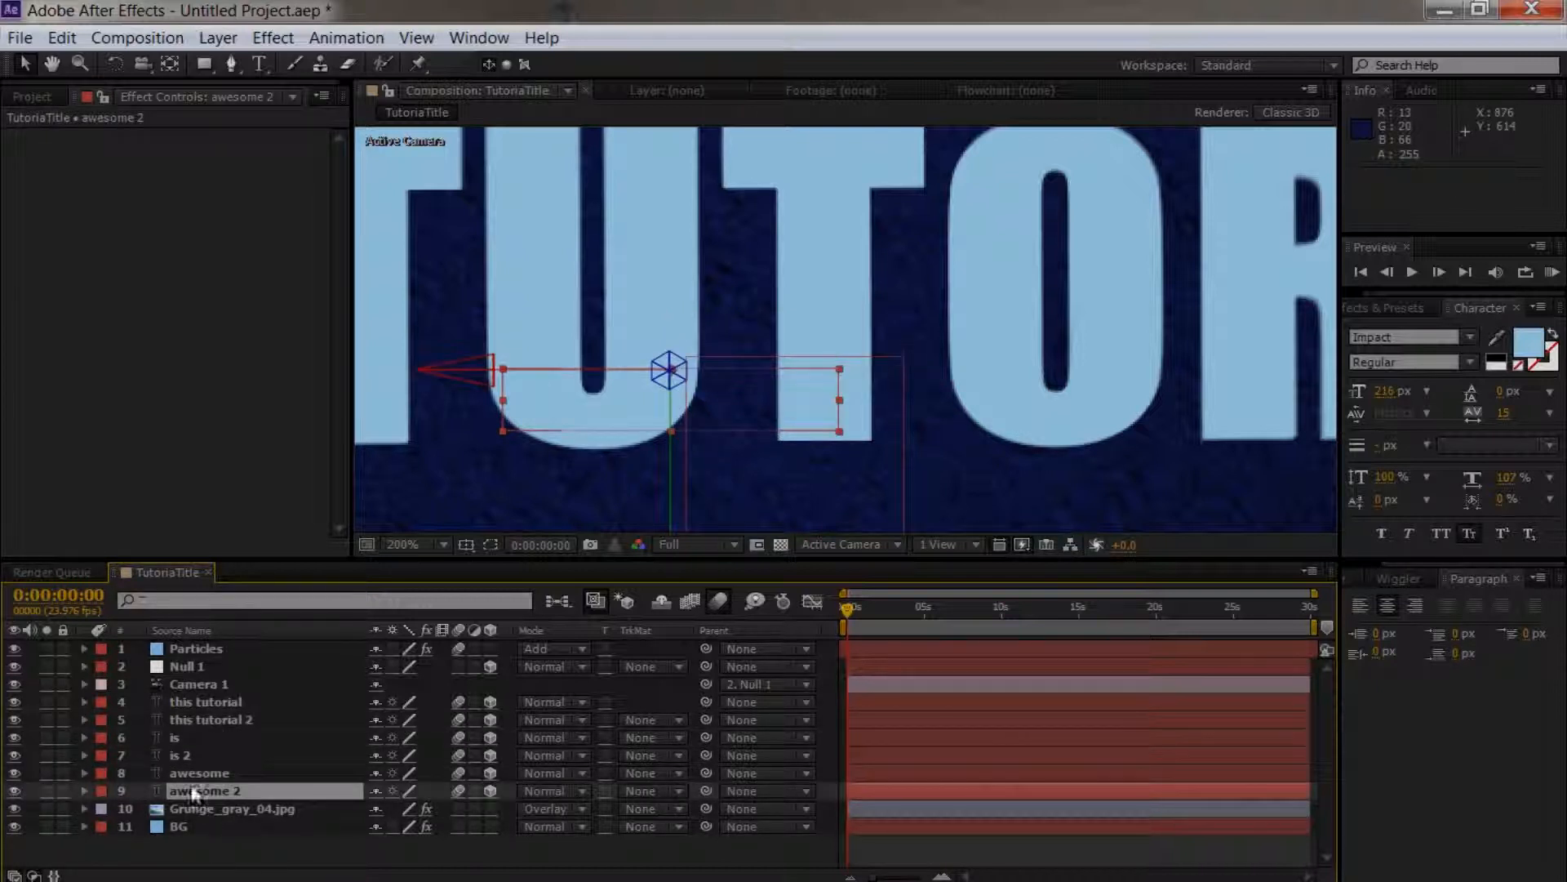
Step: Solo the "this tutorial" layer together with its duplicate "this tutorial 2"
left_click_drag(47, 790, 47, 718)
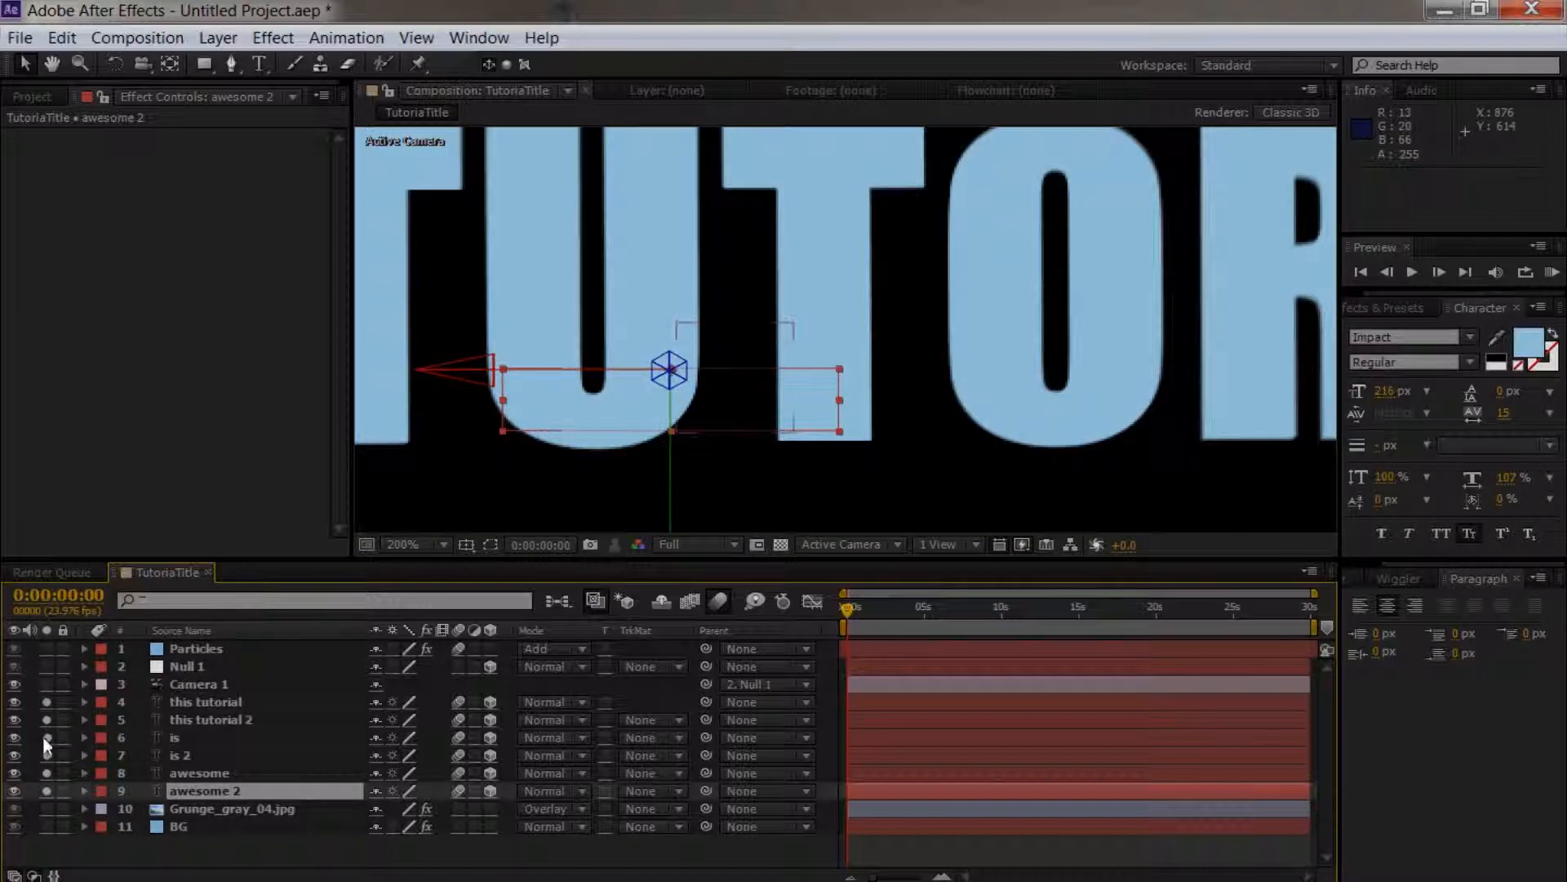
scroll(589, 418, "down", 2)
scroll(601, 398, "up", 1)
left_click(222, 719)
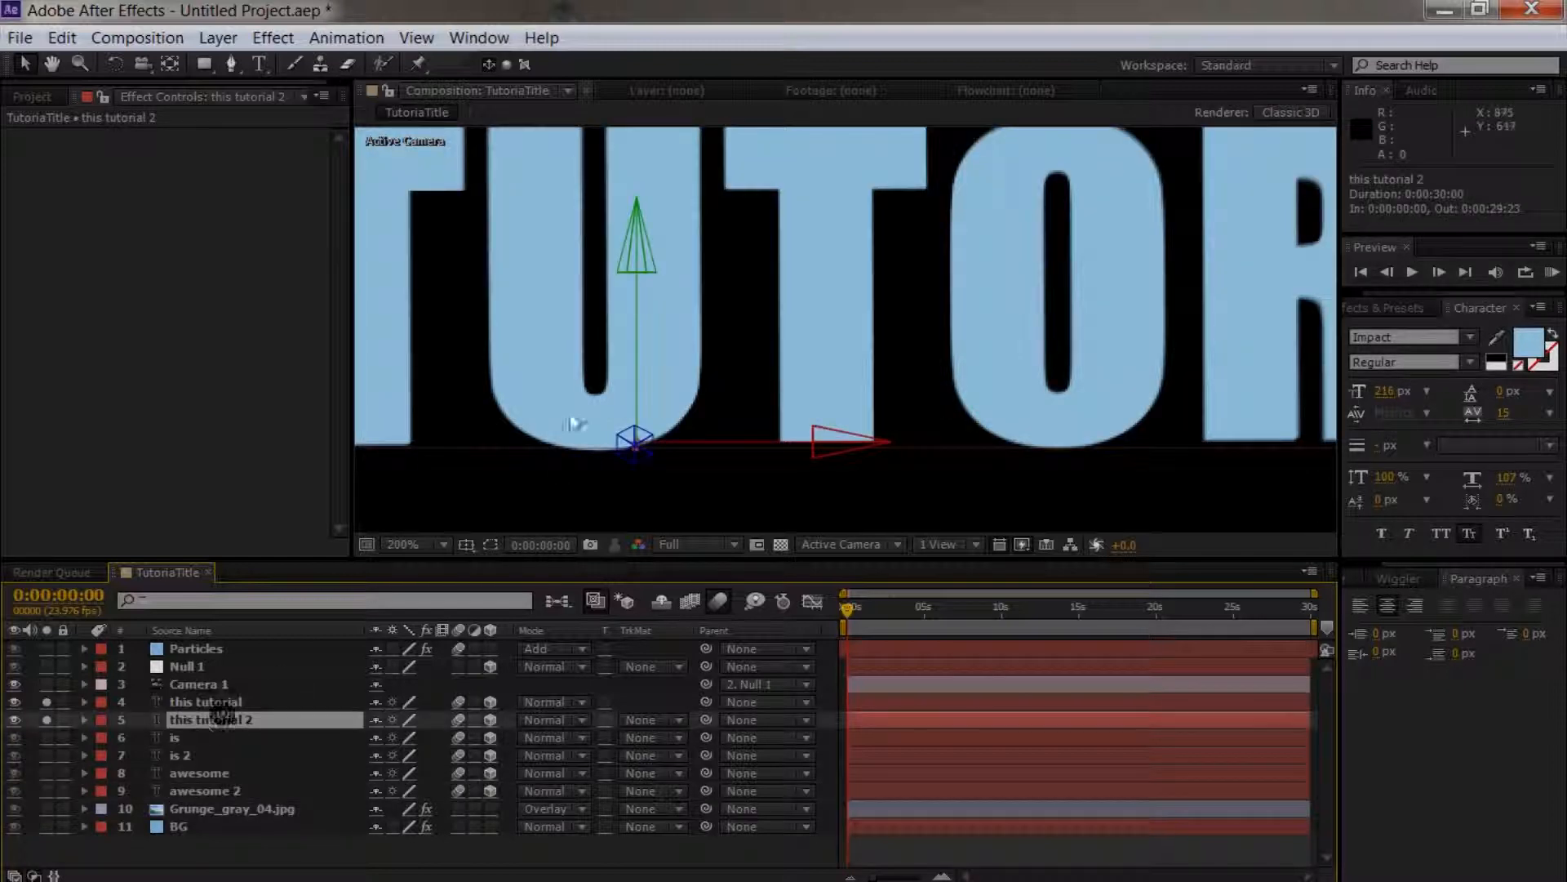
left_click(1529, 343)
left_click_drag(383, 704, 202, 723)
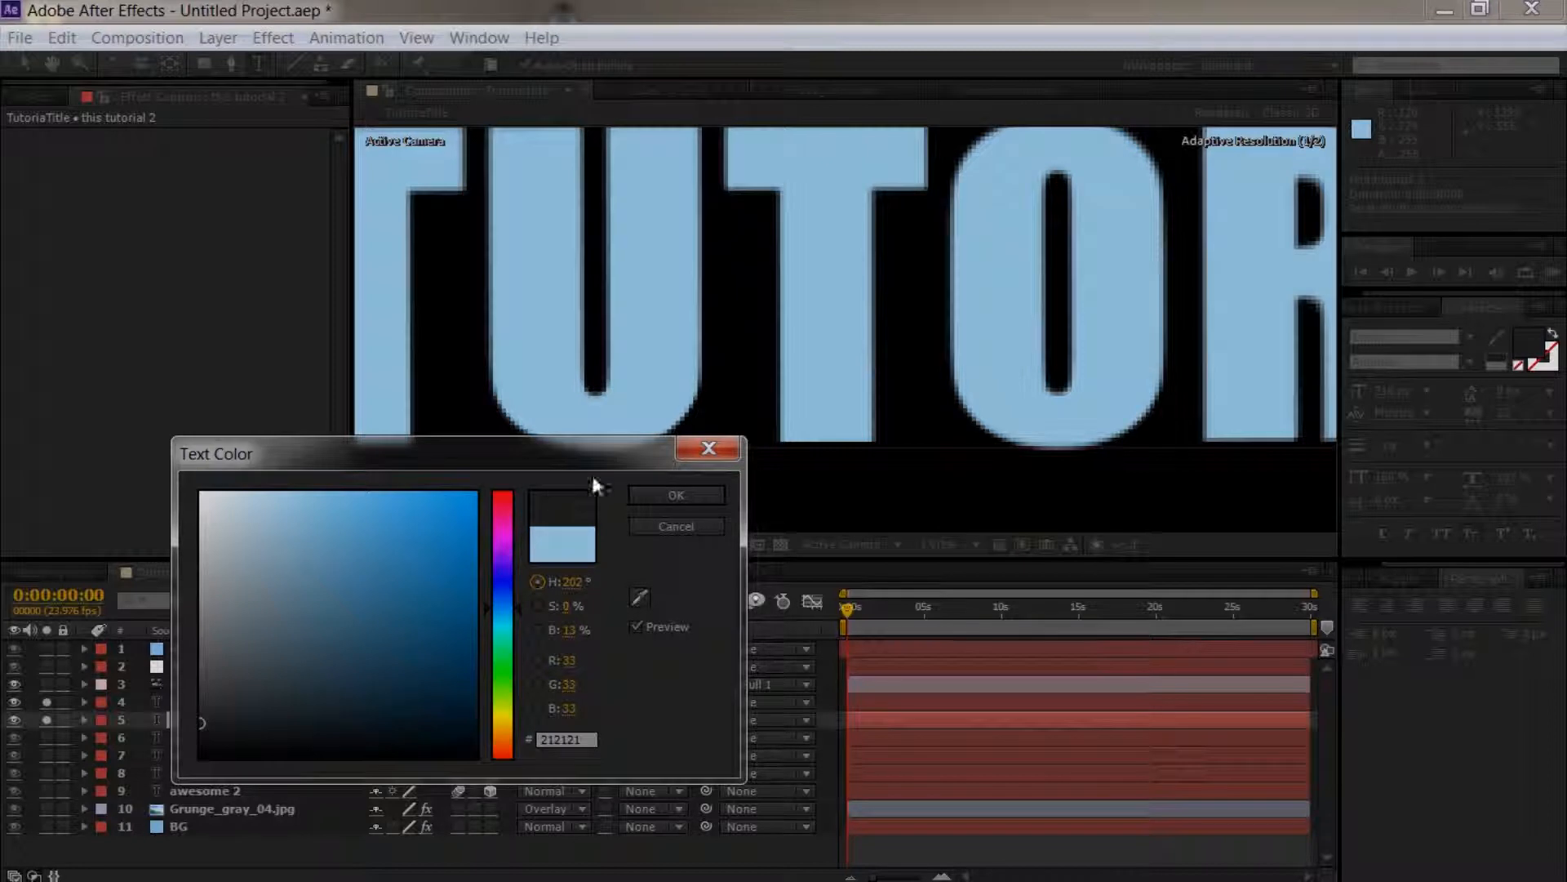
left_click(658, 493)
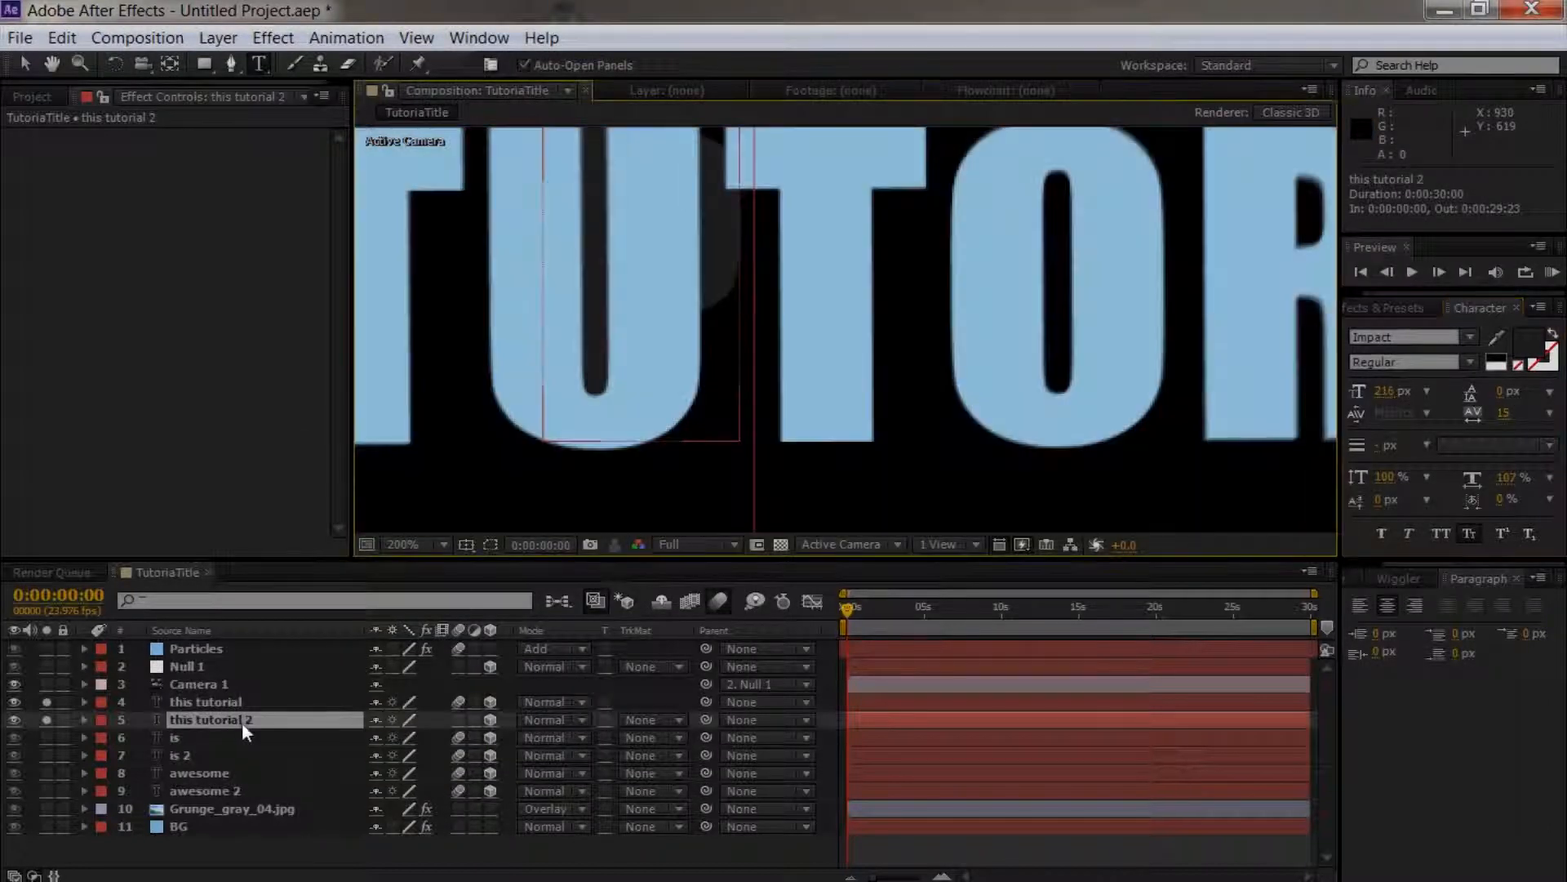
left_click(188, 737)
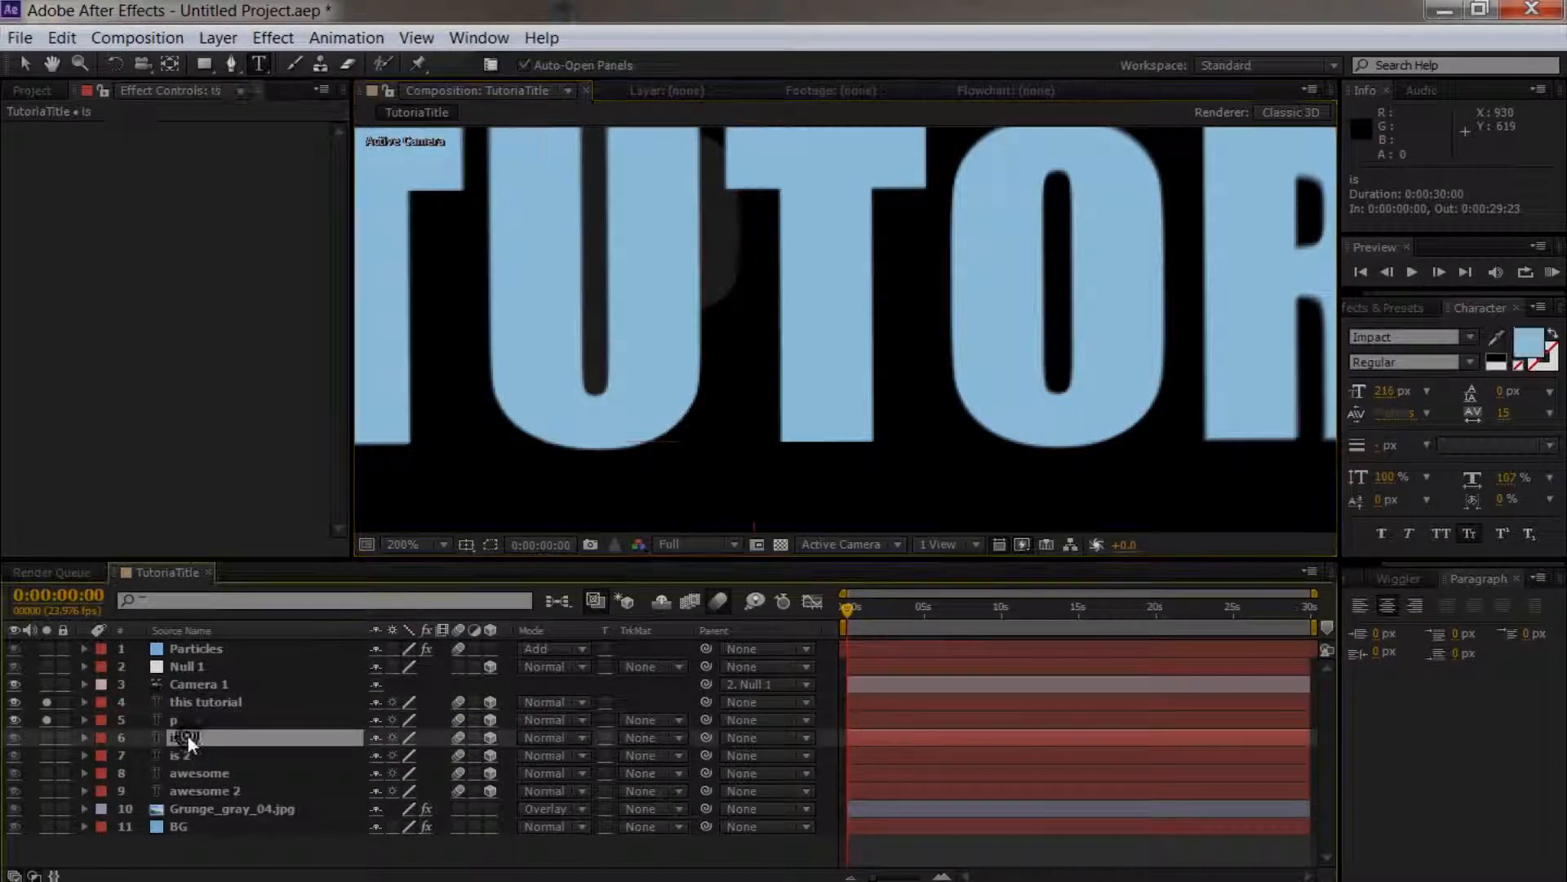
key("ctrl+z")
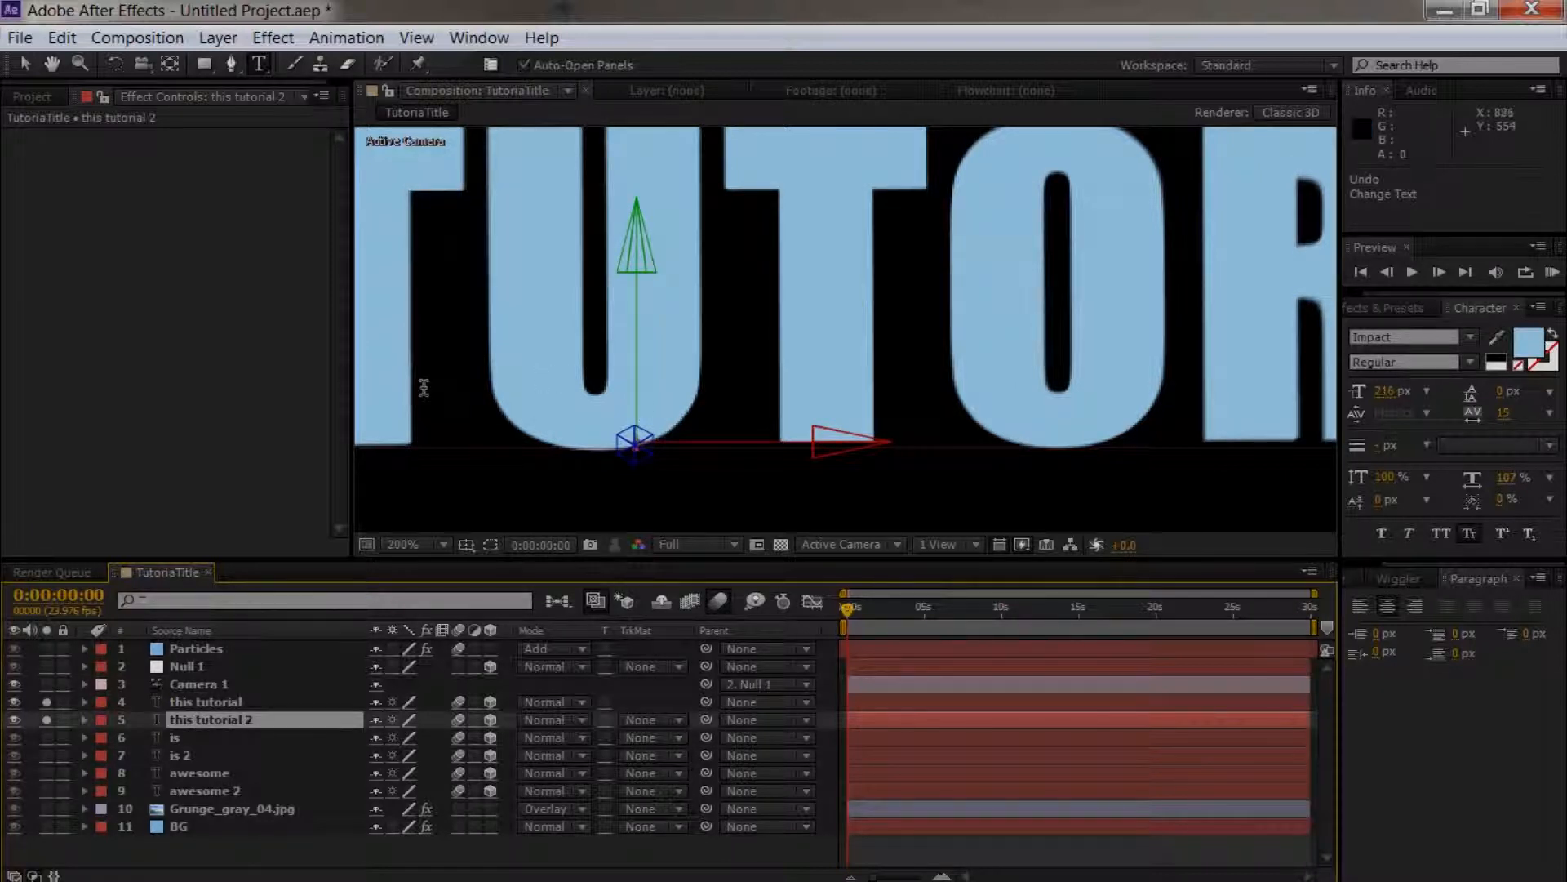
Step: Select all the text of the "this tutorial 2" layer and set its fill color to dark gray #212121
key("comma")
key("comma")
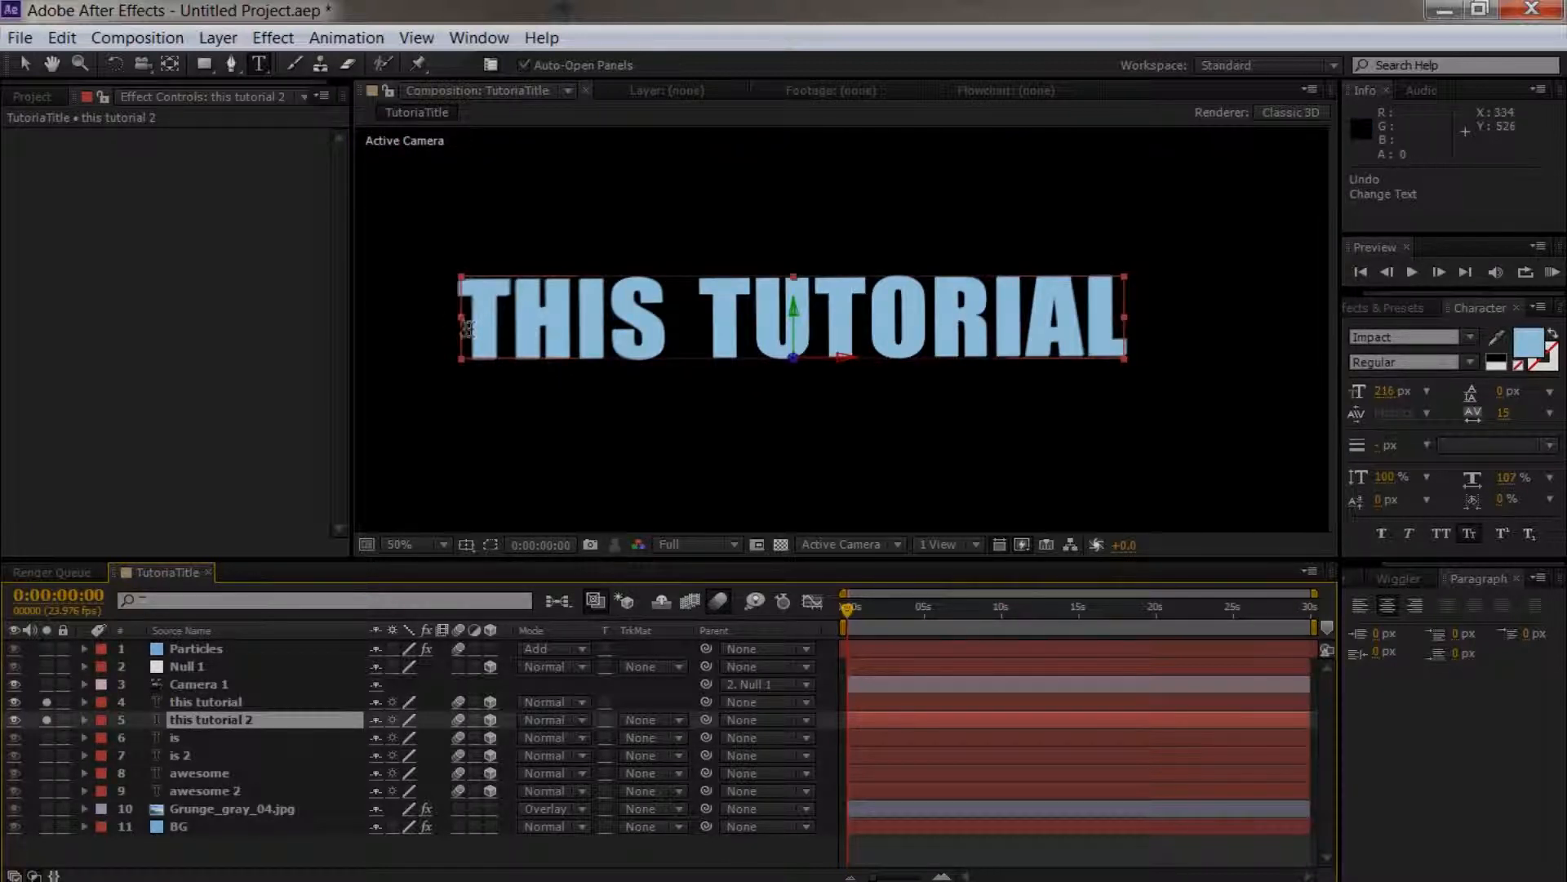
triple_click(467, 327)
left_click(1529, 343)
left_click_drag(365, 717, 161, 723)
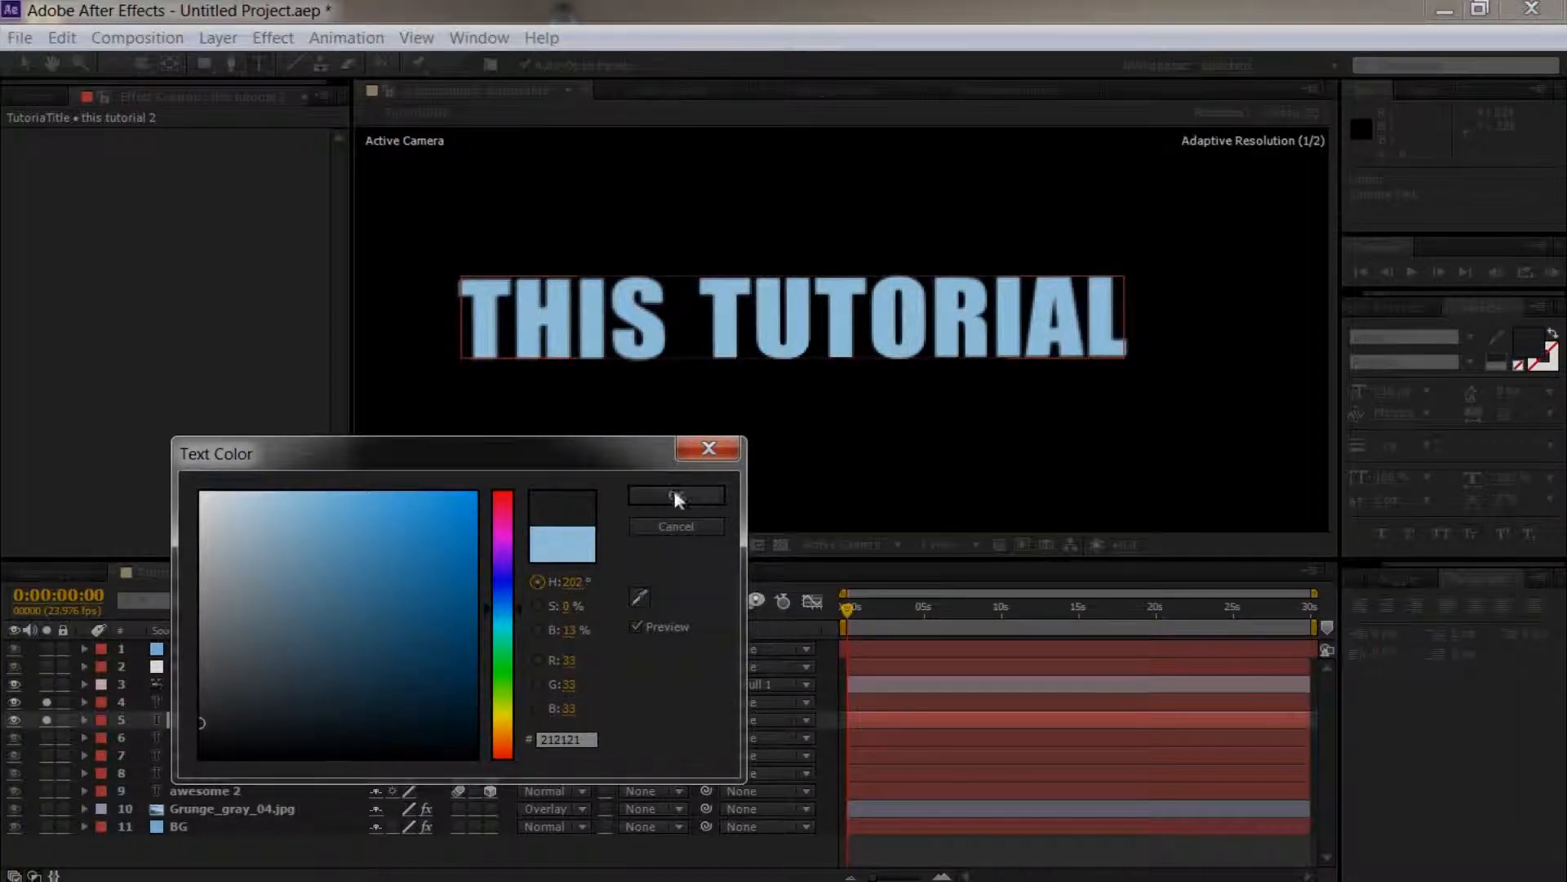
left_click(674, 495)
left_click(160, 740)
left_click(185, 705)
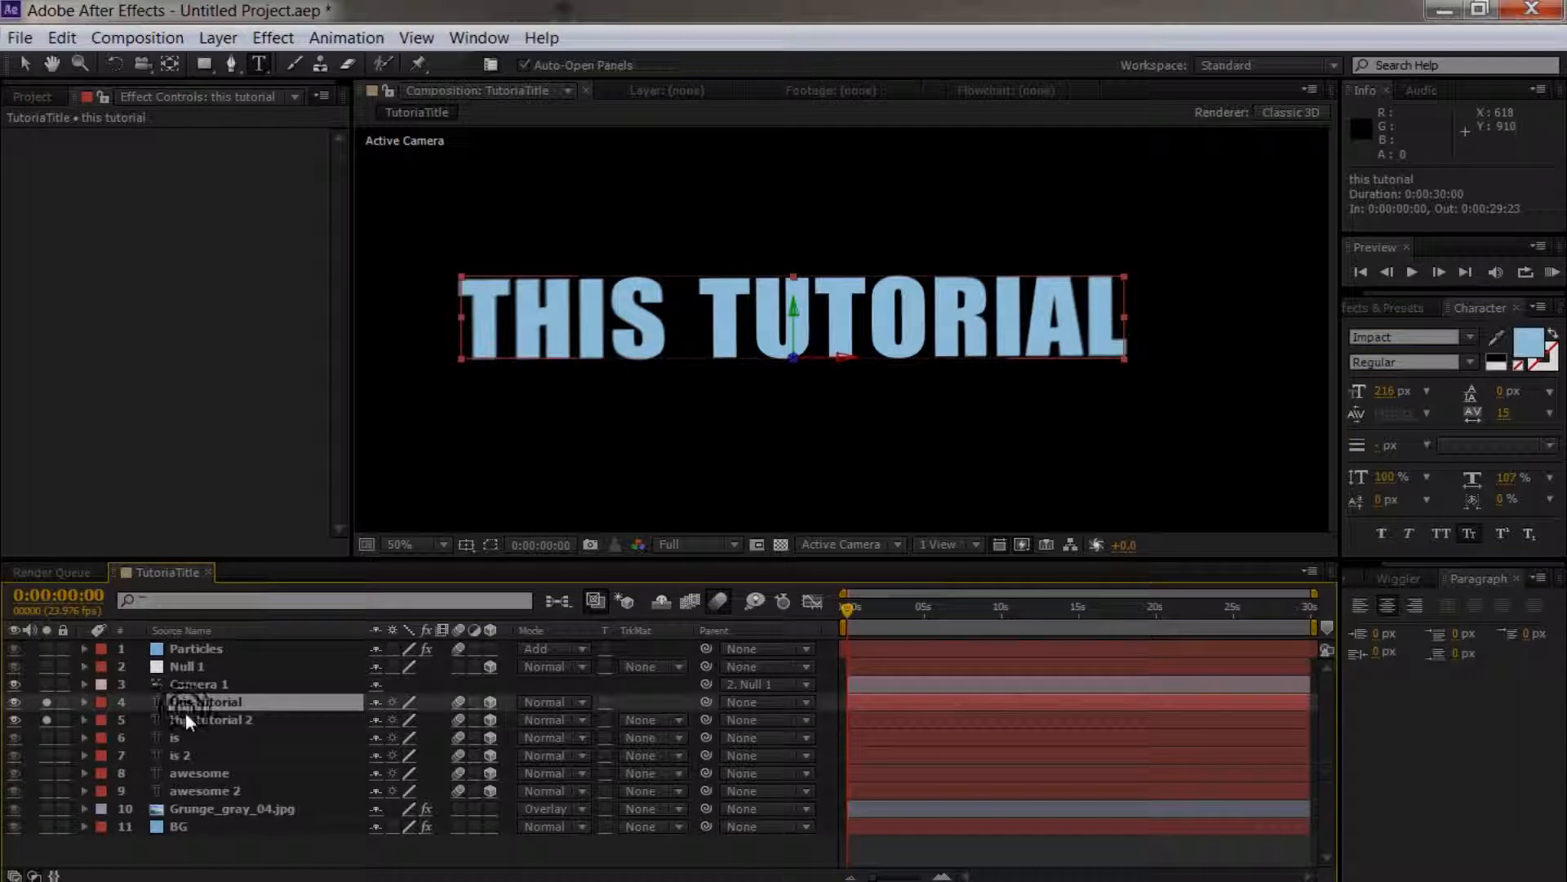
Step: Reveal the Position of the "this tutorial 2" layer and set its Z value to 30
left_click(187, 719)
key("p")
left_click(448, 737)
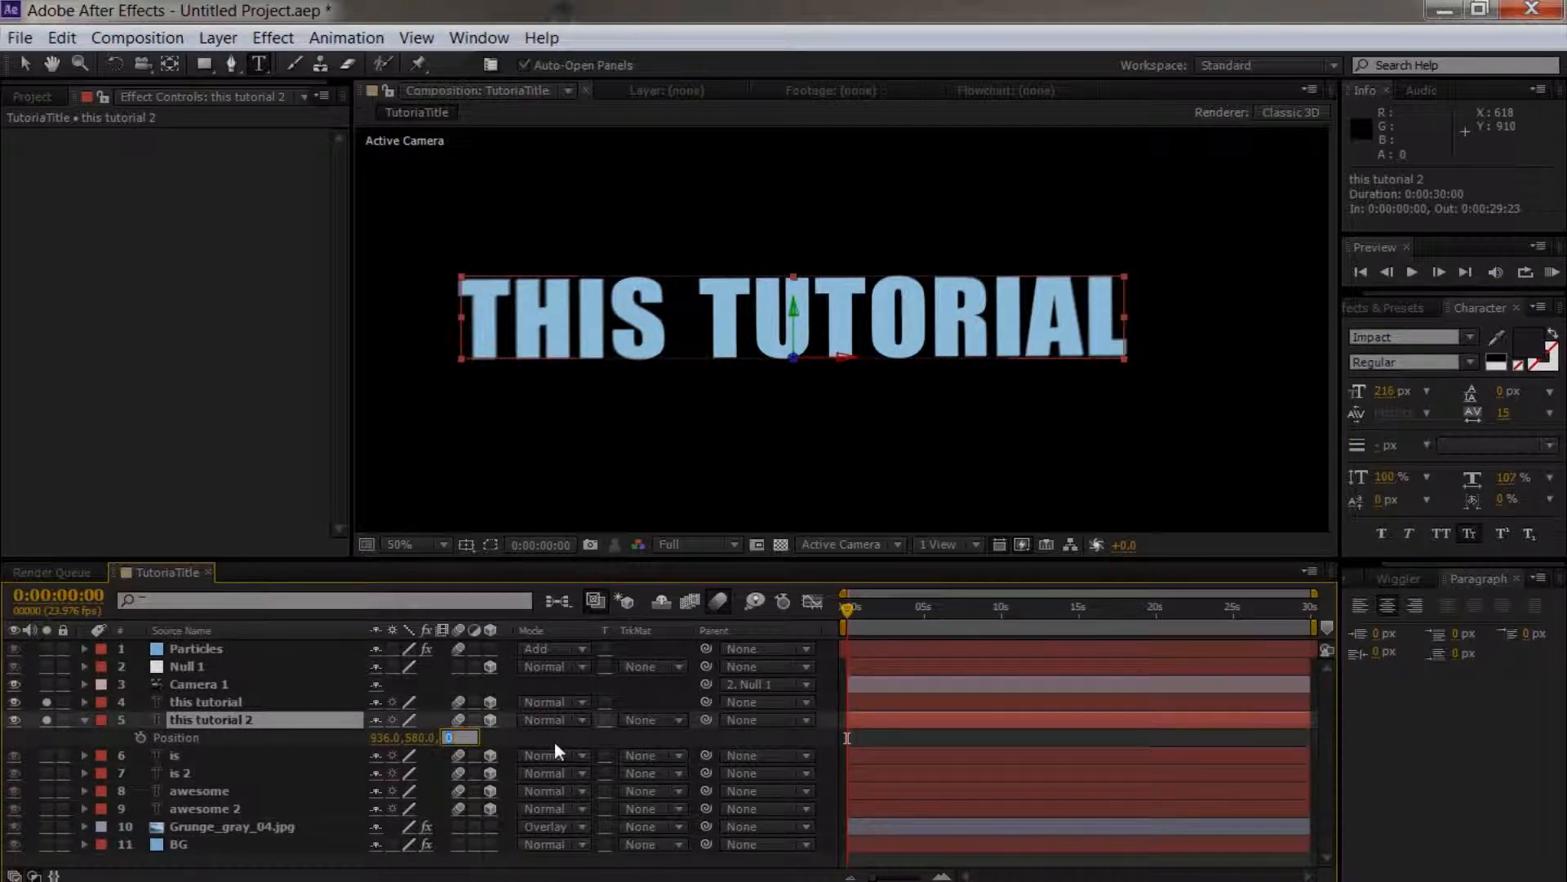
type("30")
left_click(555, 741)
scroll(911, 384, "up", 2)
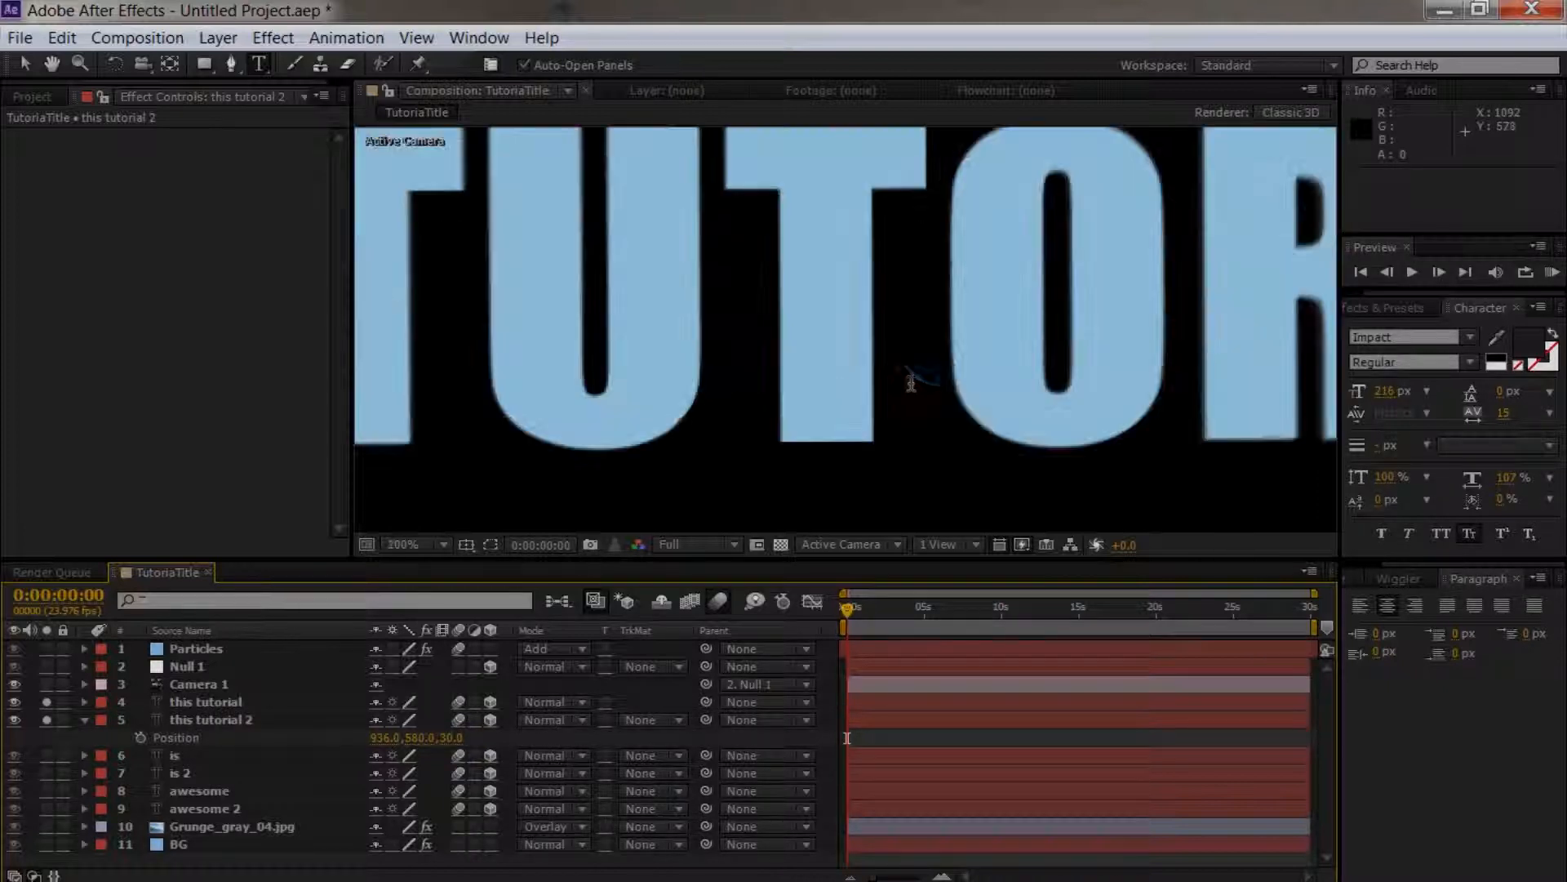
Step: Show the transparency grid behind the title and set the Z position of "this tutorial 2" to 60
left_click(785, 543)
scroll(844, 395, "up", 1)
left_click_drag(903, 379, 671, 368)
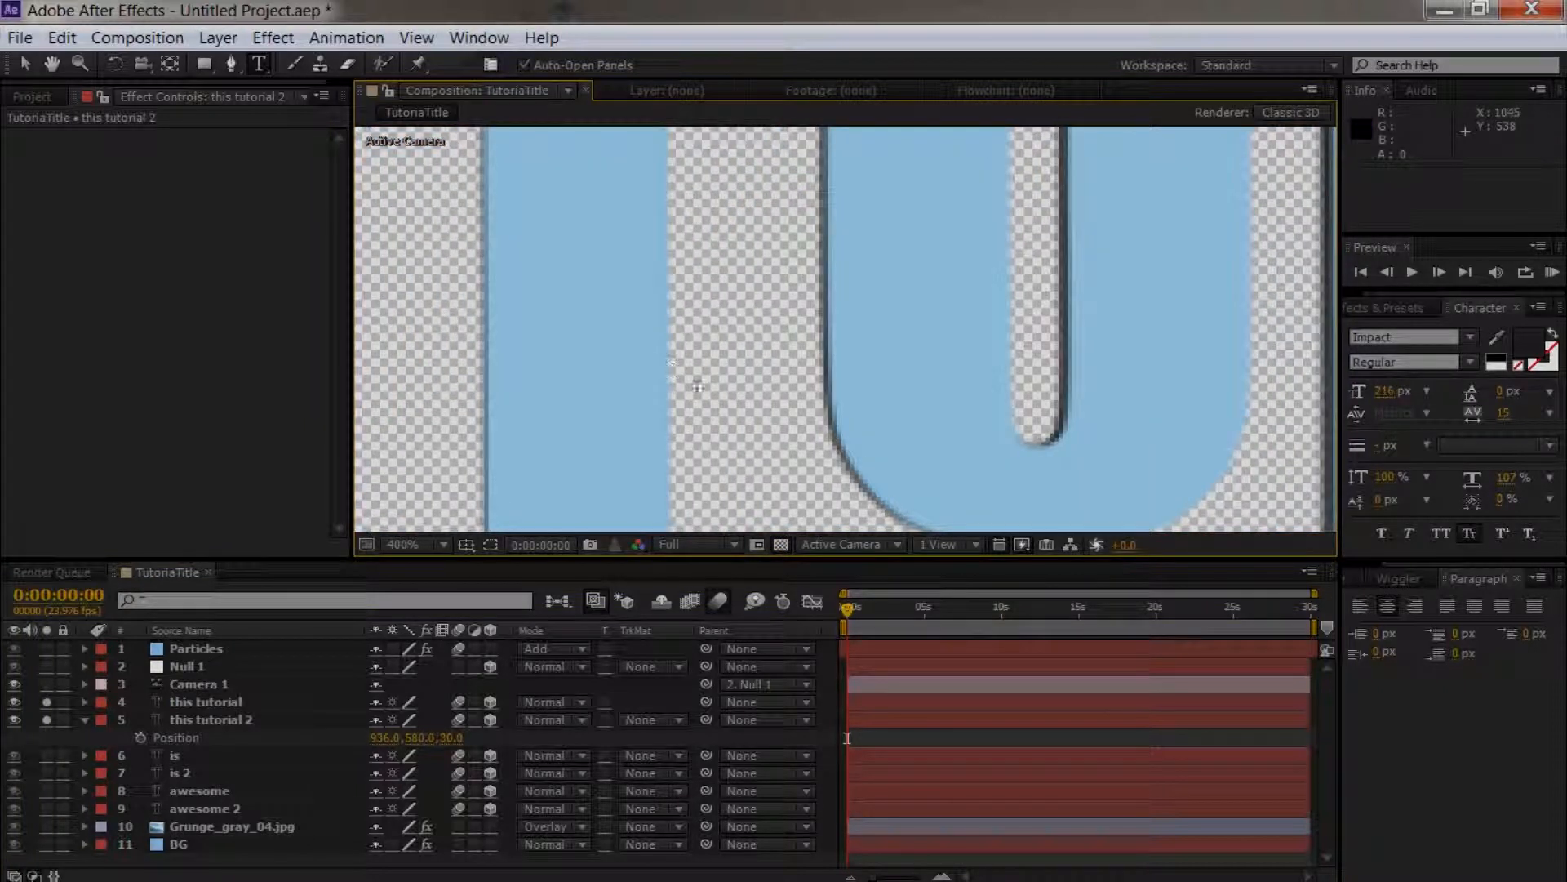
left_click(450, 737)
type("60")
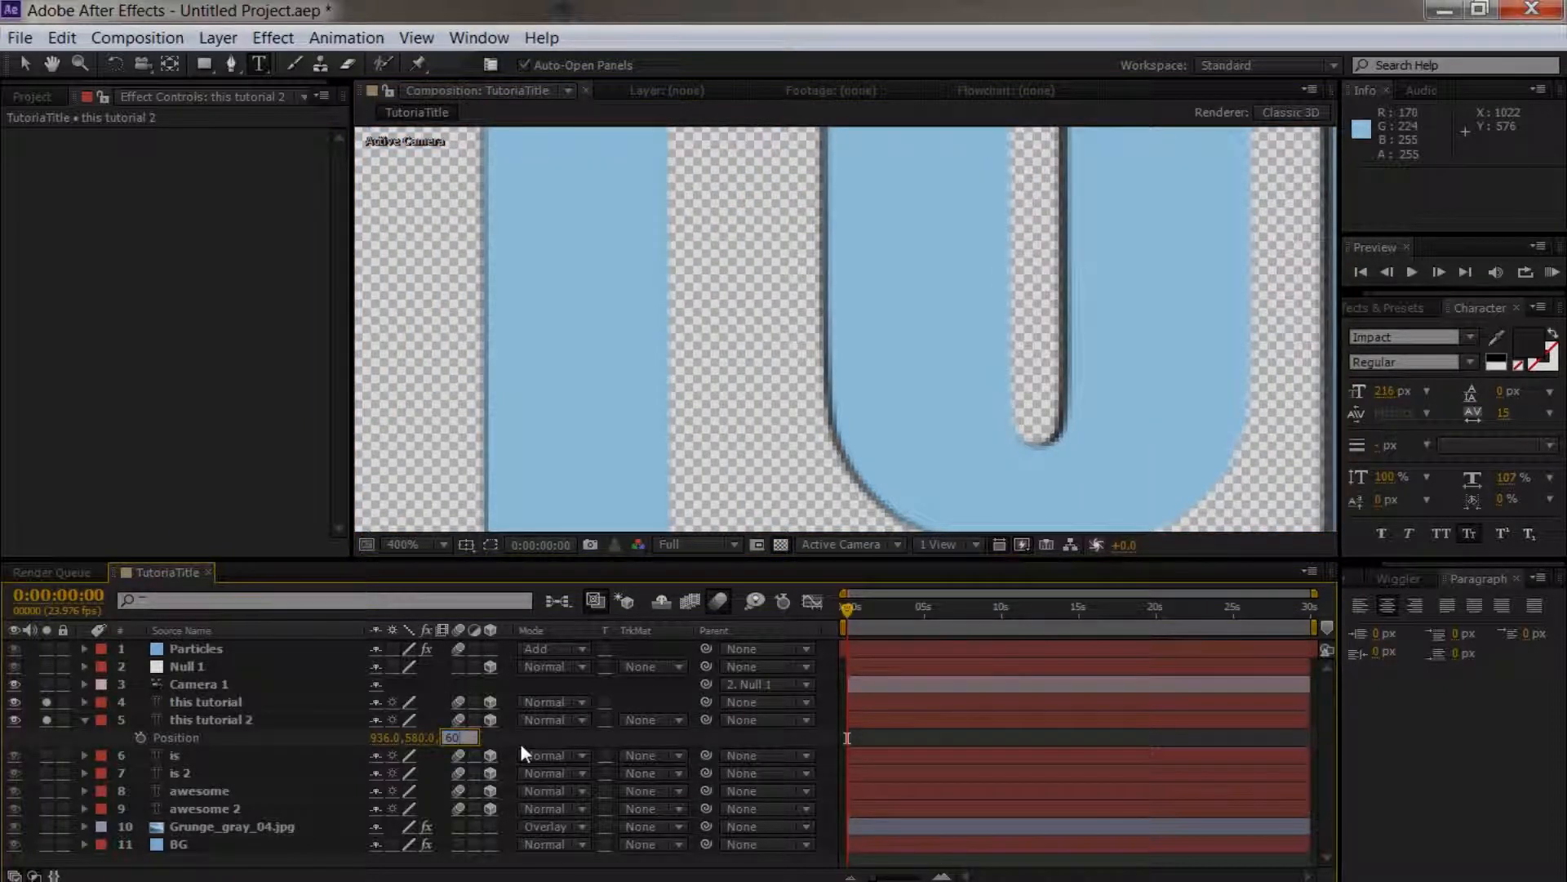
key("Return")
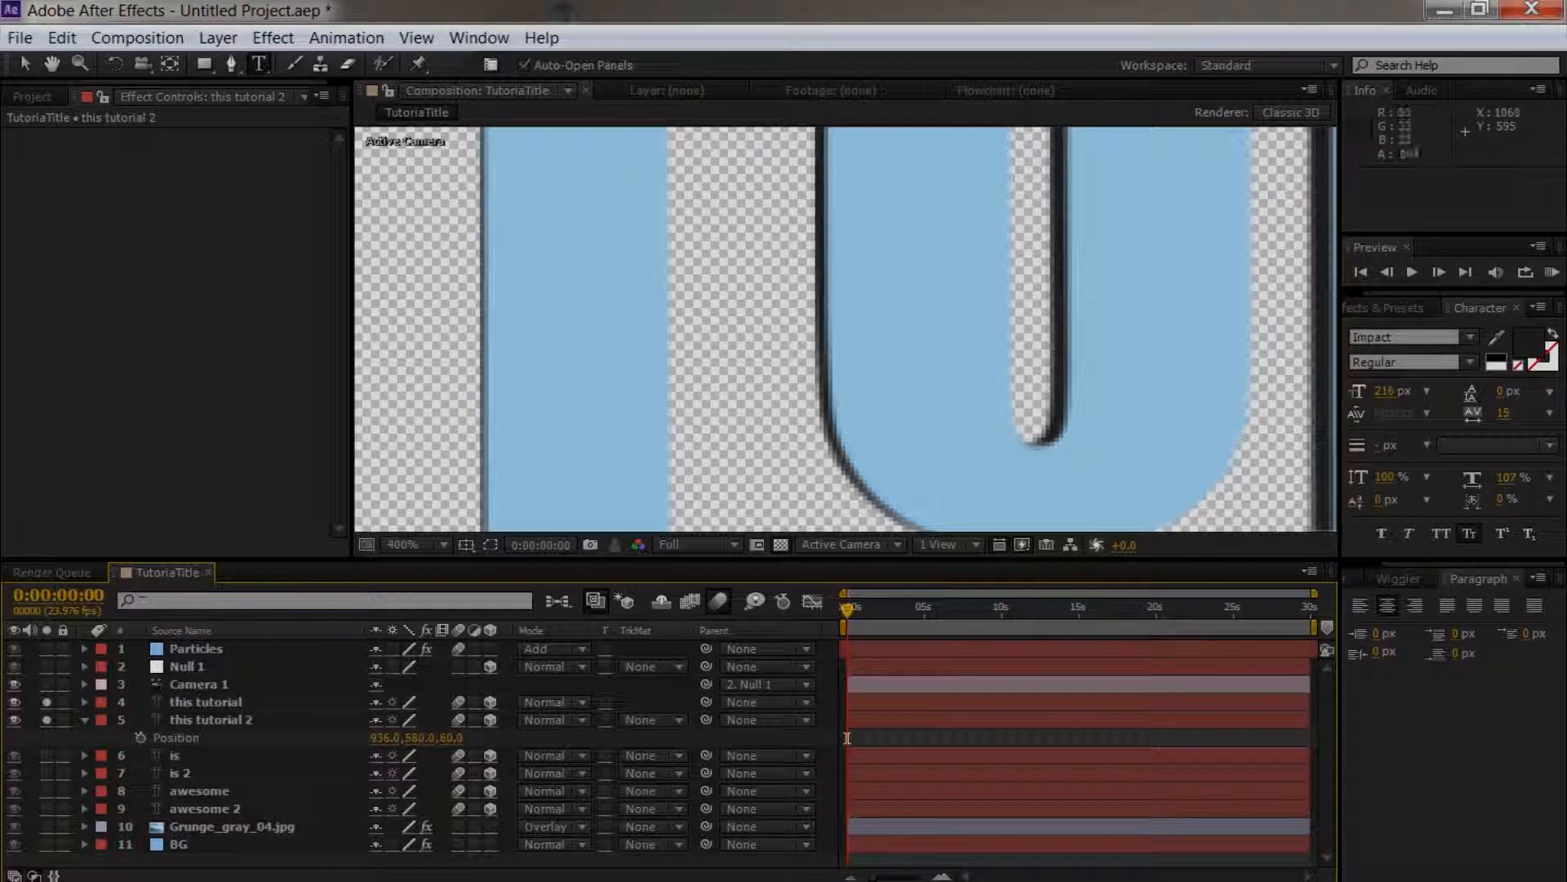
scroll(819, 397, "down", 2)
scroll(819, 398, "down", 1)
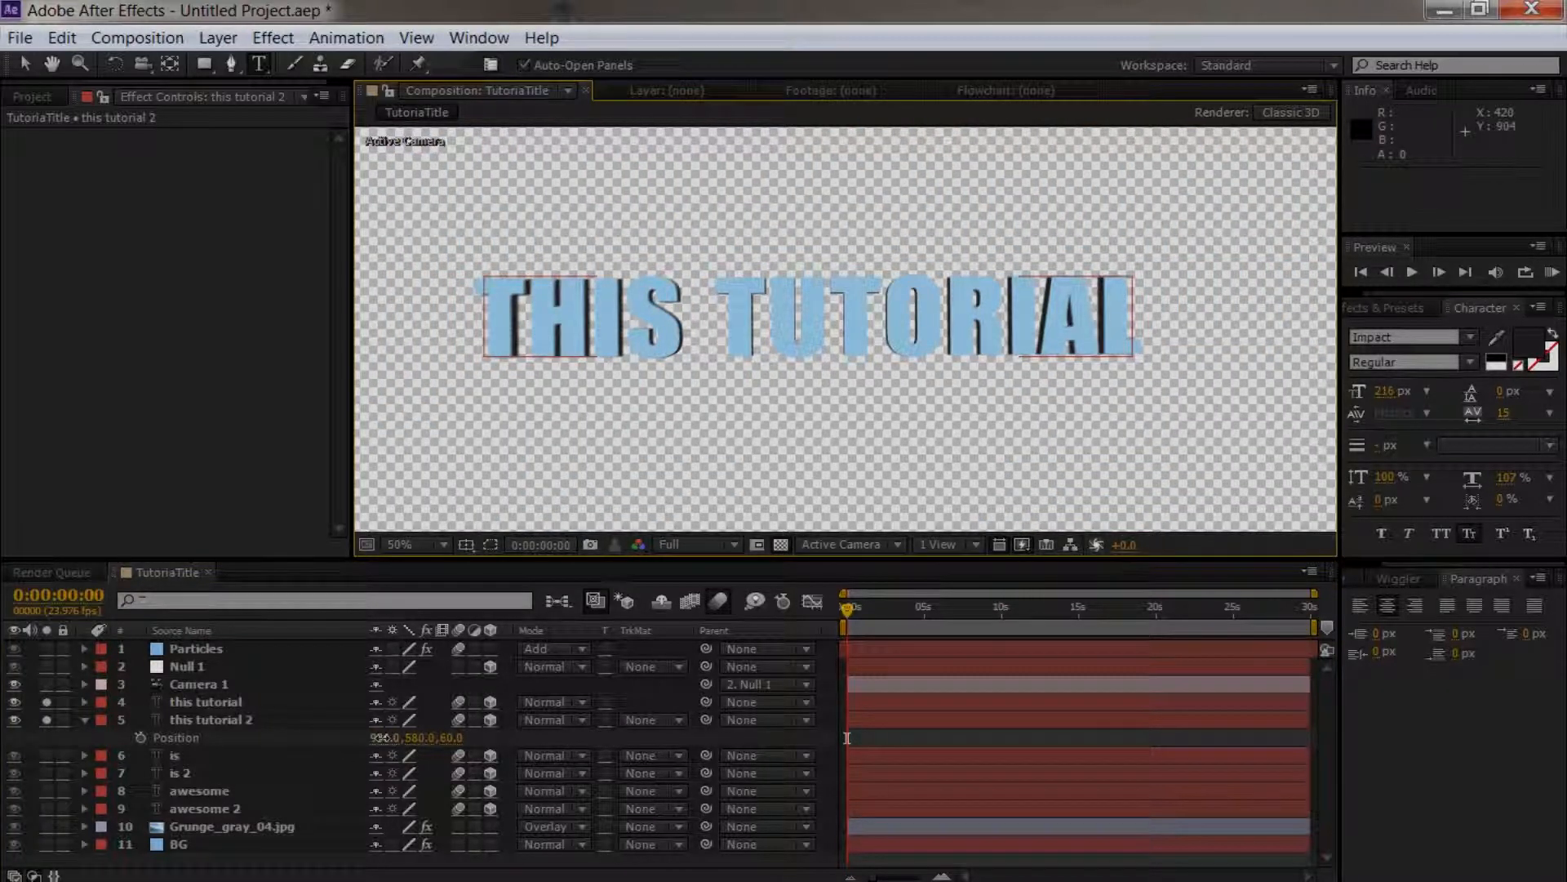
Step: Try shifting the "this tutorial 2" layer horizontally through its X position, and undo the last change
left_click(346, 737)
left_click_drag(374, 737, 385, 738)
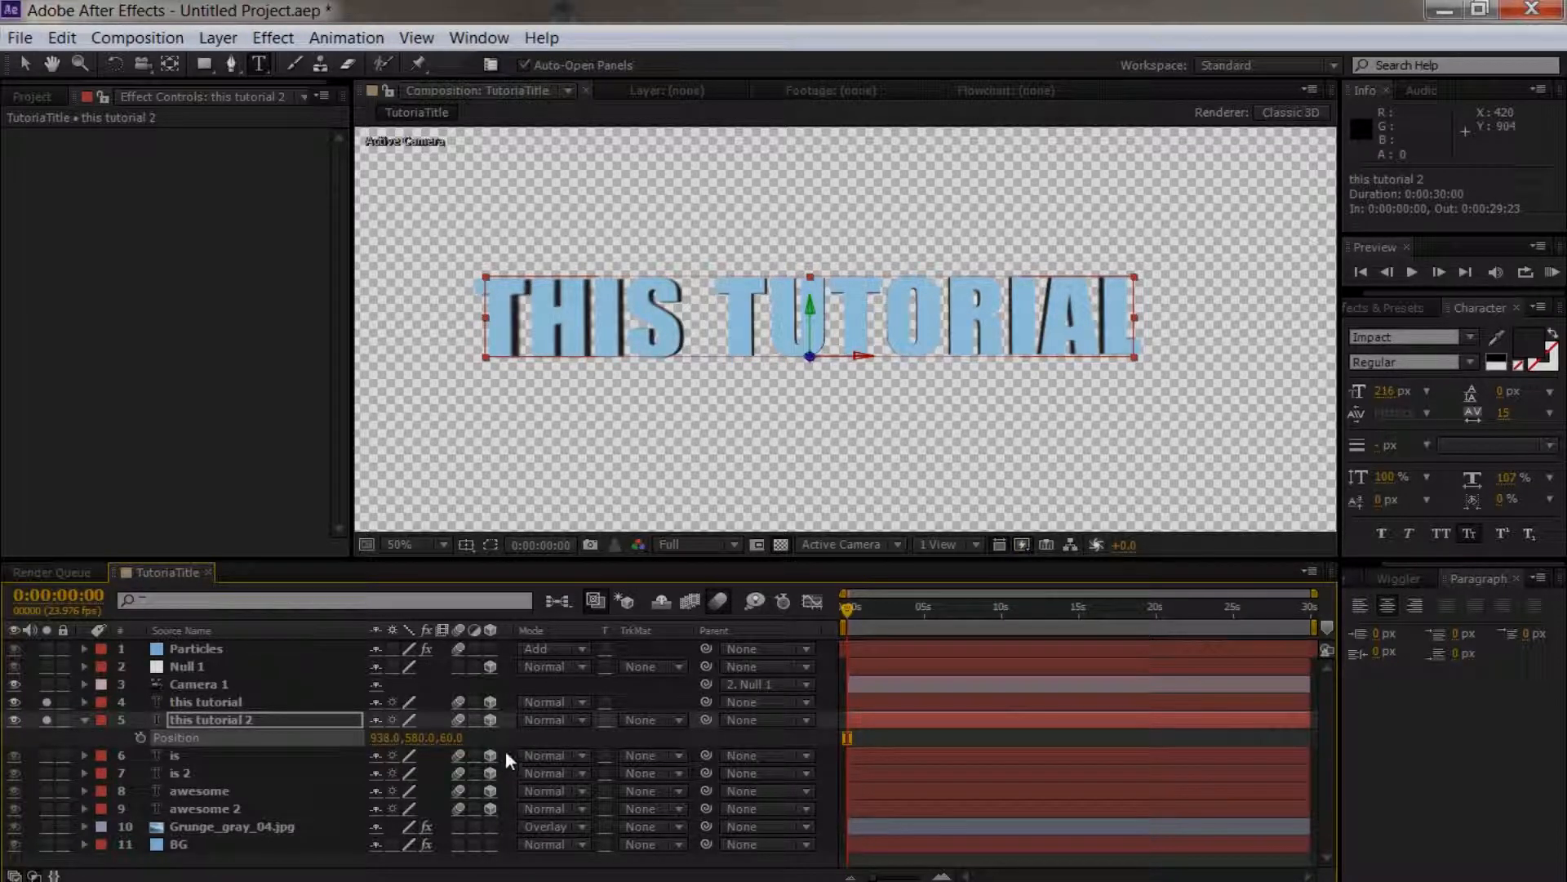
key("ctrl+z")
Step: Set the Z position of the "this tutorial 2" layer to 40 and its X position to 934
left_click(451, 737)
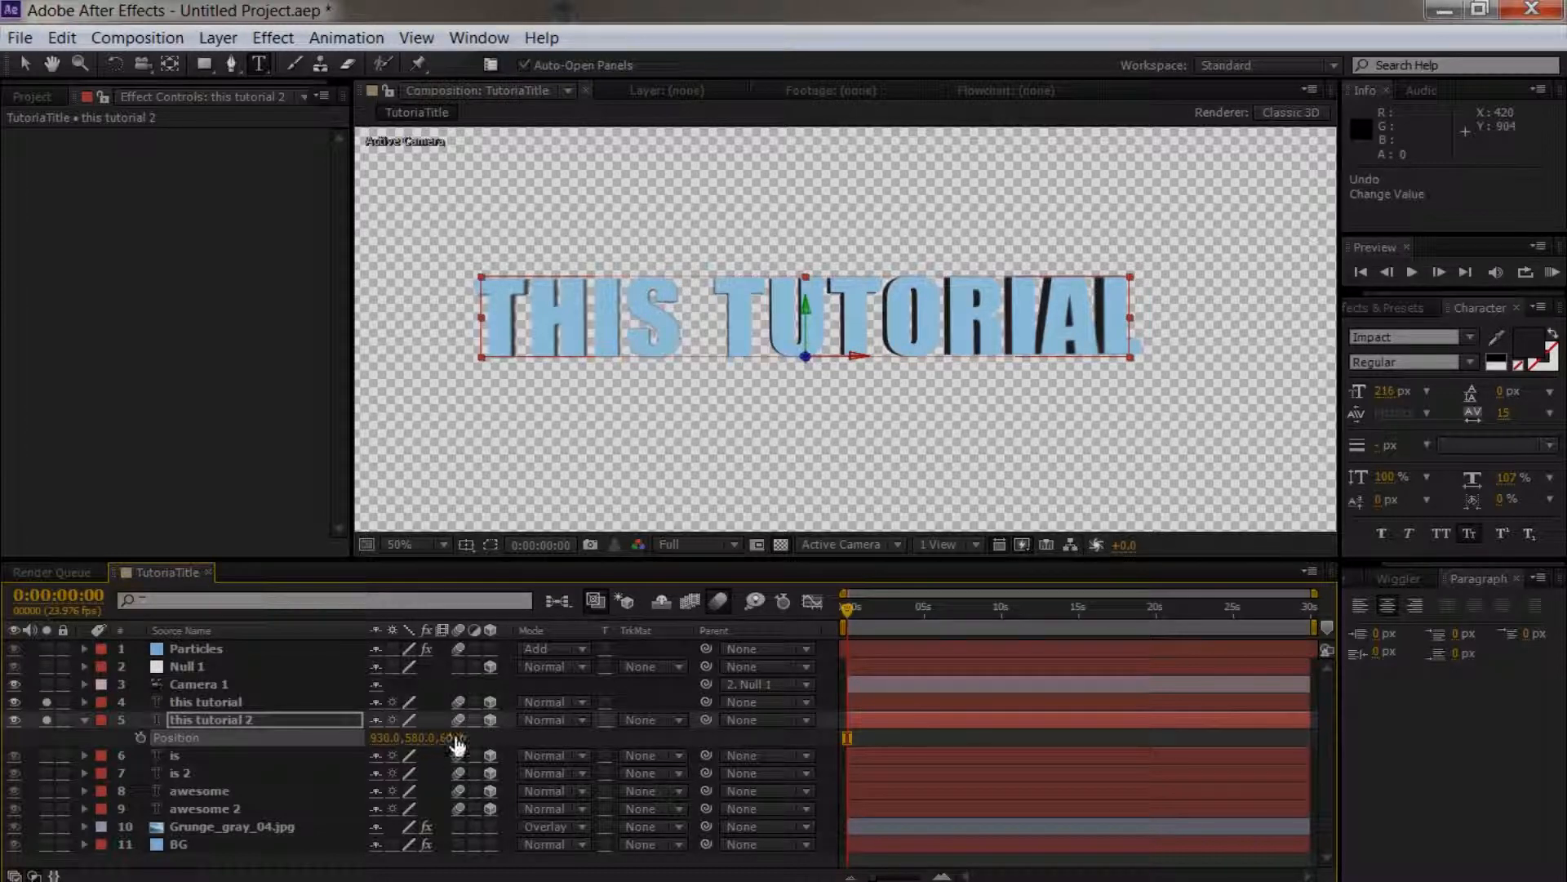
type("40")
key("Return")
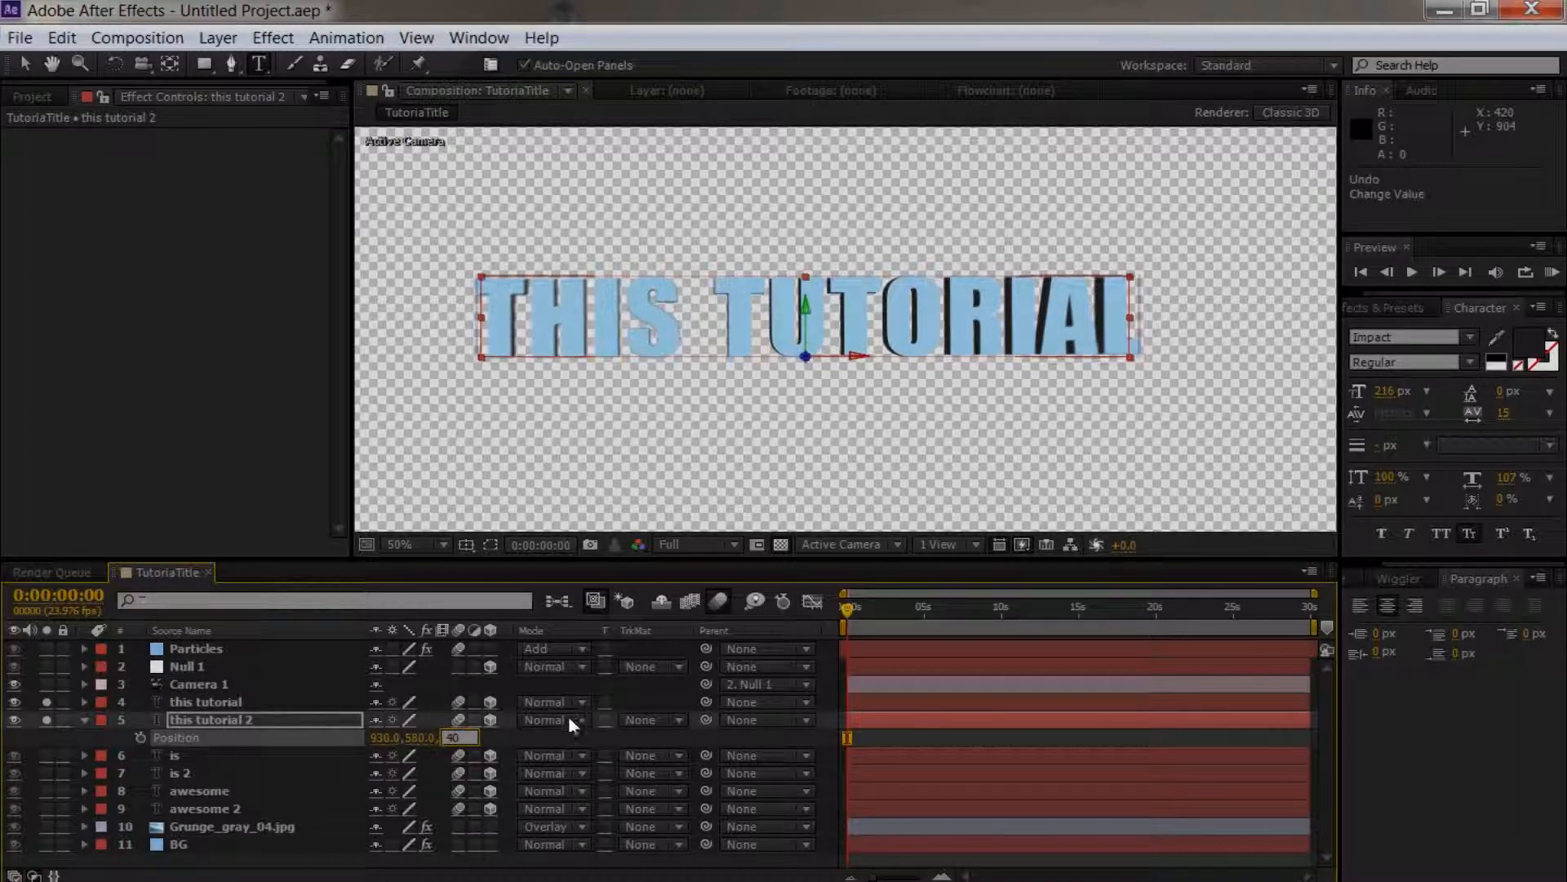
left_click(560, 736)
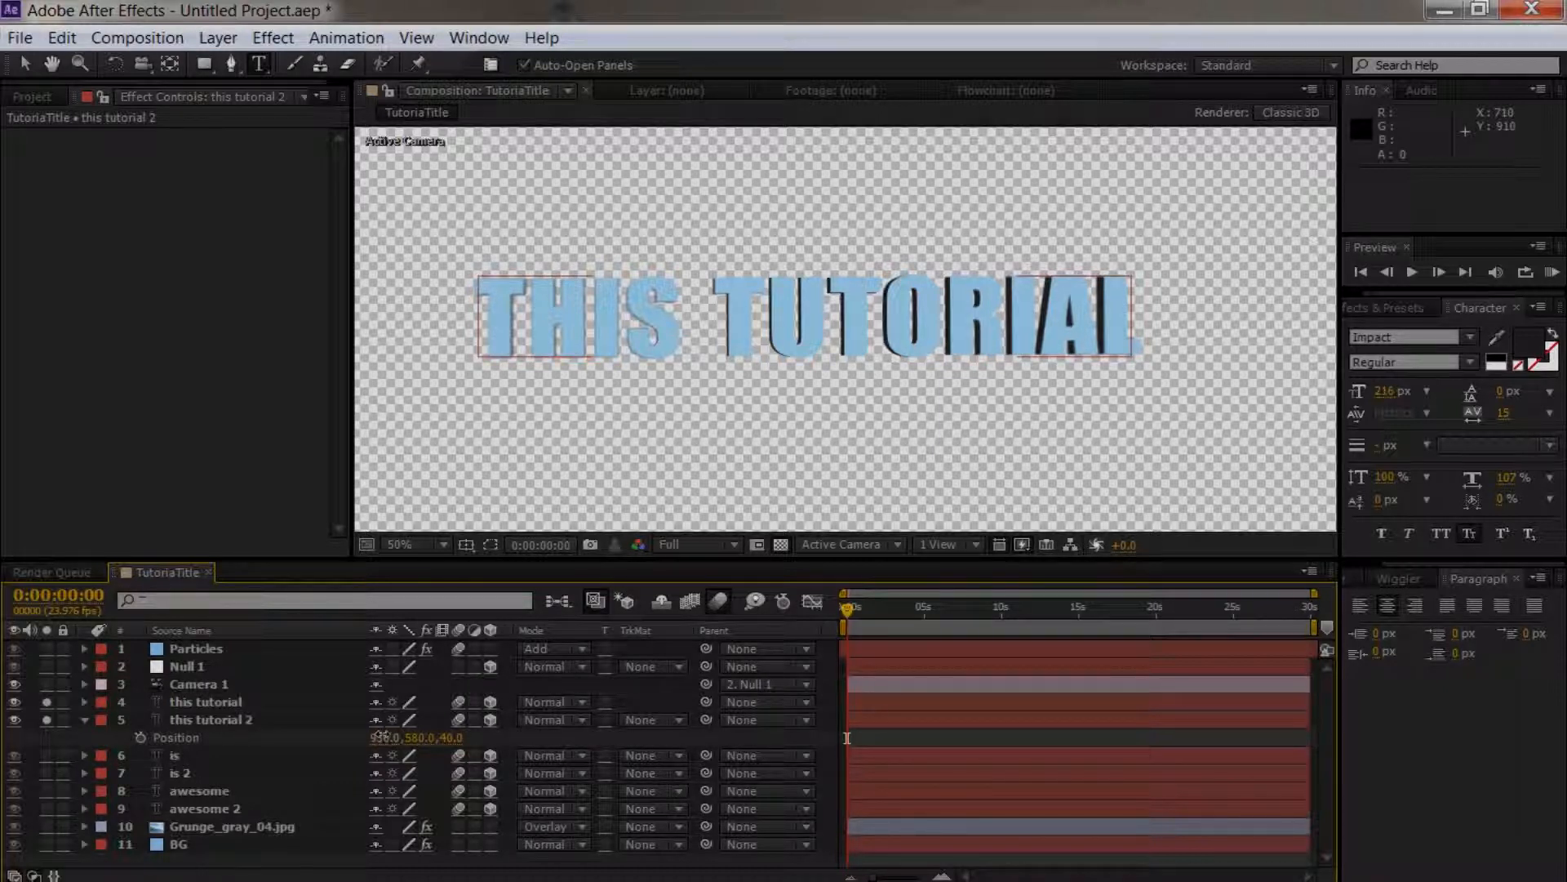
left_click(381, 736)
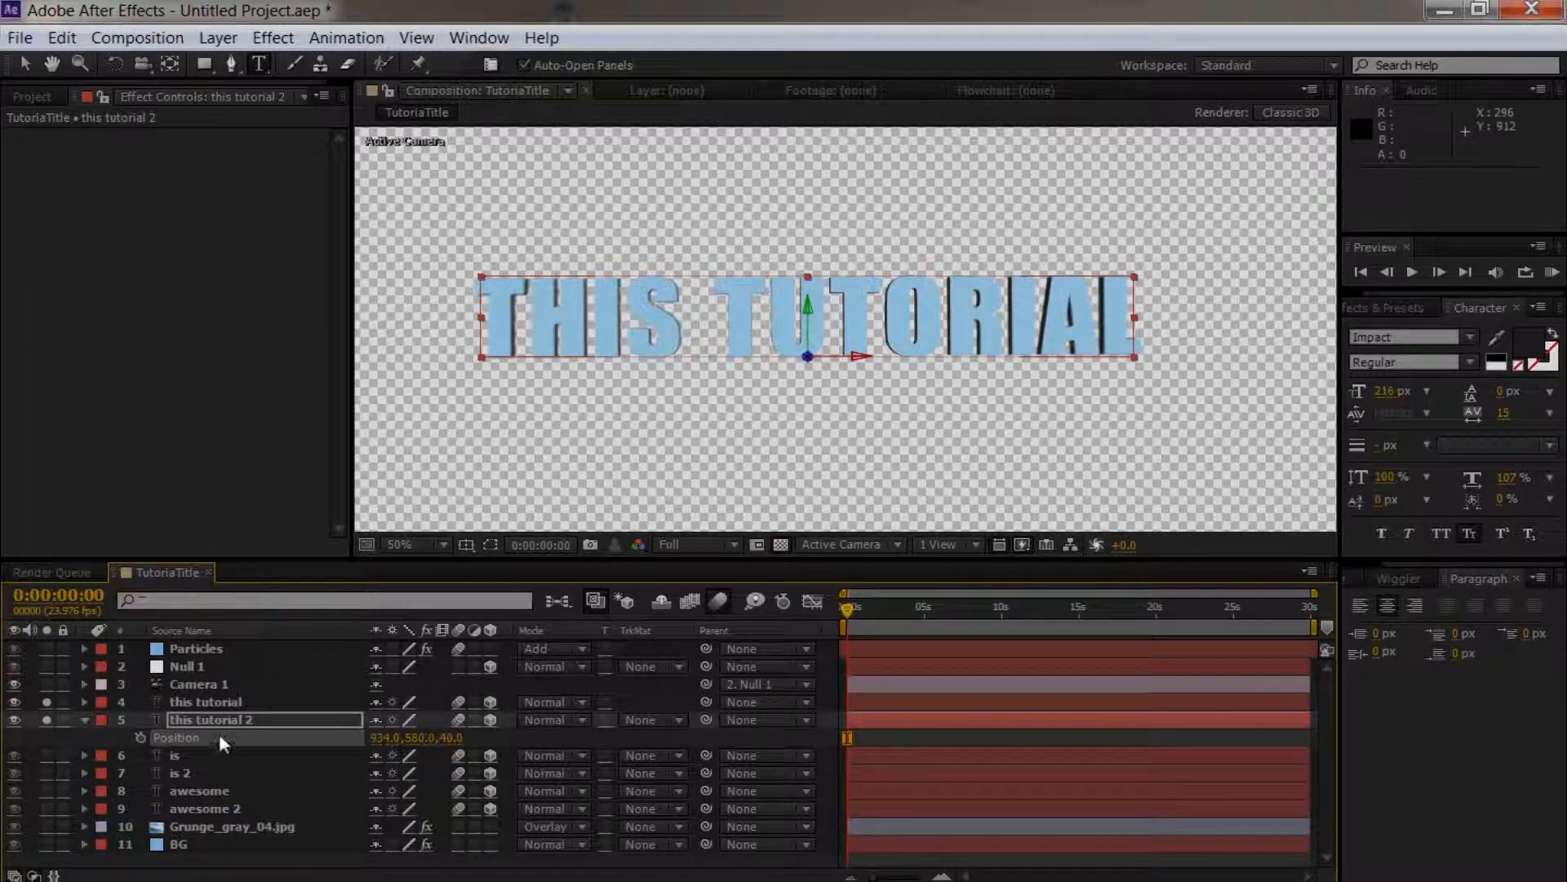
Step: Unsolo both "this tutorial" layers, solo "is" and "is 2", and move the current time to 0:00:02:16
left_click(46, 719)
left_click(46, 701)
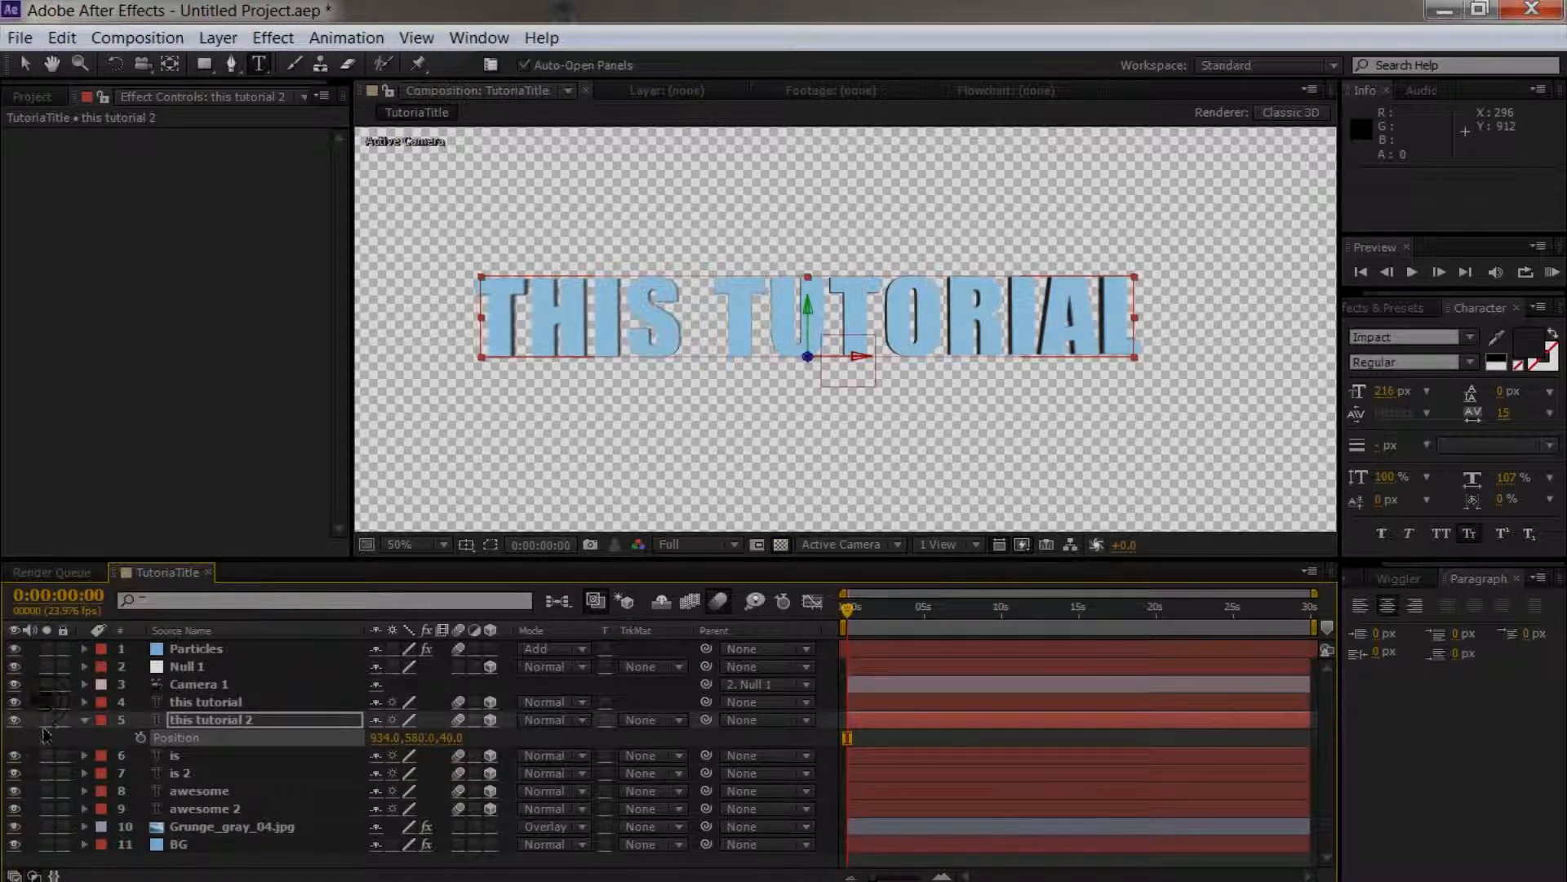
left_click(47, 755)
left_click(46, 773)
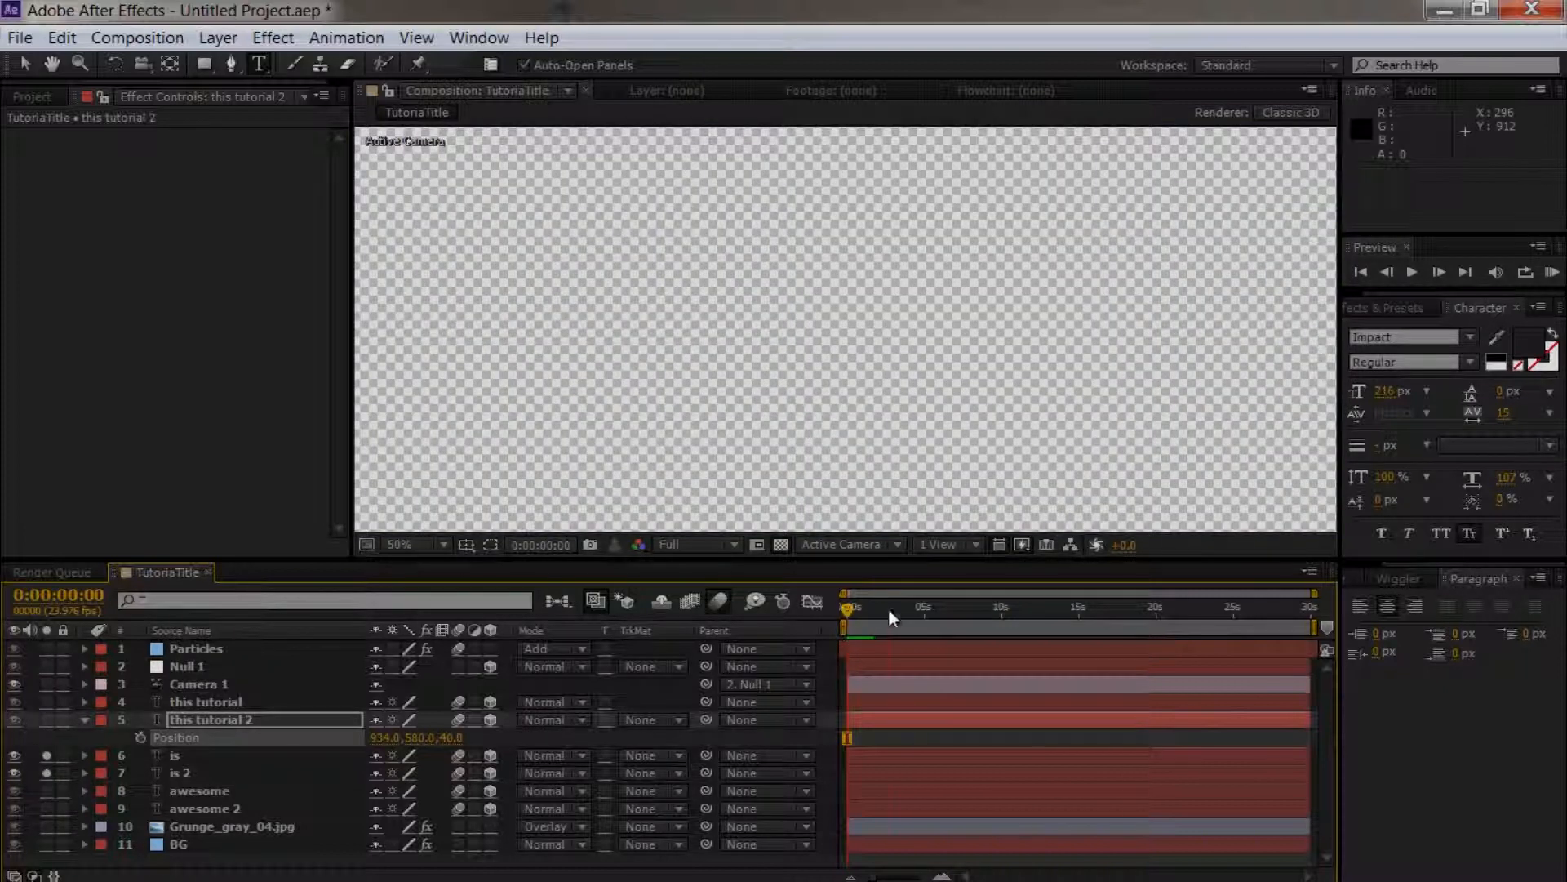
left_click_drag(929, 608, 888, 612)
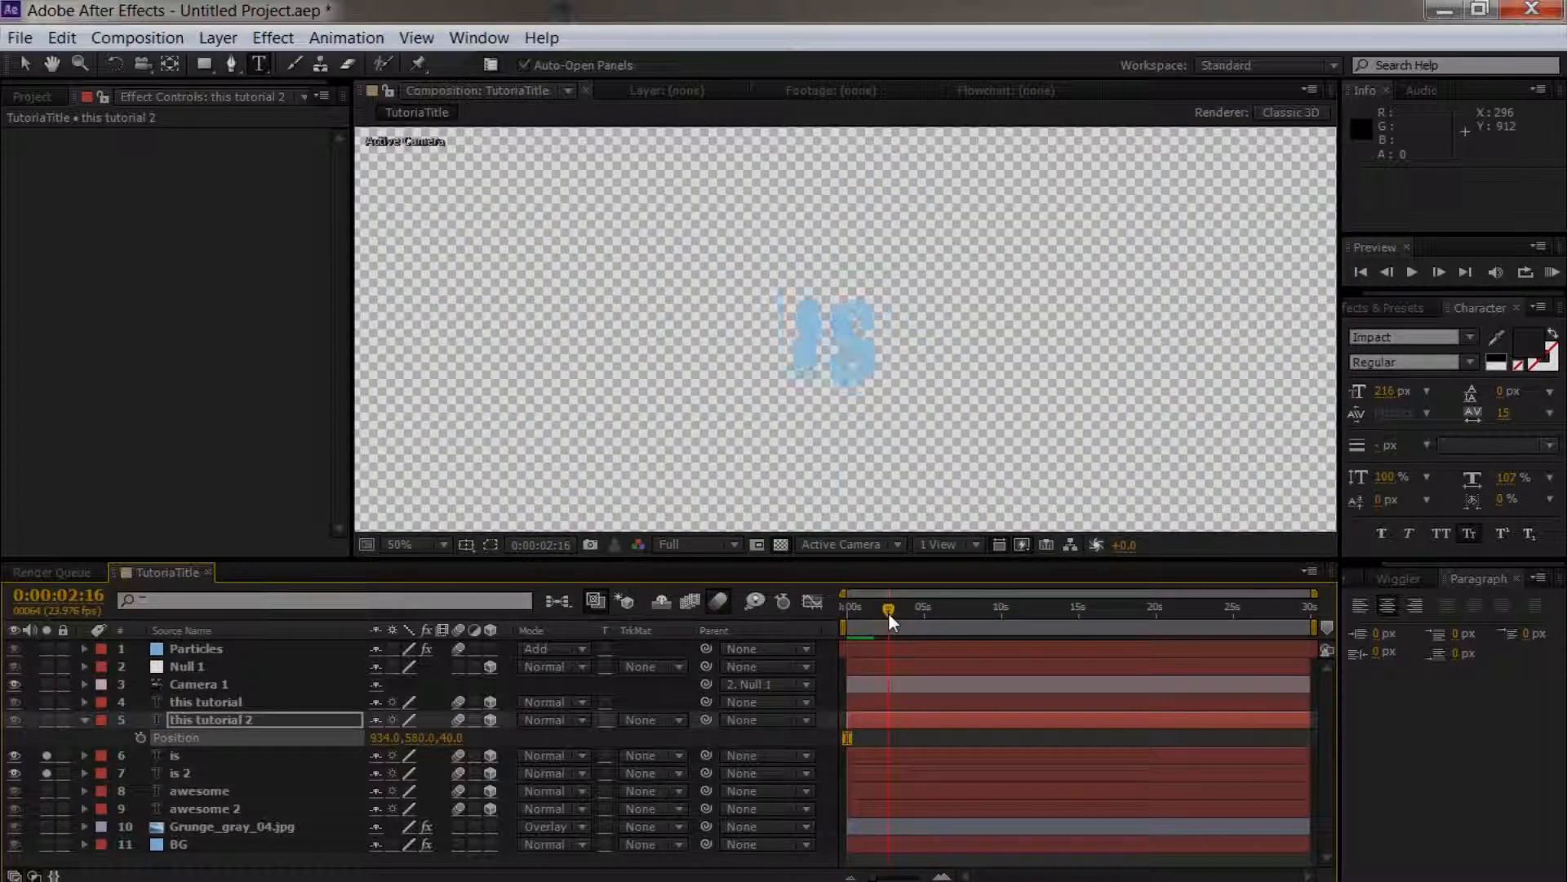
Step: Select the text of the "is 2" layer and change its fill color to dark gray
left_click(188, 770)
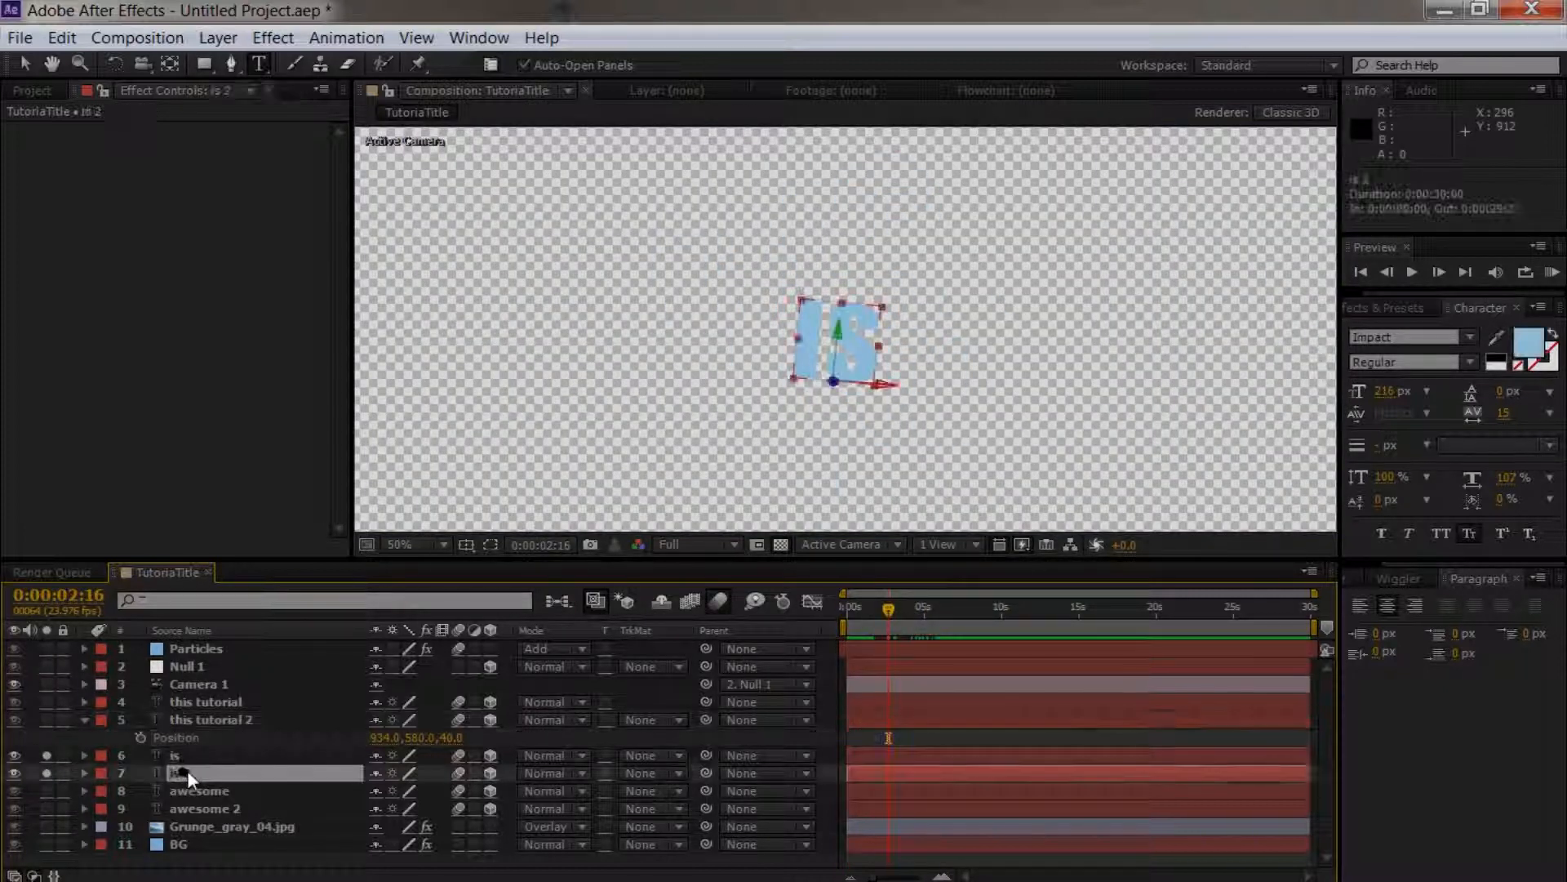
double_click(803, 342)
left_click(1529, 343)
left_click_drag(360, 654, 186, 720)
left_click(683, 497)
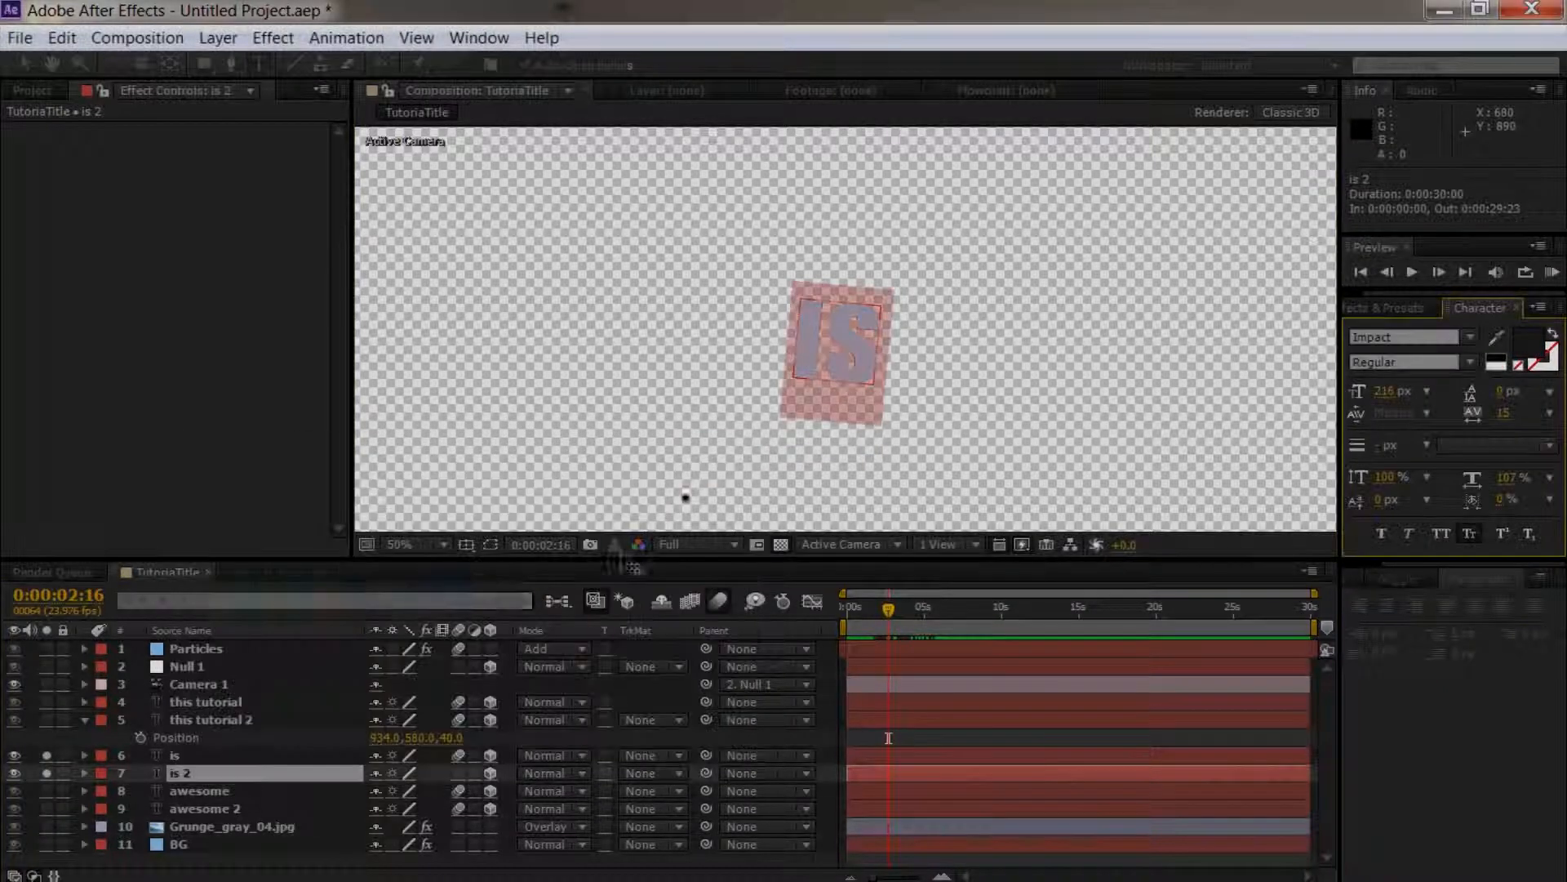
left_click(195, 789)
Step: Reveal the Position of the "is 2" layer and set its Z value to 3540
left_click(178, 773)
key("p")
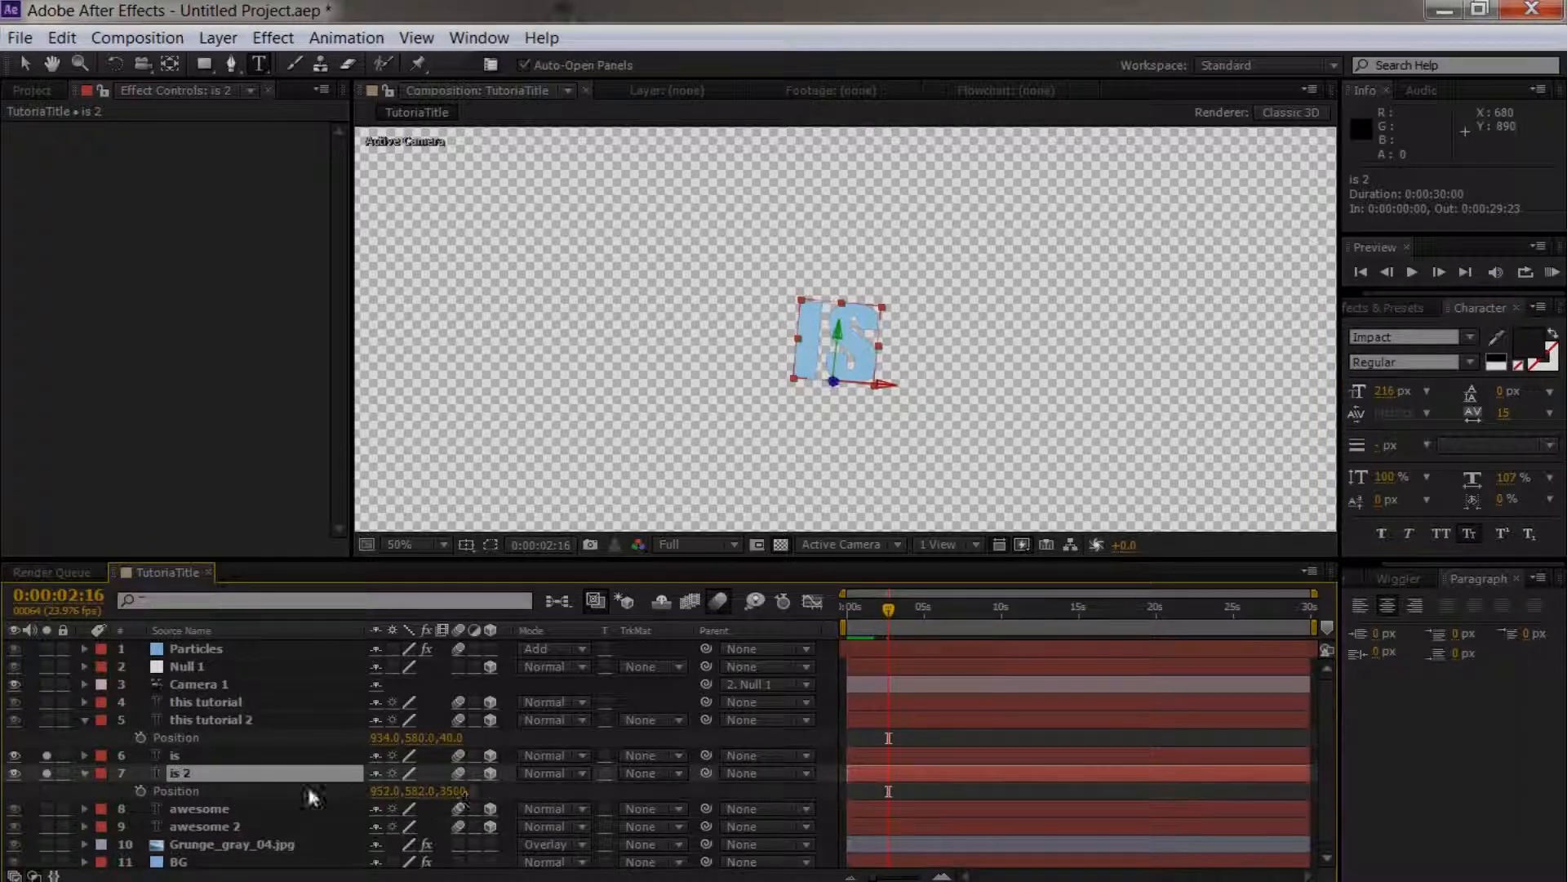
left_click(457, 791)
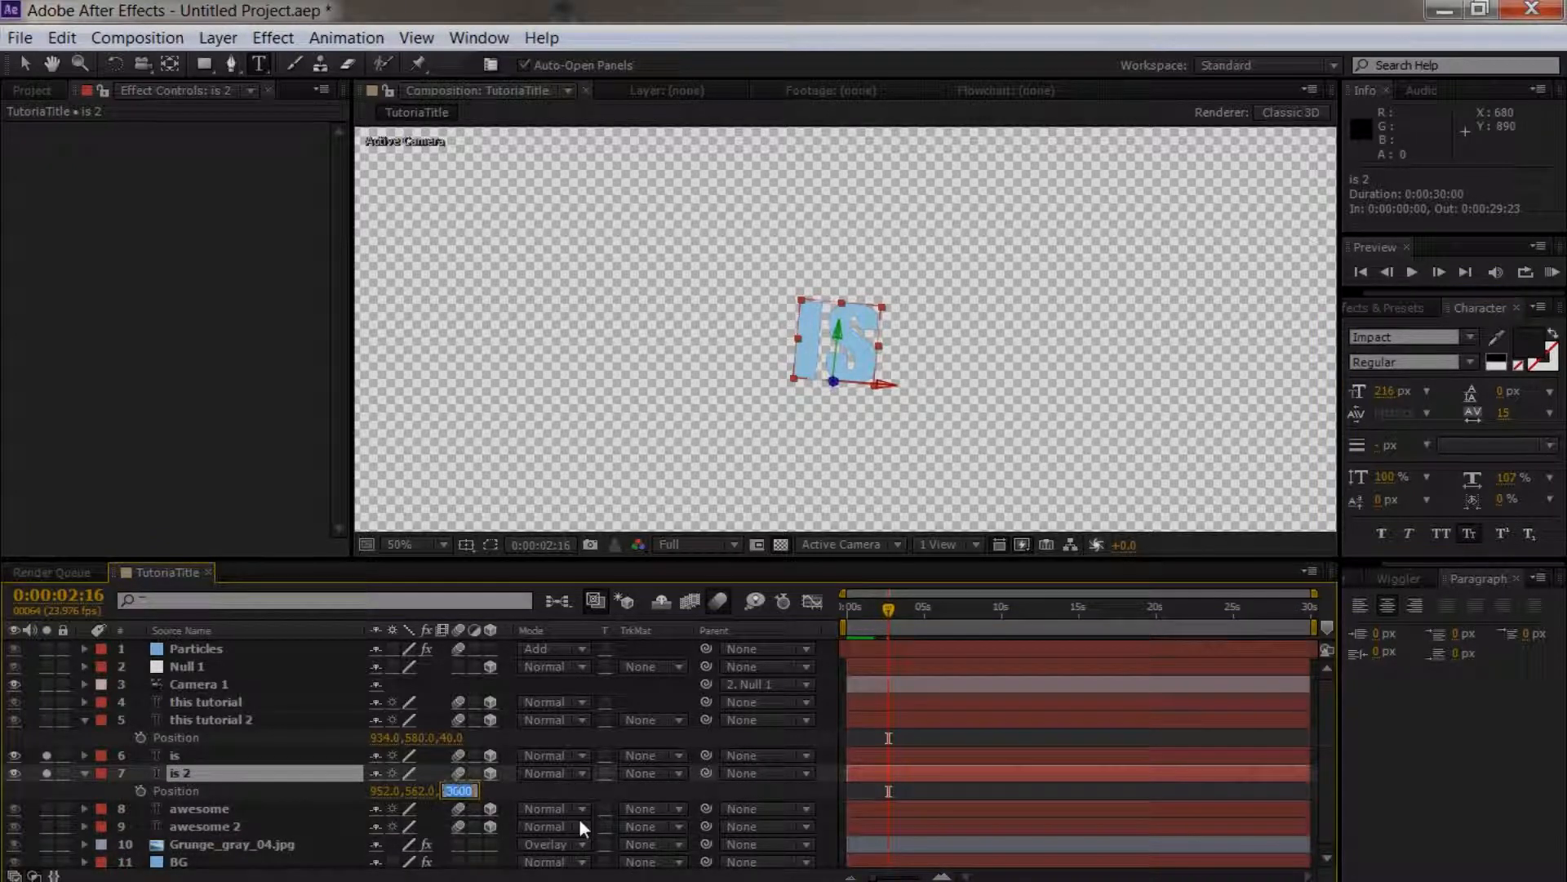
type("3540")
key("Return")
scroll(801, 387, "up", 3)
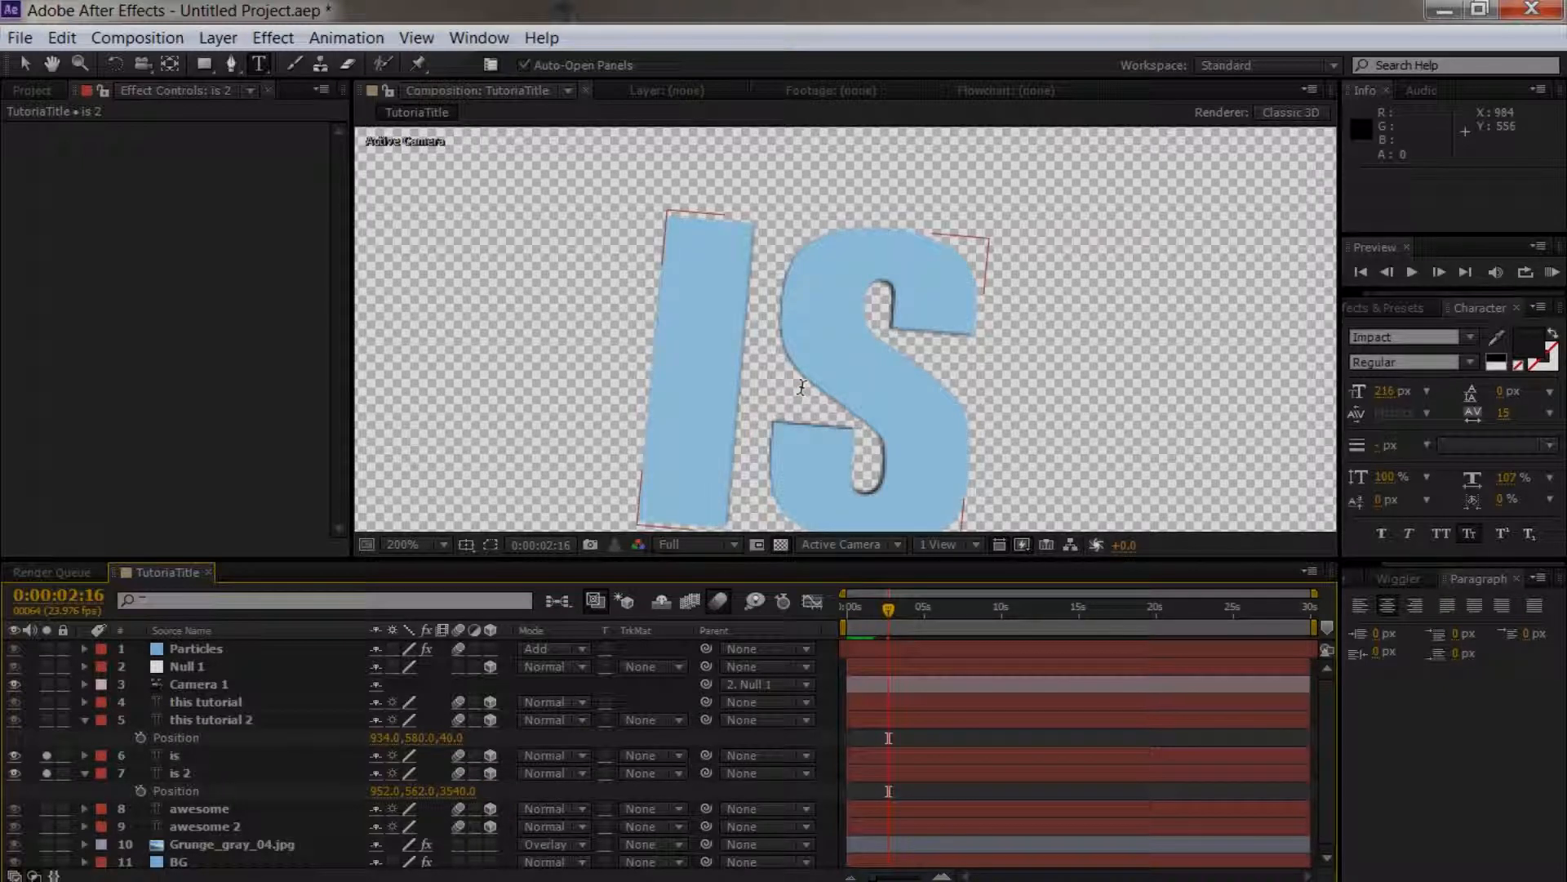
Step: Set the Z position of the "is 2" layer to 3560
left_click(457, 791)
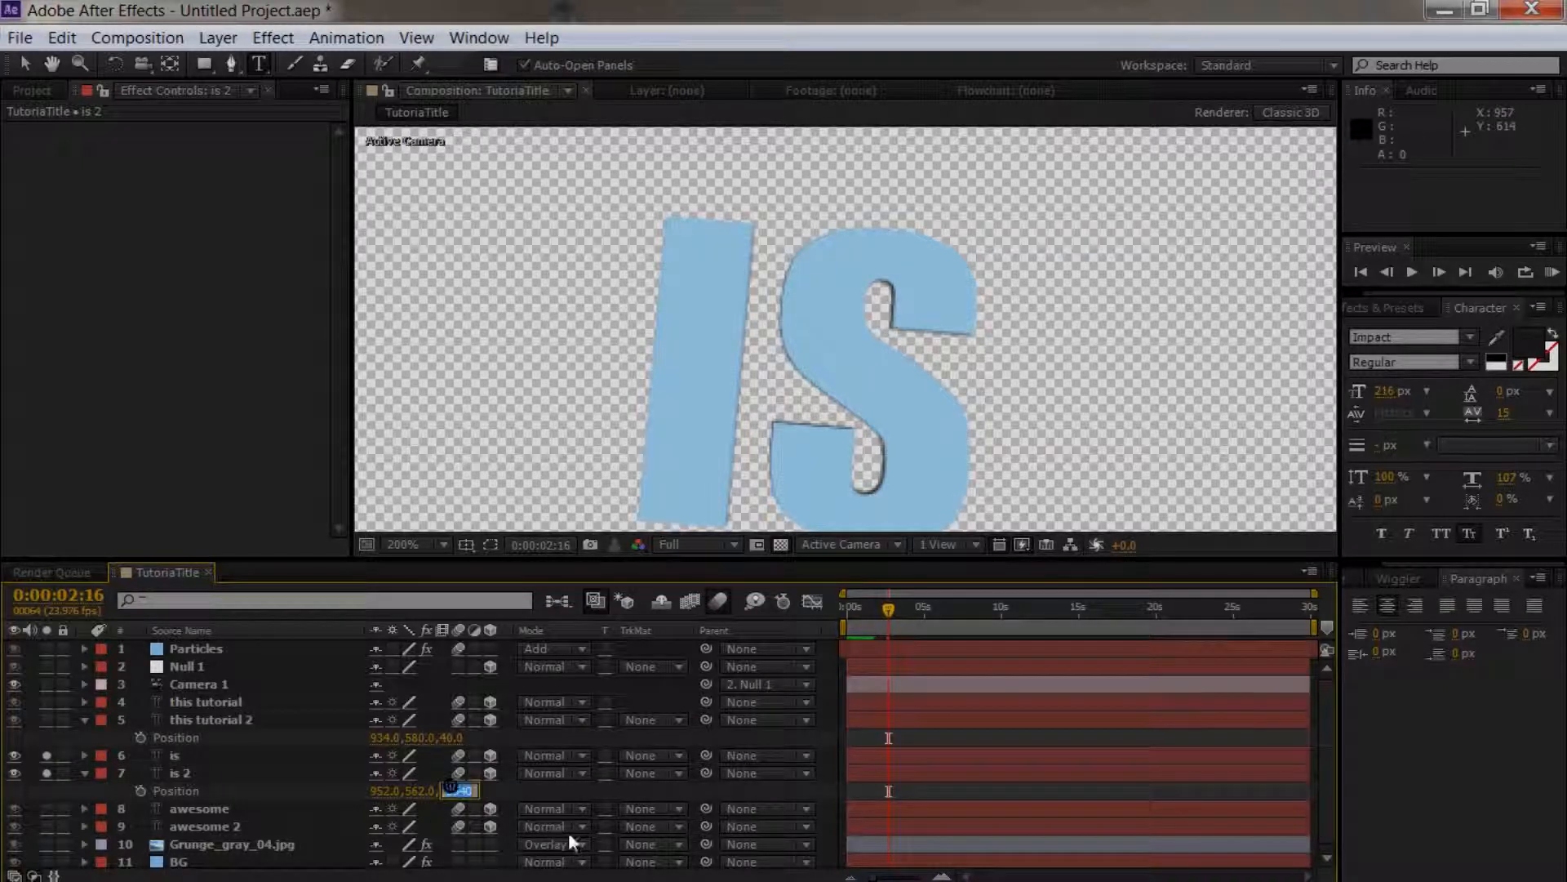
type("3620")
key("Return")
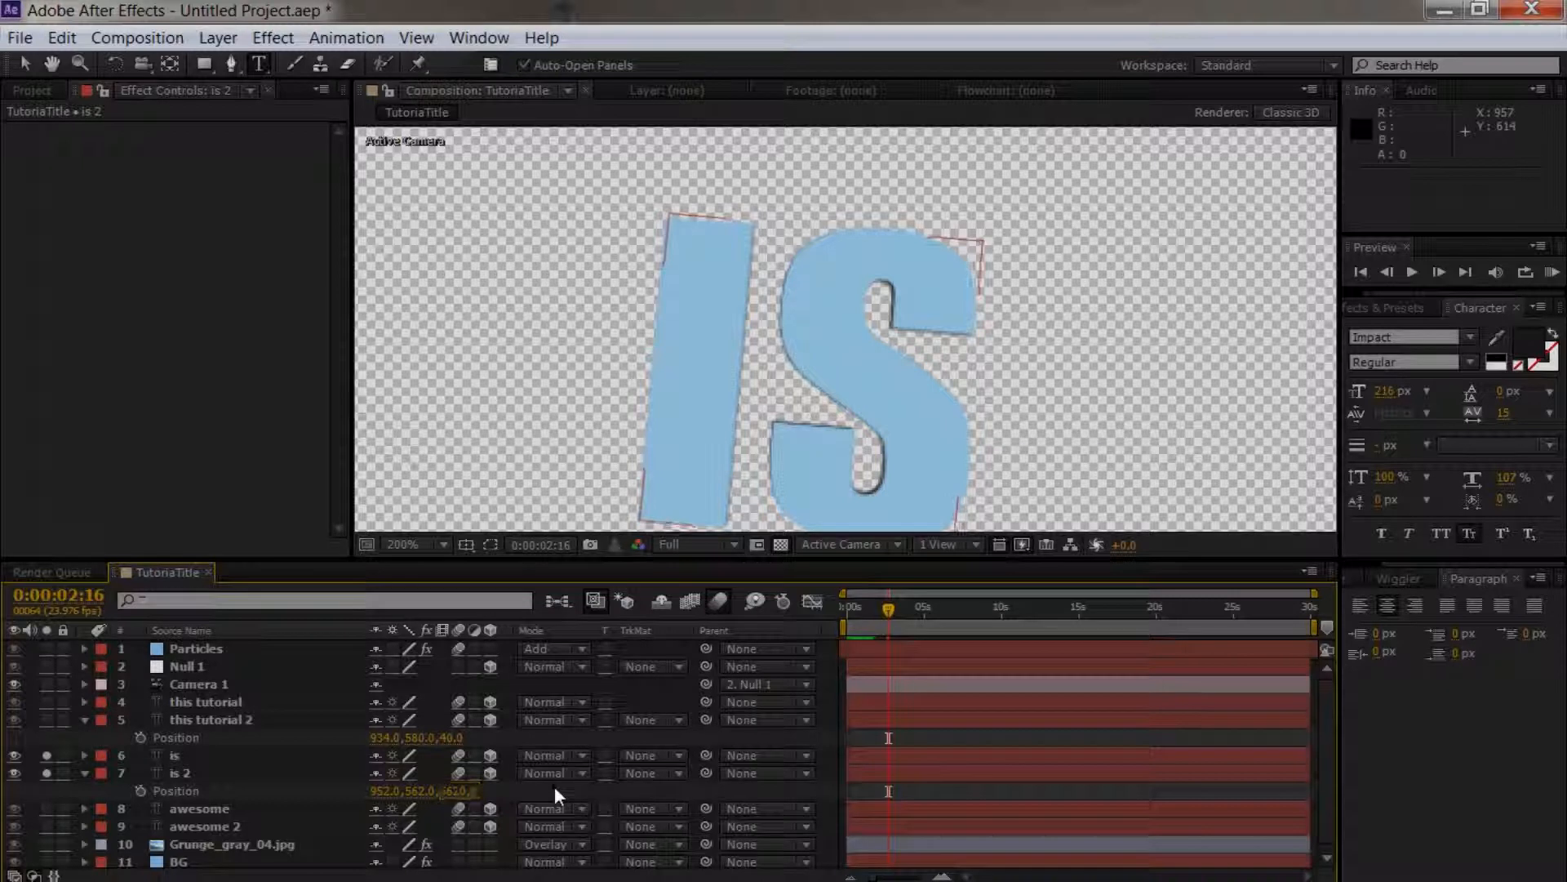
scroll(717, 461, "down", 2)
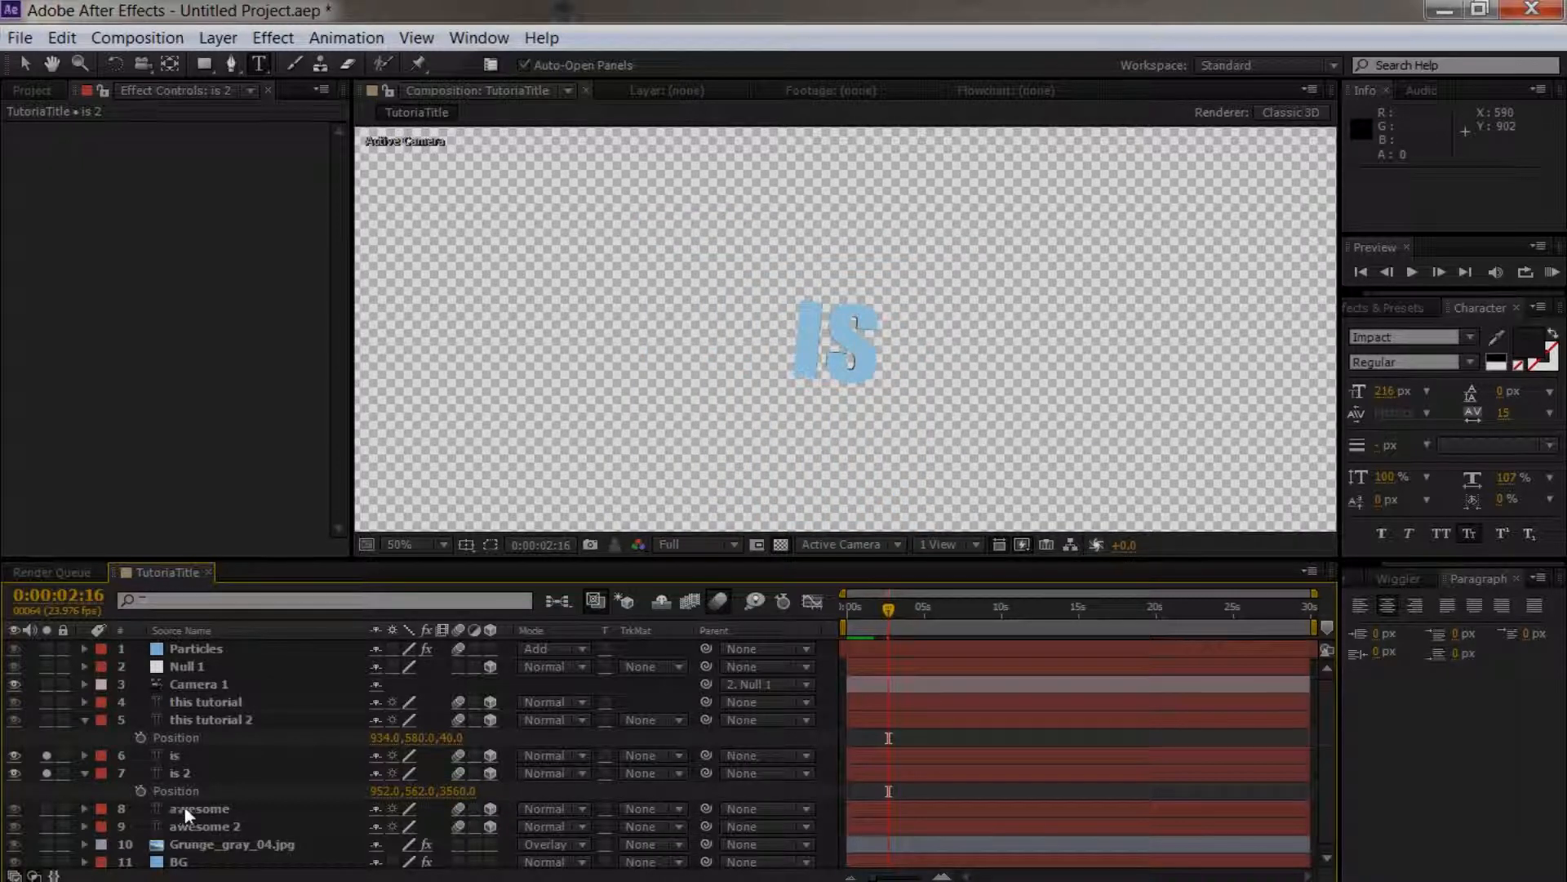
Step: Unsolo the "is" layers, solo "awesome" and "awesome 2", and move the current time to 0:00:06:06
left_click(48, 772)
left_click(46, 808)
left_click(47, 825)
left_click_drag(924, 606, 944, 609)
Step: Select the text of the "awesome 2" layer and change its fill color to dark gray 222222
left_click(211, 827)
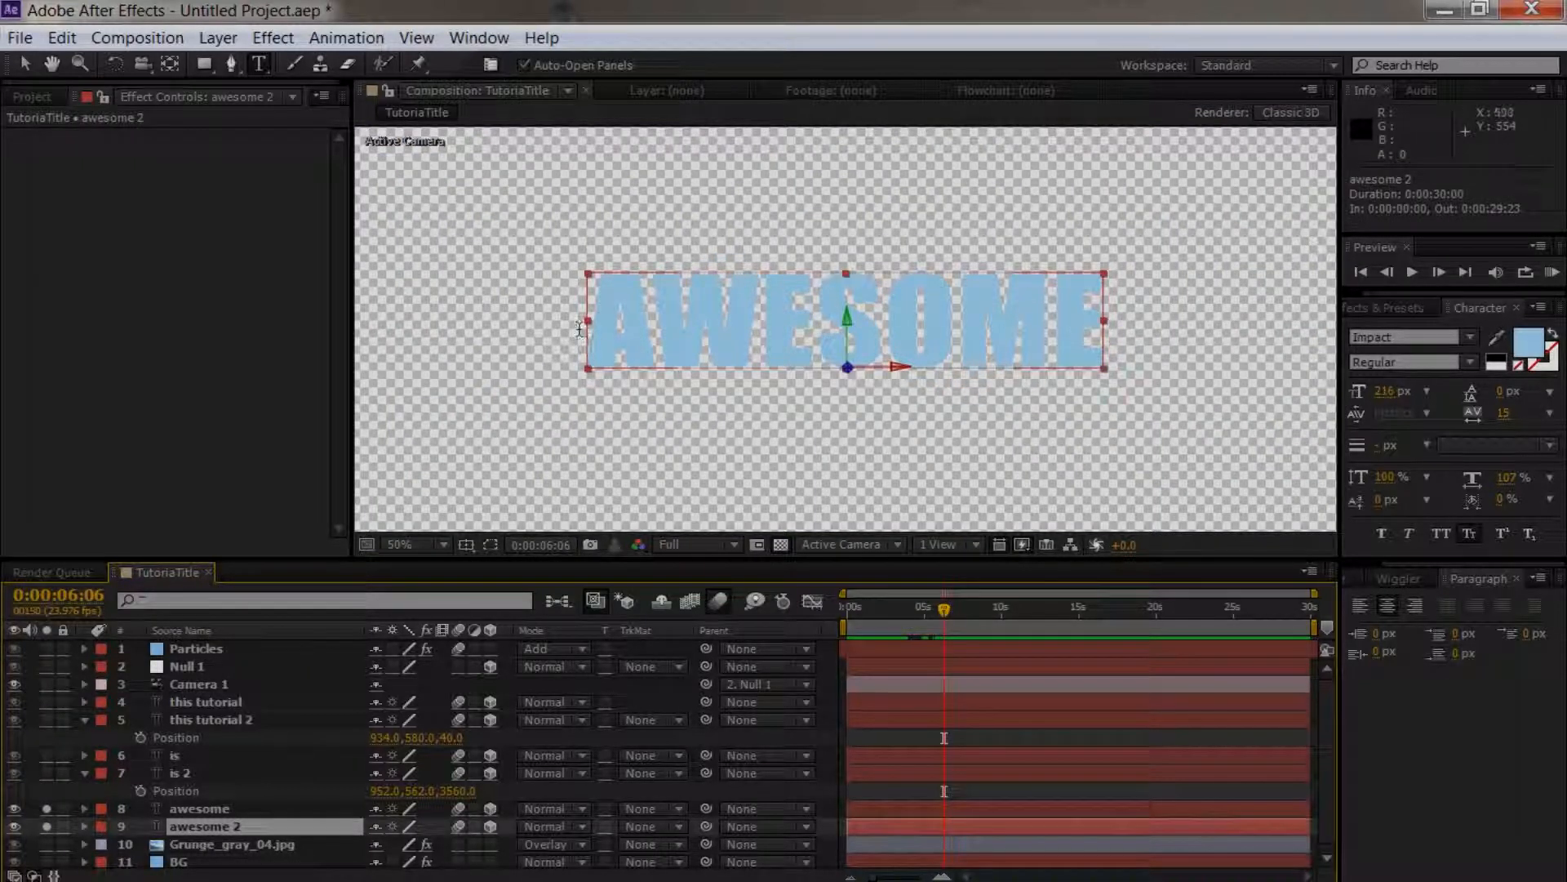
left_click_drag(597, 324, 1115, 327)
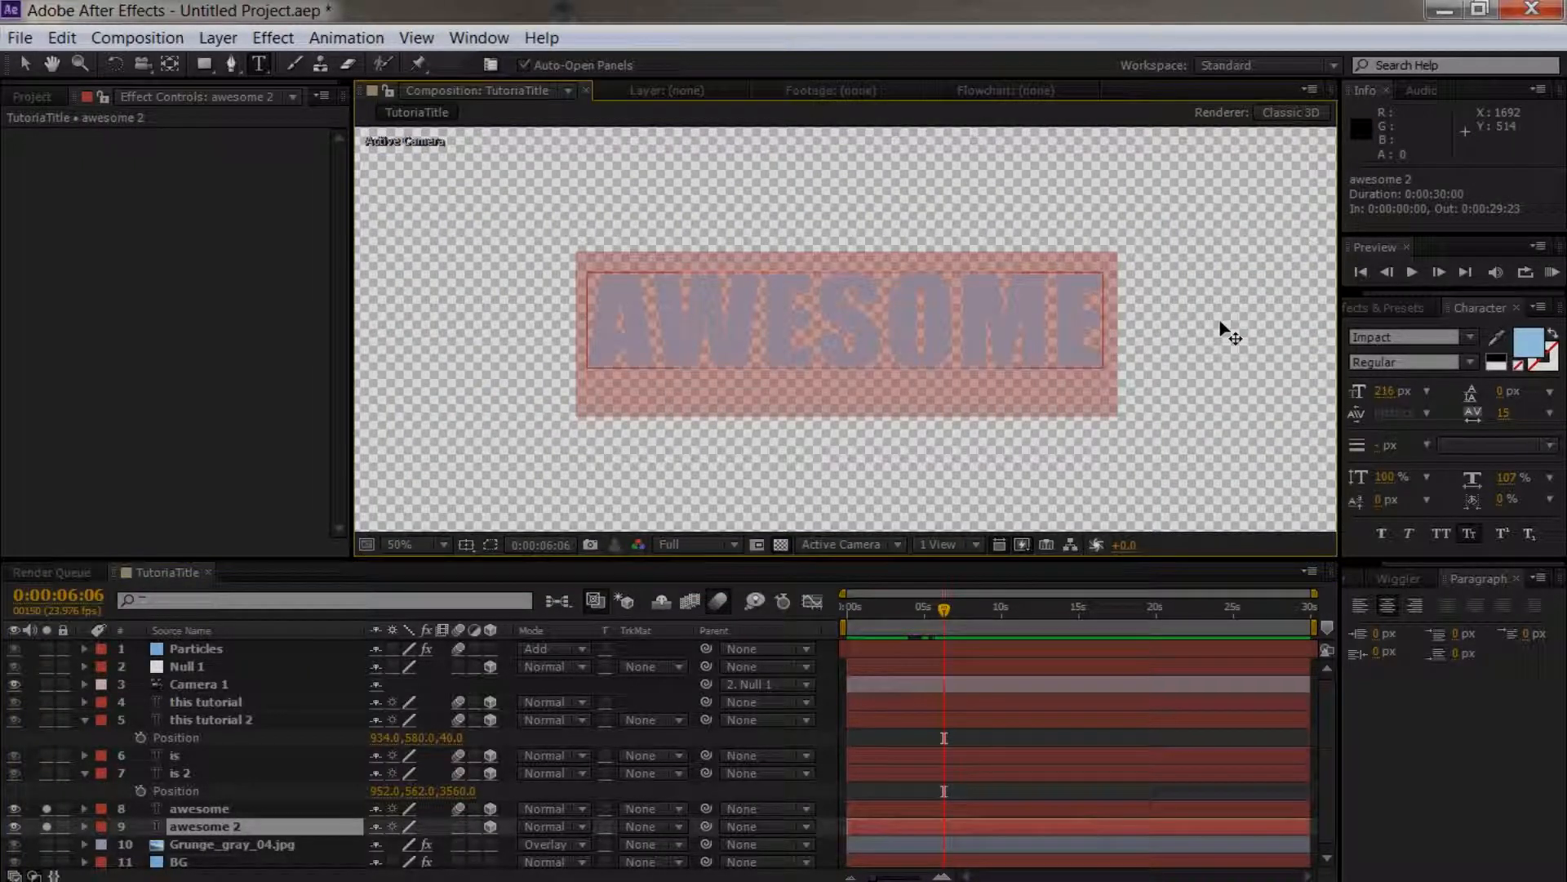
left_click(1517, 347)
left_click_drag(249, 711, 136, 726)
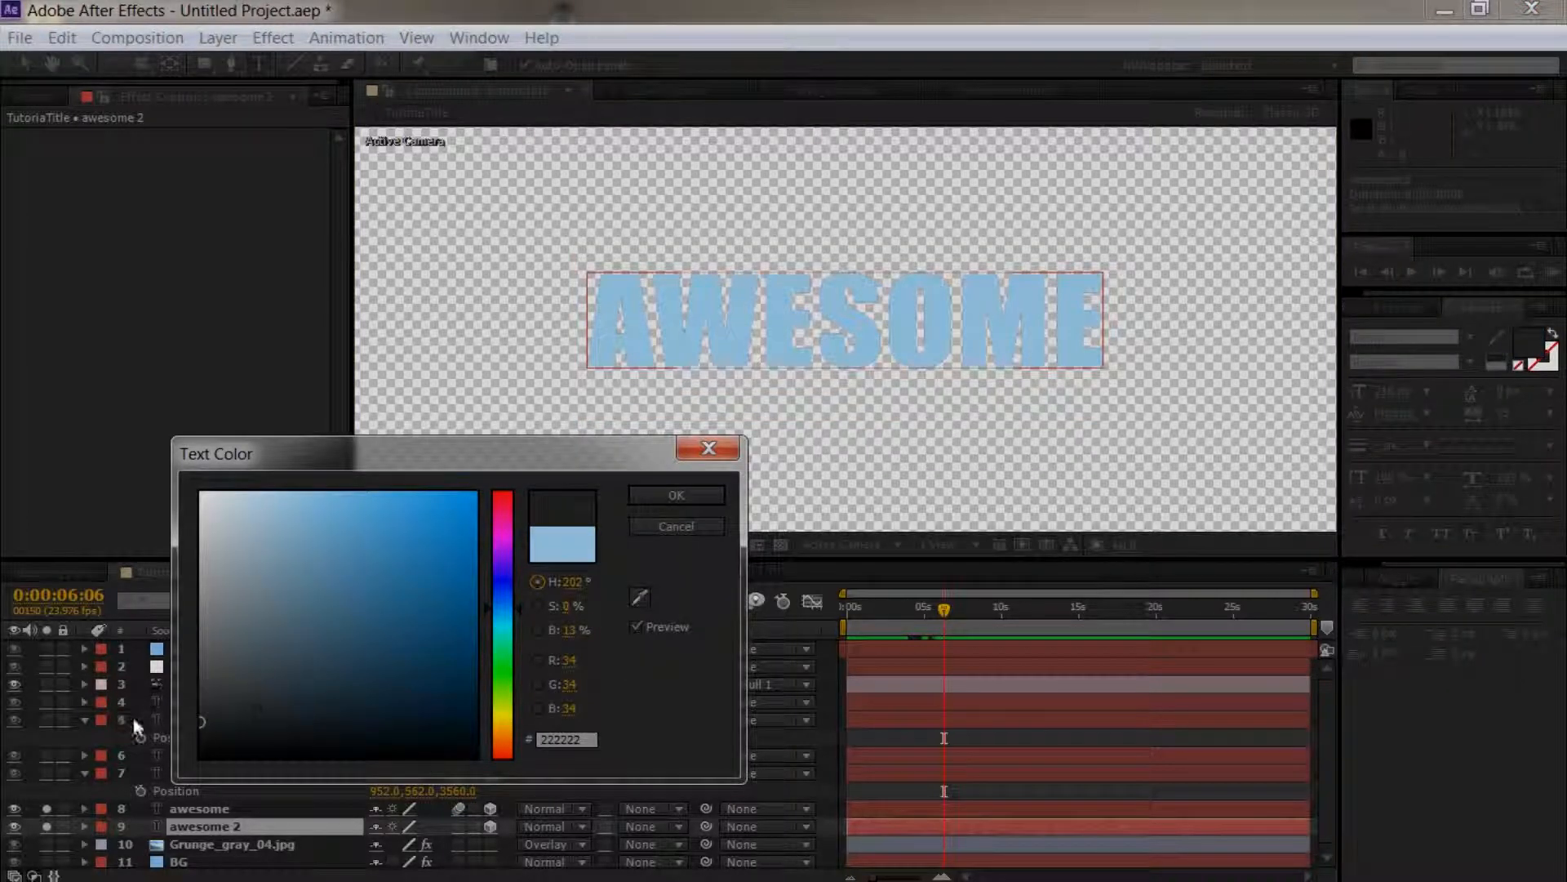
left_click(662, 494)
Step: Reveal the Position of the "awesome 2" layer and try Z values of 8560 and 8550 before settling on 8540
left_click(213, 839)
left_click(209, 820)
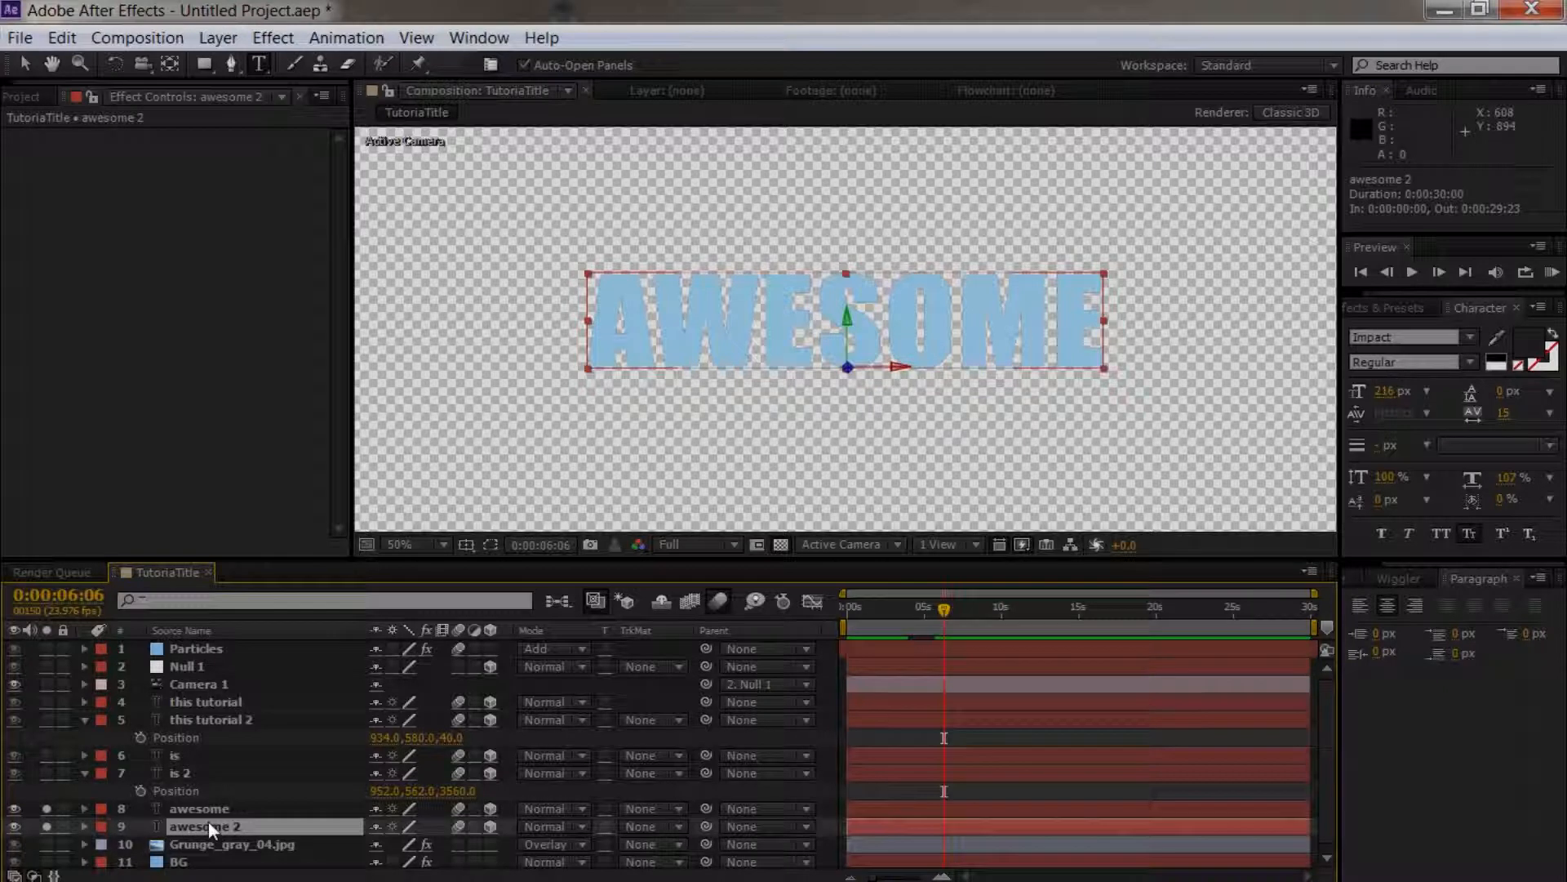
key("p")
type("8560")
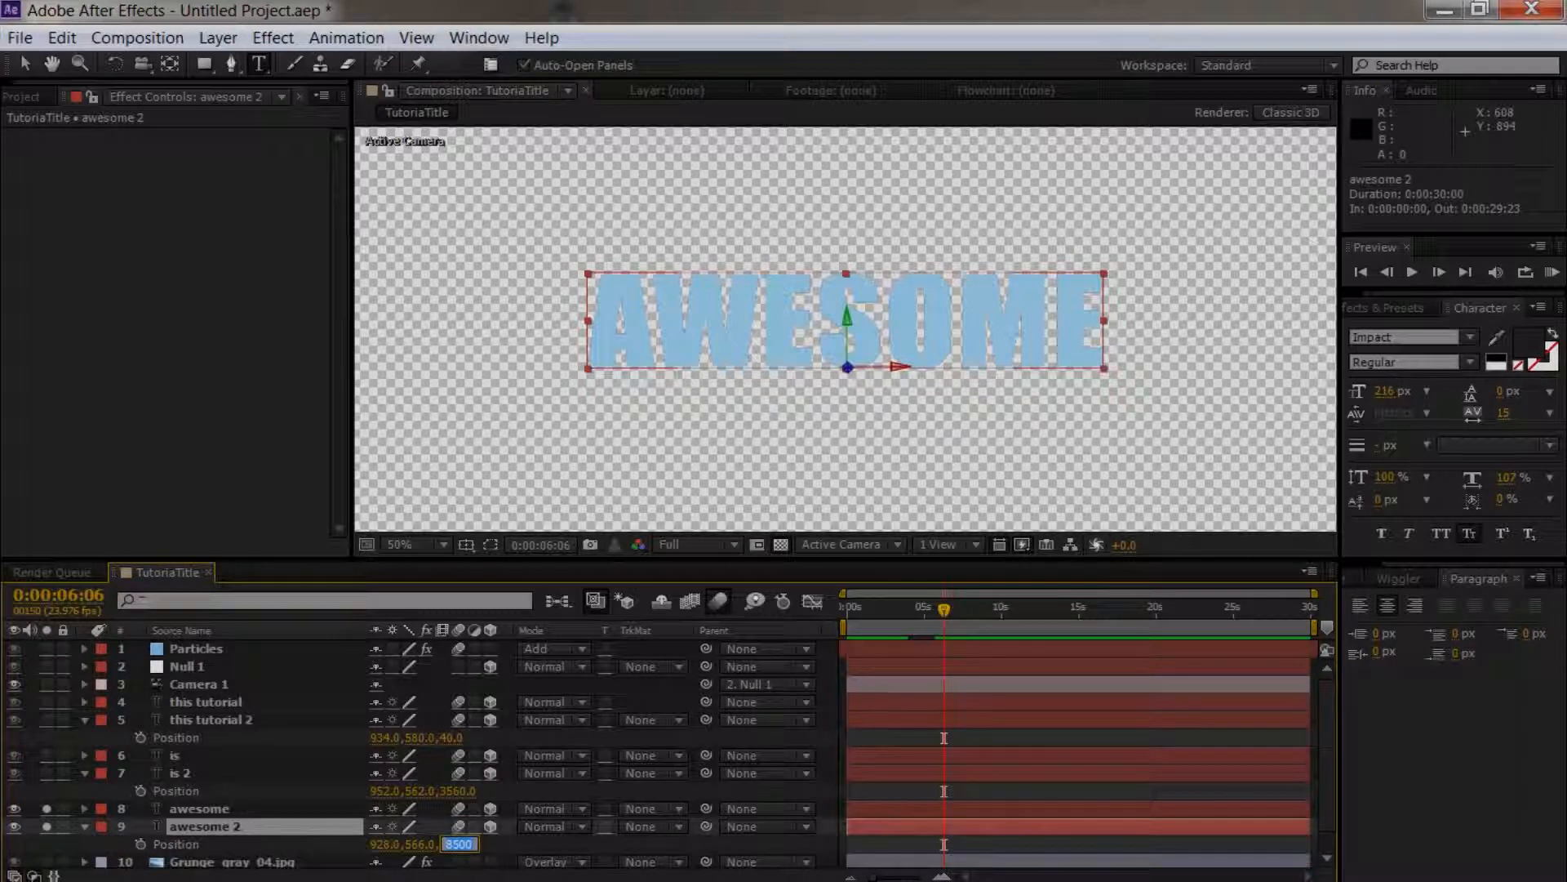
left_click(551, 846)
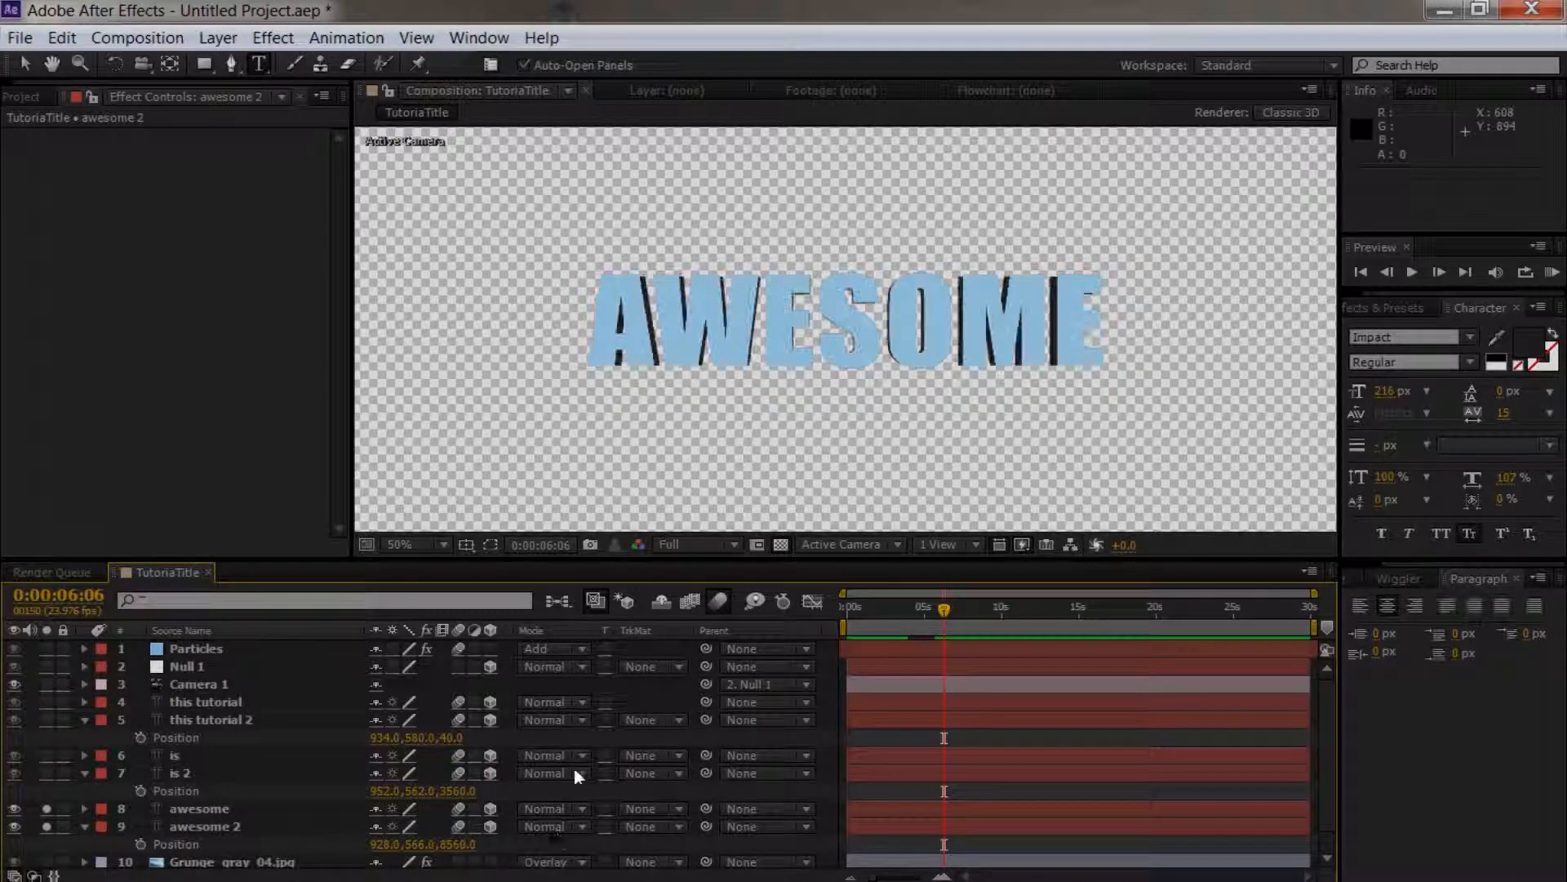
type("8550")
left_click(522, 841)
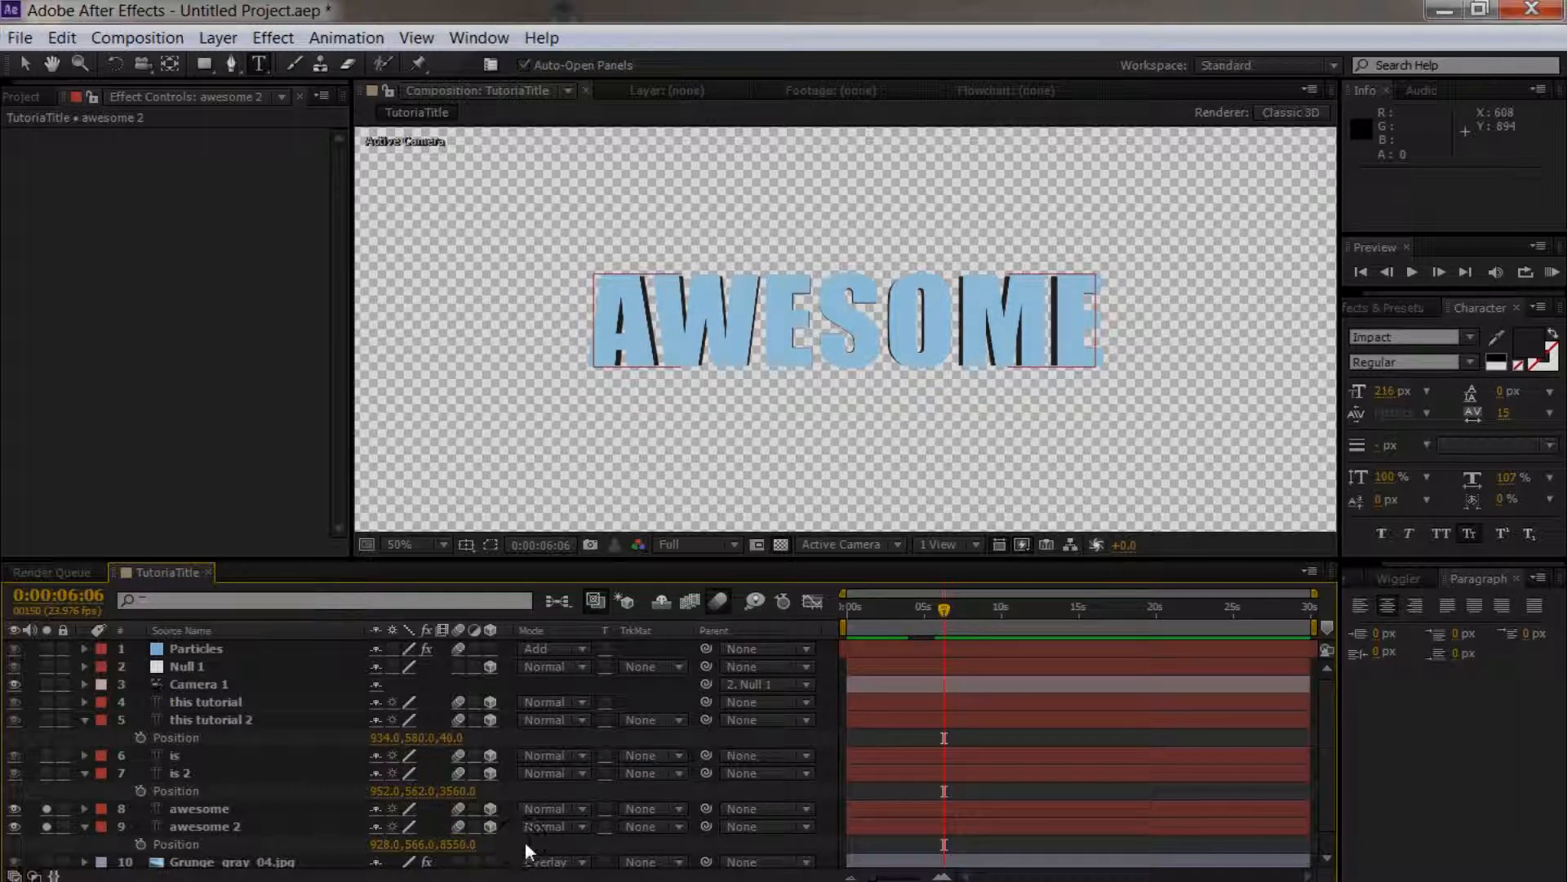
left_click(454, 844)
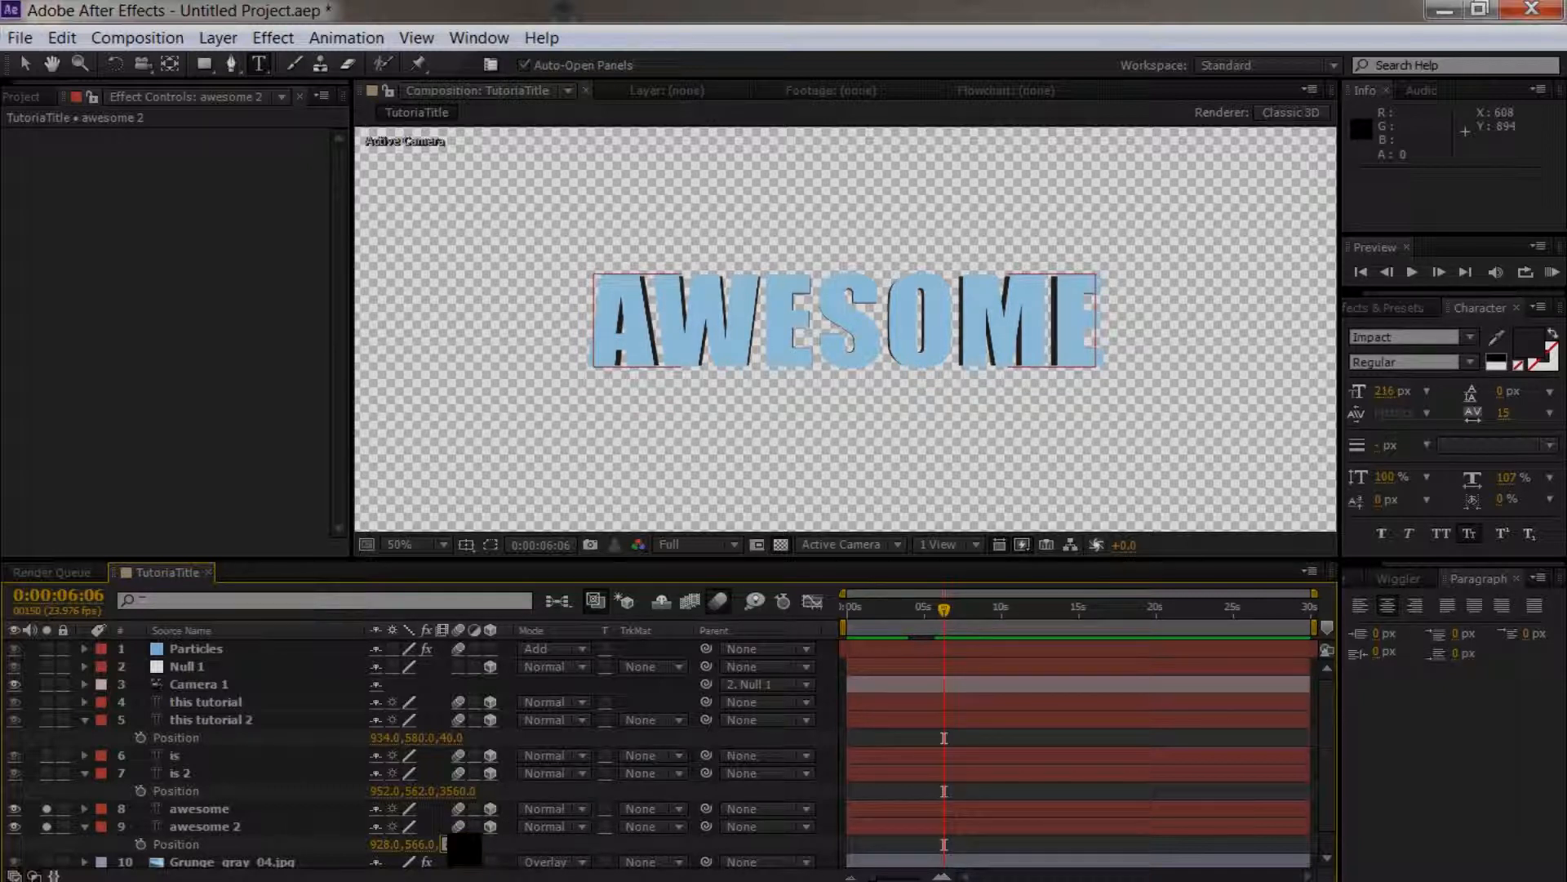
type("8540")
left_click(520, 839)
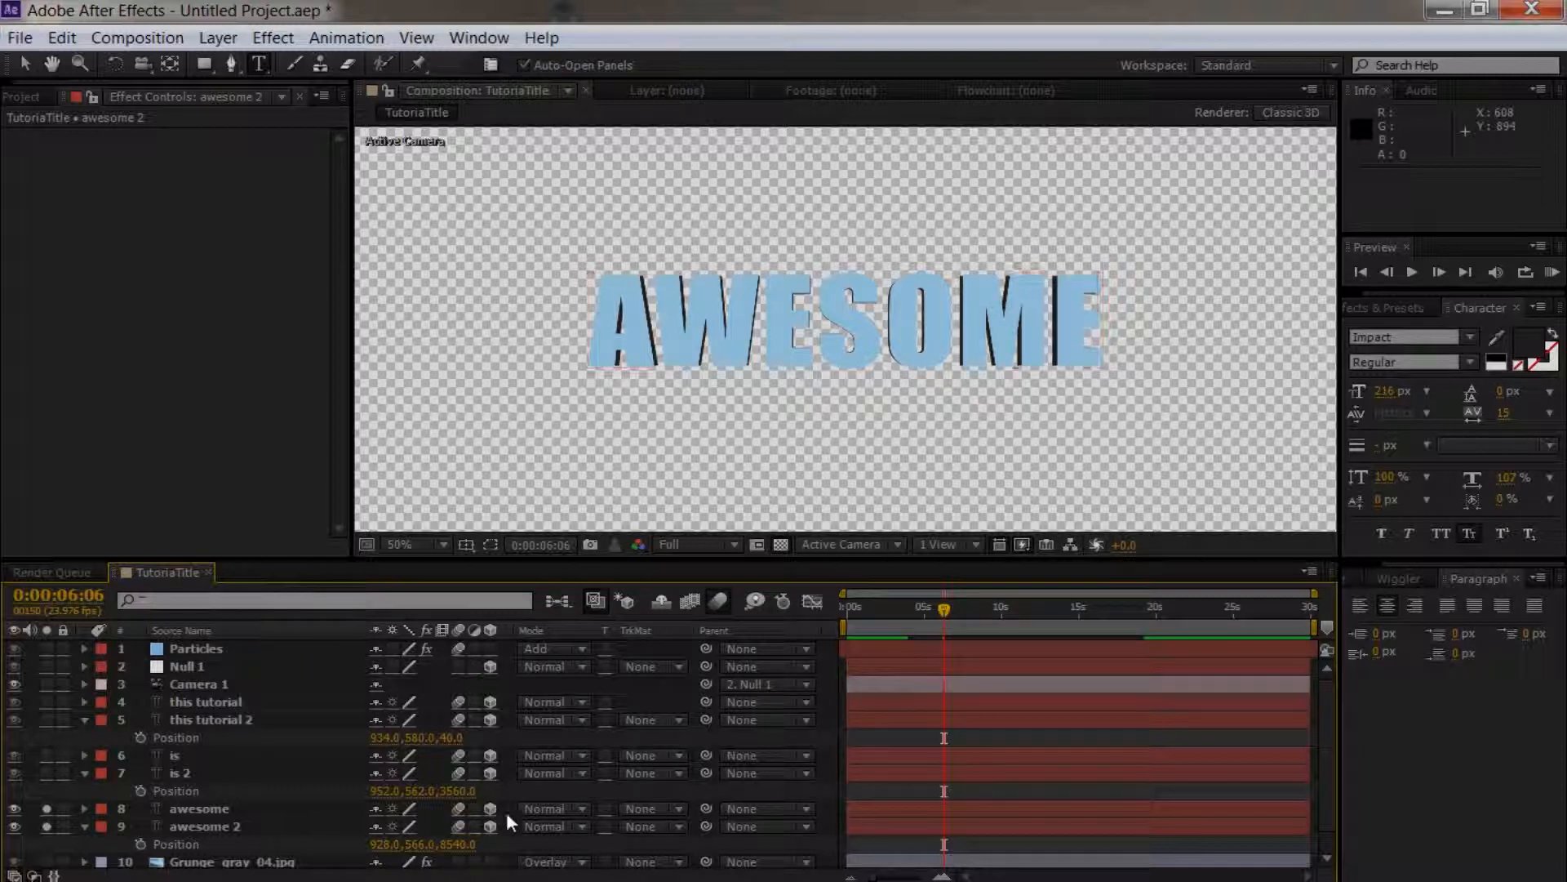
scroll(830, 394, "down", 2)
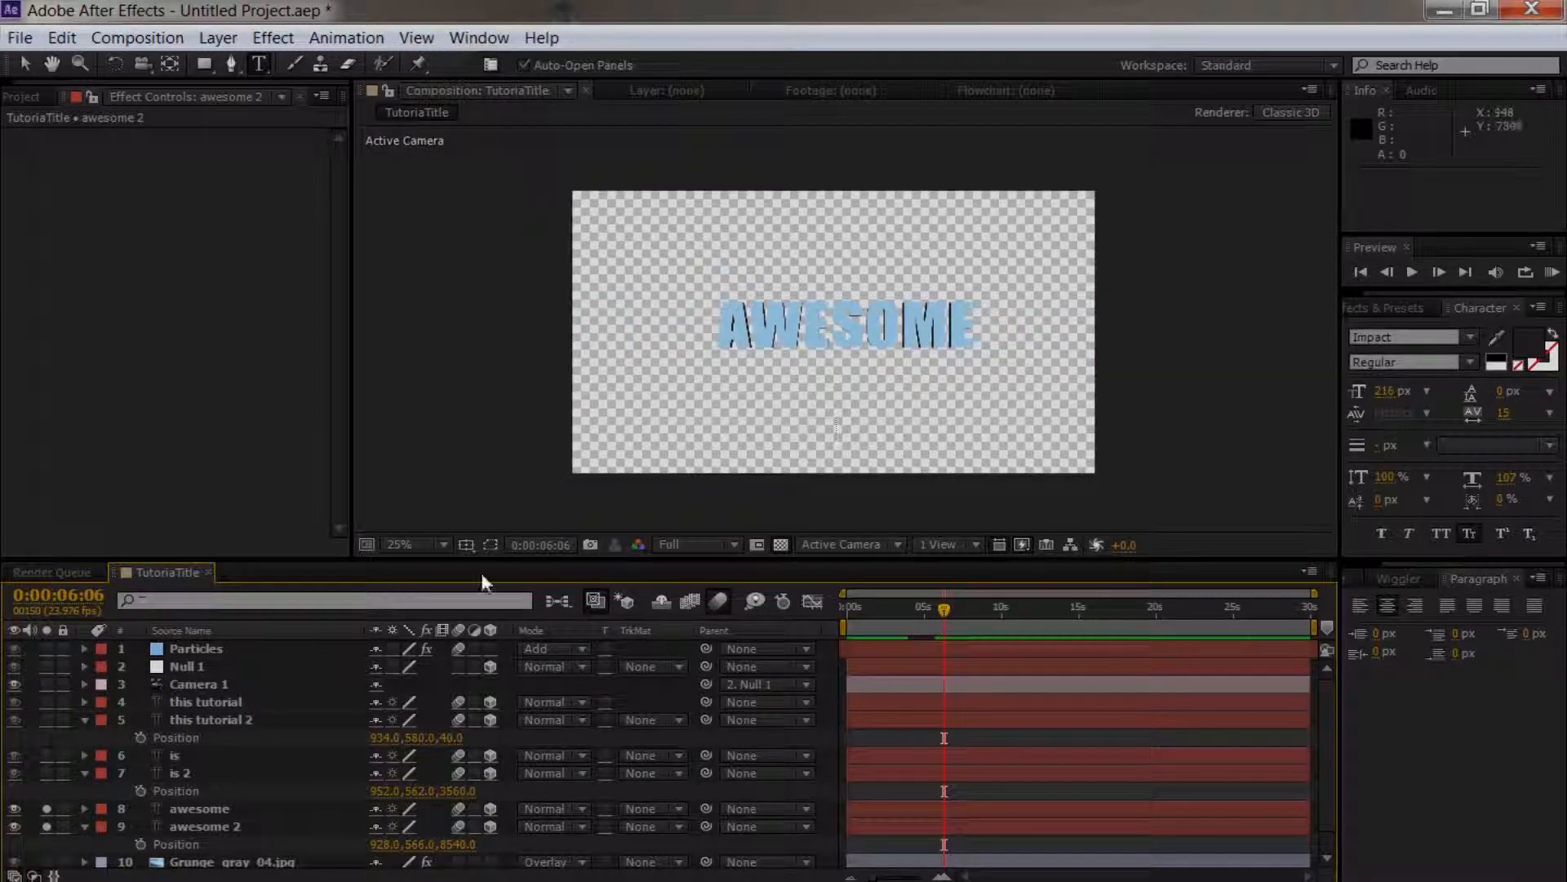
Step: Unsolo "awesome" and "awesome 2" to show the whole composition and inspect the word's dark offset copy
left_click(46, 809)
left_click(45, 823)
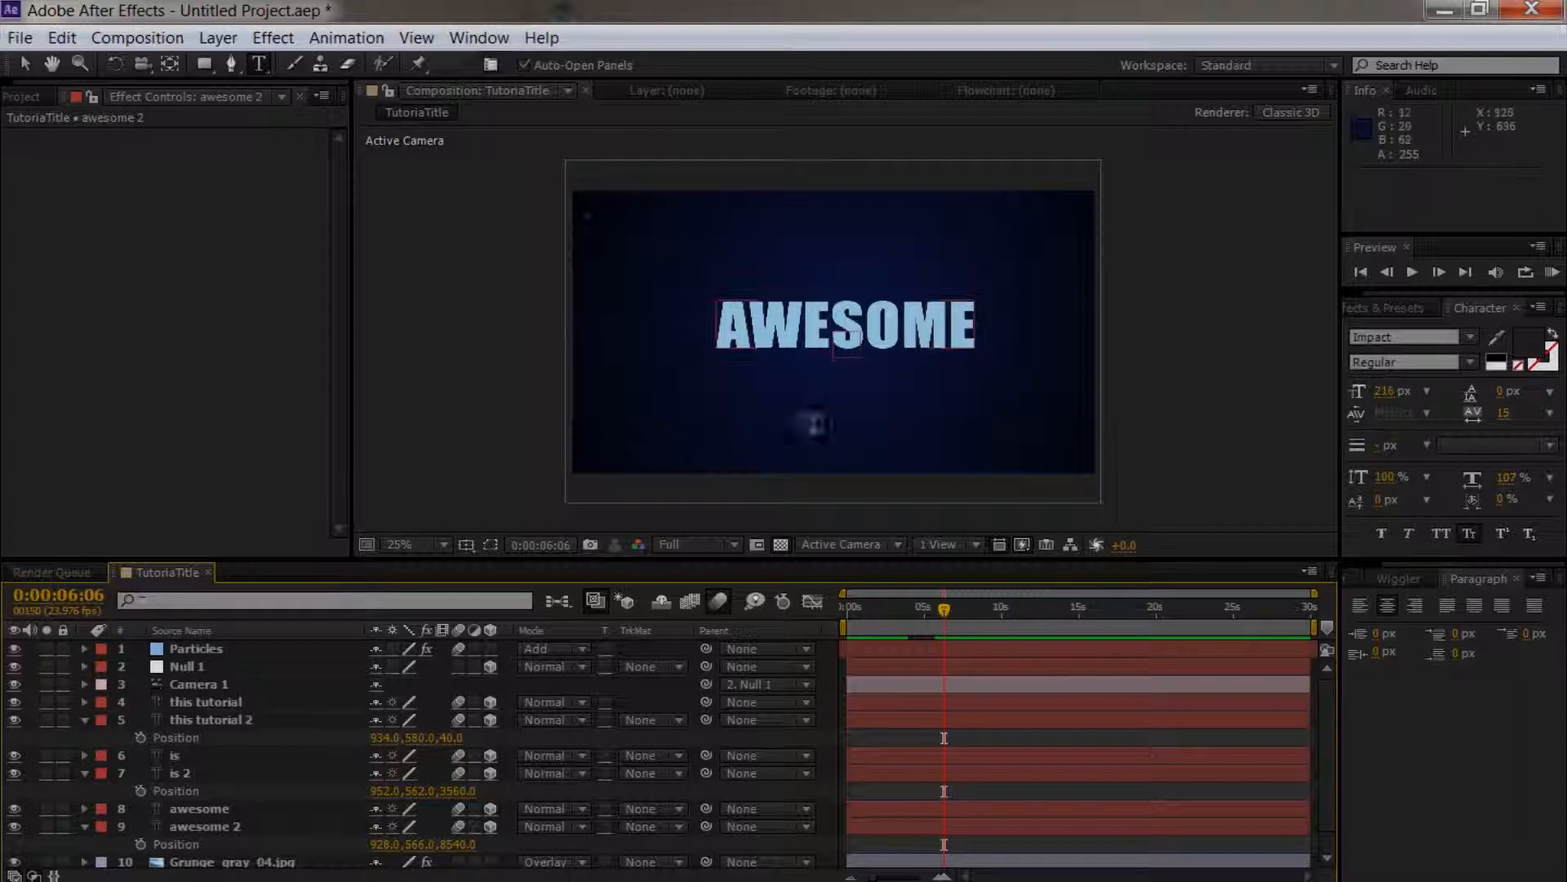
scroll(830, 406, "up", 4)
scroll(826, 400, "down", 2)
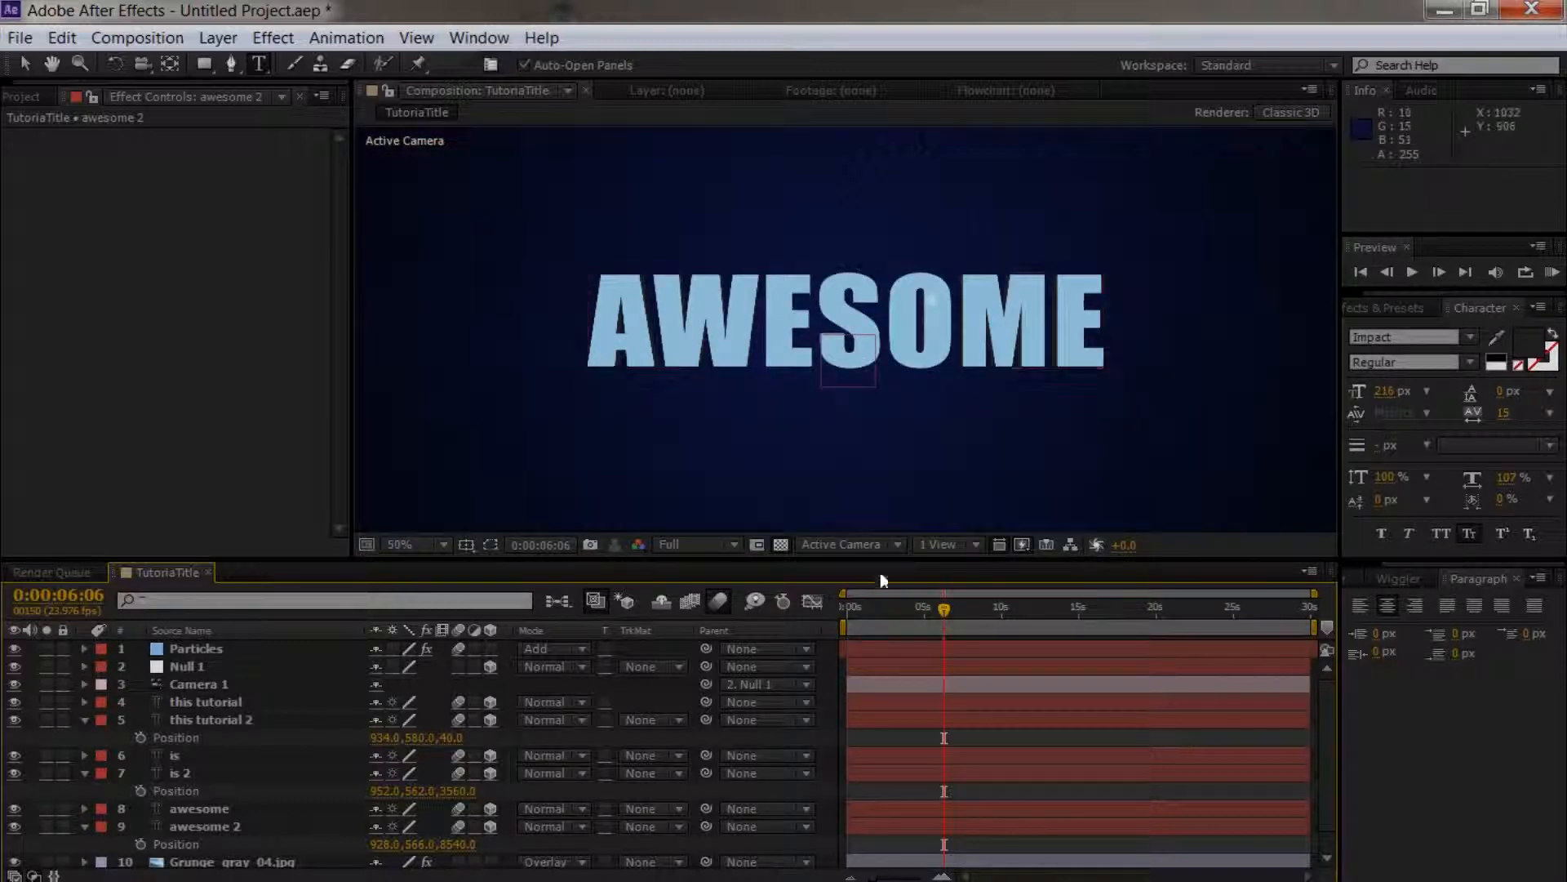
Step: Scrub from the start of the composition to 0:00:07:21 and end the work area there
left_click_drag(918, 604, 800, 625)
scroll(800, 535, "down", 2)
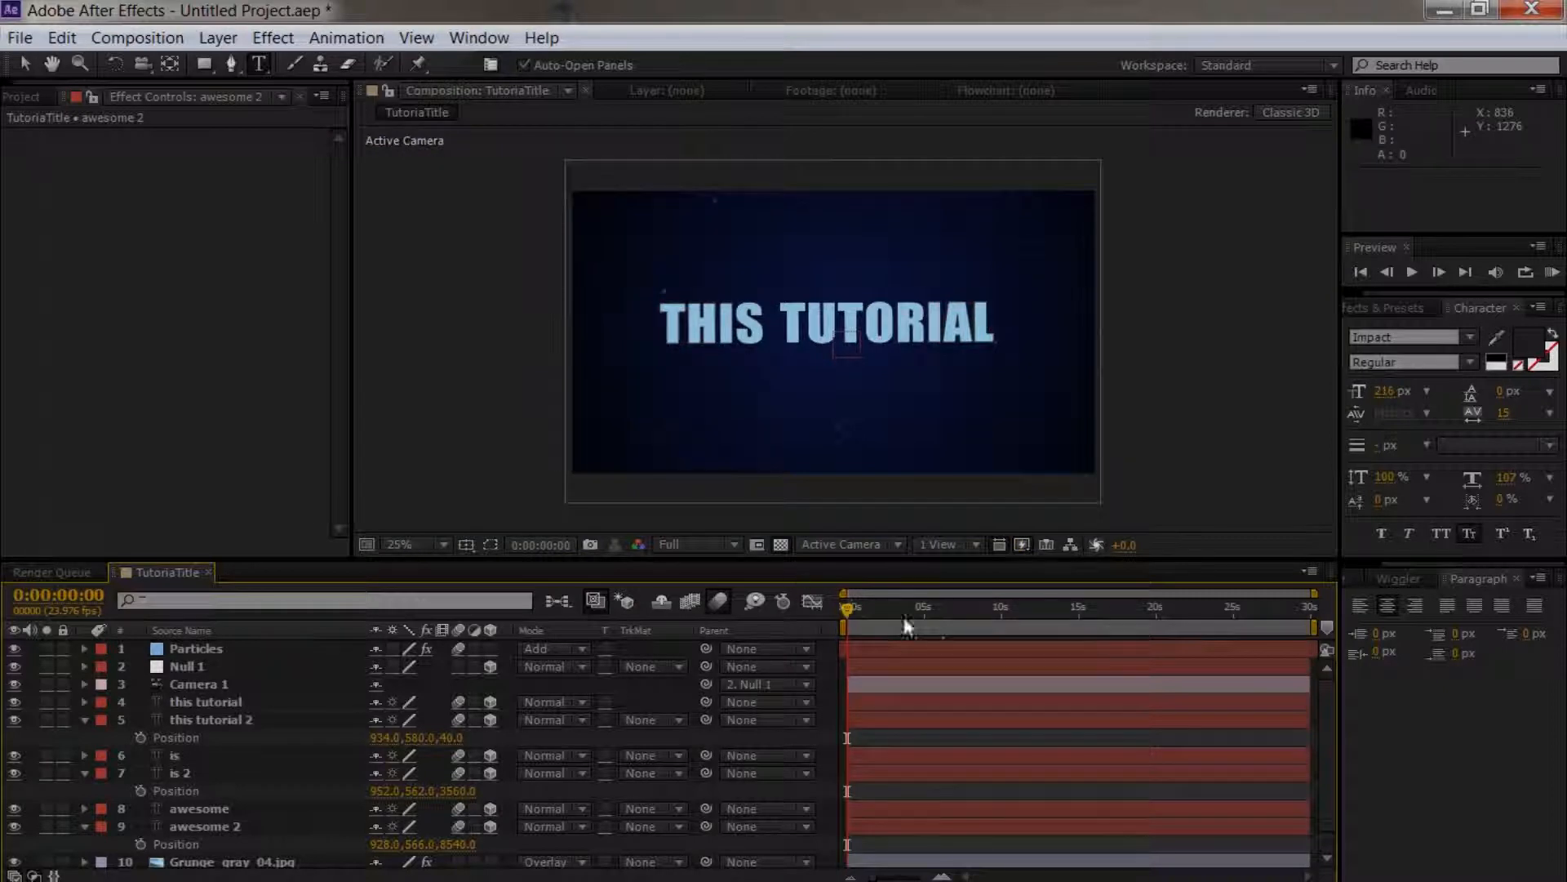
left_click_drag(856, 617, 969, 617)
key("n")
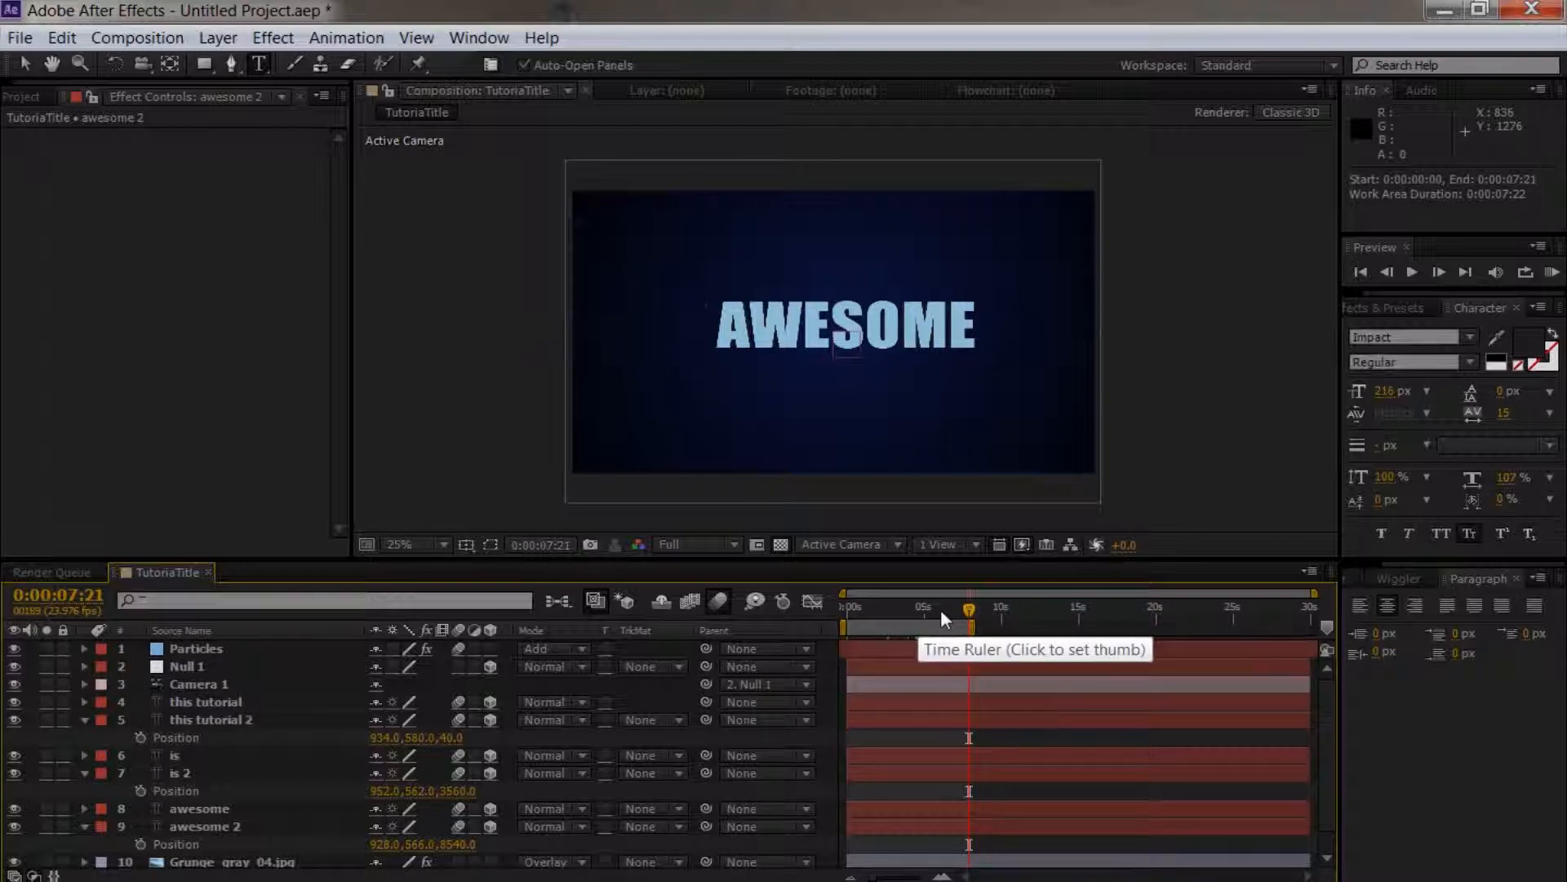
Step: Lower the composition view's resolution to Half and play a RAM preview of the work area
key("KP_0")
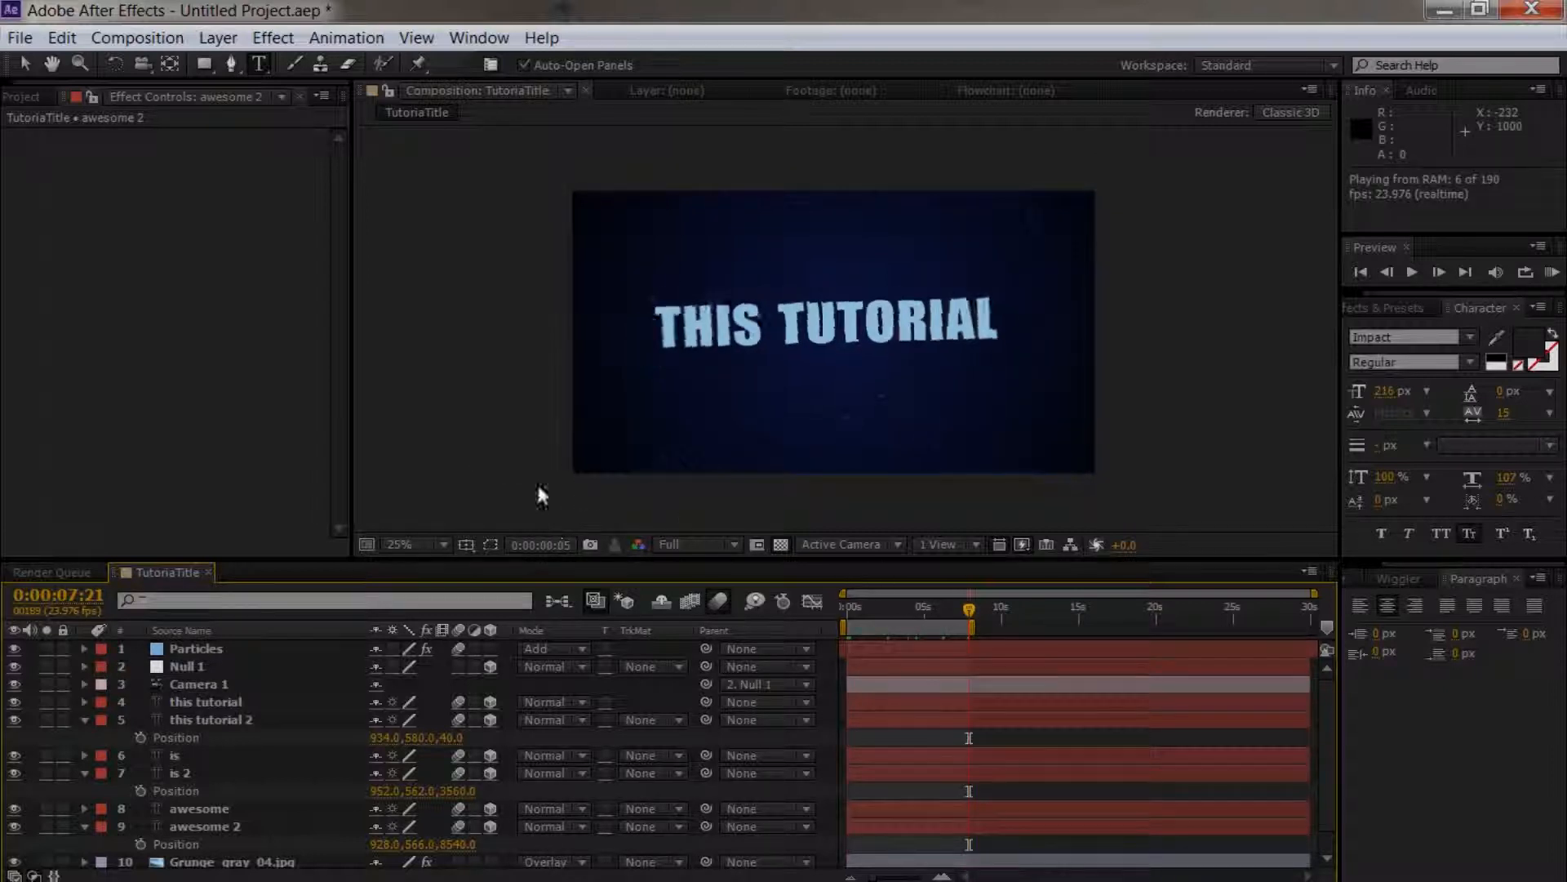
left_click(697, 545)
left_click(698, 545)
left_click(710, 626)
left_click(698, 545)
left_click(704, 636)
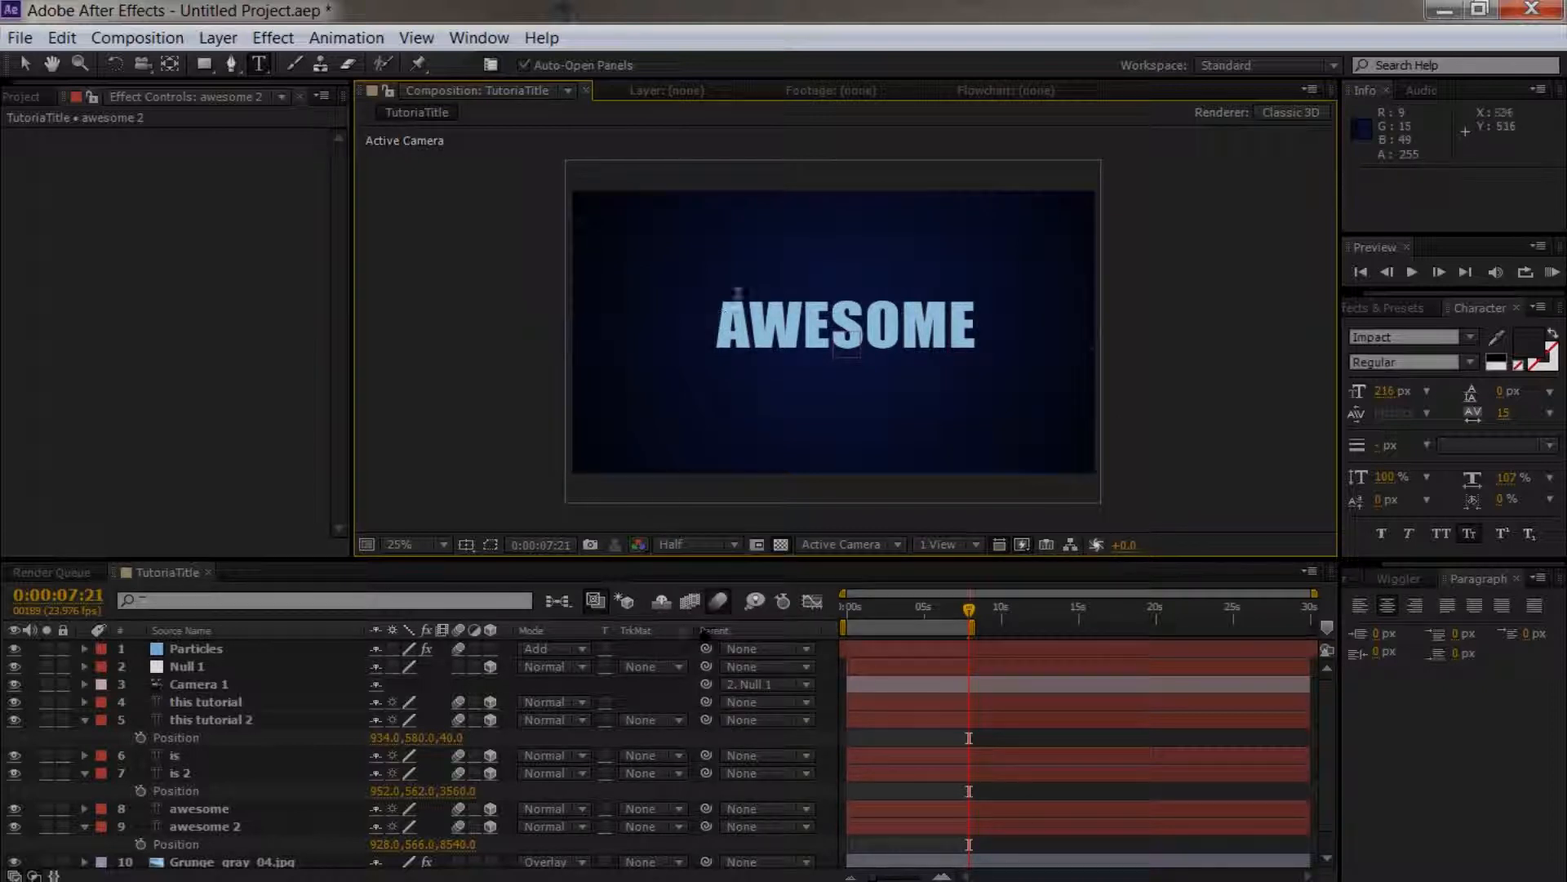
key("KP_0")
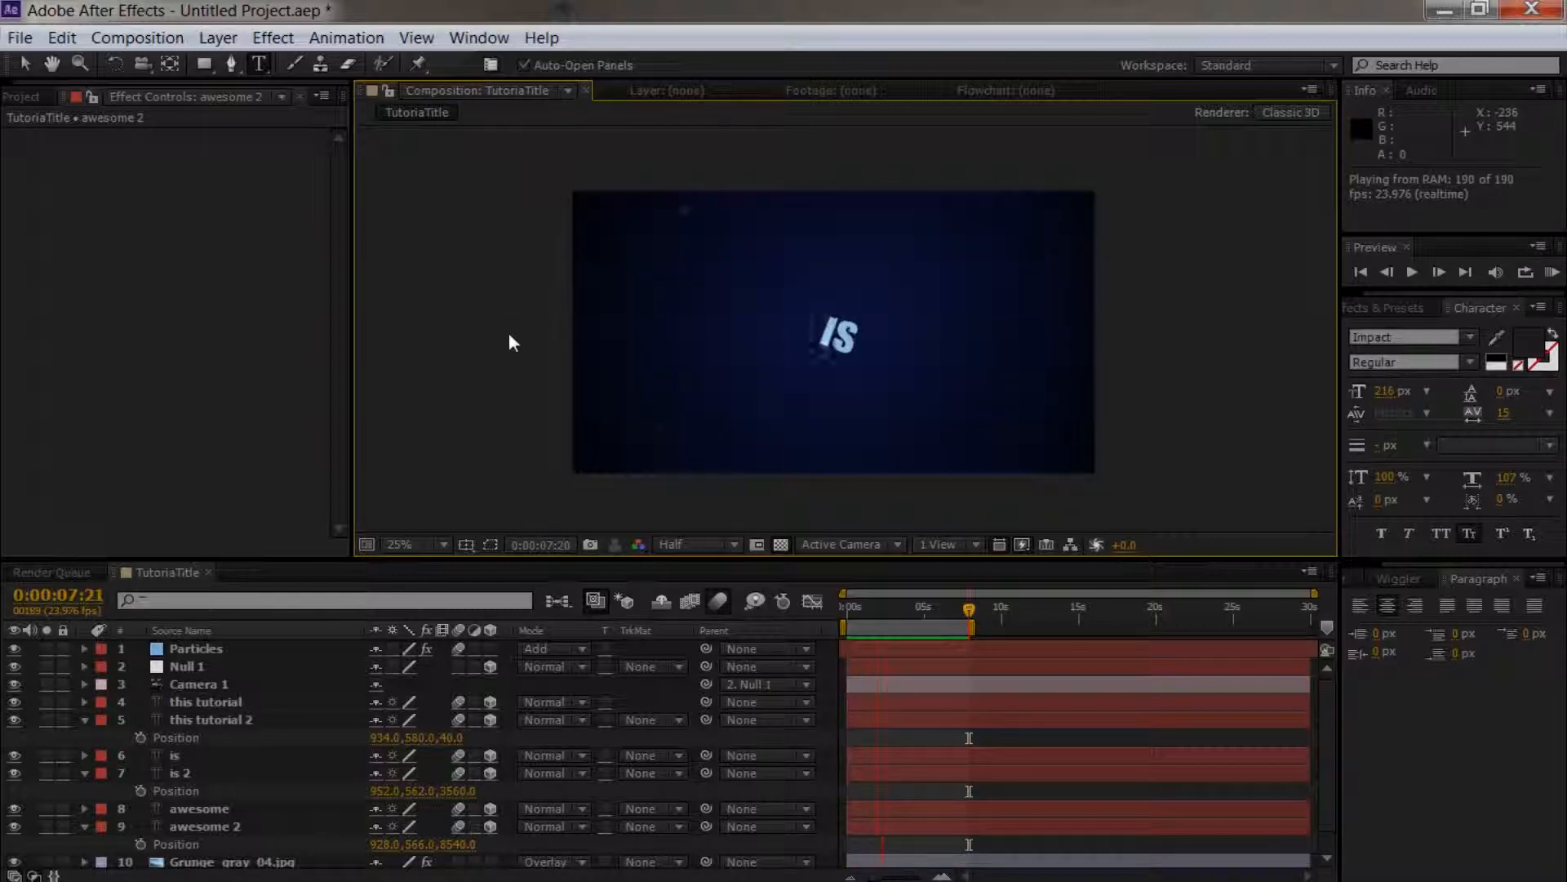
Step: Stop the preview and scrub to 0:00:01:17, where the camera flies through the first words
key("space")
left_click(926, 605)
left_click_drag(926, 606, 874, 609)
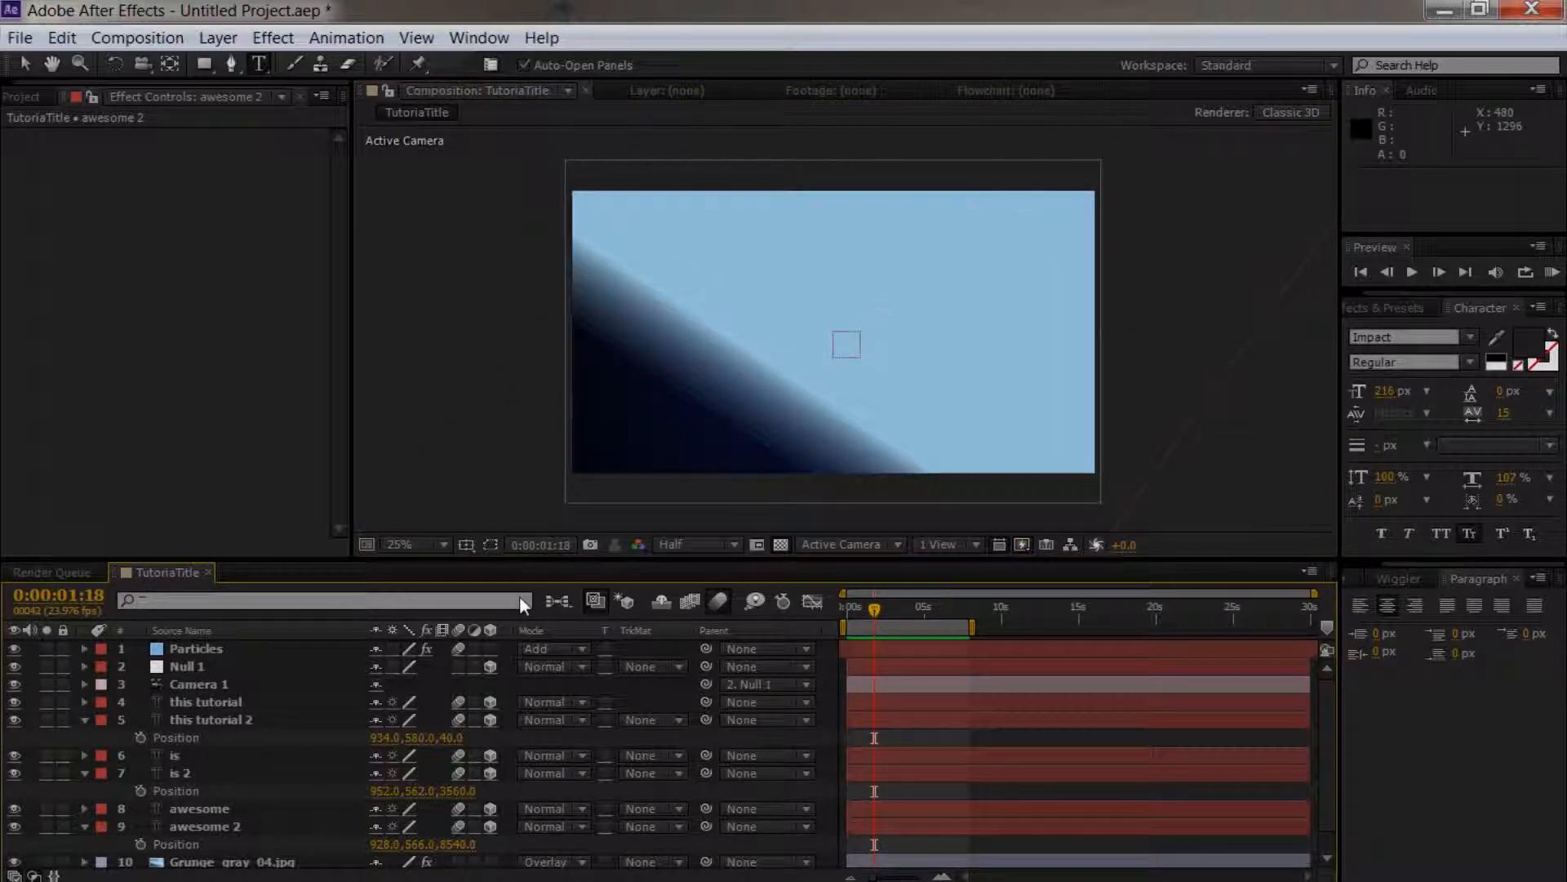
left_click_drag(869, 610, 865, 610)
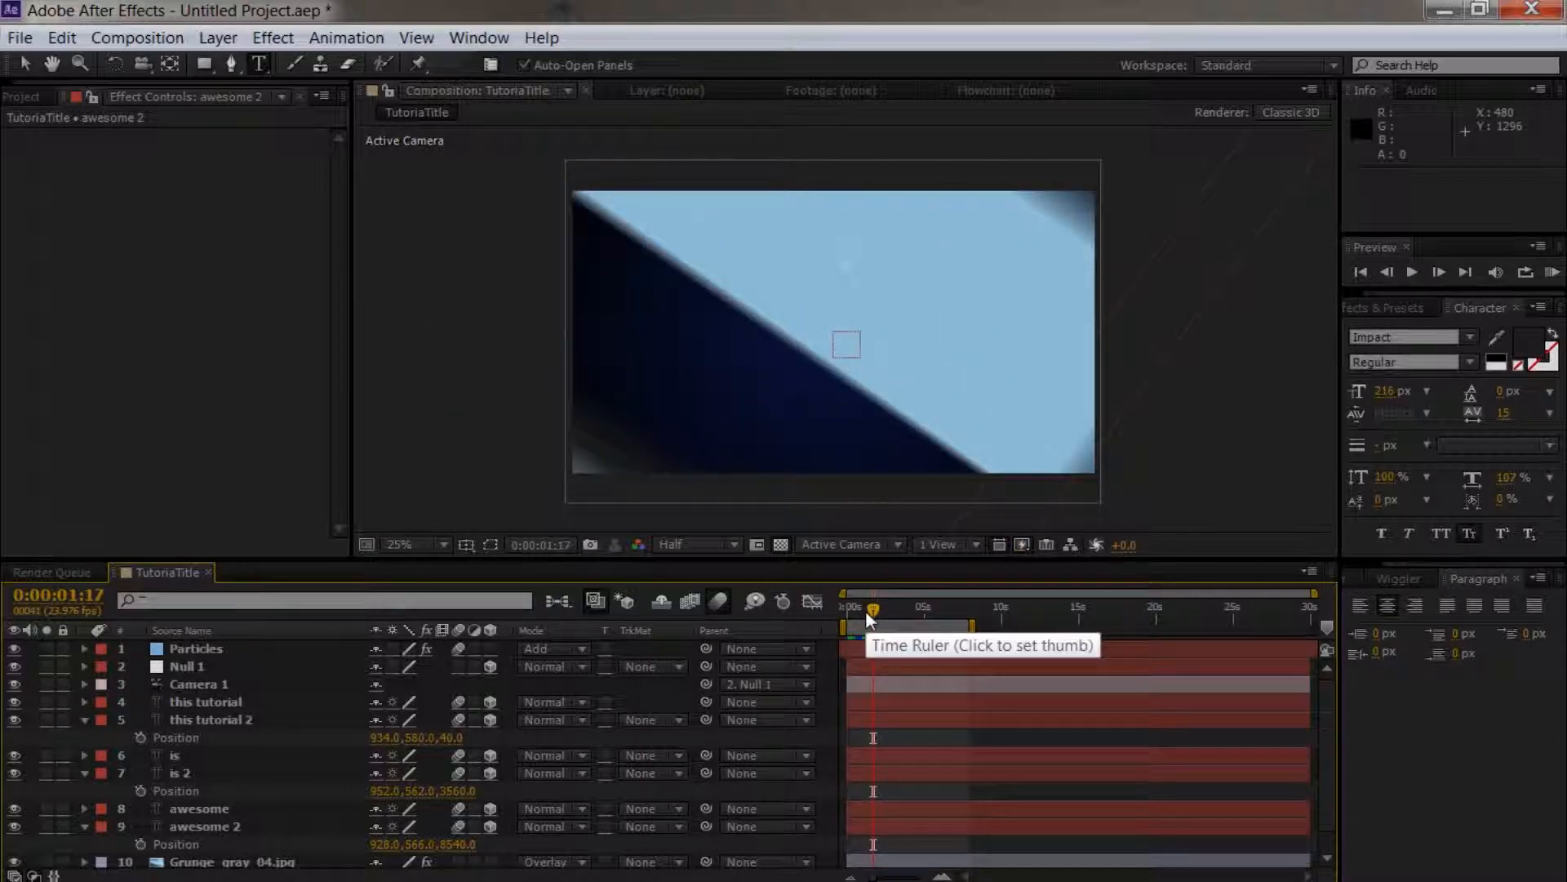
Step: Reveal the keyframes of Null 1 and move it to about X 983, Y 522.6 at 0:00:01:17, undoing any accidental extra move
left_click(208, 667)
key("u")
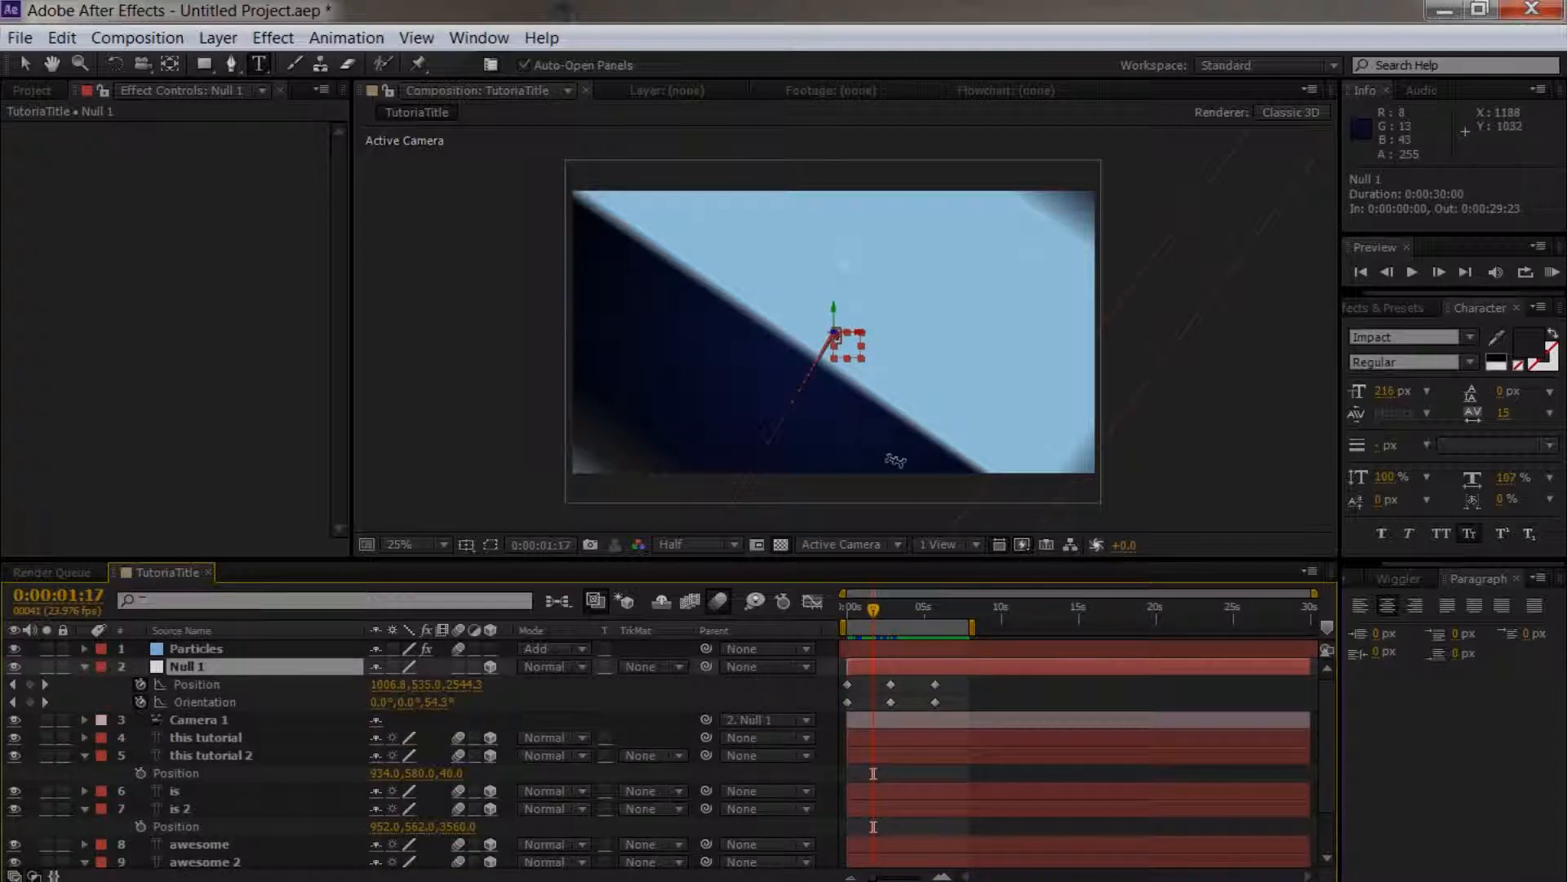
key("v")
left_click_drag(838, 338, 844, 356)
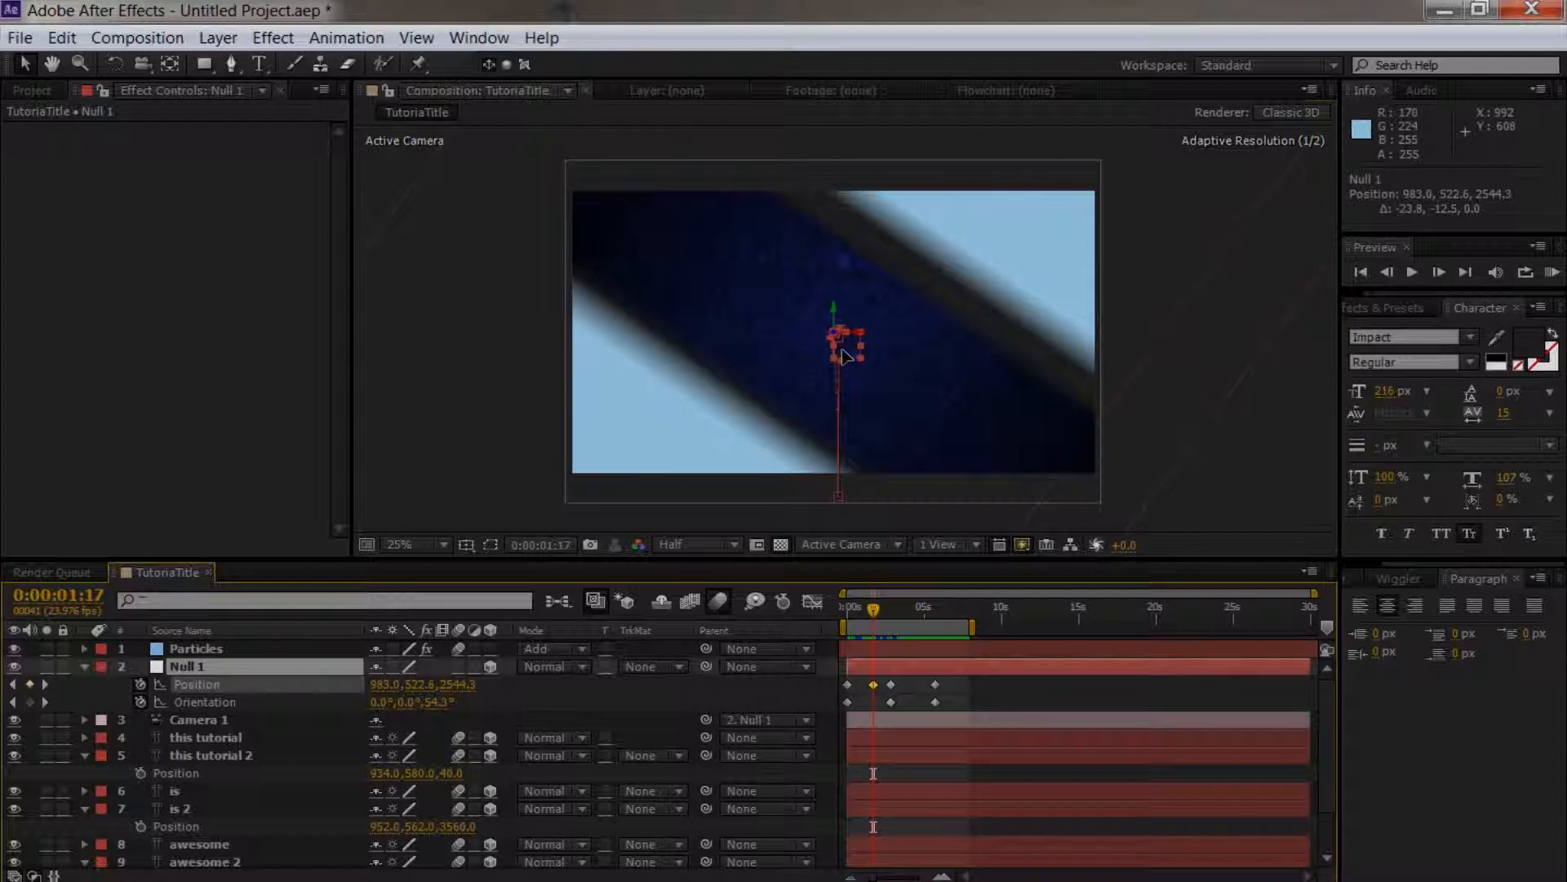
key("ctrl+z")
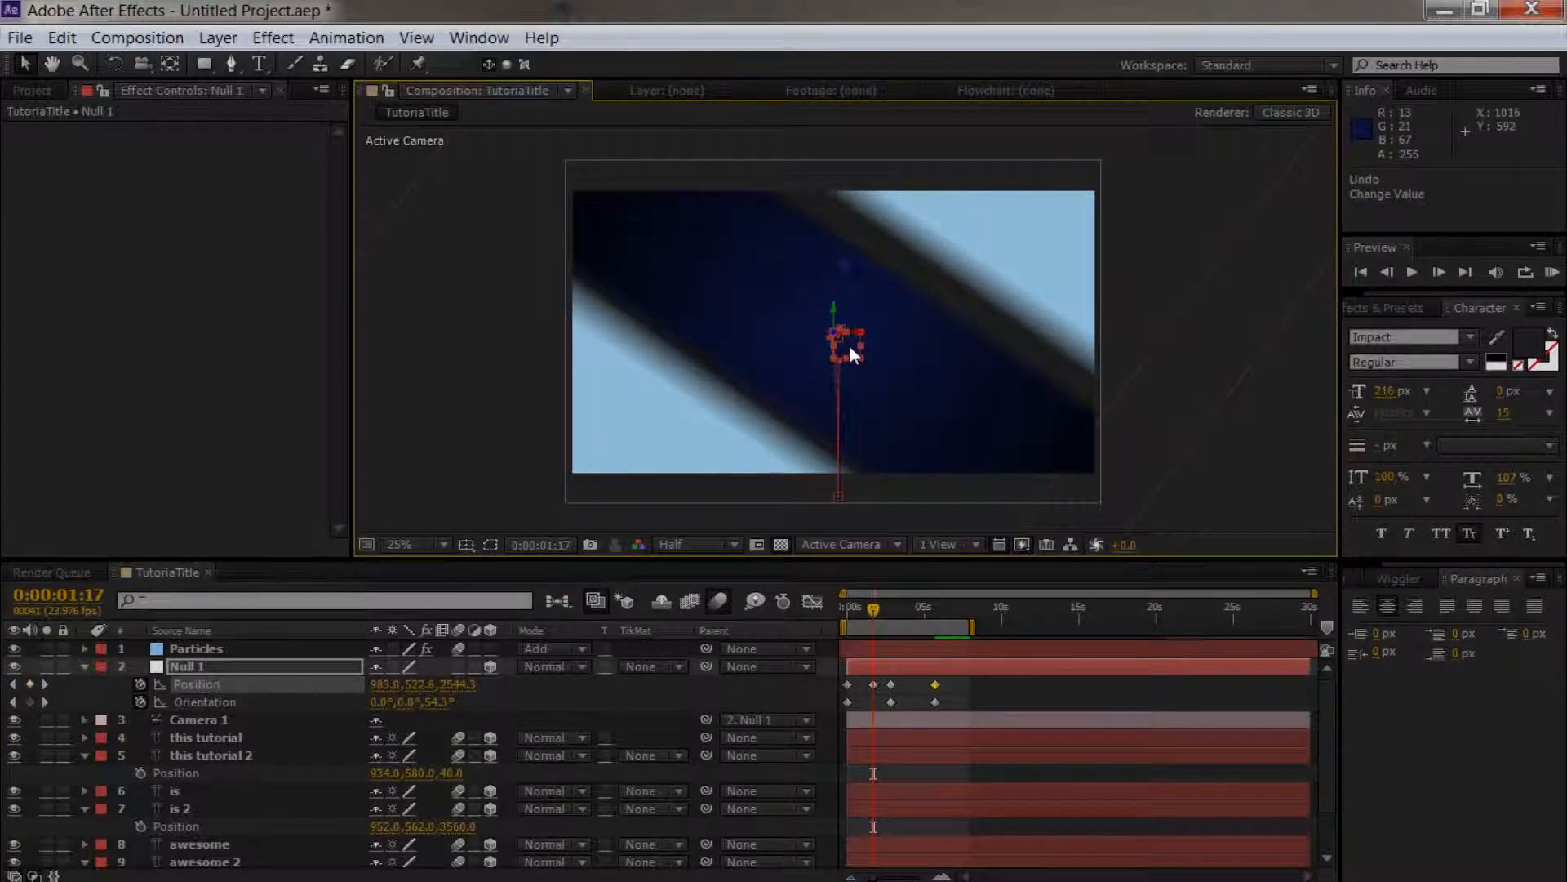
left_click(851, 351)
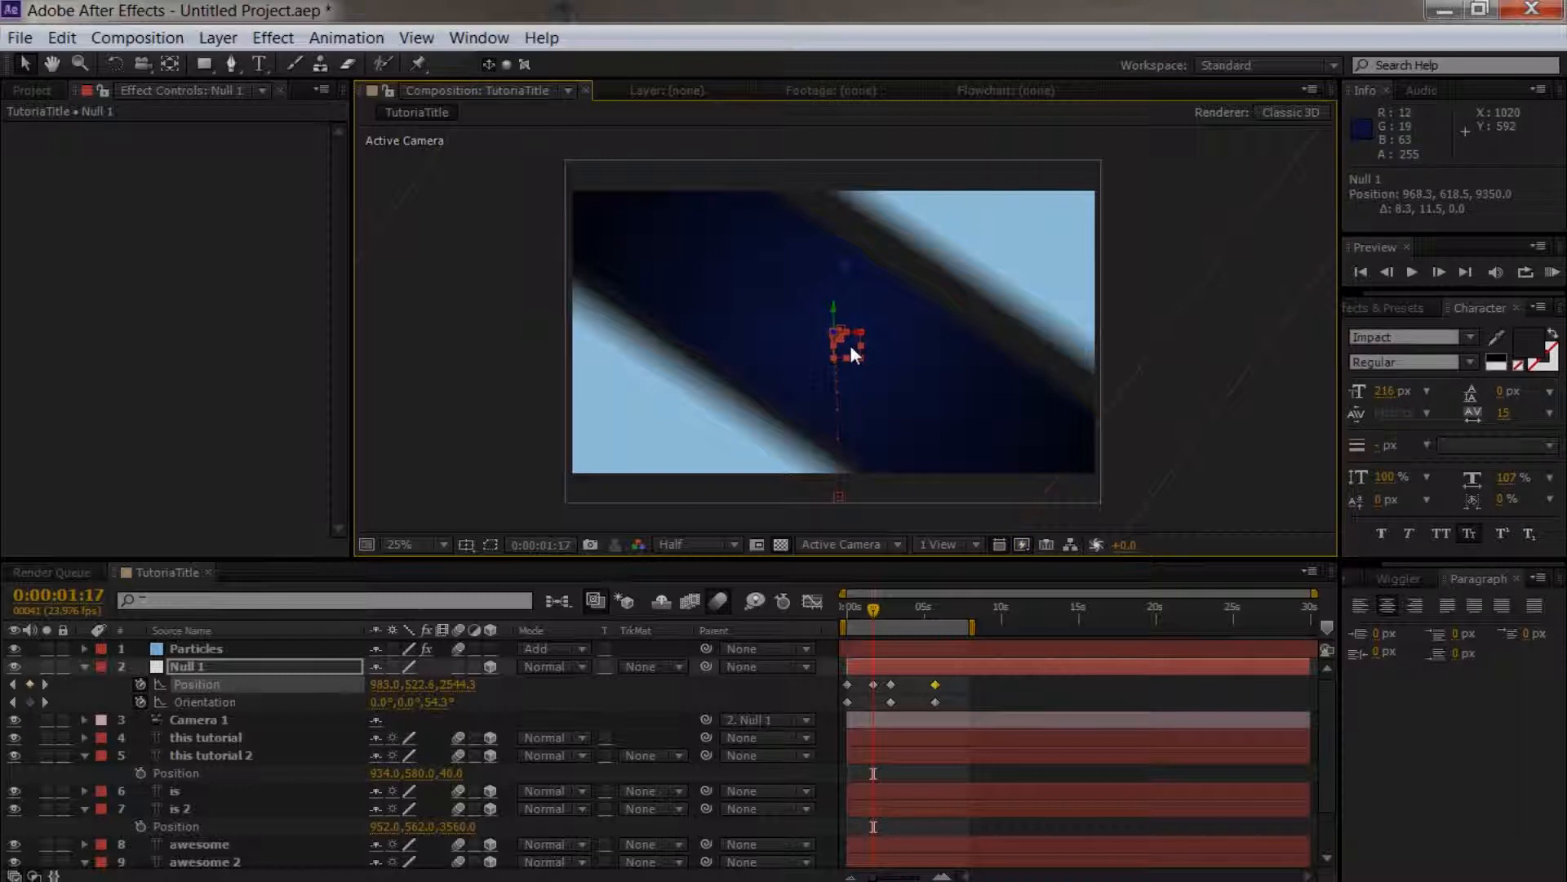
key("ctrl+z")
Step: Scrub through the animation from the start to 0:00:07:03 to check the camera movement and particles
left_click_drag(869, 609, 840, 612)
left_click(196, 646)
left_click_drag(844, 605, 957, 609)
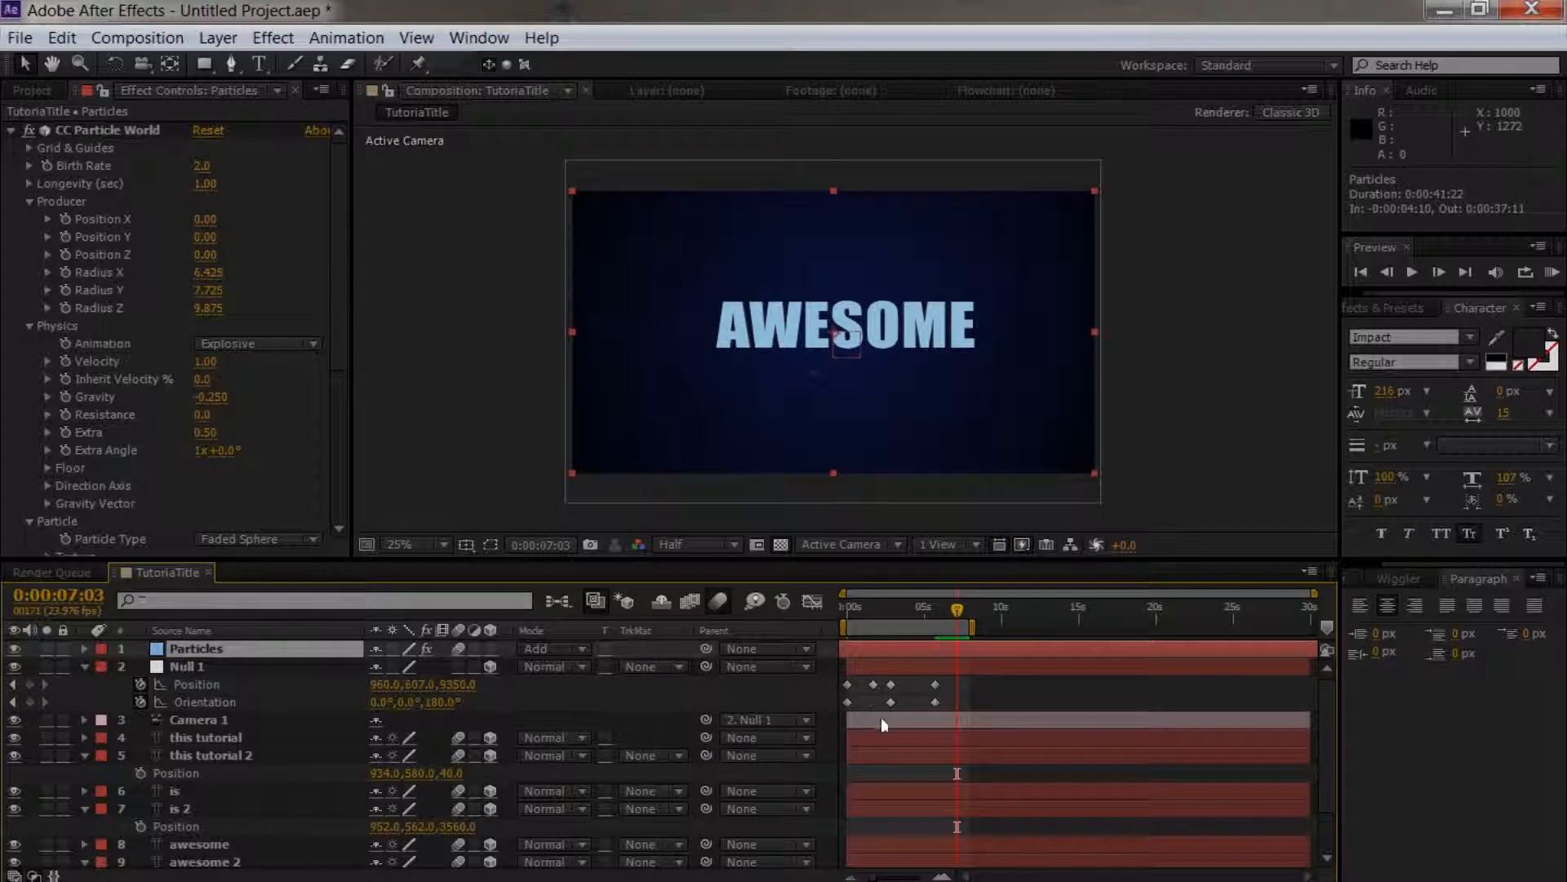
Step: Apply Easy Ease to the last Position and Orientation keyframes of Null 1
left_click(195, 666)
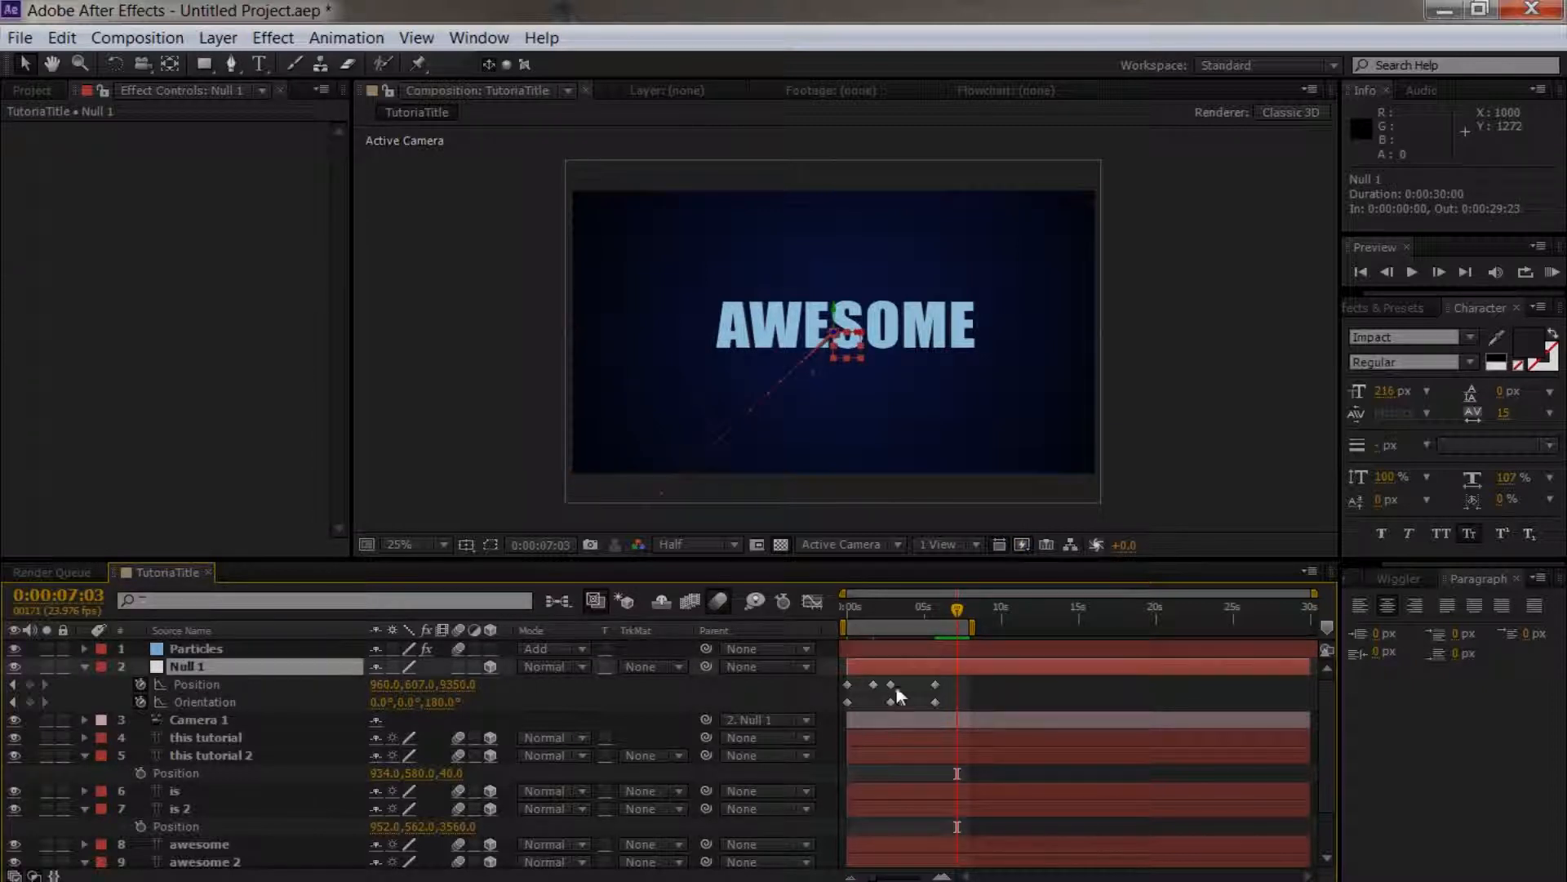
left_click_drag(946, 673, 928, 720)
key("ctrl+z")
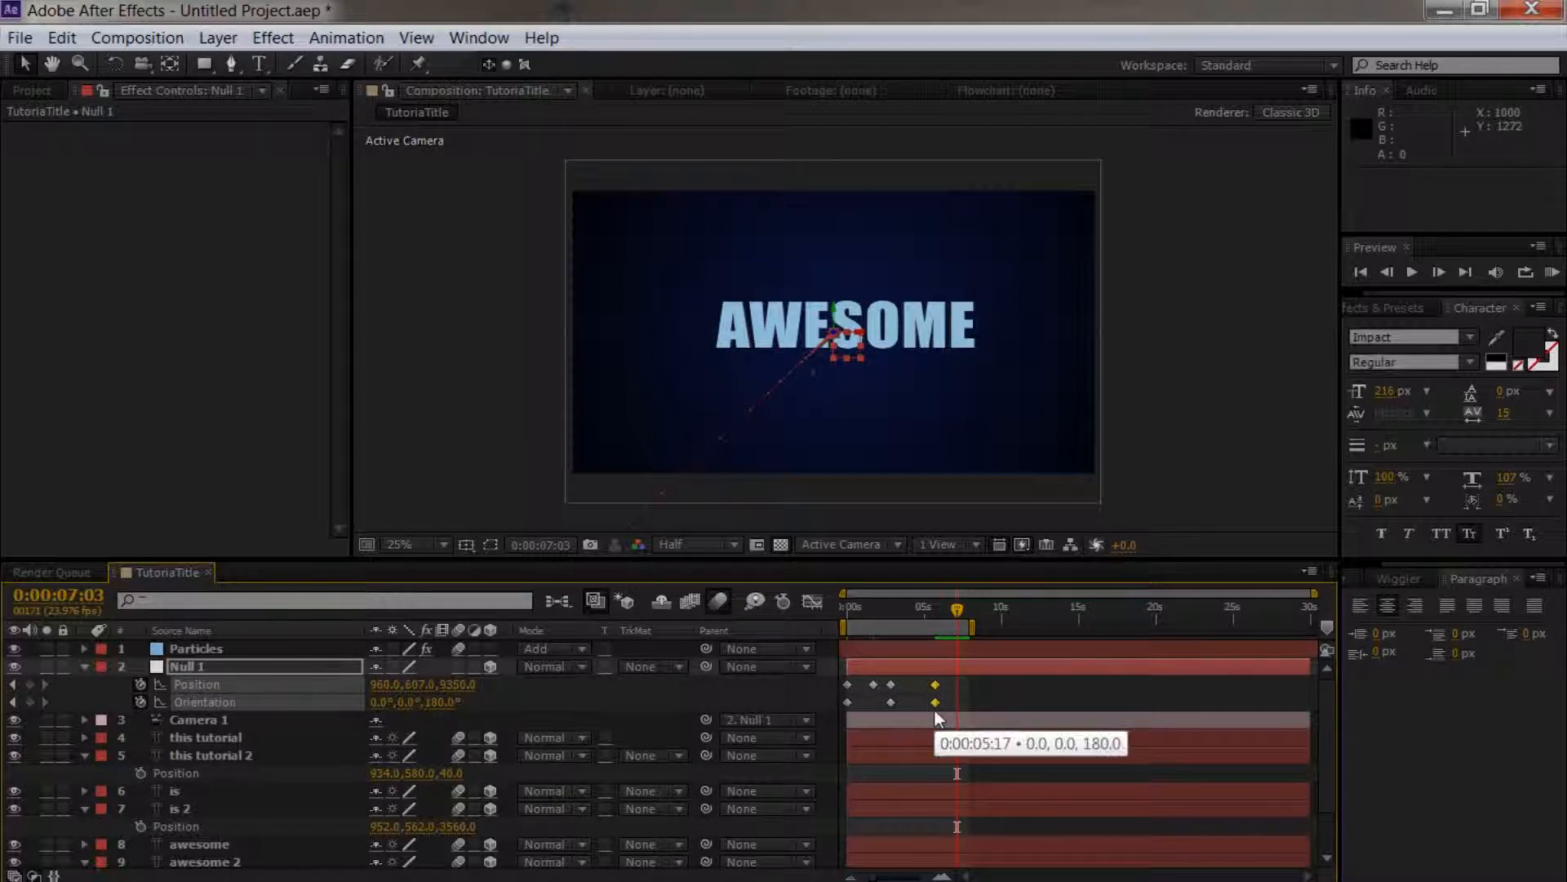
right_click(934, 686)
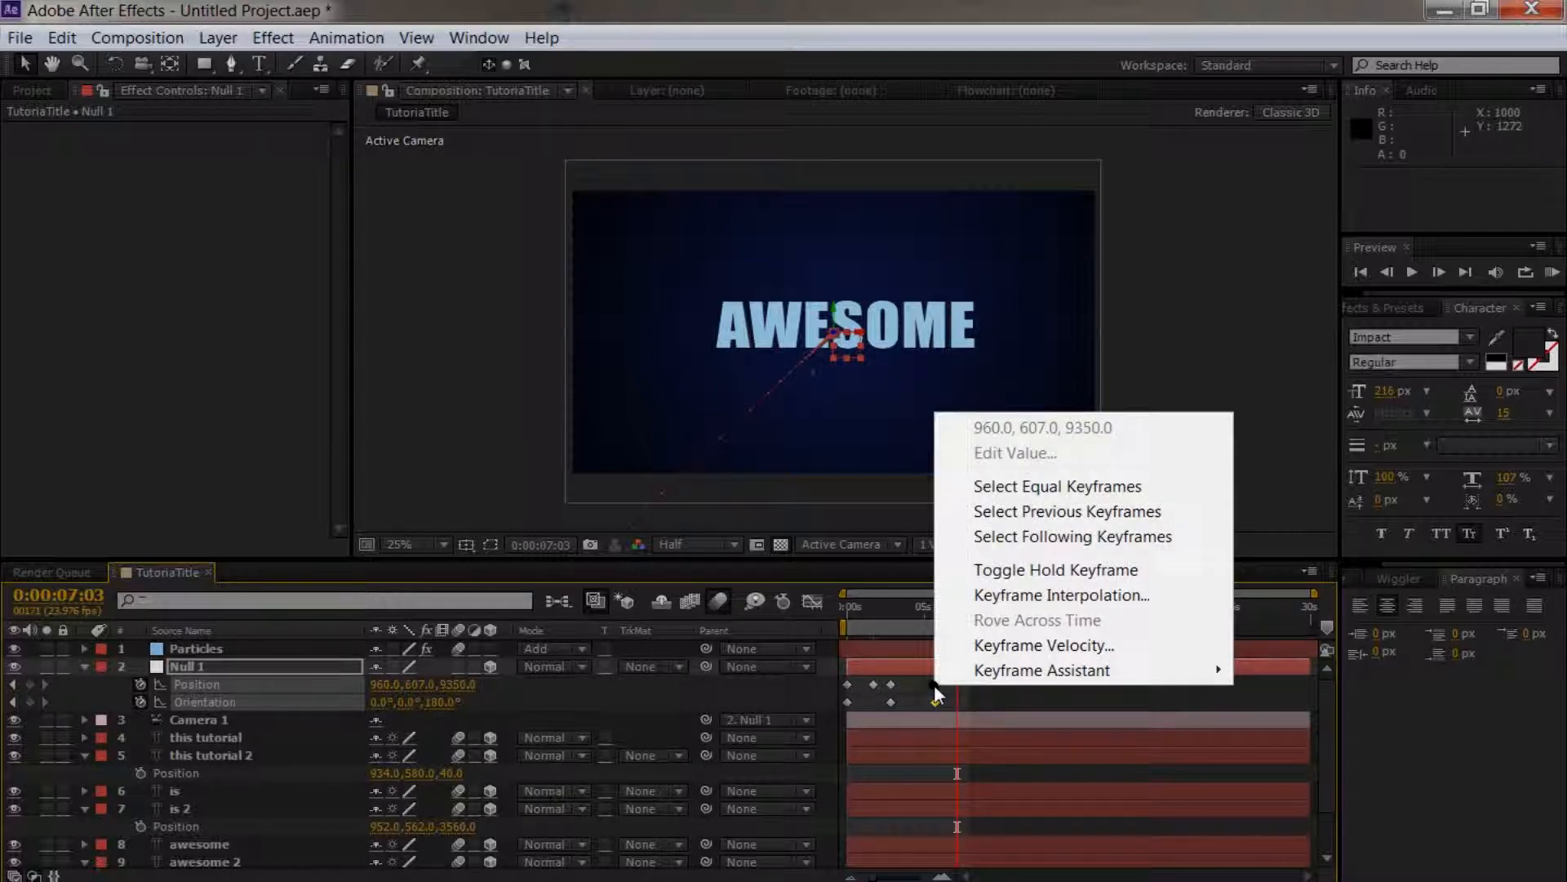
mouse_move(1003, 678)
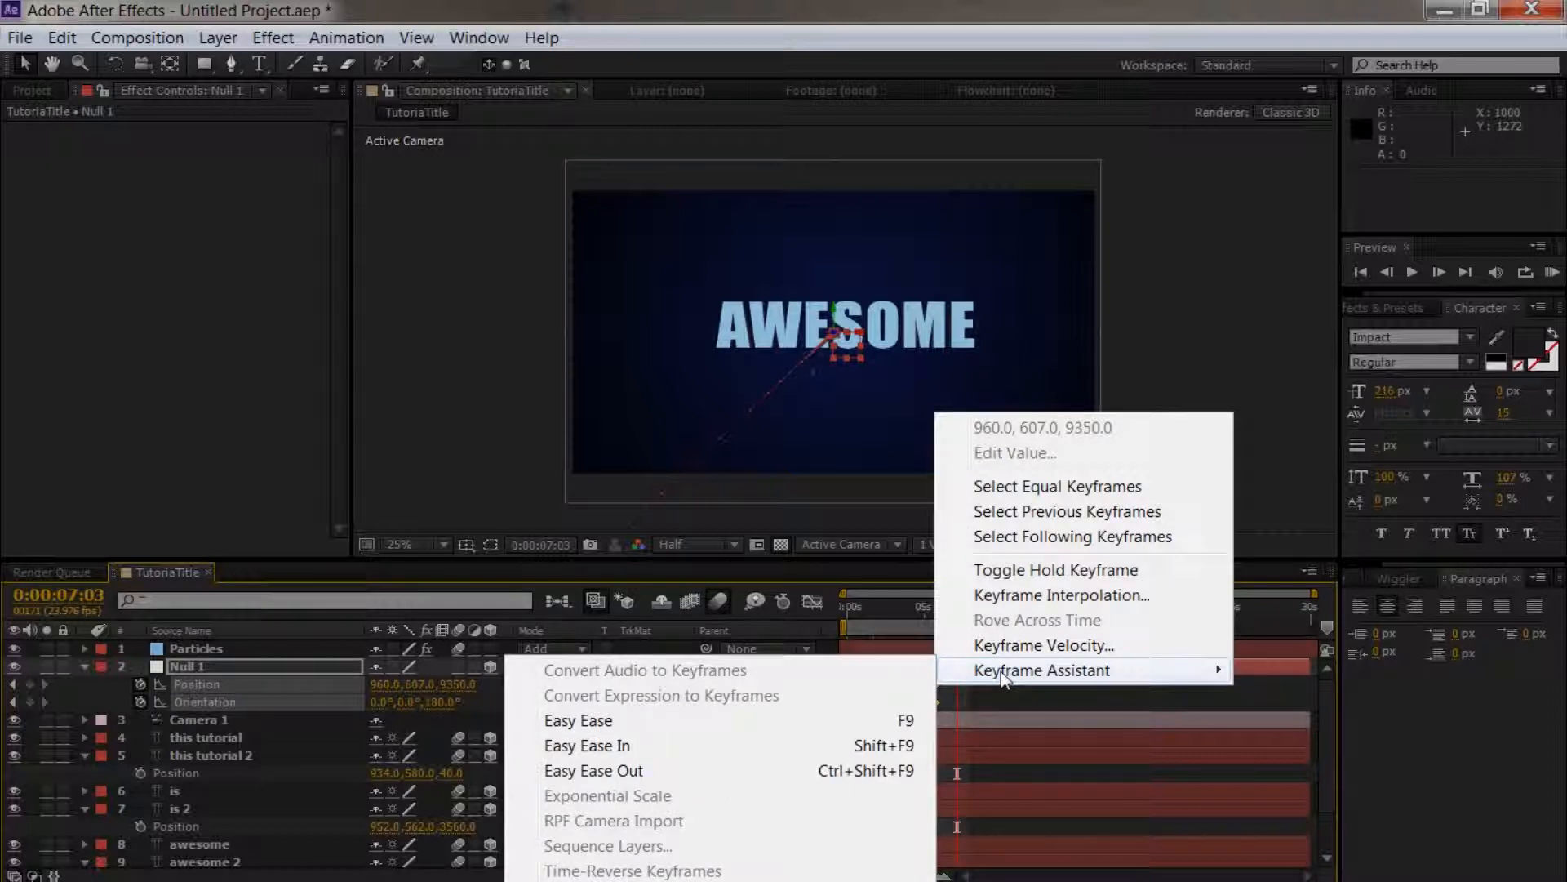
left_click(857, 720)
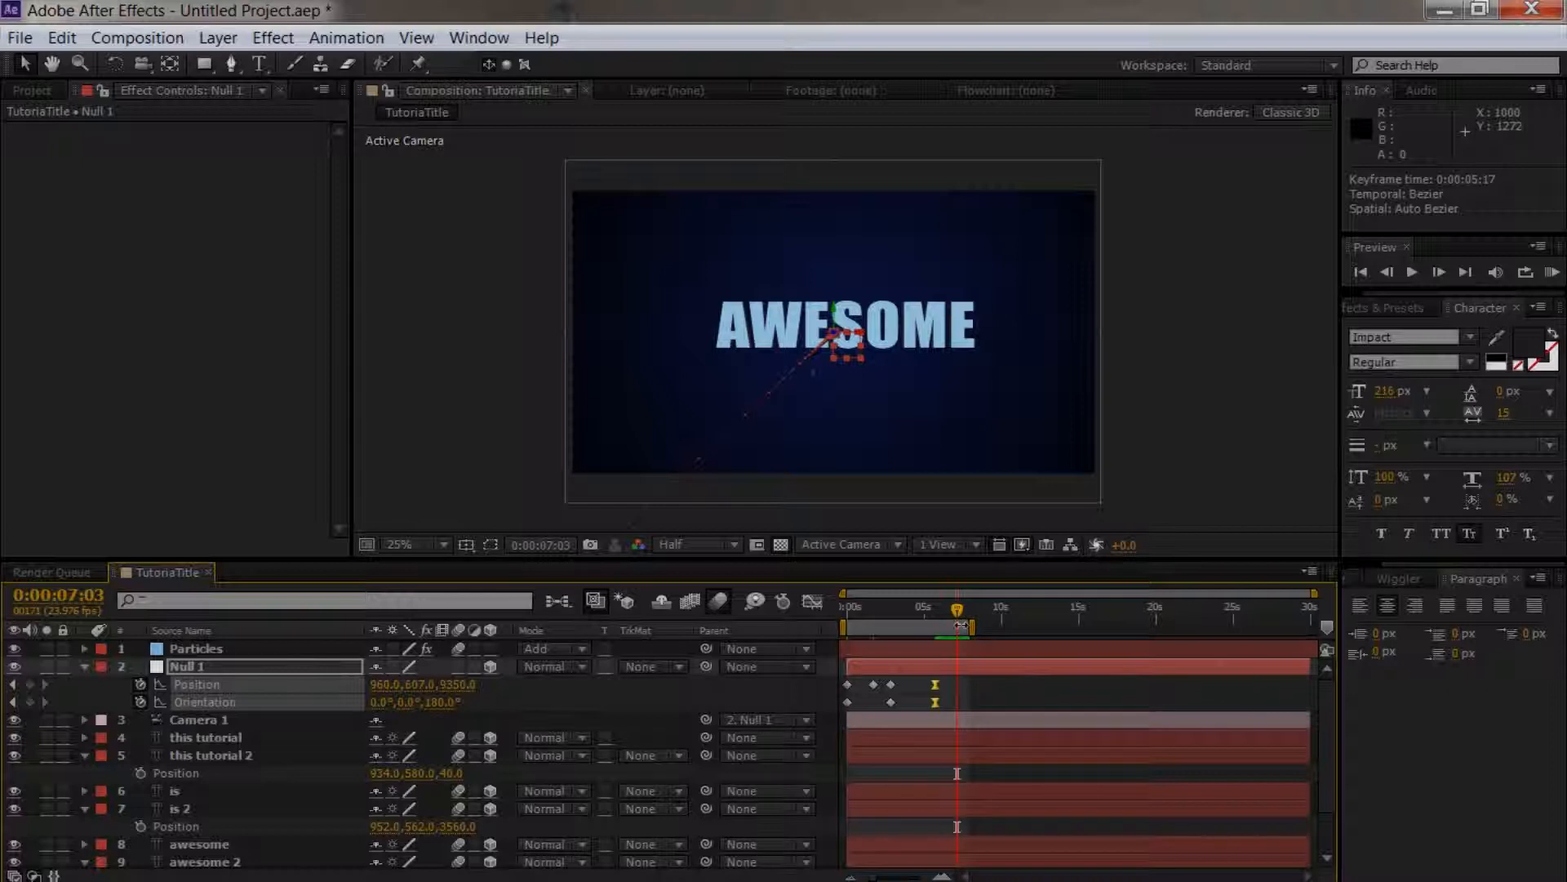
Step: Examine the eased ending of the Null 1 movement in the Graph Editor while scrubbing to 0:00:05:22, and return to the layer bars
left_click(937, 615)
mouse_move(937, 616)
left_mouse_down()
mouse_move(898, 621)
mouse_move(921, 616)
left_mouse_up()
left_click(811, 601)
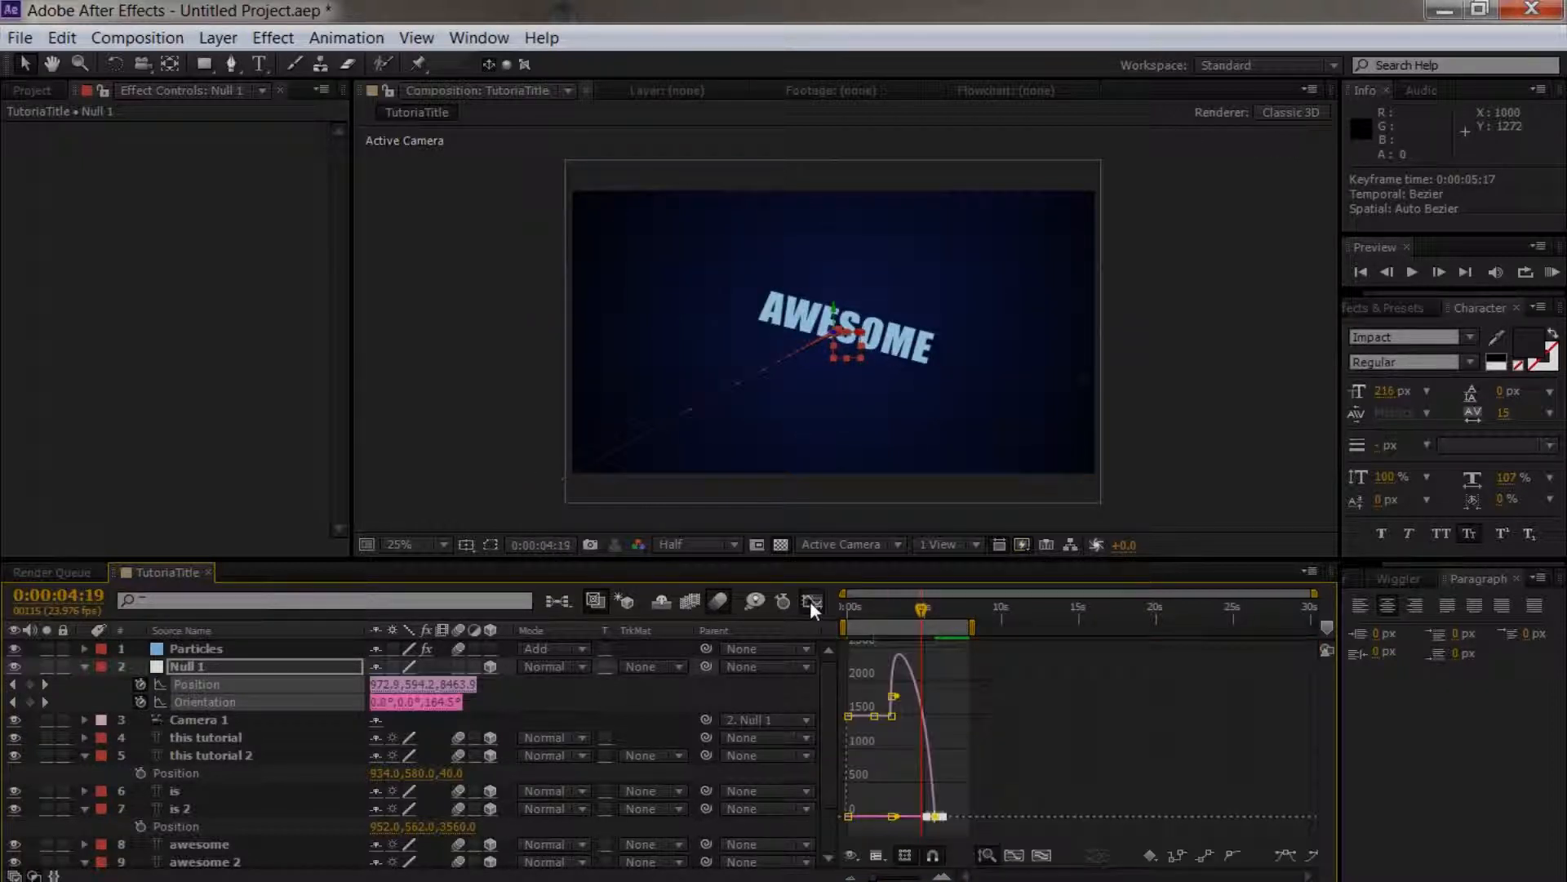
mouse_move(909, 604)
left_mouse_down()
mouse_move(887, 605)
mouse_move(937, 605)
left_mouse_up()
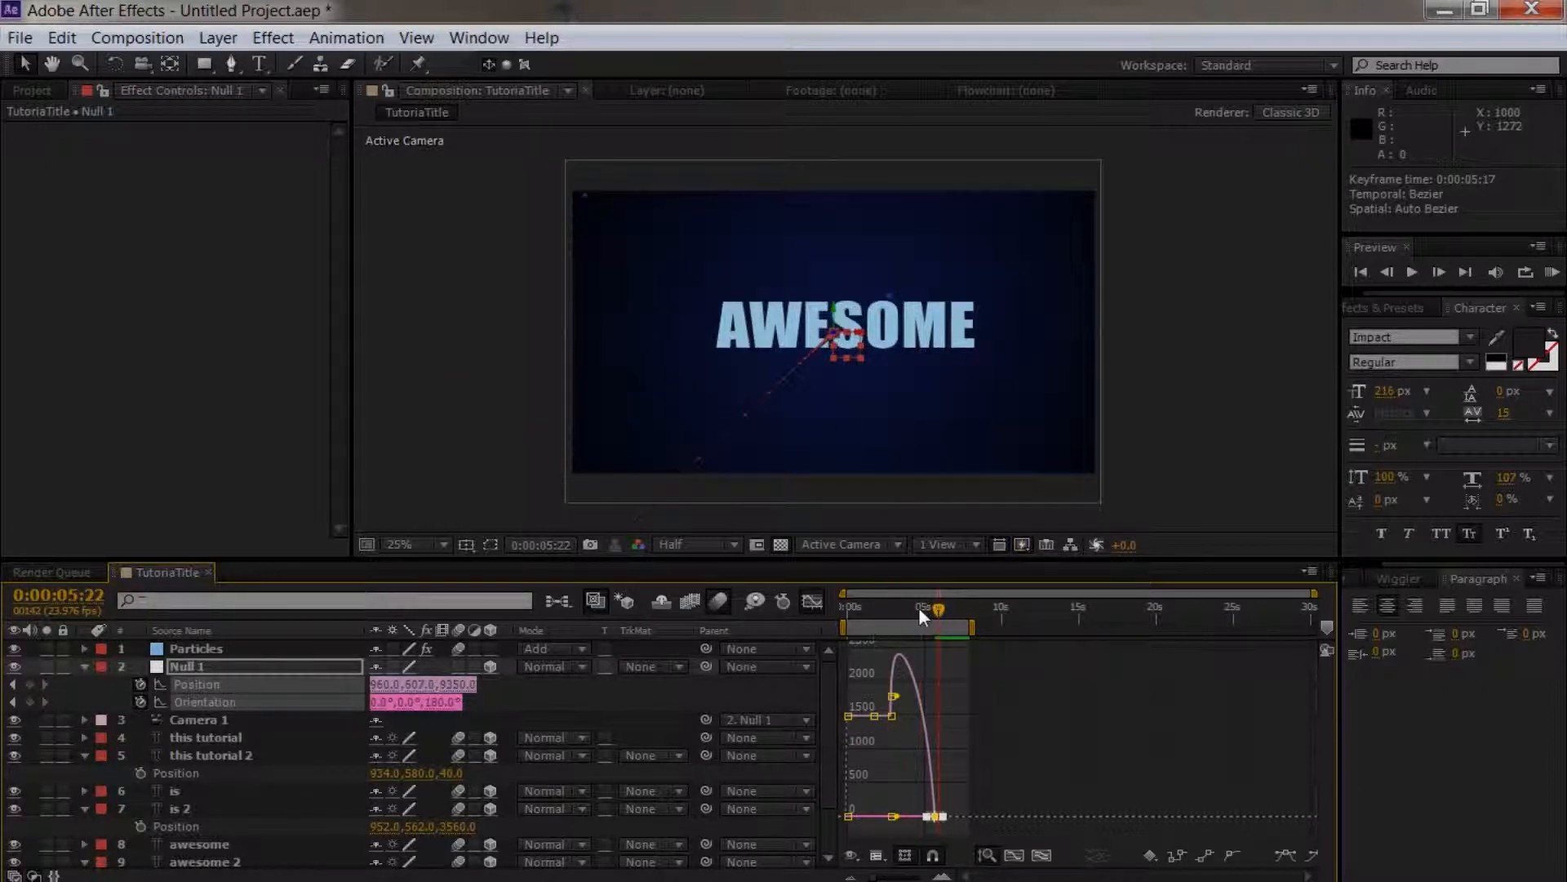
left_click(814, 598)
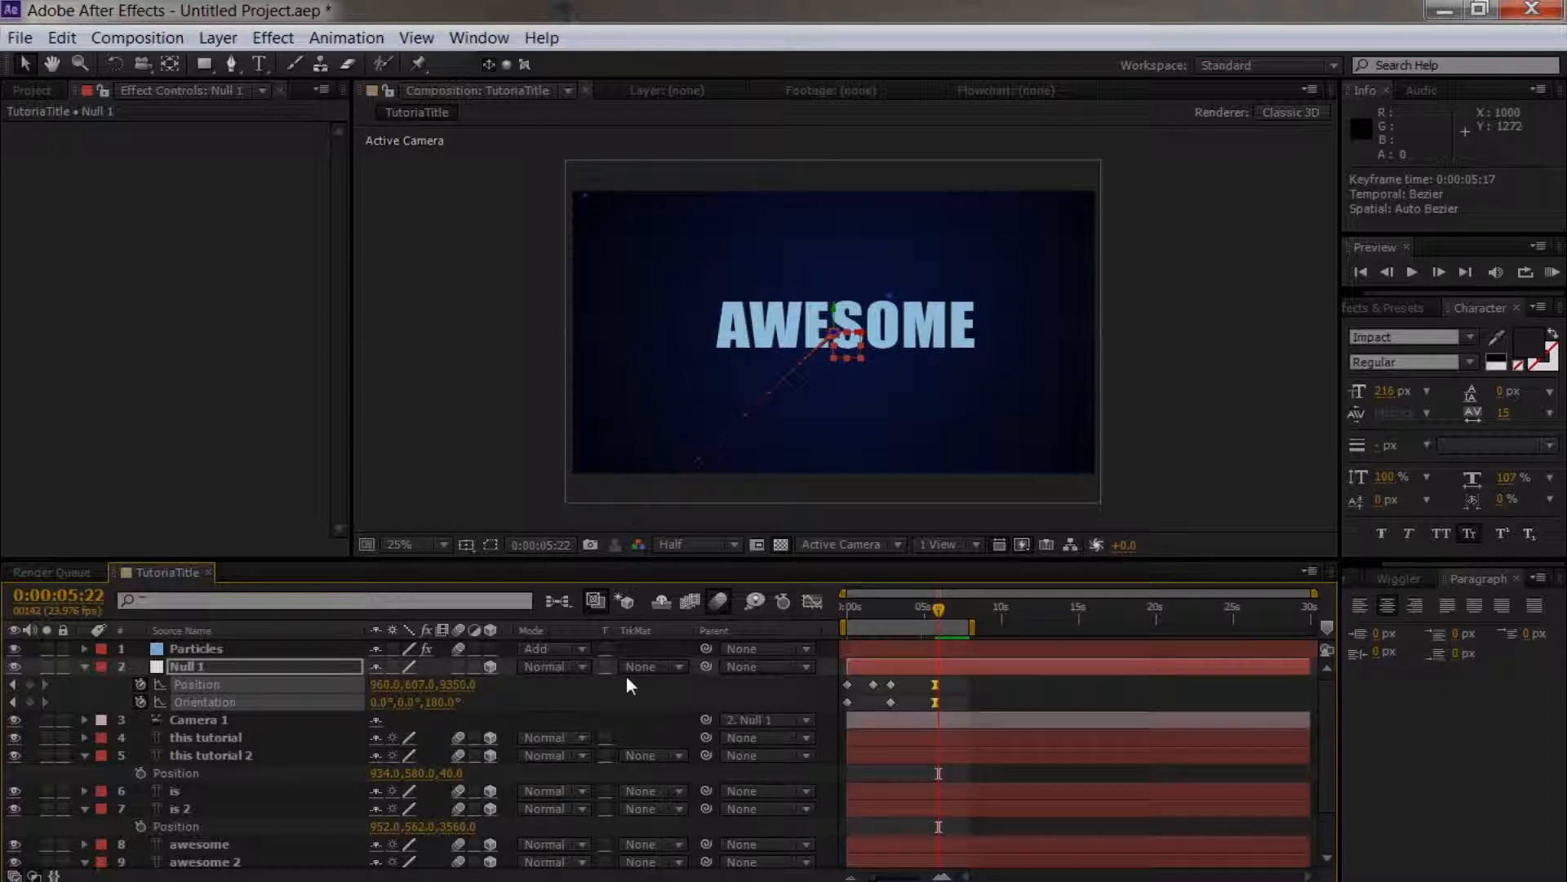
Step: Collapse the revealed properties of Null 1, "this tutorial 2", "is 2" and "awesome 2" and deselect everything
left_click(83, 666)
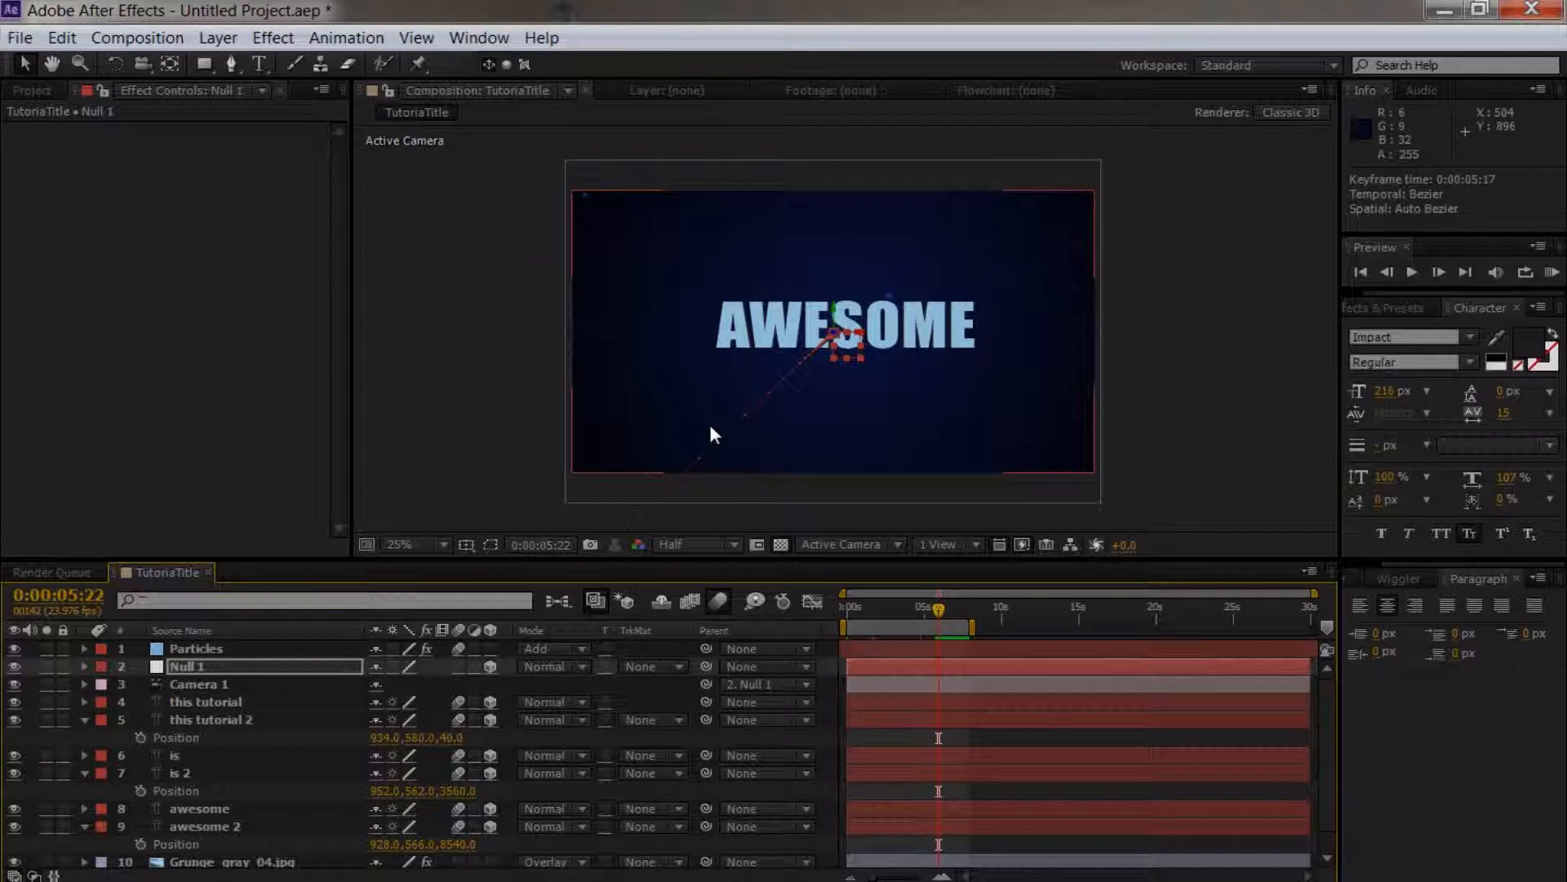
left_click(492, 428)
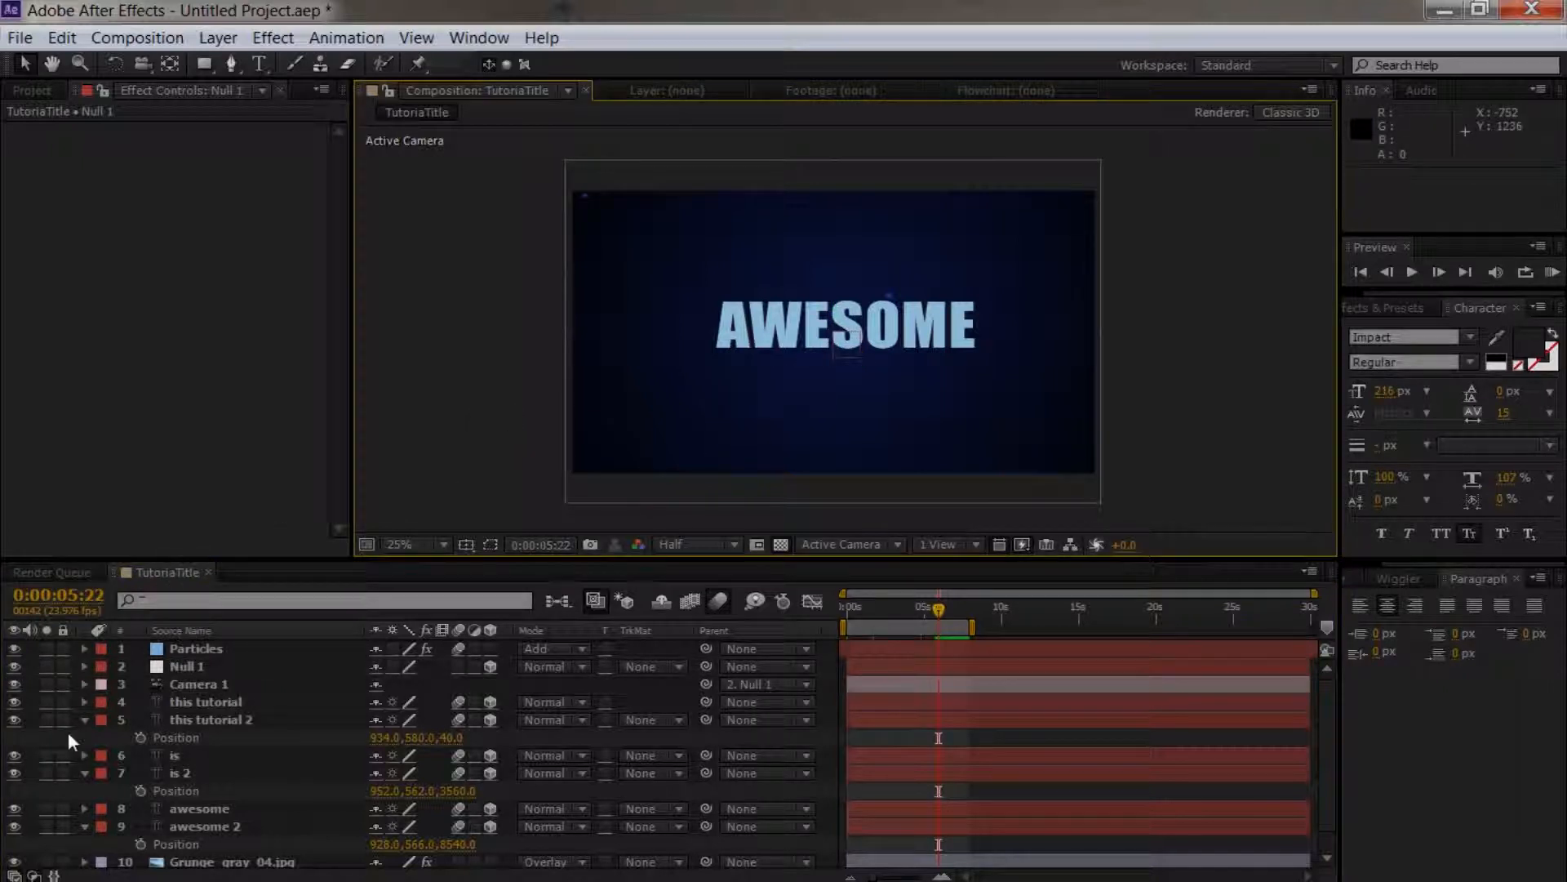
left_click(85, 719)
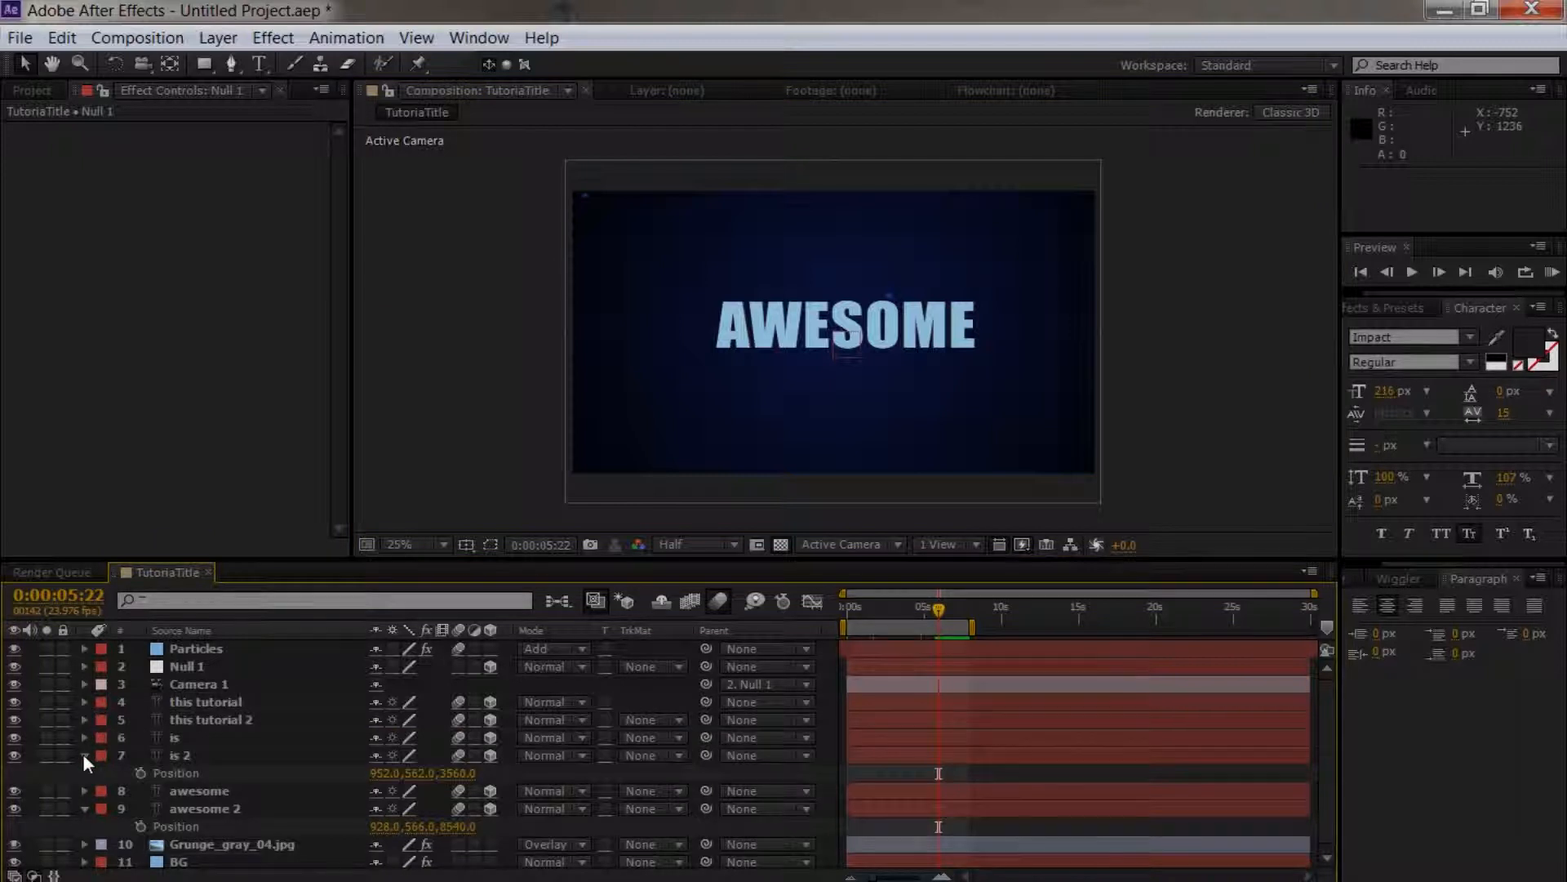
left_click(83, 754)
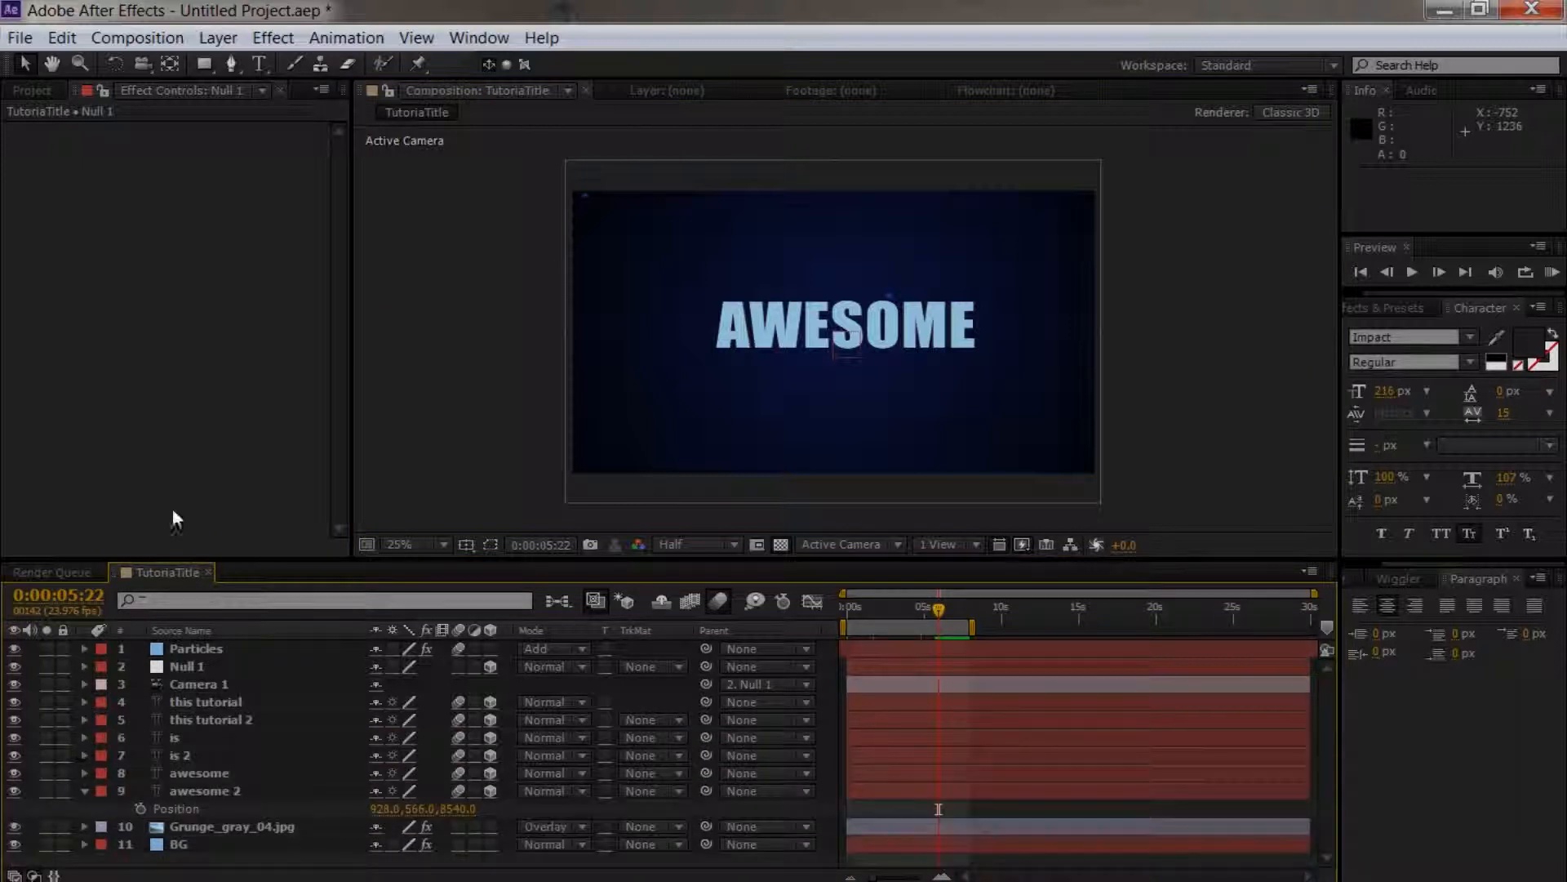
left_click(84, 790)
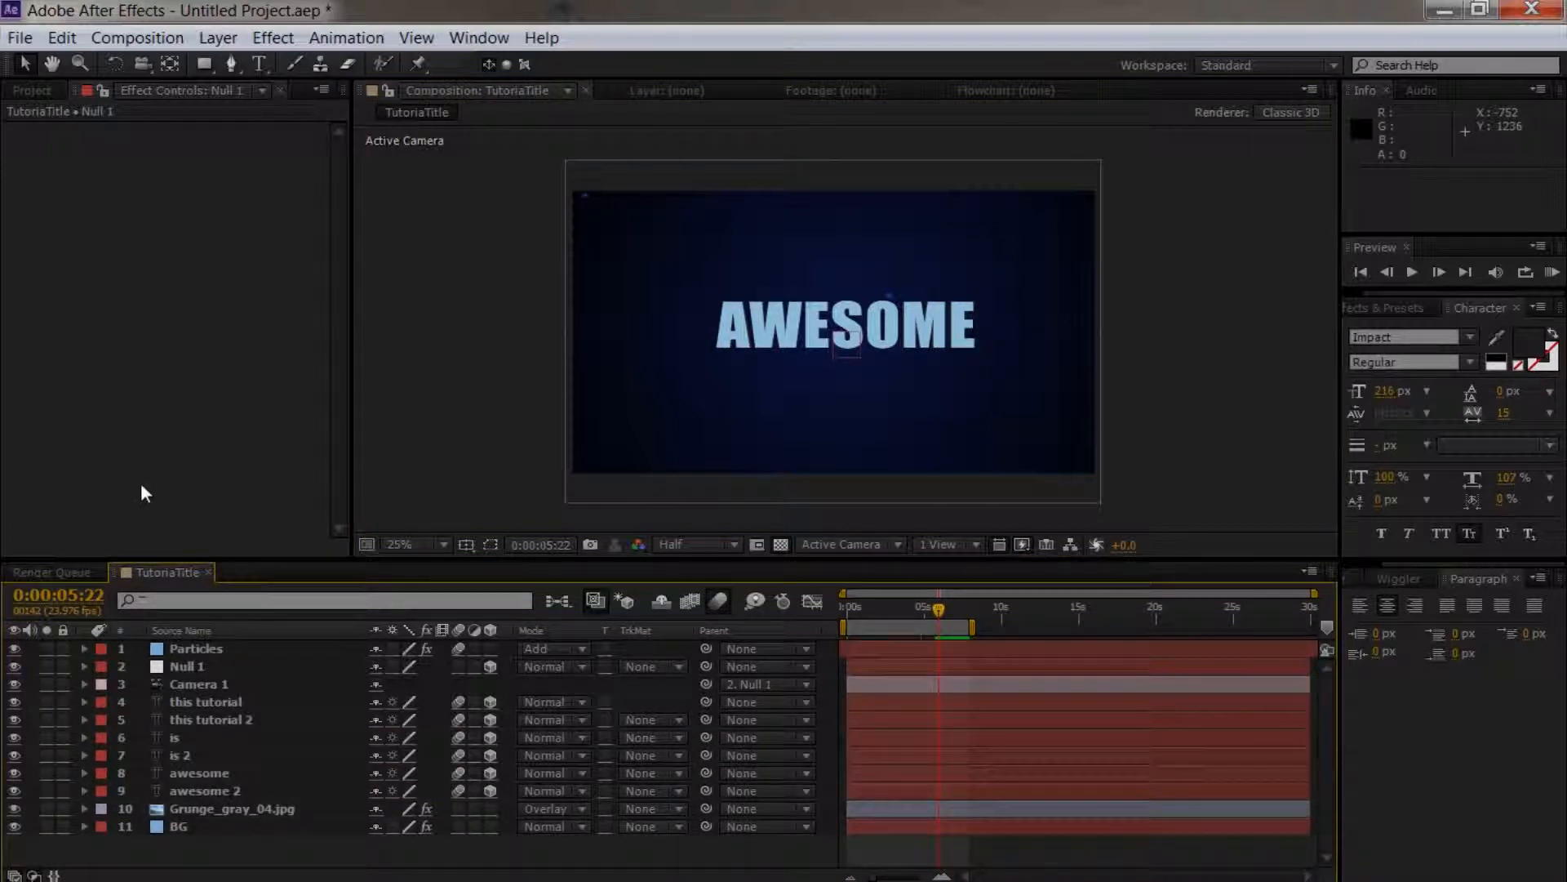